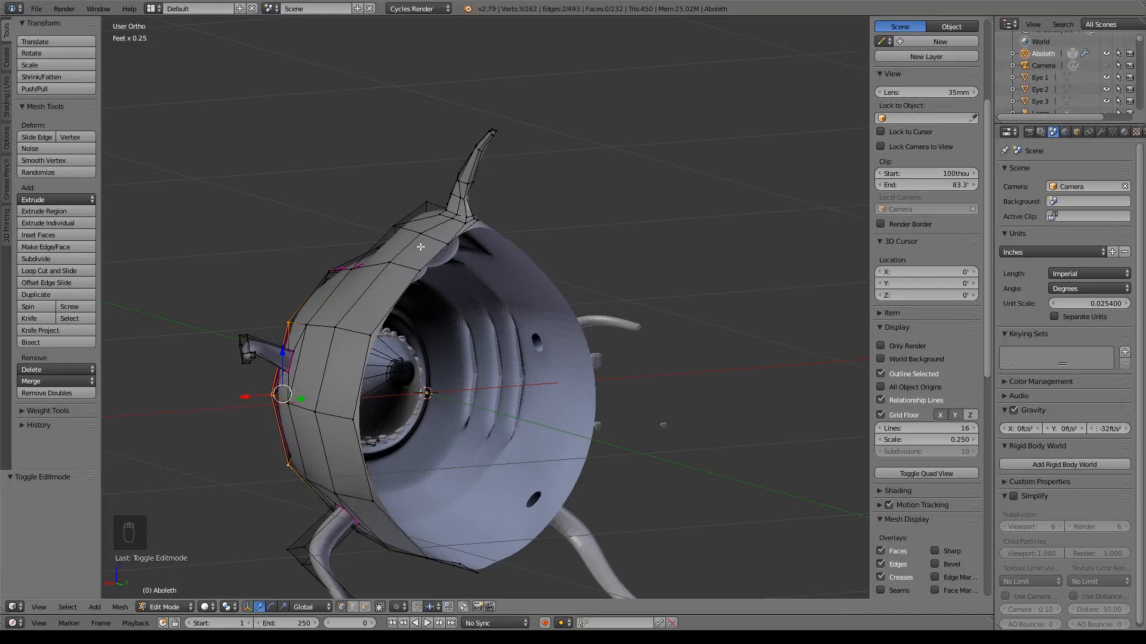
Step: Examine the creature reference image from the front and the open rear end of the Aboleth body from behind
key("KP_1")
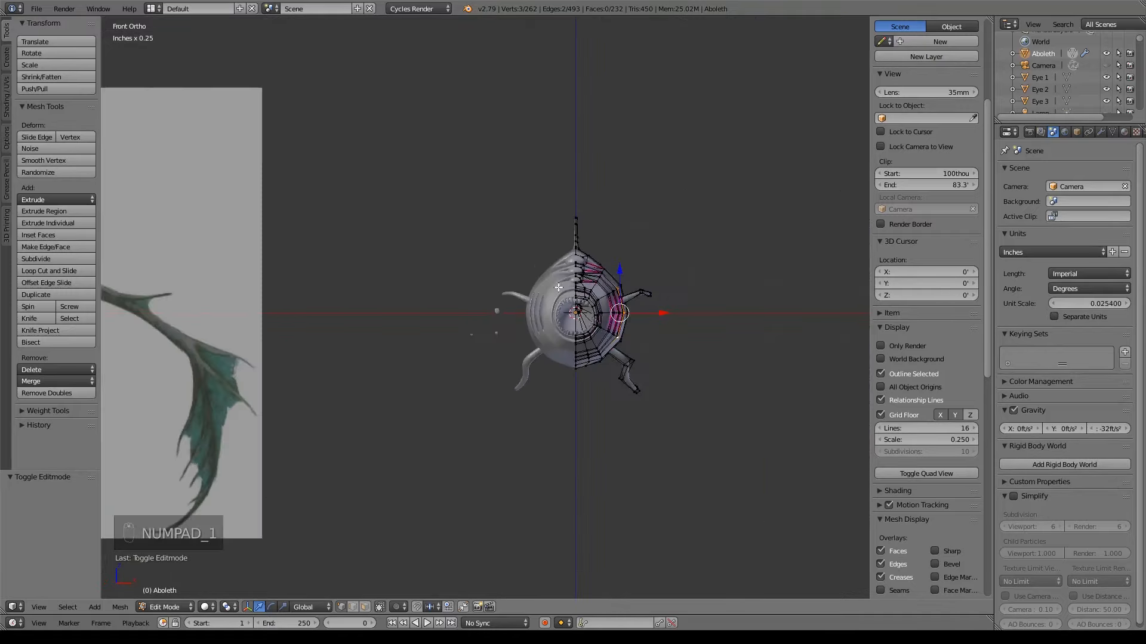
scroll(432, 346, "up", 5)
middle_click_drag(233, 316, 444, 325, "shift")
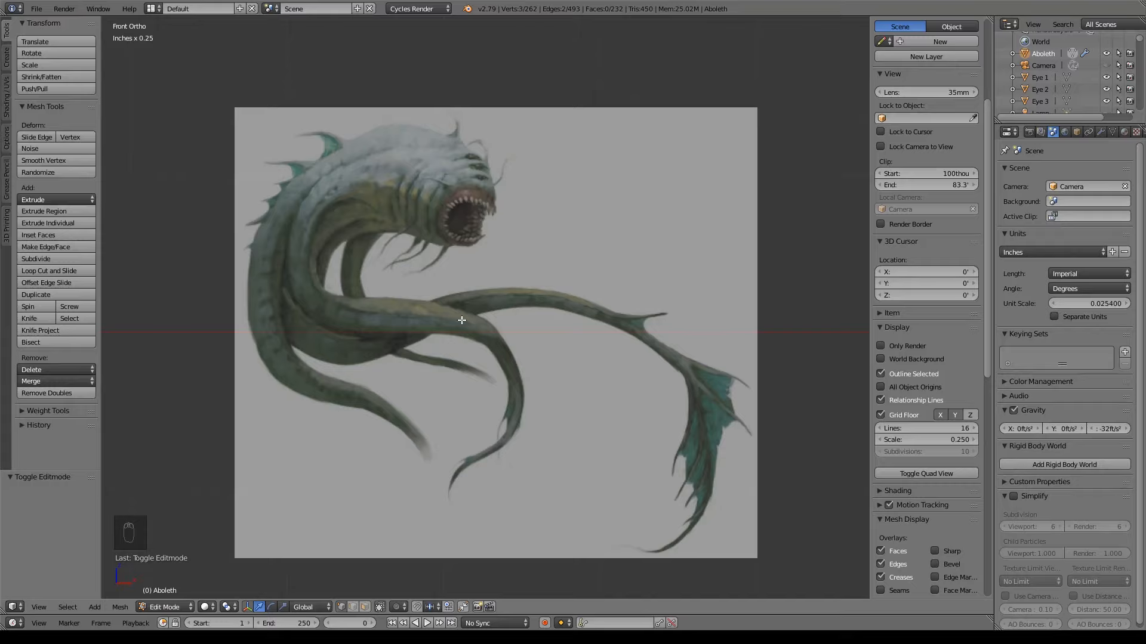
middle_click_drag(577, 327, 311, 306, "shift")
middle_click_drag(645, 320, 465, 346, "shift")
scroll(533, 356, "up", 5)
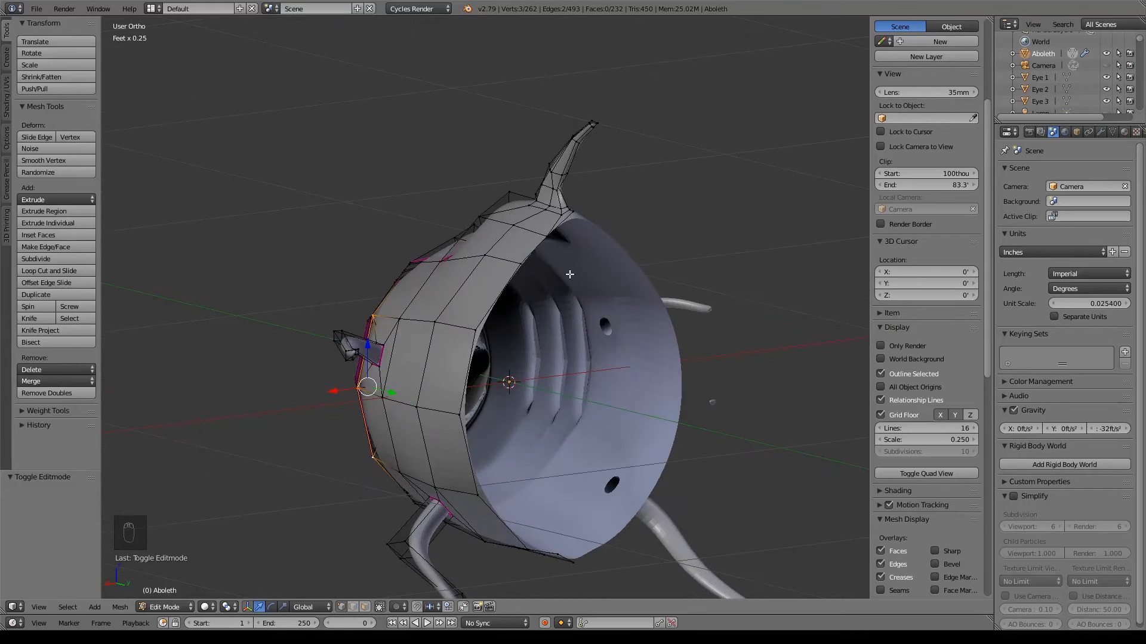
middle_click_drag(570, 274, 574, 235, "shift")
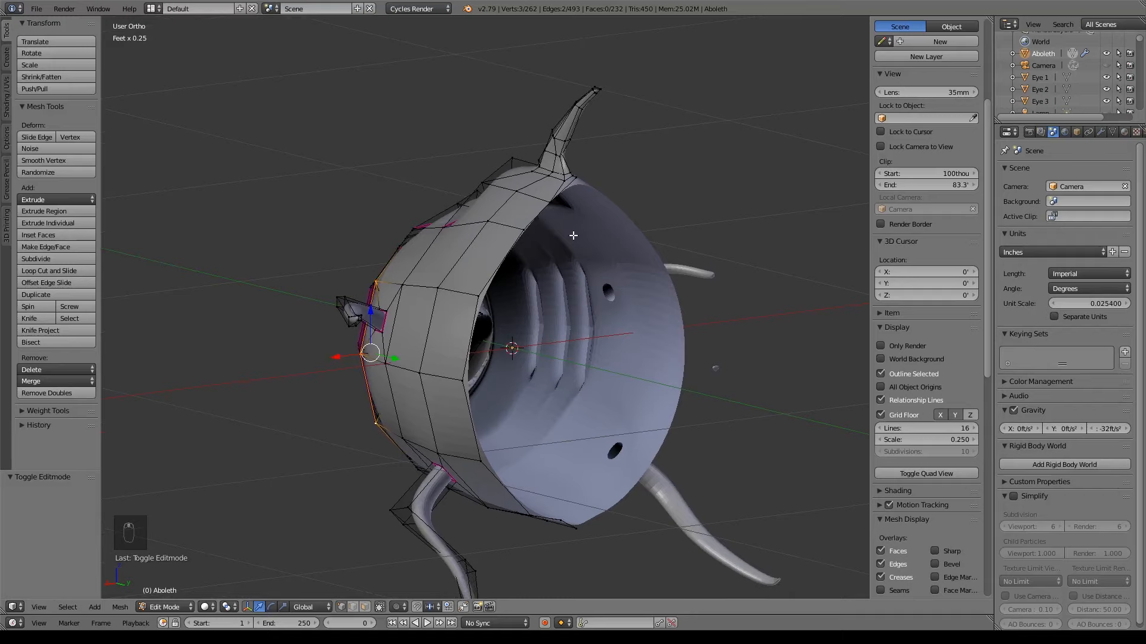
key("ctrl+KP_1")
middle_click_drag(249, 215, 476, 246, "shift")
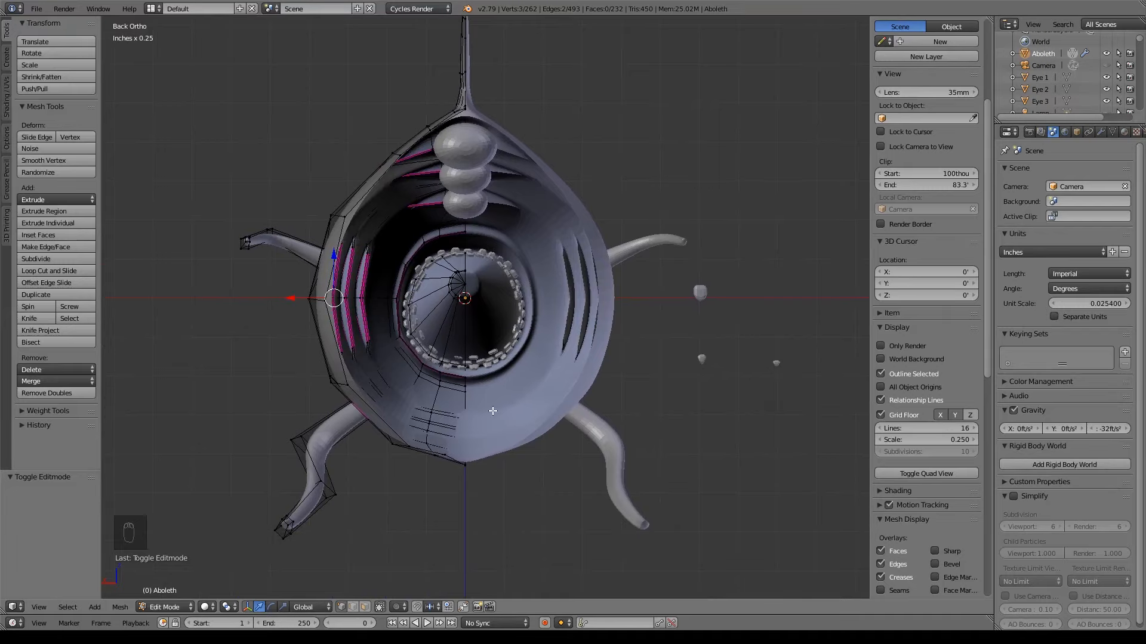
Step: Hide the tooth objects one after another in the scene's object list, through Tooth.014
scroll(1086, 74, "down", 5)
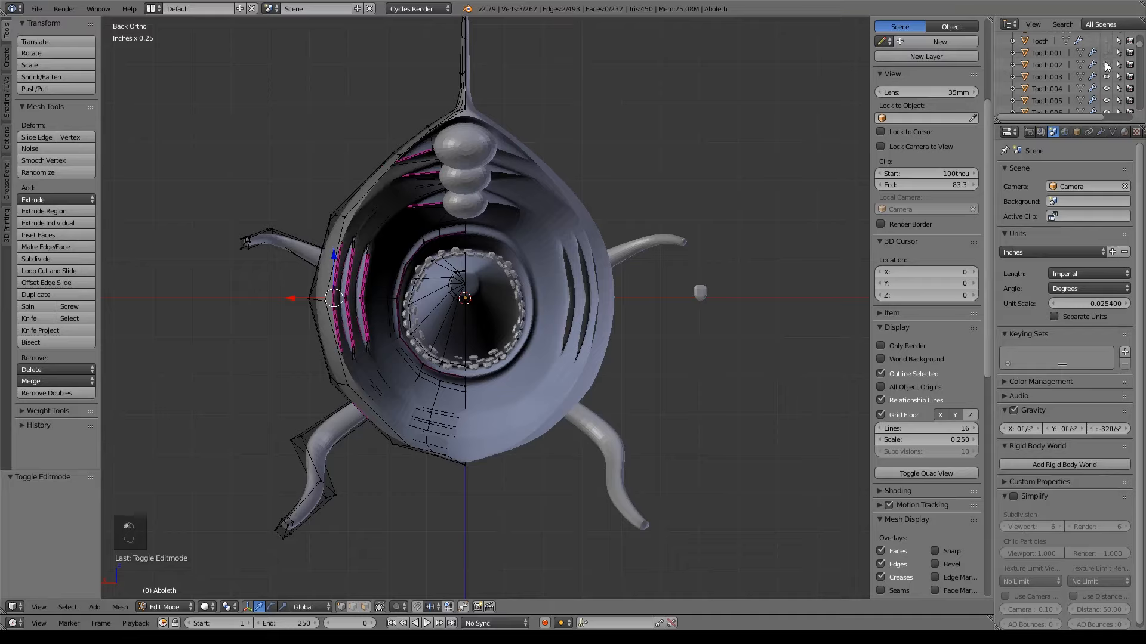
scroll(1114, 89, "down", 3)
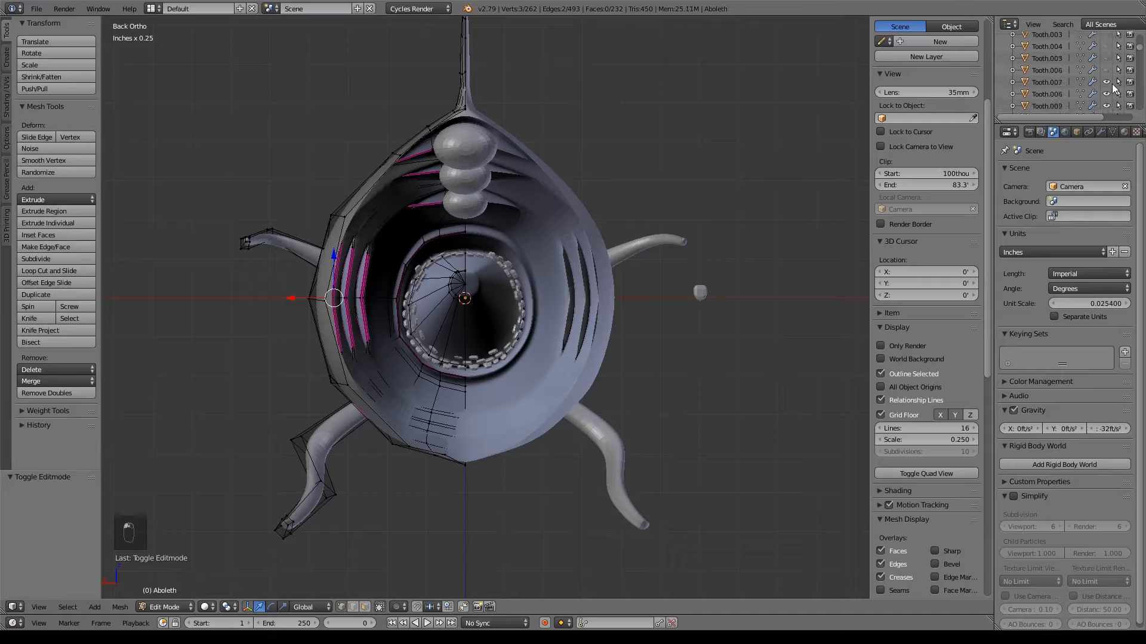
scroll(1108, 95, "down", 4)
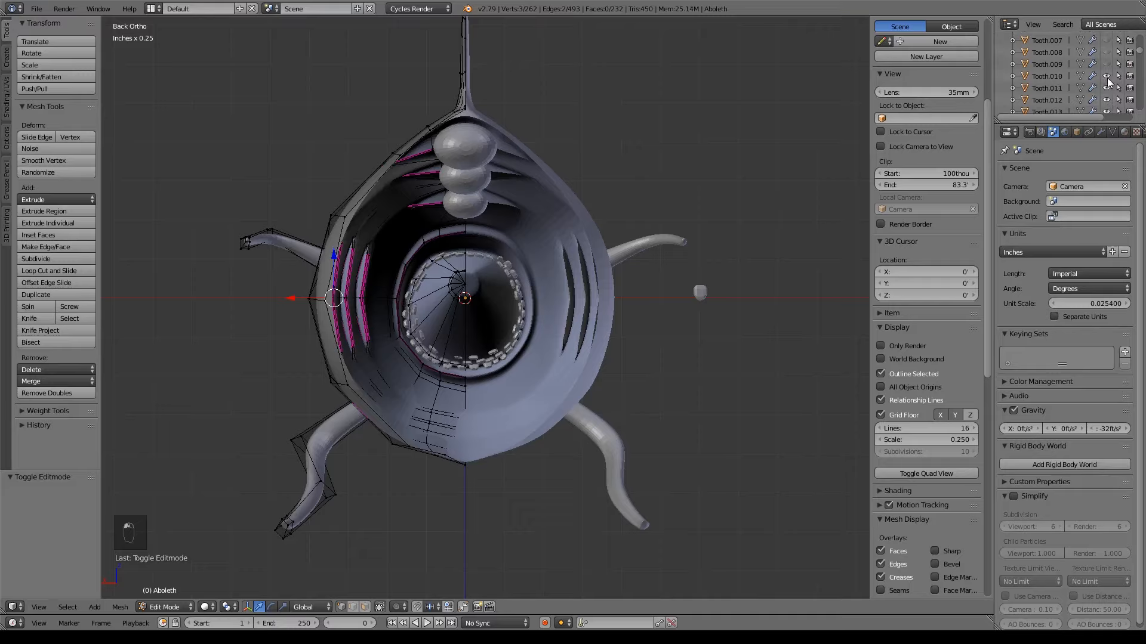
scroll(1108, 111, "down", 7)
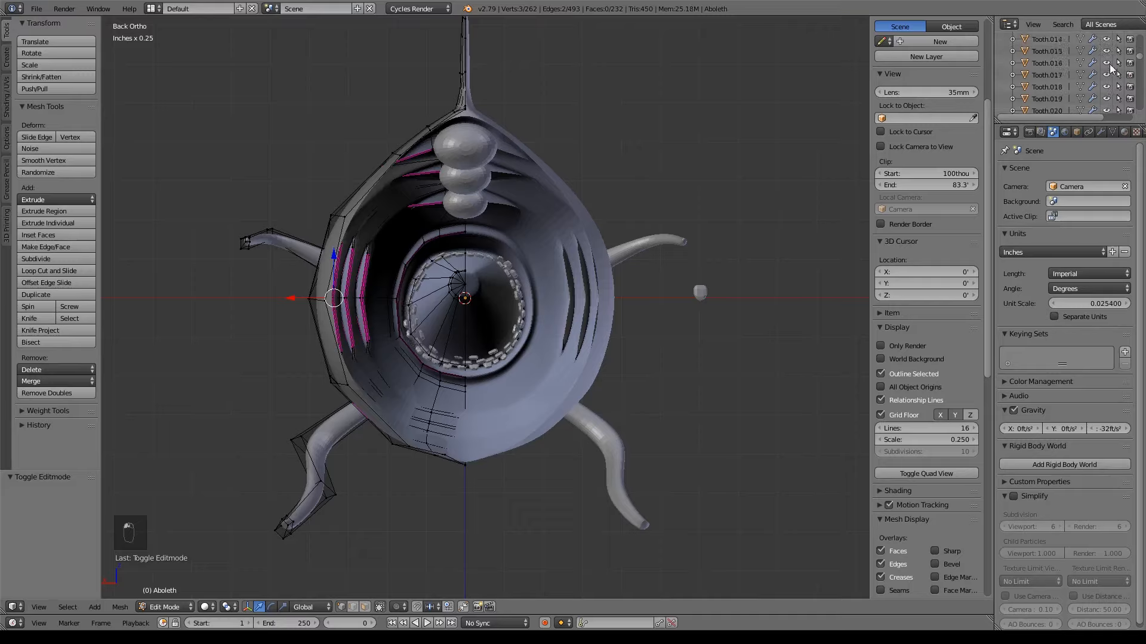
left_click(1106, 39)
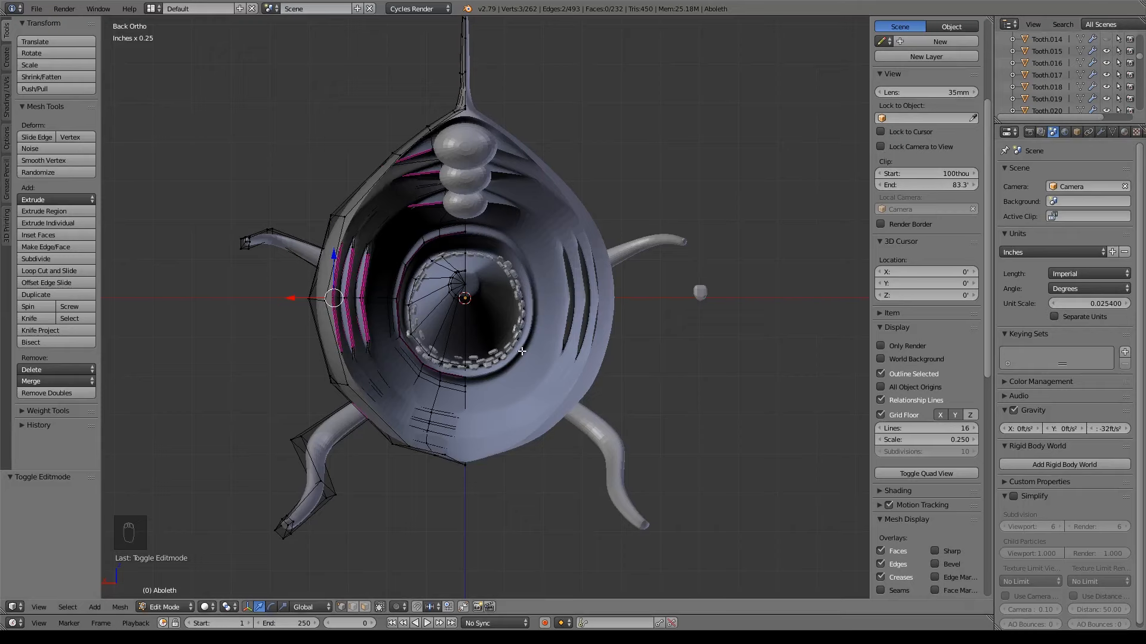
Step: Leave Edit Mode and select all visible objects except the Aboleth body
key("Tab")
key("a")
key("a")
key("a")
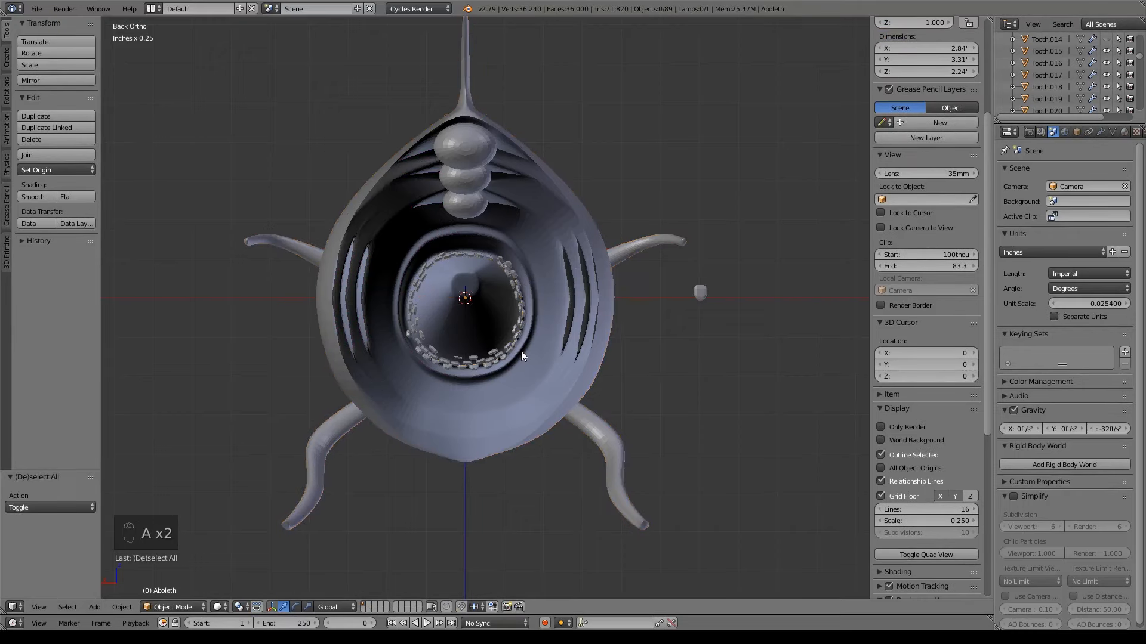
left_click(577, 222, "shift")
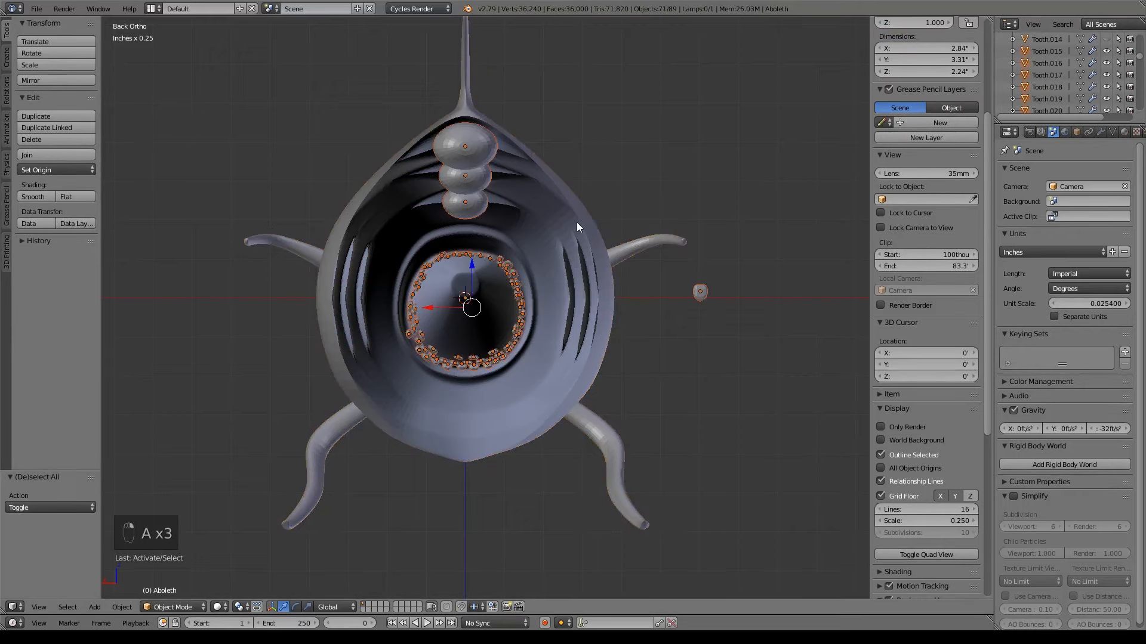
Step: Exclude the three eyes and the Aboleth body from the selection and hide the remaining selected teeth
right_click(472, 153, "shift")
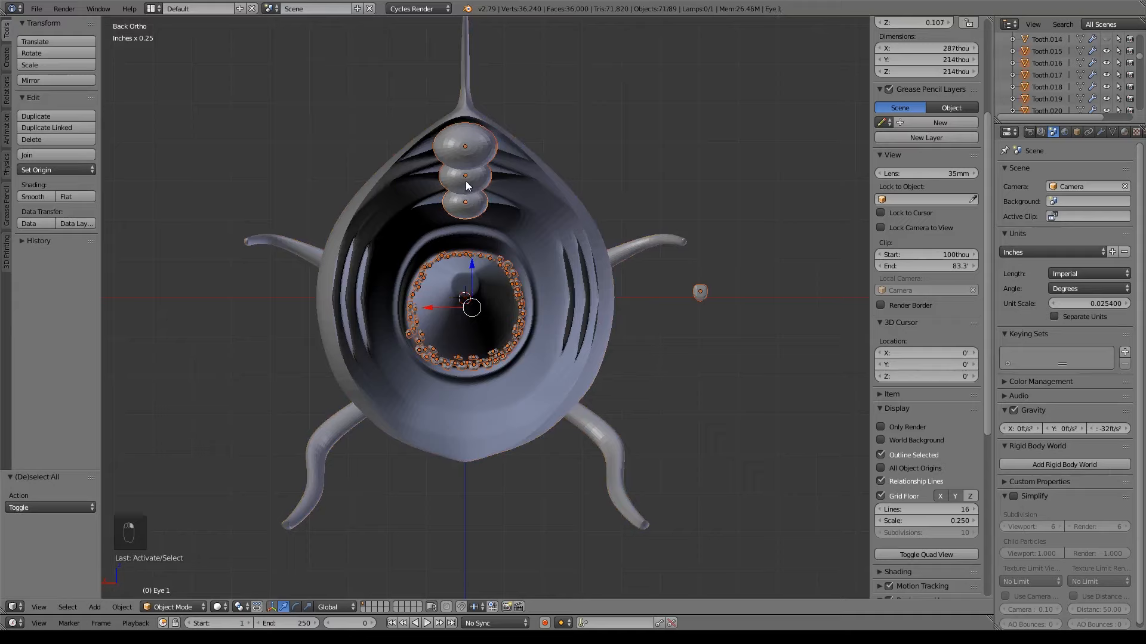
right_click(471, 152, "shift")
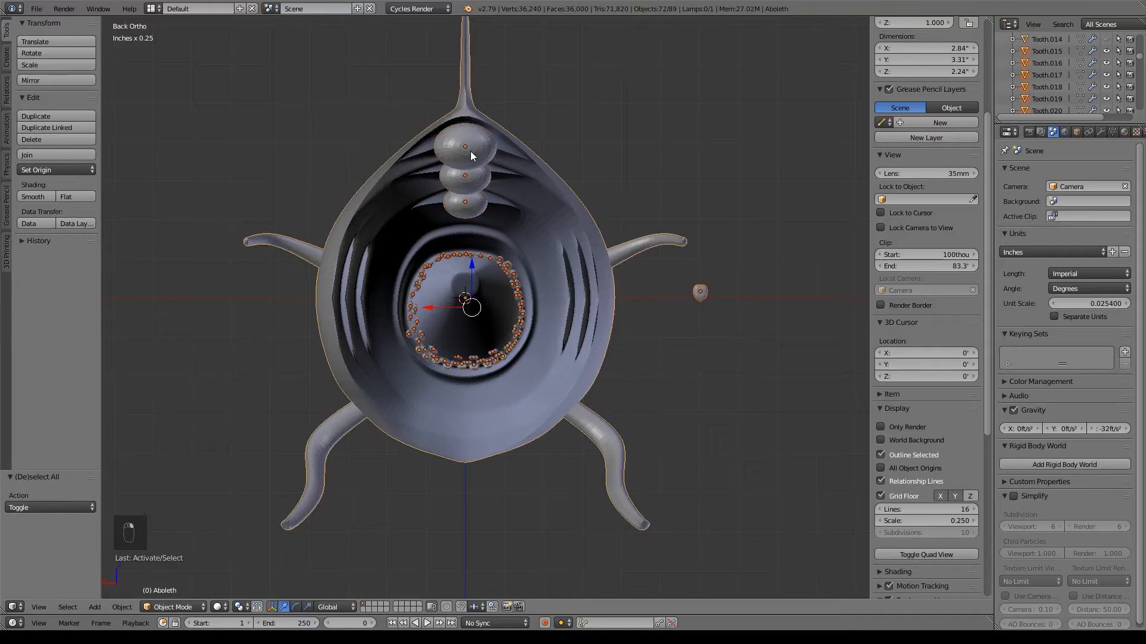
right_click(555, 168, "shift")
middle_click_drag(556, 171, 568, 238)
right_click(699, 122, "shift")
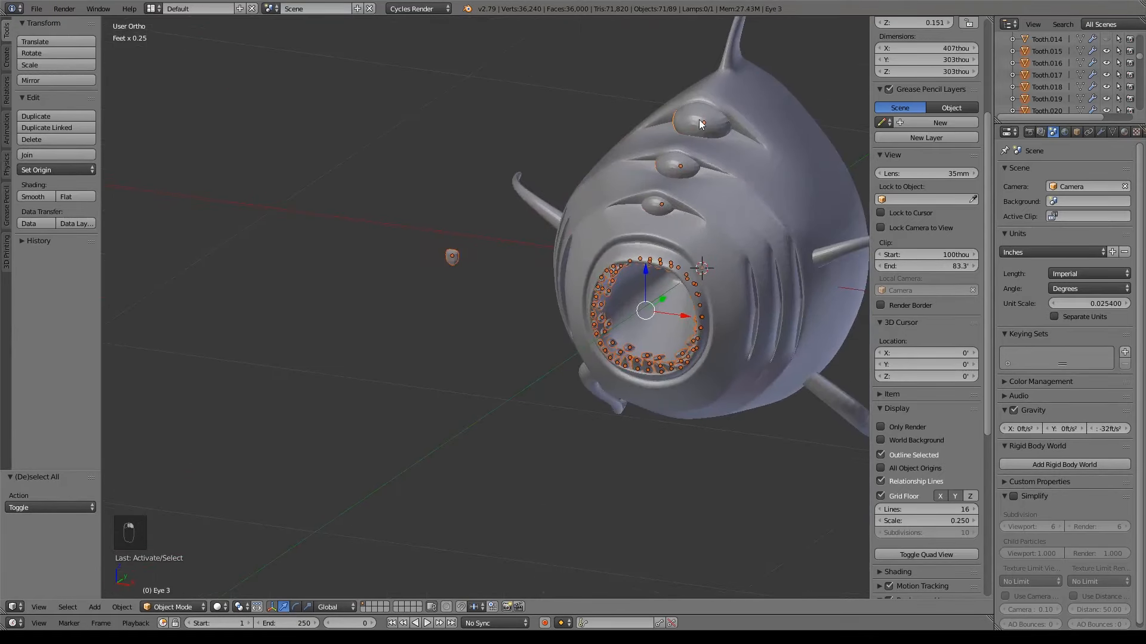
right_click(699, 120, "shift")
right_click(680, 162, "shift")
right_click(678, 164, "shift")
right_click(664, 209, "shift")
right_click(661, 210, "shift")
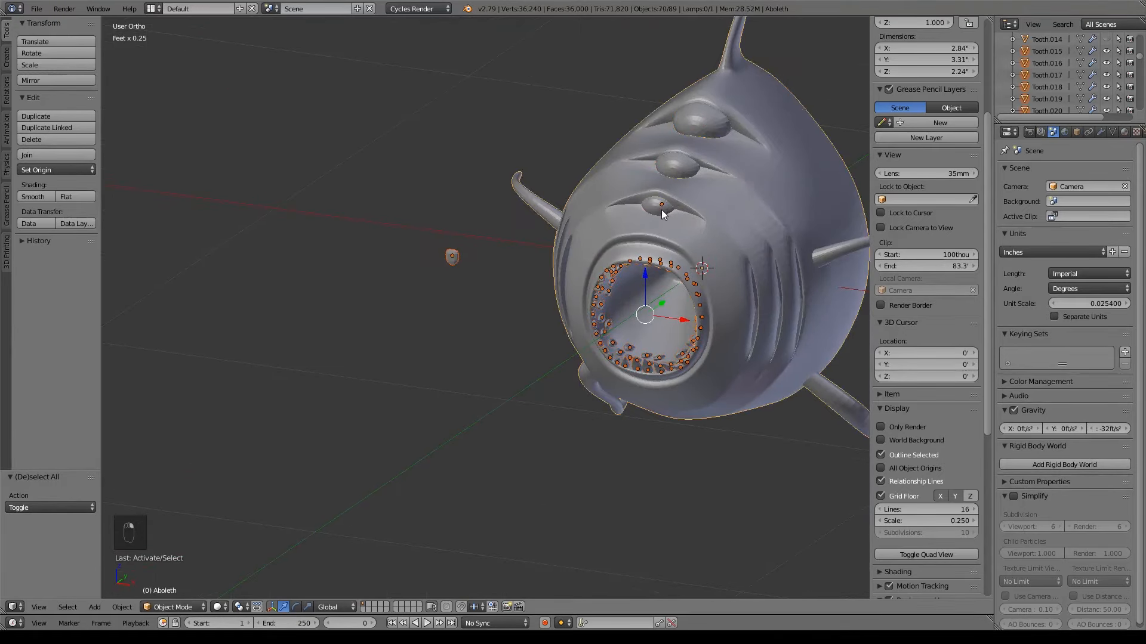
right_click(674, 284, "shift")
key("h")
Step: Select the Aboleth body and open its mesh in Edit Mode, with the open rear end in view
middle_click_drag(675, 281, 564, 258)
right_click(595, 249)
key("Tab")
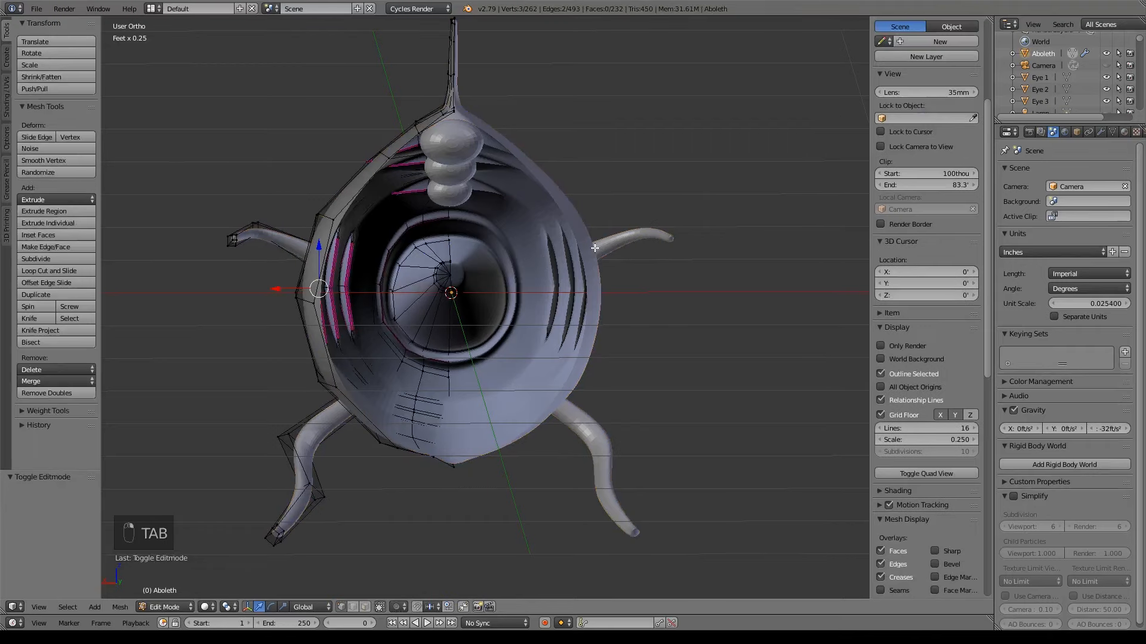
middle_click_drag(594, 248, 704, 261)
scroll(627, 266, "up", 2)
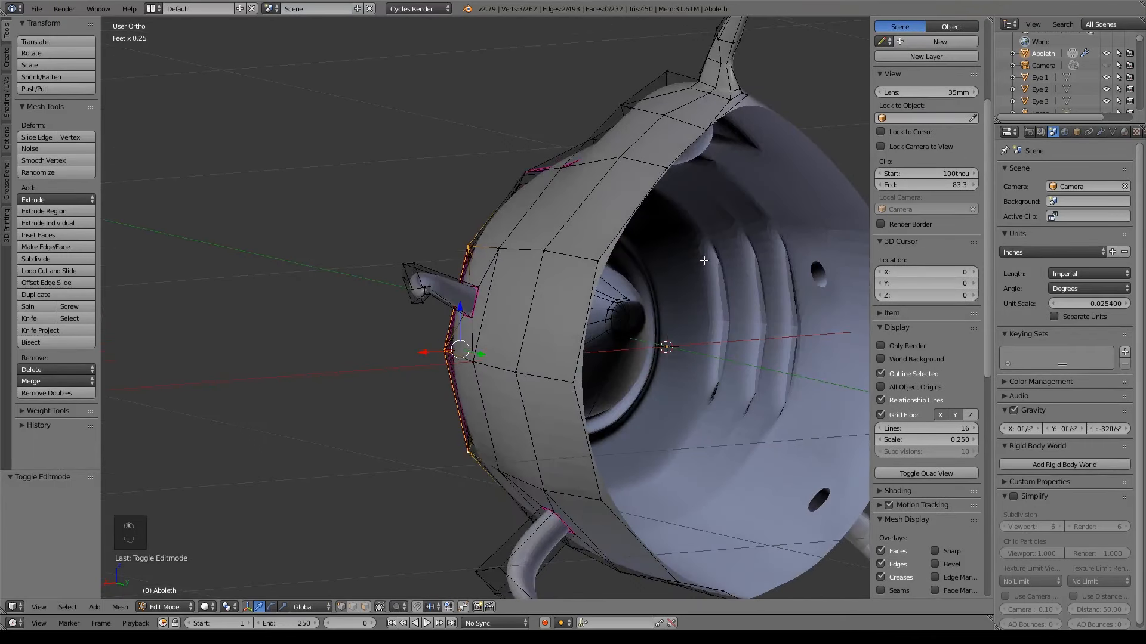
Step: In a wireframe side view, box-select the front part of the body mesh together with the side and lower tentacles and hide it
key("KP_1")
key("KP_3")
scroll(484, 78, "down", 4)
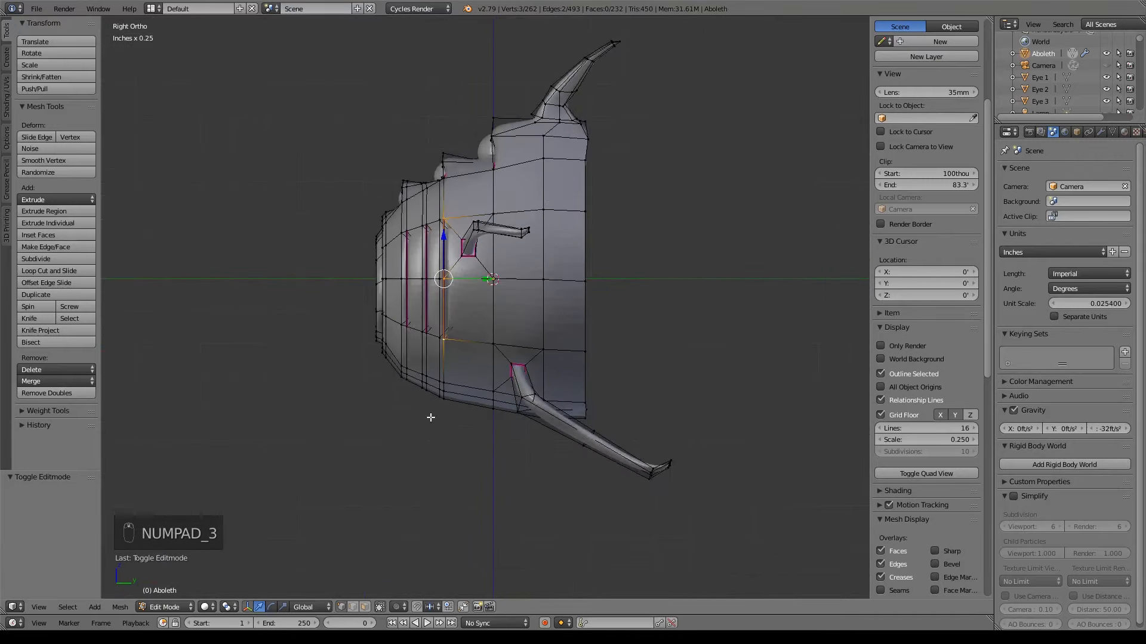
key("a")
key("z")
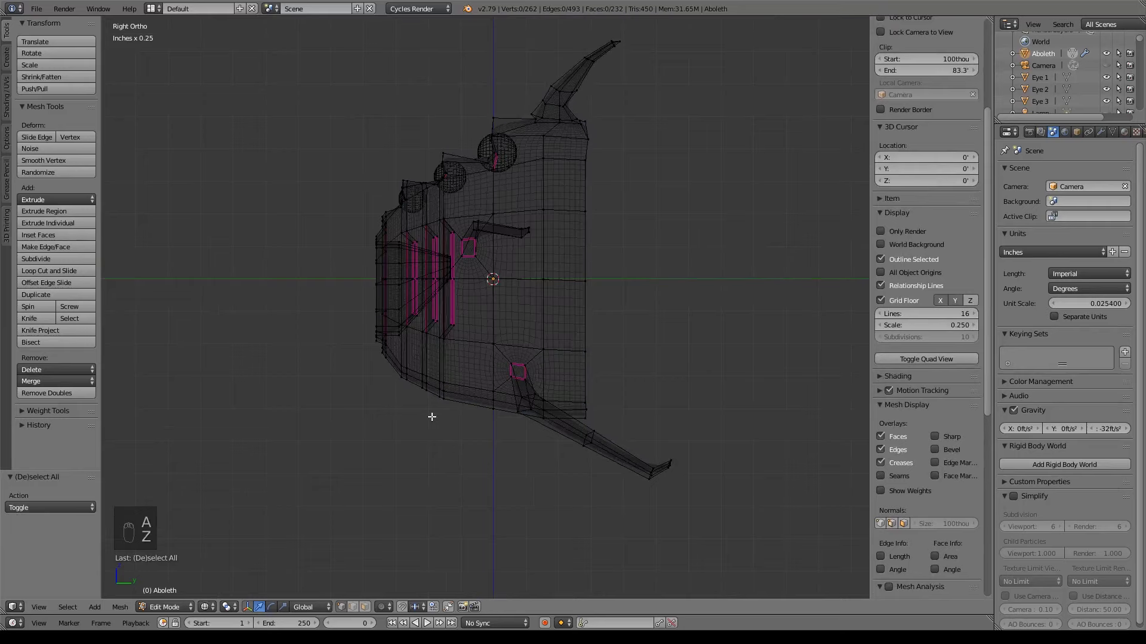
key("b")
left_click_drag(287, 92, 536, 481)
middle_click_drag(688, 411, 424, 423)
left_click_drag(425, 423, 547, 552)
middle_click_drag(547, 553, 657, 468)
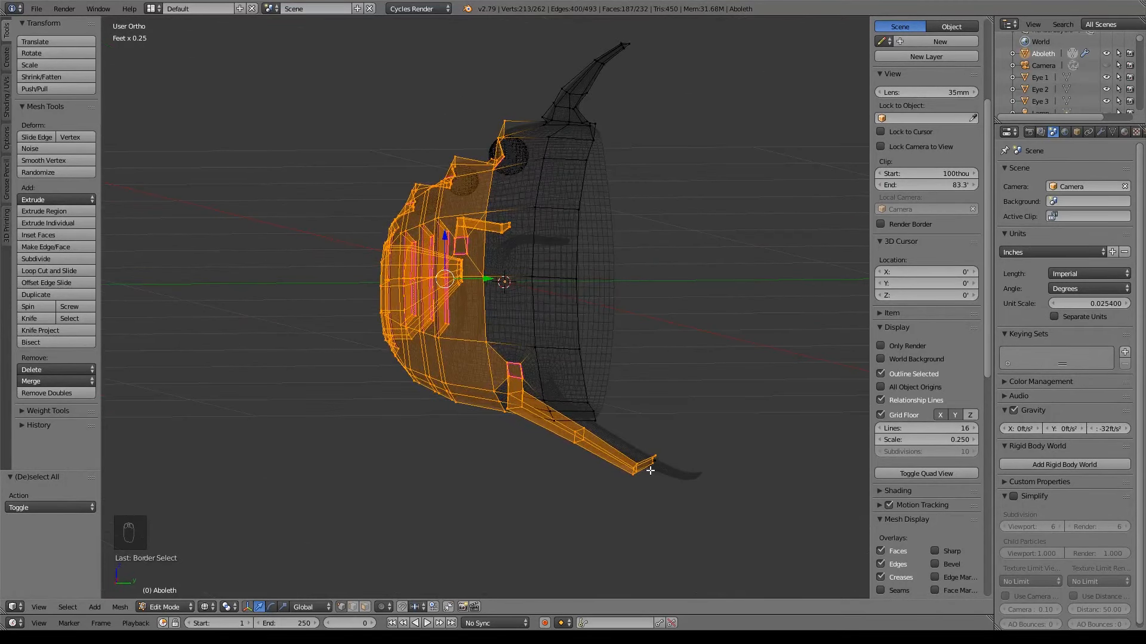
key("h")
Step: In the back view, move the two upper vertices of the rear rim outward by about 100 thou each along X
middle_click_drag(644, 419, 623, 329)
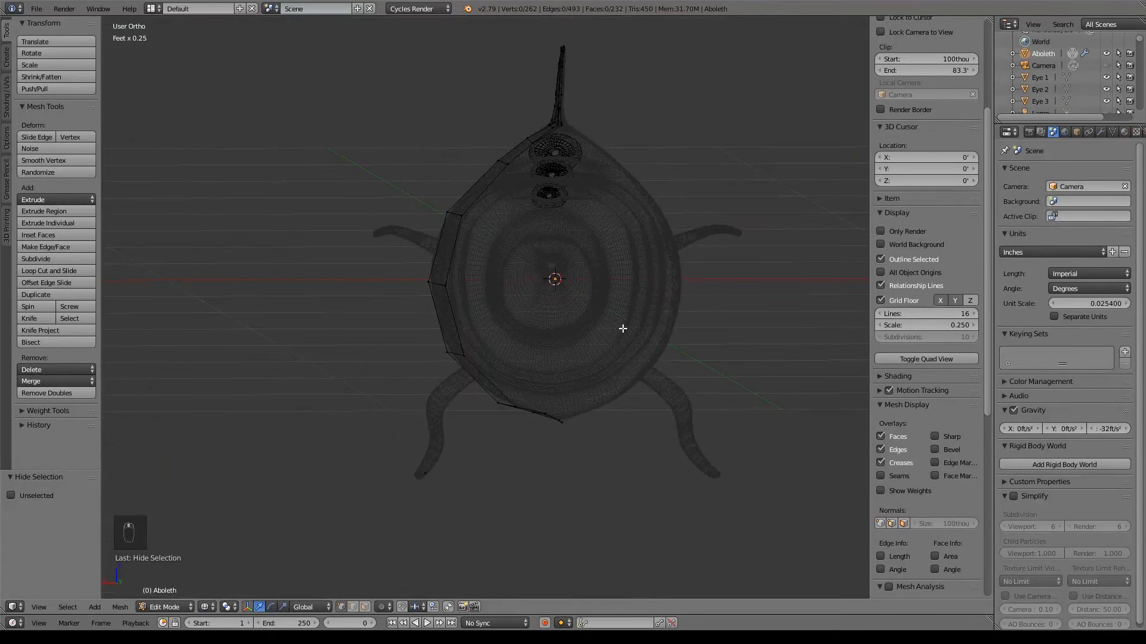
key("ctrl+KP_1")
scroll(634, 215, "up", 4)
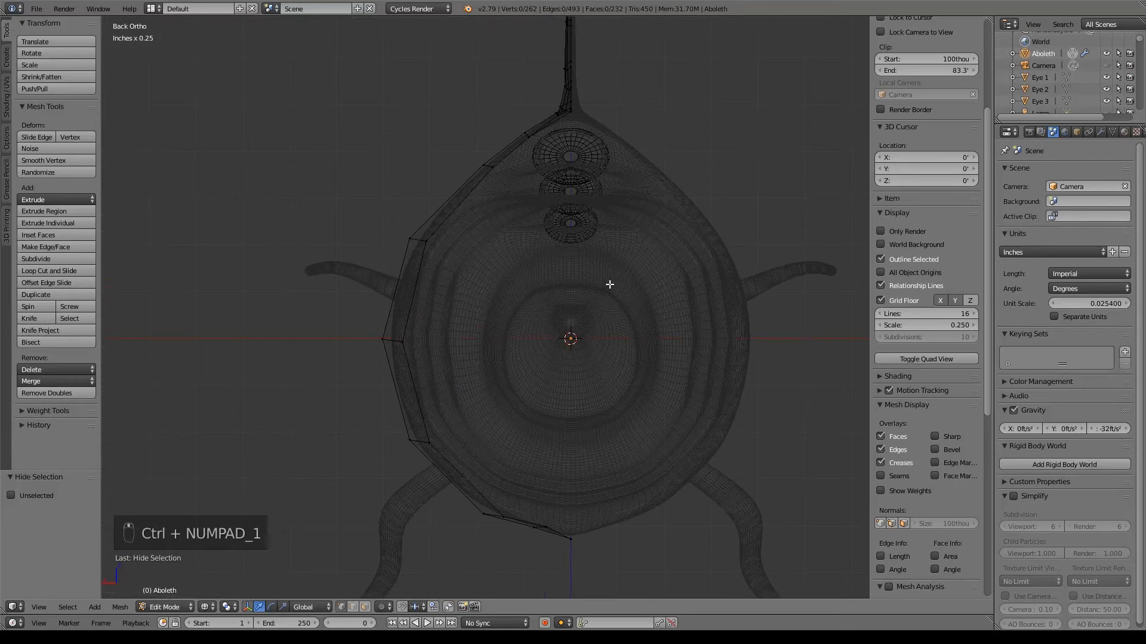
right_click(527, 136)
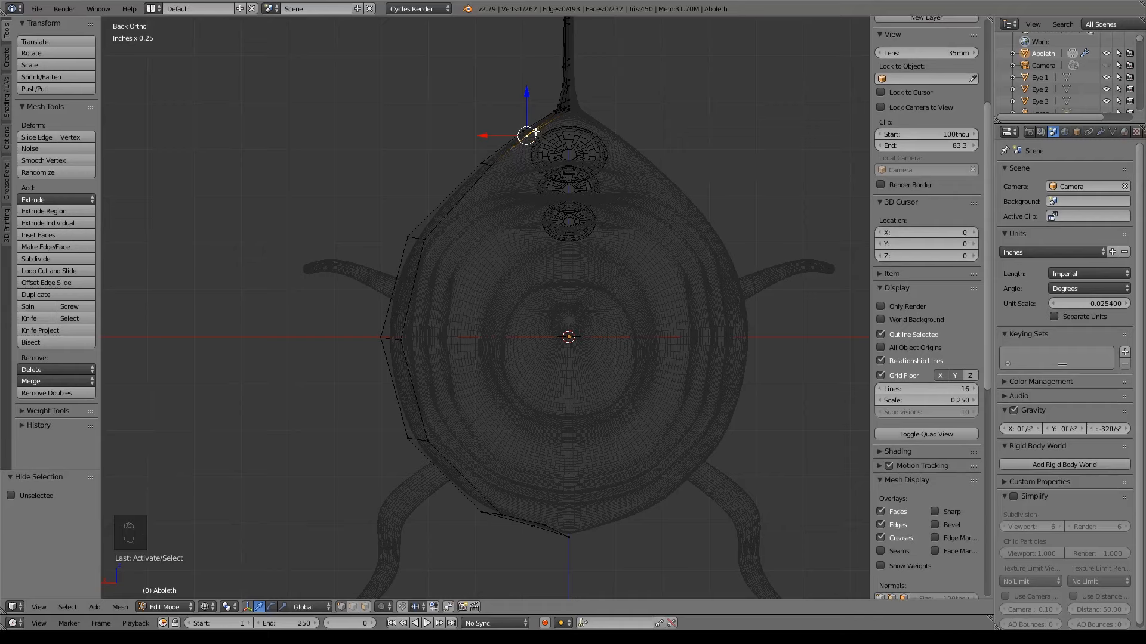
key("g")
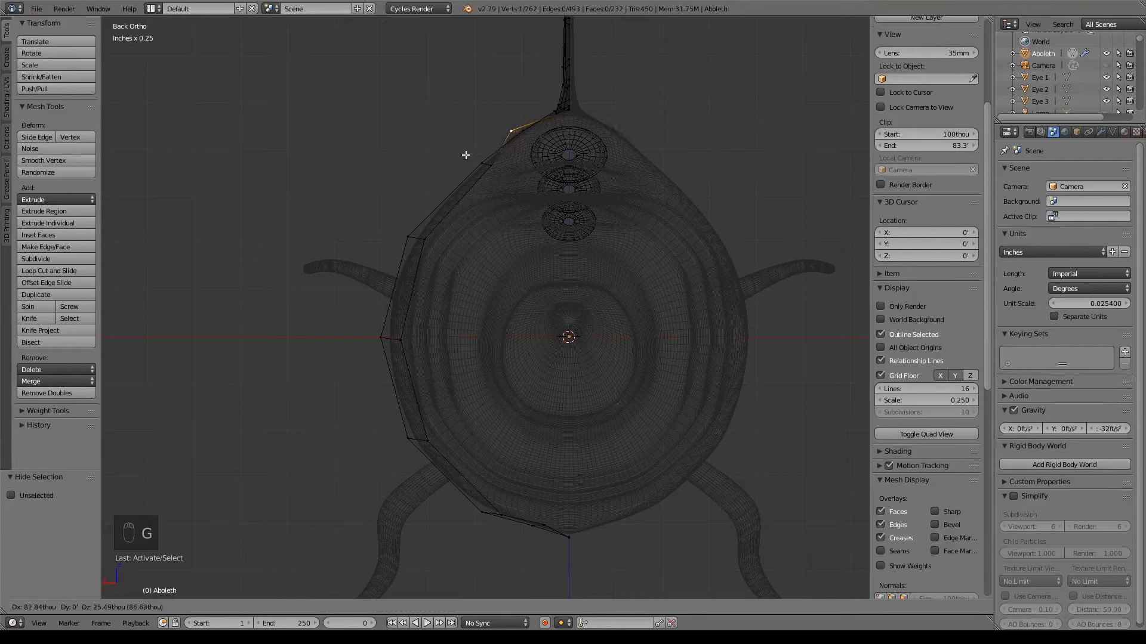
left_click(466, 157)
key("g")
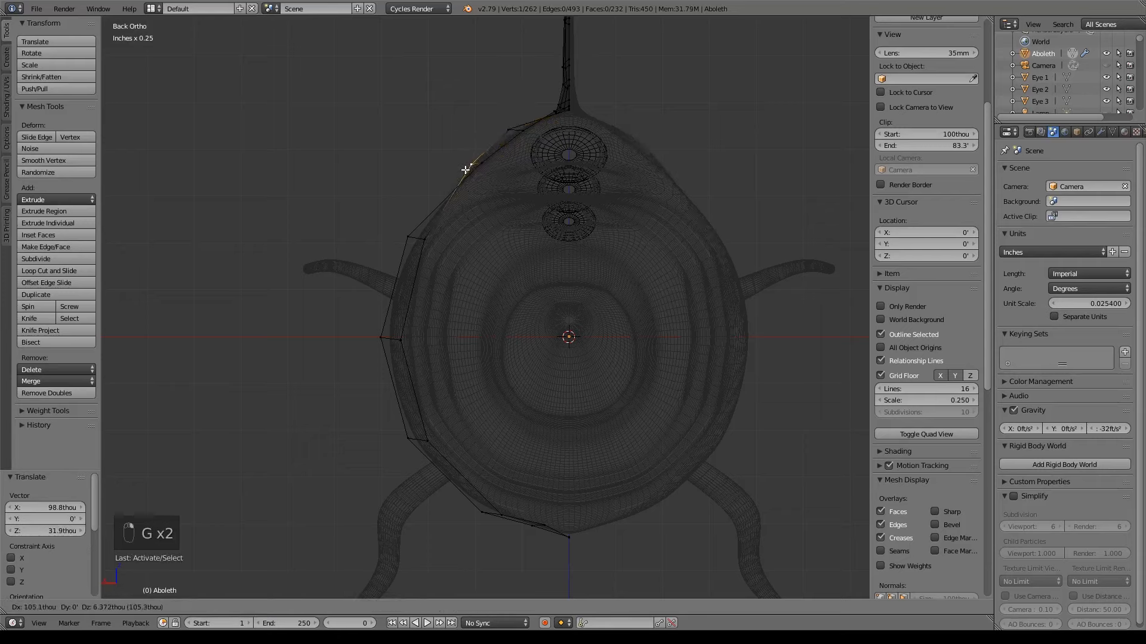
left_click(466, 168)
Step: Move the rear rim's upper-side and mid-side vertices outward along X by about 118 and 108 thou, and slightly down
right_click(426, 238)
key("g")
left_click(408, 245)
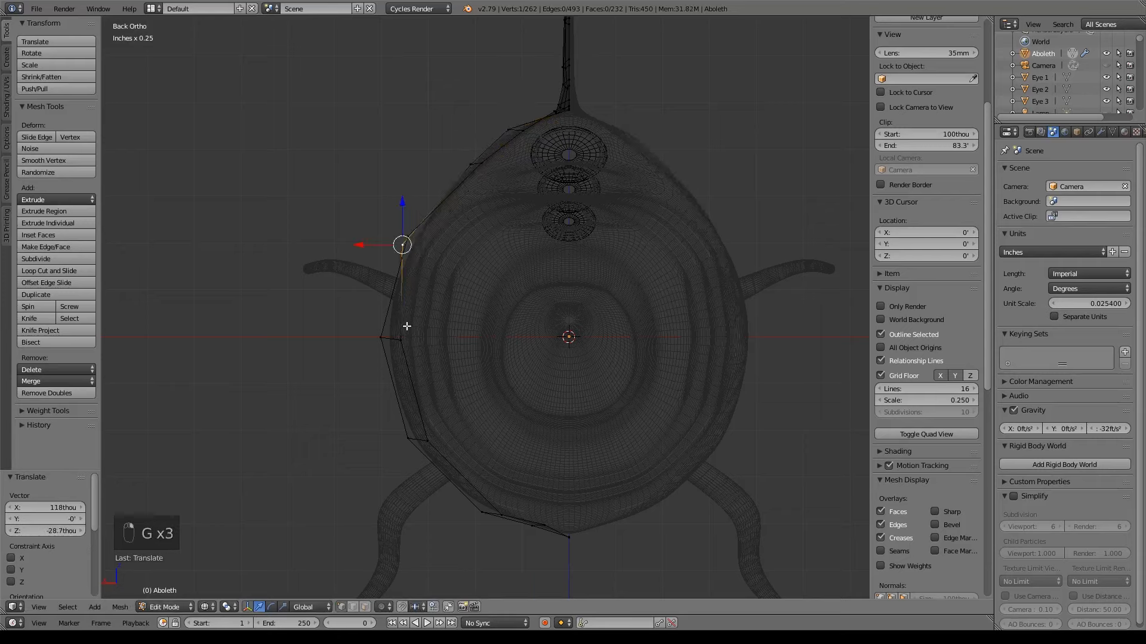
right_click(400, 337)
key("g")
left_click(384, 341)
Step: Move the rear rim's lower-side vertex outward and down, and shift the two bottom vertices about 51 thou down and slightly toward the centre
right_click(416, 437)
key("g")
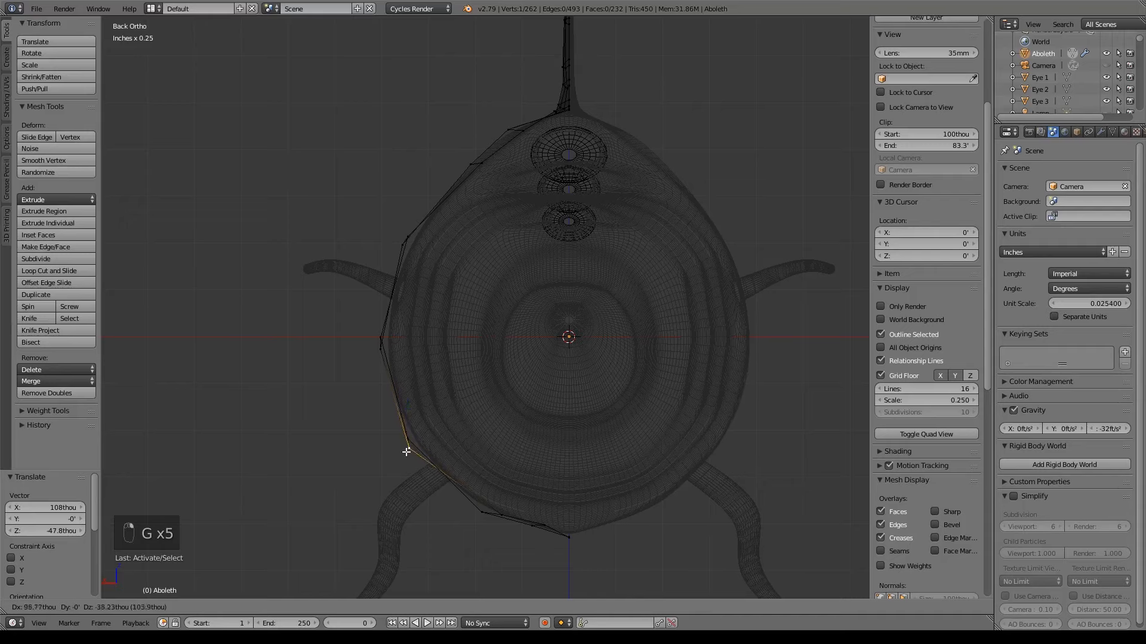
left_click(406, 450)
right_click(491, 521)
key("g")
left_click(494, 527)
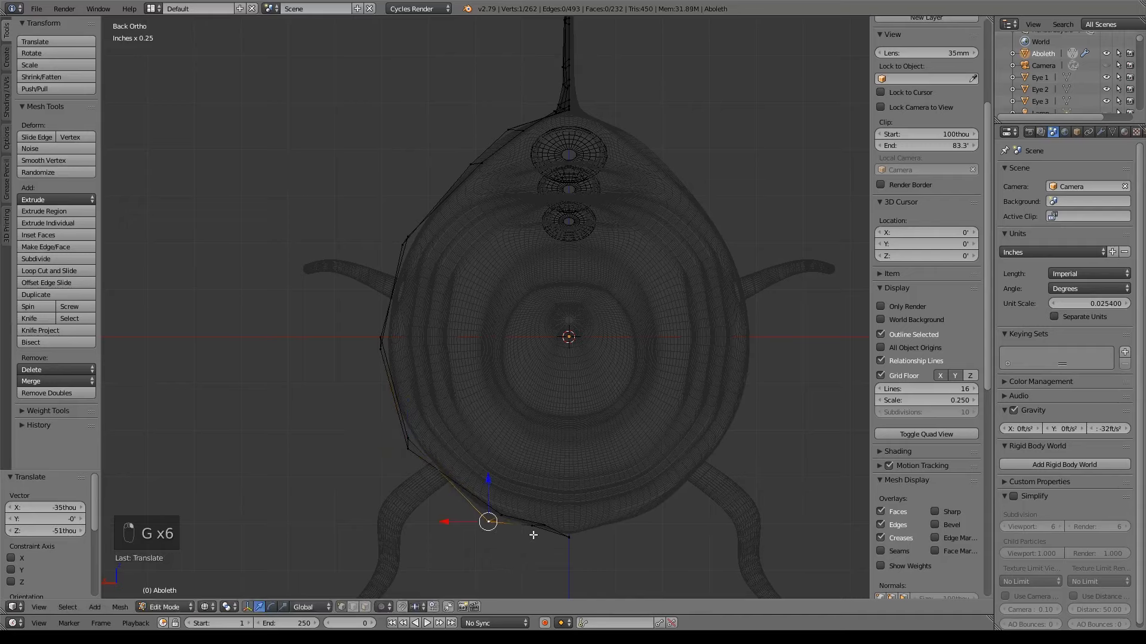
right_click(531, 534)
key("g")
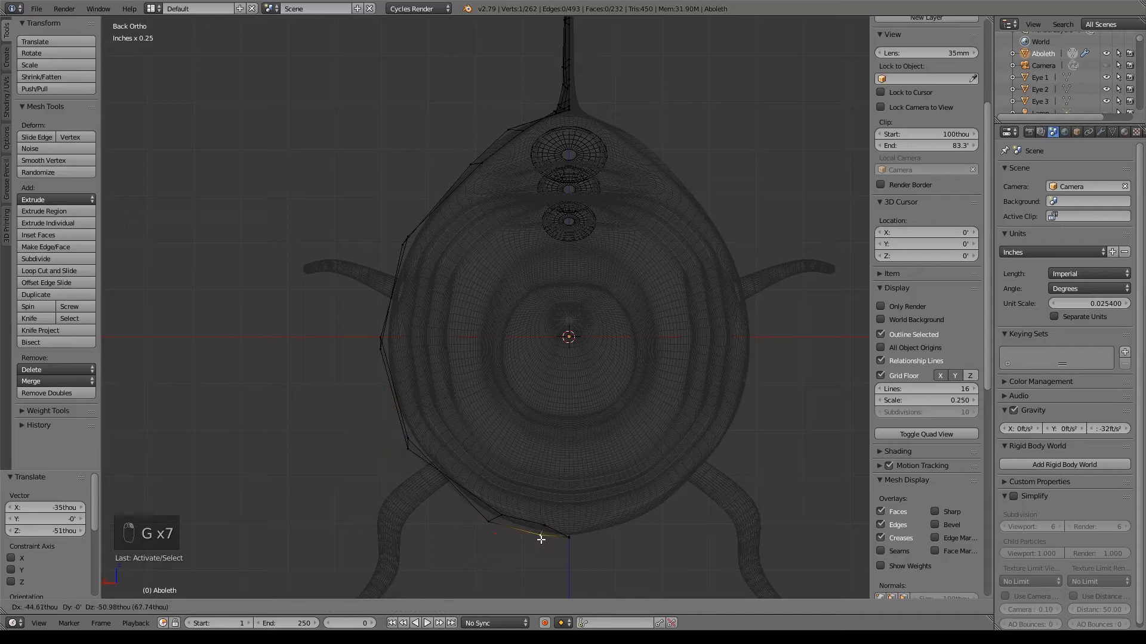
left_click(541, 537)
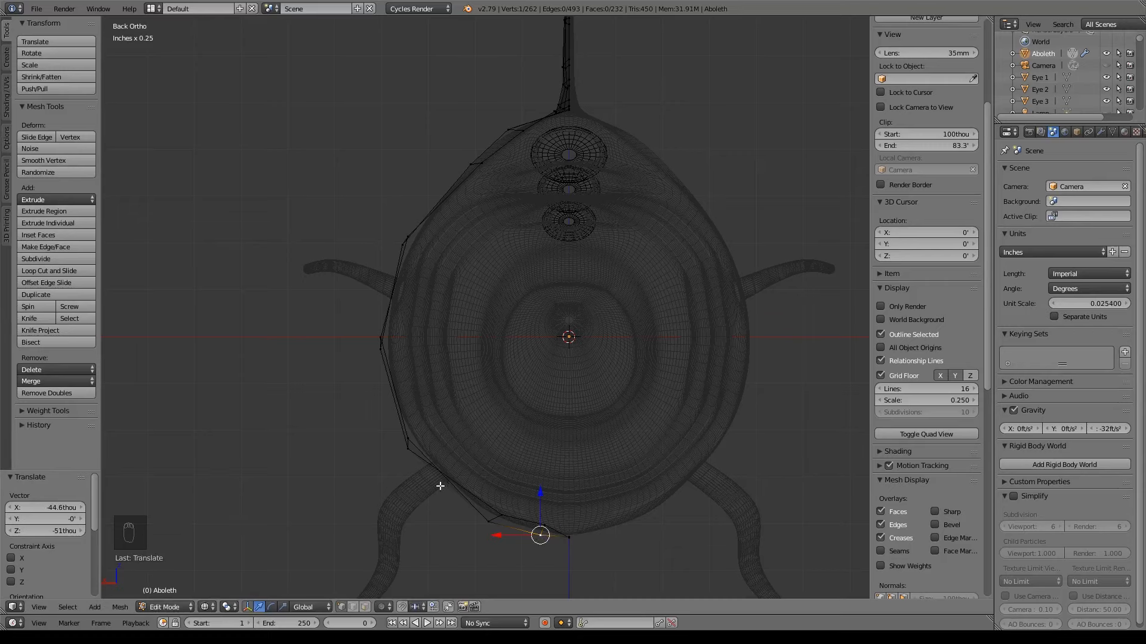
Step: In the back view, move the rear rim's bottom-side vertex about 32 thou down and its lower-side vertex about 54 thou outward along X
mouse_move(504, 476)
middle_mouse_down()
mouse_move(437, 490)
mouse_move(501, 479)
middle_mouse_up()
key("KP_1")
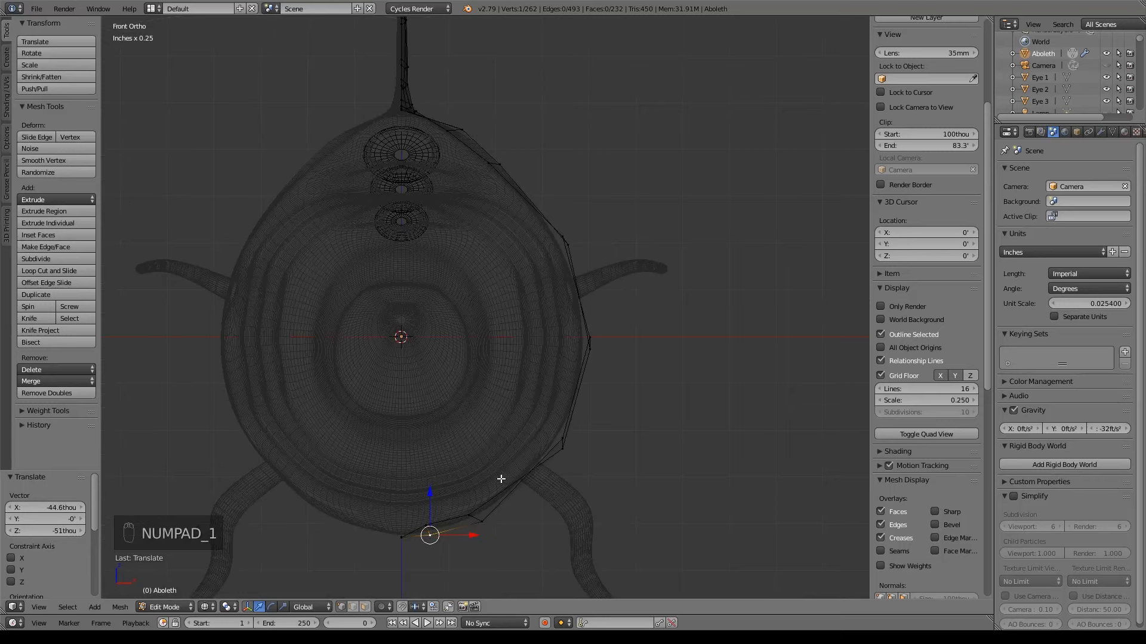
key("ctrl+KP_1")
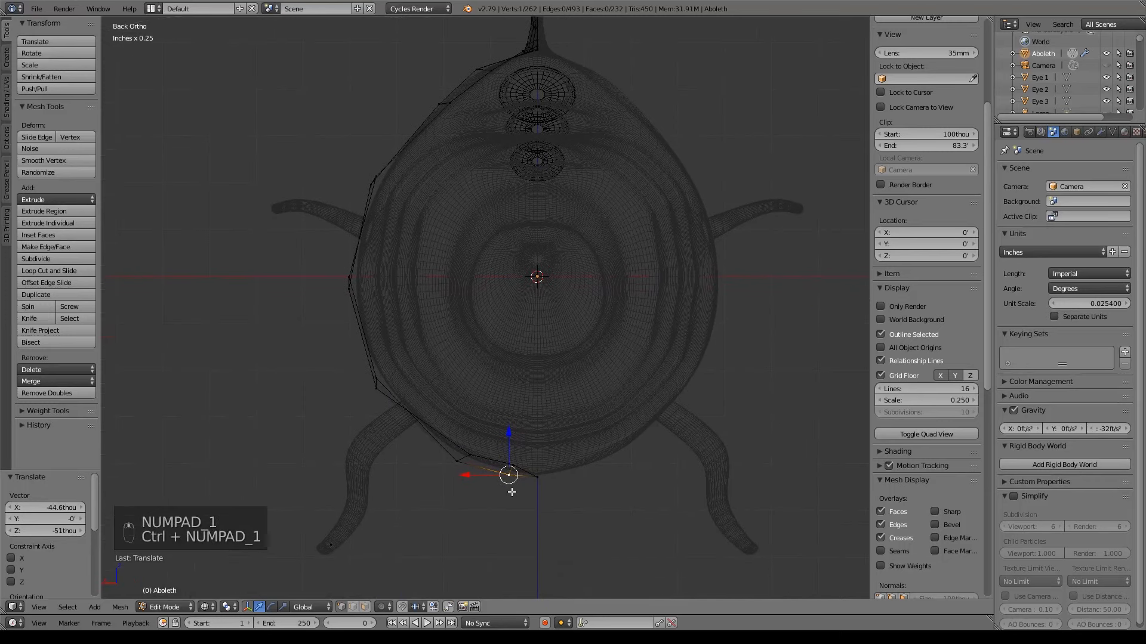
right_click(457, 463)
key("g")
key("g")
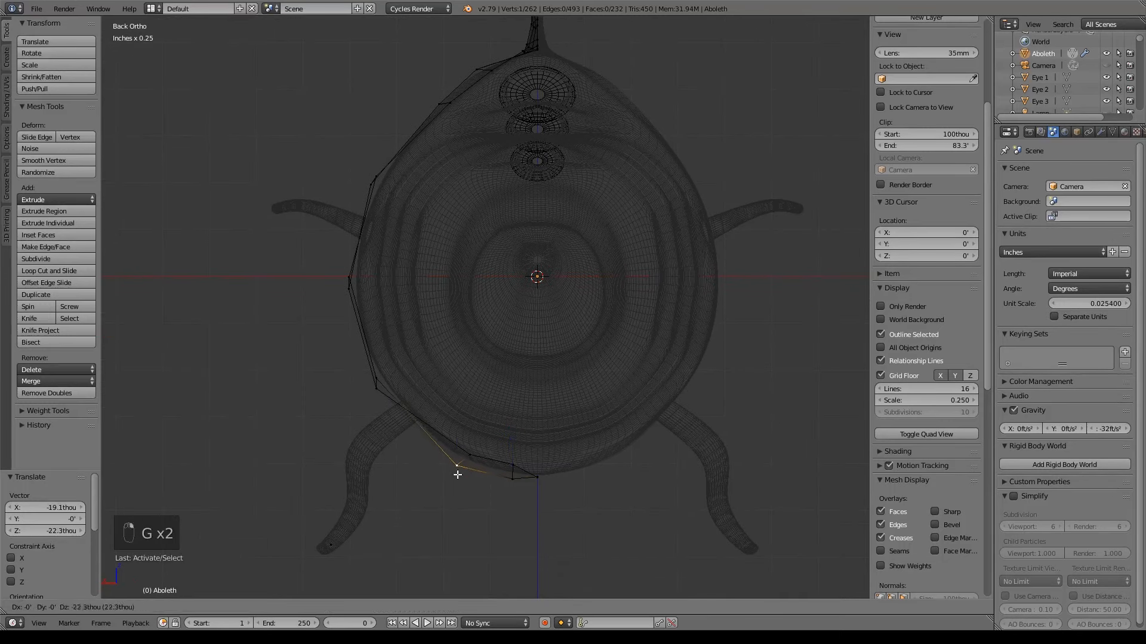
left_click(459, 475)
right_click(375, 388)
key("g")
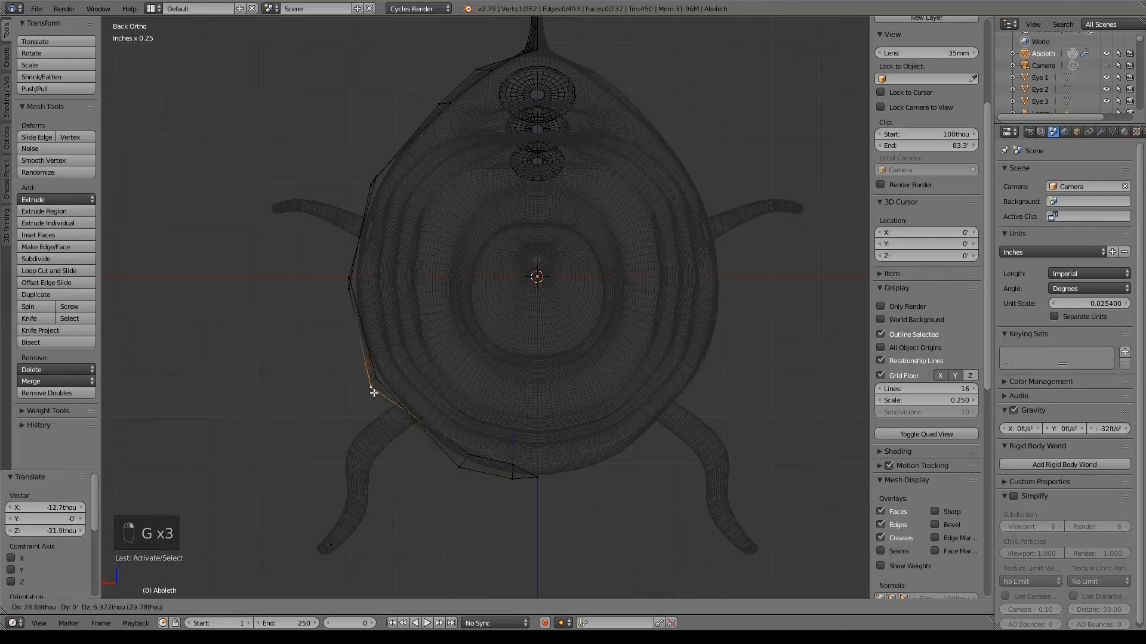
left_click(368, 390)
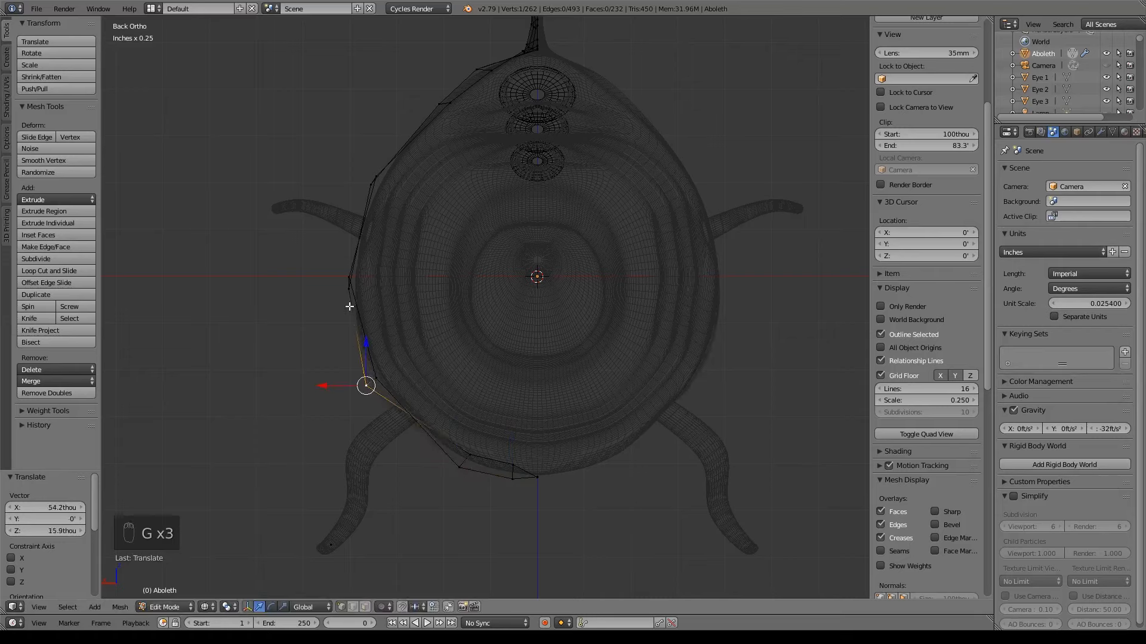
Step: Move the rear rim's mid-side vertex about 67 thou outward and 64 thou up, and the upper-side vertex about 16 thou outward and 76 thou up
right_click(349, 277)
key("g")
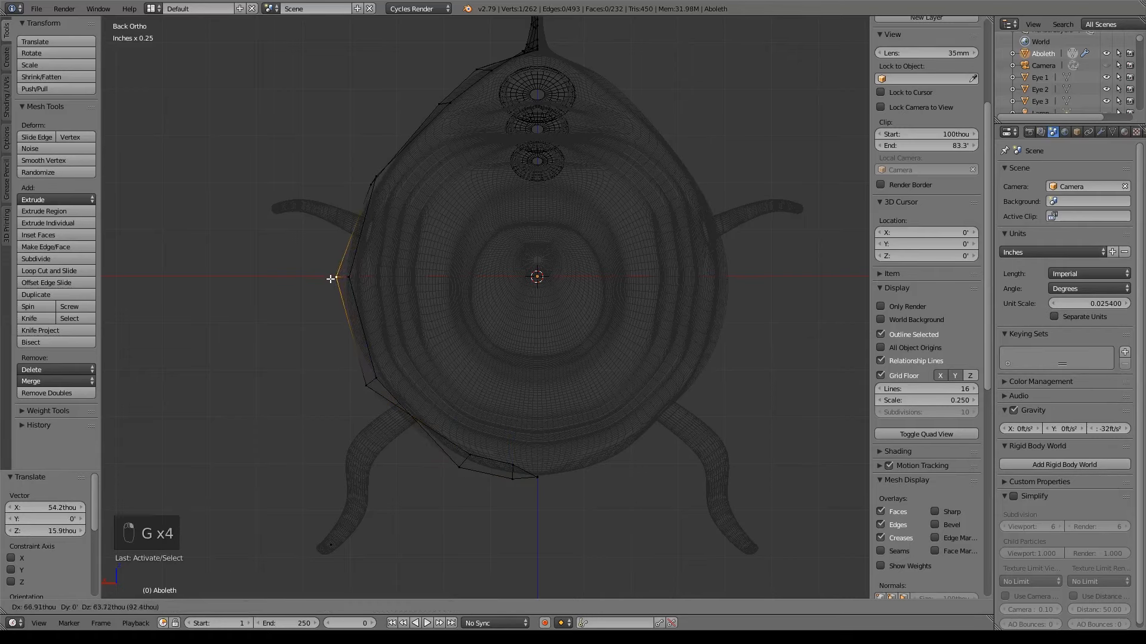
left_click(331, 279)
right_click(367, 179)
key("g")
right_click(366, 191)
middle_click_drag(417, 202, 441, 223)
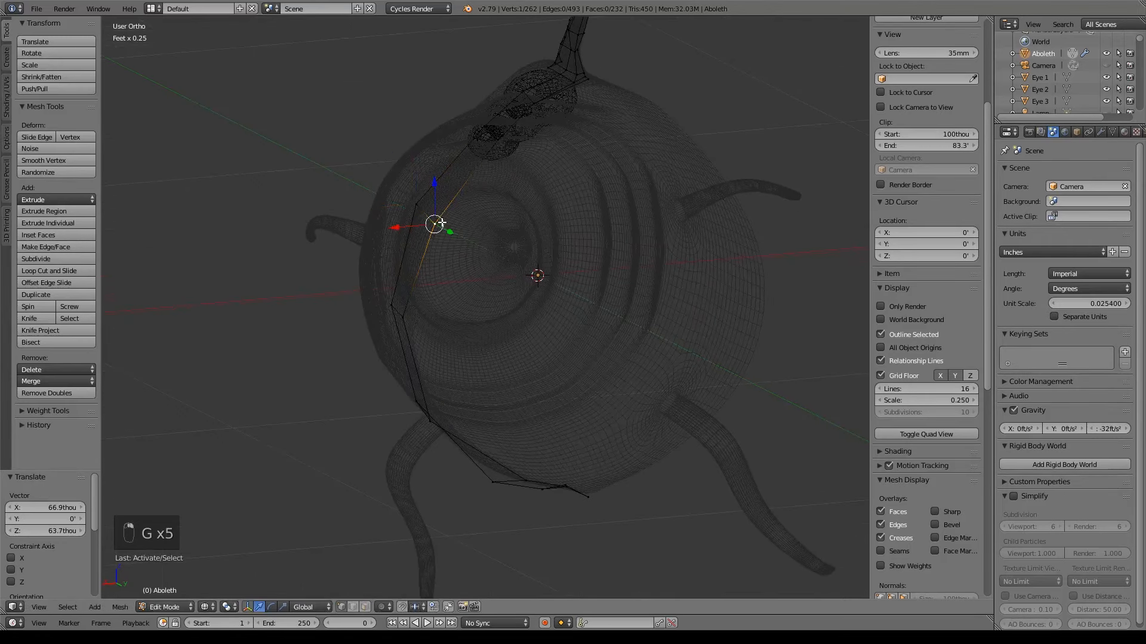
key("ctrl+KP_1")
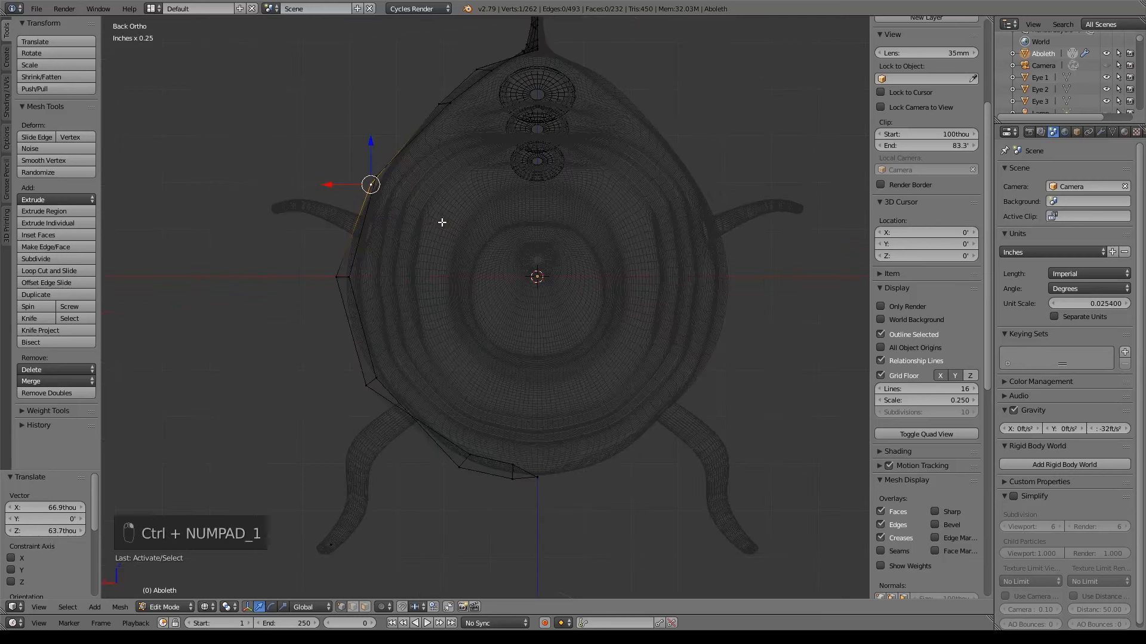
key("g")
left_click(351, 165)
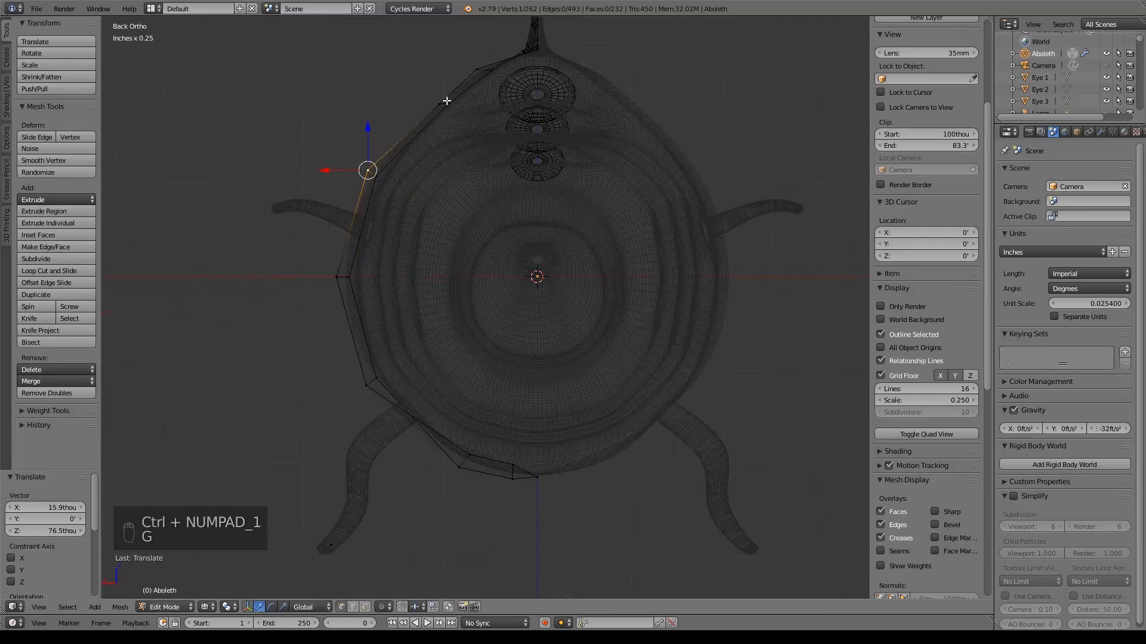
Step: Raise the rim's two uppermost side vertices by about 35 and 45 thou, shifting the higher one about 48 thou toward the centre
right_click(441, 94)
key("g")
right_click(440, 92)
right_click(476, 63)
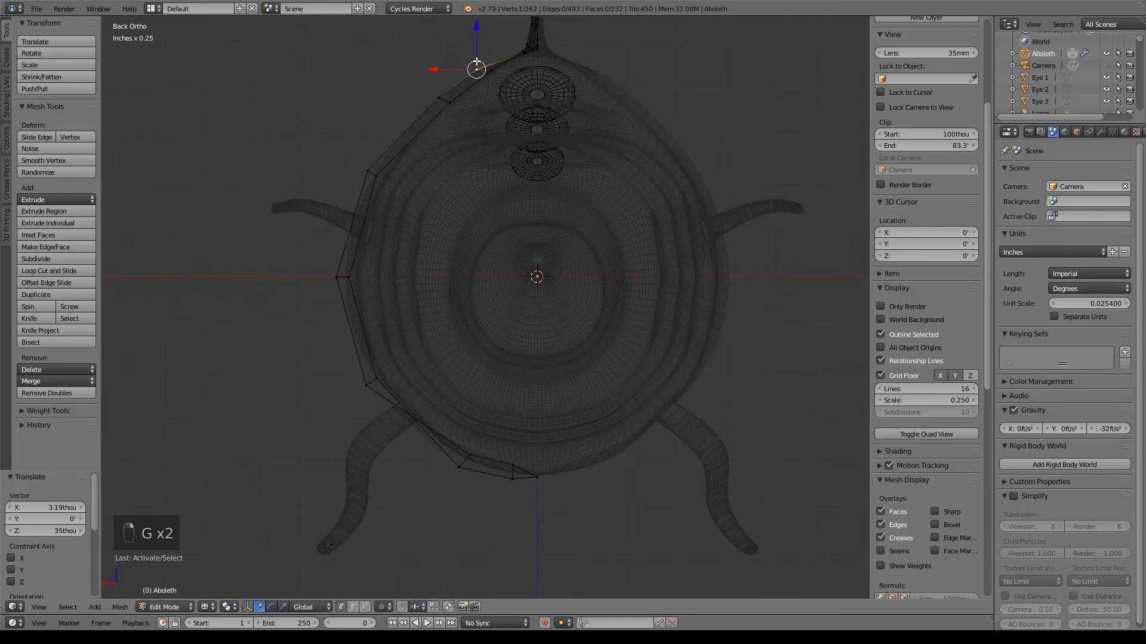
key("g")
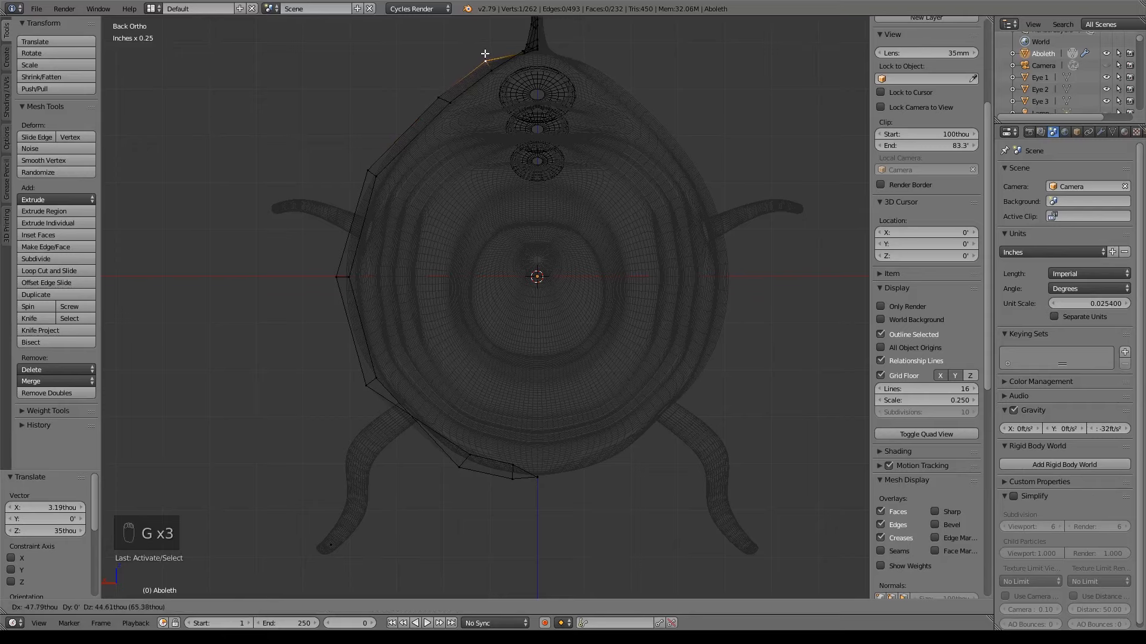
left_click(485, 53)
middle_click_drag(498, 187, 497, 194, "shift")
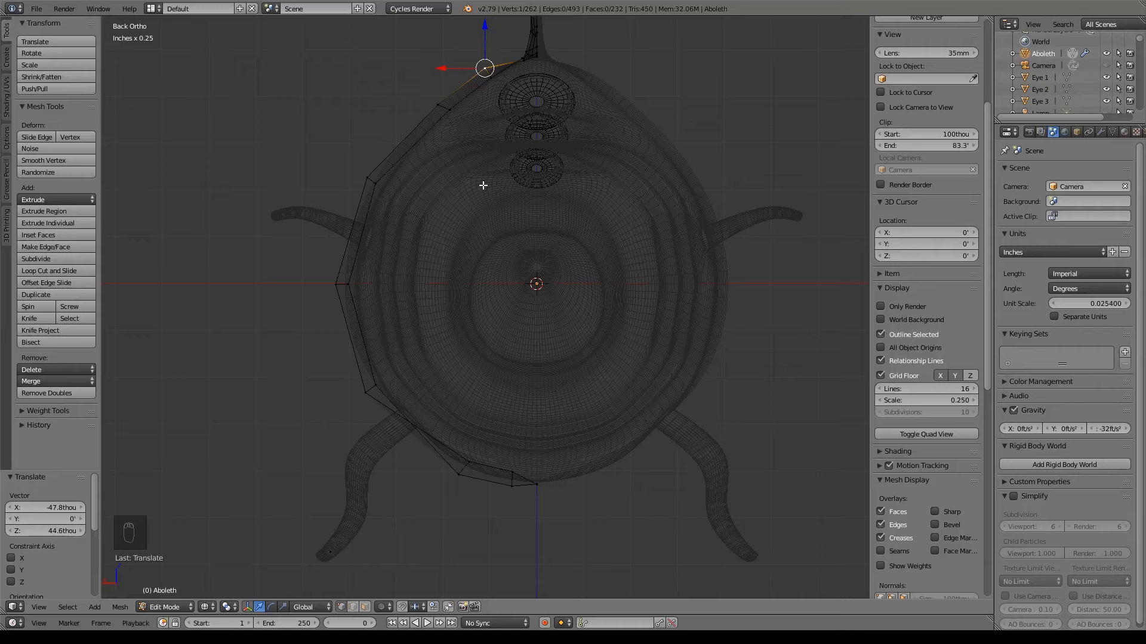
Step: Select the rear rim's edge loop, extrude it in place and scale the new loop to about 0.657
left_click(421, 123, "alt")
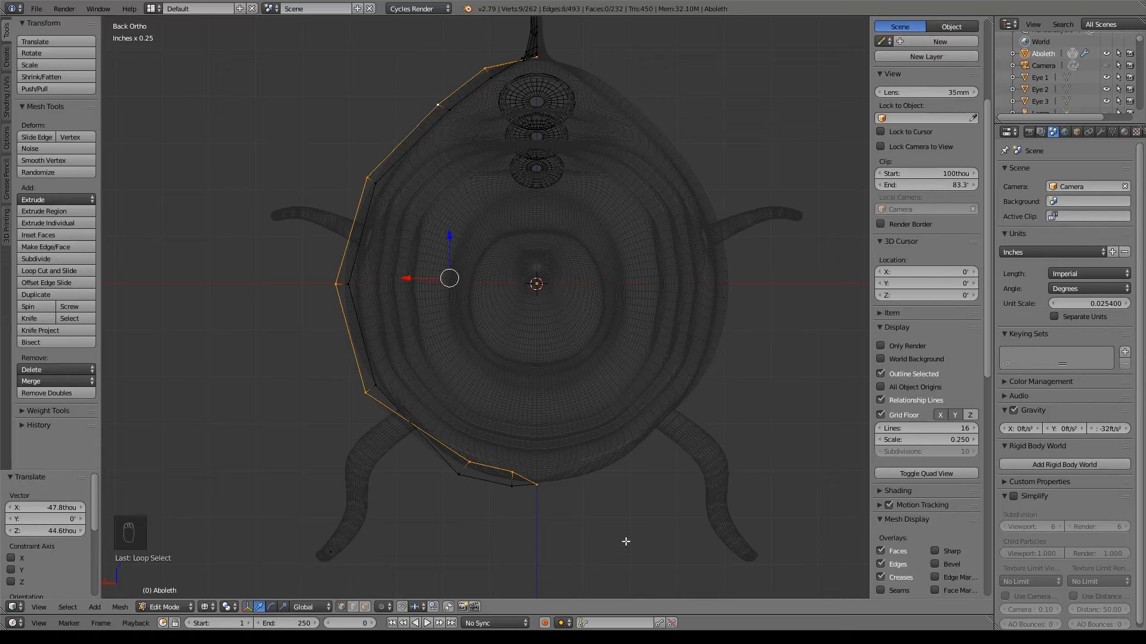
key("e")
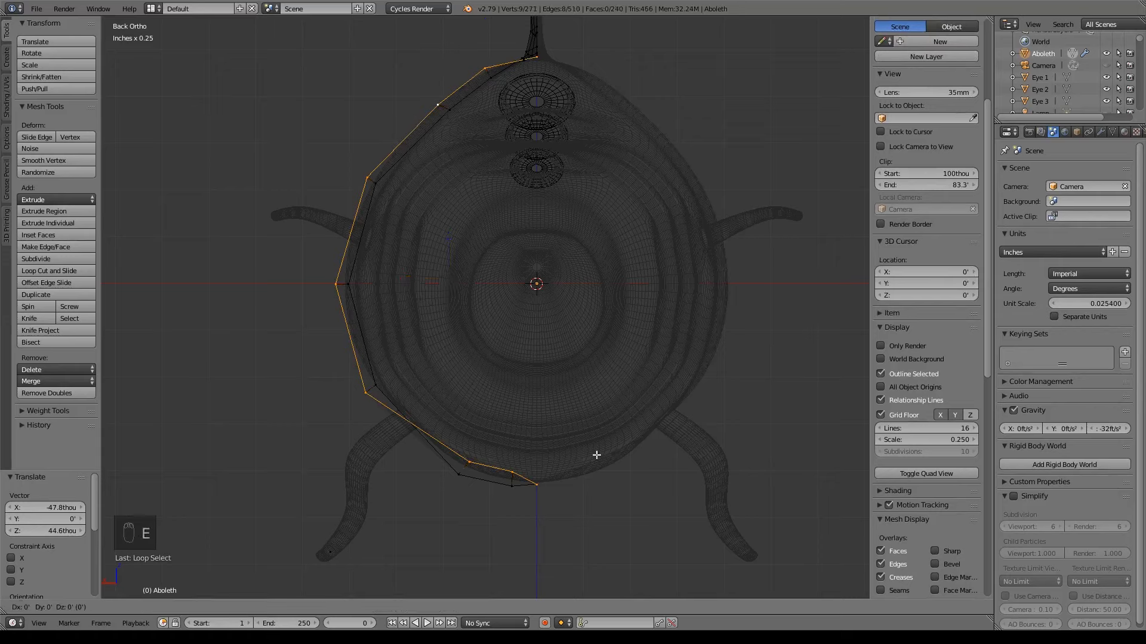
right_click(550, 432)
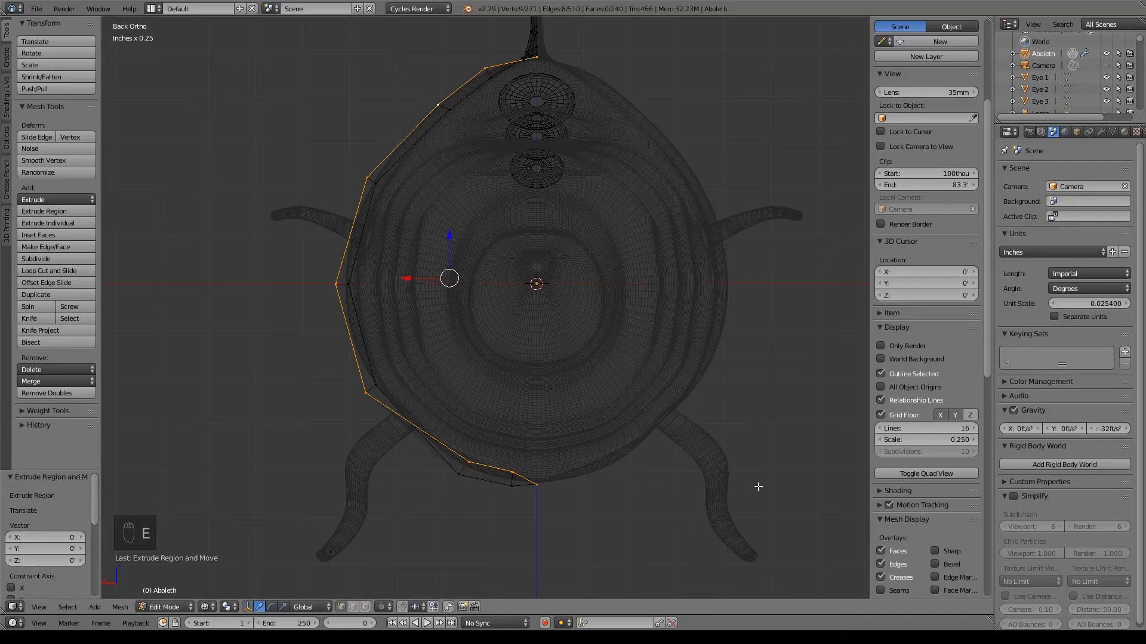
key("s")
left_click(657, 412)
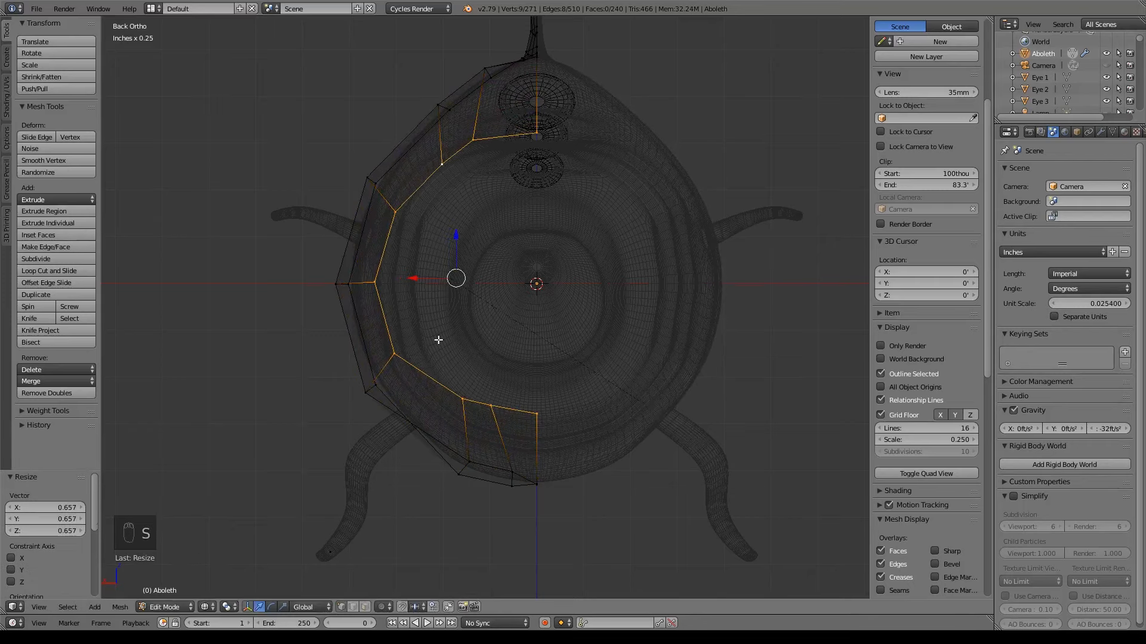
Step: Shift the extruded loop about 220 thou toward the centre along X and scale it down by about 0.648
left_click_drag(416, 283, 456, 284)
key("s")
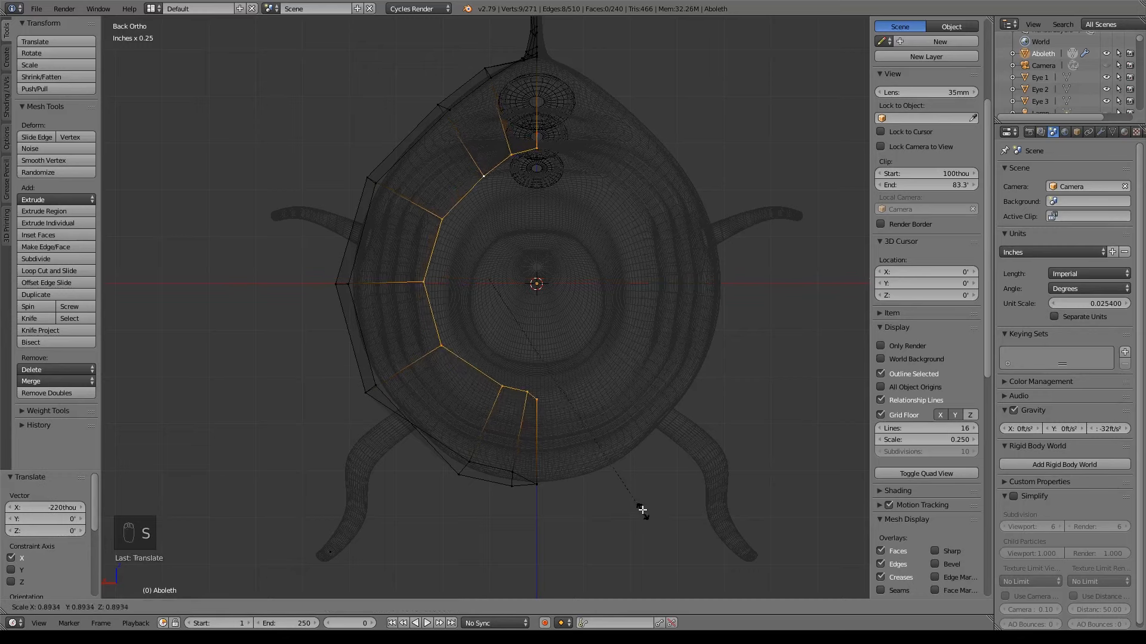
left_click(616, 437)
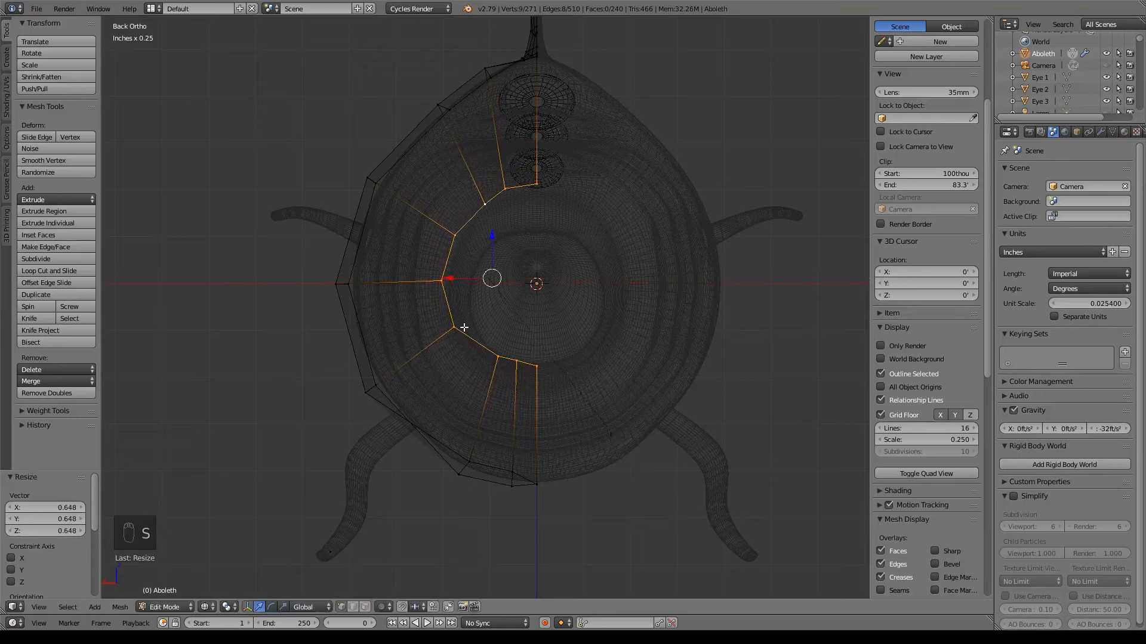
Step: Extrude the loop again in place, scale it to about 0.36 and move it about 156 thou toward the centre along X
key("e")
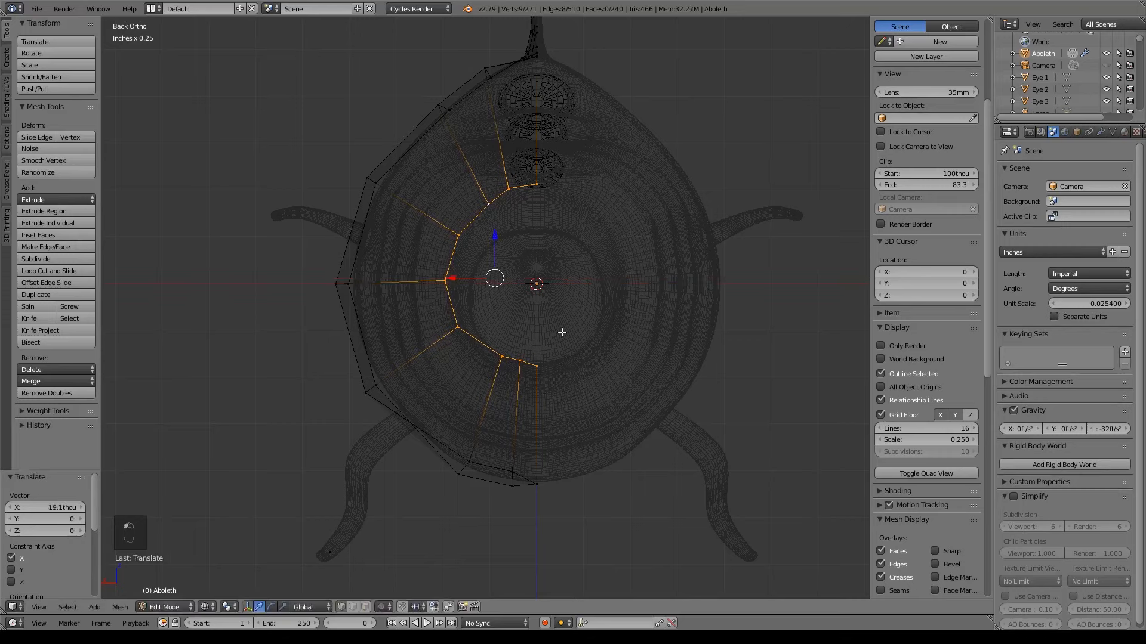
right_click(564, 335)
key("s")
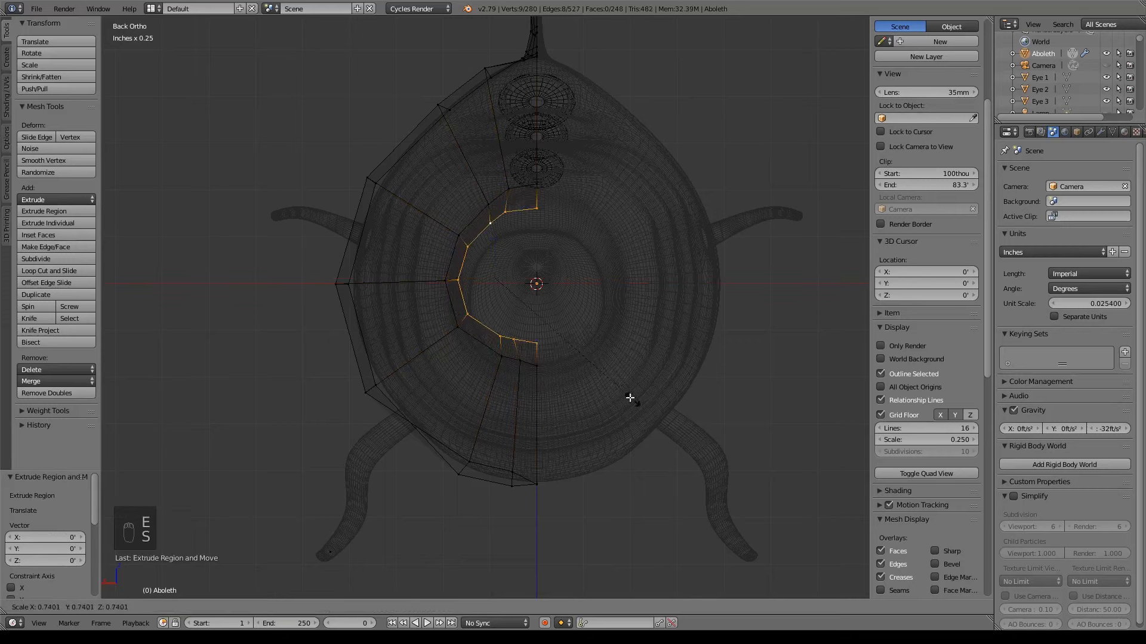
left_click(546, 342)
key("g")
key("x")
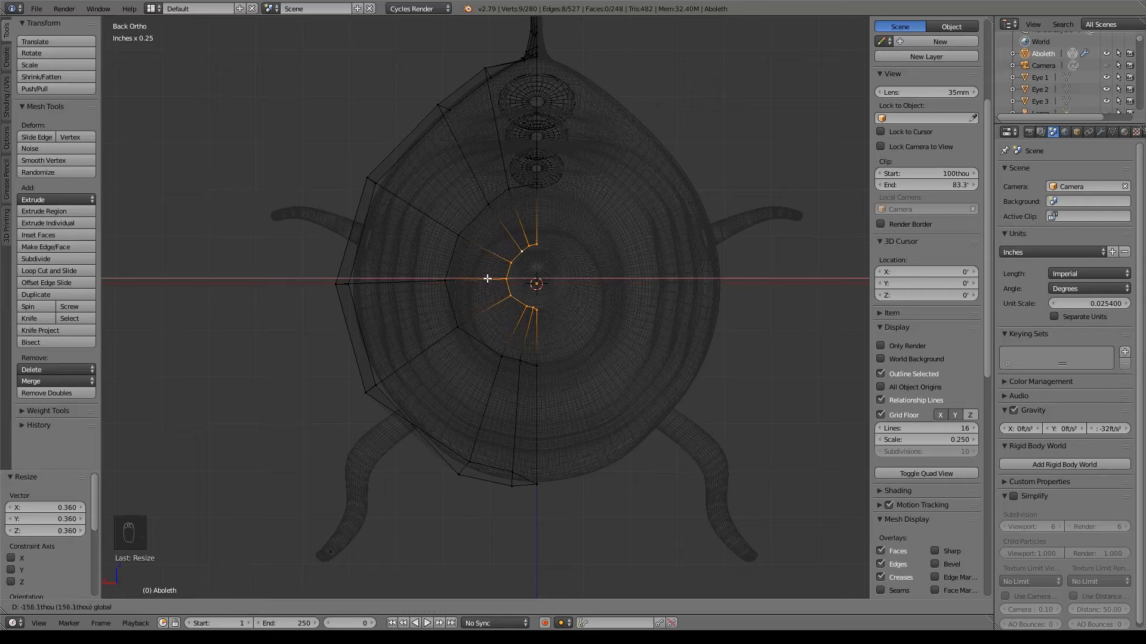
left_click(488, 279)
Step: Scale the innermost loop to about 0.717 along Z and shift it about 29 thou closer to the centre along X
key("s")
key("z")
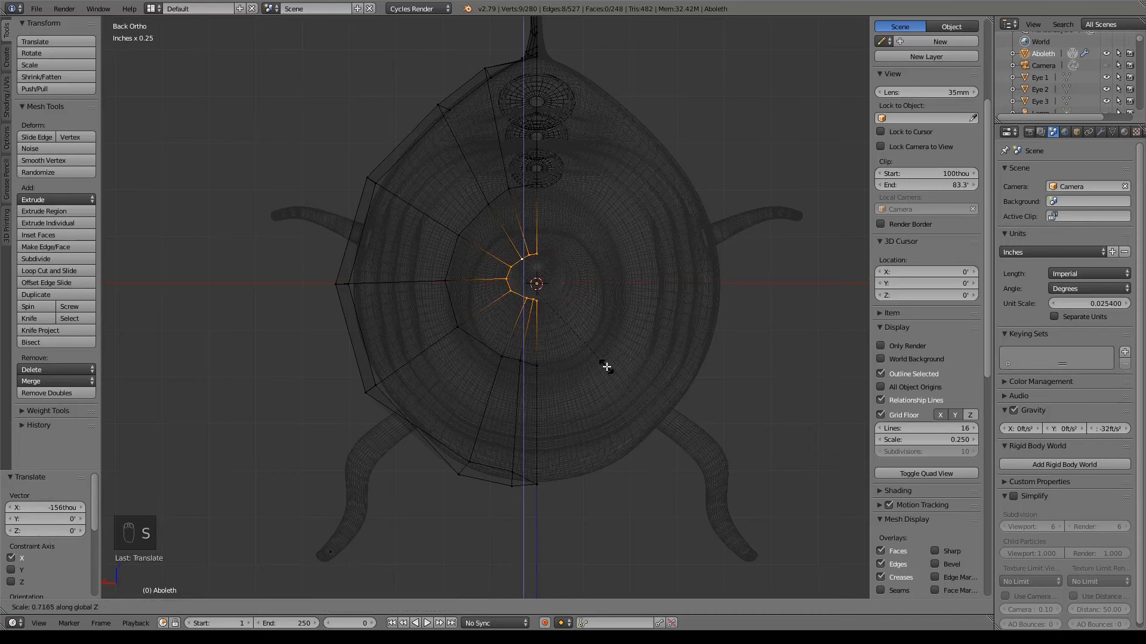
left_click(606, 369)
key("g")
key("x")
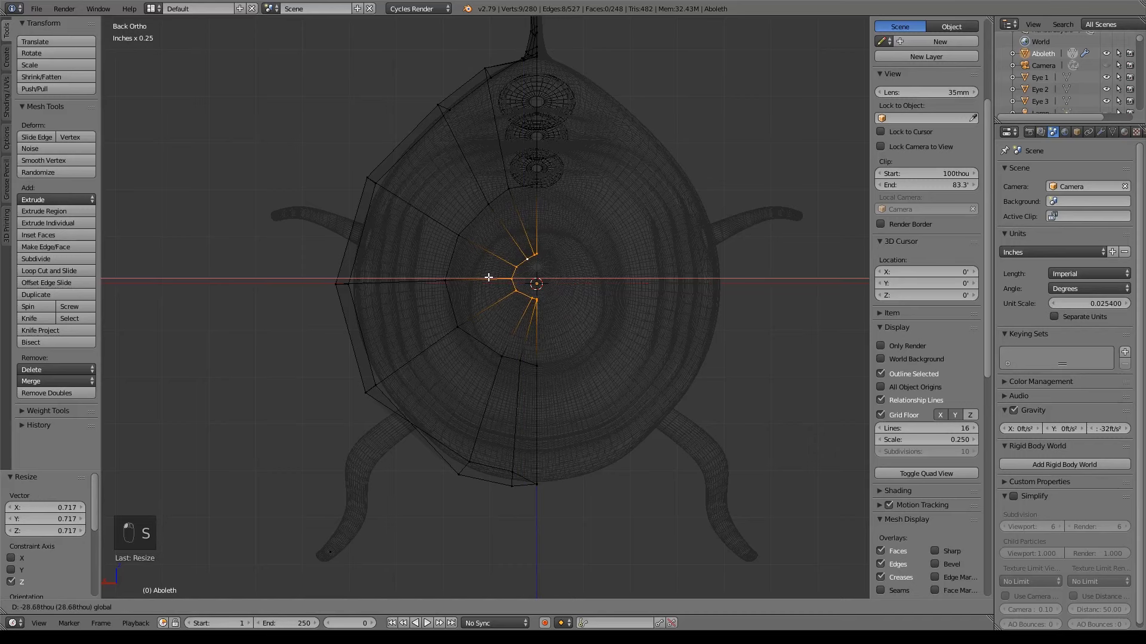
left_click(491, 277)
Step: Move the innermost loop's two uppermost side vertices down and onto the centre line
scroll(660, 375, "up", 5)
middle_click_drag(669, 255, 642, 317, "shift")
right_click(578, 241)
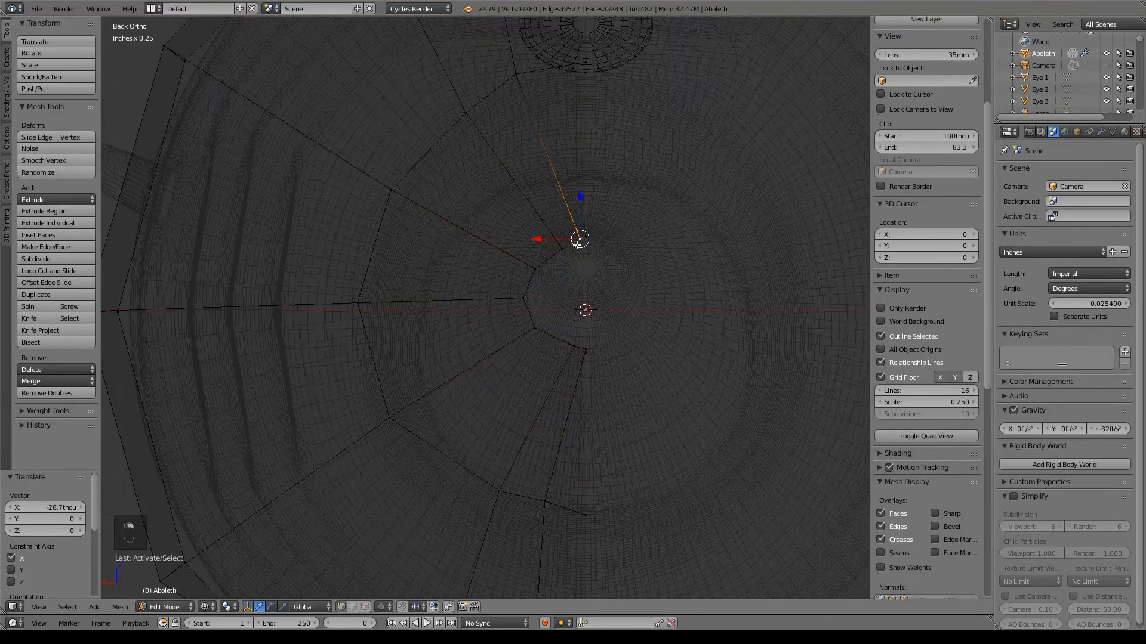
key("g")
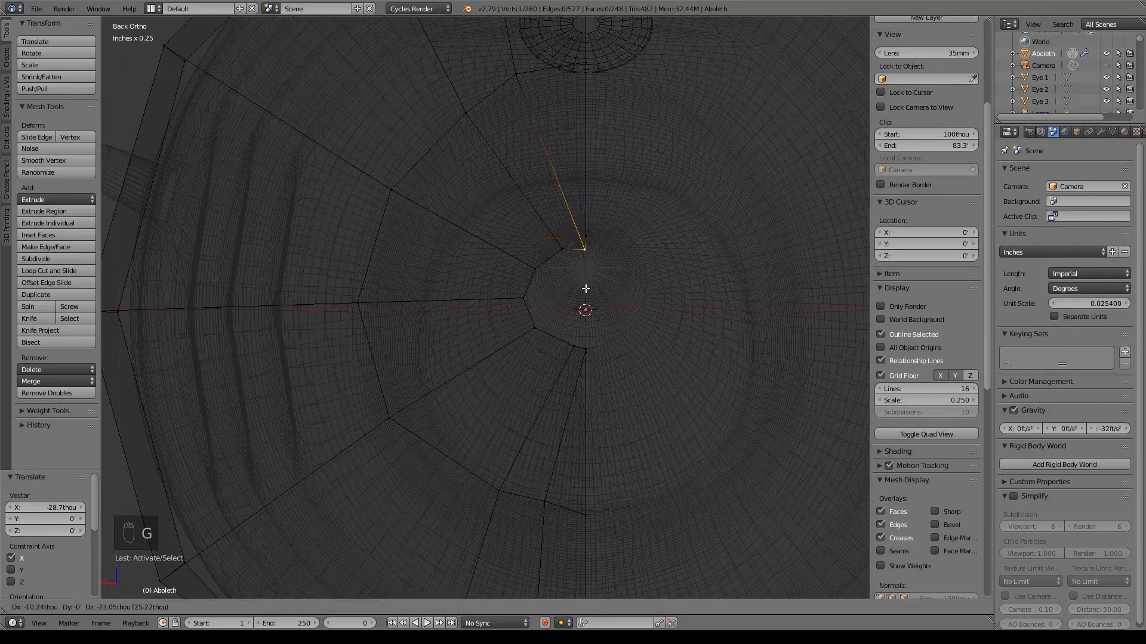
left_click(587, 292)
right_click(563, 256)
key("g")
left_click(587, 285)
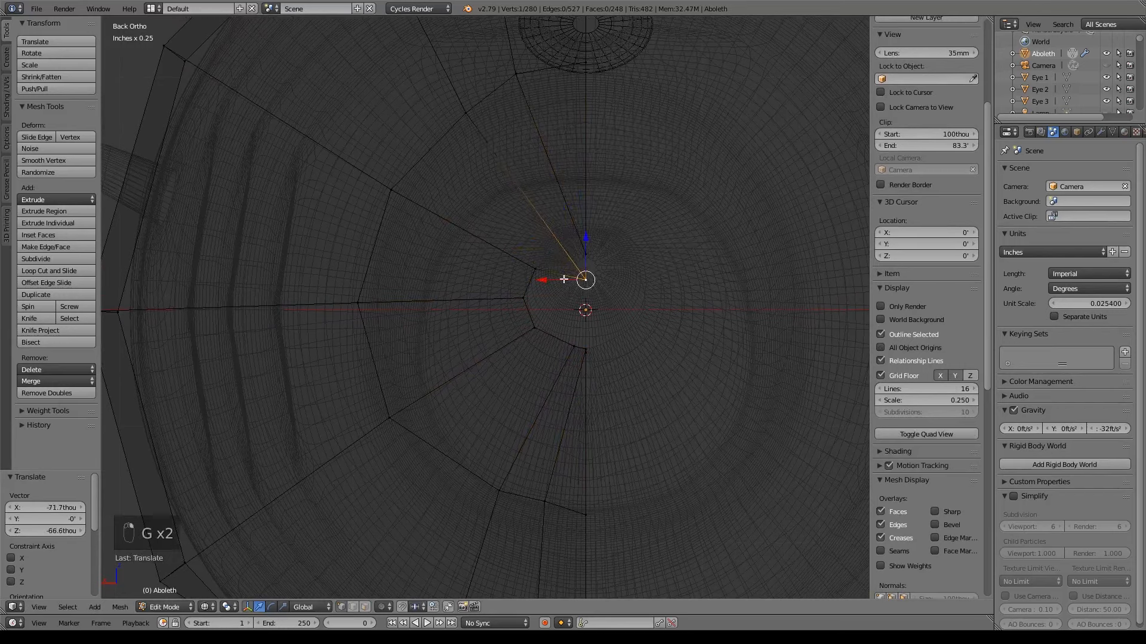
Step: Move the innermost loop's remaining side vertices onto the centre line and lower its bottom centre vertex about 24 thou along Z
right_click(494, 267)
key("g")
left_click(539, 300)
key("g")
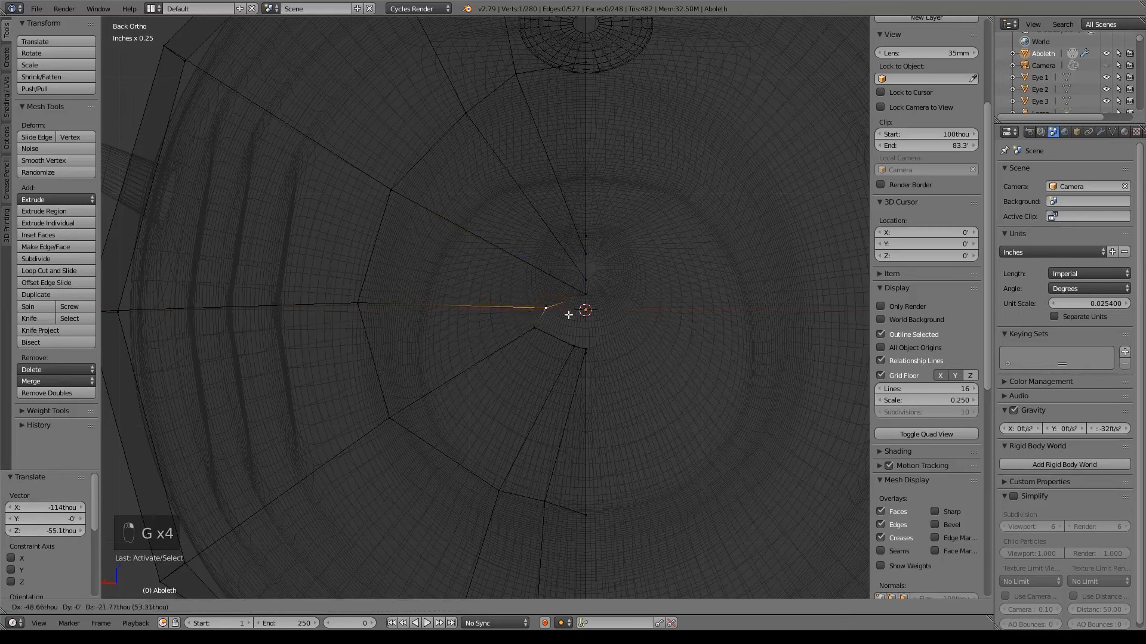
left_click(587, 311)
right_click(540, 329)
key("g")
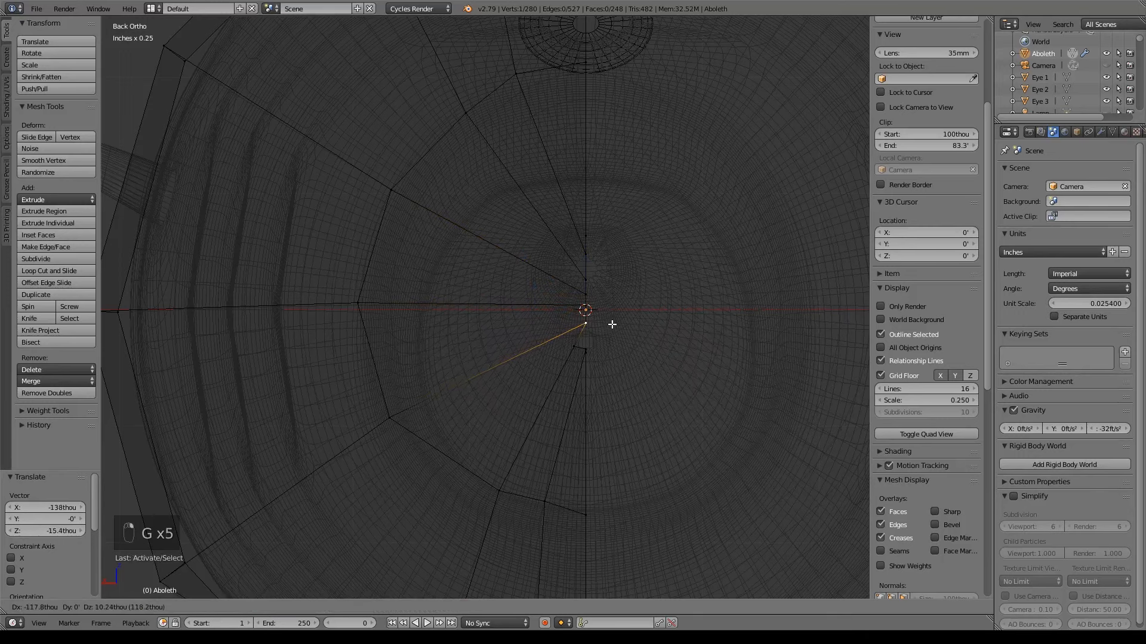
left_click(583, 342)
key("g")
left_click(593, 336)
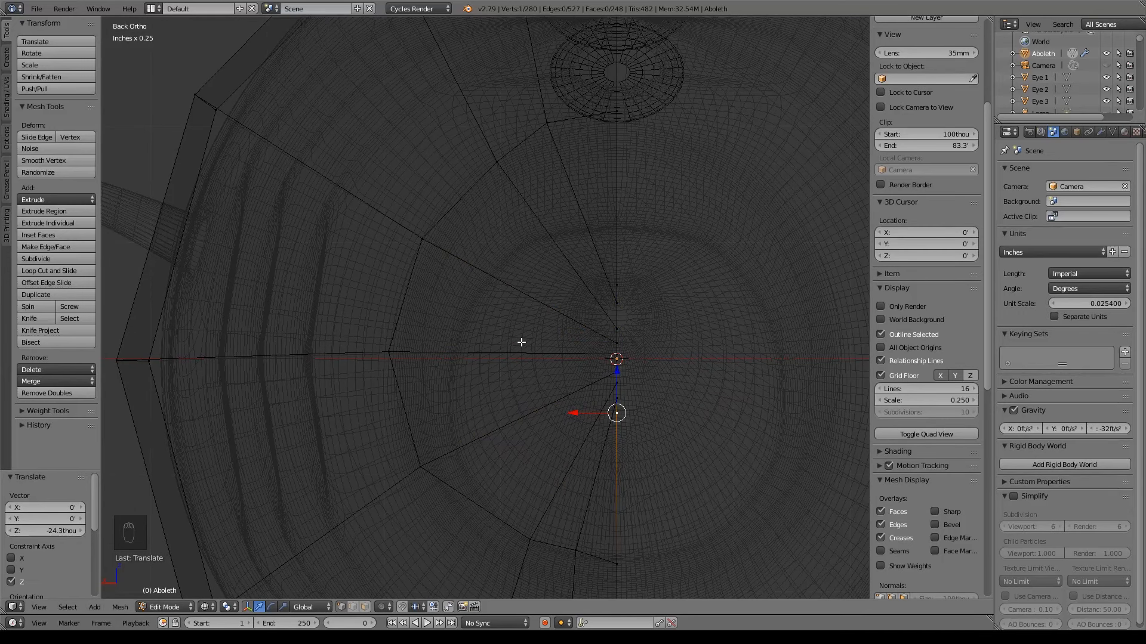
Step: In solid shading, move the middle loop's top side vertex about 53 thou inward and the next one about 167 thou outward and 252 thou up
mouse_move(538, 301)
middle_mouse_down("shift")
mouse_move(643, 324)
mouse_move(615, 281)
middle_mouse_up("shift")
key("z")
middle_click_drag(682, 329, 647, 289, "shift")
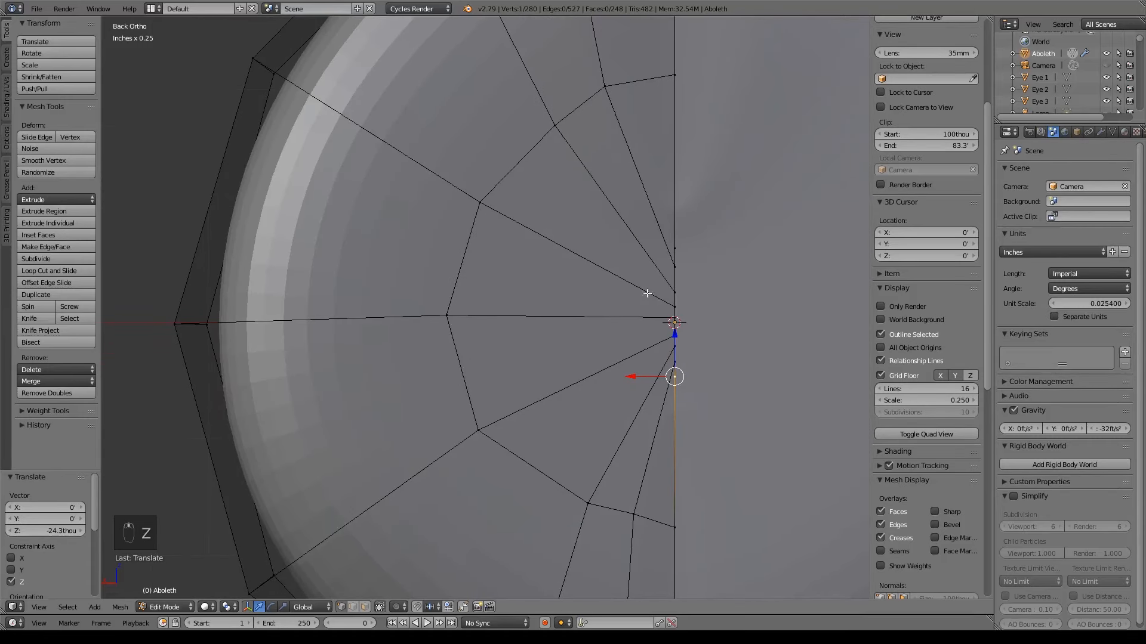
scroll(642, 290, "down", 4)
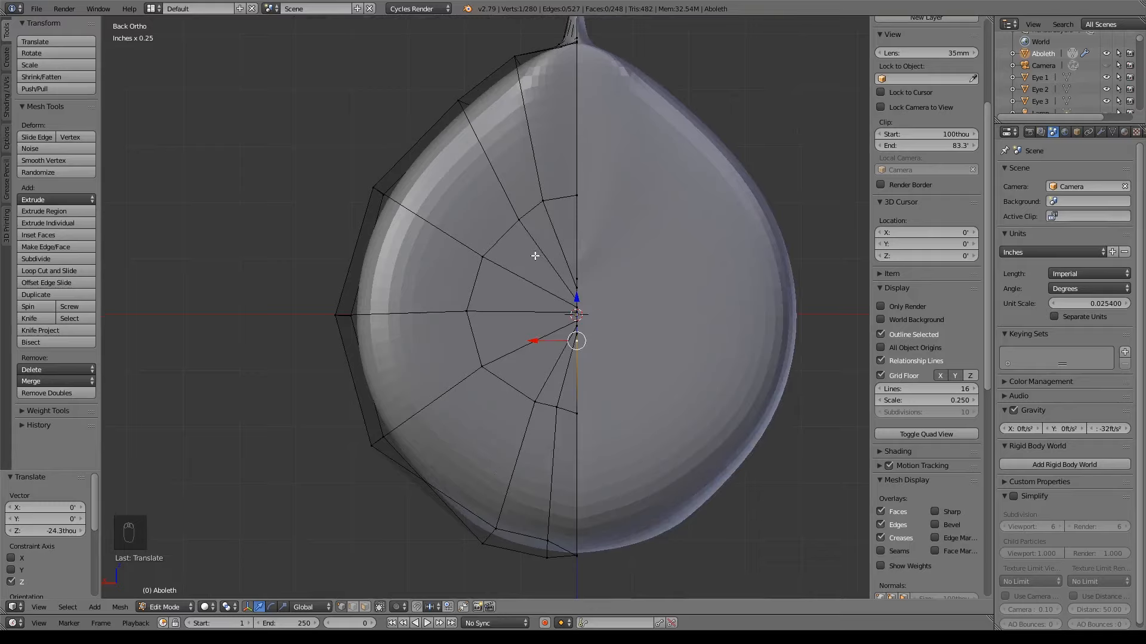
right_click(542, 201)
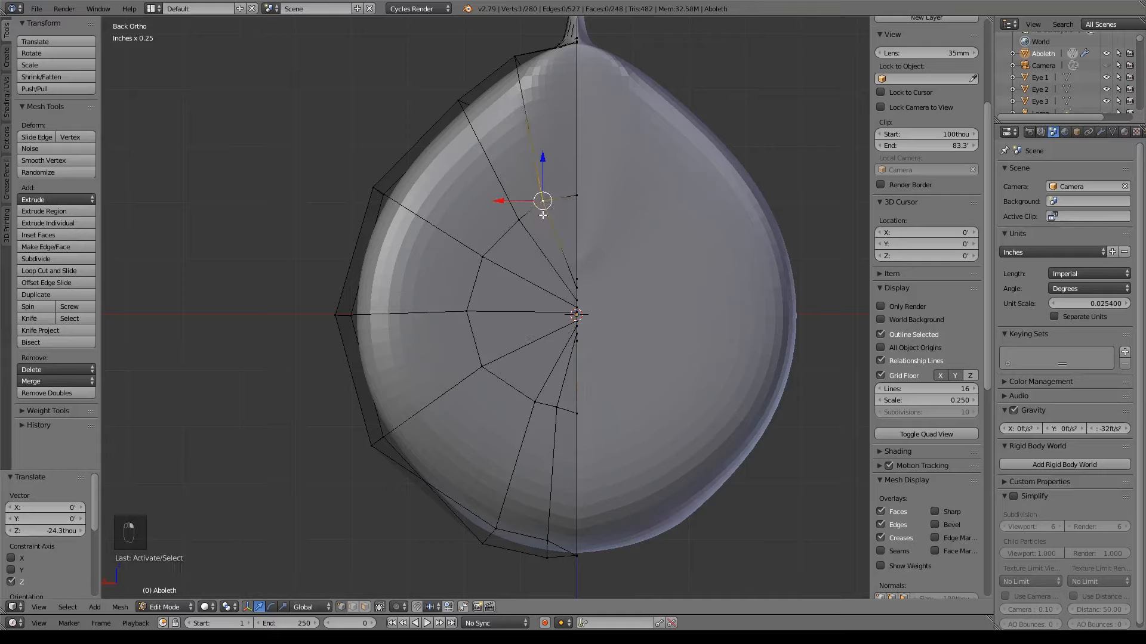
key("g")
left_click(543, 208)
key("g")
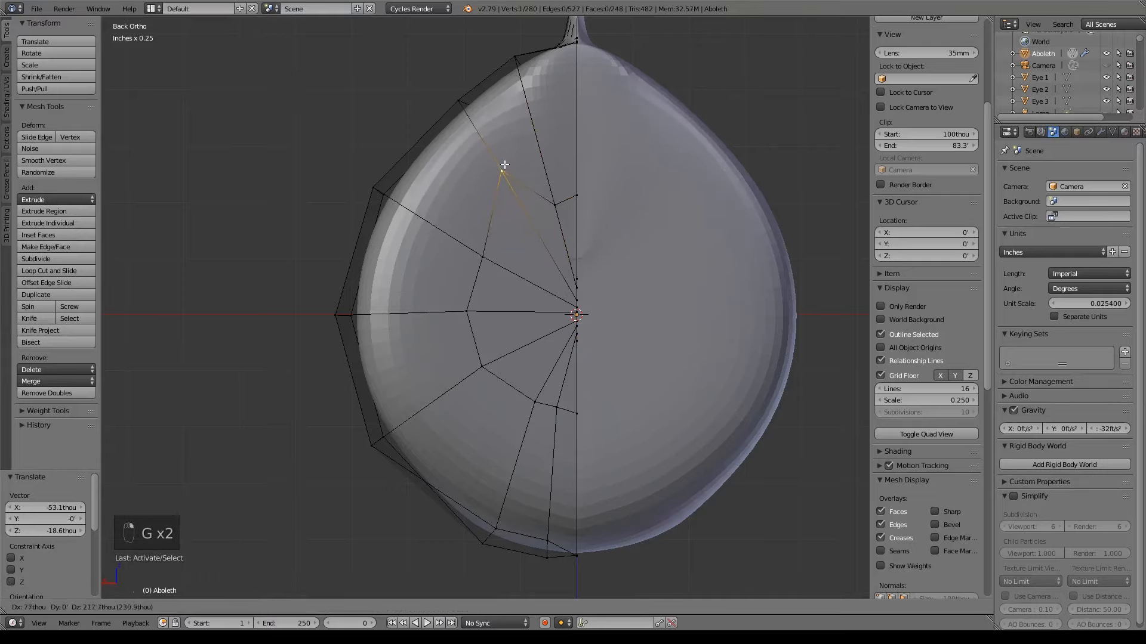
left_click(481, 163)
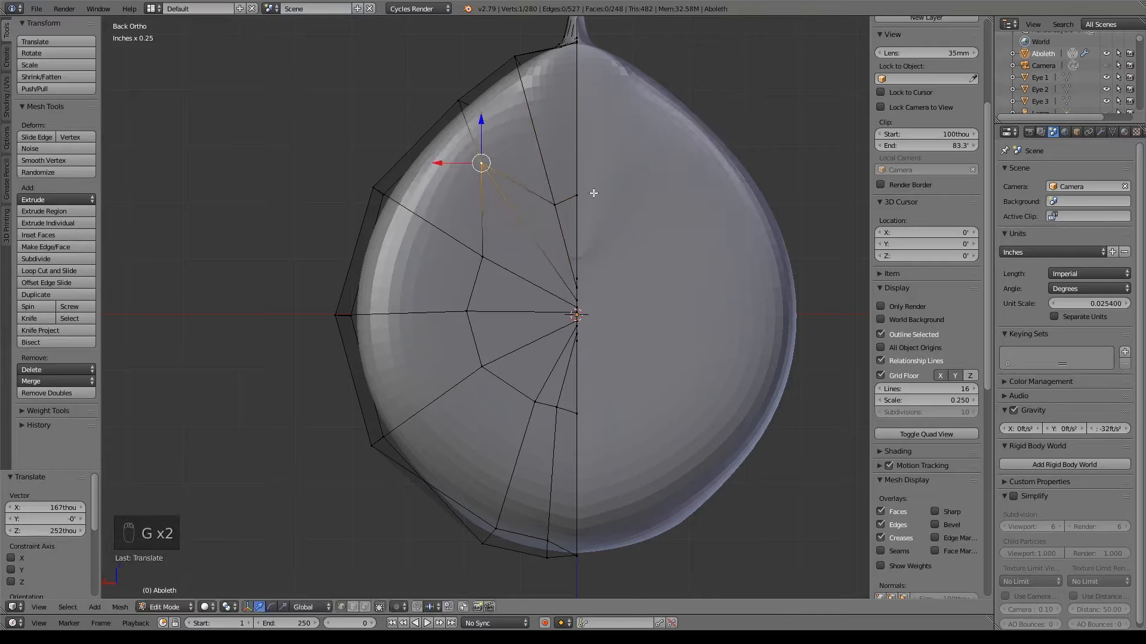
Step: Dissolve the middle loop's top vertex on the centre line
right_click(576, 195)
left_click_drag(575, 149, 575, 81)
right_click(545, 189)
key("ctrl+z")
key("ctrl+x")
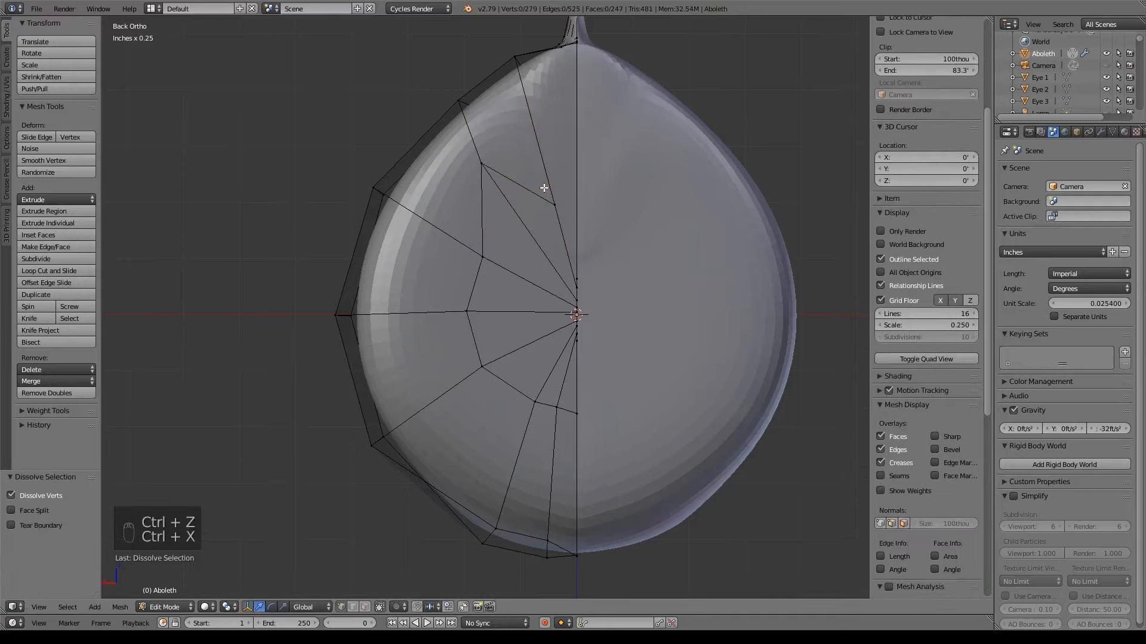
Step: Undo the dissolve and the latest move of the middle loop's second side vertex
key("ctrl+z")
key("ctrl+z")
key("ctrl+z")
key("ctrl+z")
key("ctrl+z")
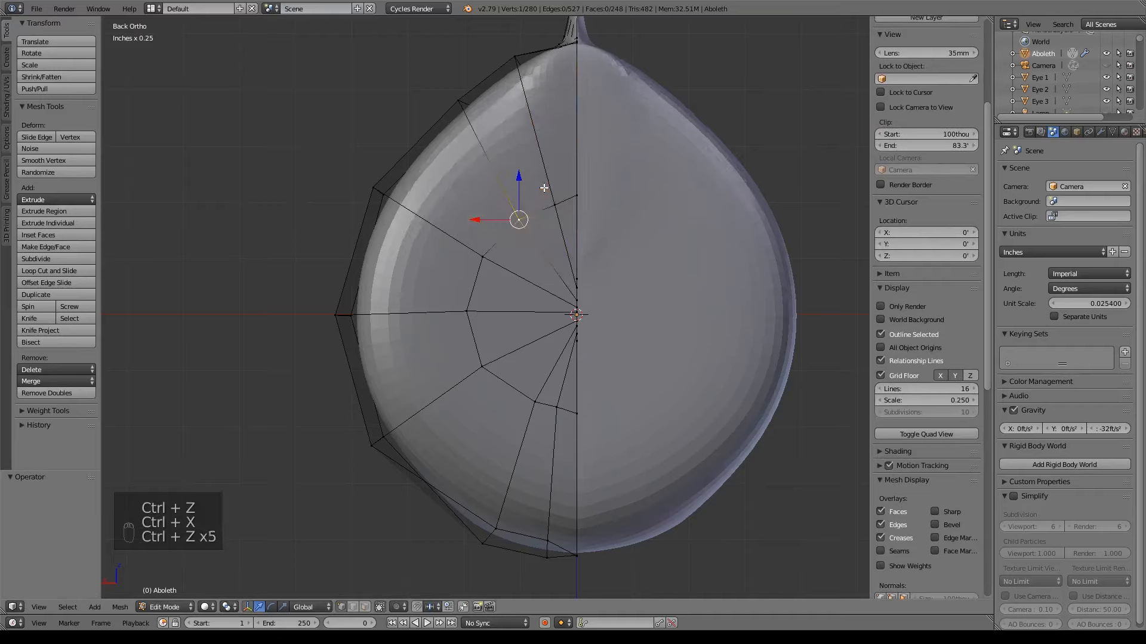
Step: Add one centred edge loop between the middle loop and the outer rim, without sliding it
key("ctrl+r")
left_click(523, 139)
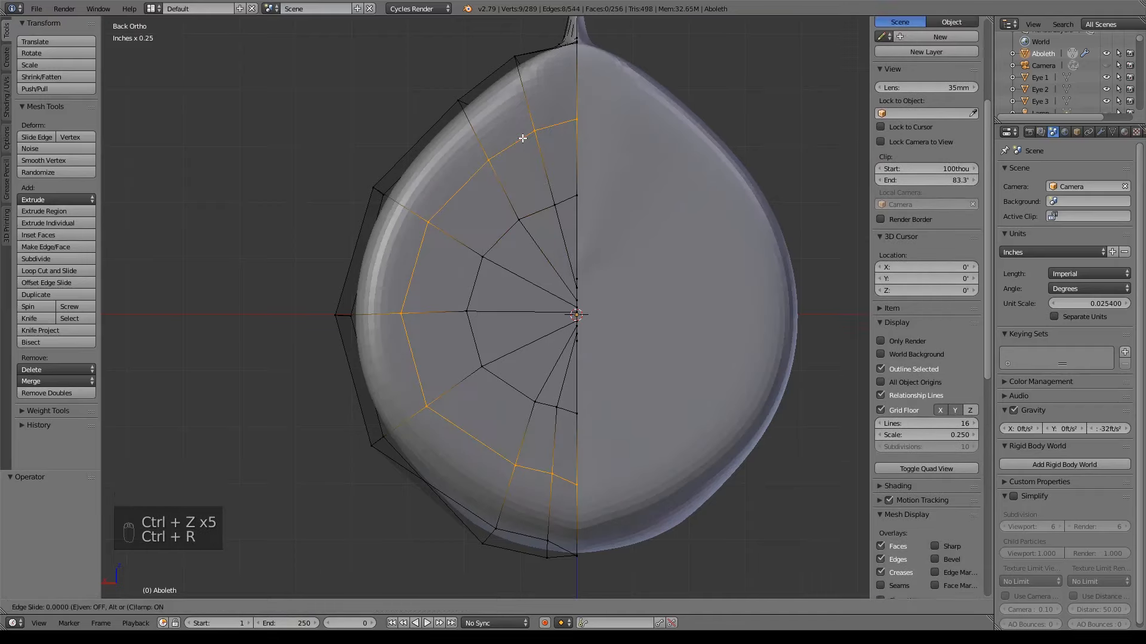
right_click(523, 134)
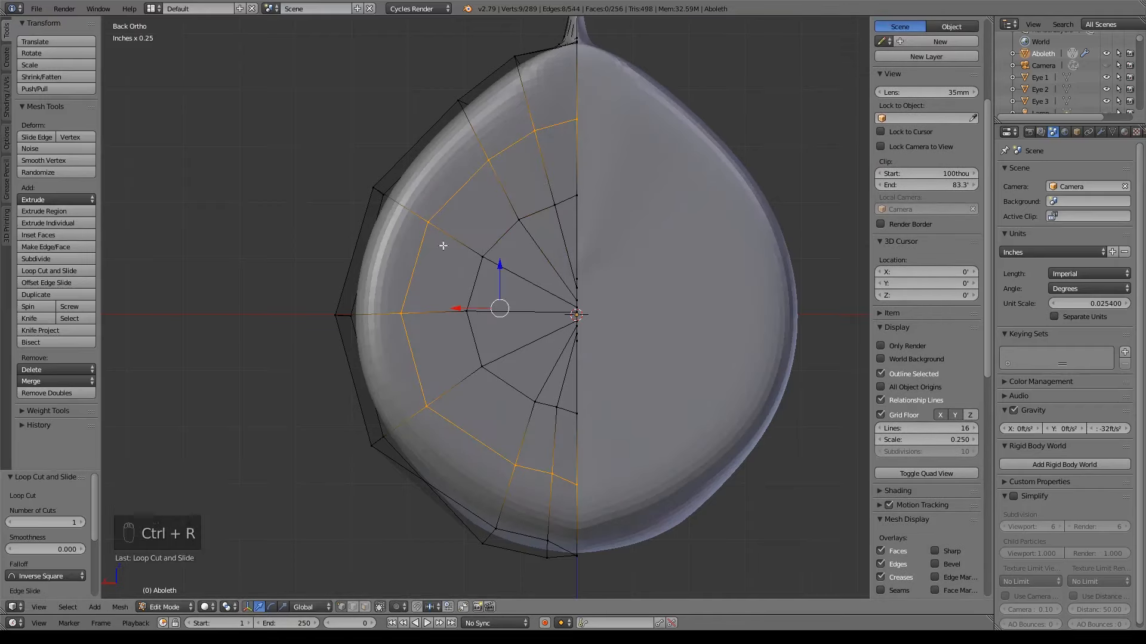
Step: Move the middle loop's top side vertex about 45 thou inward and 127 thou down, and shift its neighbour inward and down
right_click(550, 207)
key("g")
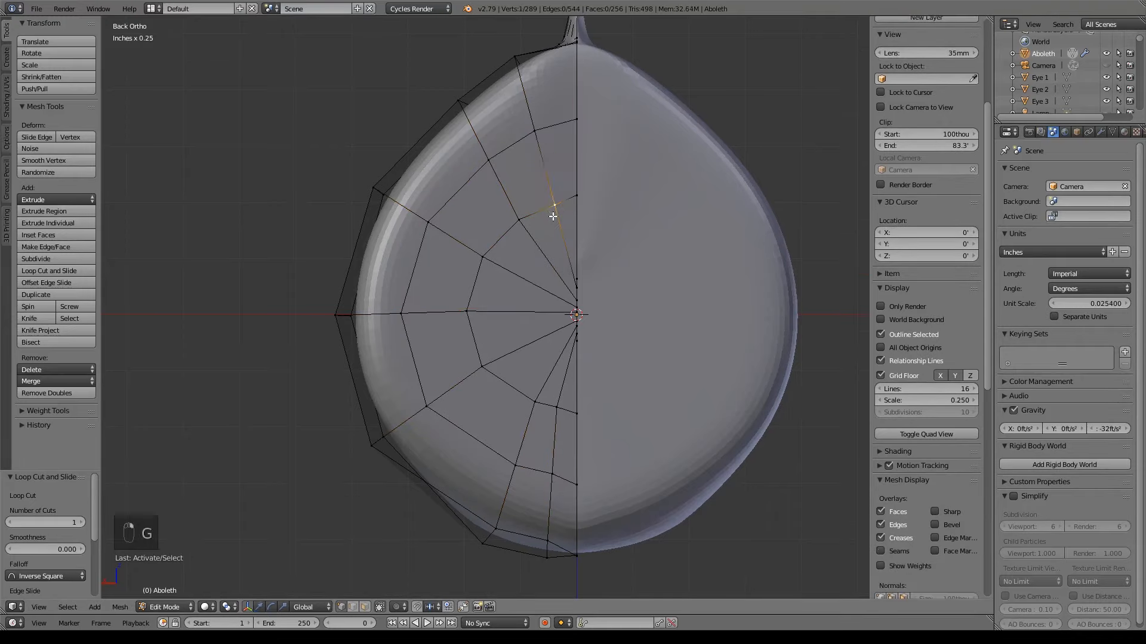
left_click(563, 242)
right_click(521, 222)
key("g")
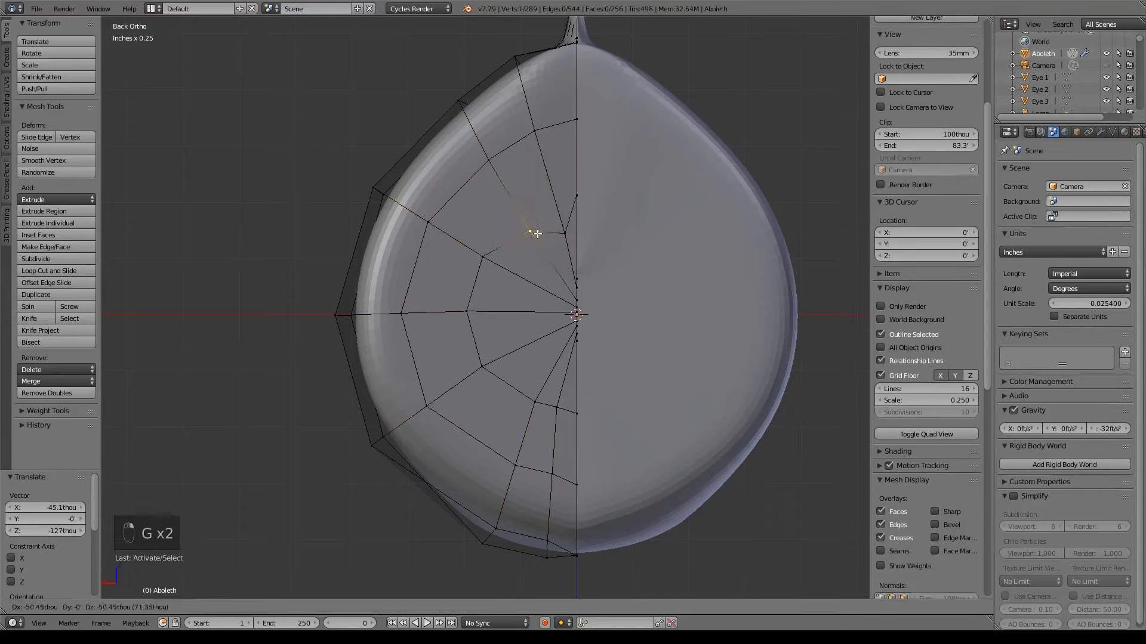
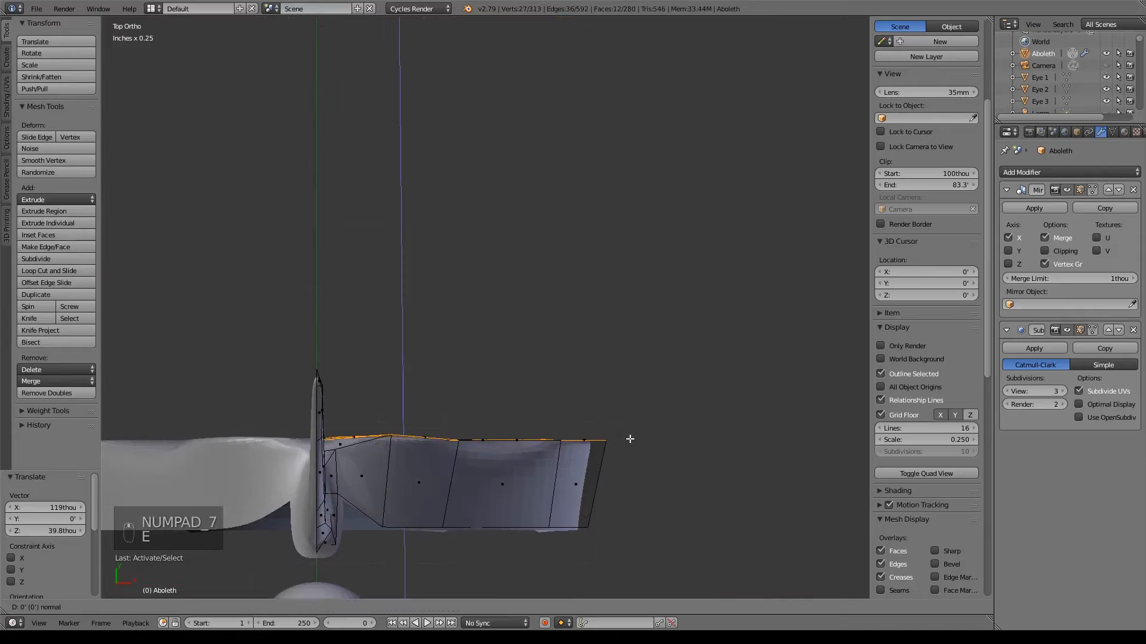
Step: Extrude the selected rear face groups backward along Y into long lobes and shift their ends 132 thou along X
right_click(630, 438)
left_click_drag(408, 405, 440, 114)
scroll(440, 115, "down", 4)
left_click_drag(491, 237, 507, 241)
scroll(585, 296, "up", 2)
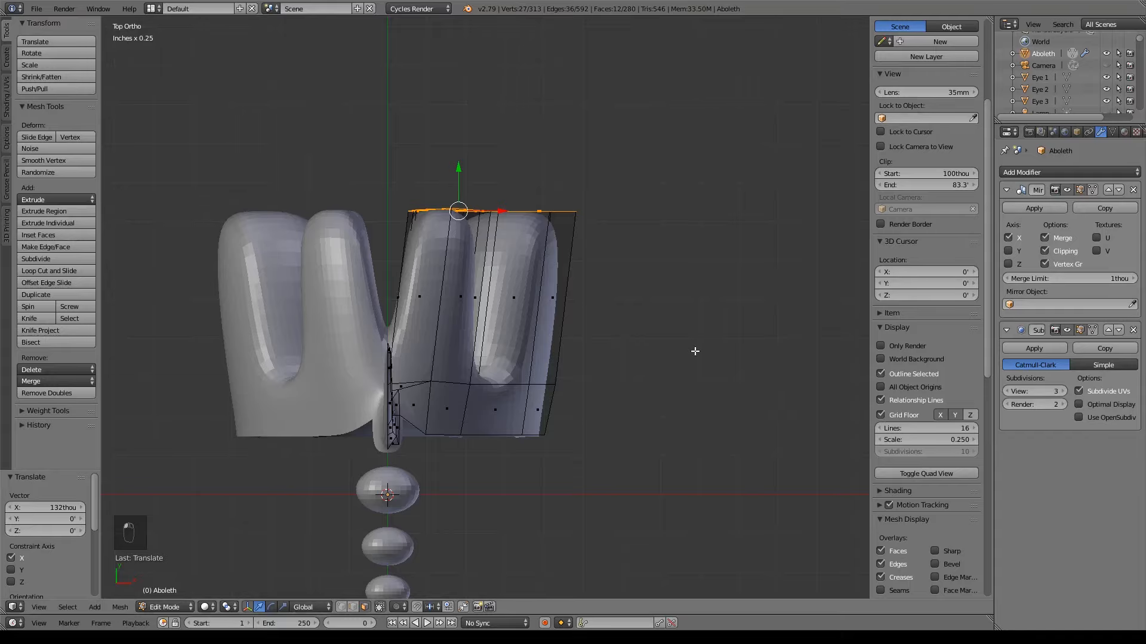
Step: Examine the extruded lobes from several angles and compare them with the tentacles and body in the Aboleth reference painting
middle_click_drag(666, 388, 400, 264)
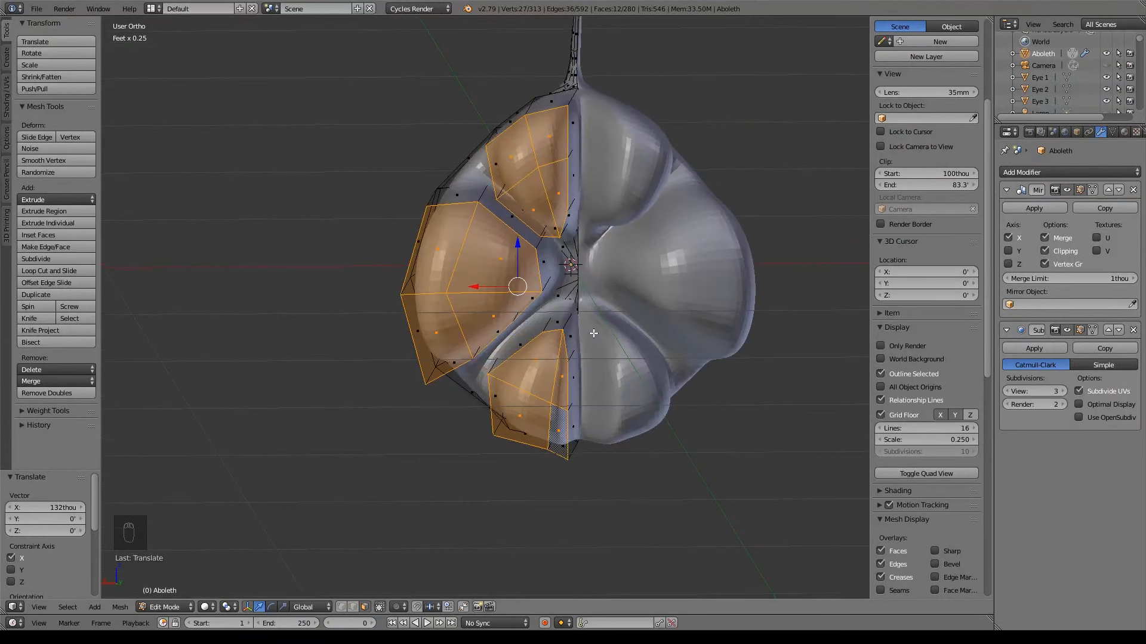
middle_click_drag(594, 333, 688, 371)
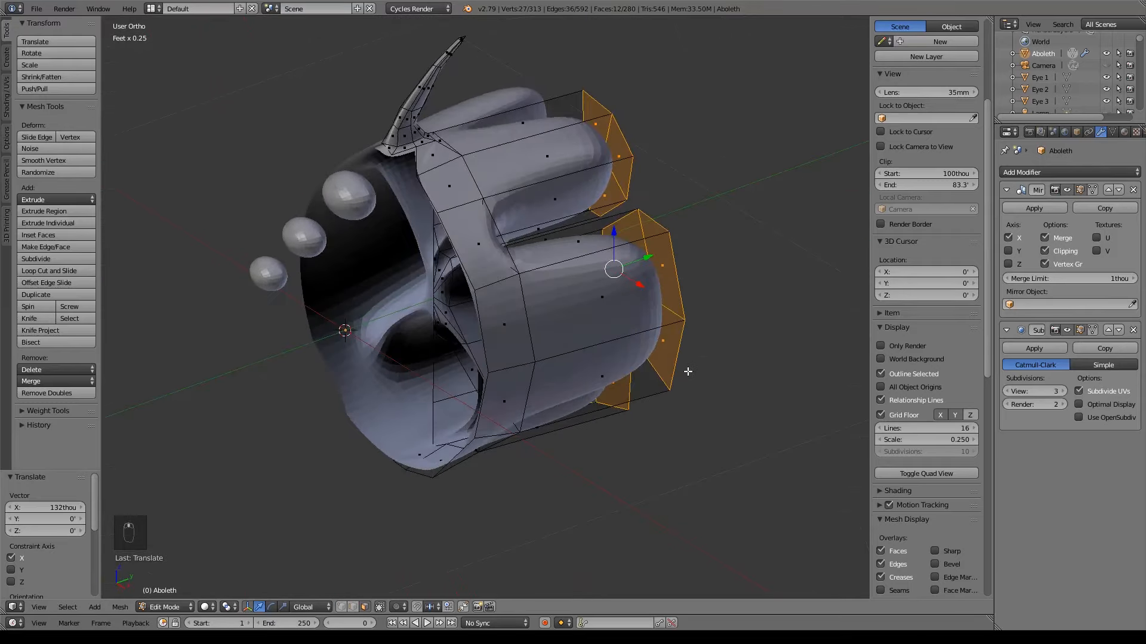
key("KP_1")
scroll(581, 330, "down", 9)
middle_click_drag(454, 343, 626, 336, "shift")
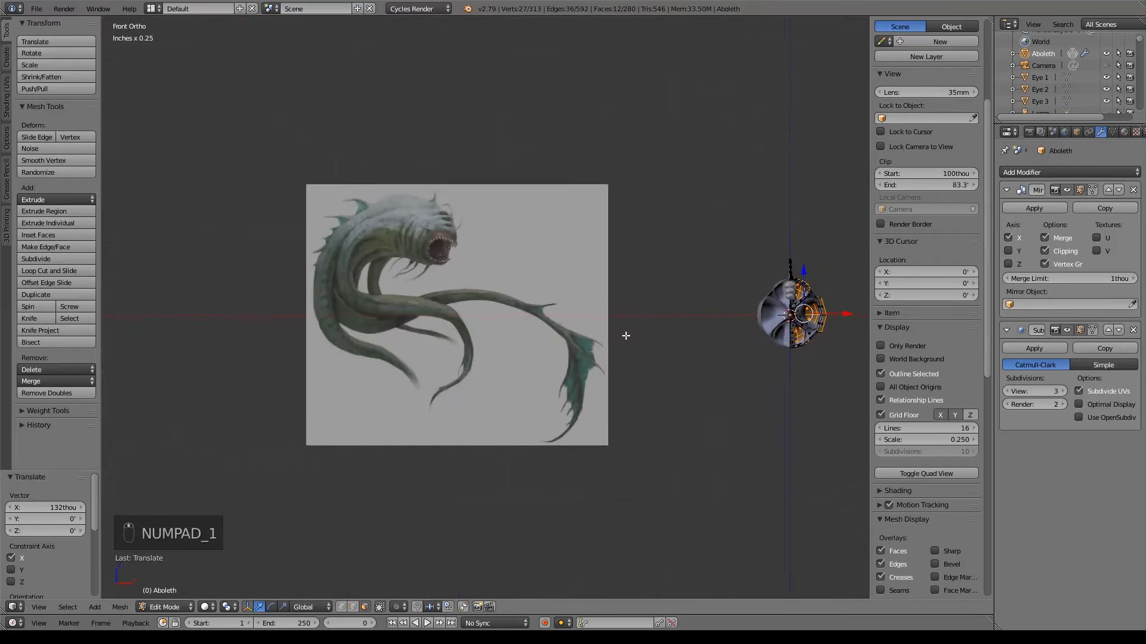
scroll(517, 286, "up", 6)
middle_click_drag(410, 216, 606, 369, "shift")
middle_click_drag(478, 255, 553, 281, "shift")
scroll(589, 298, "up", 2)
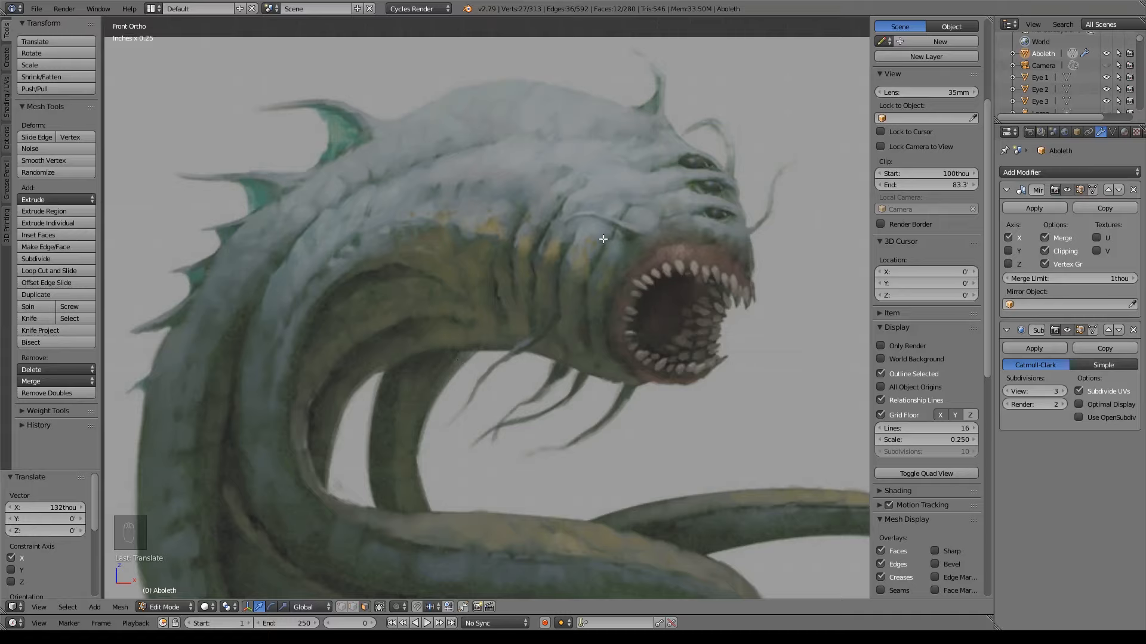
scroll(422, 272, "down", 3)
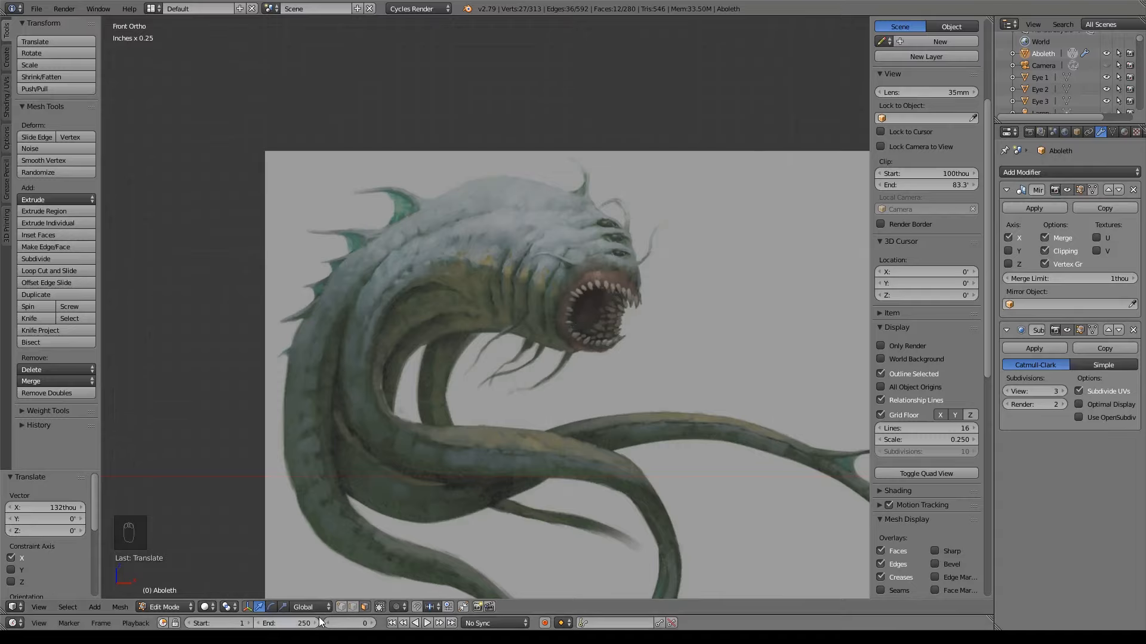
scroll(534, 240, "down", 5)
scroll(533, 241, "up", 5)
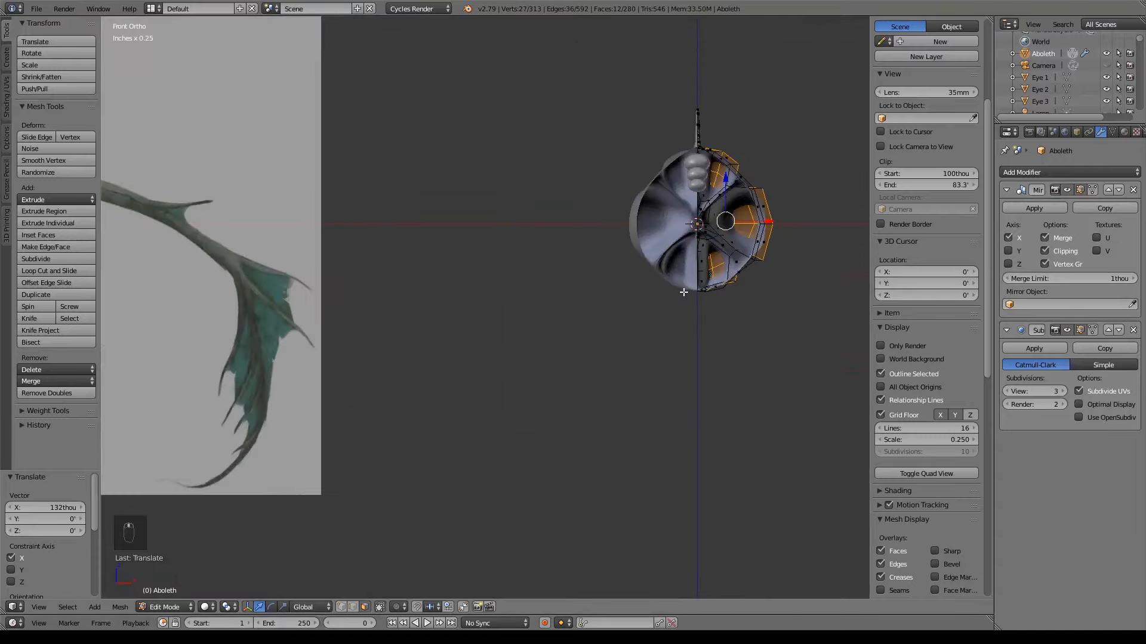
middle_click_drag(784, 225, 557, 301, "shift")
scroll(557, 301, "up", 8)
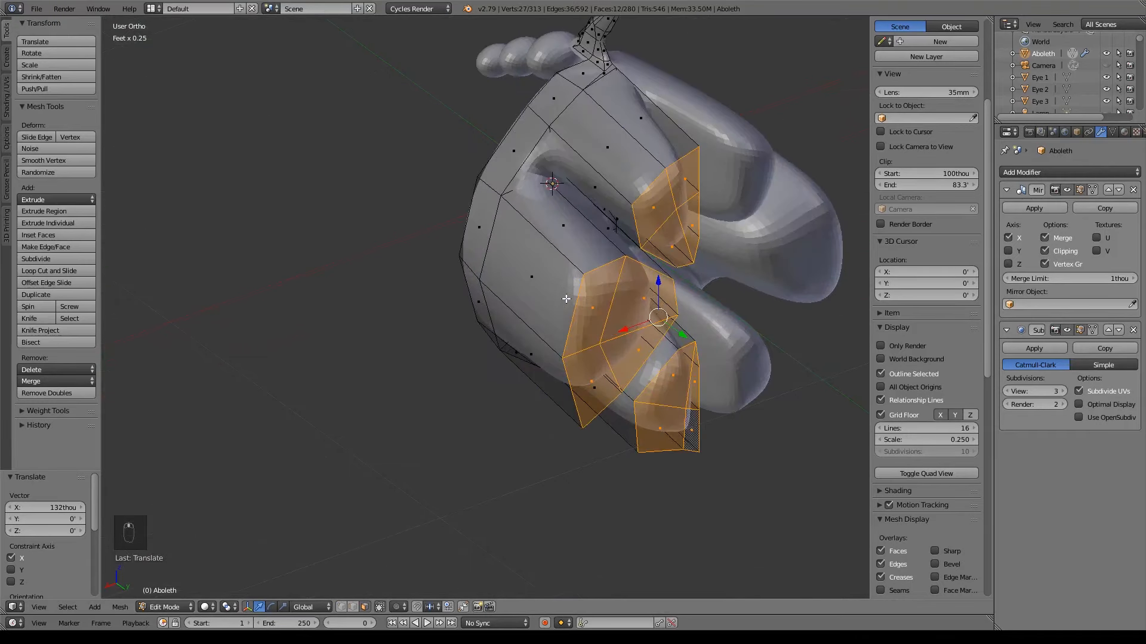
Step: Switch to vertex selection, save the file and reveal the hidden head geometry
left_click(342, 608)
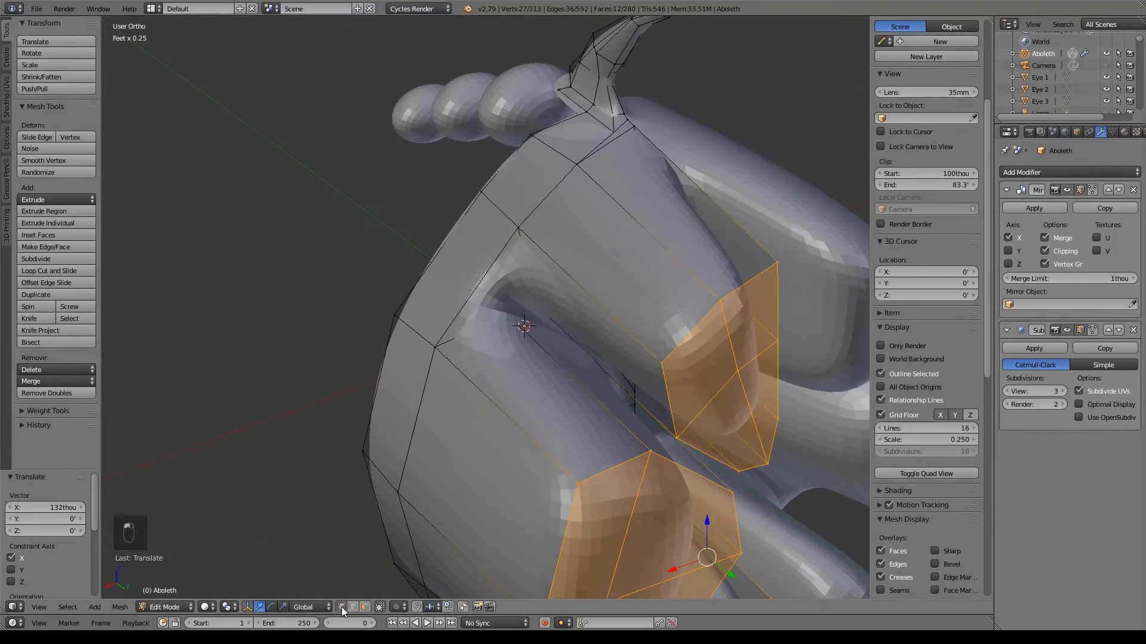
right_click(602, 169)
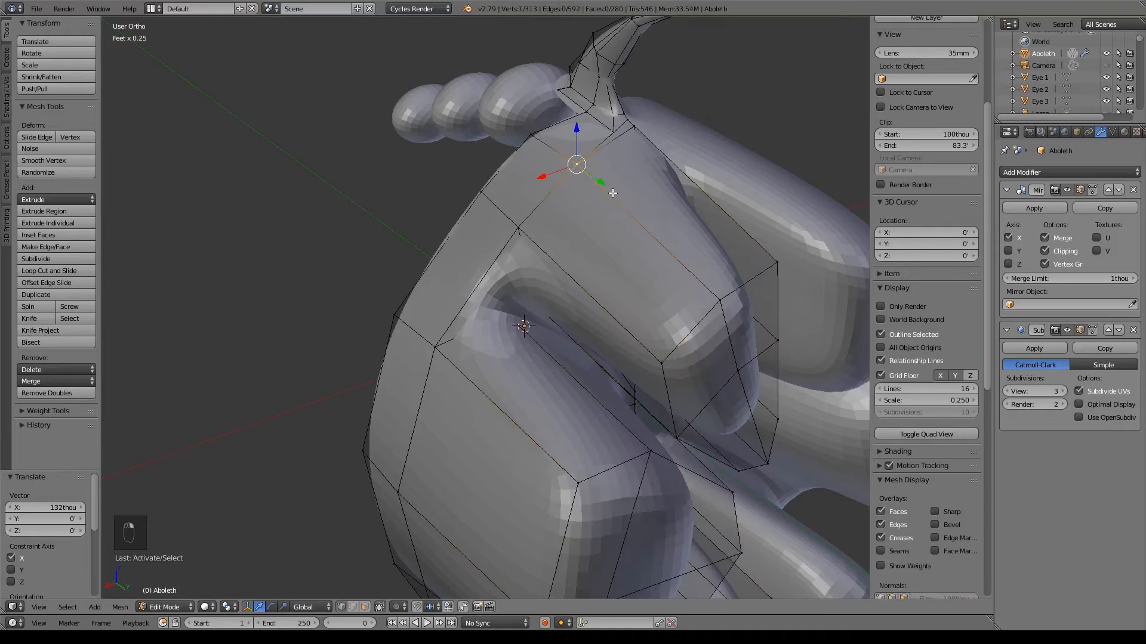
middle_click_drag(612, 191, 638, 188)
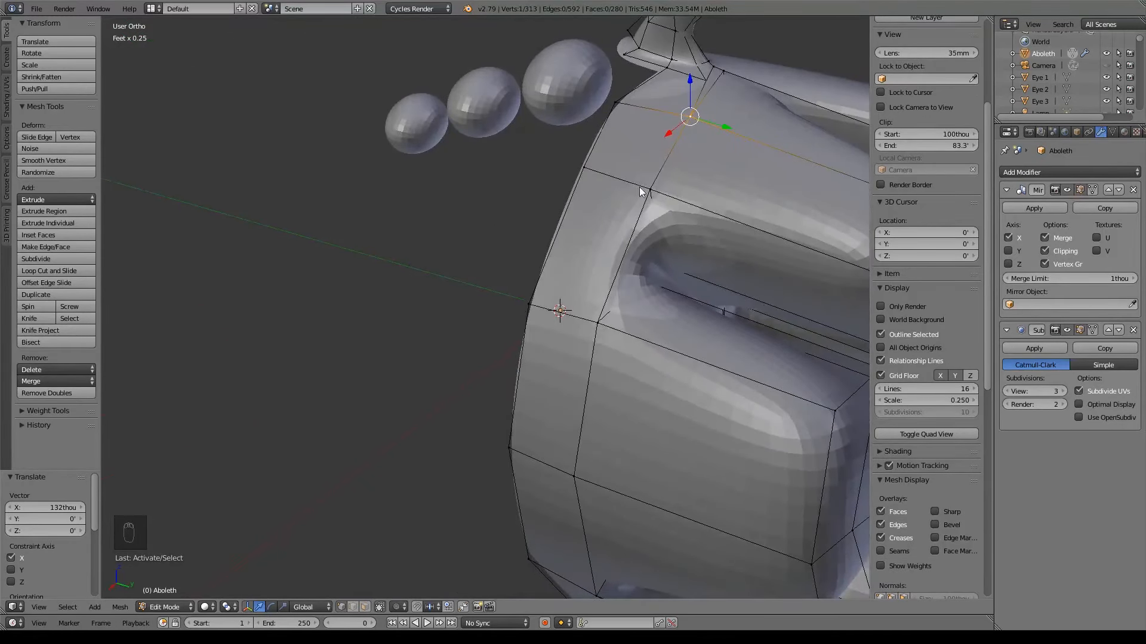
key("ctrl+s")
key("alt+h")
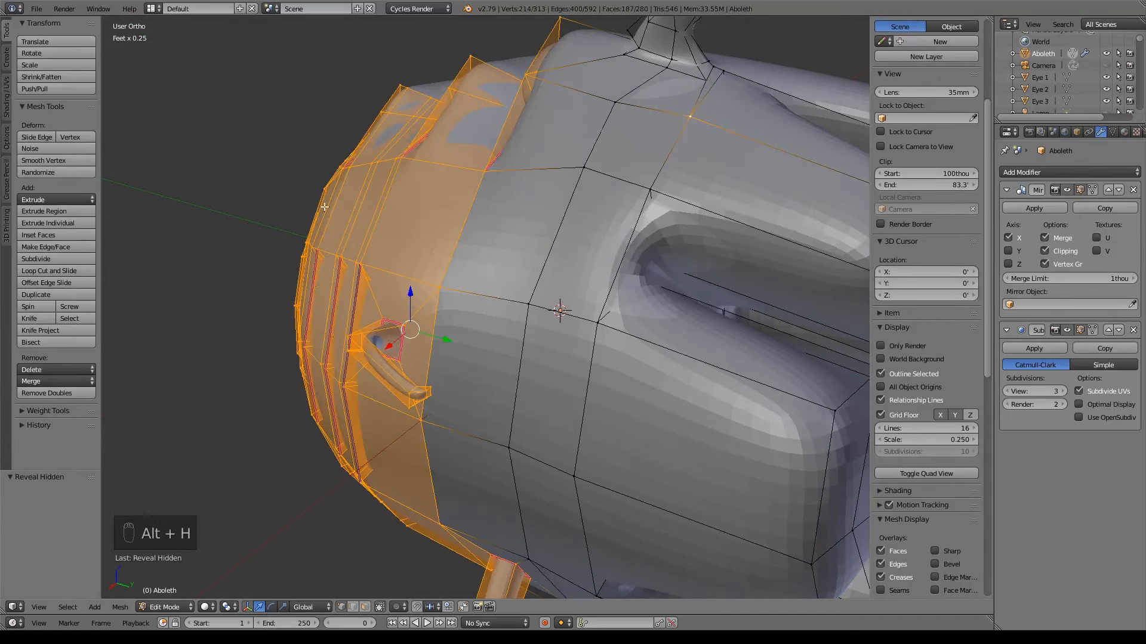
Step: Move the upper side vertex behind the topmost eye about 70 thou outward along X
scroll(564, 355, "down", 4)
middle_click_drag(644, 343, 581, 310)
middle_click_drag(459, 399, 661, 383)
middle_click_drag(626, 238, 492, 344)
scroll(576, 317, "up", 5)
middle_click_drag(576, 317, 662, 298)
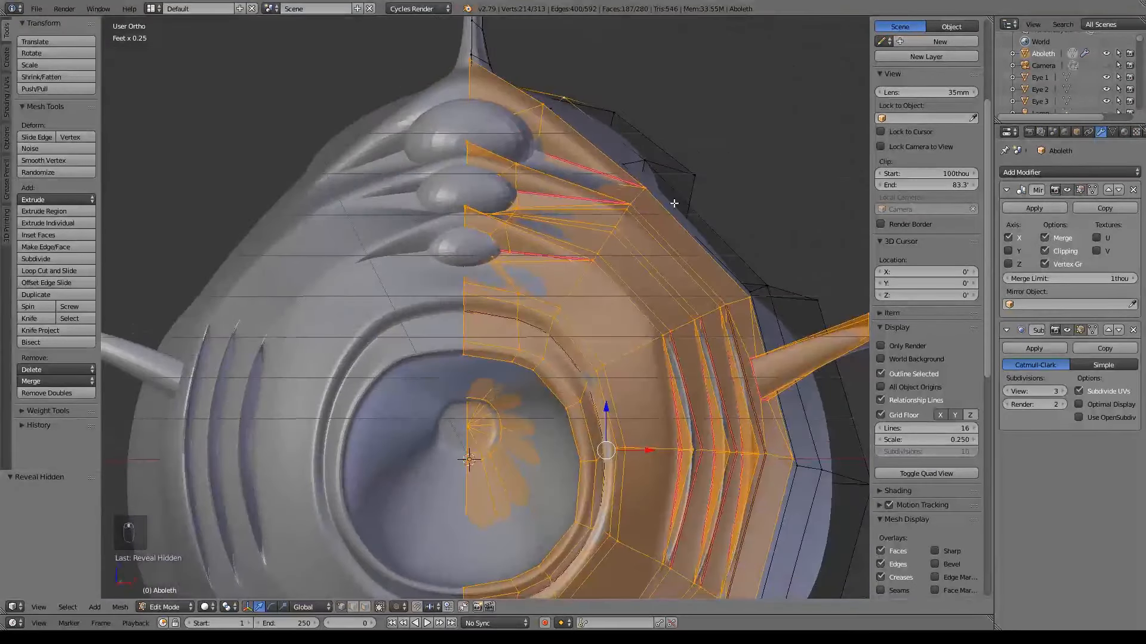
scroll(589, 246, "up", 2)
right_click(555, 254)
key("g")
key("x")
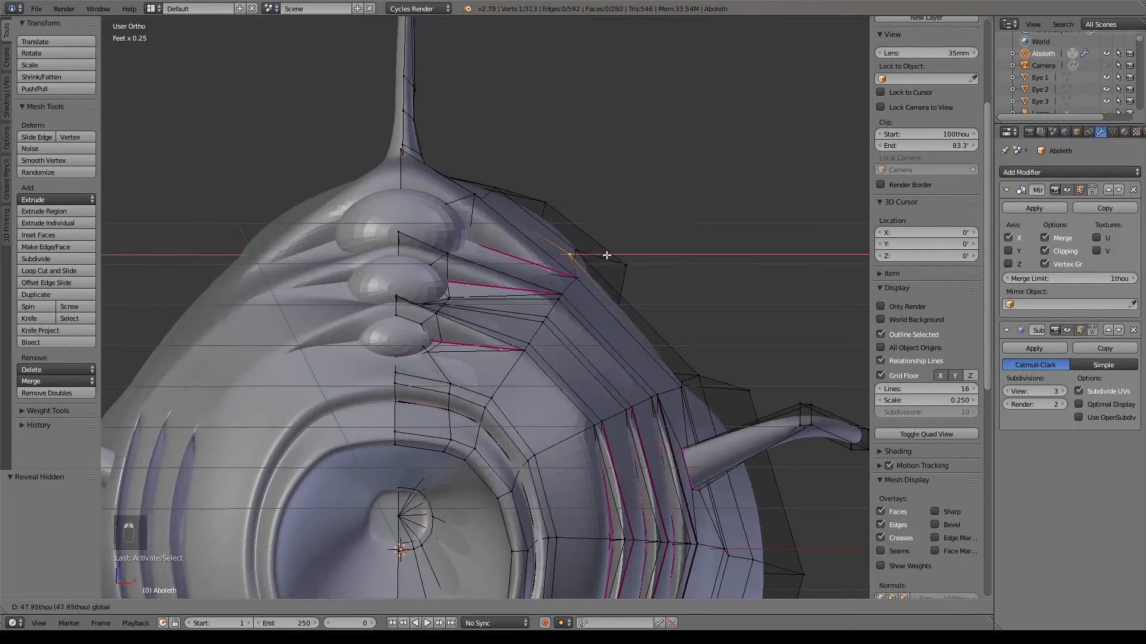
left_click(588, 249)
Step: Move the body's upper side vertex near the topmost eye crease about 101 thou outward and 55 thou down
right_click(588, 256)
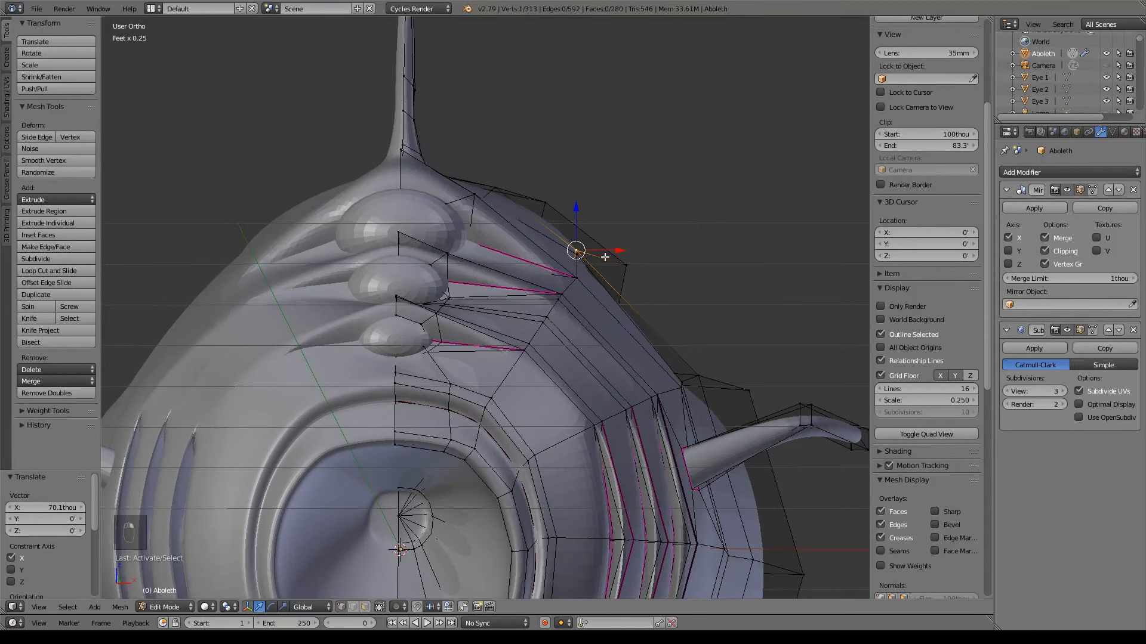
key("g")
left_click(641, 275)
Step: Move the crease vertex behind the dorsal fin, between the two upper lobes, 154 thou backward along Y
middle_click_drag(608, 183, 492, 295)
middle_click_drag(553, 349, 434, 356)
right_click(511, 179)
key("g")
key("y")
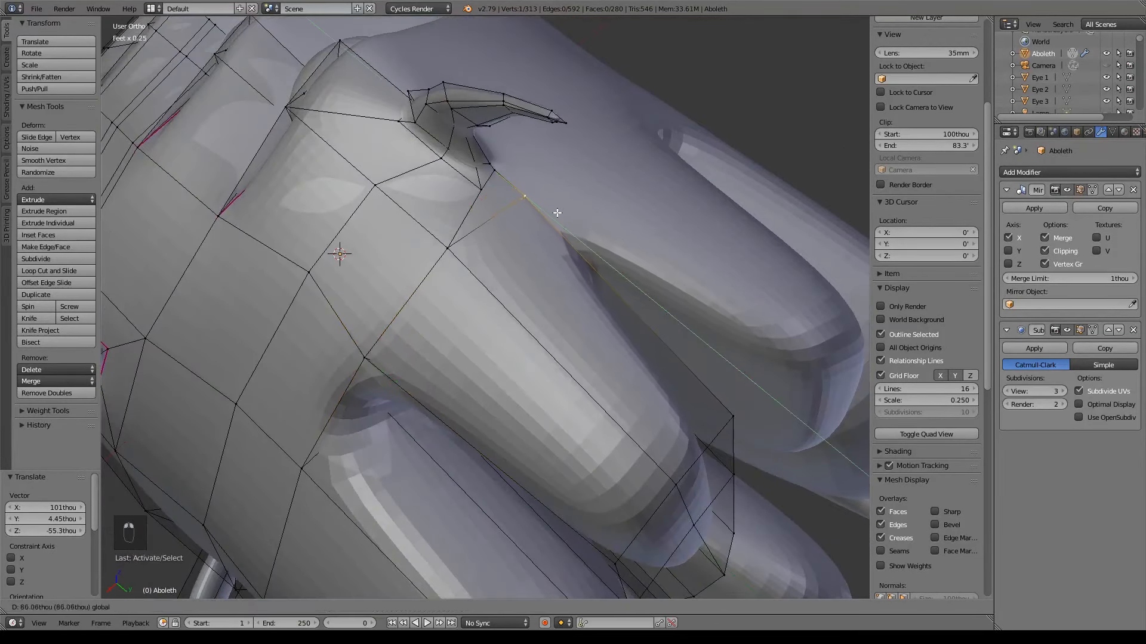
left_click(573, 224)
Step: In wireframe, scale the pair of inner vertices between the upper and side lobes to 0.34, and return to solid shading
mouse_move(573, 224)
middle_mouse_down()
mouse_move(540, 370)
mouse_move(603, 217)
mouse_move(512, 232)
mouse_move(504, 173)
middle_mouse_up()
key("z")
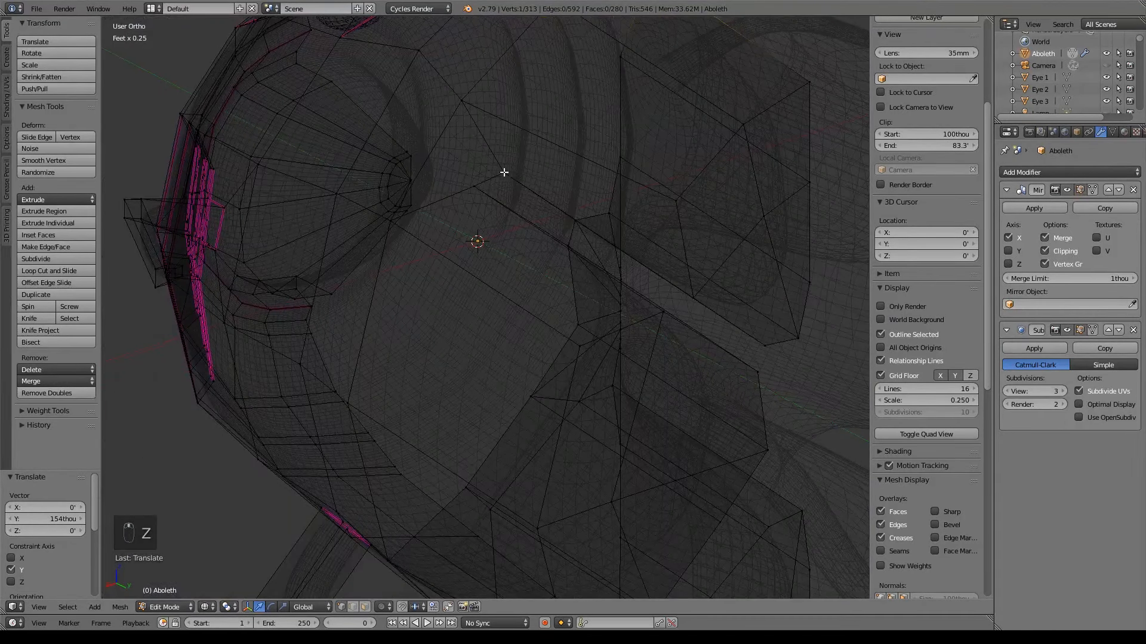
right_click(476, 186, "shift")
key("s")
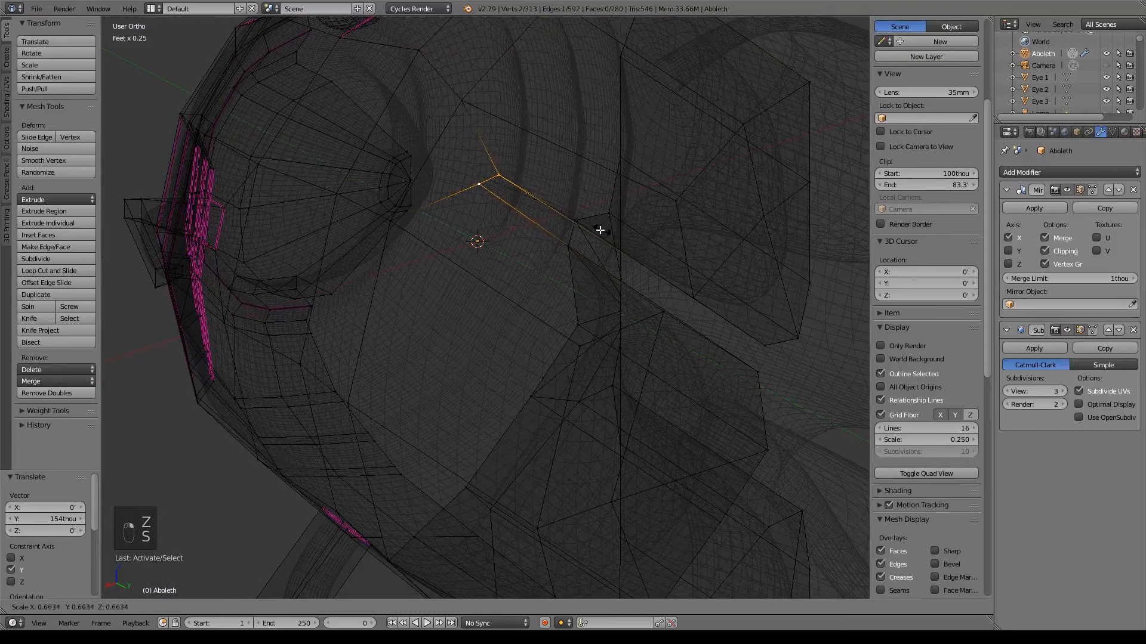
left_click(543, 211)
key("z")
mouse_move(537, 258)
middle_mouse_down()
mouse_move(596, 238)
mouse_move(550, 225)
mouse_move(583, 235)
mouse_move(473, 238)
mouse_move(448, 218)
middle_mouse_up()
middle_click_drag(397, 309, 476, 356)
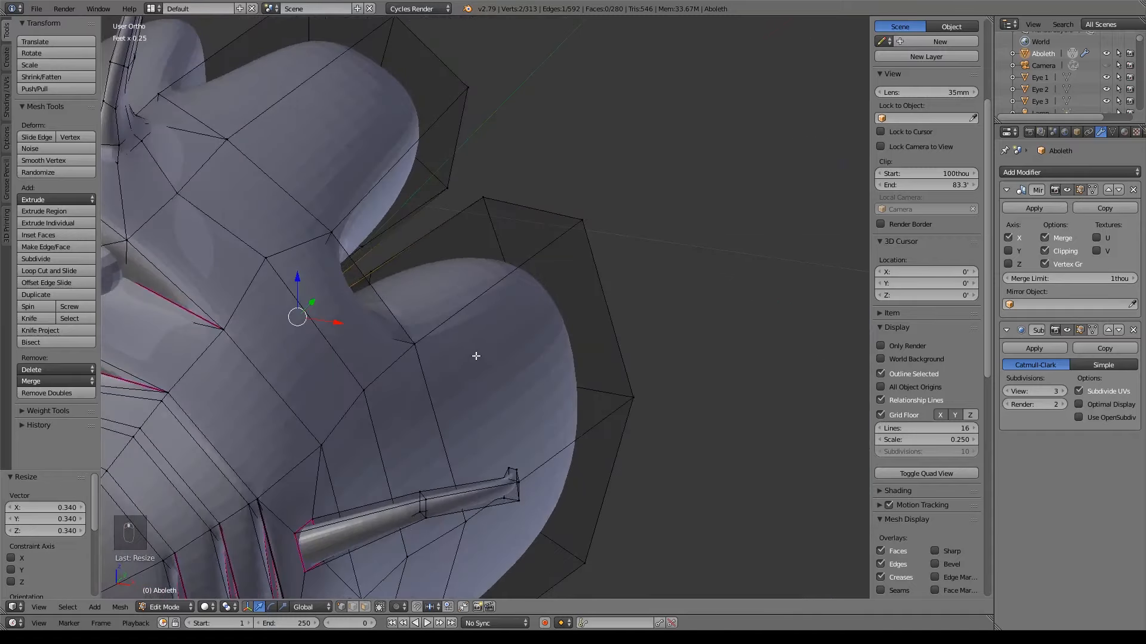
right_click(415, 348)
right_click(333, 234, "shift")
key("s")
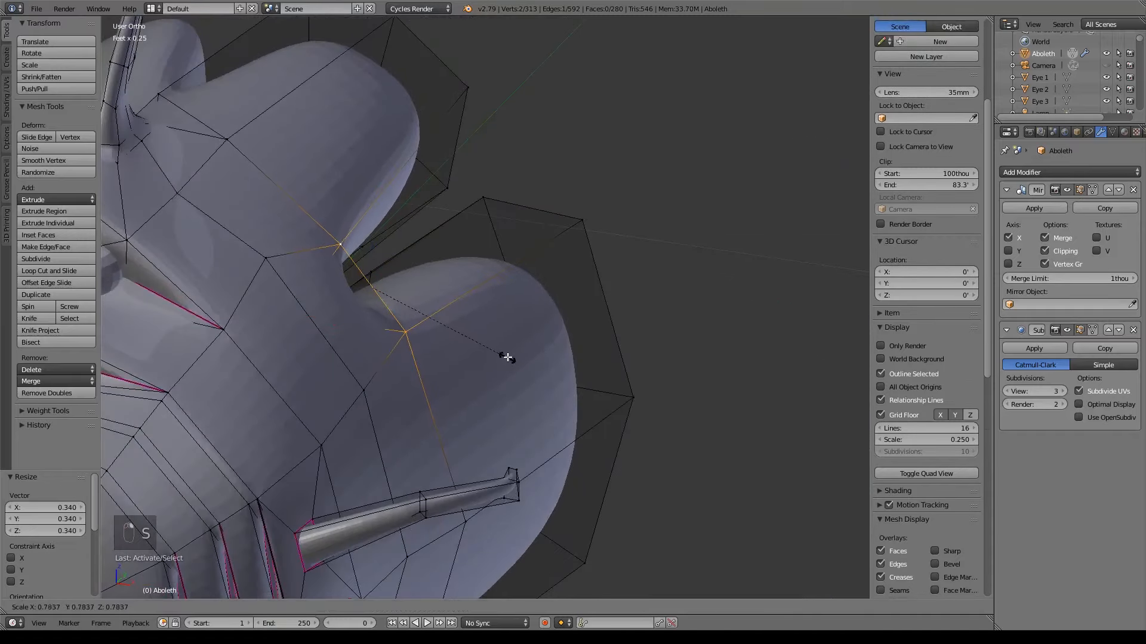
left_click(507, 356)
Step: In the back view, move the central vertex on the side lobe's end face 125 thou inward and about 68 thou up
middle_click_drag(594, 355, 617, 281)
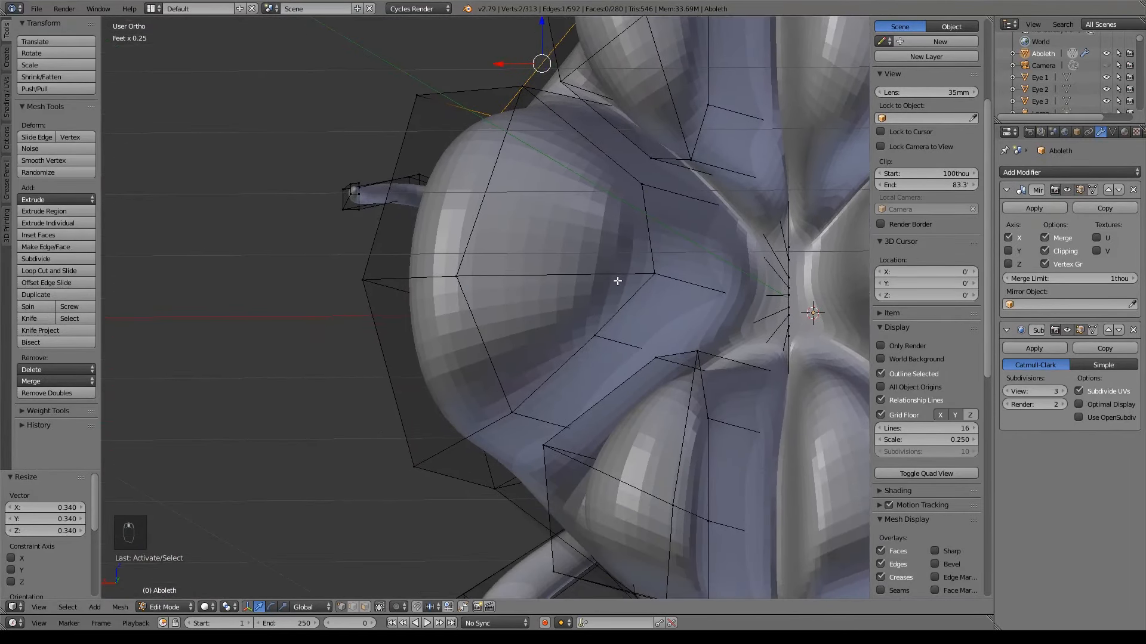
key("ctrl+KP_1")
right_click(492, 284)
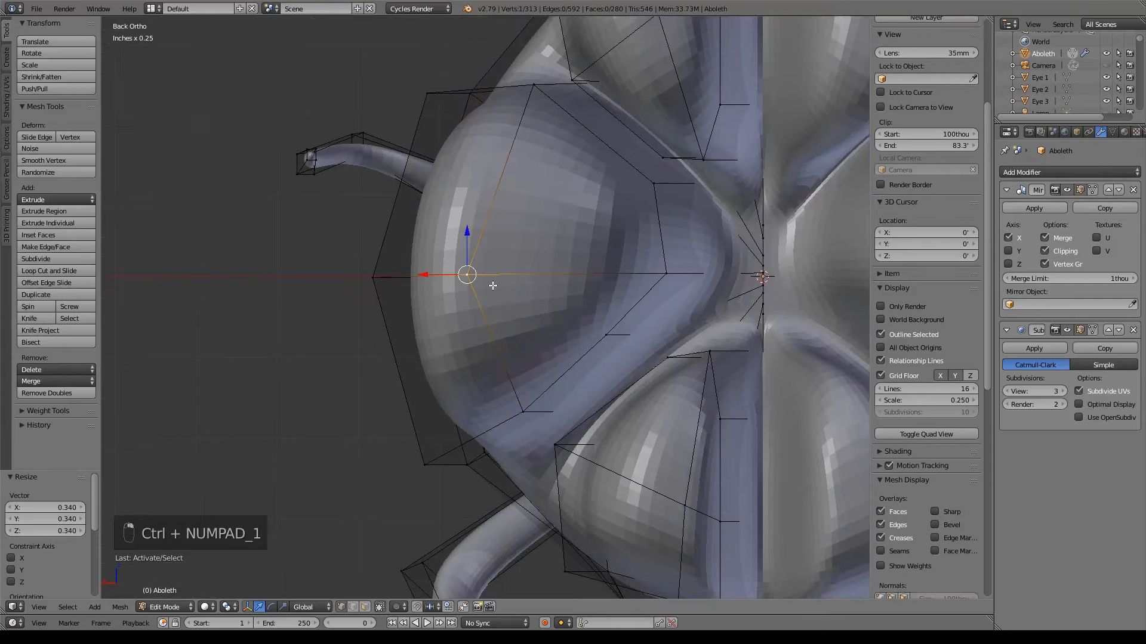
key("g")
left_click(534, 263)
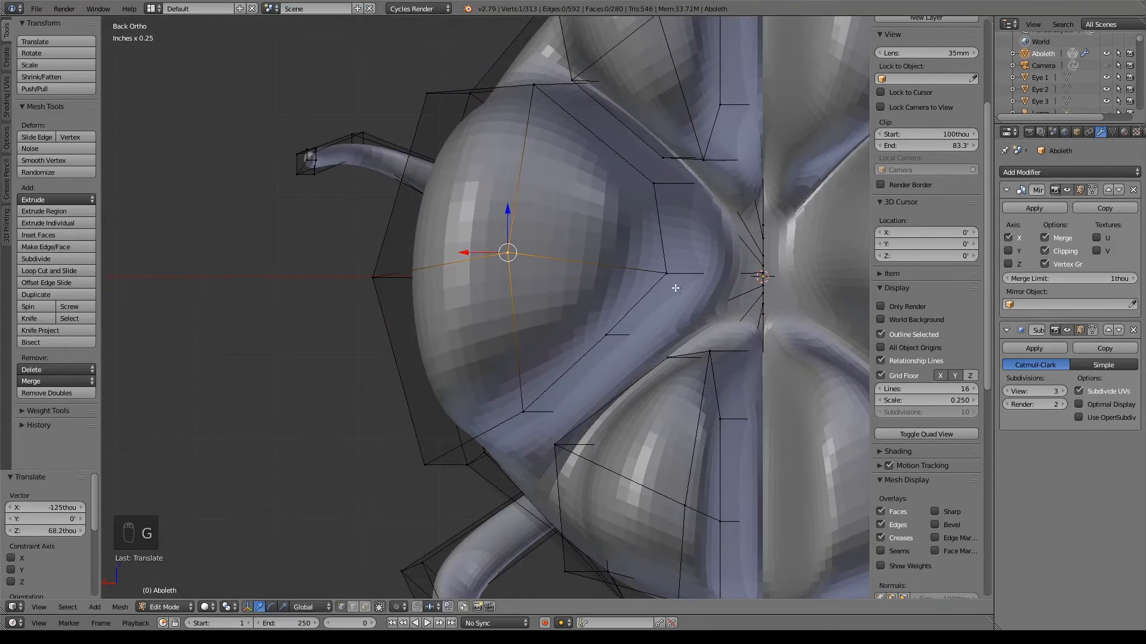
Step: In wireframe, scale the pair of inner vertices between the side and lower lobes to about 0.3, and return to solid shading
middle_click_drag(712, 378, 638, 327, "shift")
key("z")
right_click(637, 328)
right_click(567, 305, "shift")
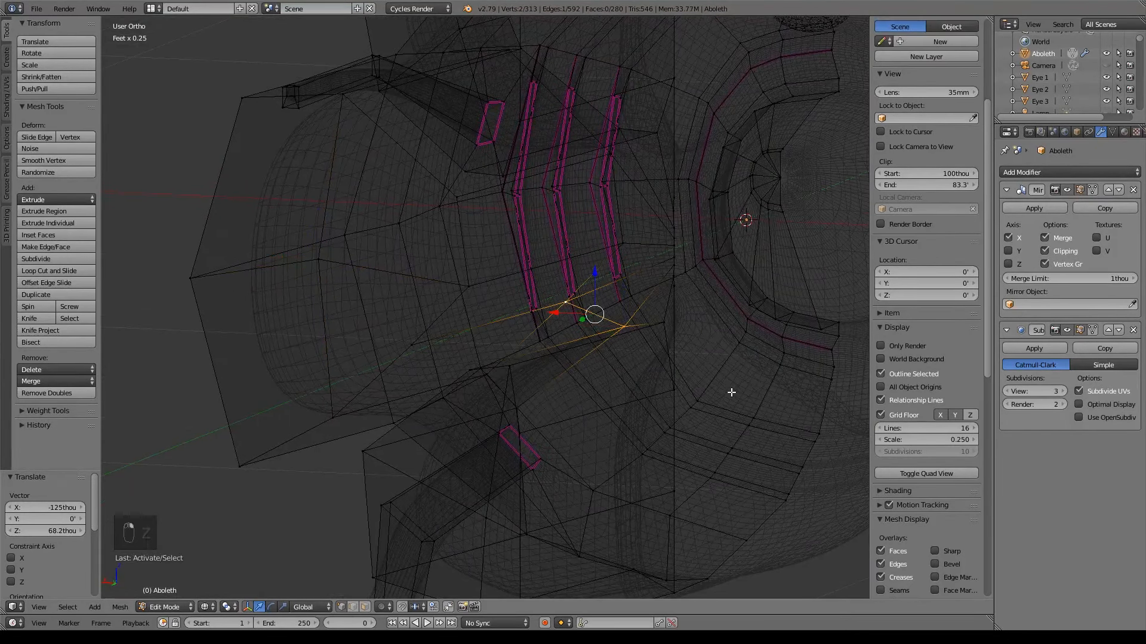
key("s")
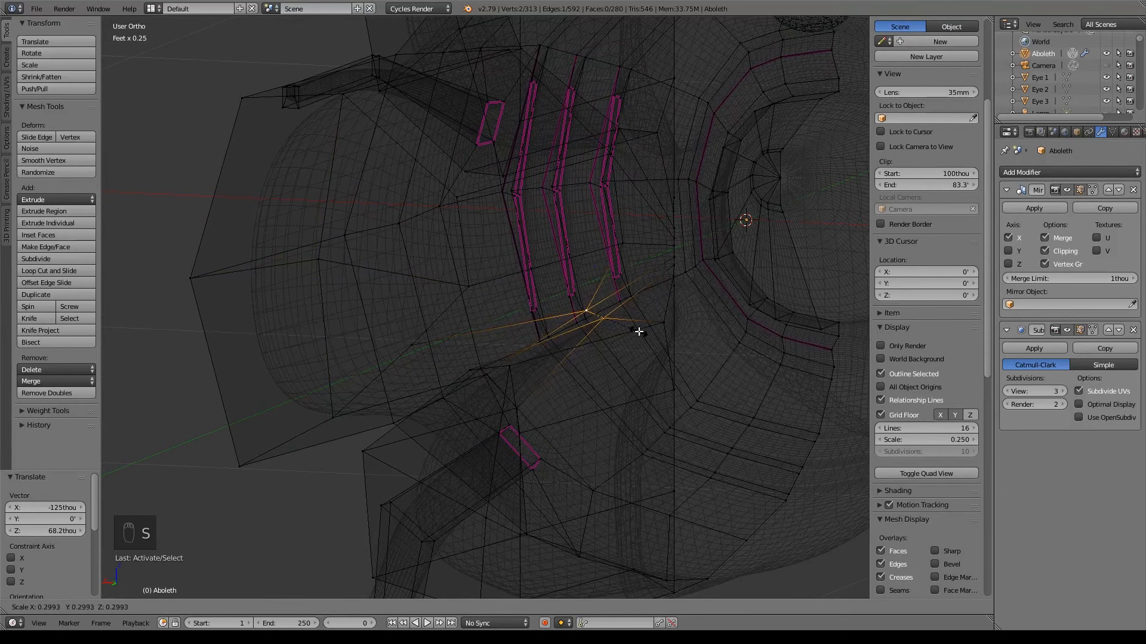
left_click(639, 327)
key("z")
Step: Raise the inner vertex beside the centre line above the lower lobe 104 thou along Z
middle_click_drag(667, 327, 636, 375, "shift")
right_click(634, 371)
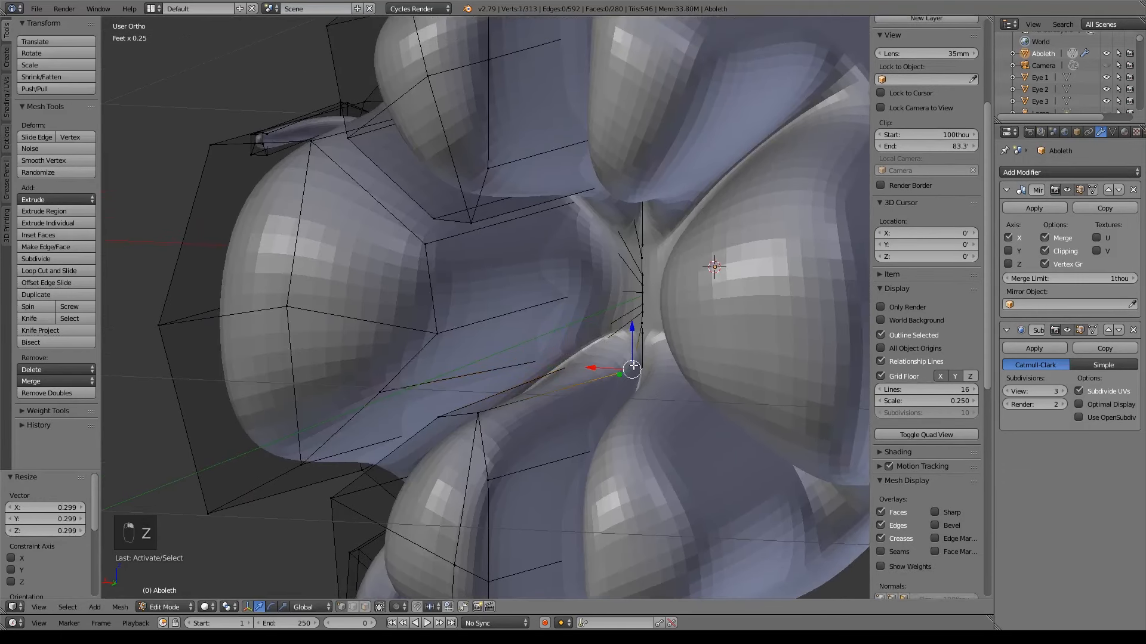
left_click_drag(634, 337, 635, 301)
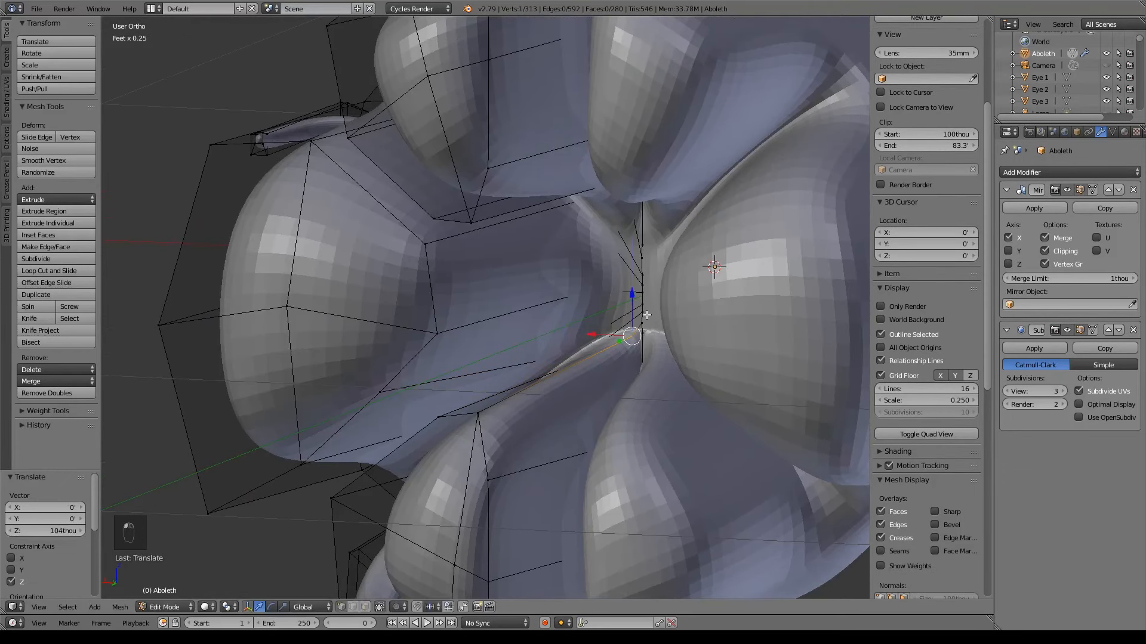
Step: In wireframe, move the deep vertex at the side lobe's inner base 128 thou toward the centre line along X
scroll(648, 365, "up", 5)
key("z")
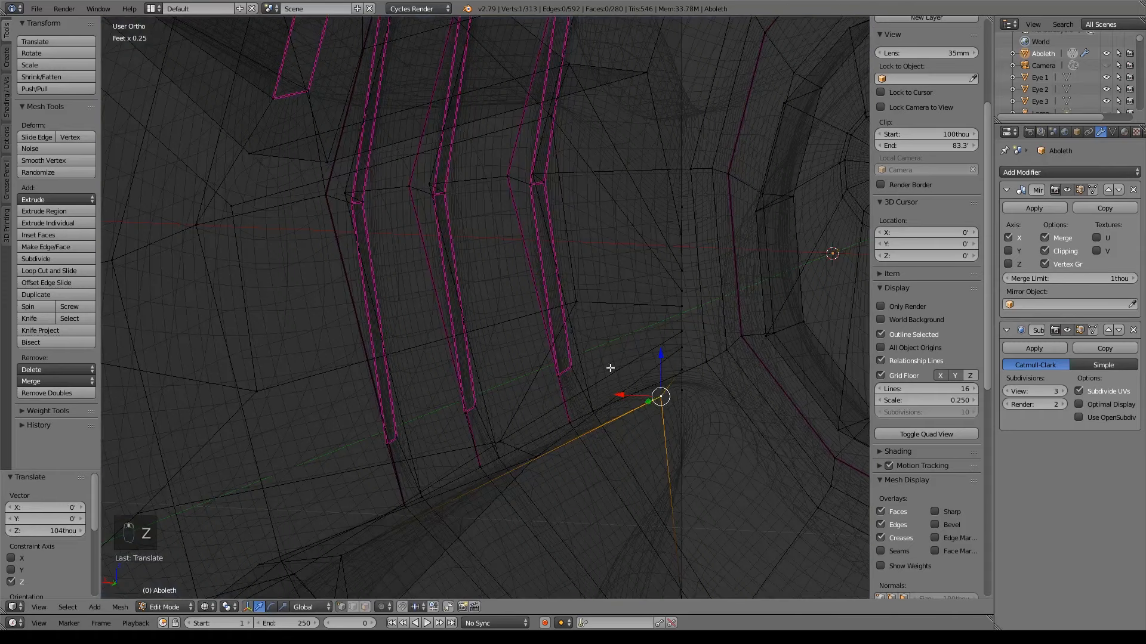
right_click(581, 295)
key("g")
key("x")
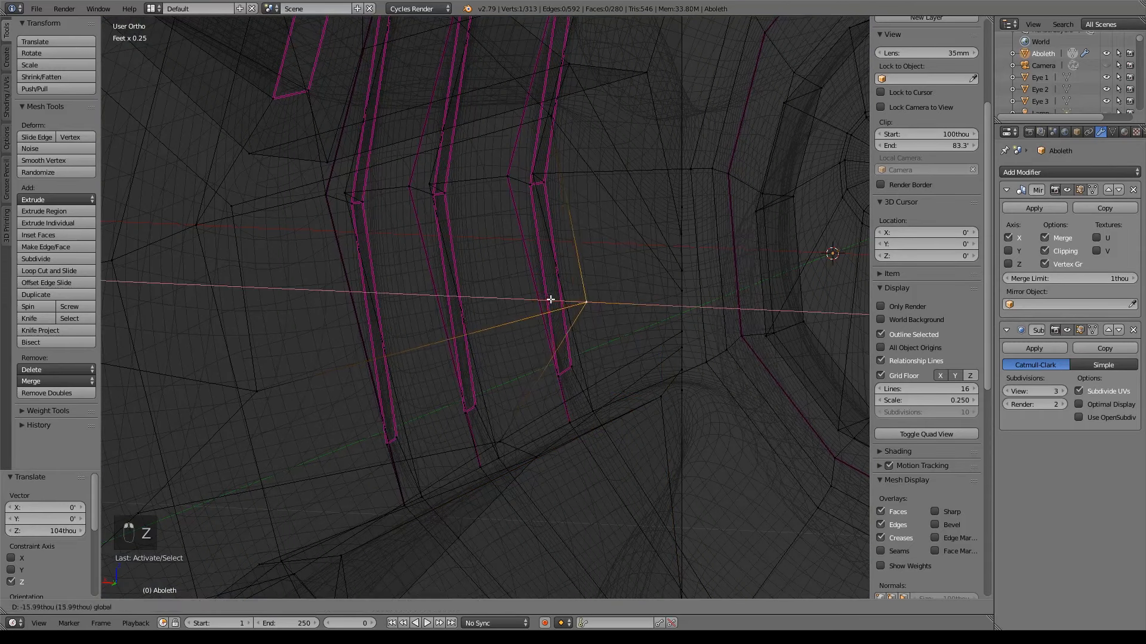
left_click(674, 313)
key("z")
Step: In wireframe, lower the base vertex beside the centre line between the upper and side lobes along Z
middle_click_drag(671, 245, 663, 339, "shift")
key("z")
key("g")
key("z")
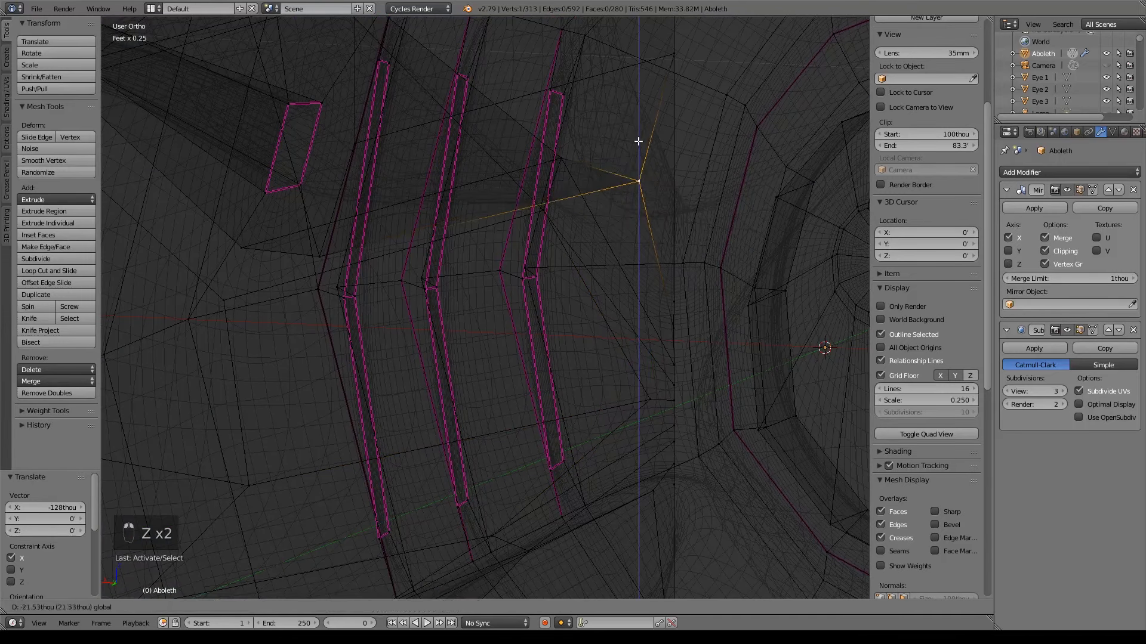
left_click(557, 160)
Step: Shift the neighbouring base vertex between the upper and side lobes along X and Z, finishing with a 25.8 thou downward move
right_click(557, 159)
left_click_drag(561, 120, 558, 134)
left_click_drag(526, 177, 532, 179)
key("z")
mouse_move(531, 179)
middle_mouse_down()
mouse_move(716, 256)
mouse_move(734, 250)
middle_mouse_up()
key("z")
left_click_drag(406, 213, 373, 213)
left_click_drag(415, 169, 410, 180)
Step: In wireframe, move the lower vertex on the upper lobe's inner edge 31.2 thou toward the centre line along X, and return to solid shading
middle_click_drag(568, 256, 569, 317, "shift")
scroll(569, 317, "up", 3, "shift")
key("z")
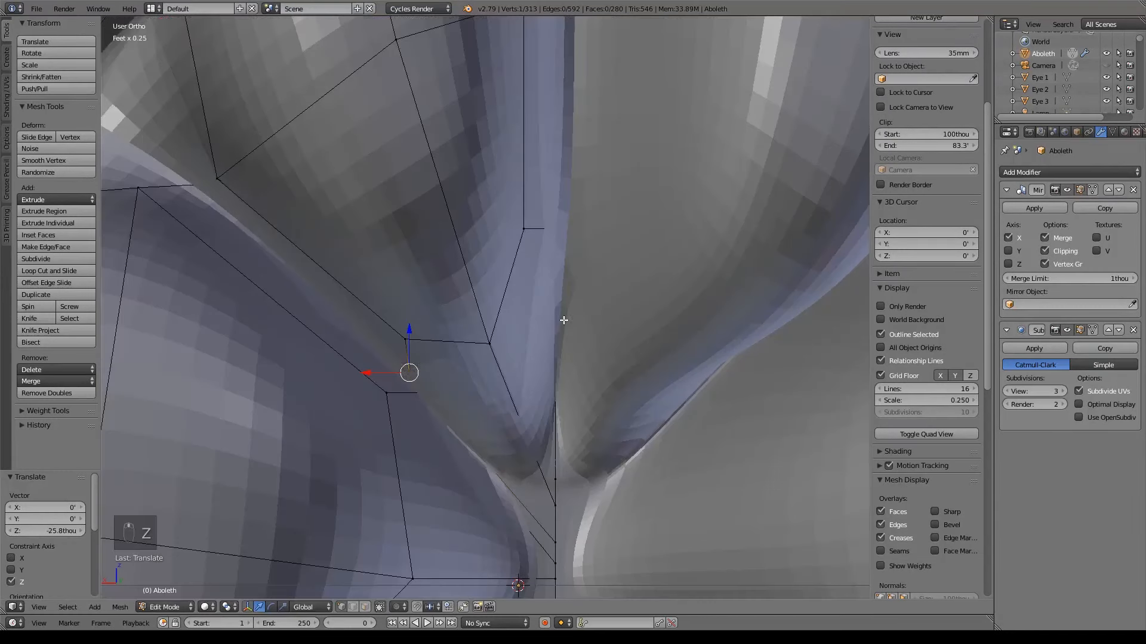
key("z")
right_click(520, 231)
key("g")
key("x")
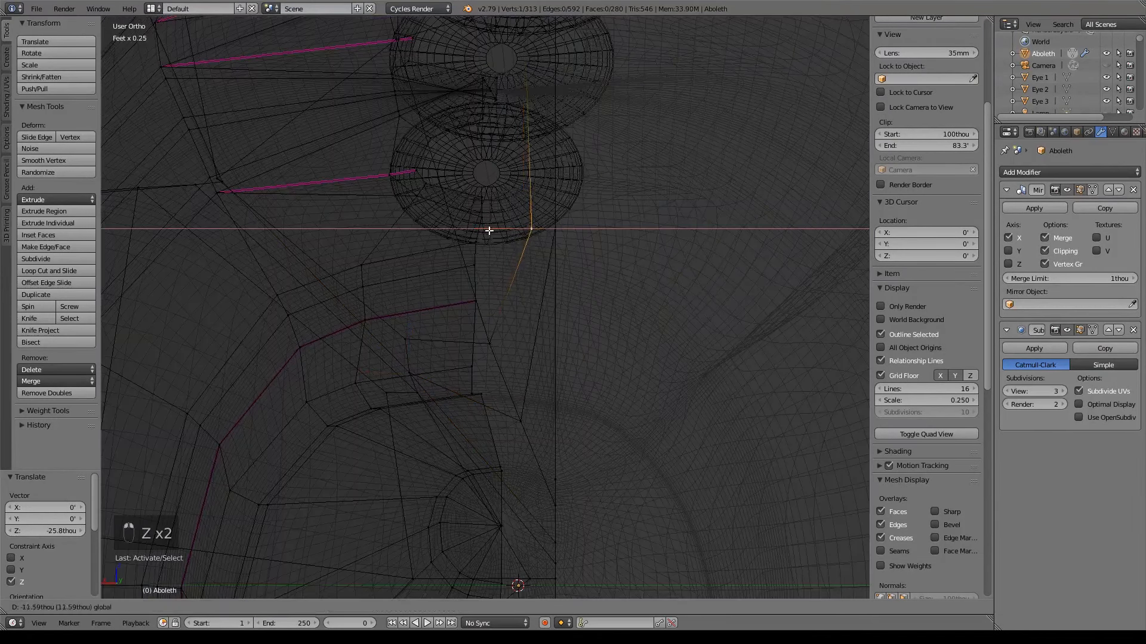
left_click(501, 232)
key("z")
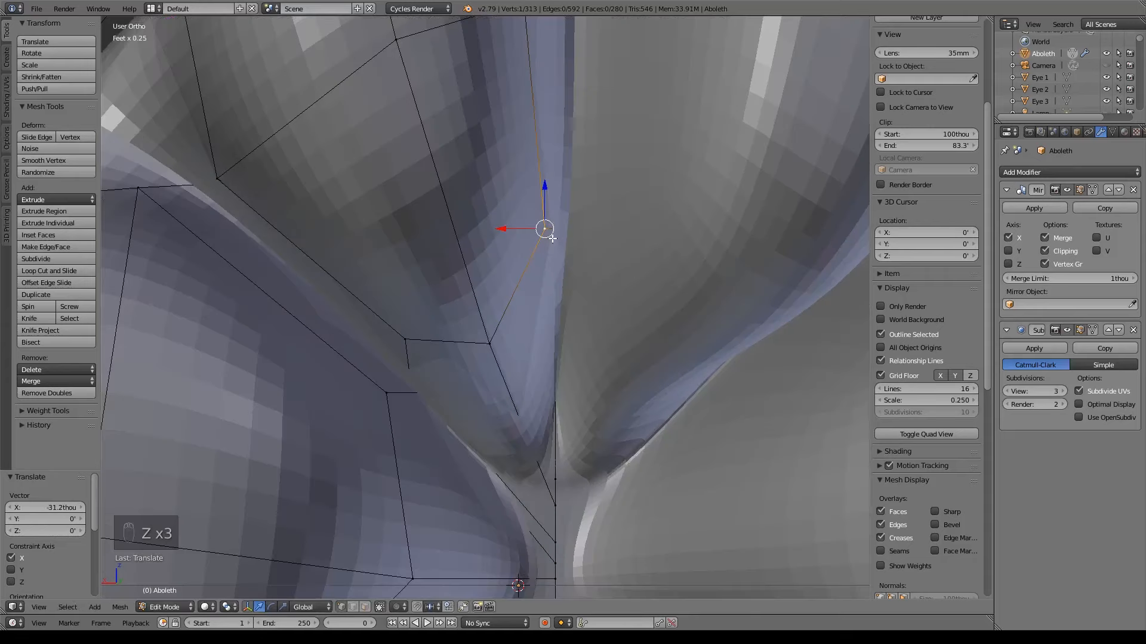
Step: Move the upper lobe's lower inner-edge vertex another 91.6 thou toward the centre line along X
scroll(547, 248, "up", 2)
key("g")
key("x")
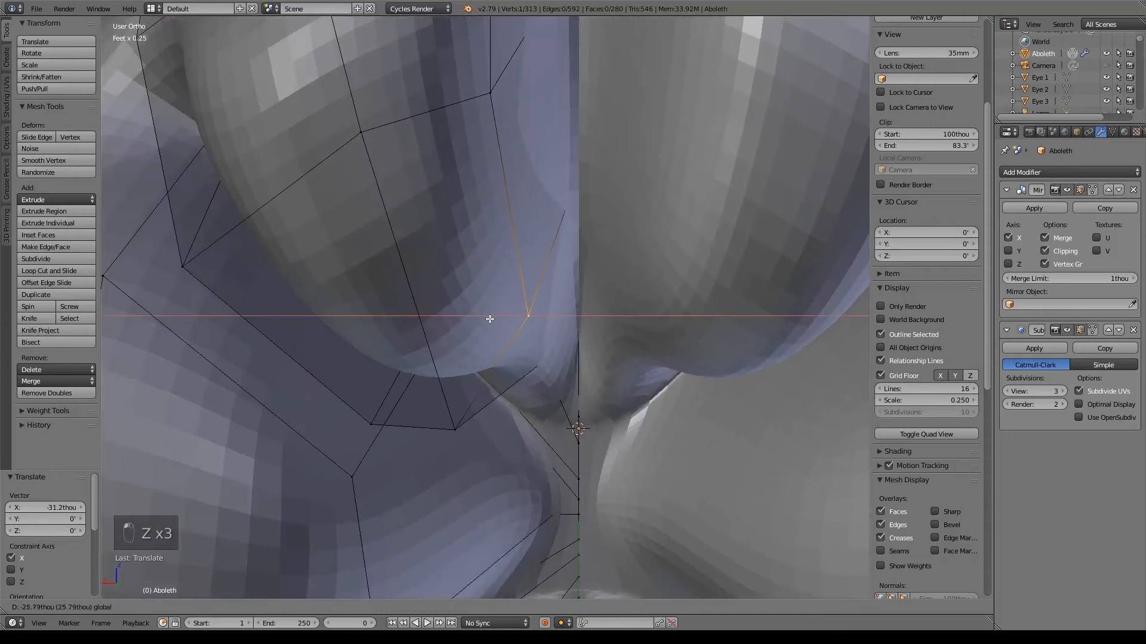
left_click(533, 323)
middle_click_drag(635, 136, 625, 248, "shift")
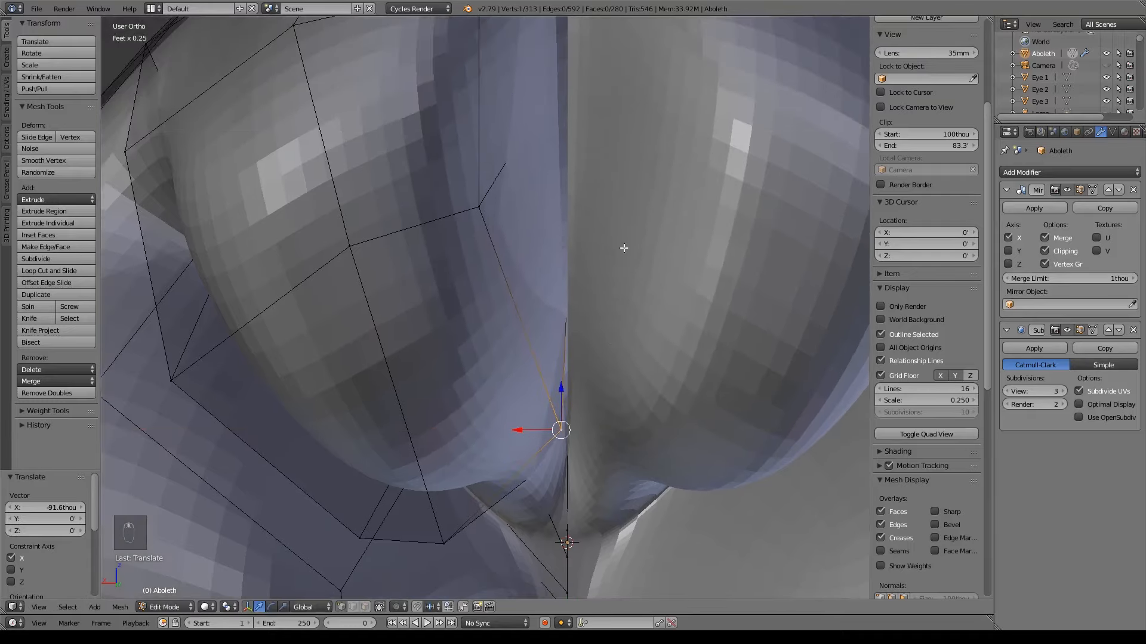
Step: Move the upper lobe's middle inner-edge vertex 107 thou toward the centre line in wireframe, and the one below it 50.7 thou back outward
middle_click_drag(614, 114, 591, 341, "shift")
key("z")
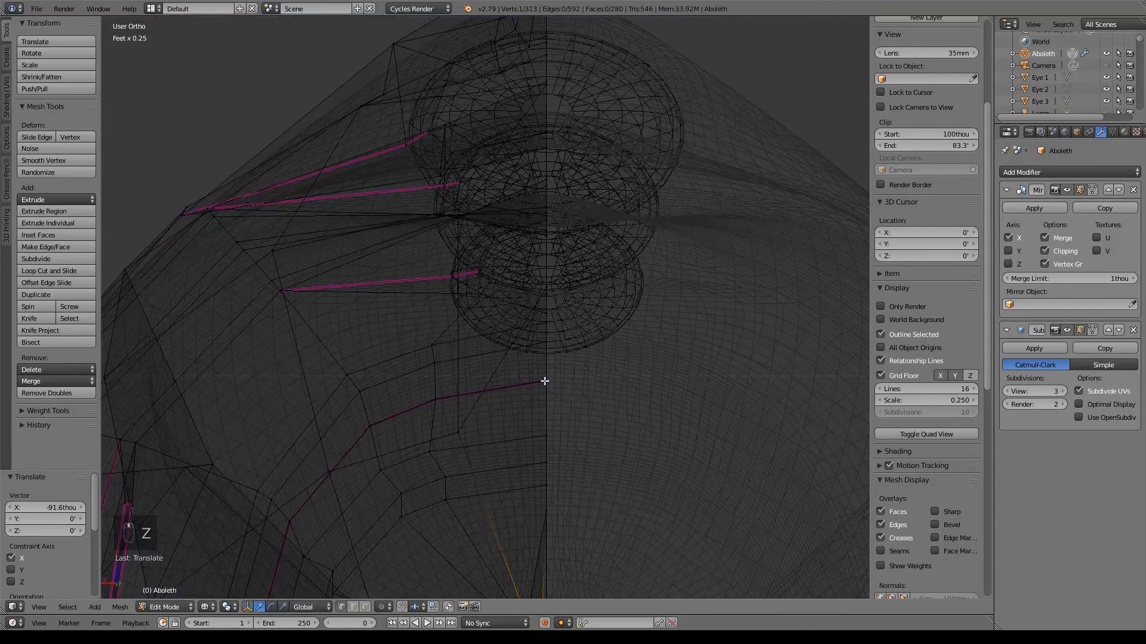
right_click(453, 429)
left_click_drag(420, 437, 490, 435)
middle_click_drag(608, 473, 623, 241, "shift")
key("z")
right_click(558, 425)
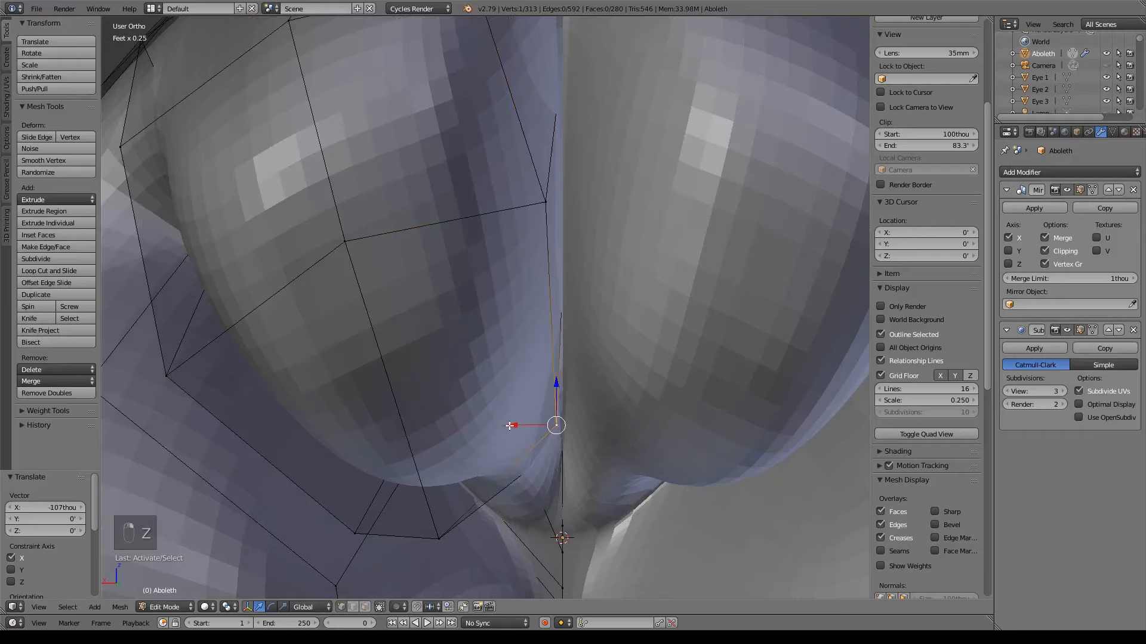
left_click_drag(509, 425, 473, 426)
Step: Move the upper lobe's top inner vertex about 38 thou inward and 37 thou down, and raise the neighbouring top vertex 77.3 thou along Z
middle_click_drag(586, 247, 591, 366, "shift")
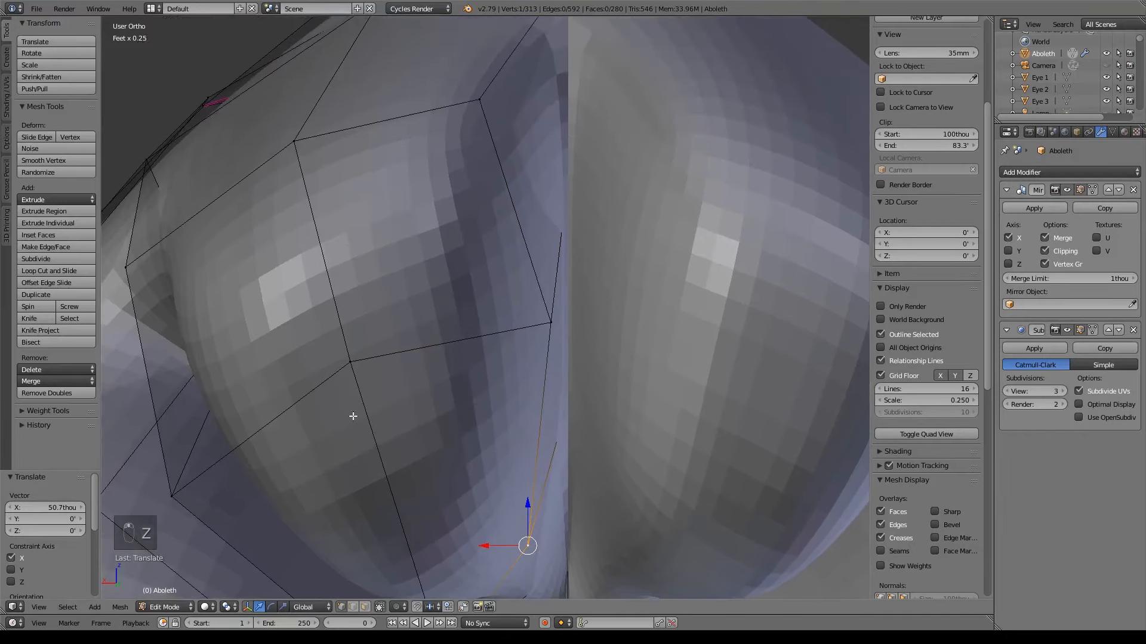
middle_click_drag(354, 416, 561, 320, "shift")
middle_click_drag(580, 277, 589, 250)
middle_click_drag(596, 141, 579, 362, "shift")
right_click(608, 79)
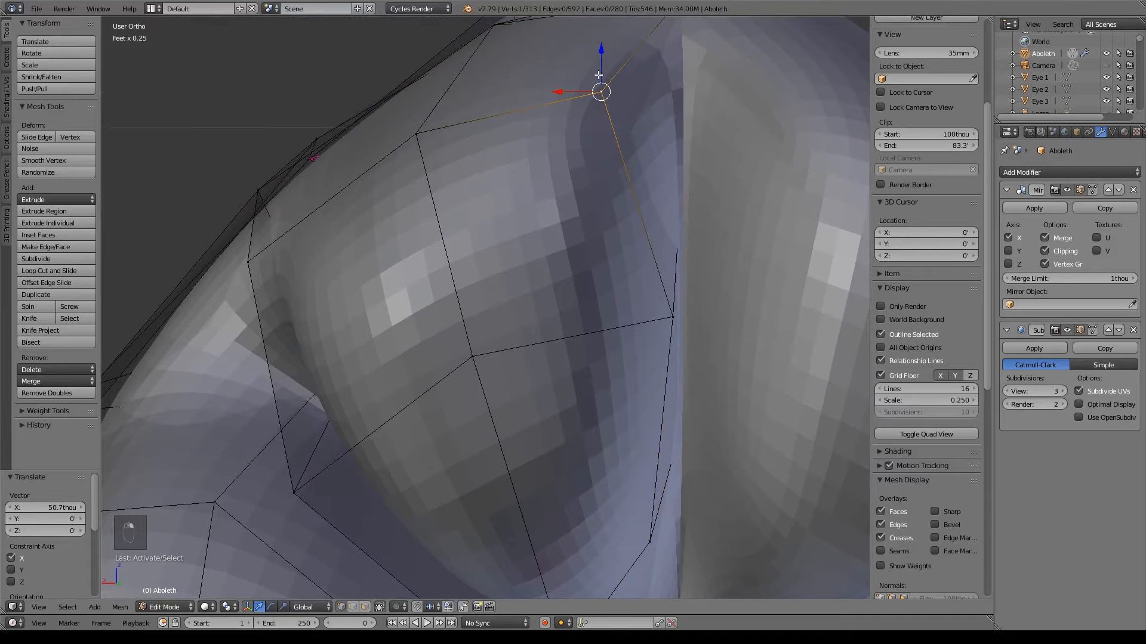
key("g")
left_click(420, 119)
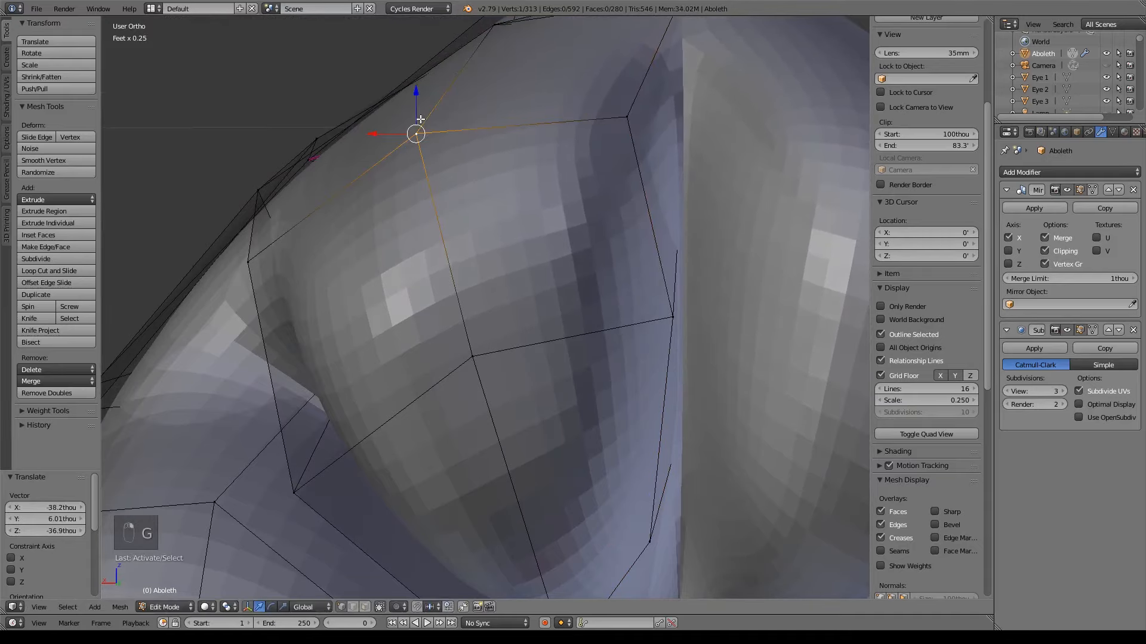
left_click_drag(421, 120, 416, 68)
Step: In the wireframe back view, move the outer base vertex between the side and lower lobes 25.8 thou outward and 5.53 thou up
scroll(561, 345, "down", 4)
middle_click_drag(561, 346, 576, 203, "shift")
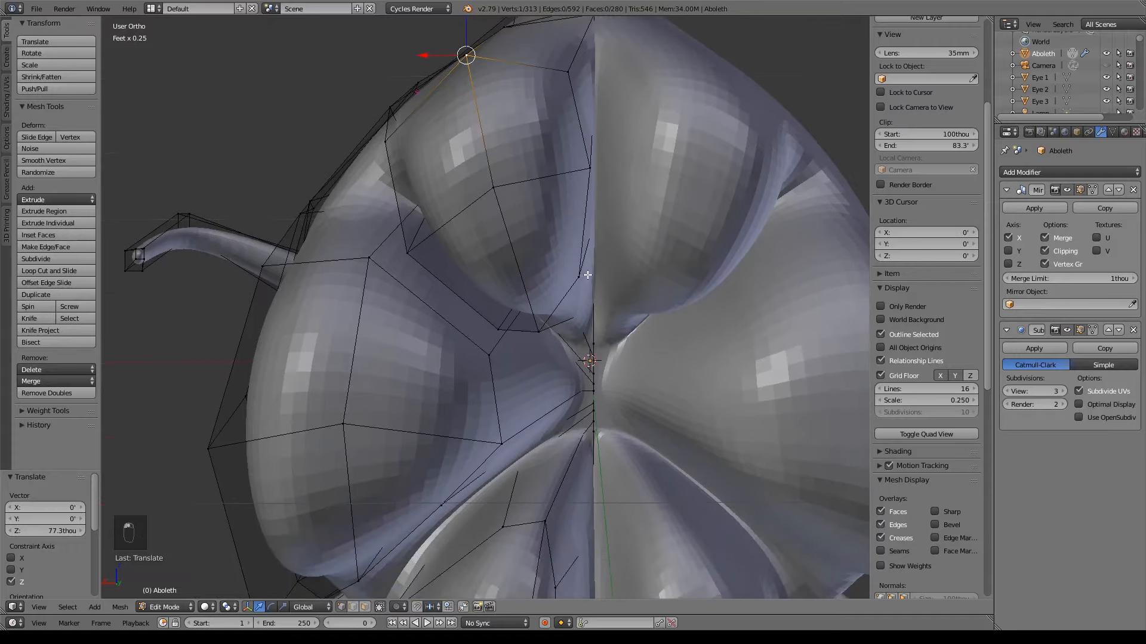
mouse_move(587, 275)
middle_mouse_down()
mouse_move(629, 264)
mouse_move(606, 253)
mouse_move(583, 275)
middle_mouse_up()
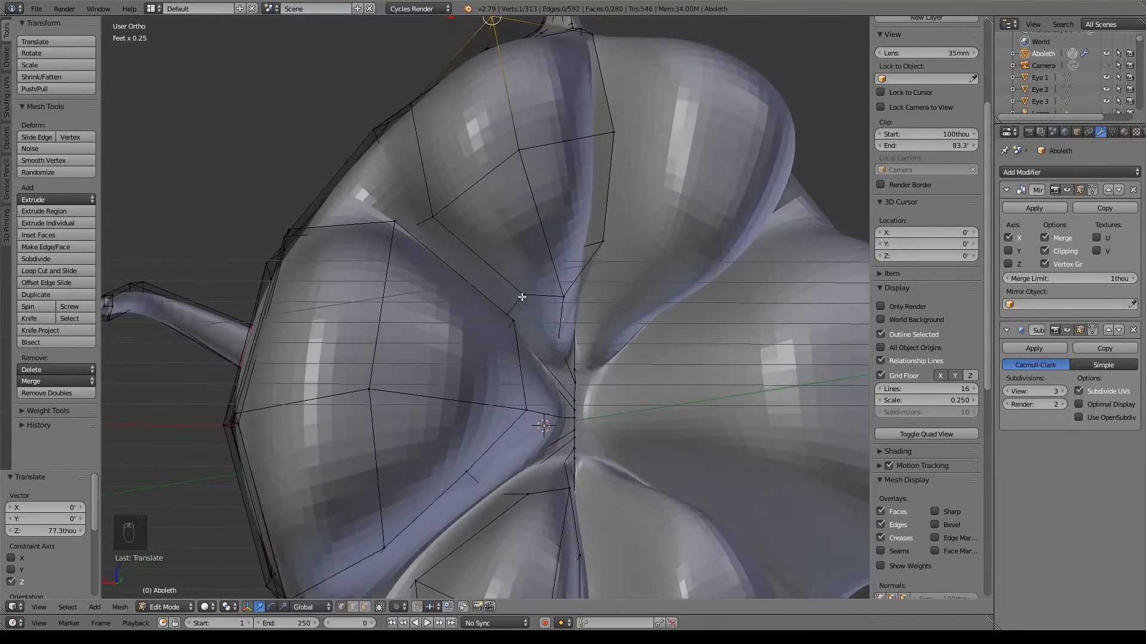
mouse_move(521, 297)
middle_mouse_down()
mouse_move(542, 286)
mouse_move(511, 274)
mouse_move(567, 292)
mouse_move(622, 267)
mouse_move(573, 241)
mouse_move(536, 241)
middle_mouse_up()
key("z")
scroll(563, 310, "up", 5)
key("z")
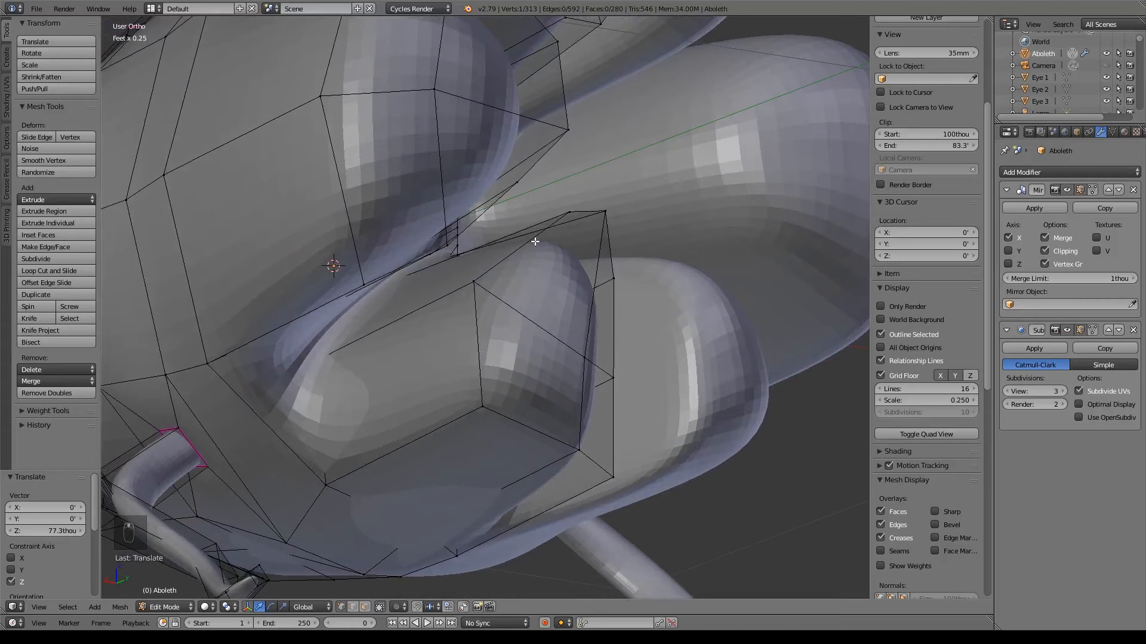
key("z")
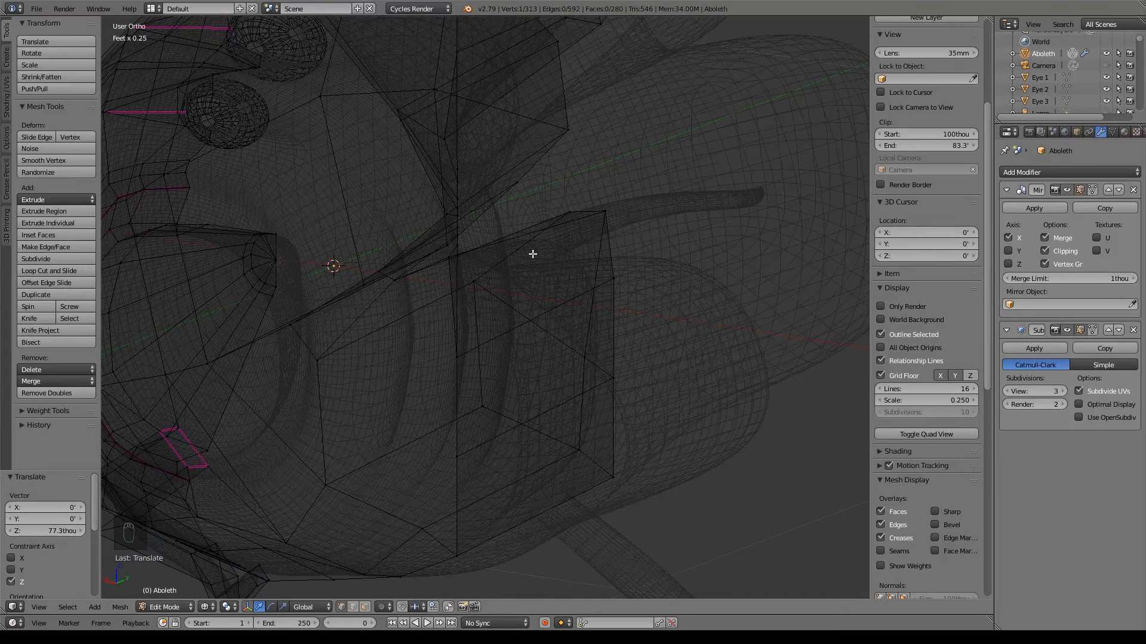
middle_click_drag(533, 254, 494, 391)
right_click(393, 403)
key("ctrl+KP_1")
key("g")
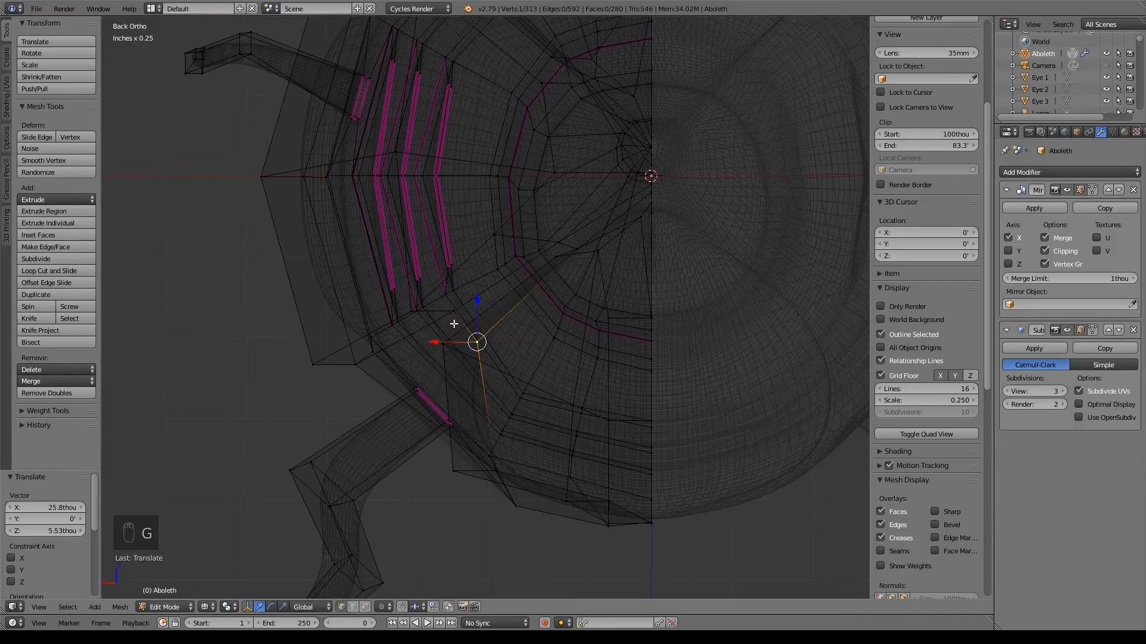
Step: Move the adjacent base vertex under the side lobe 29.5 thou inward and 60.8 thou down, and return to solid shading
key("g")
left_click(464, 344)
key("z")
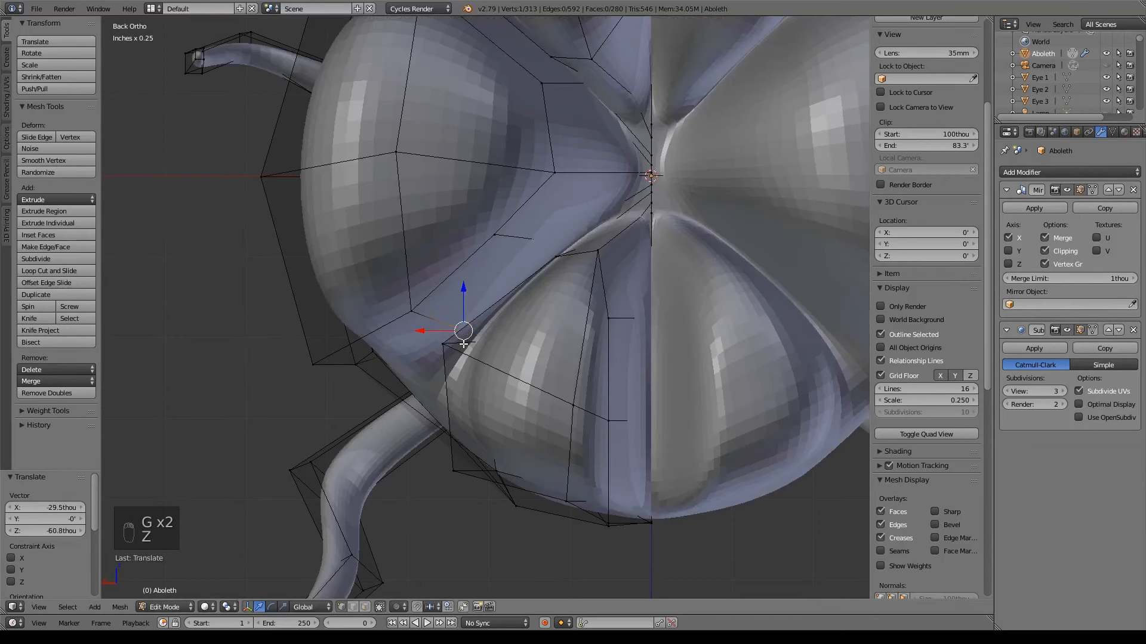
key("z")
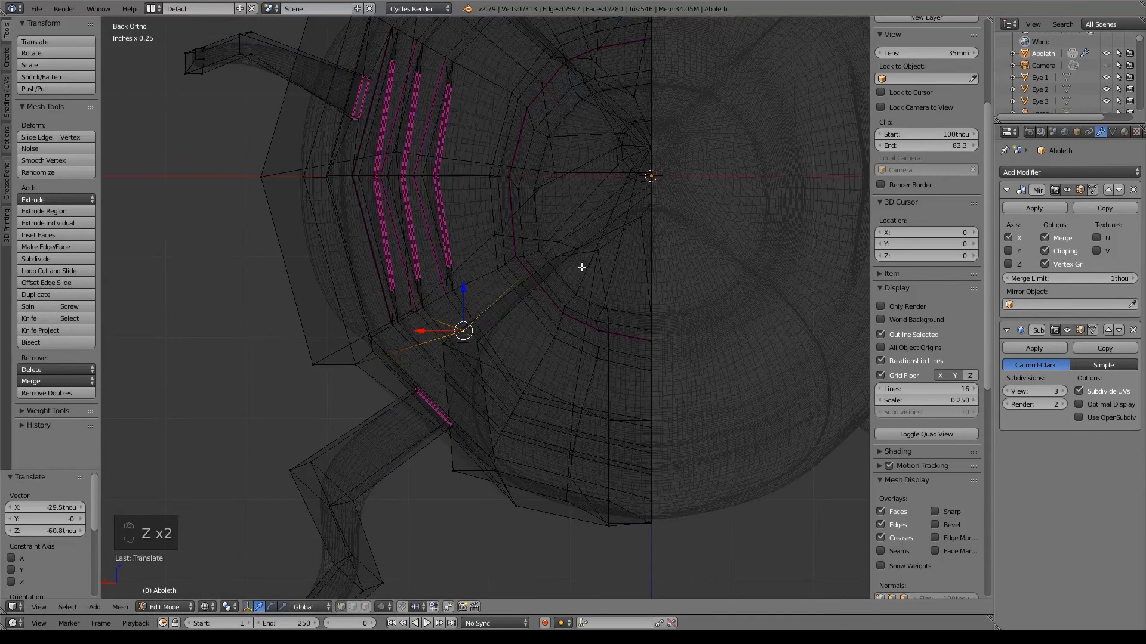
scroll(578, 360, "up", 4, "shift")
key("z")
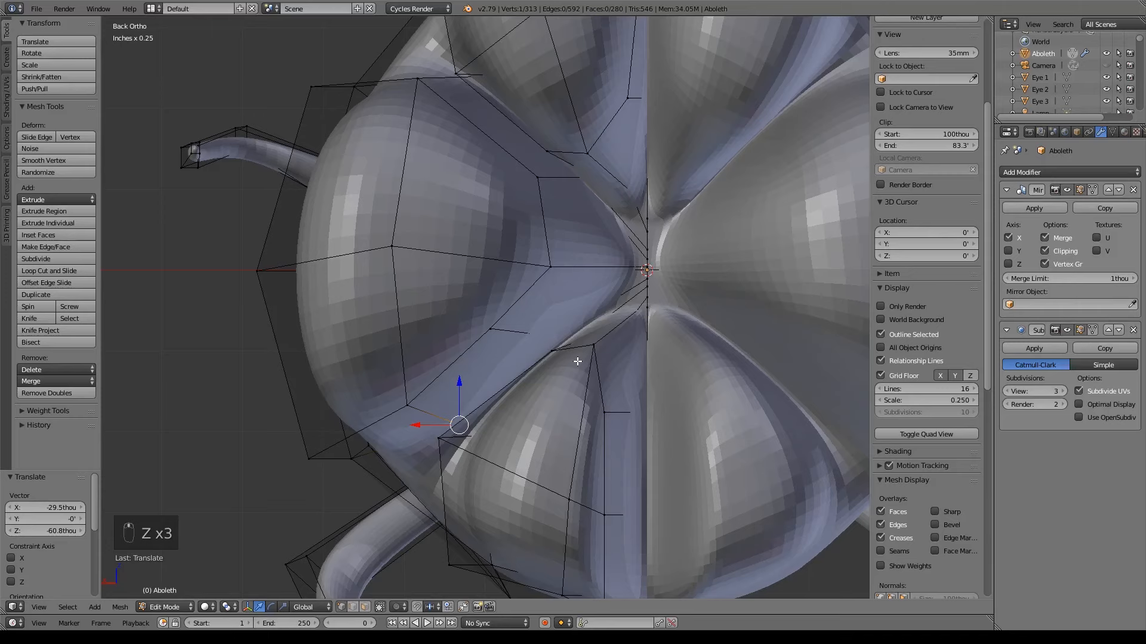
Step: Move the middle vertex on the side lobe's inner edge 125 thou toward the centre line along X
right_click(538, 261)
key("g")
key("x")
left_click(560, 271)
Step: In wireframe, shift the deep base vertex near the centre line 16.8 thou inward along X, and return to solid shading
key("z")
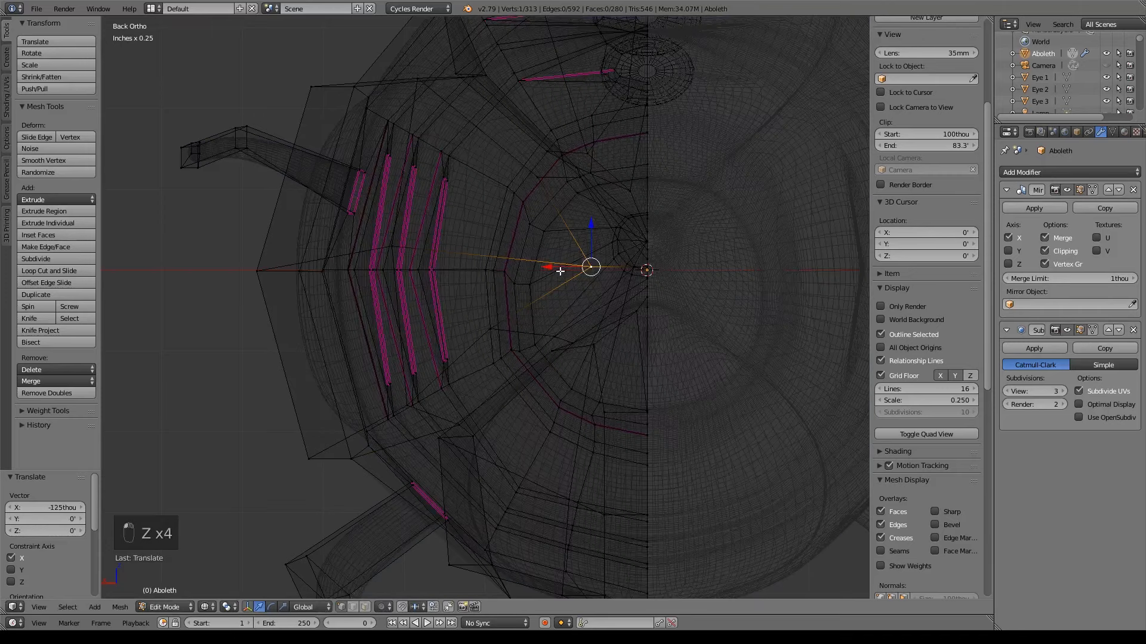
middle_click_drag(620, 279, 660, 238)
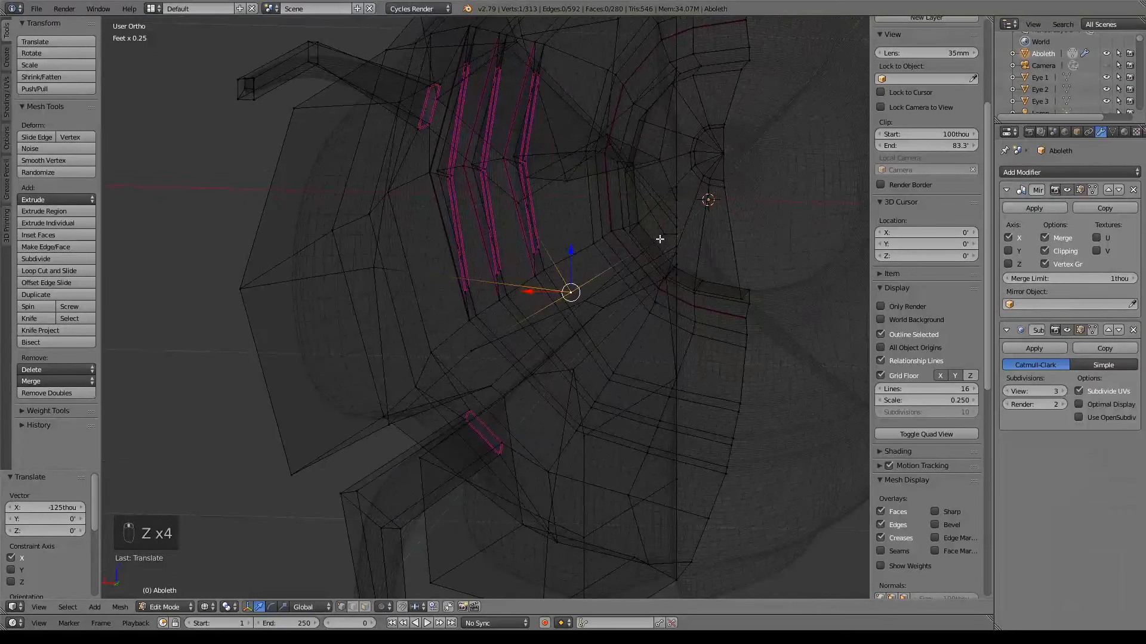
right_click(661, 237)
left_click_drag(628, 234, 634, 235)
key("z")
mouse_move(634, 256)
middle_mouse_down()
mouse_move(603, 266)
mouse_move(620, 257)
middle_mouse_up()
Step: Move the side lobe's middle inner-edge vertex 167 thou outward along X, and the one above it about 91 thou outward and 53 thou up
right_click(615, 263)
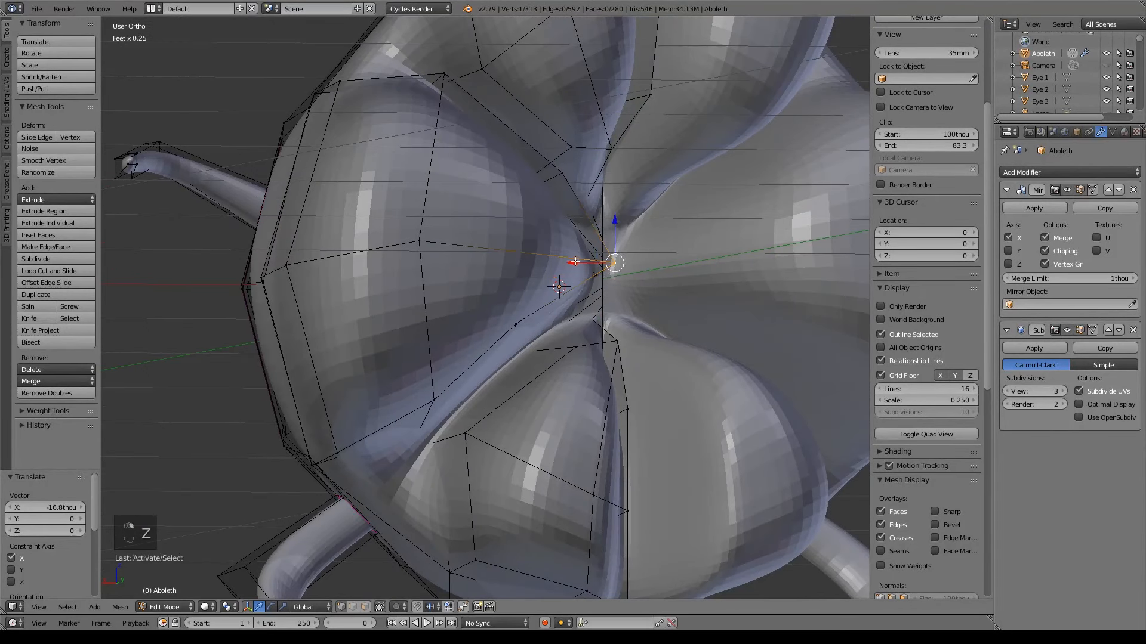
left_click_drag(575, 262, 521, 247)
right_click(561, 174)
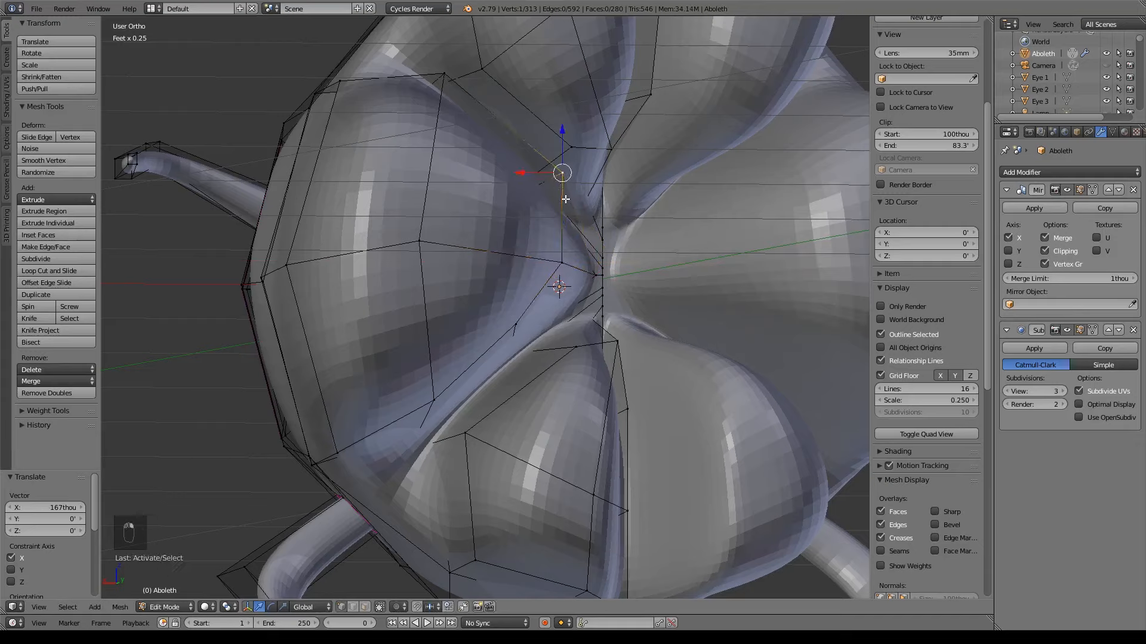
key("g")
Step: Nudge the side lobe's lower inner-edge vertex about 5.5 thou inward and 9.2 thou down
right_click(517, 327)
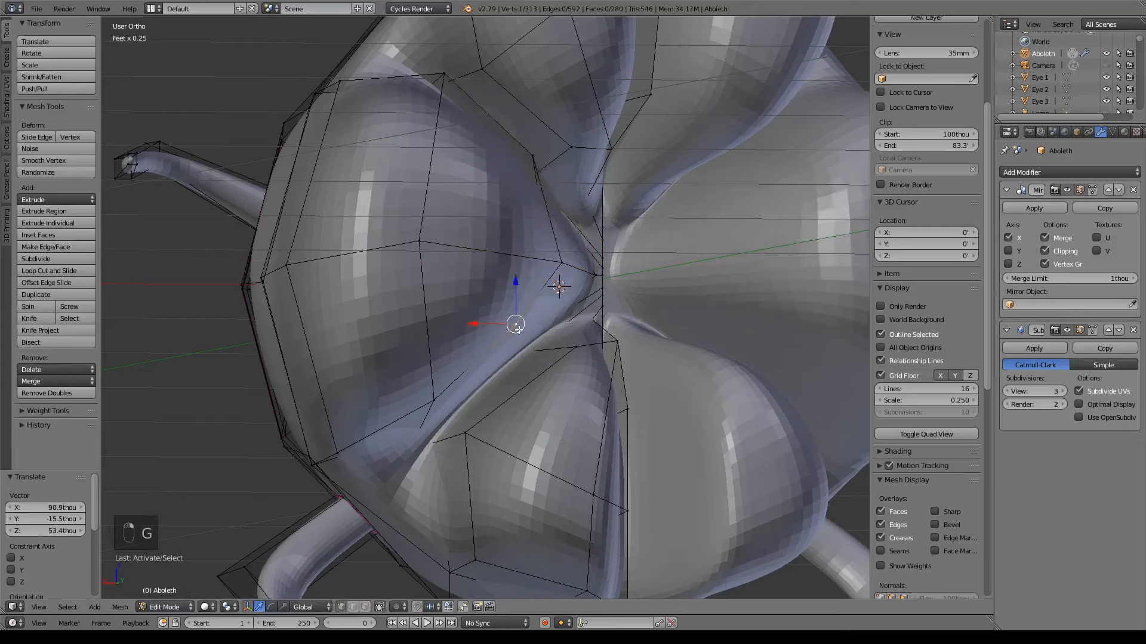
key("g")
left_click(505, 348)
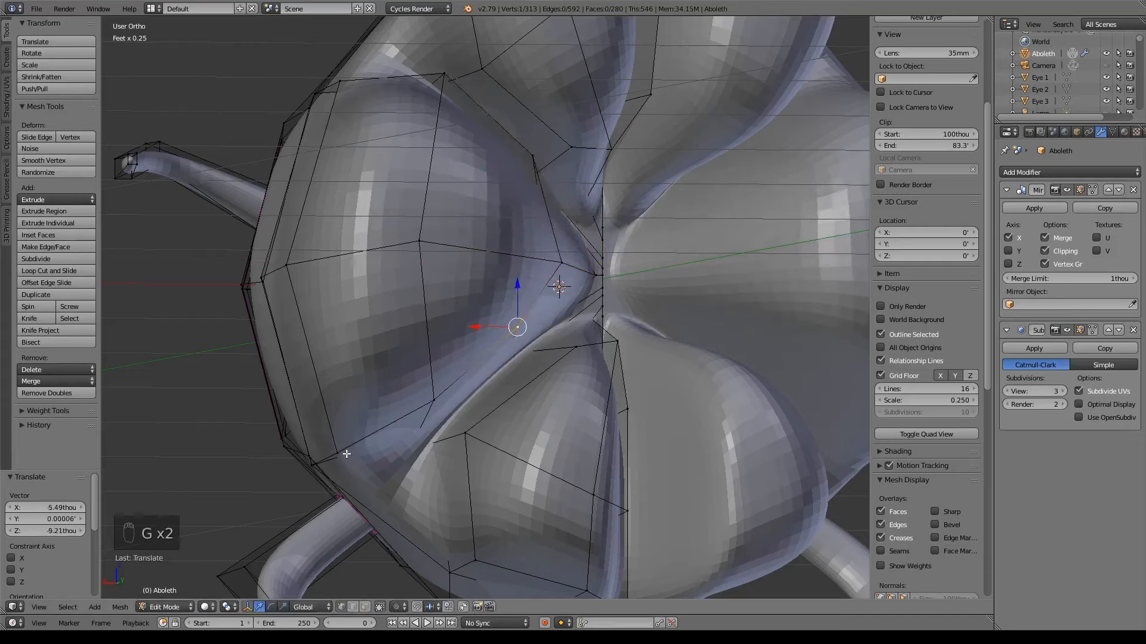
Step: Select the central end-face vertices of the upper, side and lower lobes and move them 171 thou along Y
middle_click_drag(347, 455, 456, 274)
scroll(585, 376, "down", 3)
middle_click_drag(601, 383, 513, 167)
right_click(498, 143)
right_click(422, 287, "shift")
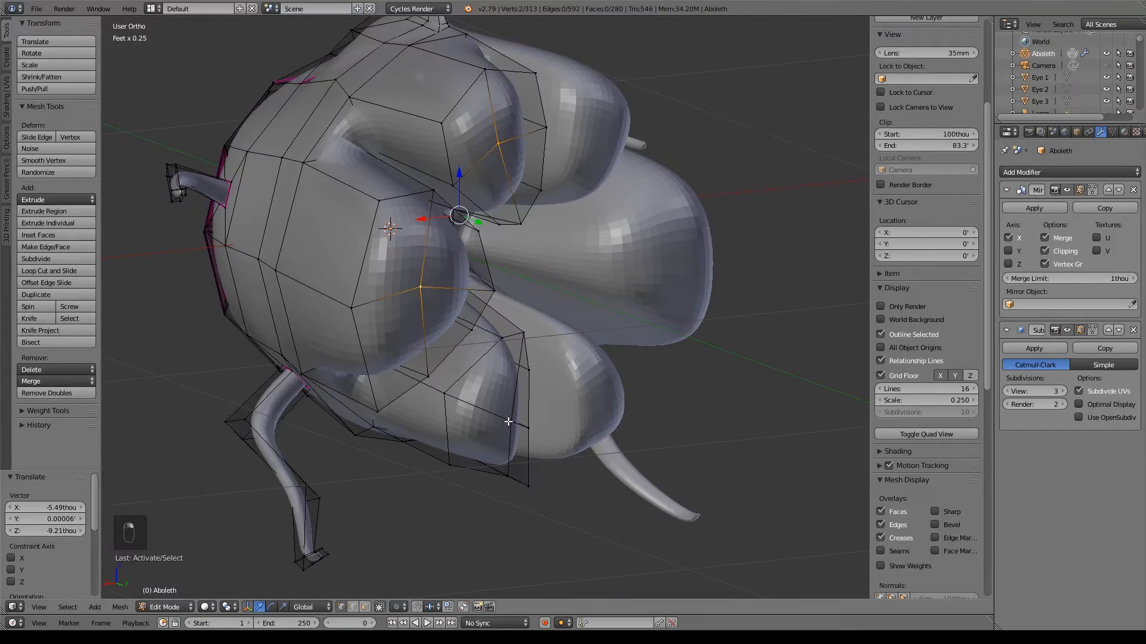
middle_click_drag(508, 422, 469, 426)
right_click(468, 425, "shift")
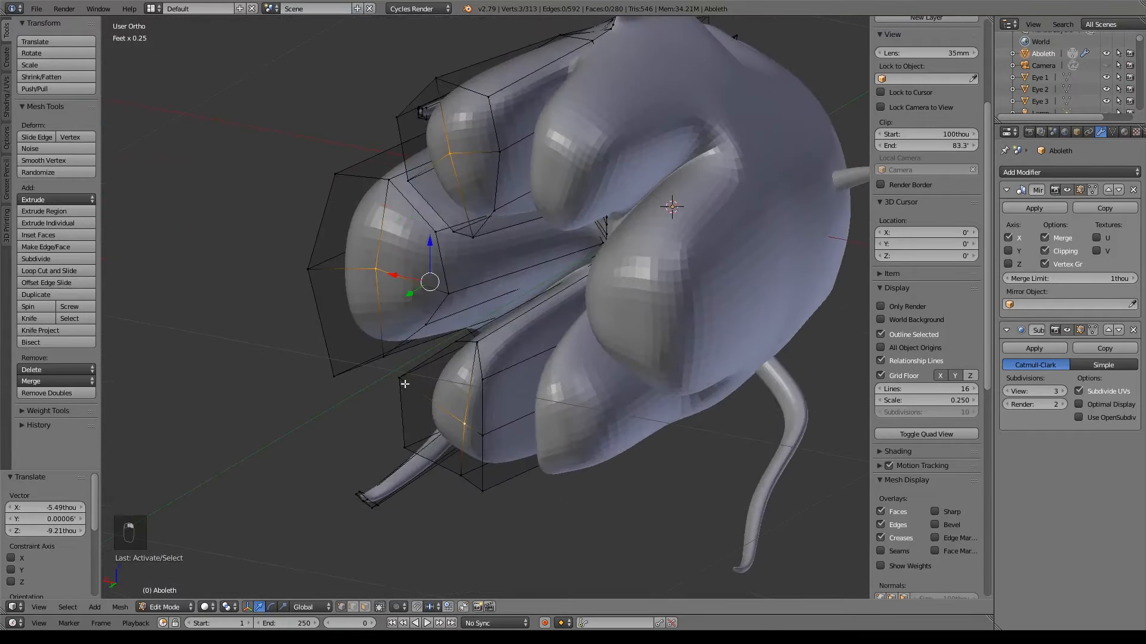
left_click_drag(410, 293, 393, 302)
Step: Select the two bottom vertices on the lower lobe's end and lower them 91.5 thou along Z
middle_click_drag(419, 356, 568, 208)
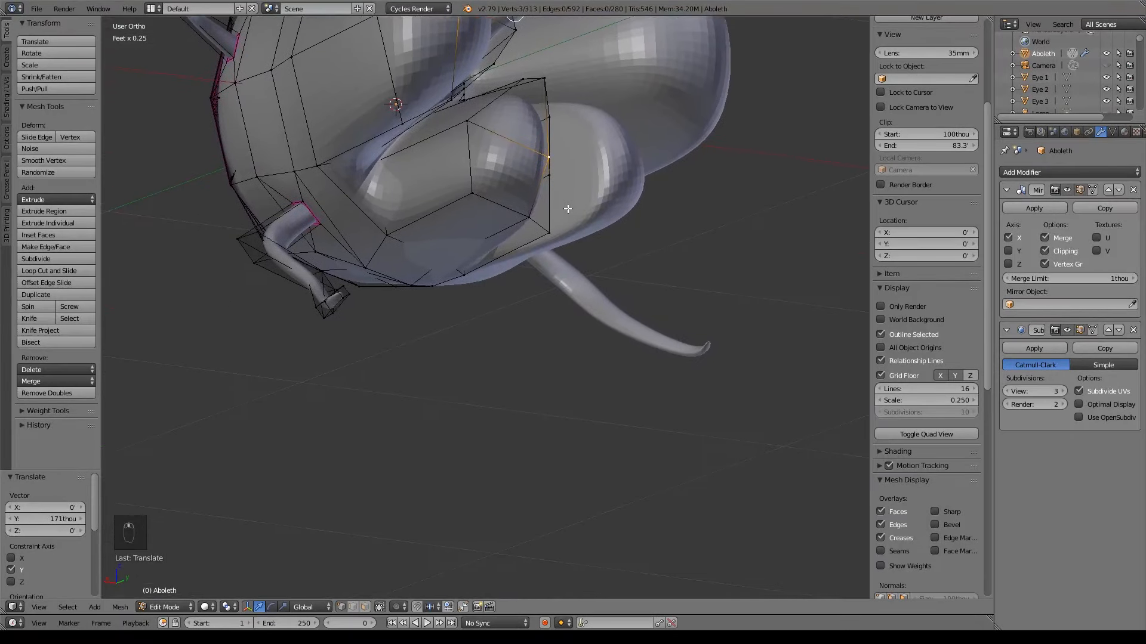
right_click(529, 216)
right_click(444, 262, "shift")
left_click_drag(486, 201, 482, 219)
middle_click_drag(558, 242, 511, 256)
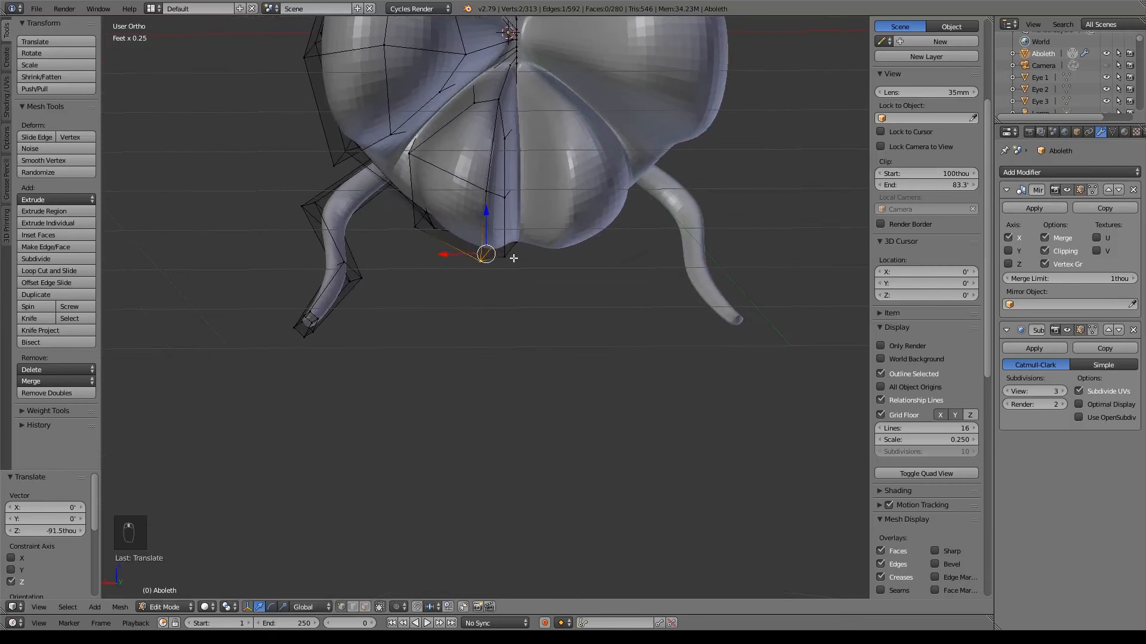
right_click(502, 192)
key("z")
scroll(550, 204, "up", 4)
middle_click_drag(583, 158, 549, 297, "shift")
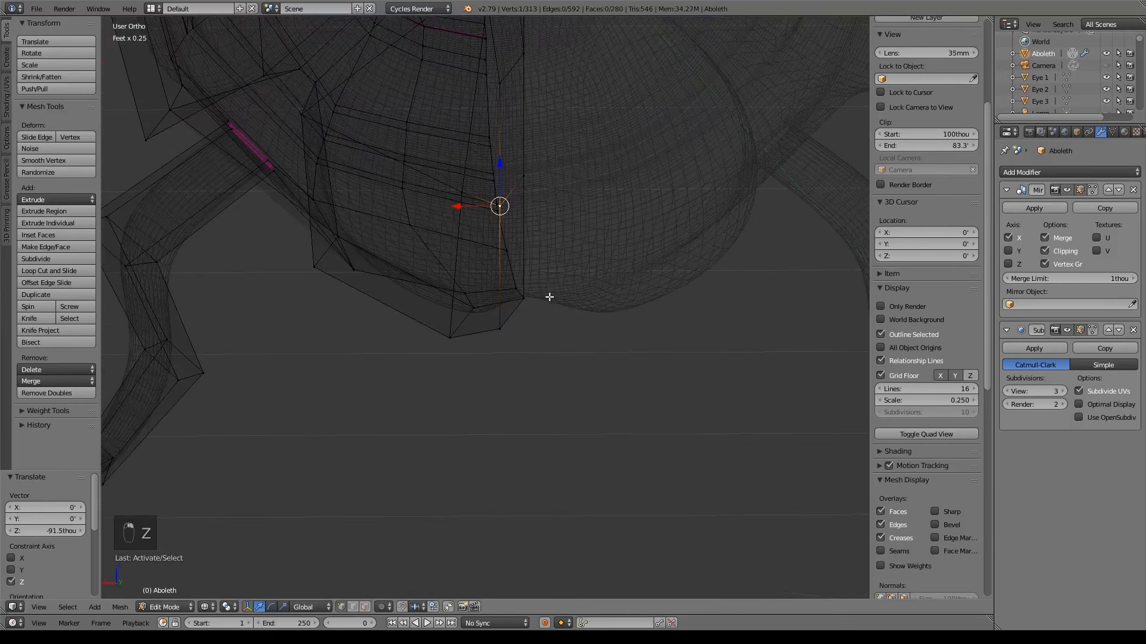
right_click(522, 298)
right_click(501, 327, "shift")
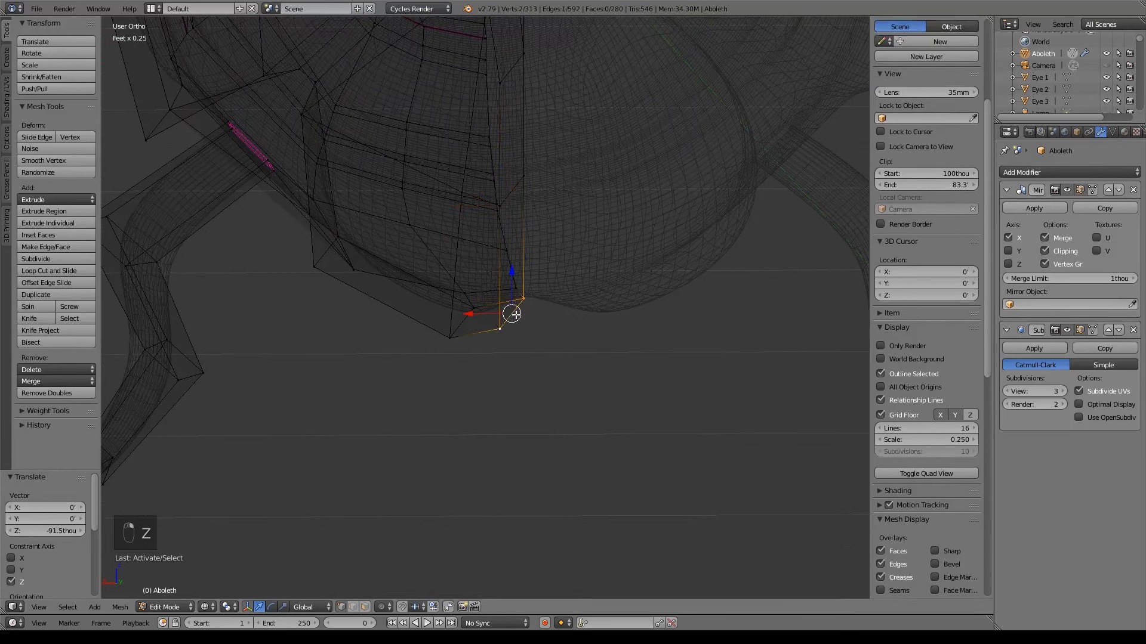
key("g")
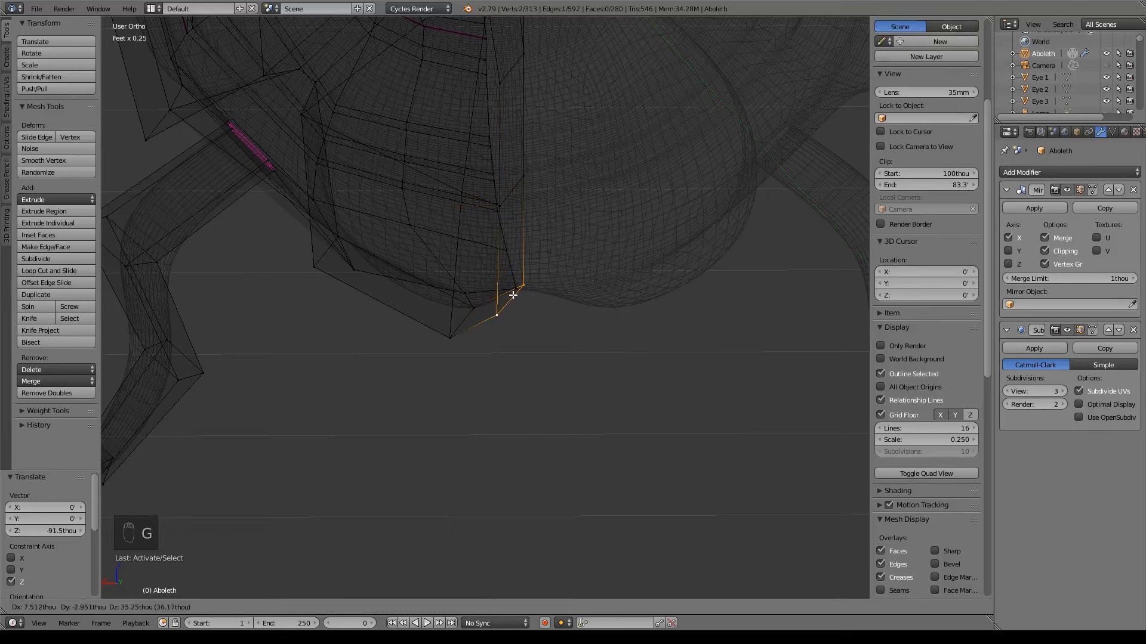
right_click(514, 297)
middle_click_drag(514, 300, 578, 318)
mouse_move(567, 304)
middle_mouse_down("shift")
mouse_move(522, 375)
mouse_move(521, 353)
middle_mouse_up("shift")
key("z")
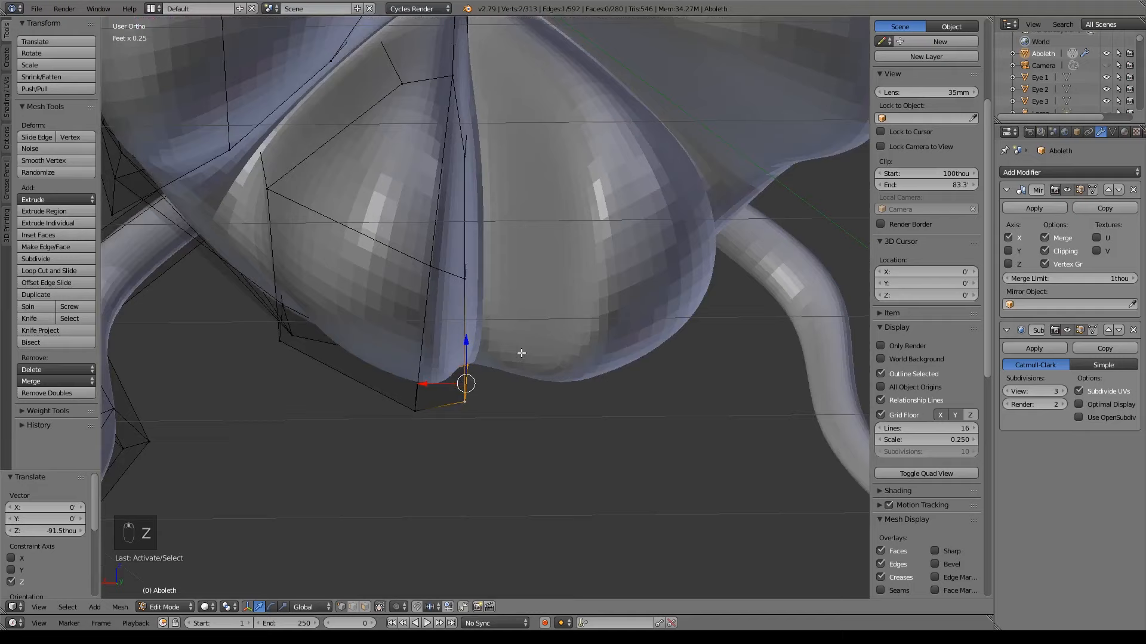
Step: Move the lower lobe's bottom inner vertex about 22 thou outward and 112 thou up, and the neighbouring bottom vertex about 89 thou outward
right_click(460, 404)
key("g")
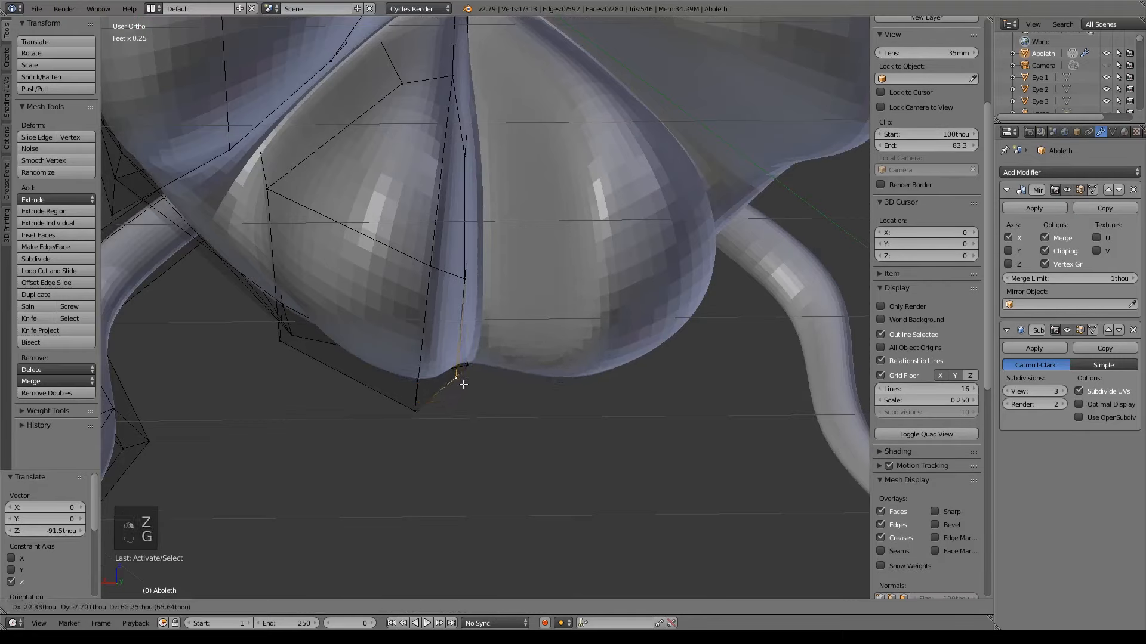
left_click(463, 366)
key("g")
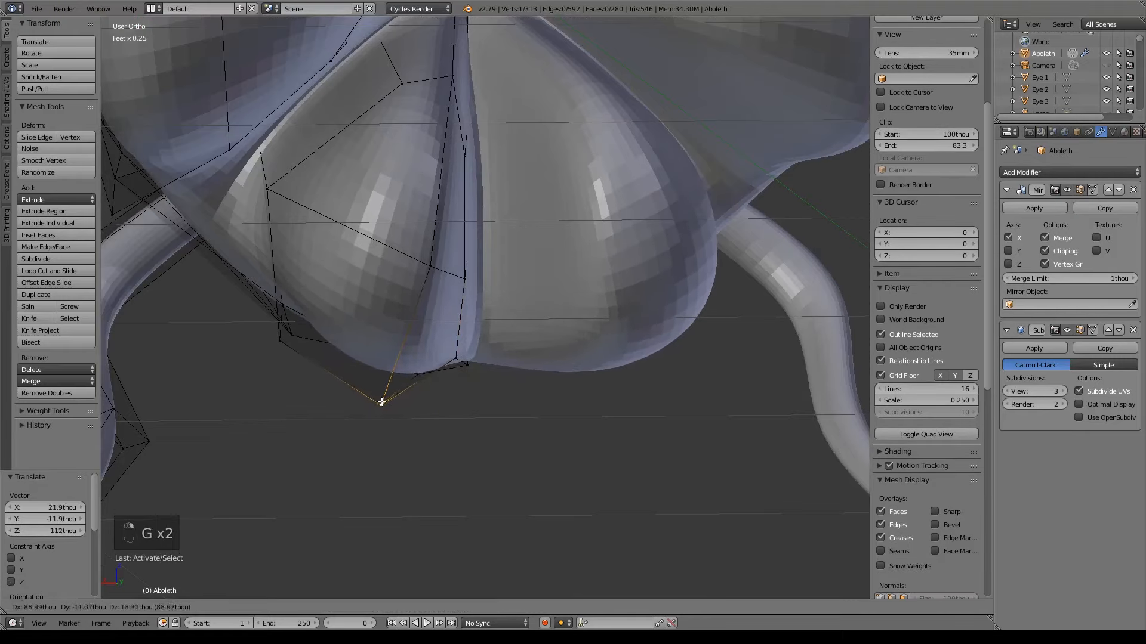
left_click(369, 419)
Step: Move the lower lobe's central end vertex 128 thou outward and 50.5 thou up, and the one above it 57 thou outward and 66 thou down
right_click(424, 249)
key("g")
left_click(376, 230)
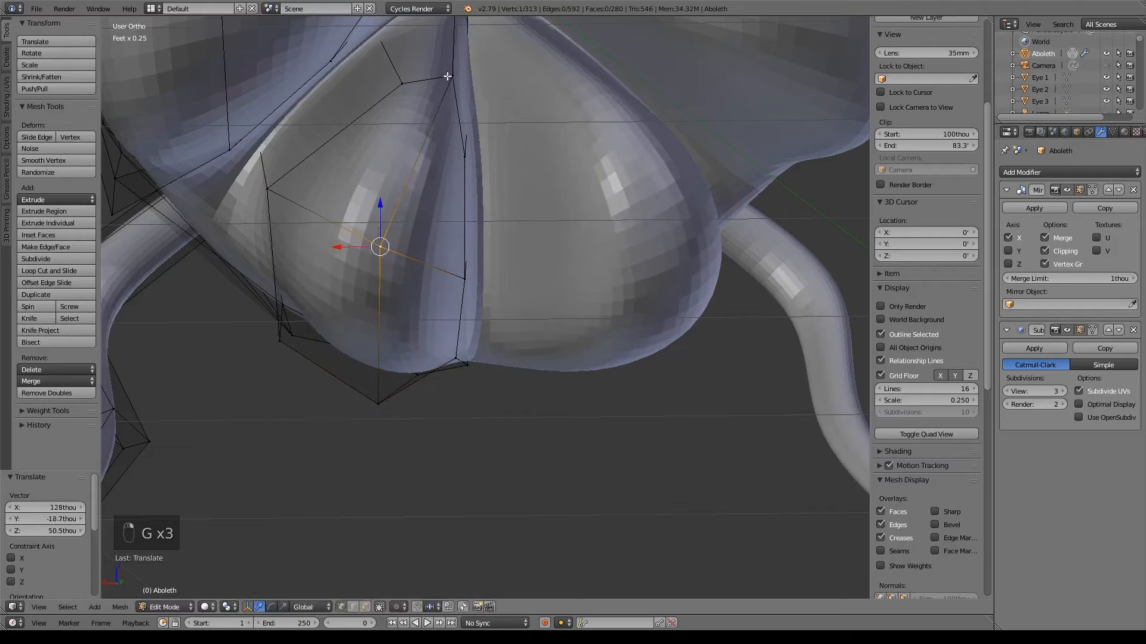
right_click(451, 75)
key("g")
left_click(430, 101)
Step: Move the lower lobe's top outer end vertex 134 thou outward and 72 thou down
right_click_drag(400, 81, 338, 87)
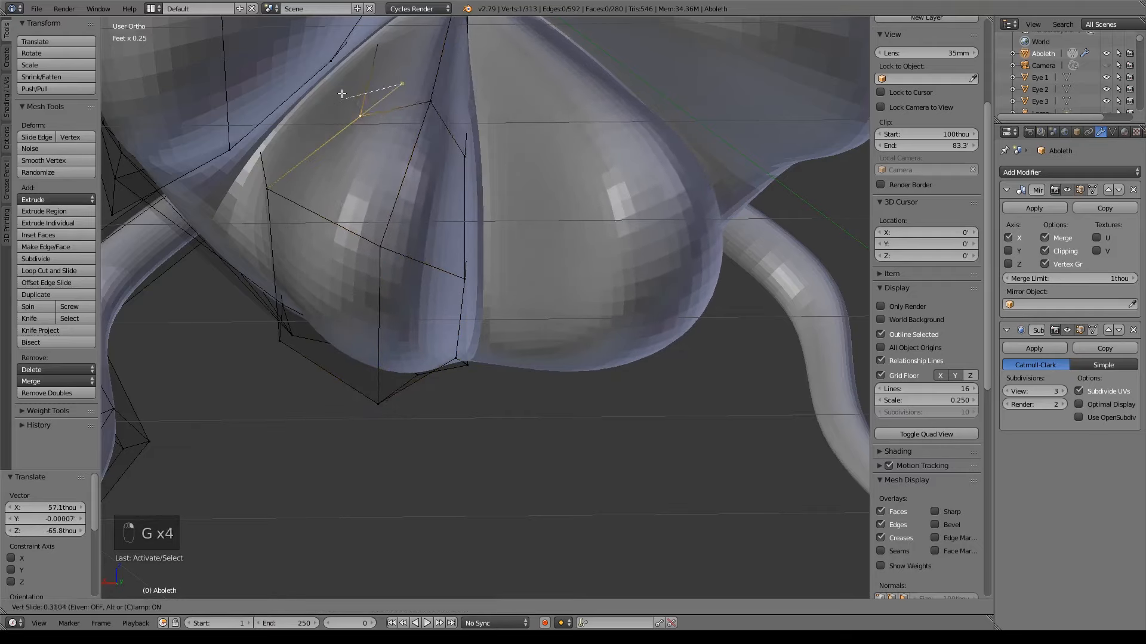
right_click(345, 93)
key("g")
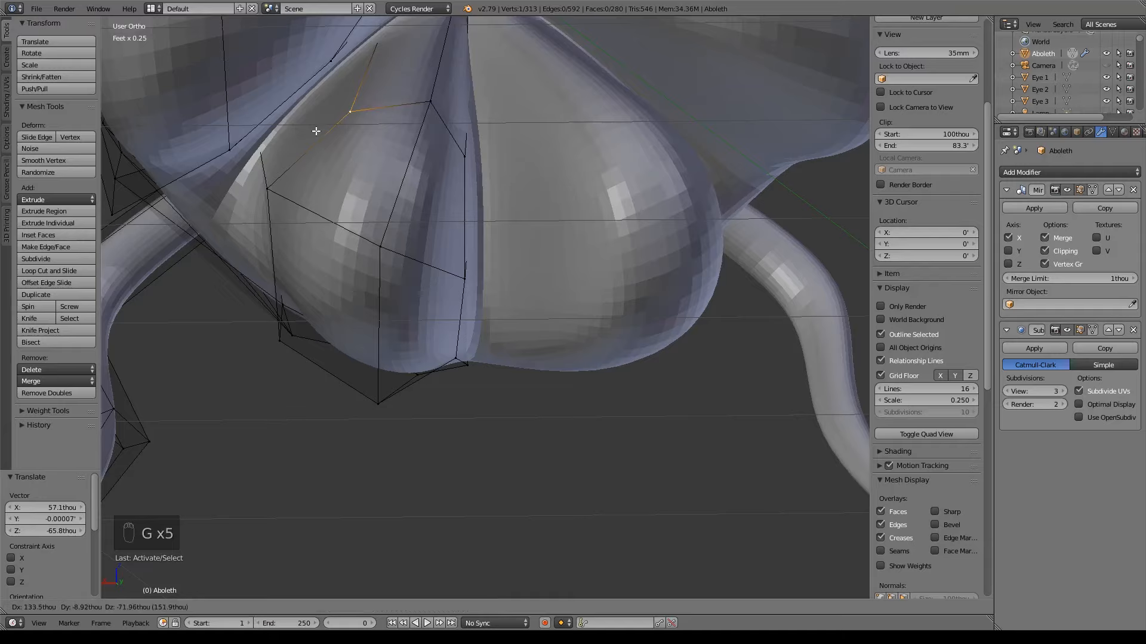
left_click(317, 131)
Step: Nudge the lower lobe's top middle vertex about 14 thou outward and 15 thou up, and its central vertex 13.7 thou inward and 3 thou down
right_click(429, 108)
key("g")
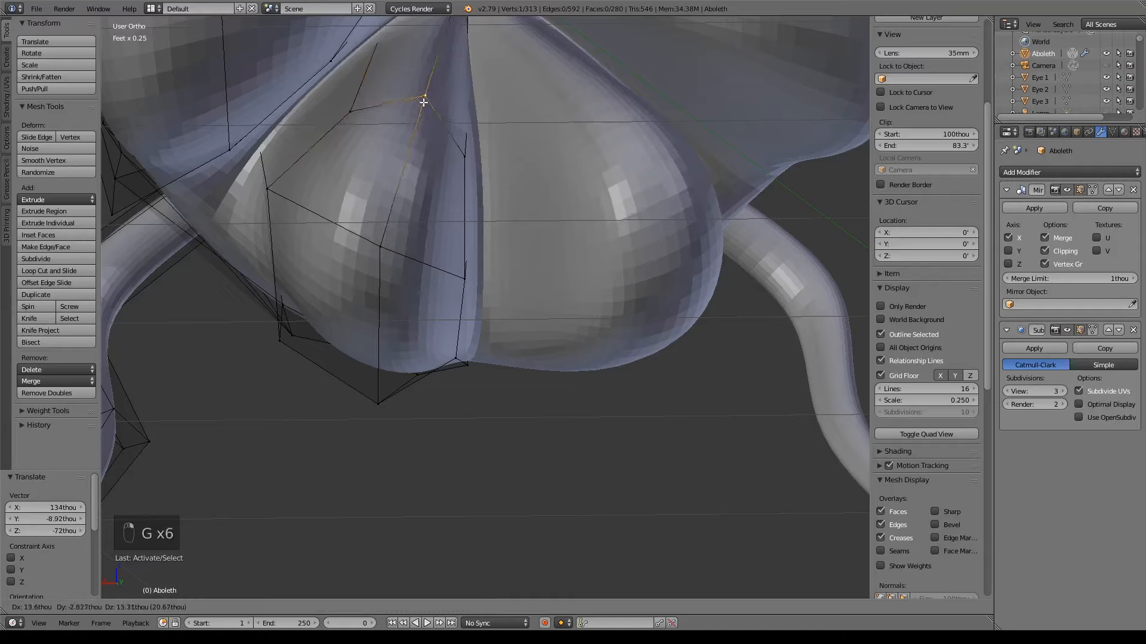
left_click(424, 101)
right_click(382, 254)
key("g")
left_click(401, 237)
Step: Move the lower lobe's top inner vertex about 13 thou inward and 44 thou up, and its top outer vertex 7.6 thou outward
right_click(466, 136)
key("g")
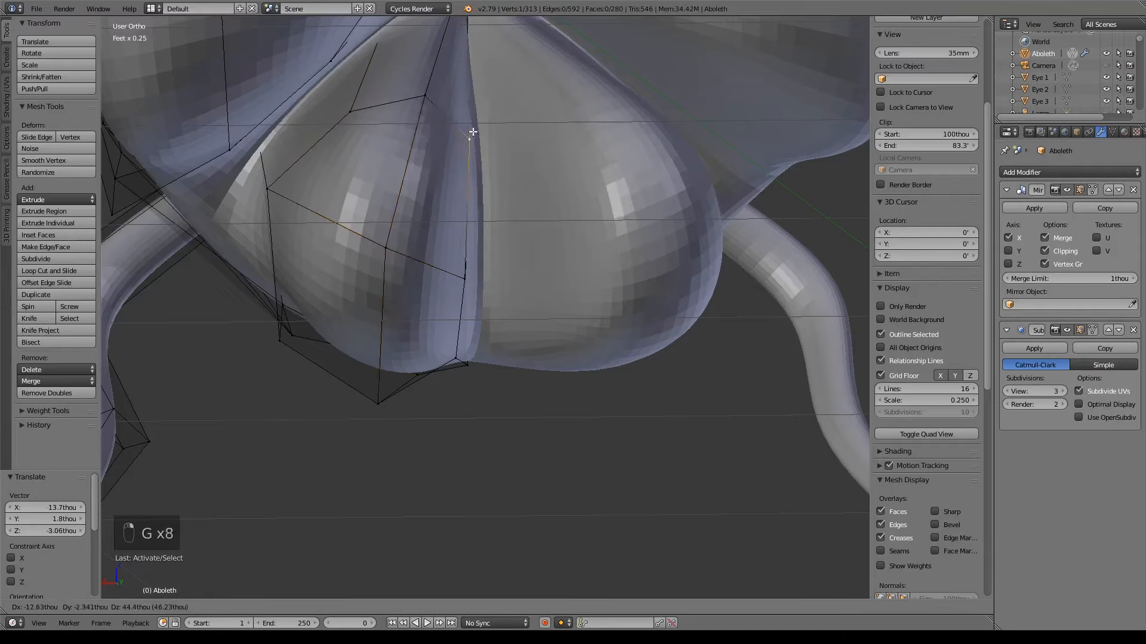
left_click(472, 131)
right_click(348, 106)
key("g")
left_click(344, 111)
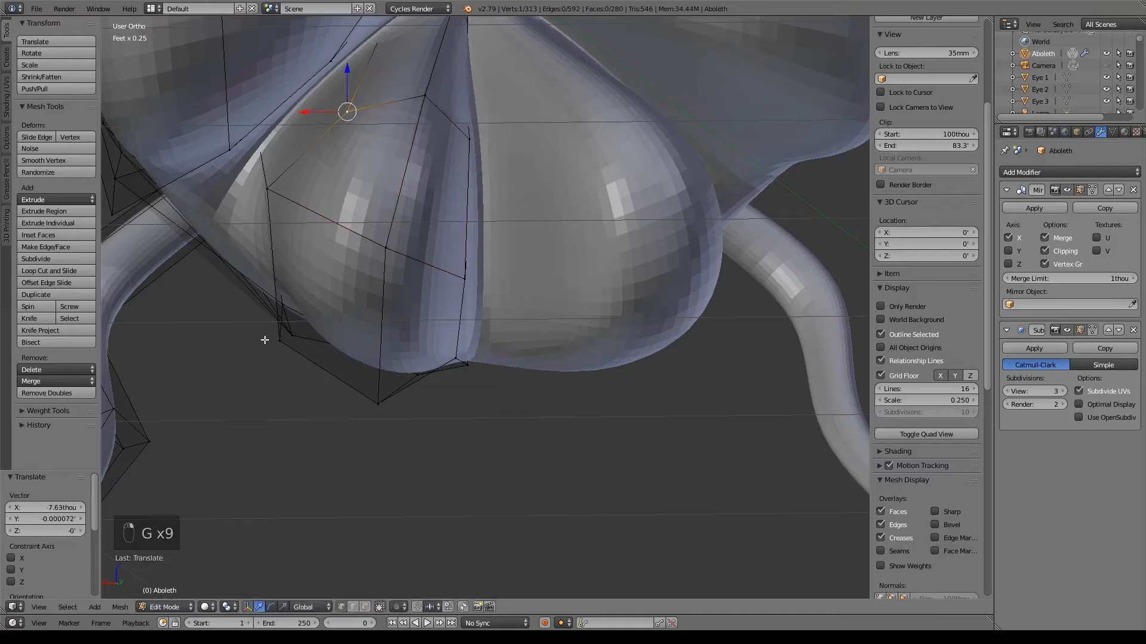
Step: Move the lower lobe's lower outer vertex 10.9 thou inward and 18.4 thou up, and its bottom middle vertex 88.5 thou outward and 7.7 thou up
right_click(268, 340)
key("g")
left_click(280, 337)
right_click(376, 414)
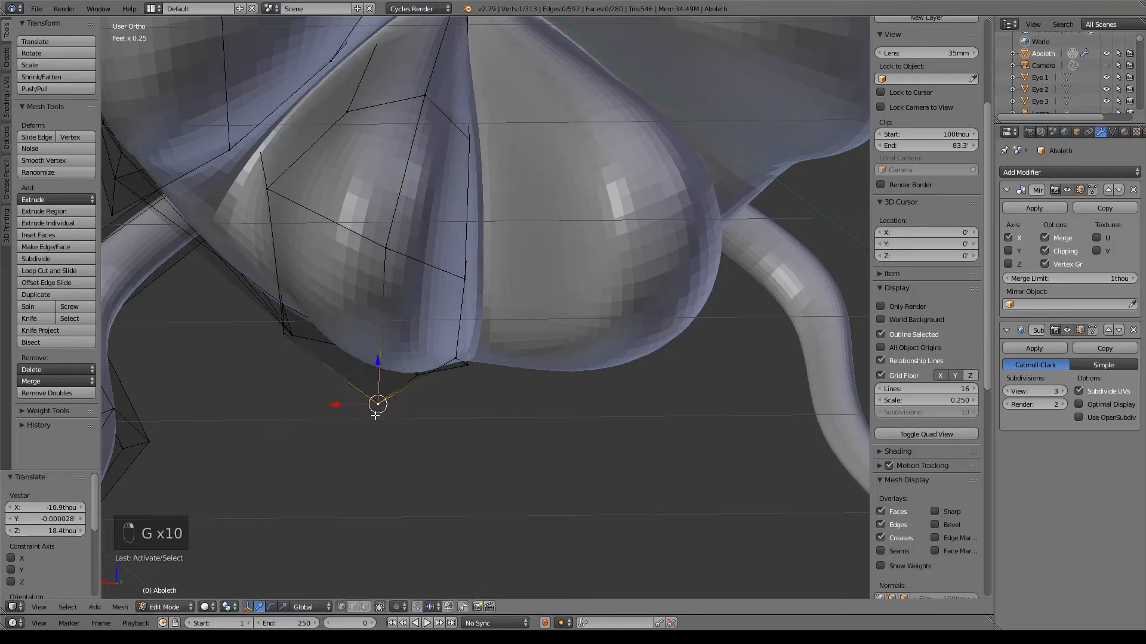
key("g")
left_click(342, 412)
Step: Move the lower lobe's top middle vertex 10.7 thou outward and 3 thou up, and its top outer vertex 22.4 thou outward and 55.1 thou up
right_click(409, 113)
key("g")
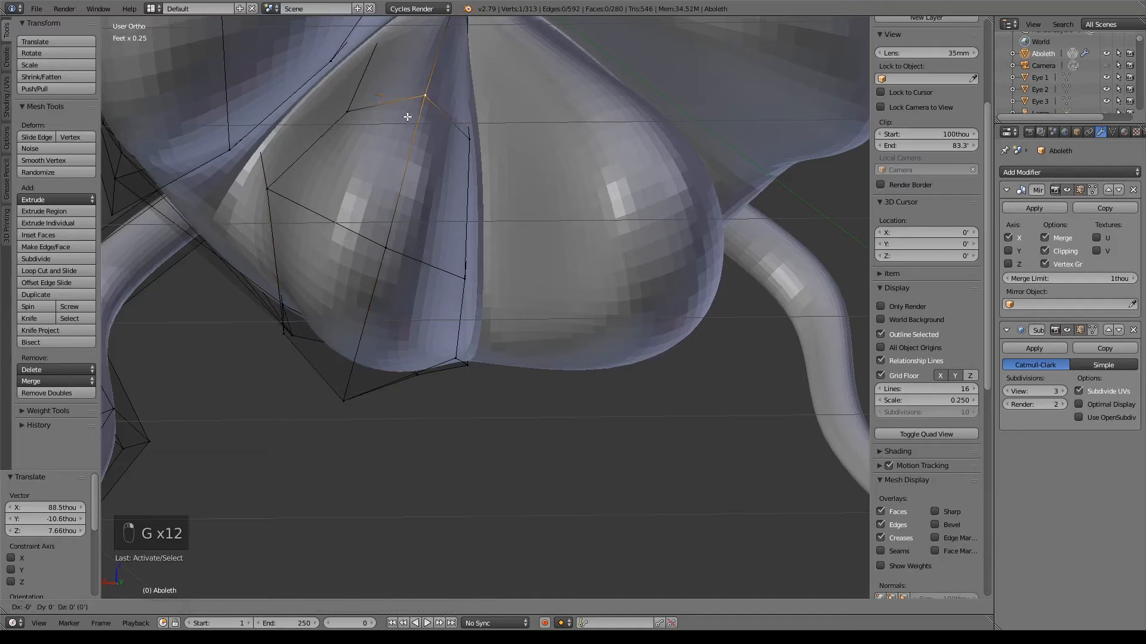
left_click(406, 115)
right_click(348, 110)
key("g")
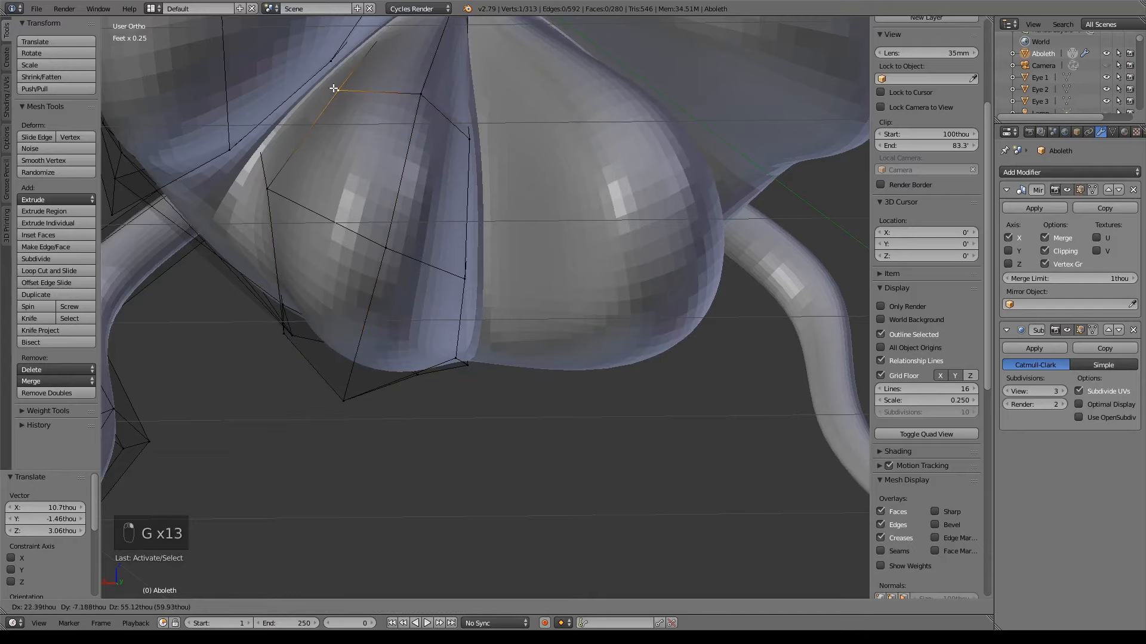
left_click(333, 88)
Step: Examine the three rear lobes from behind, checking the lower lobe's roundness and where it meets the body
scroll(468, 307, "down", 4)
middle_click_drag(460, 273, 457, 333, "shift")
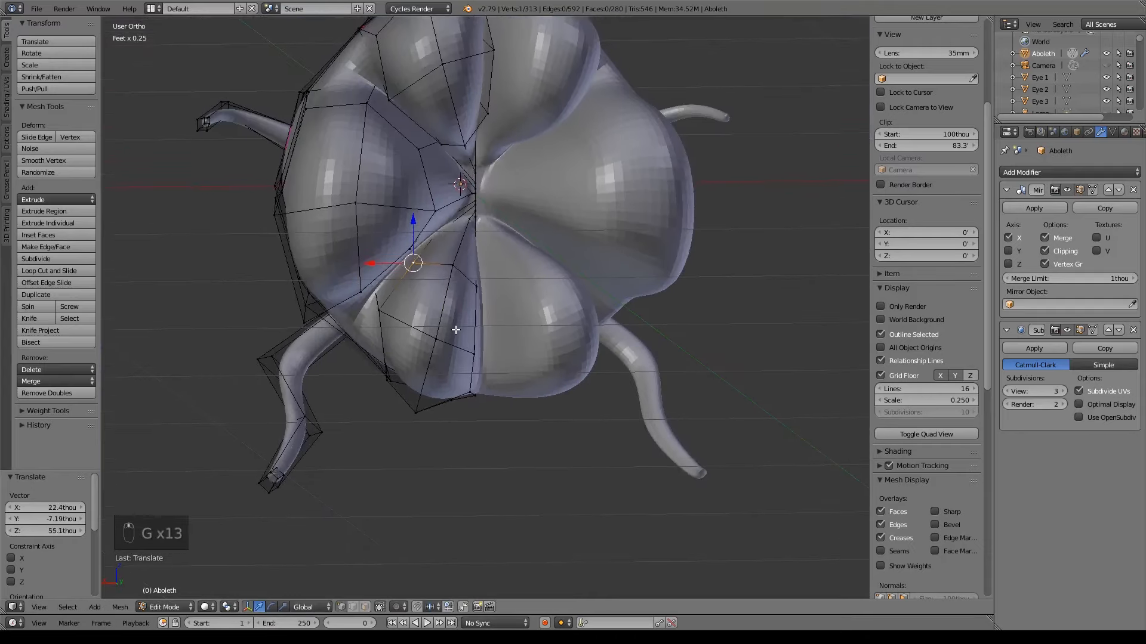
middle_click_drag(484, 212, 485, 257, "shift")
mouse_move(485, 302)
middle_mouse_down()
mouse_move(592, 301)
mouse_move(473, 311)
middle_mouse_up()
scroll(524, 401, "up", 3)
scroll(519, 417, "up", 2)
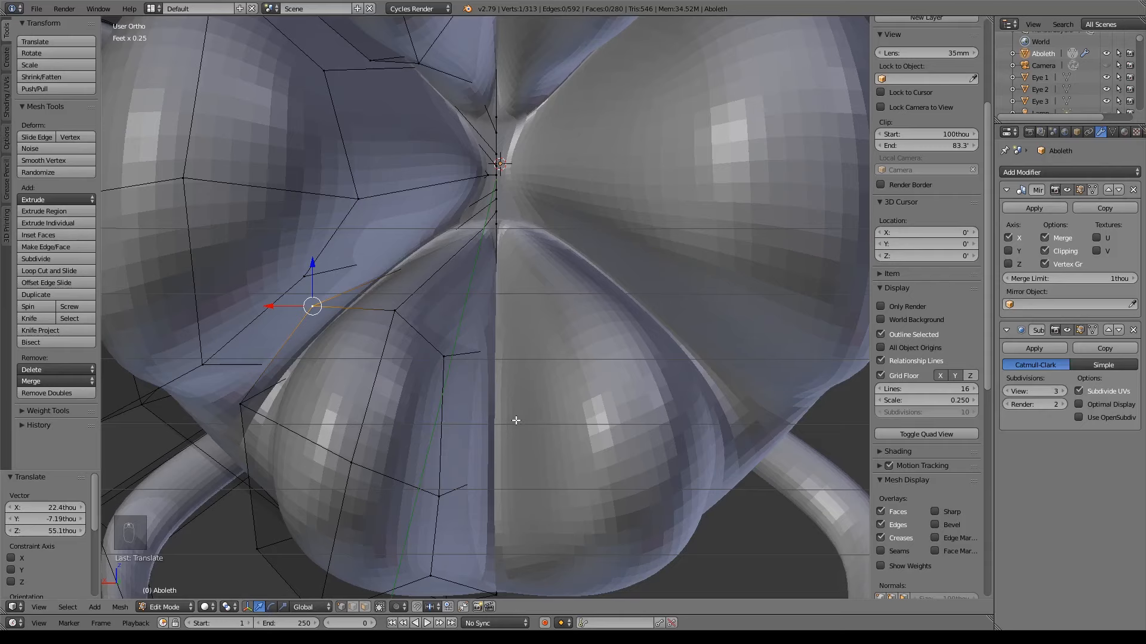
middle_click_drag(519, 417, 530, 376, "shift")
scroll(529, 376, "down", 5)
Step: Switch to face selection and select the four end faces of the upper lobe
left_click(364, 608)
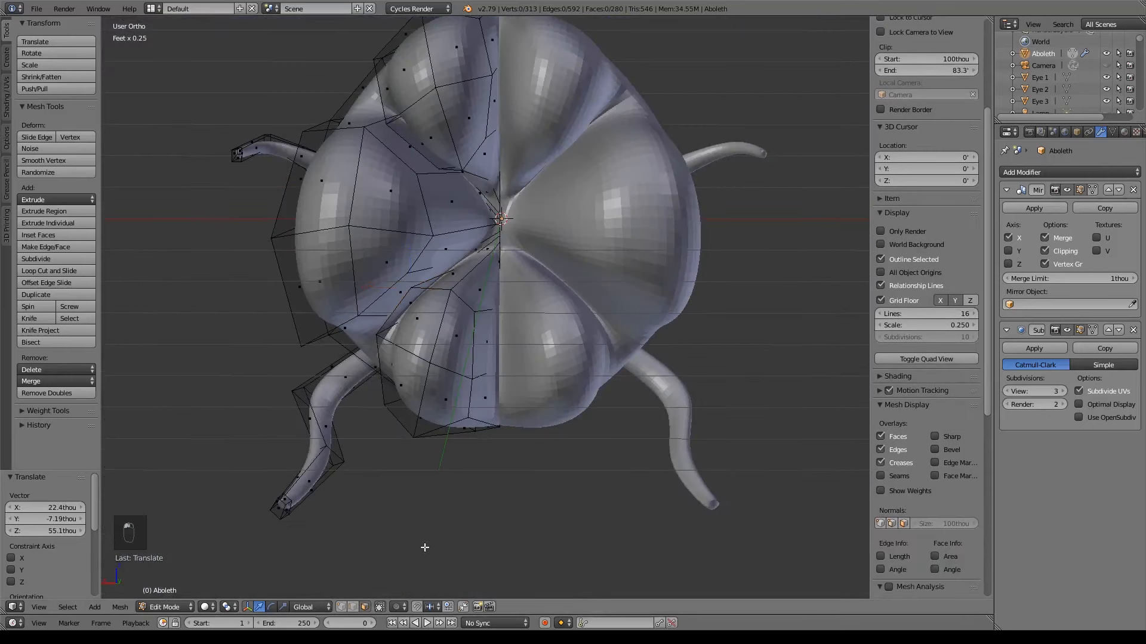
middle_click_drag(497, 174, 507, 251, "shift")
right_click(467, 130)
right_click(416, 156, "shift")
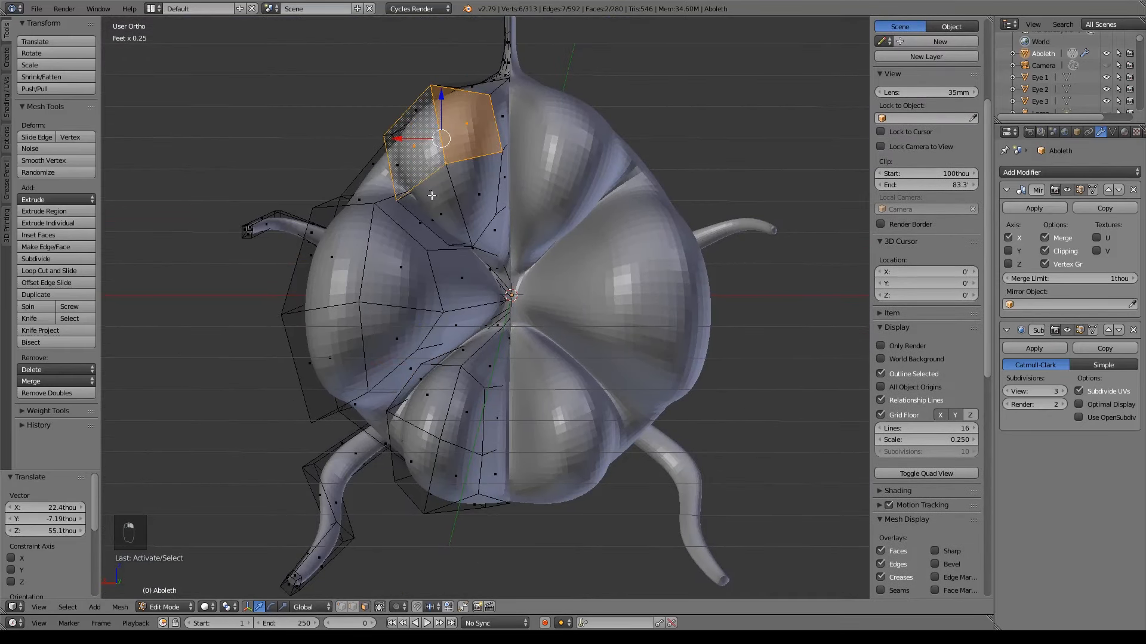
right_click(428, 205, "shift")
right_click(477, 195, "shift")
Step: Add the four end faces of the lower lobe and the four of the side lobe to the selection
right_click(463, 411, "shift")
right_click(428, 400, "shift")
right_click(413, 459, "shift")
right_click(450, 471, "shift")
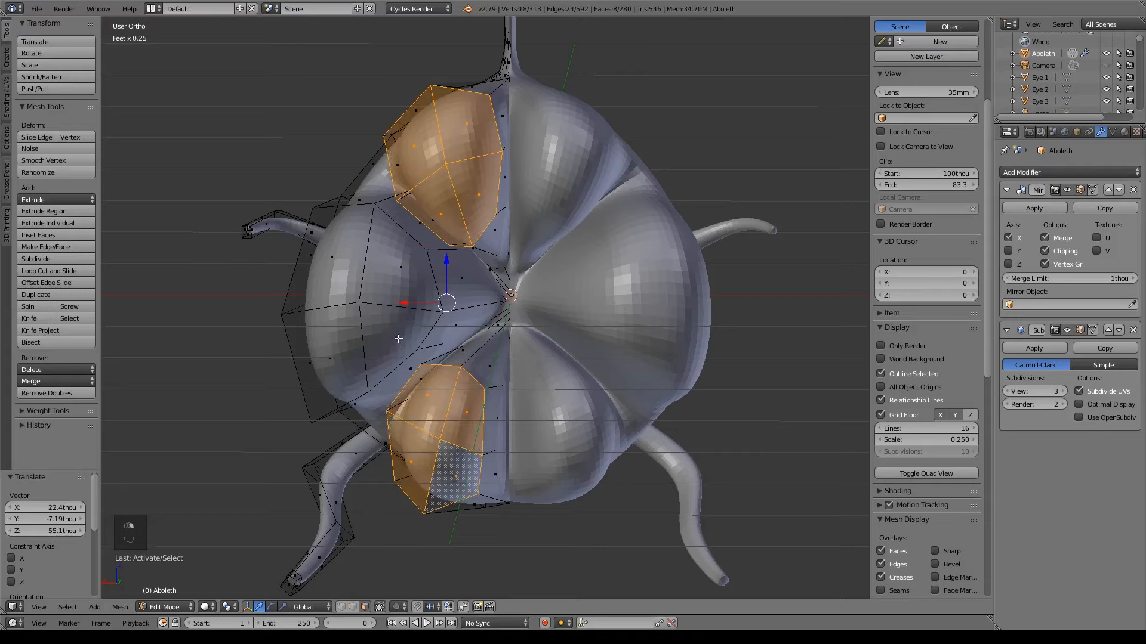
right_click(396, 340, "shift")
right_click(337, 352, "shift")
right_click(334, 263, "shift")
right_click(387, 266, "shift")
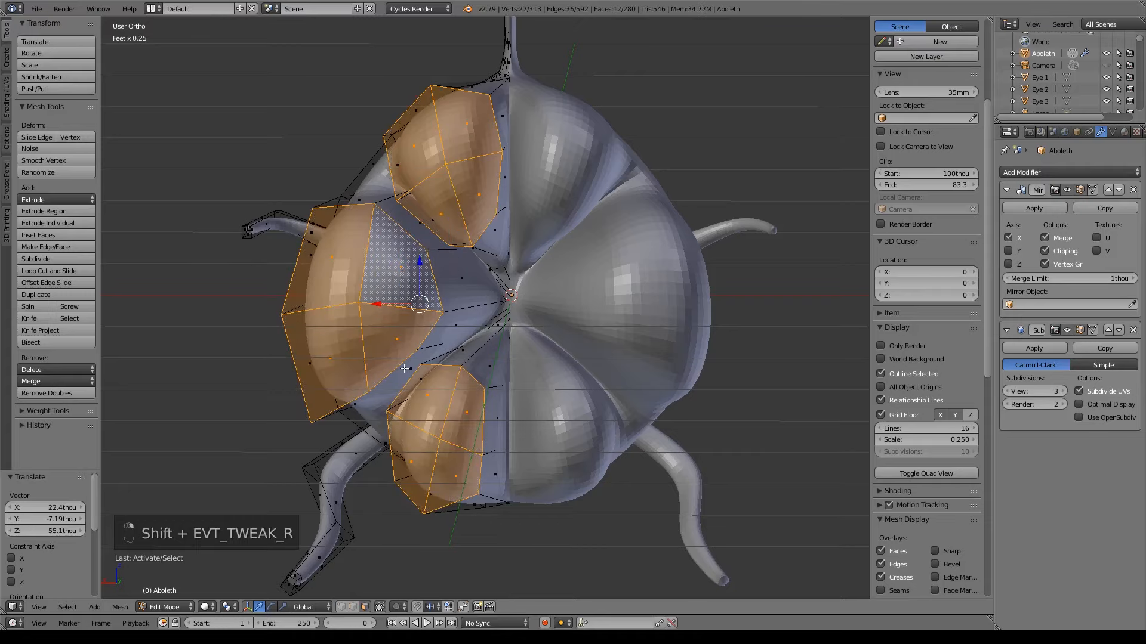
Step: Extrude the selected end faces of all three lobes about 2.61 inches straight backward
key("KP_1")
key("KP_3")
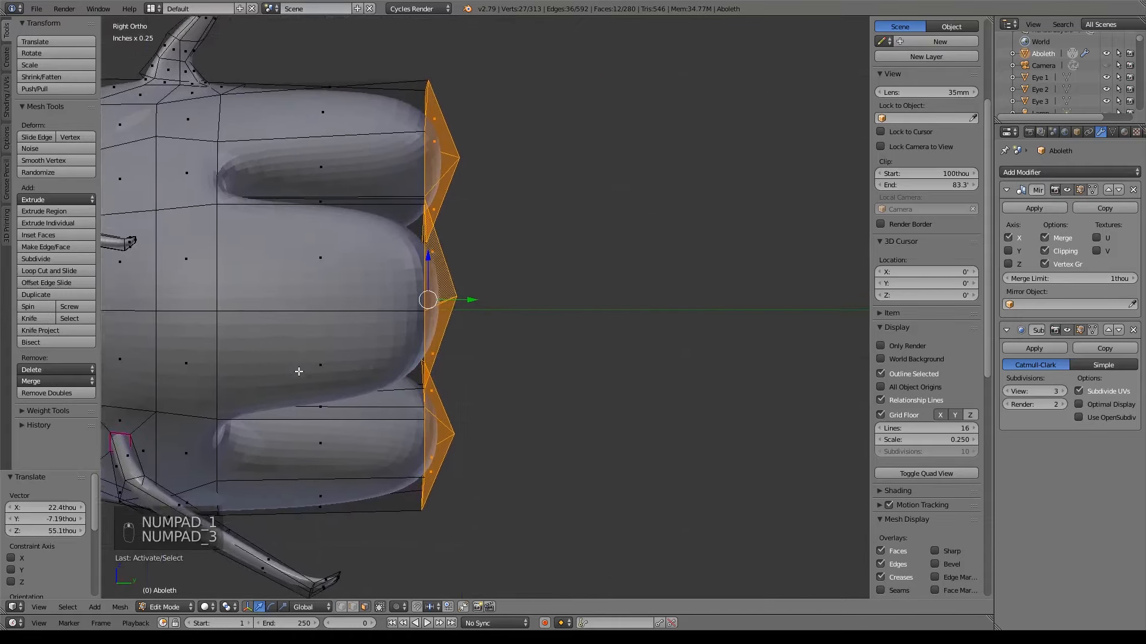
middle_click_drag(533, 404, 503, 376, "shift")
key("e")
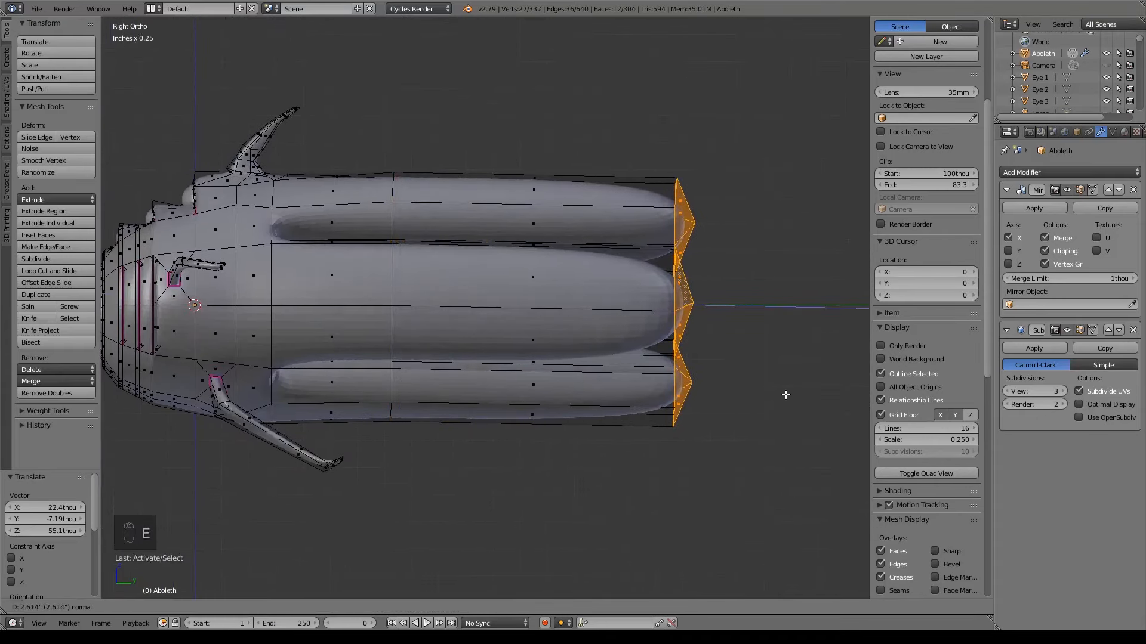
left_click(786, 395)
Step: Try moving the upper lobe's four new end faces 295 thou up along Z and 313 thou outward along X
middle_click_drag(785, 392, 647, 418)
right_click(506, 255)
right_click(524, 270, "shift")
right_click(528, 296, "shift")
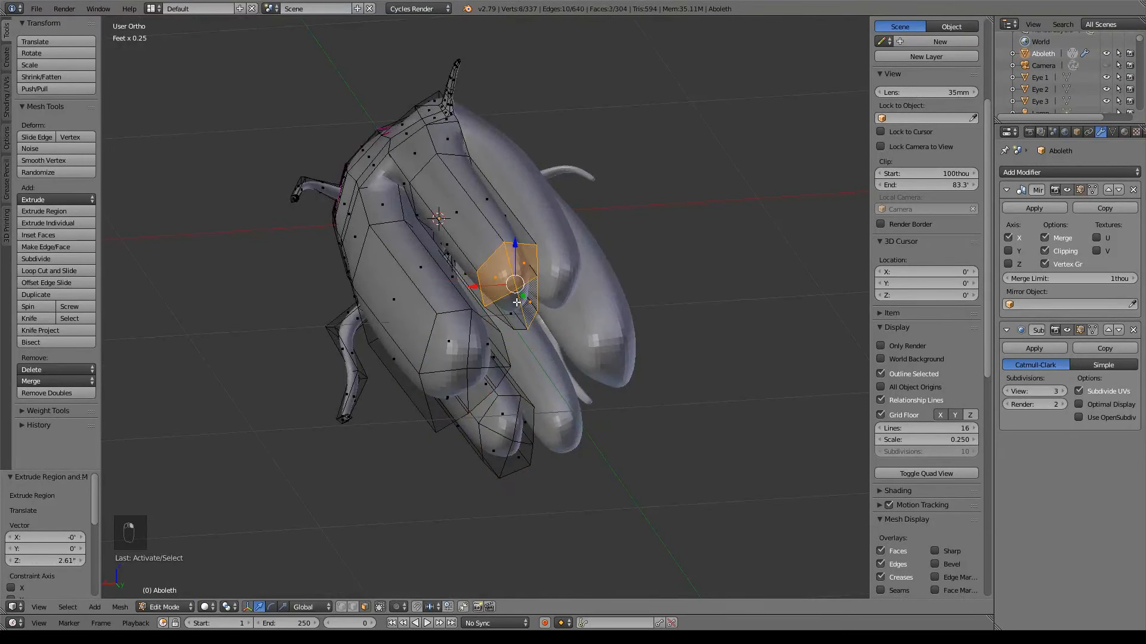
right_click(516, 301, "shift")
left_click_drag(513, 254, 507, 223)
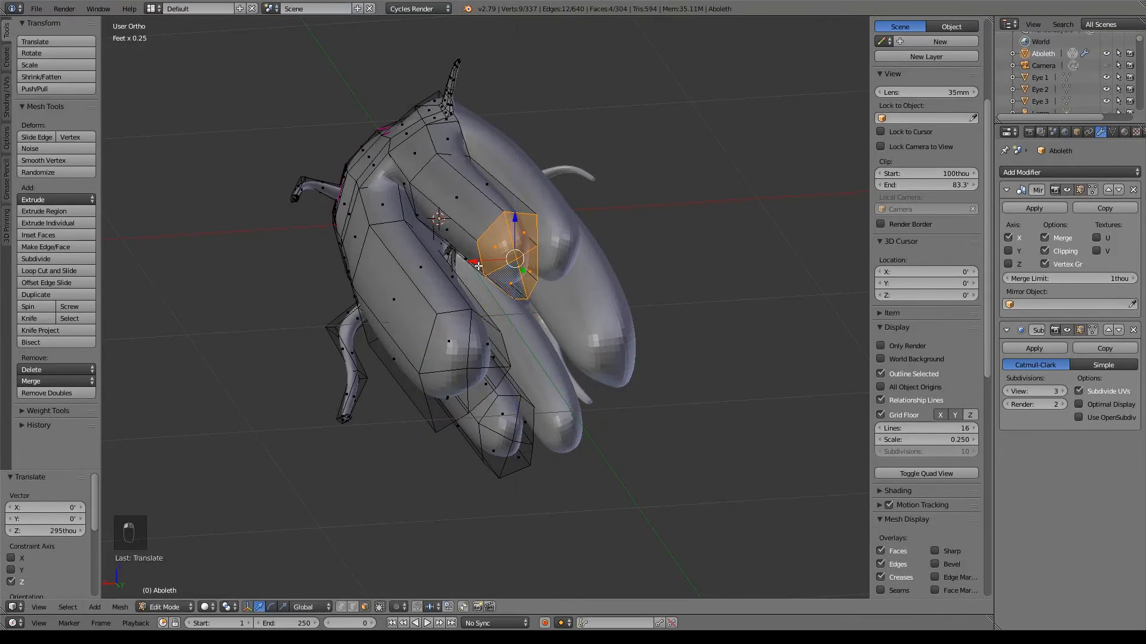
left_click_drag(478, 266, 440, 264)
mouse_move(616, 293)
middle_mouse_down()
mouse_move(573, 294)
mouse_move(593, 295)
middle_mouse_up()
scroll(555, 323, "up", 5)
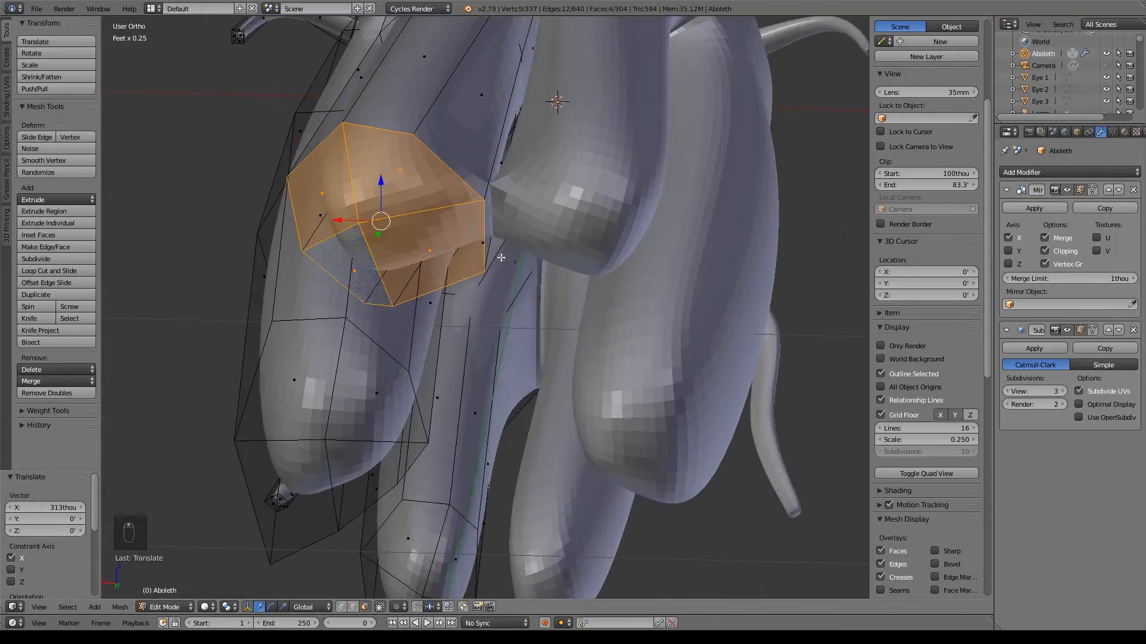
Step: Undo the upper lobe's end-face moves and selection changes and the extrusion of the lobe ends
key("ctrl+z")
key("ctrl+z")
key("ctrl+z")
key("ctrl+z")
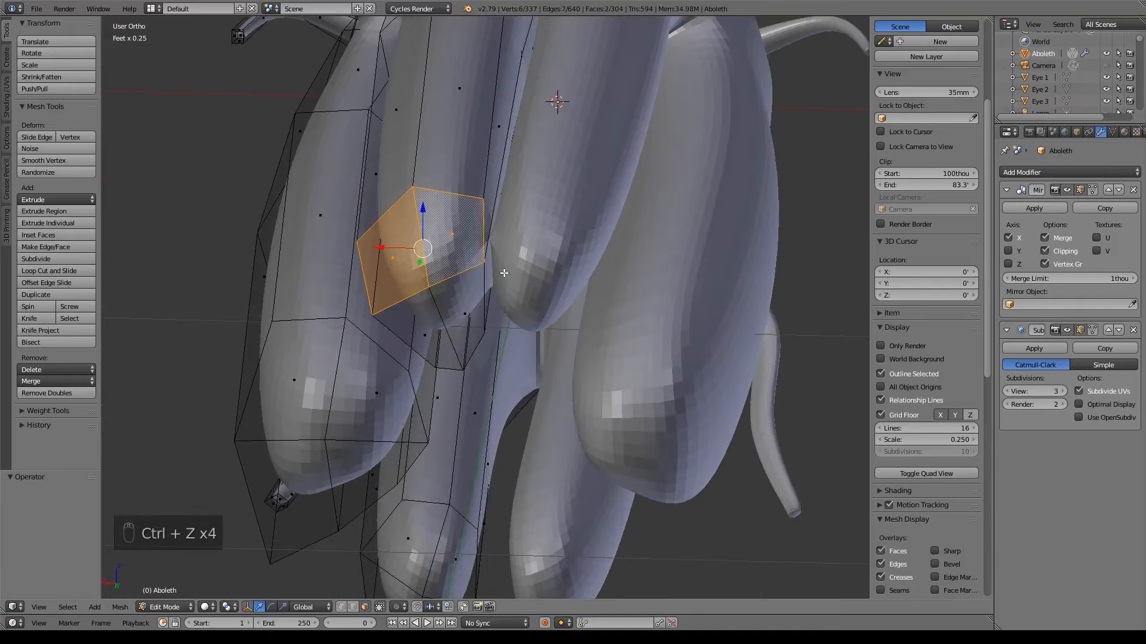
key("ctrl+z")
key("ctrl+z")
key("ctrl+z")
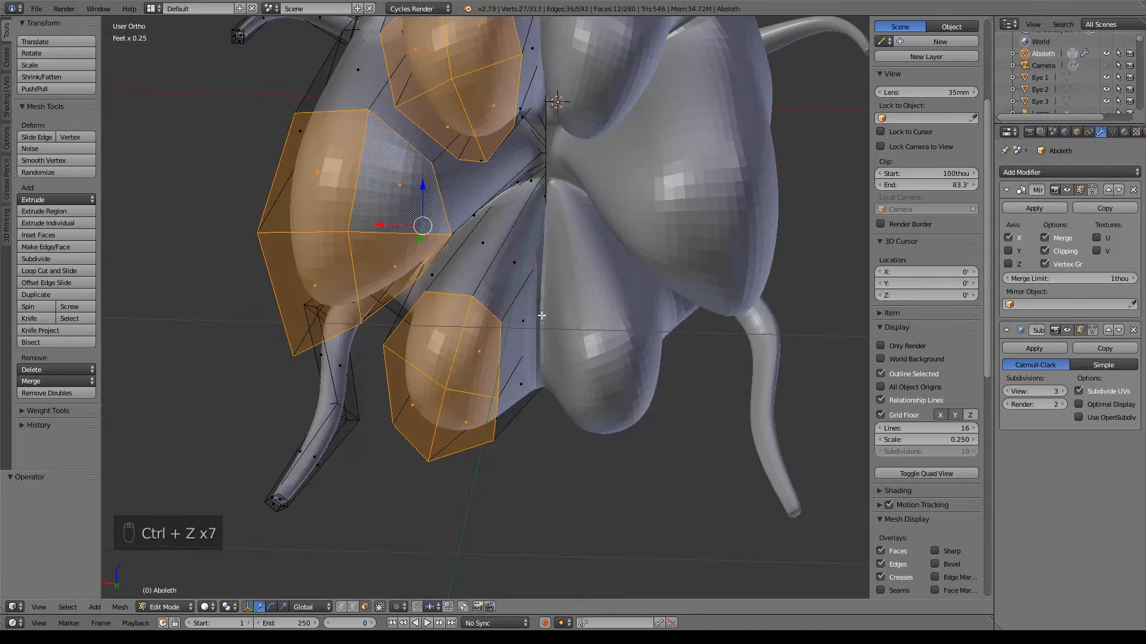
Step: Lengthen the three lobes by moving their selected end faces 2.54 inches along Y
middle_click_drag(541, 315, 518, 340)
scroll(566, 345, "down", 5)
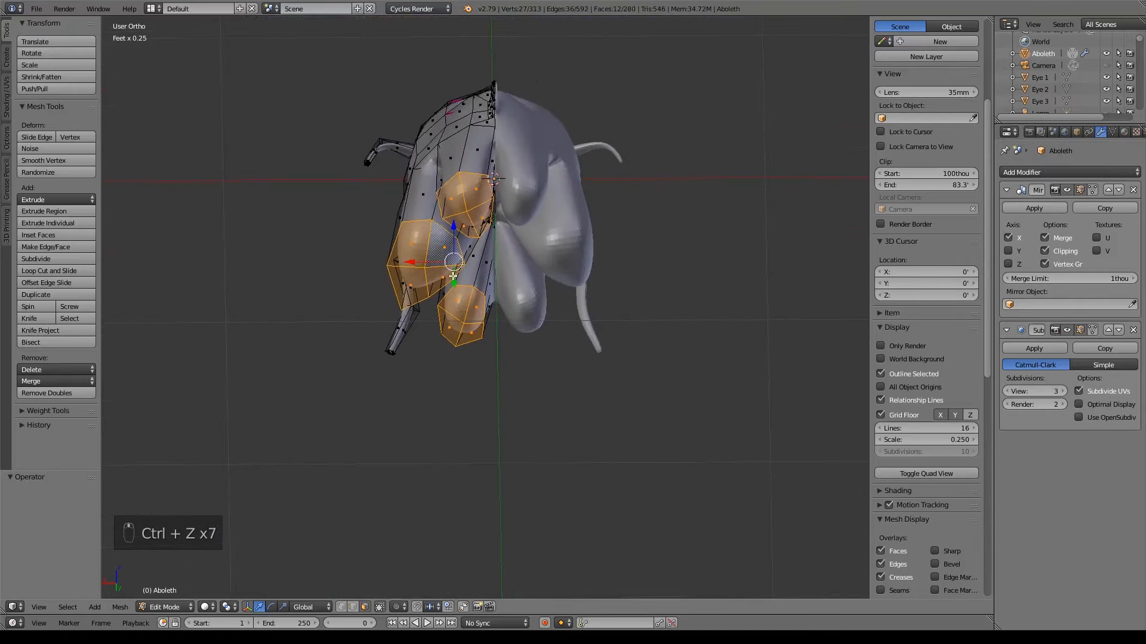
left_click_drag(453, 277, 452, 427)
Step: Look at the Aboleth reference picture in front view to study the shape of its tentacles and tail
middle_click_drag(452, 427, 623, 406)
key("KP_1")
scroll(463, 414, "down", 5)
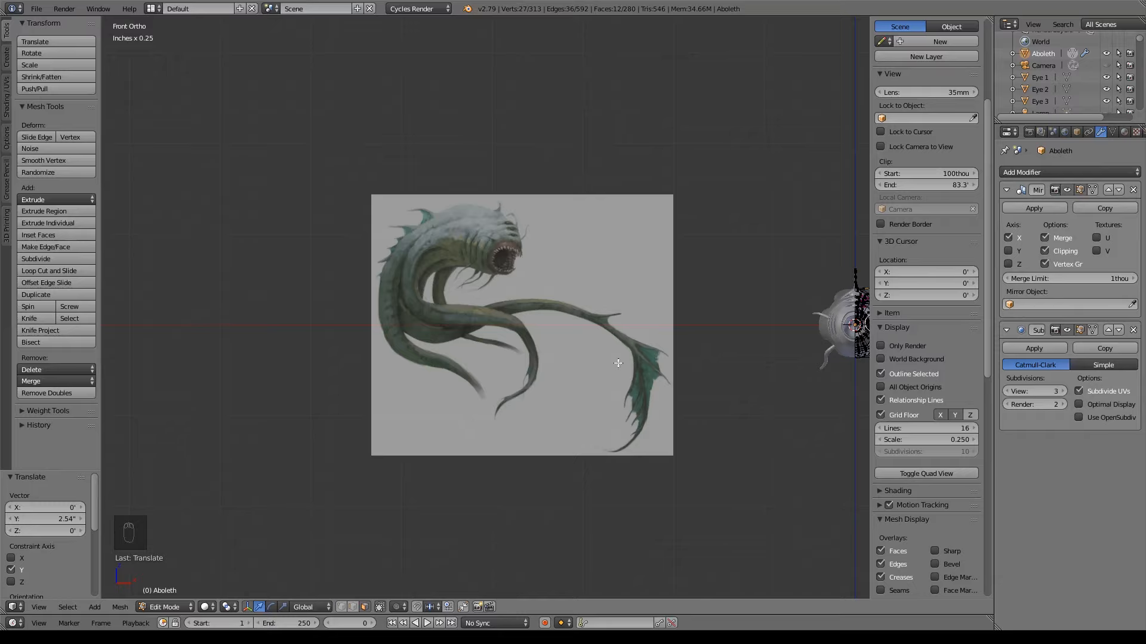
middle_click_drag(618, 363, 525, 382)
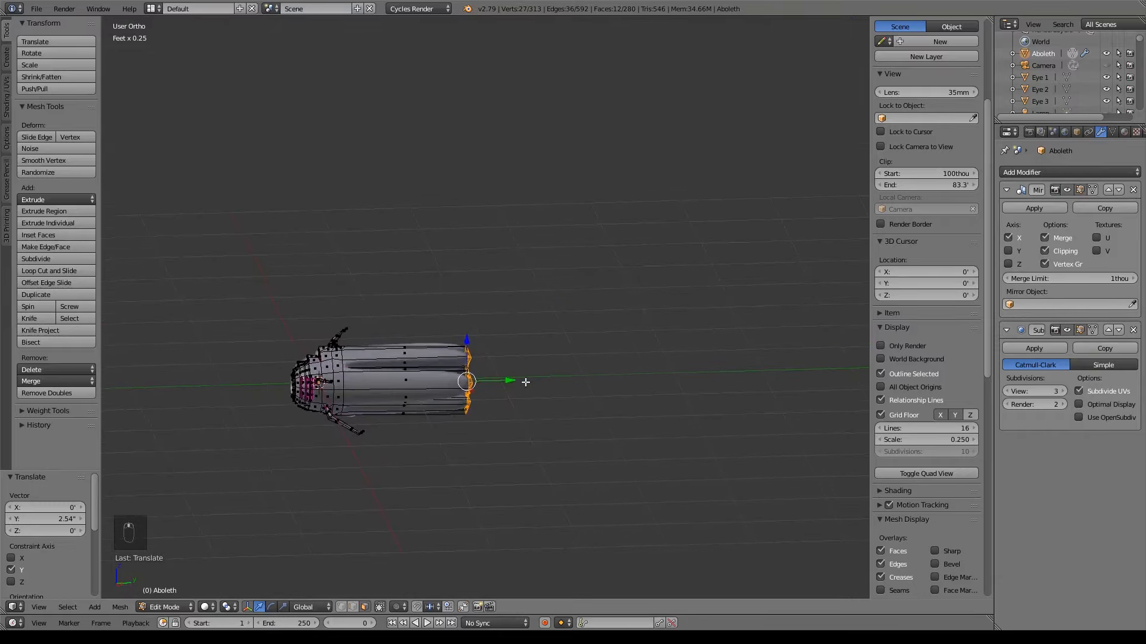
Step: Set the pivot point to Individual Origins with the lobes' end faces selected
key("KP_3")
scroll(621, 355, "up", 6)
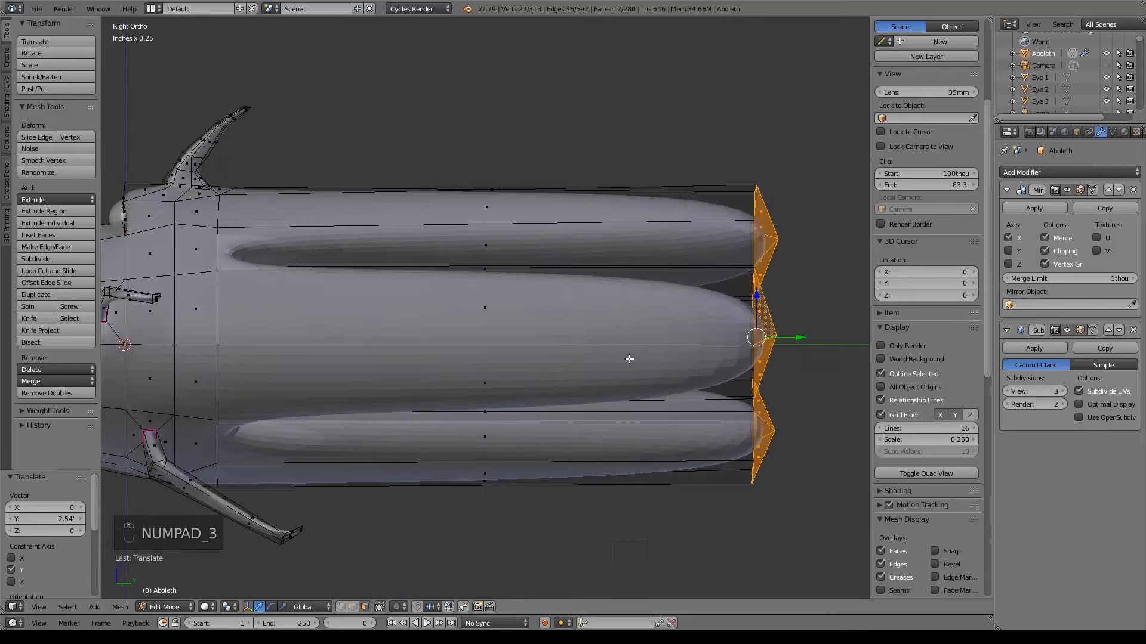
middle_click_drag(629, 358, 699, 376)
left_click(228, 607)
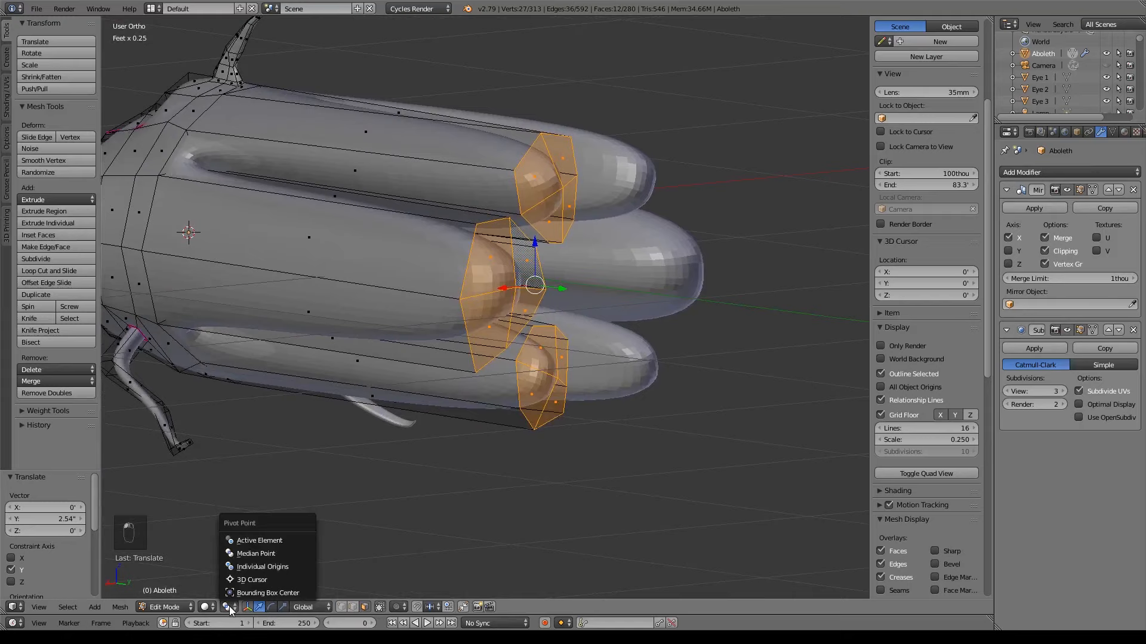
left_click(260, 567)
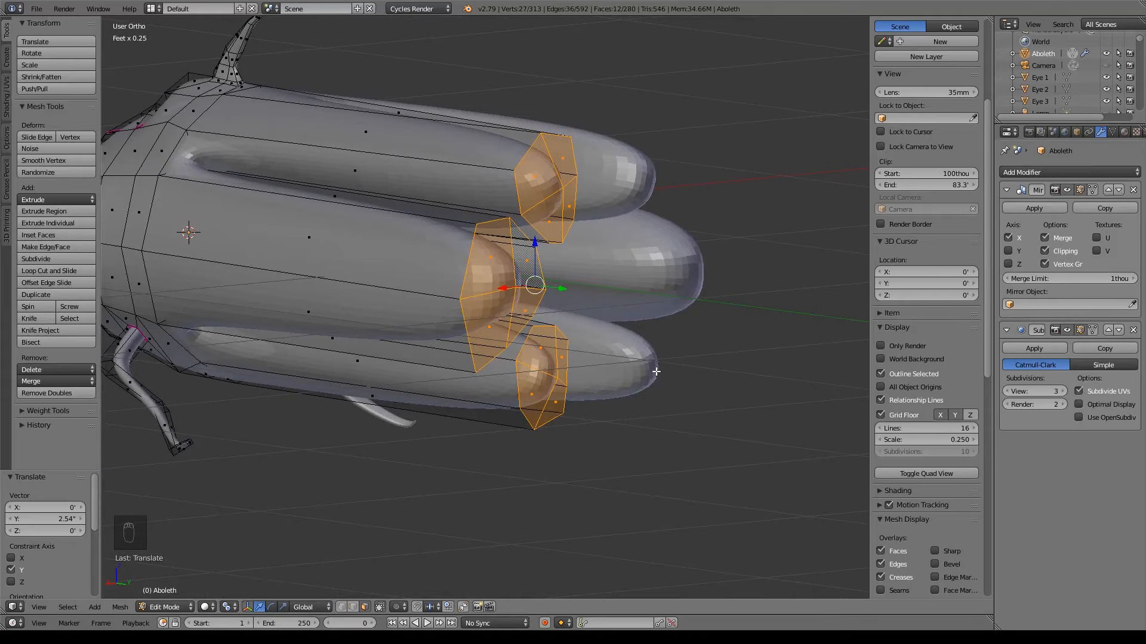
Step: Try scaling the lobes' selected end faces down to about 0.73, and undo the last two changes
key("s")
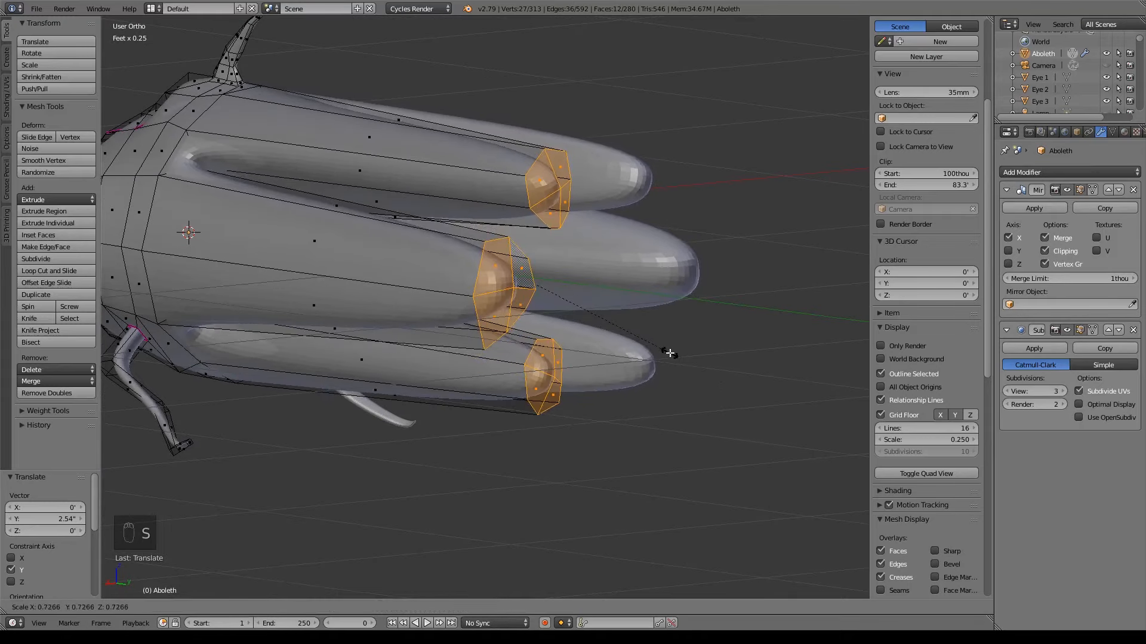
left_click(669, 353)
scroll(660, 384, "down", 5)
scroll(626, 370, "up", 1)
mouse_move(627, 370)
middle_mouse_down()
mouse_move(578, 386)
mouse_move(614, 386)
middle_mouse_up()
key("ctrl+z")
key("ctrl+z")
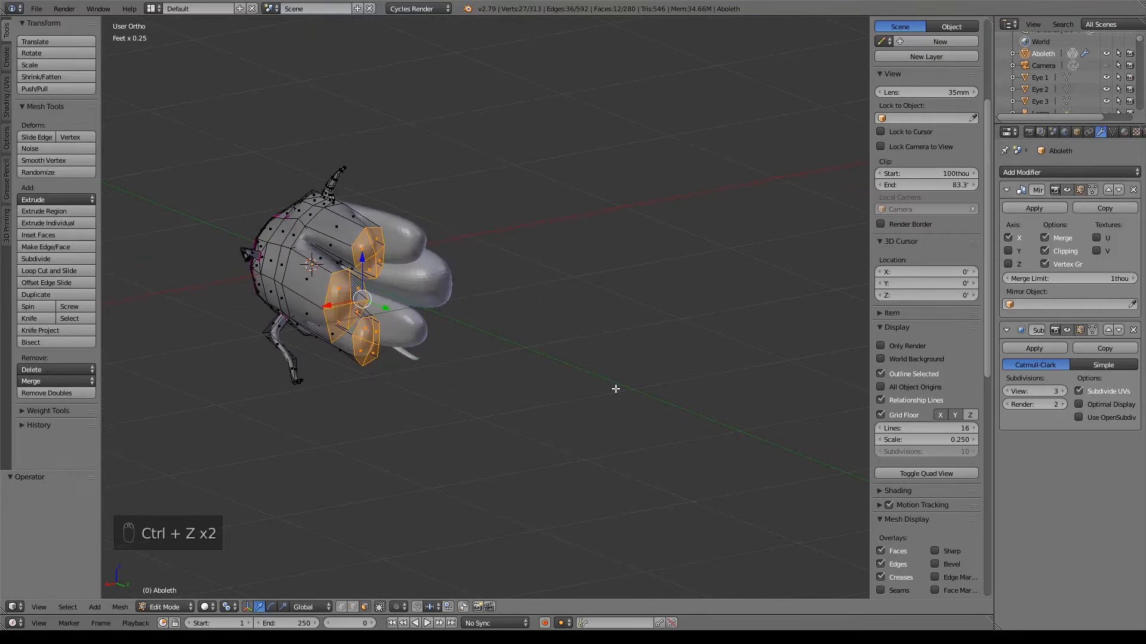
Step: Extrude the three lobes' end faces along Y, taper them to about 0.68, and extend them another 1.17 inches along Y
key("e")
left_click_drag(384, 309, 415, 349)
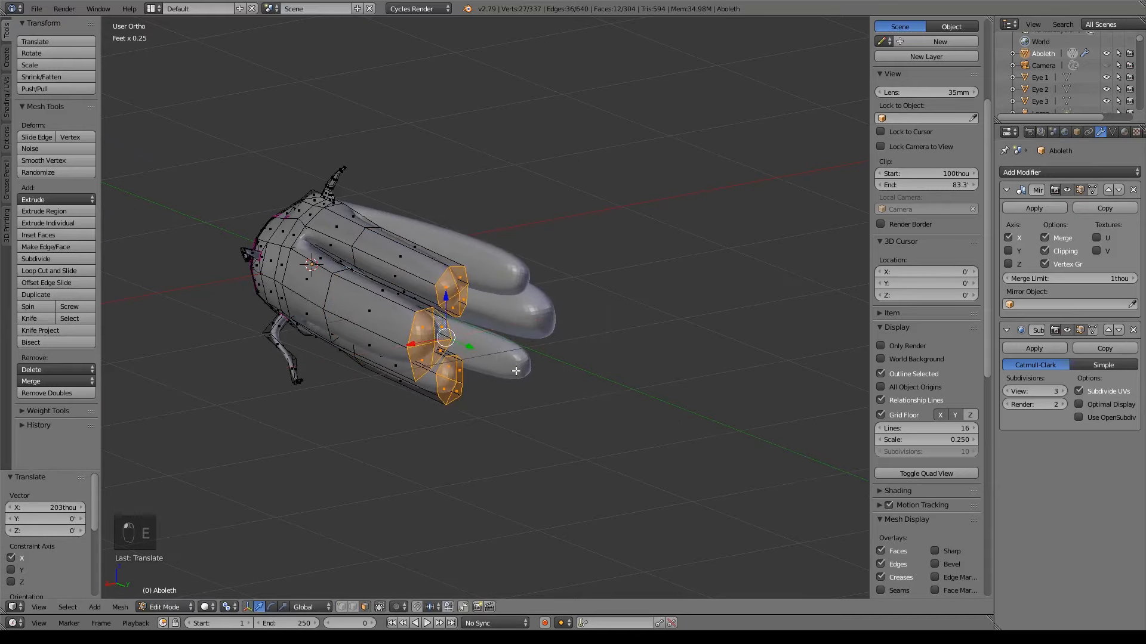
scroll(633, 458, "down", 1)
key("s")
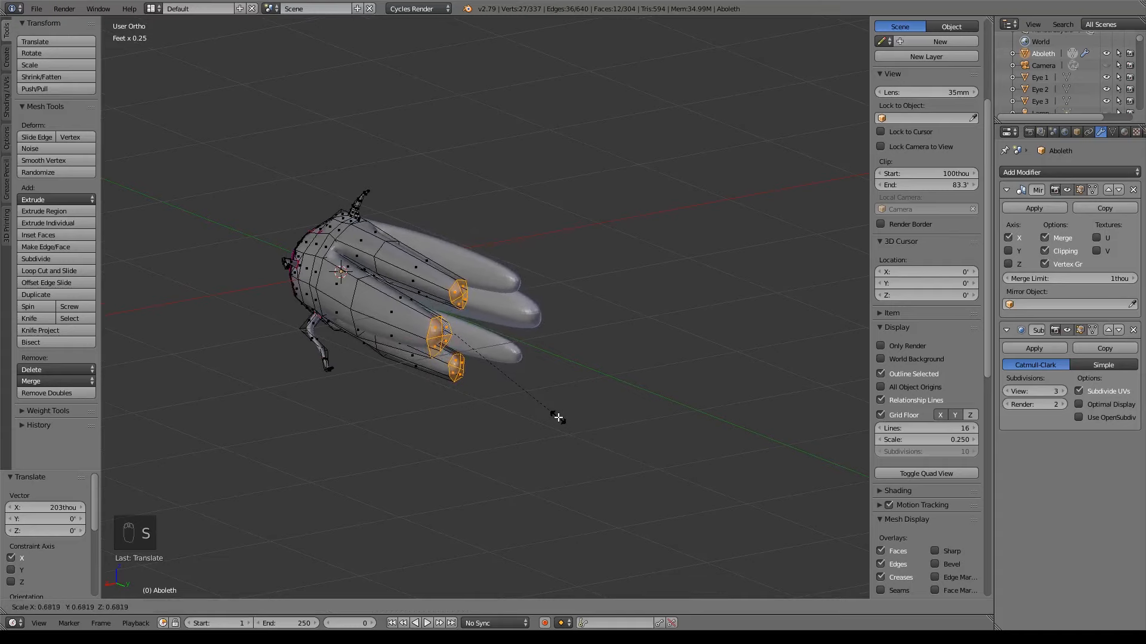
left_click(558, 418)
left_click_drag(475, 342, 513, 358)
Step: In back view with vertex selection active, move the middle lobe's lower tip vertex about 38 thou inward and 64 thou down
middle_click_drag(513, 359, 577, 434)
key("ctrl+KP_1")
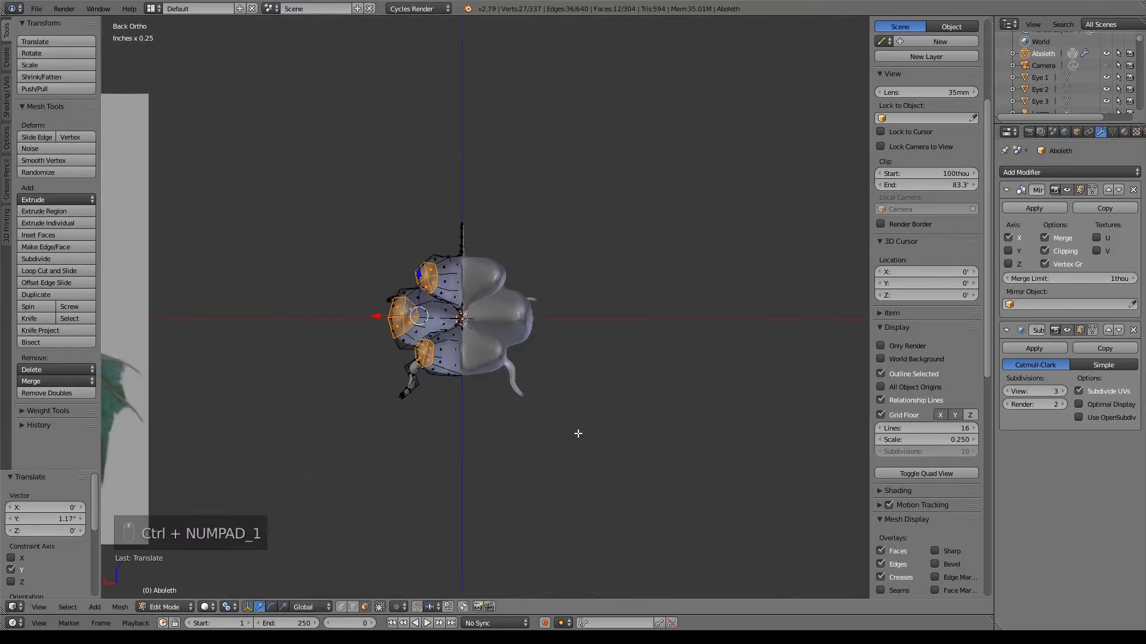
scroll(578, 433, "up", 6)
middle_click_drag(620, 445, 634, 397, "shift")
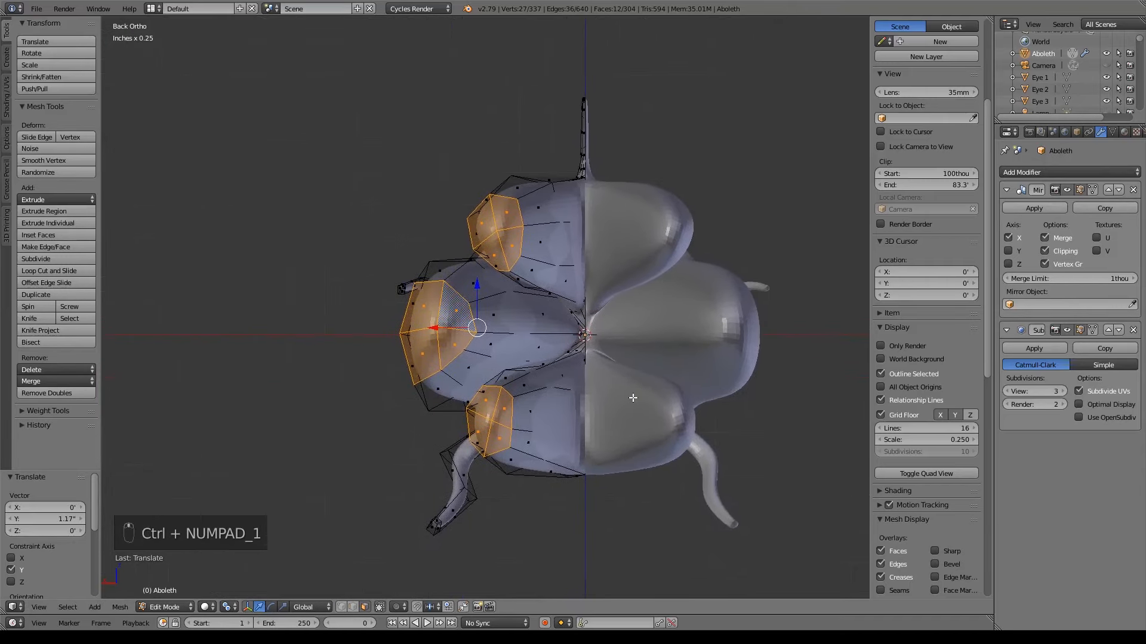
scroll(483, 435, "up", 4)
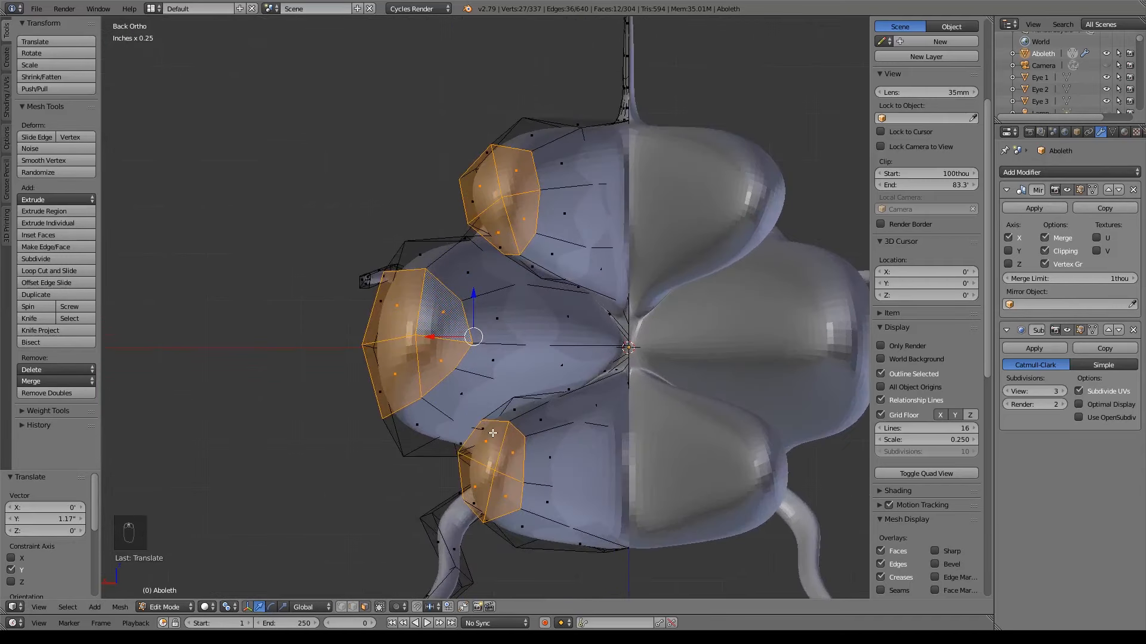
left_click(344, 609)
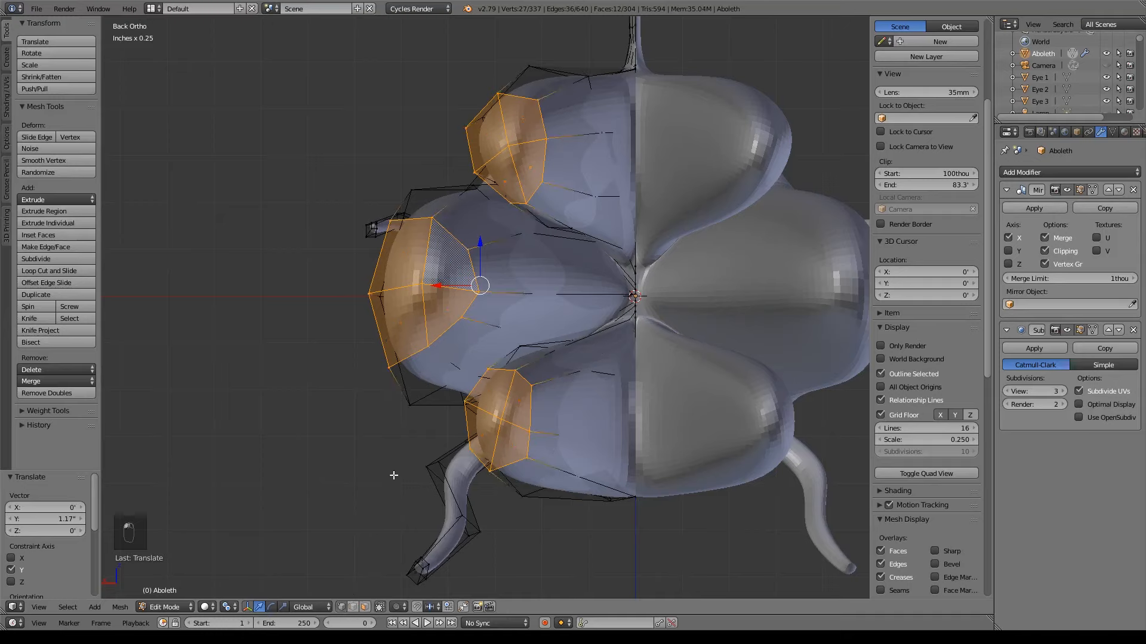
right_click(388, 362)
right_click(428, 344)
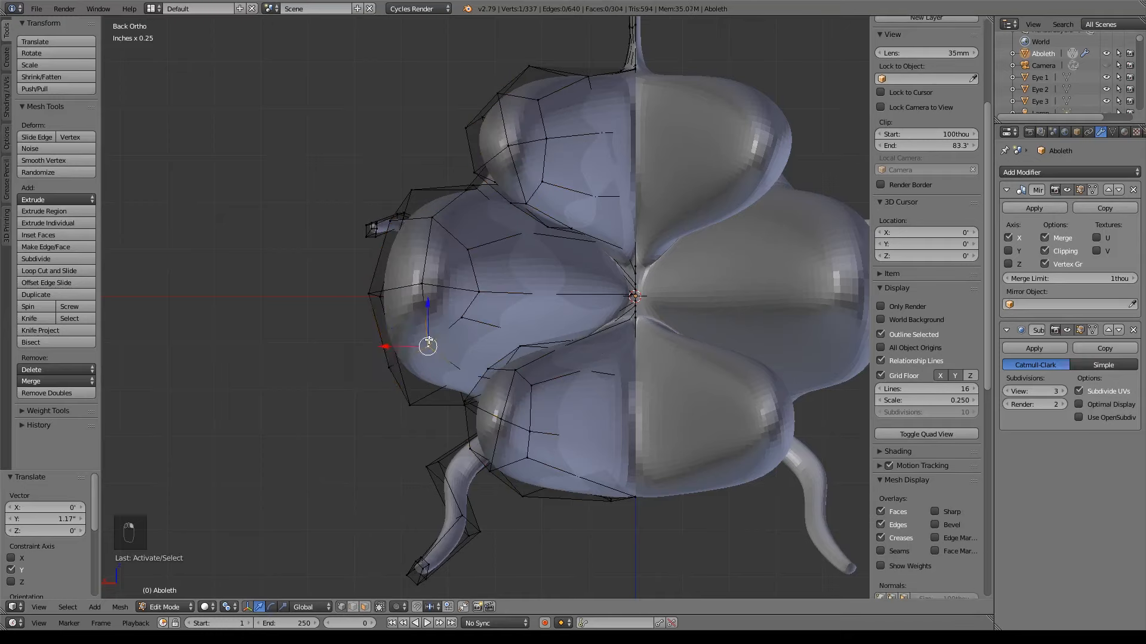
key("g")
left_click(436, 352)
Step: Lower the middle lobe's inner tip vertex and raise its lower outer tip vertex about 67 thou to round the end
right_click(467, 317)
key("g")
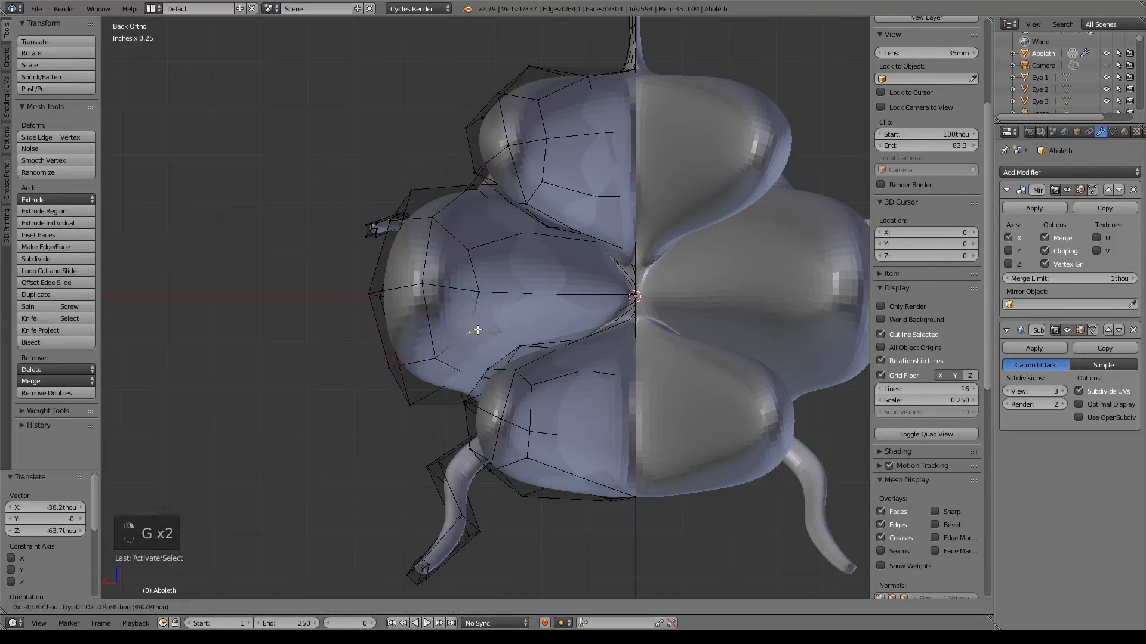
left_click(475, 331)
right_click(381, 347)
key("g")
left_click(379, 335)
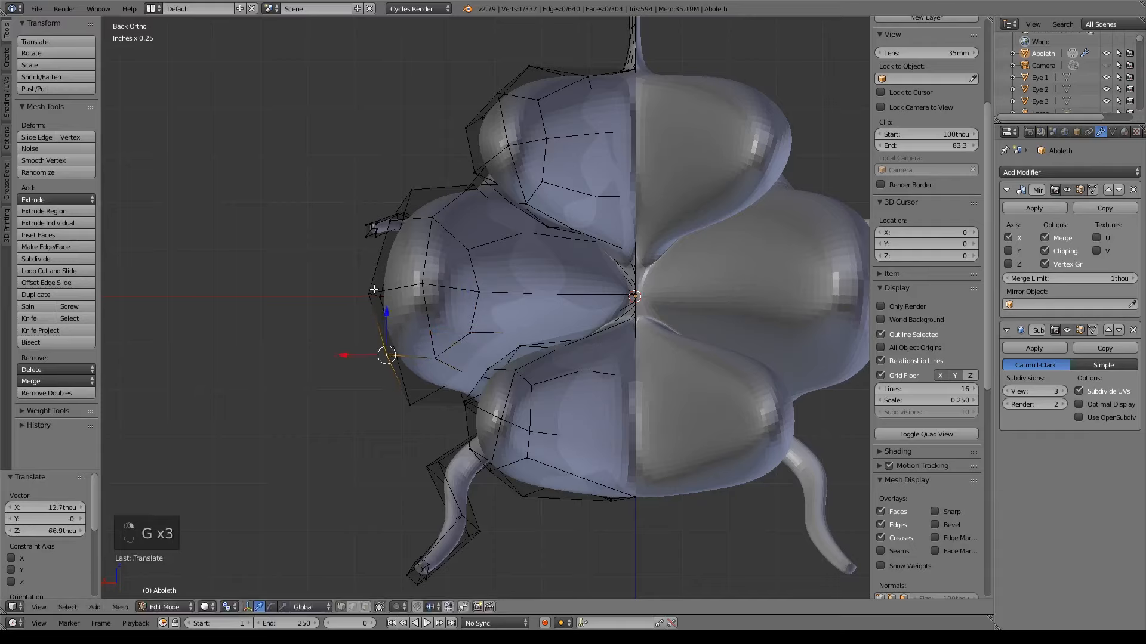
Step: Round the middle lobe by nudging its upper outer and upper inner vertices and raising its lower outer corner vertex about 105 thou
right_click(400, 222)
key("g")
left_click(412, 225)
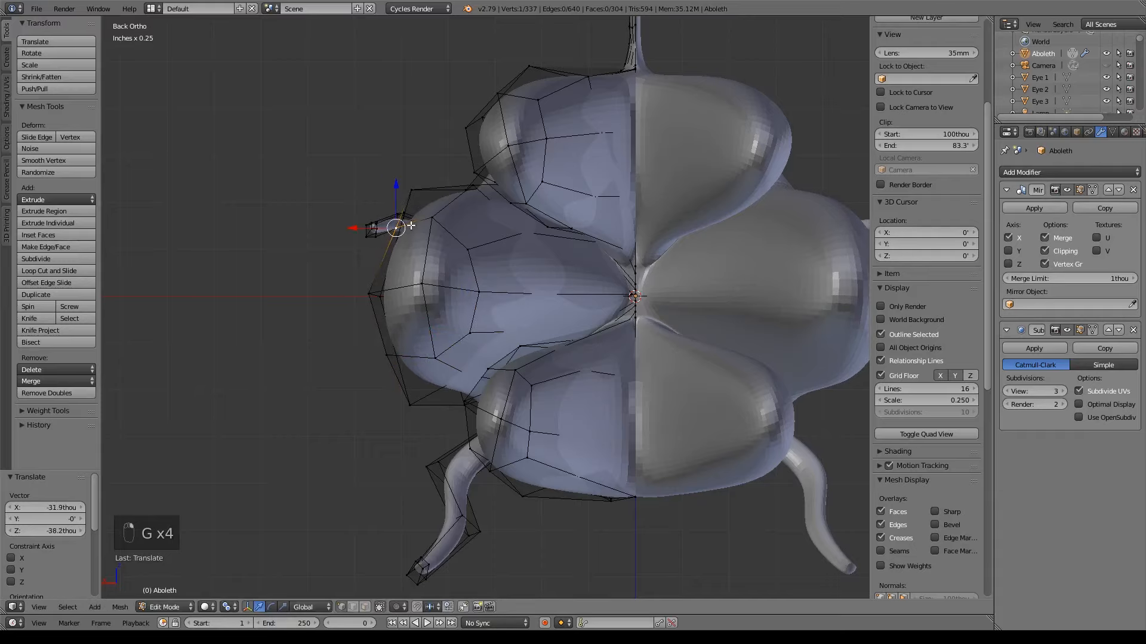
right_click(471, 244)
key("g")
left_click(479, 244)
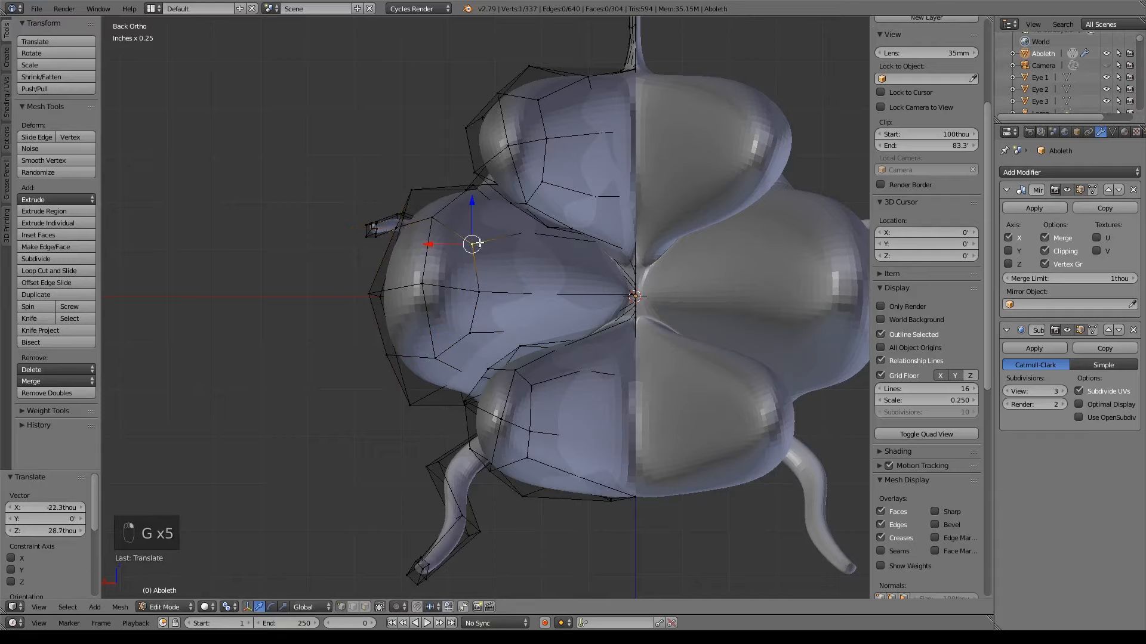
right_click(400, 404)
key("g")
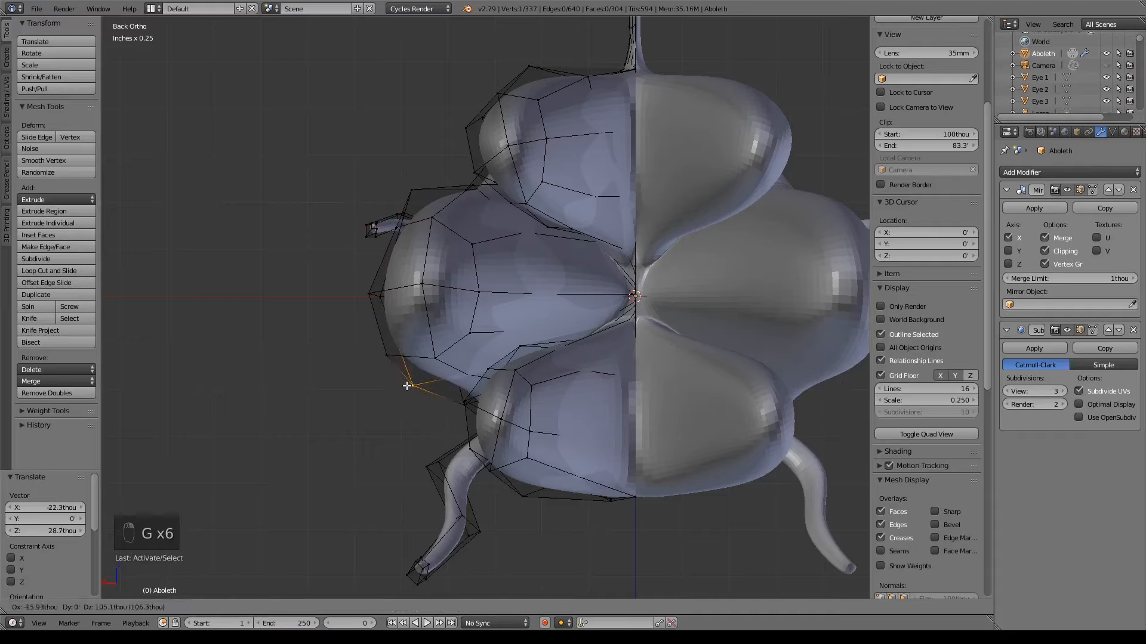
left_click(407, 387)
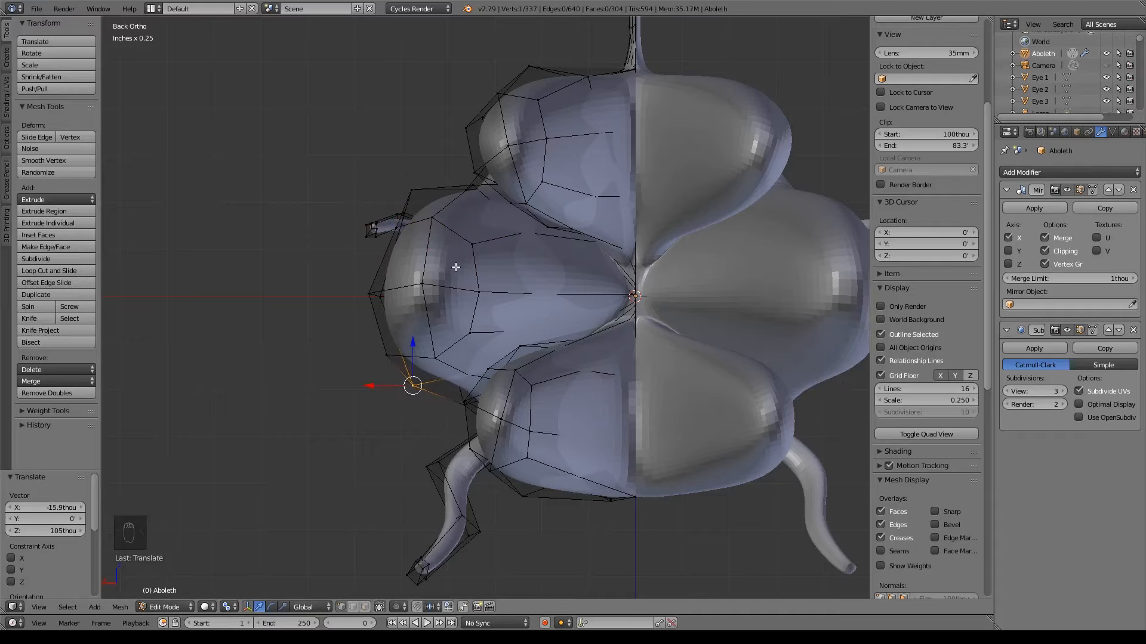
Step: Select the four vertices running lengthwise along the middle lobe's outer side and move them along X
middle_click_drag(452, 267, 490, 313)
right_click(350, 309)
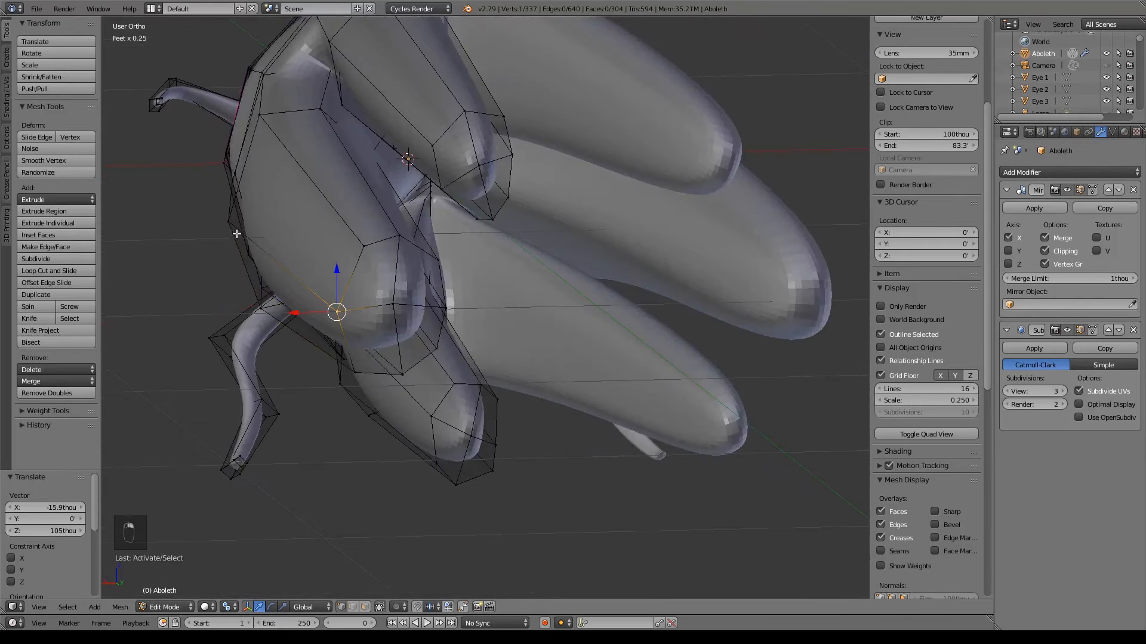
right_click(234, 227, "shift")
right_click(231, 173, "shift")
middle_click_drag(246, 226, 276, 229)
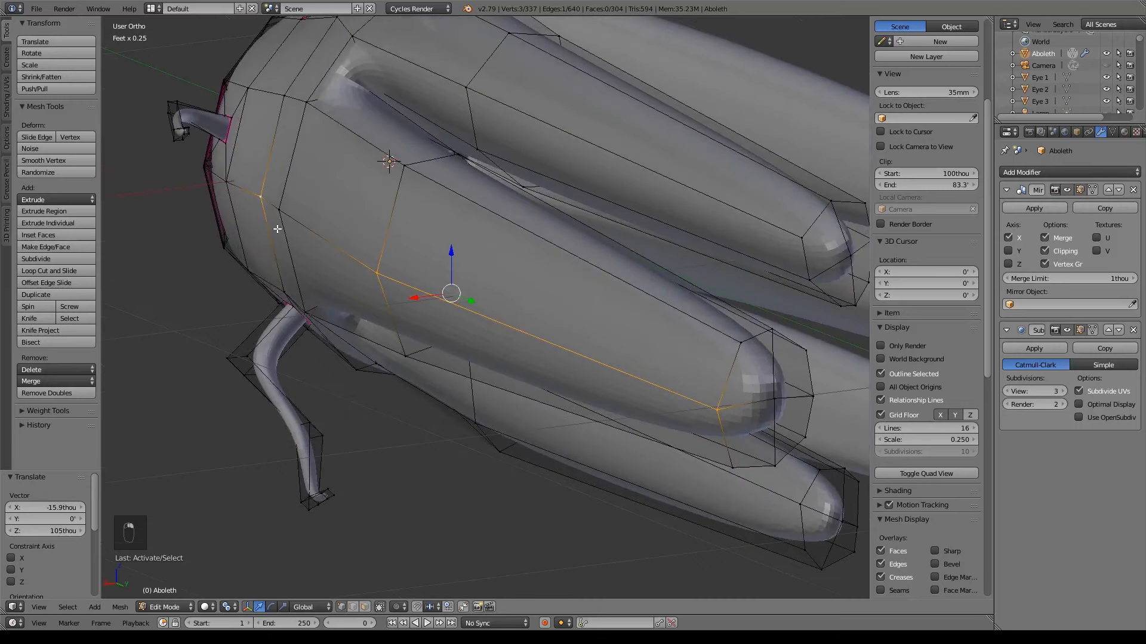
right_click(281, 212, "shift")
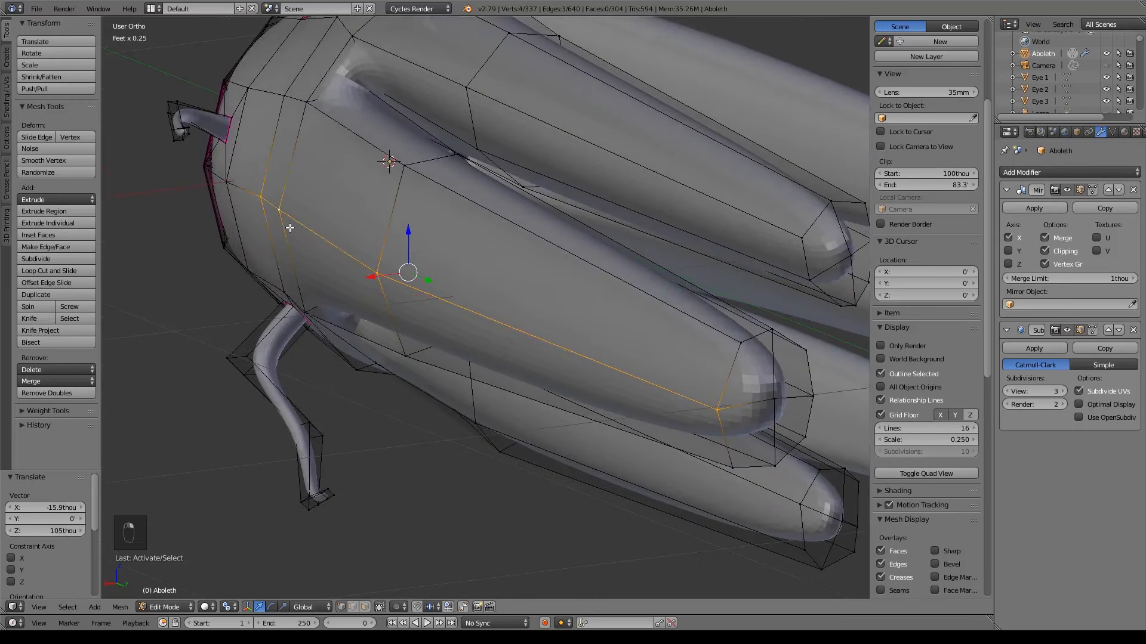
key("g")
key("x")
left_click(358, 279)
Step: Raise the vertex on the body's upper edge, between the rear eye and the dorsal fin, 45.4 thou along Z
mouse_move(478, 304)
middle_mouse_down()
mouse_move(502, 322)
mouse_move(483, 282)
mouse_move(503, 289)
mouse_move(442, 260)
mouse_move(499, 298)
middle_mouse_up()
right_click(430, 232)
right_click(452, 259)
left_click_drag(449, 226, 446, 221)
middle_click_drag(446, 221, 735, 226)
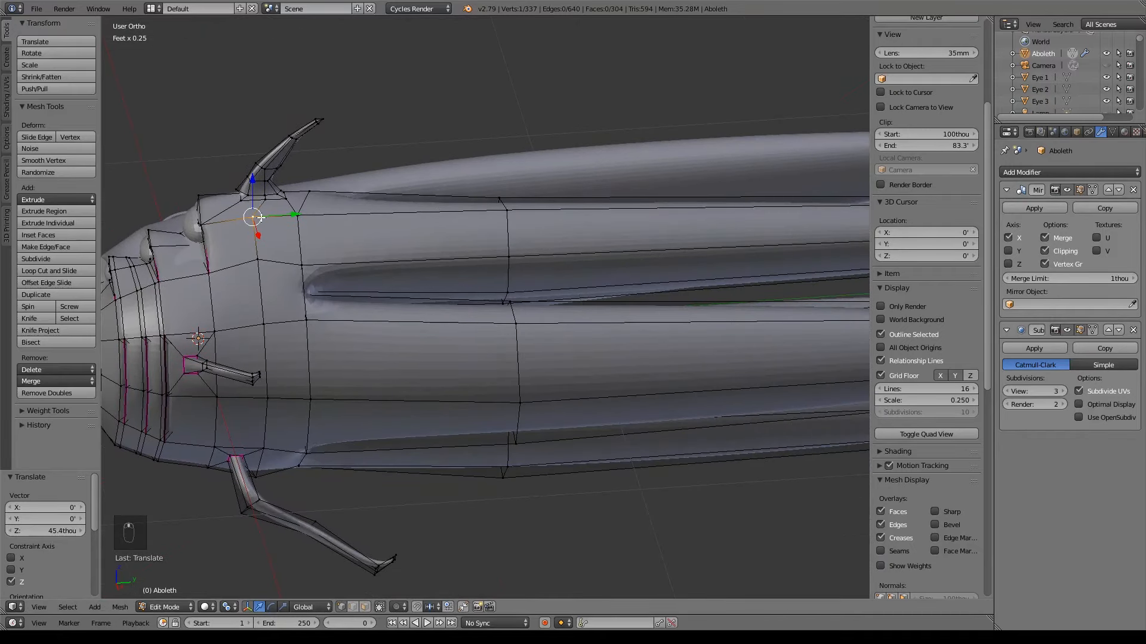
Step: Find the upper lobe's inner base vertex in wireframe and move it toward the mirror plane, −130 thou plus another −11.1 thou along X
middle_click_drag(546, 387, 363, 366)
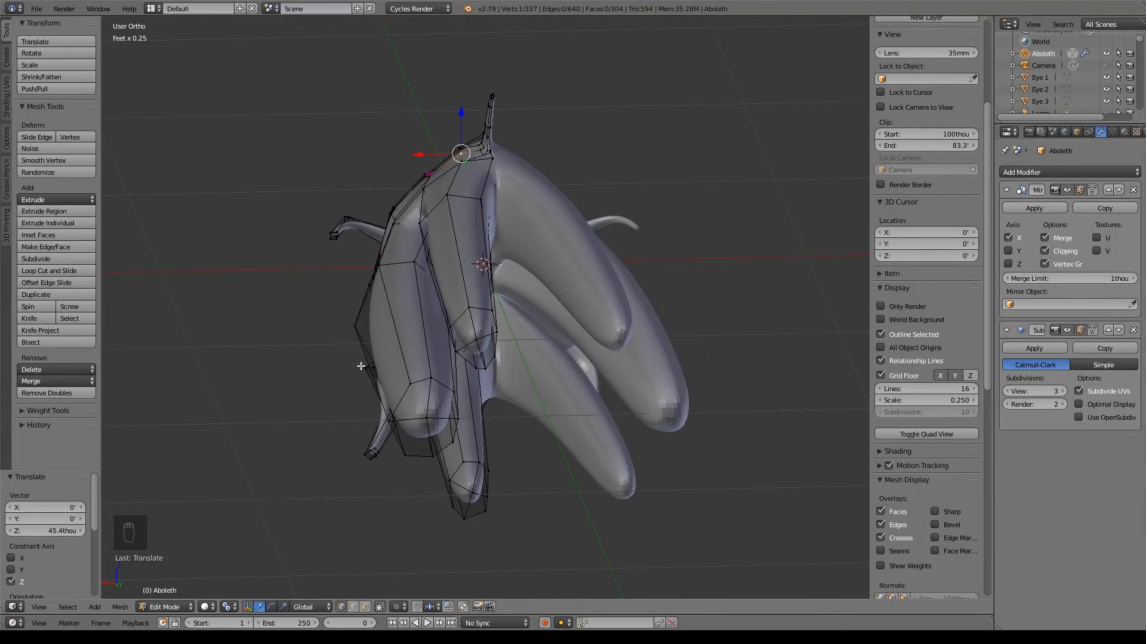
mouse_move(476, 323)
middle_mouse_down()
mouse_move(489, 334)
mouse_move(495, 320)
middle_mouse_up()
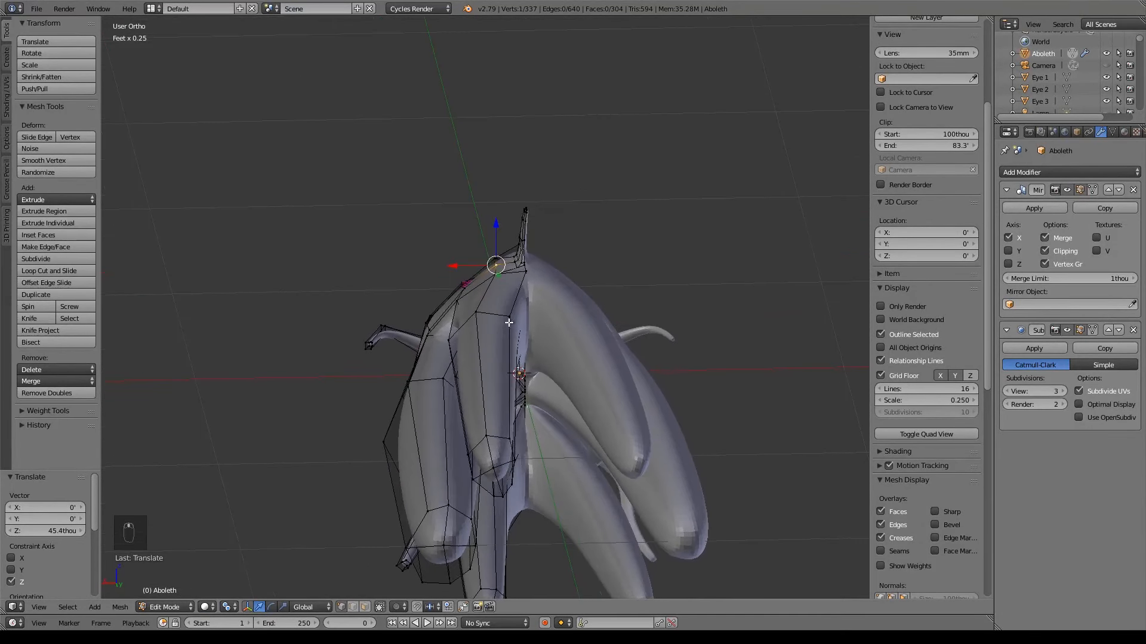
right_click(494, 321)
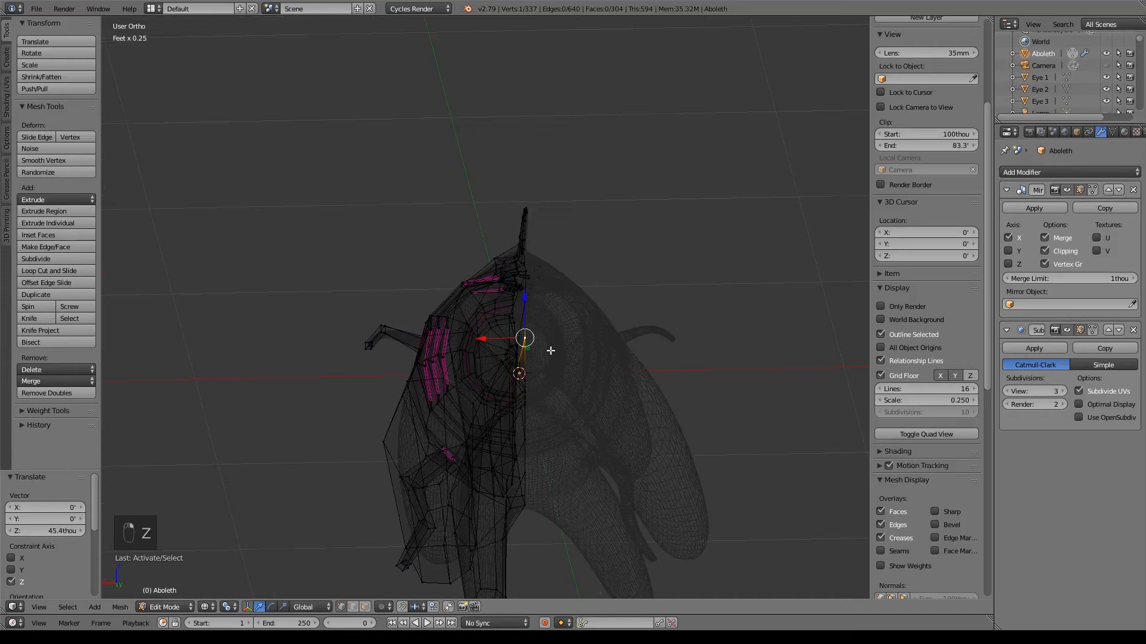
key("z")
scroll(544, 362, "up", 6)
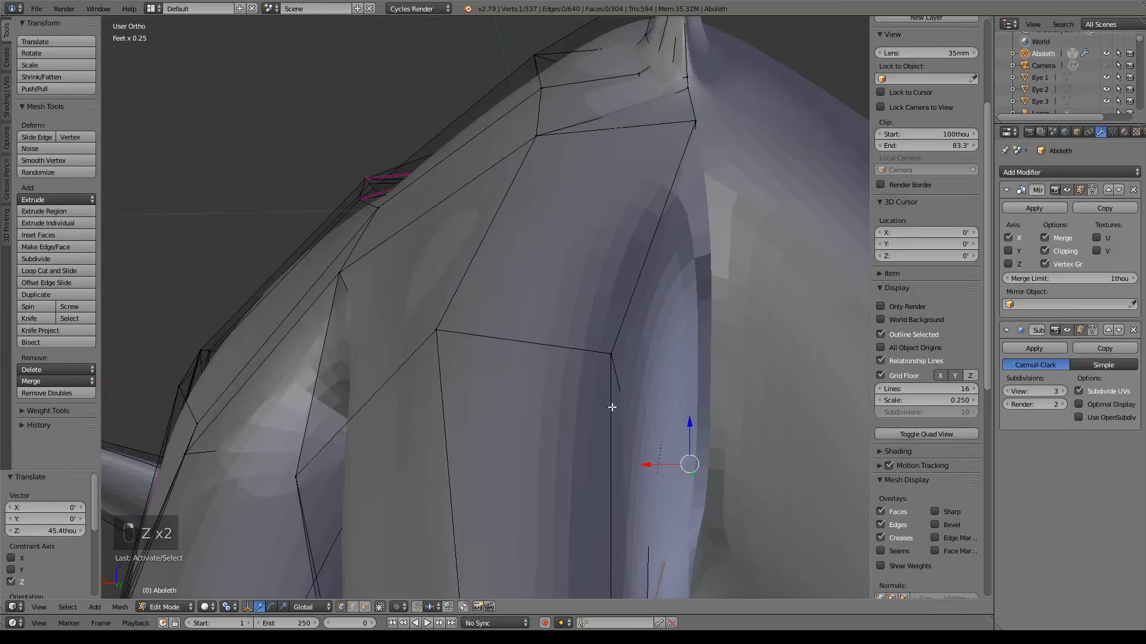
key("z")
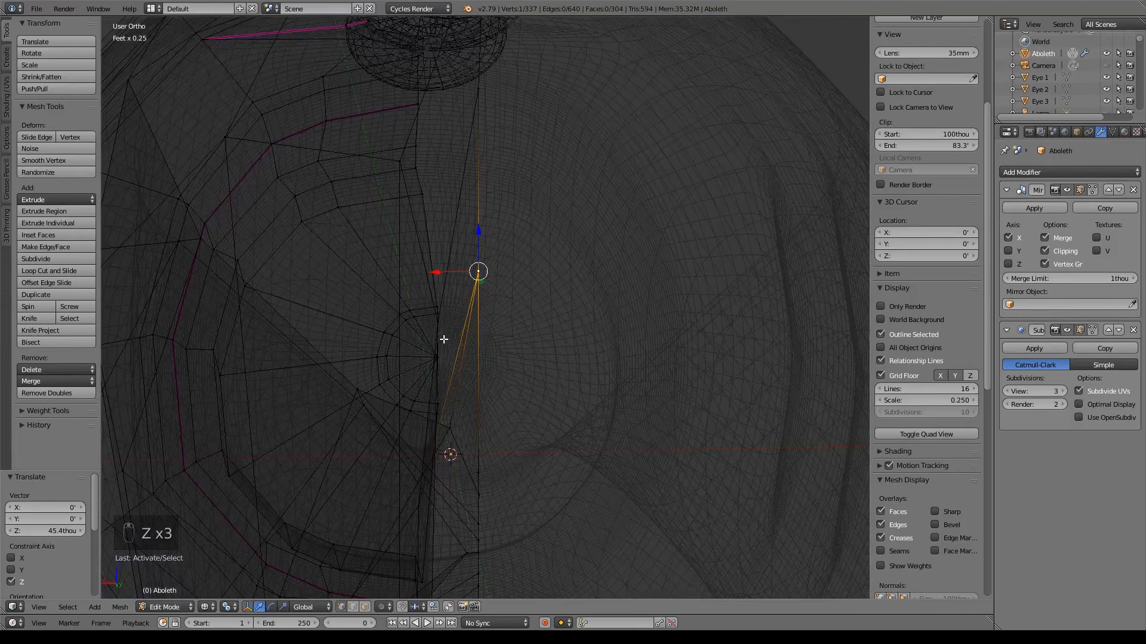
middle_click_drag(475, 329, 463, 327)
right_click(456, 323)
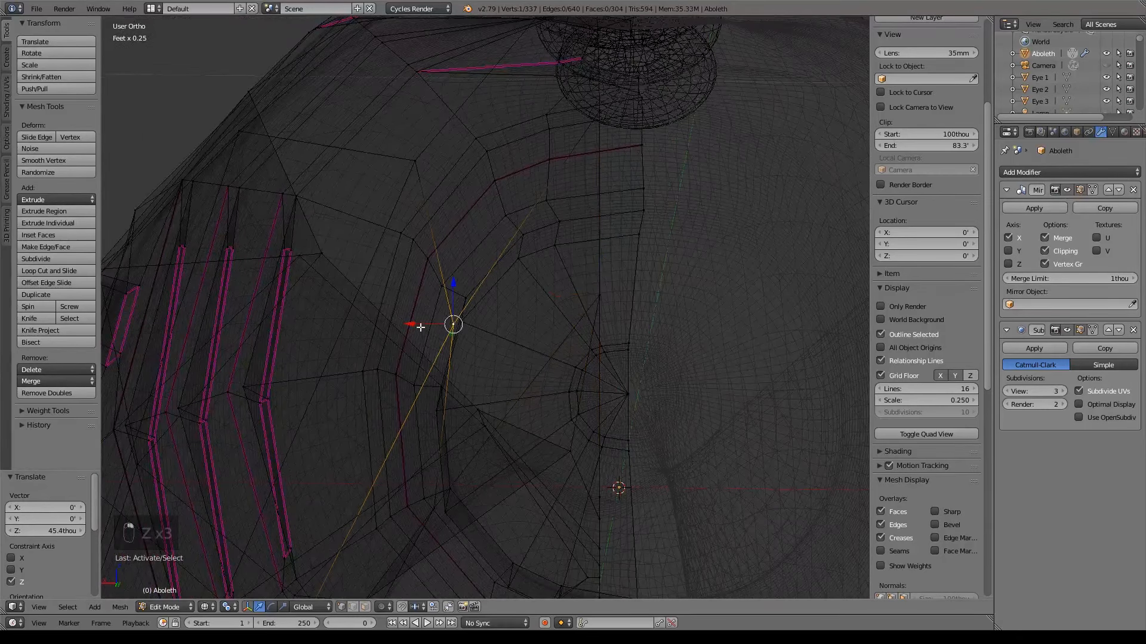
left_click_drag(417, 326, 486, 340)
key("z")
mouse_move(596, 335)
middle_mouse_down()
mouse_move(629, 343)
mouse_move(604, 343)
mouse_move(614, 340)
mouse_move(586, 311)
middle_mouse_up()
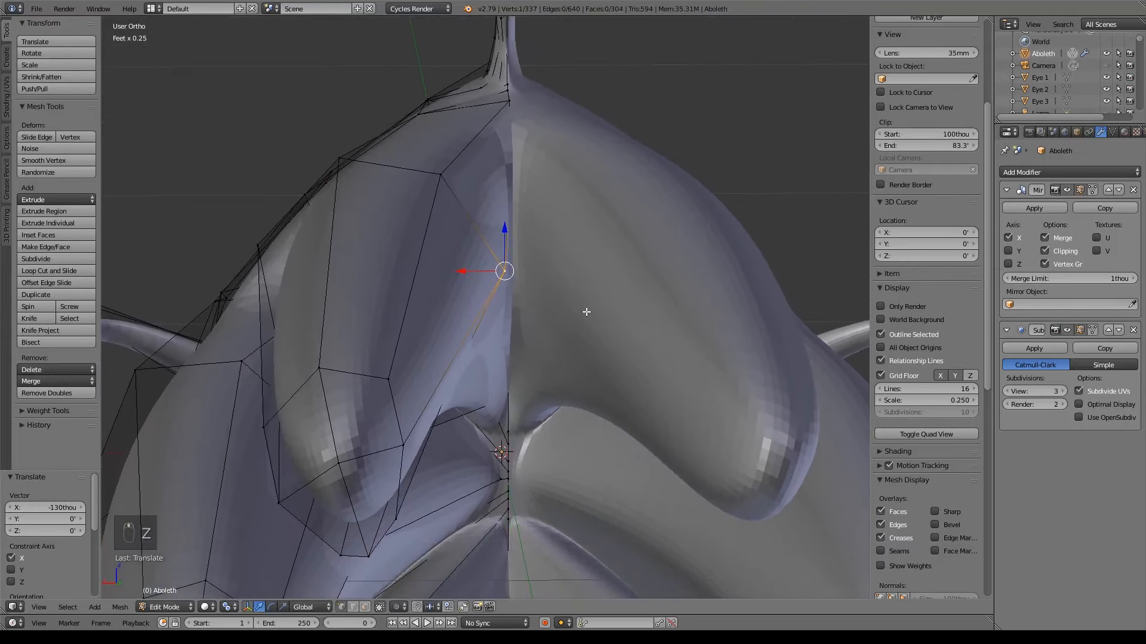
left_click_drag(489, 278, 469, 277)
Step: Using wireframe display, move the upper lobe's upper inner vertex by about −51.5 thou in X, 5.4 thou in Y and −29.2 thou in Z
key("z")
right_click(449, 181)
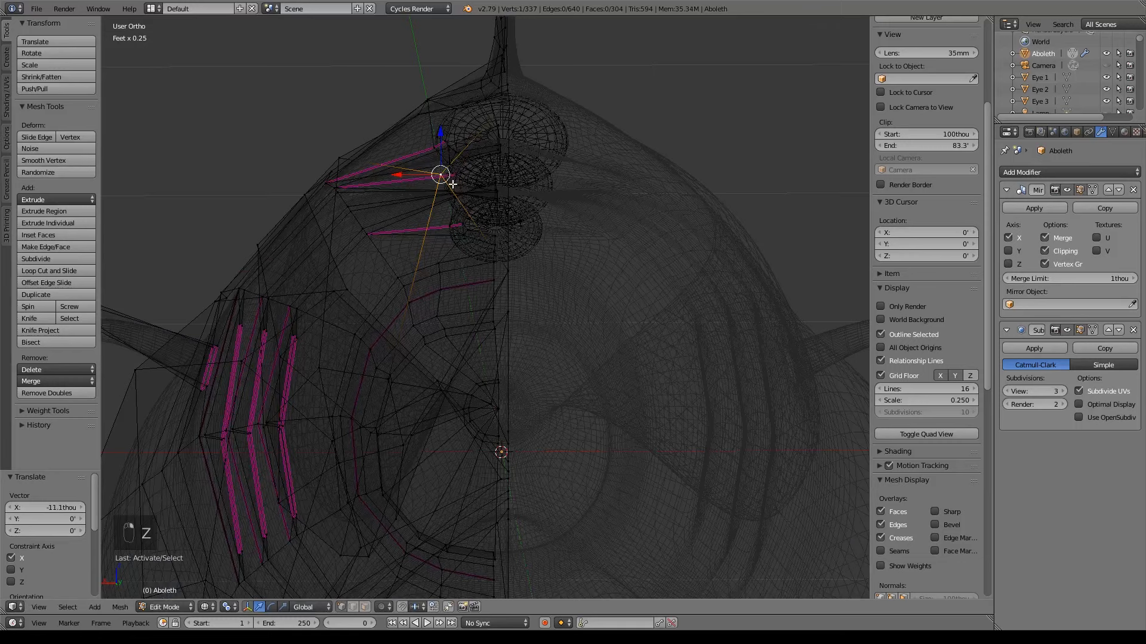
key("g")
left_click(470, 194)
key("z")
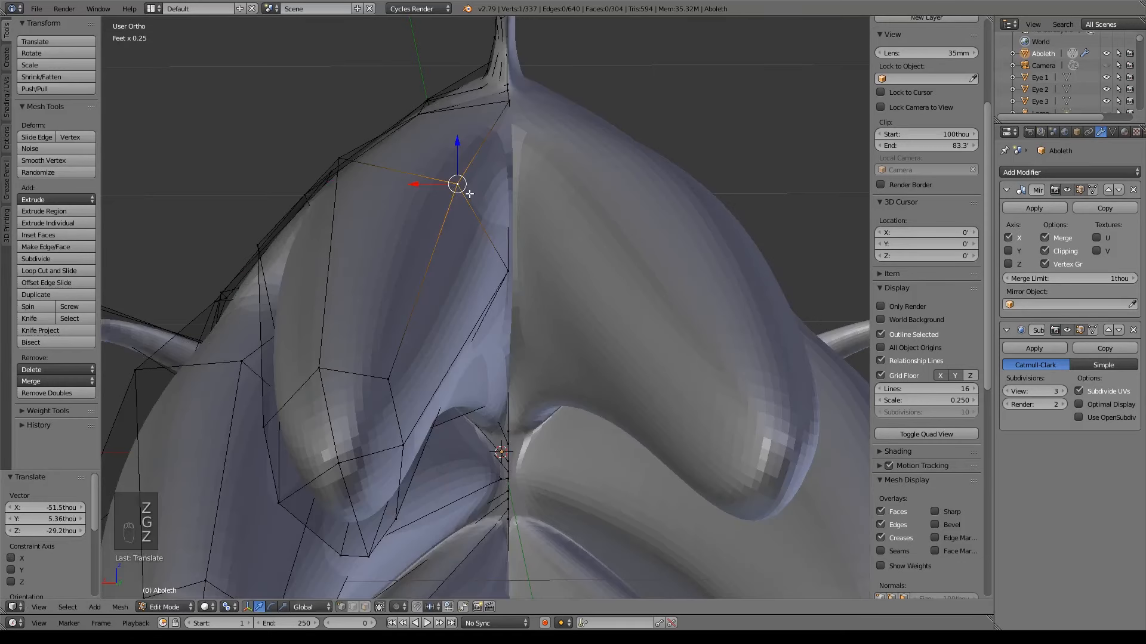
Step: Move the upper lobe's lower inner vertex −53.1 thou along X toward the mirror plane
scroll(495, 281, "down", 2)
middle_click_drag(521, 364, 549, 280, "shift")
right_click(450, 277)
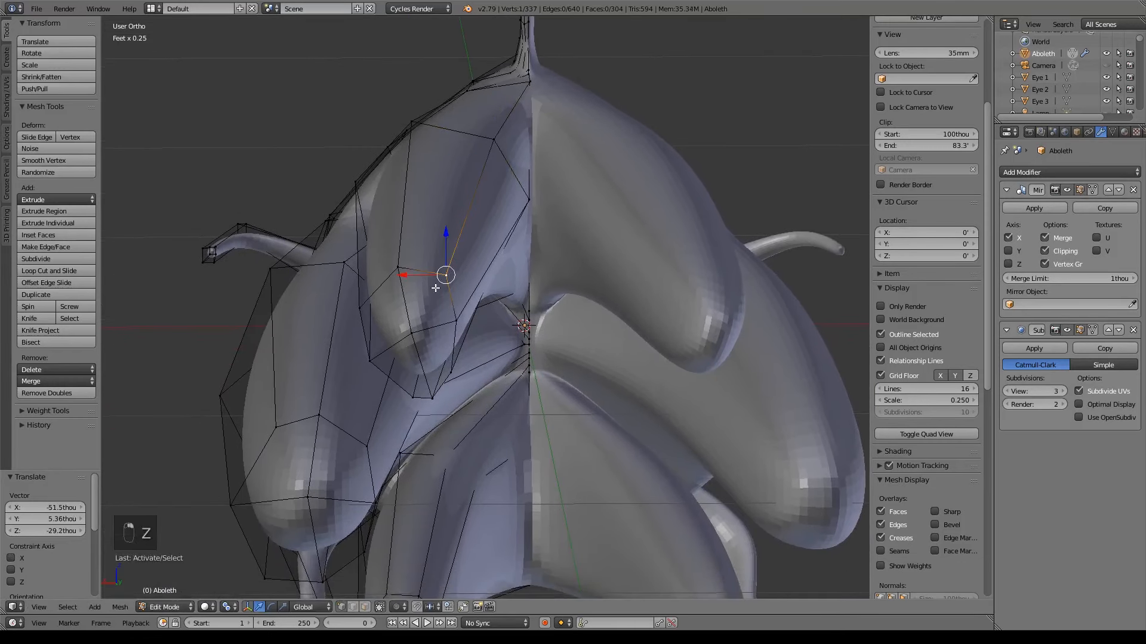
middle_click_drag(435, 288, 508, 258)
right_click(474, 184)
key("g")
key("x")
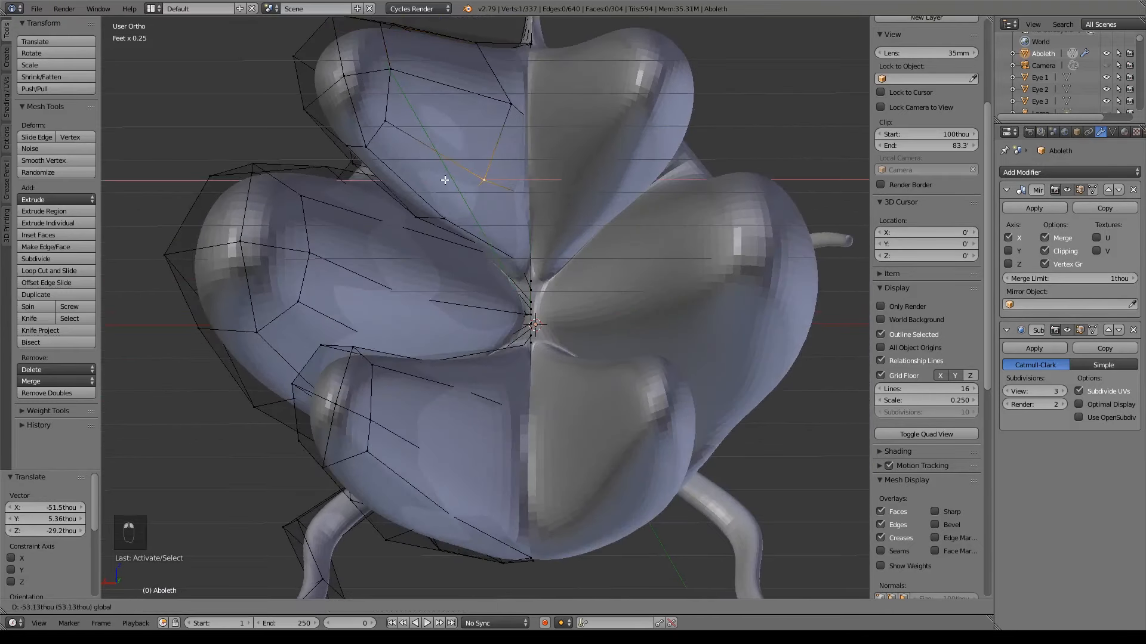
left_click(445, 180)
Step: Shift the upper lobe's underside vertex about −81 thou along X and its inner side vertex −18.7 thou along X
middle_click_drag(445, 180, 531, 245)
right_click(447, 218)
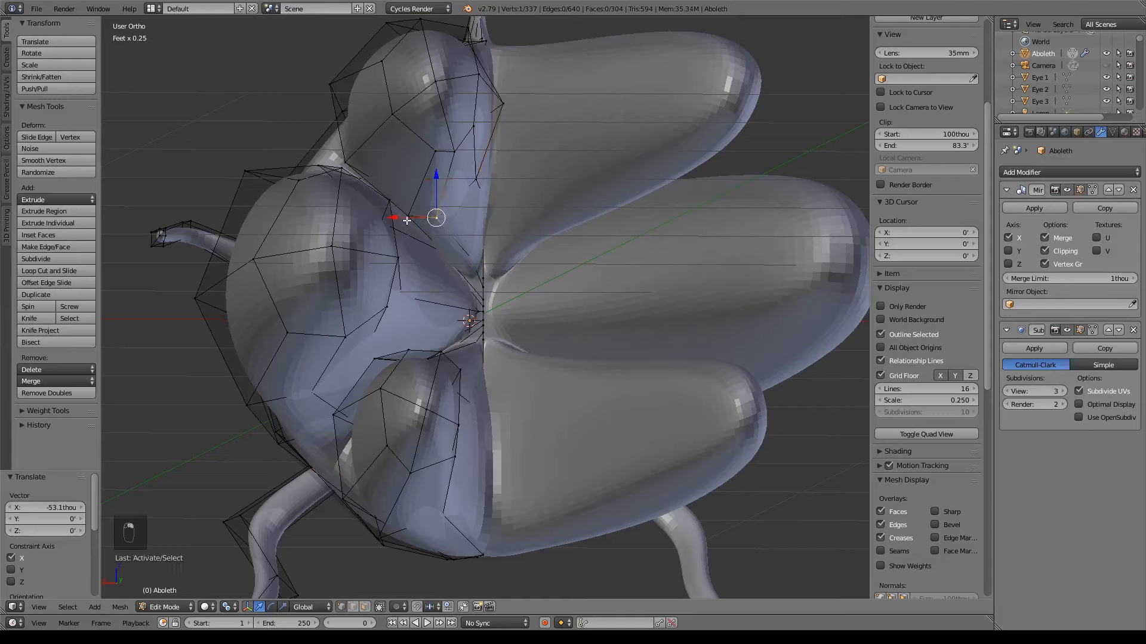
key("g")
key("x")
left_click(421, 218)
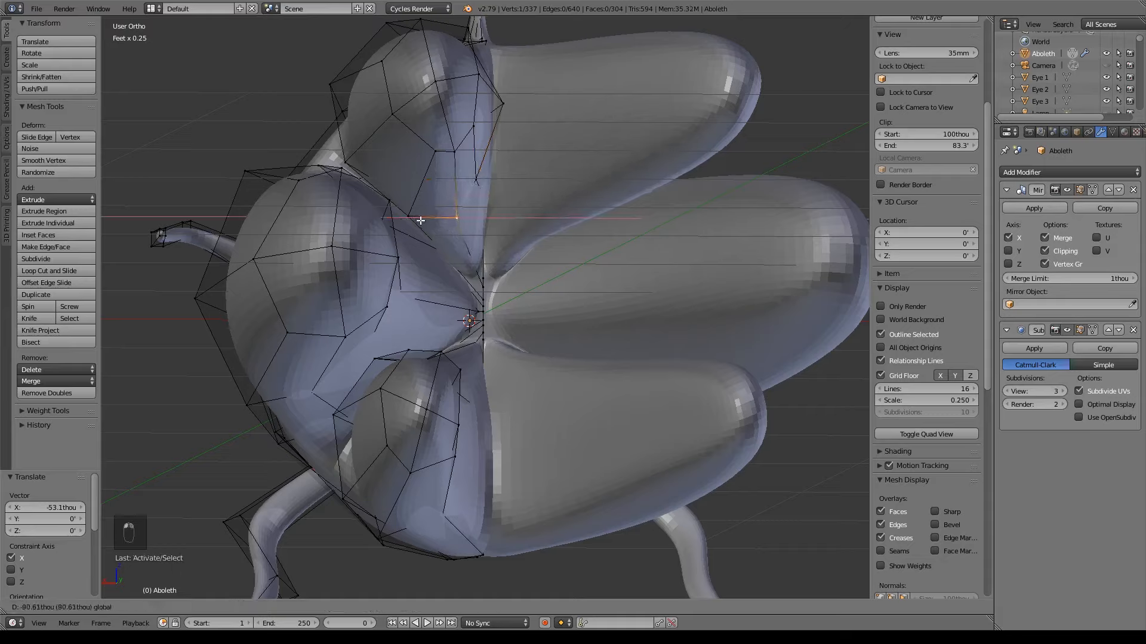
right_click(476, 176)
key("g")
key("x")
left_click(438, 183)
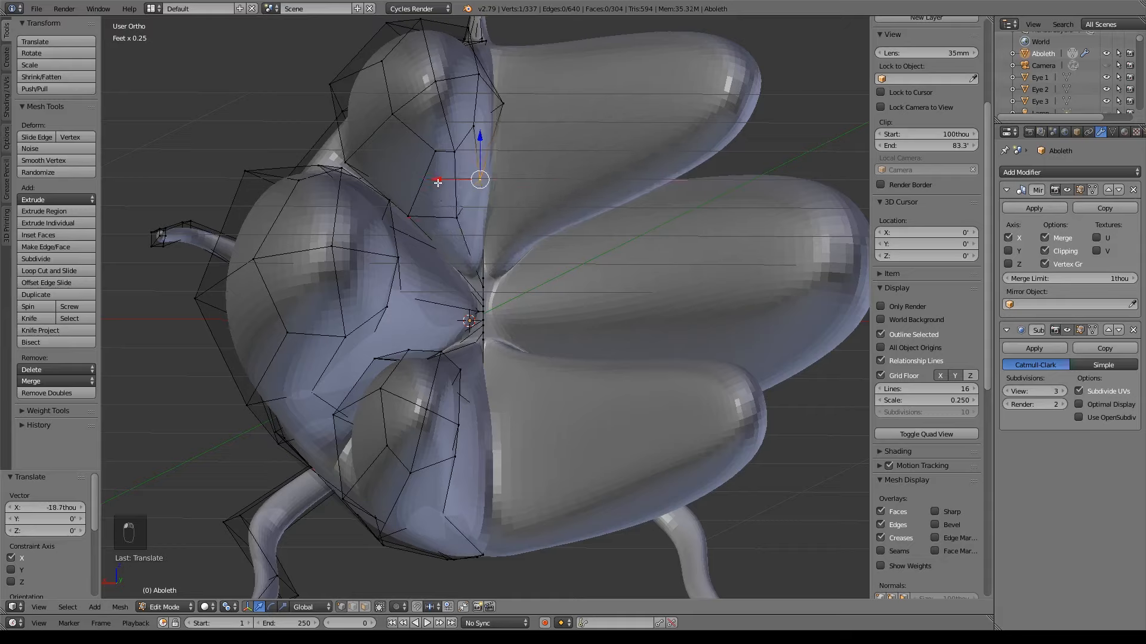
Step: Raise the upper lobe's underside vertex near the mirror plane 95.6 thou along Z
right_click(421, 224)
middle_click_drag(374, 226, 454, 271)
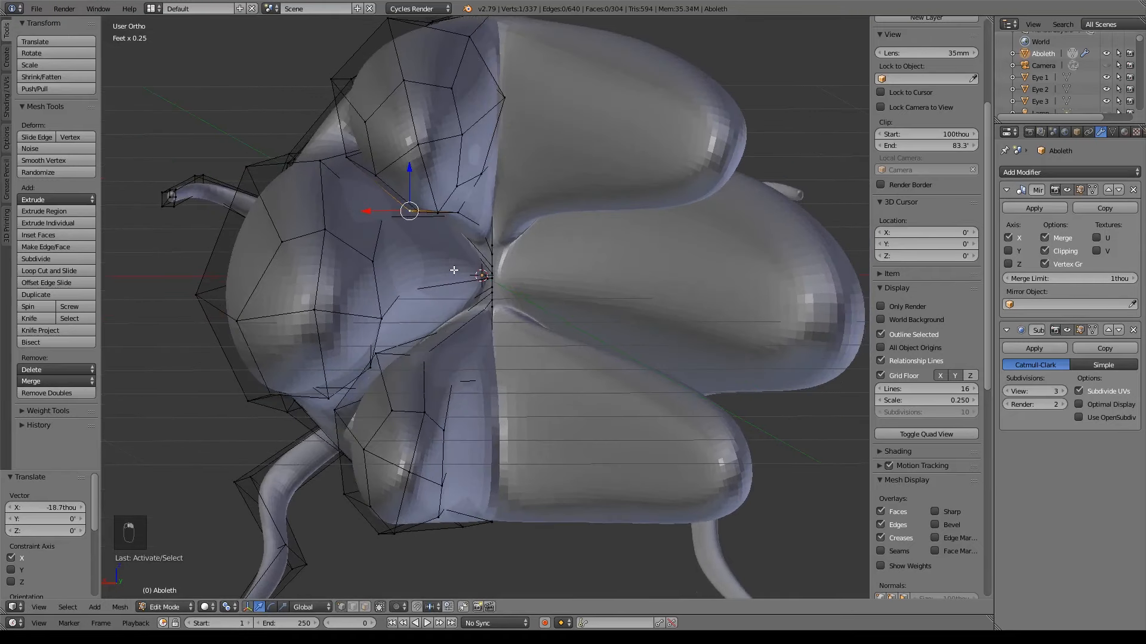
key("g")
key("z")
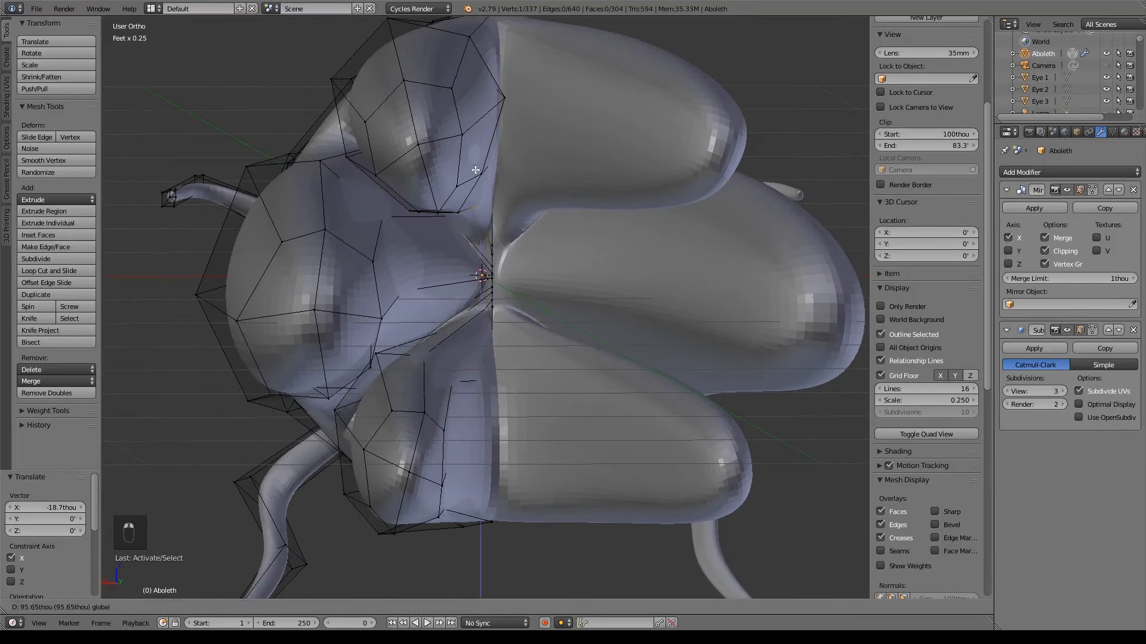
left_click(475, 170)
Step: Shift the lower lobe's two inner side vertices −47.9 thou along X, and move the lower one slightly back outward along X
middle_click_drag(508, 328, 504, 261, "shift")
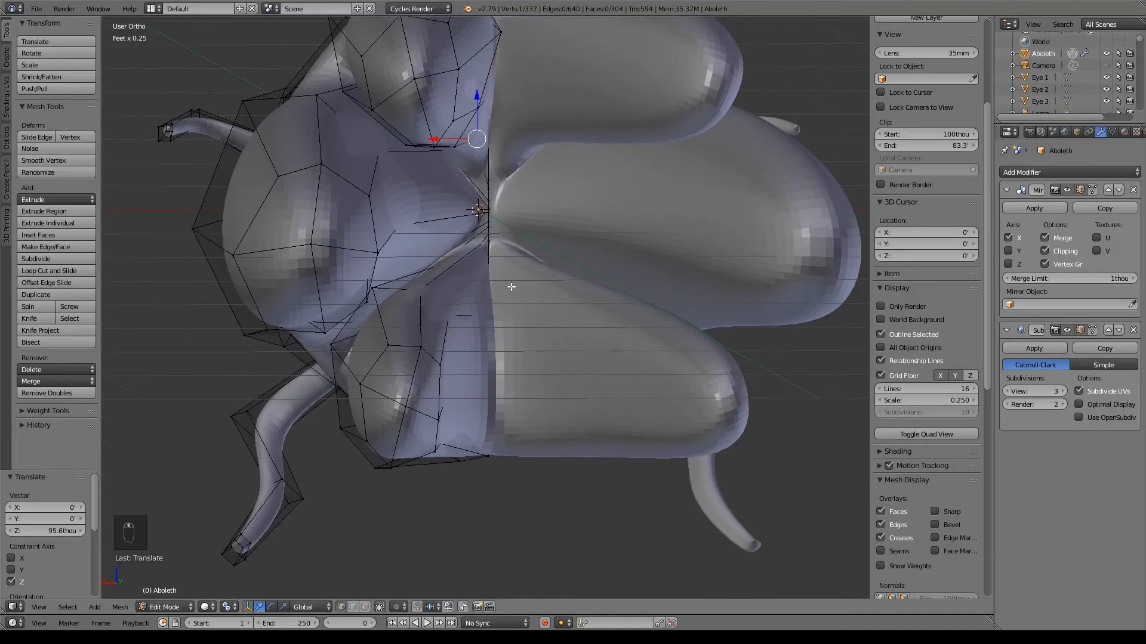
middle_click_drag(514, 300, 506, 224, "shift")
right_click(450, 250)
right_click(447, 294, "shift")
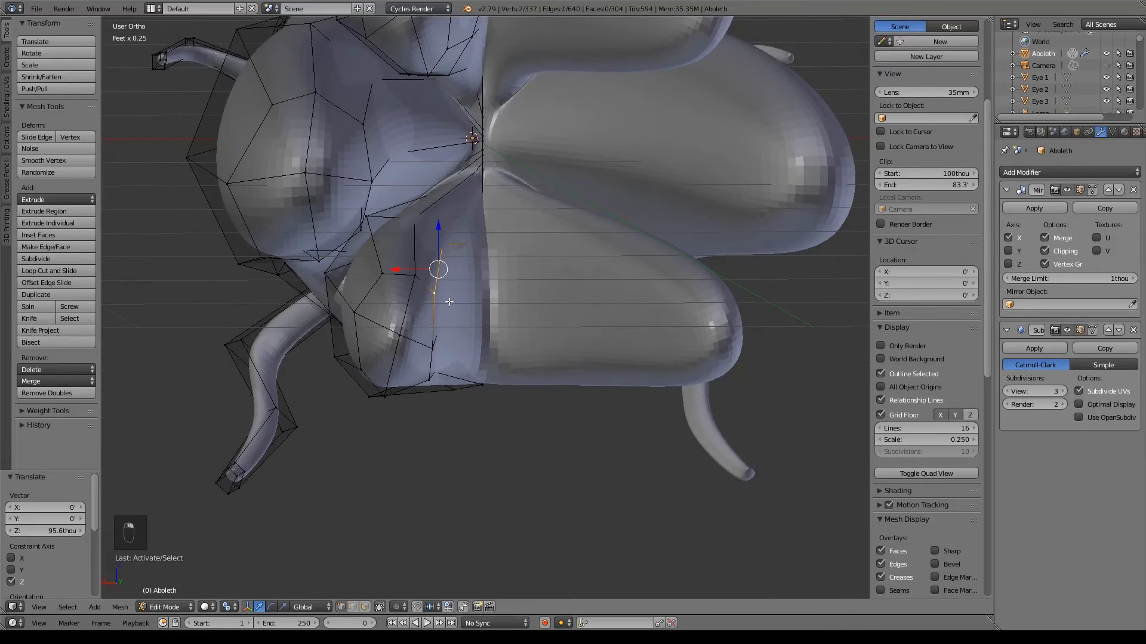
left_click_drag(398, 273, 433, 244)
right_click(453, 250)
right_click(449, 292)
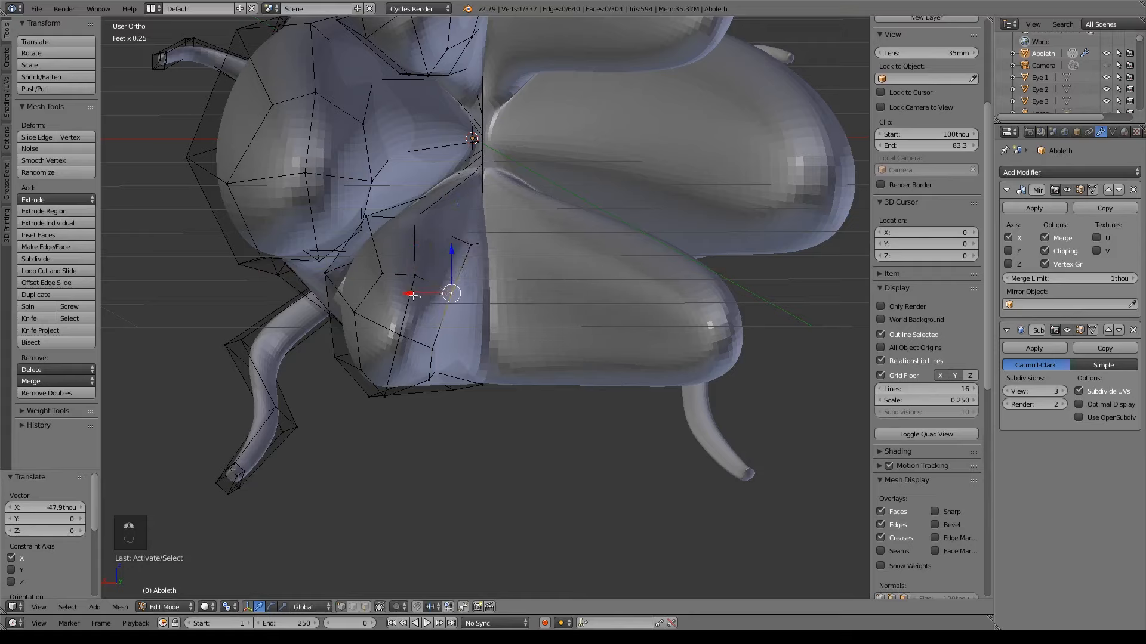
left_click_drag(414, 295, 401, 294)
Step: Move the vertex on the lower lobe's upper edge −63.8 thou along X
right_click(418, 212)
mouse_move(363, 220)
left_mouse_down()
mouse_move(384, 222)
mouse_move(335, 216)
mouse_move(347, 215)
left_mouse_up()
right_click(374, 218)
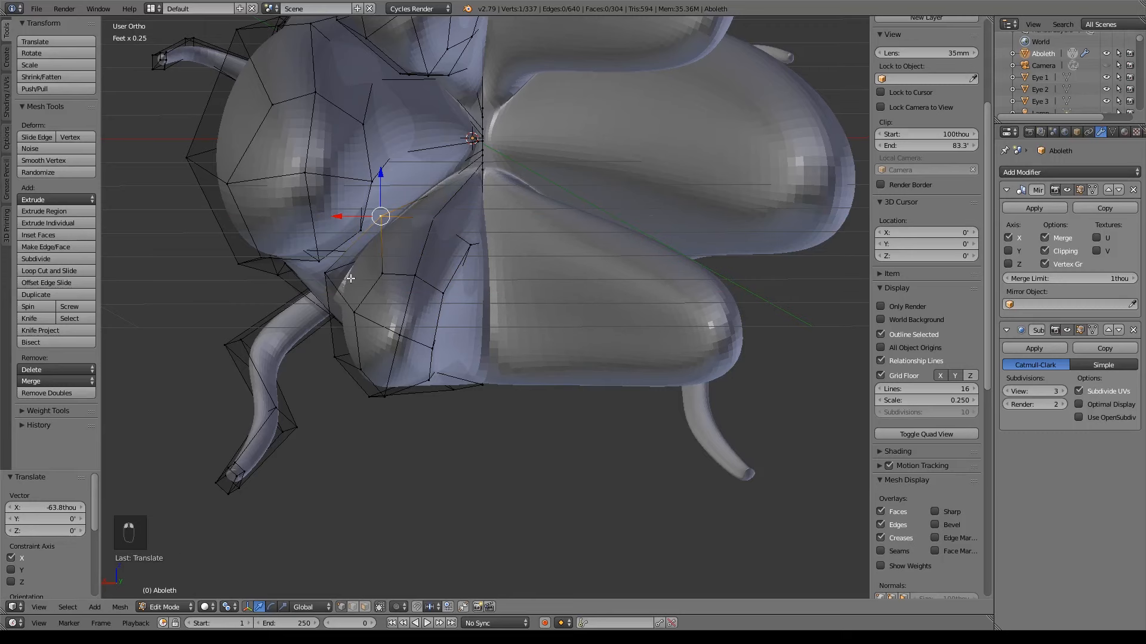
Step: Using wireframe display, move the lower lobe's inner vertex −125 thou along X toward the mirror plane
middle_click_drag(402, 370, 386, 304, "shift")
key("z")
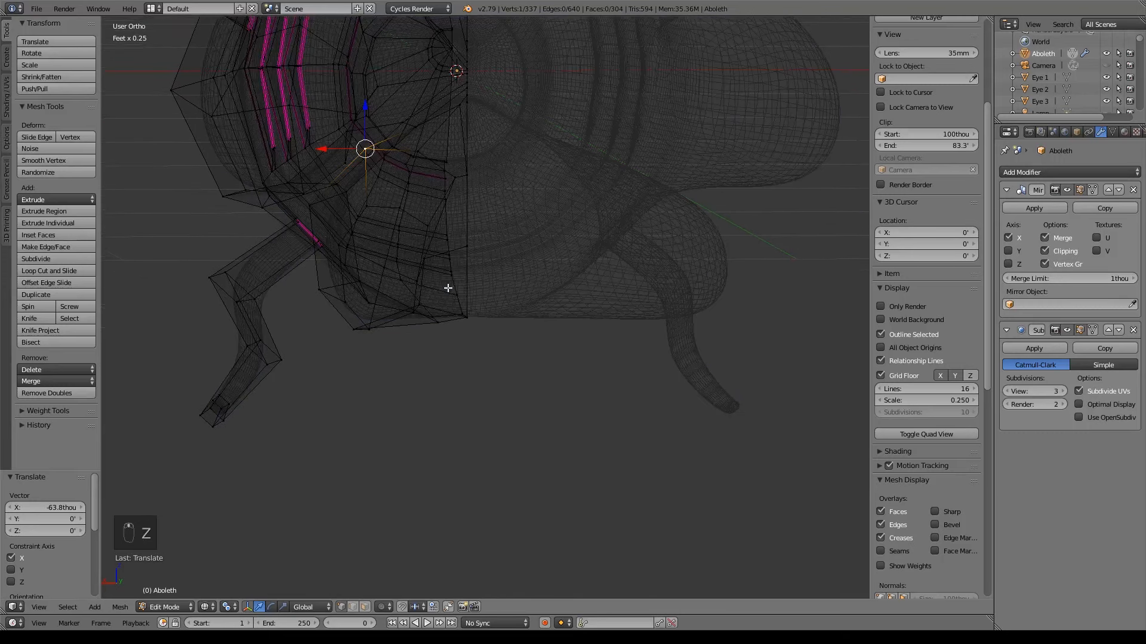
right_click(423, 258)
key("g")
key("x")
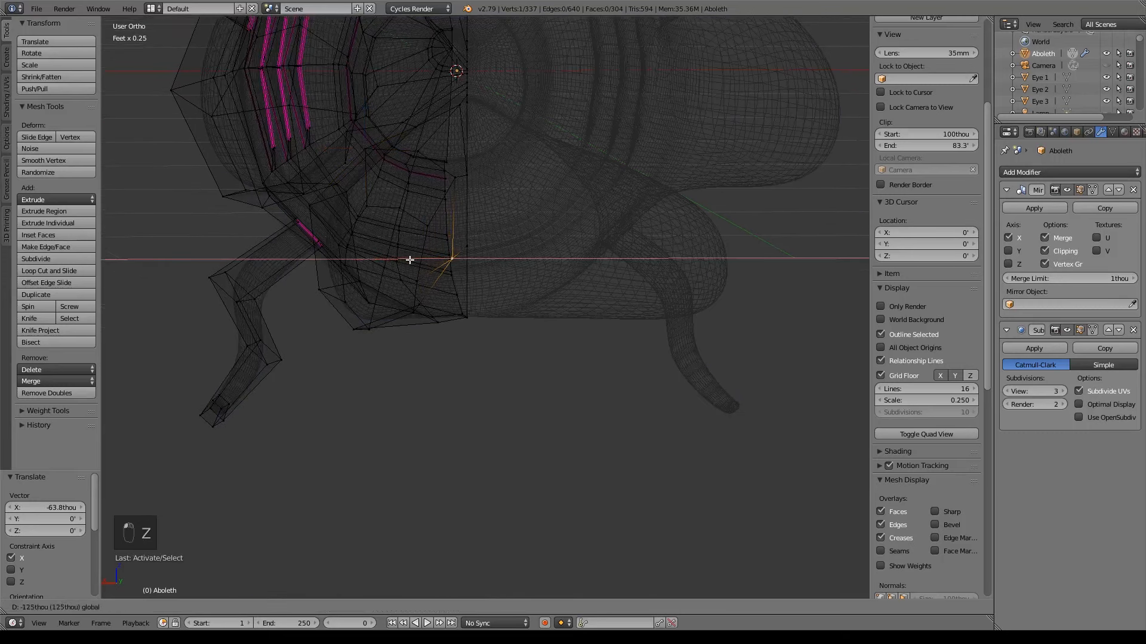
left_click(410, 260)
Step: Lower the lower lobe's bottom vertex about 21.2 thou in Z, shift it slightly outward, and return to solid display with nothing selected
right_click(422, 298)
key("g")
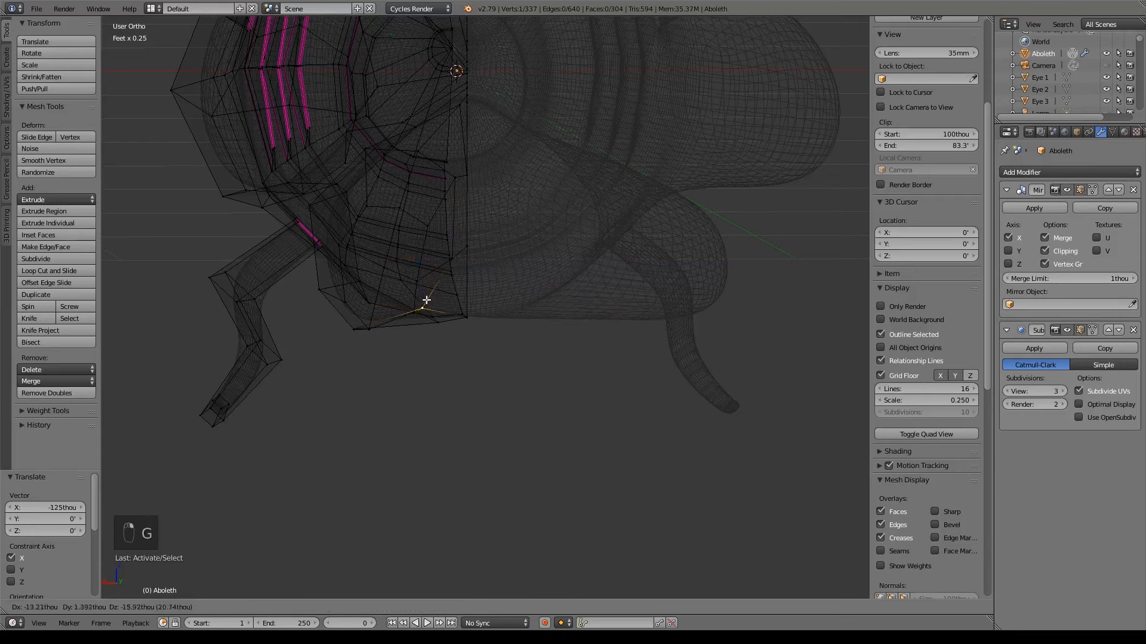
left_click(425, 316)
key("g")
left_click(409, 318)
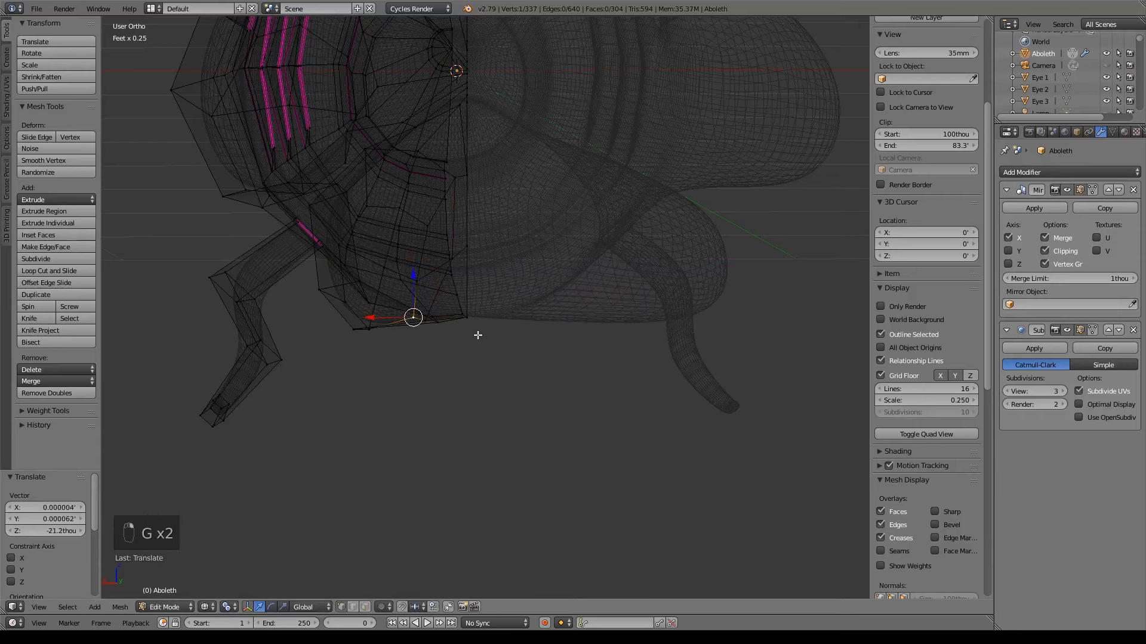
key("a")
scroll(495, 358, "up", 1)
key("z")
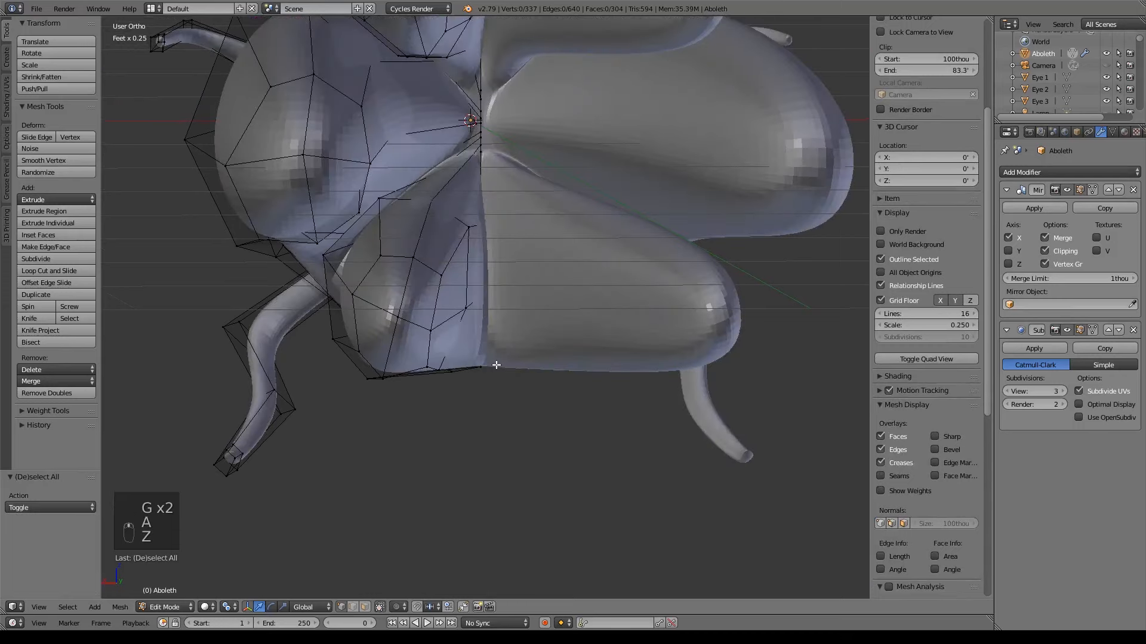
scroll(501, 365, "up", 4)
middle_click_drag(510, 366, 487, 379)
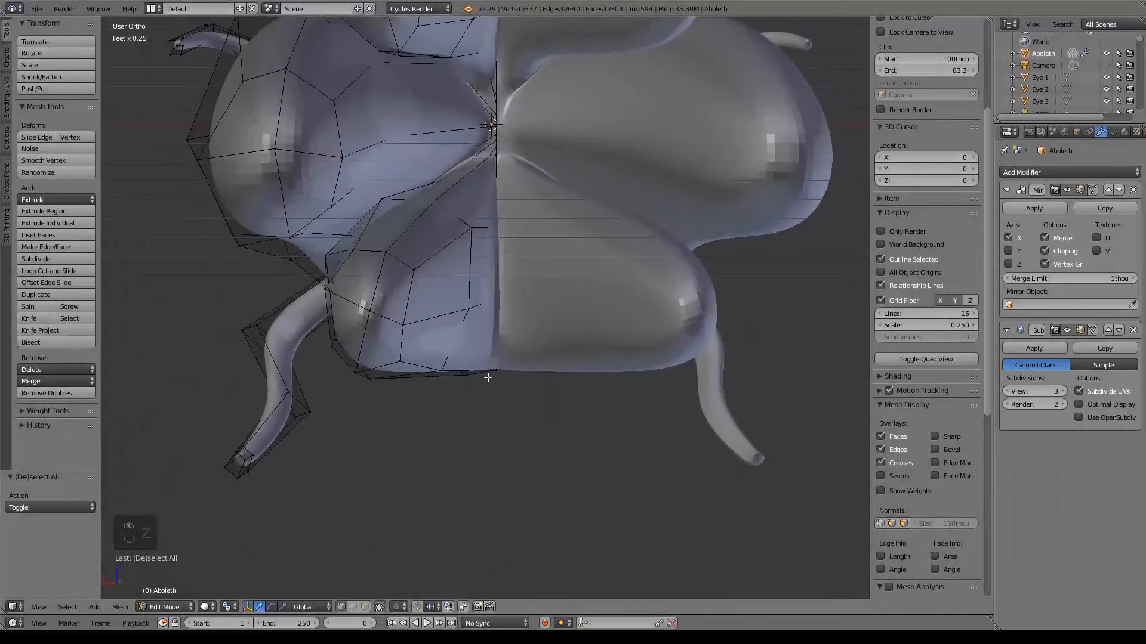
Step: Raise the lower lobe's upper inner vertex 93 thou along Z beside the mirror plane, and adjust the height by −5.31 thou
right_click(472, 228)
left_click_drag(472, 228, 497, 178)
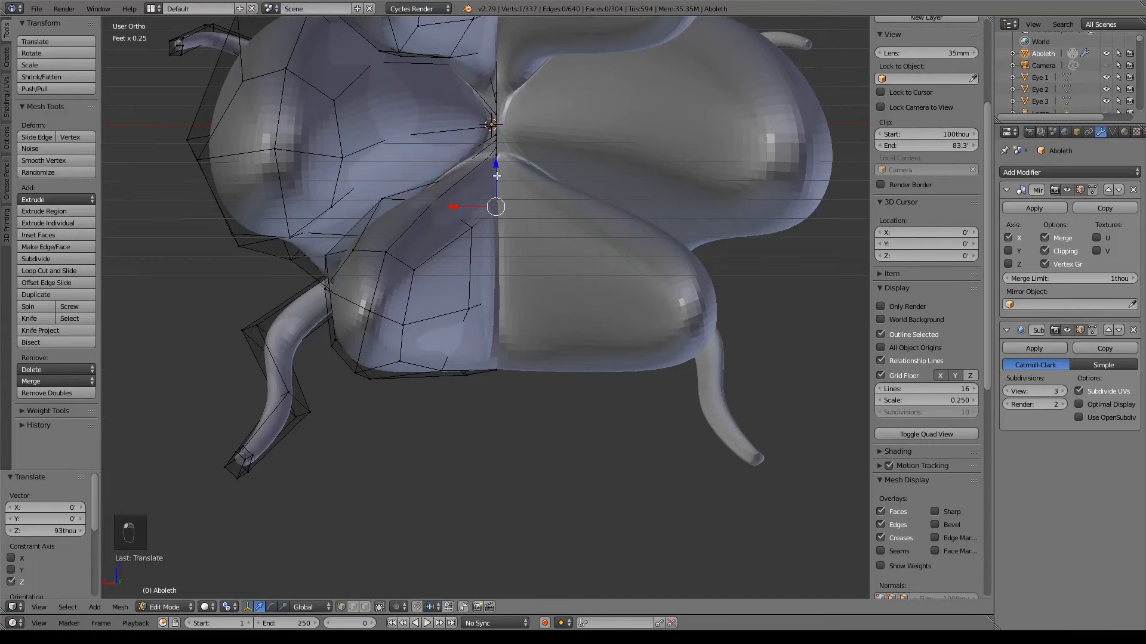
right_click(472, 228)
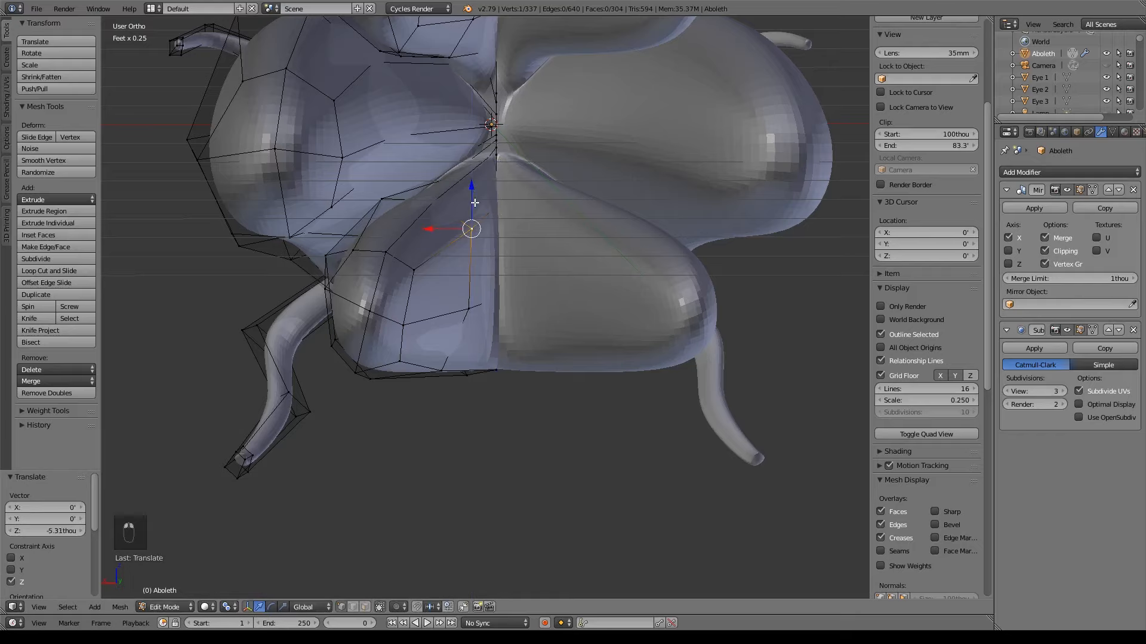
Step: Move the lower lobe's lower inner vertex about 55.8 thou toward the mirror plane, and its lower side vertex −106 thou along X
right_click(477, 310)
left_click_drag(434, 309, 445, 309)
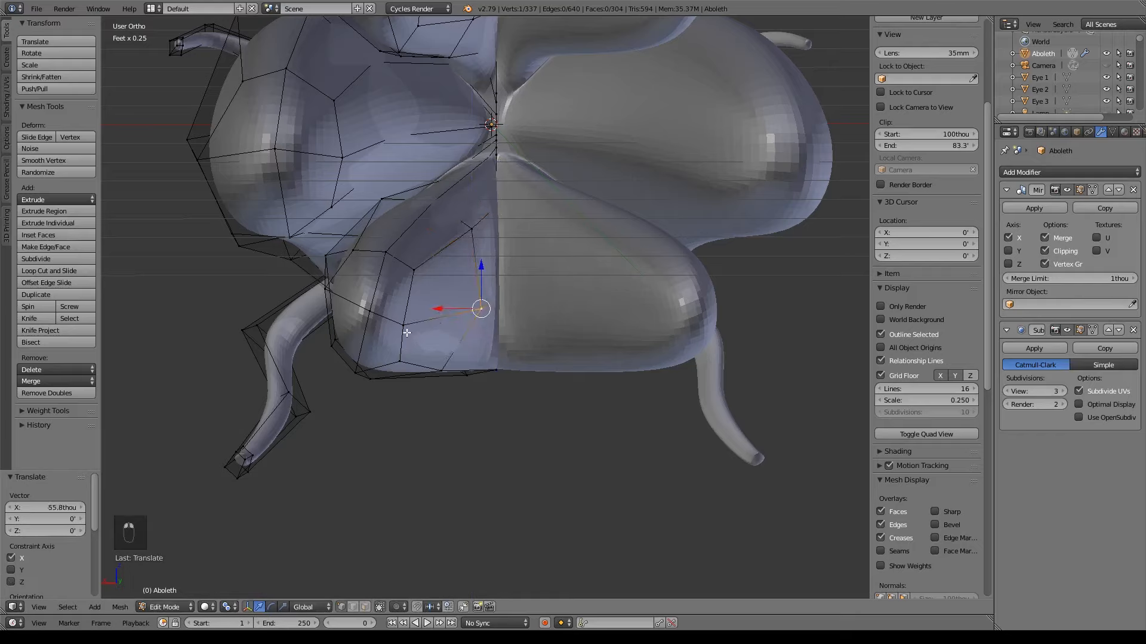
right_click(407, 331)
left_click_drag(364, 326, 386, 329)
middle_click_drag(479, 398, 481, 398)
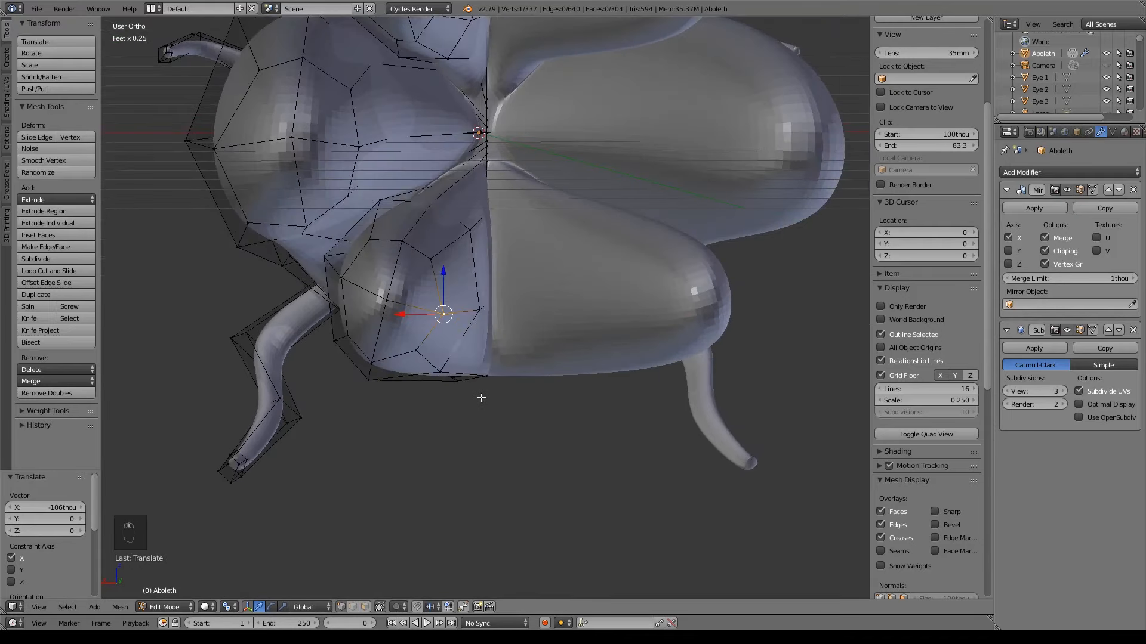
Step: Save the file, overwriting Aboleth.blend
middle_click_drag(468, 326, 507, 416, "shift")
scroll(506, 416, "down", 4)
key("ctrl+s")
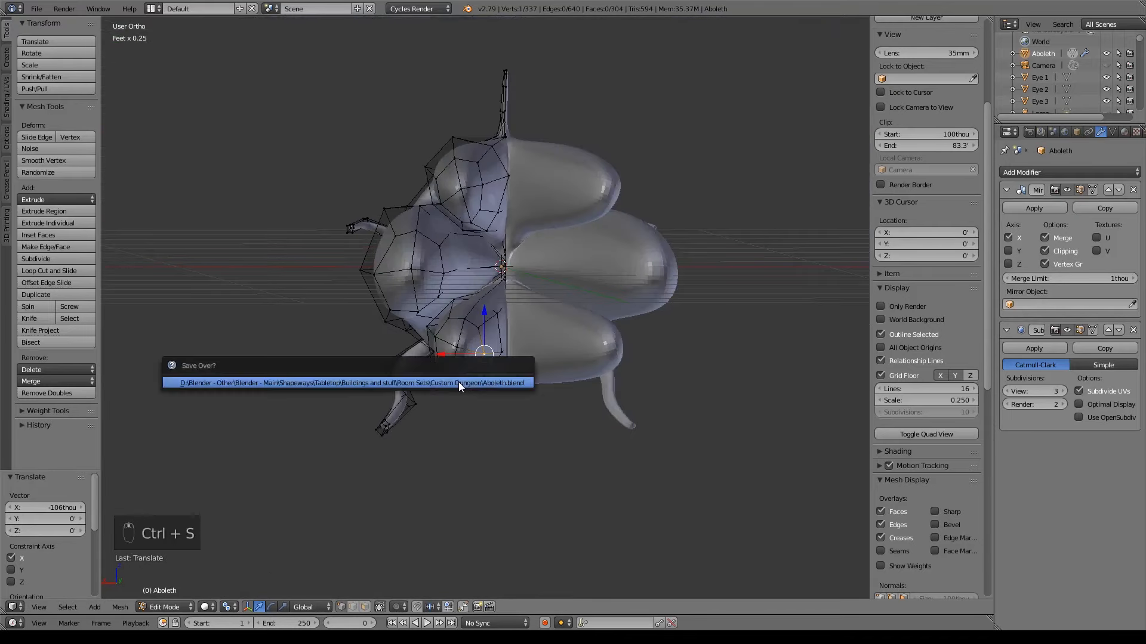
left_click(460, 384)
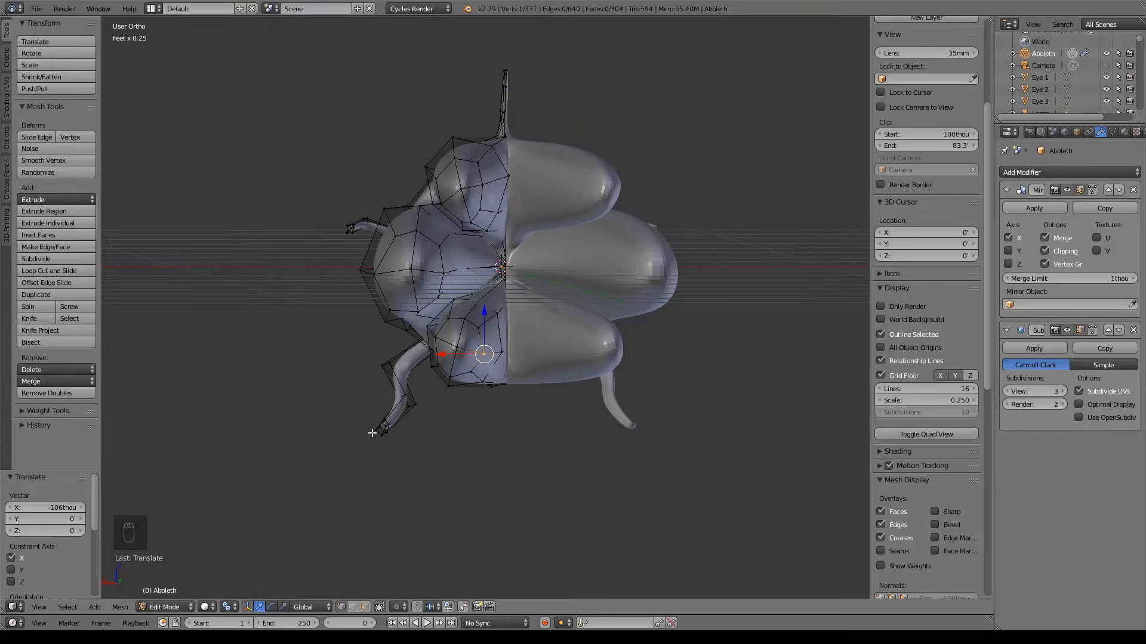
Step: Move the vertex at the front base of the side lobe, above the side tentacle, 42.5 thou along X
middle_click_drag(466, 285, 639, 340)
scroll(630, 360, "up", 4)
right_click(614, 327)
left_click_drag(648, 319, 660, 319)
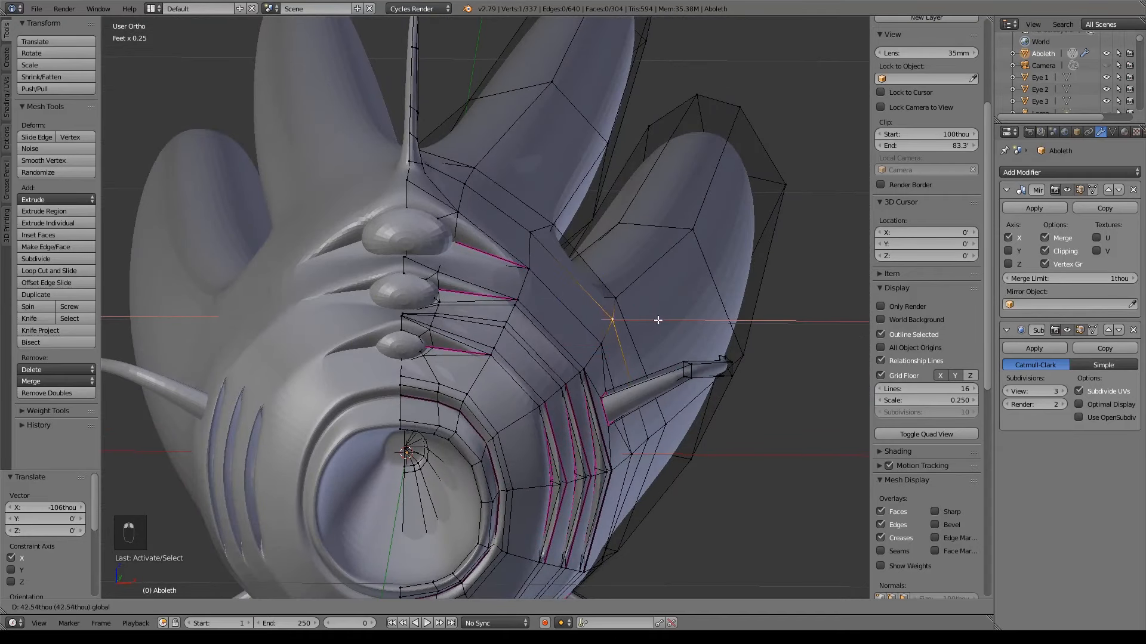
middle_click_drag(715, 385, 677, 366, "shift")
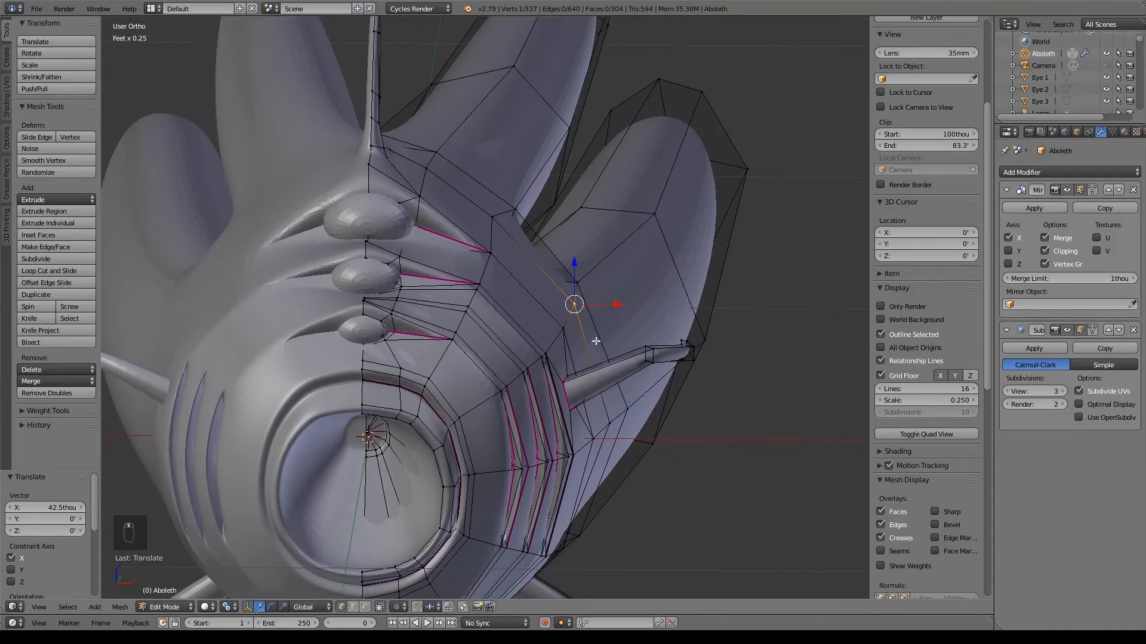
Step: In face select mode, select the four end faces on each of the upper, middle and lower rear lobes
middle_click_drag(595, 341, 636, 338)
scroll(553, 327, "down", 4)
scroll(595, 378, "up", 8)
left_click(366, 608)
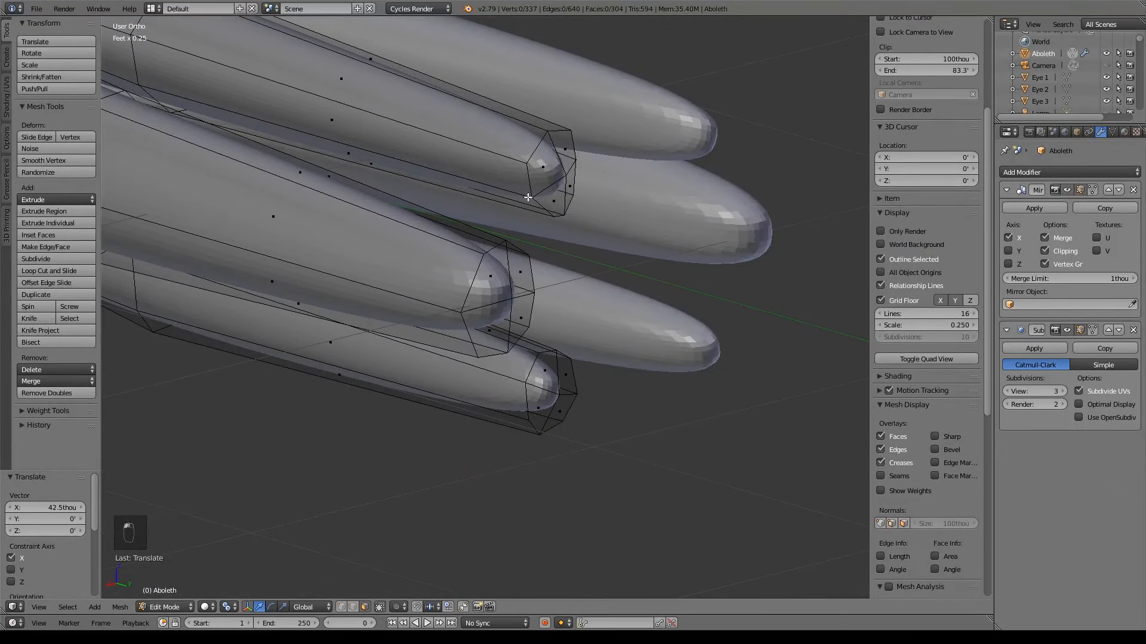
right_click(536, 170)
right_click(563, 154, "shift")
right_click(571, 185, "shift")
right_click(561, 198, "shift")
right_click(504, 296, "shift")
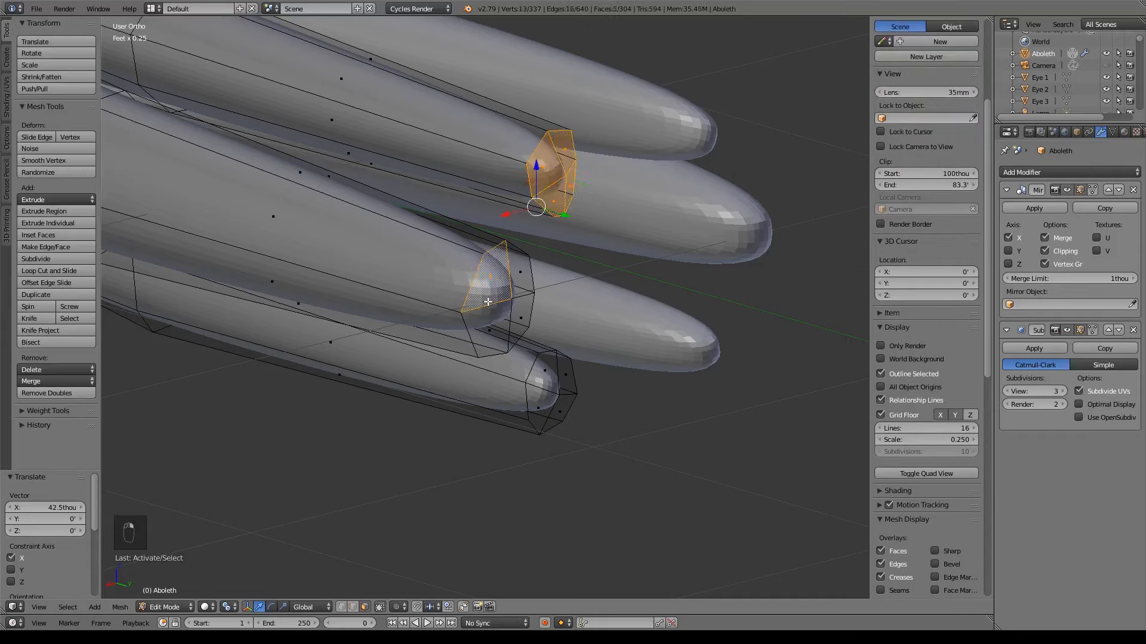
right_click(505, 296, "shift")
right_click(518, 319, "shift")
right_click(522, 286, "shift")
right_click(495, 282, "shift")
right_click(493, 328, "shift")
right_click(546, 377, "shift")
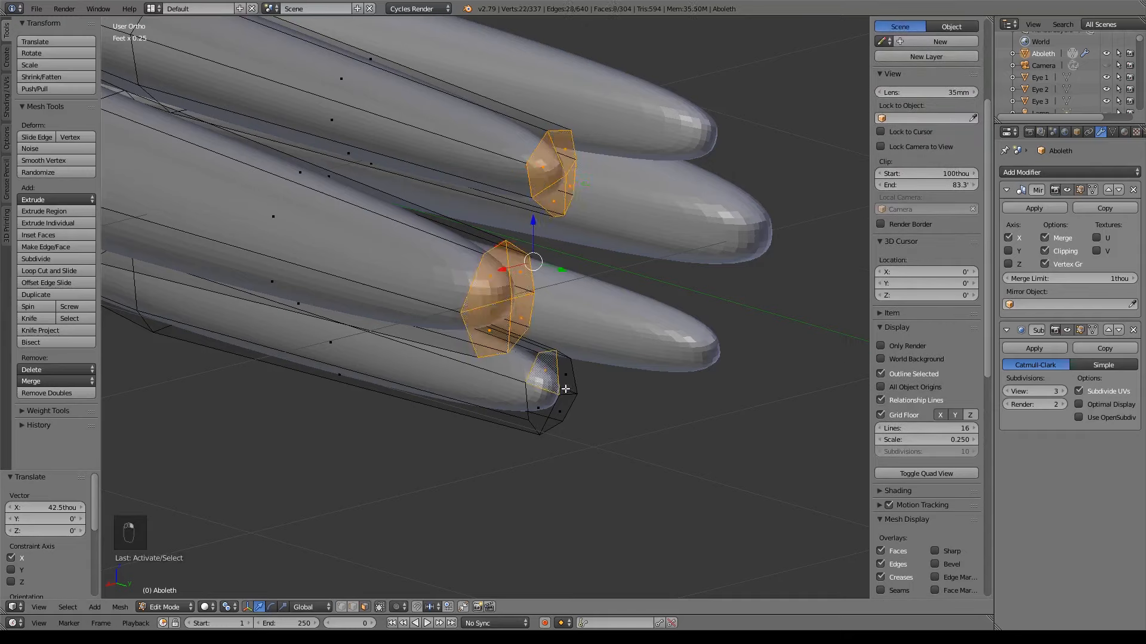
right_click(558, 371, "shift")
right_click(559, 406, "shift")
right_click(544, 411, "shift")
Step: In the right side view, extrude the selected end faces of the three lobes 2.69" along Y
key("KP_3")
scroll(655, 312, "down", 6)
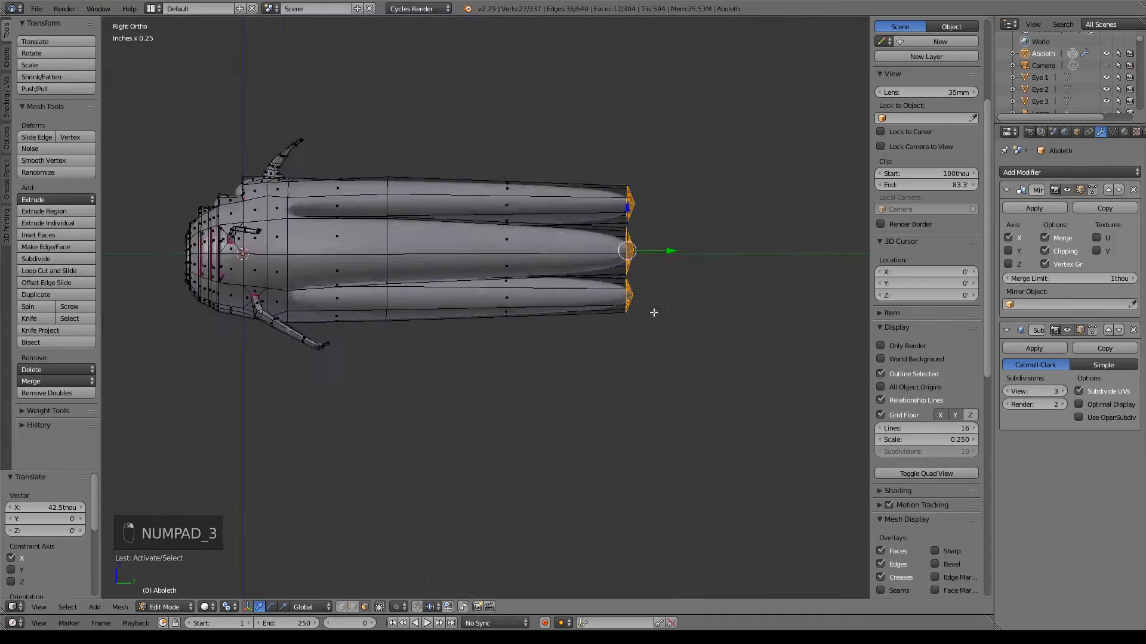
middle_click_drag(748, 230, 583, 261, "shift")
key("e")
right_click(583, 261)
key("e")
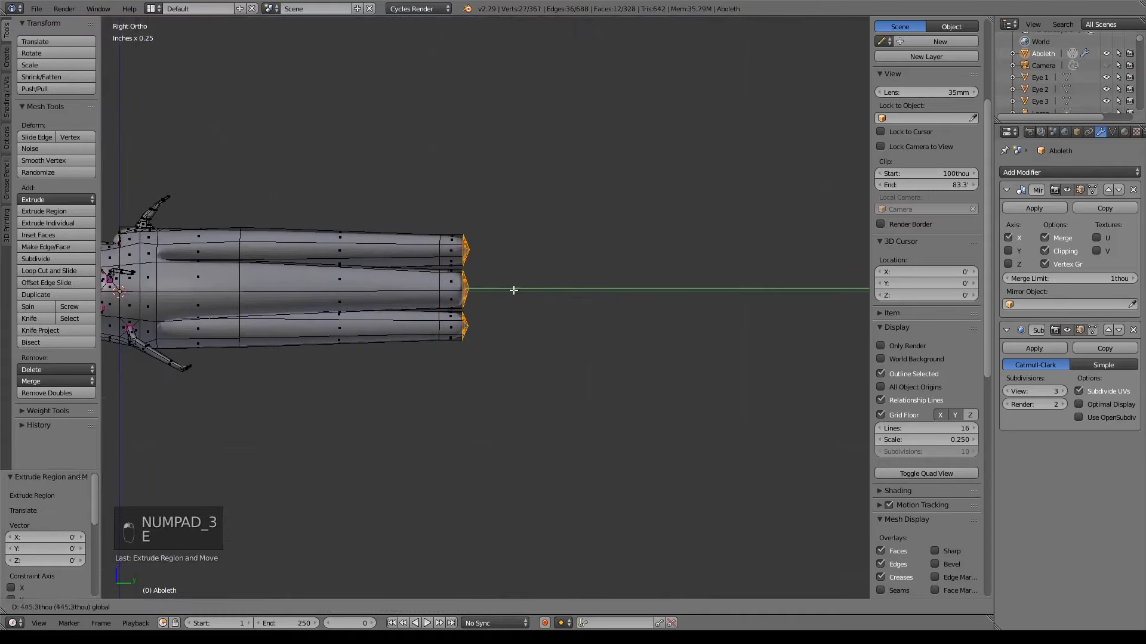
left_click(621, 296)
scroll(563, 306, "down", 5)
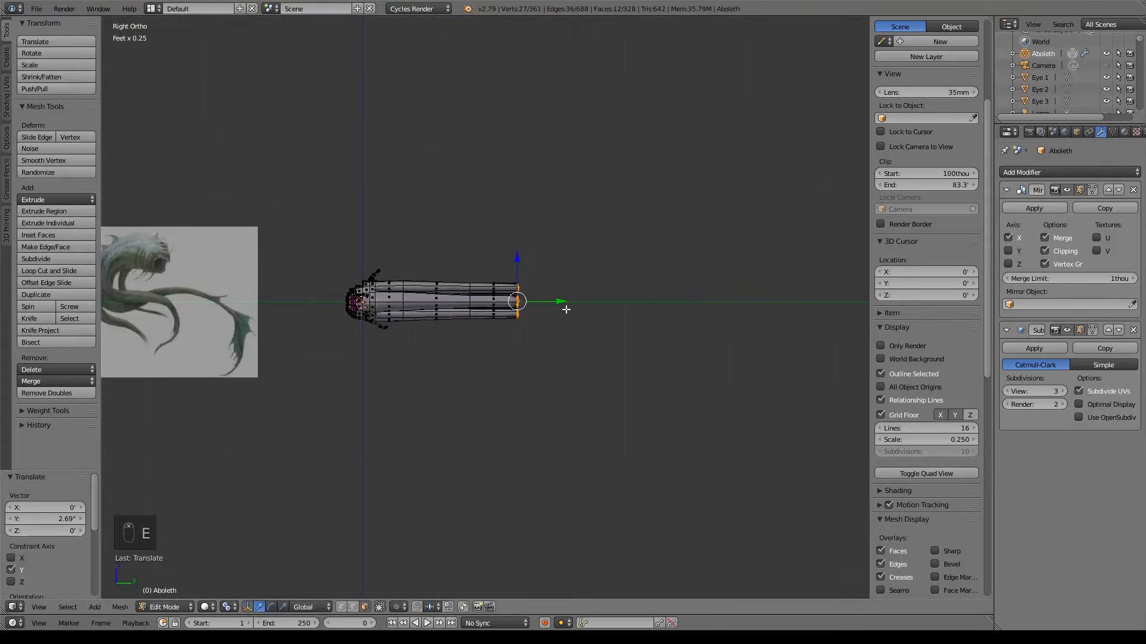
Step: Compare the lobe length with the reference picture and pull the extruded ends back −750 thou along Y
middle_click_drag(563, 306, 531, 336)
key("KP_1")
key("KP_3")
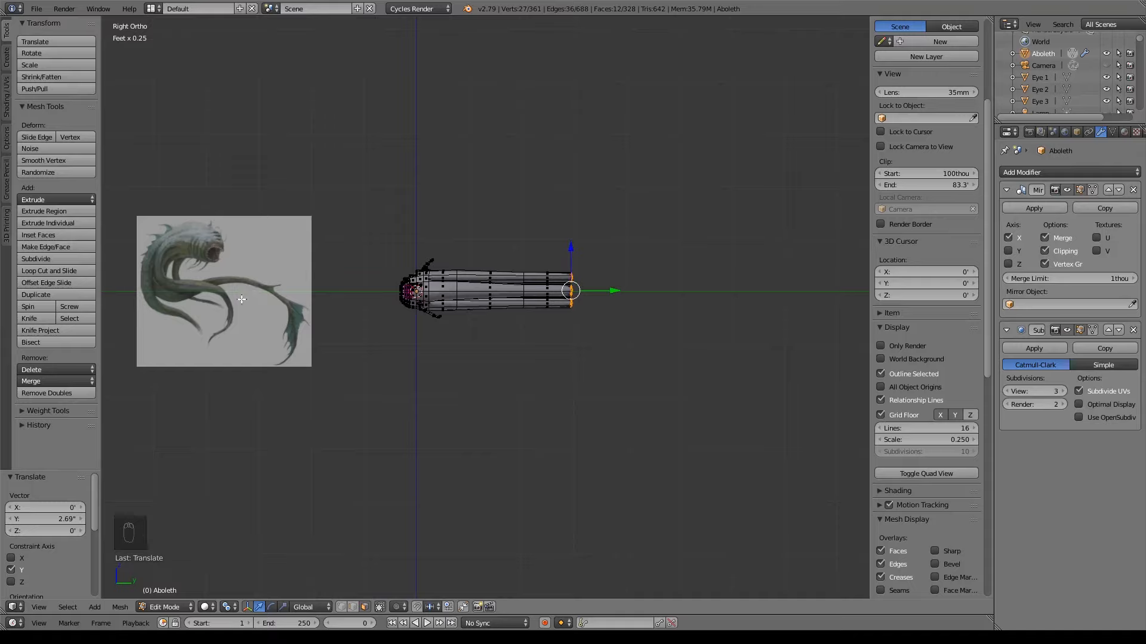
left_click_drag(626, 289, 604, 291)
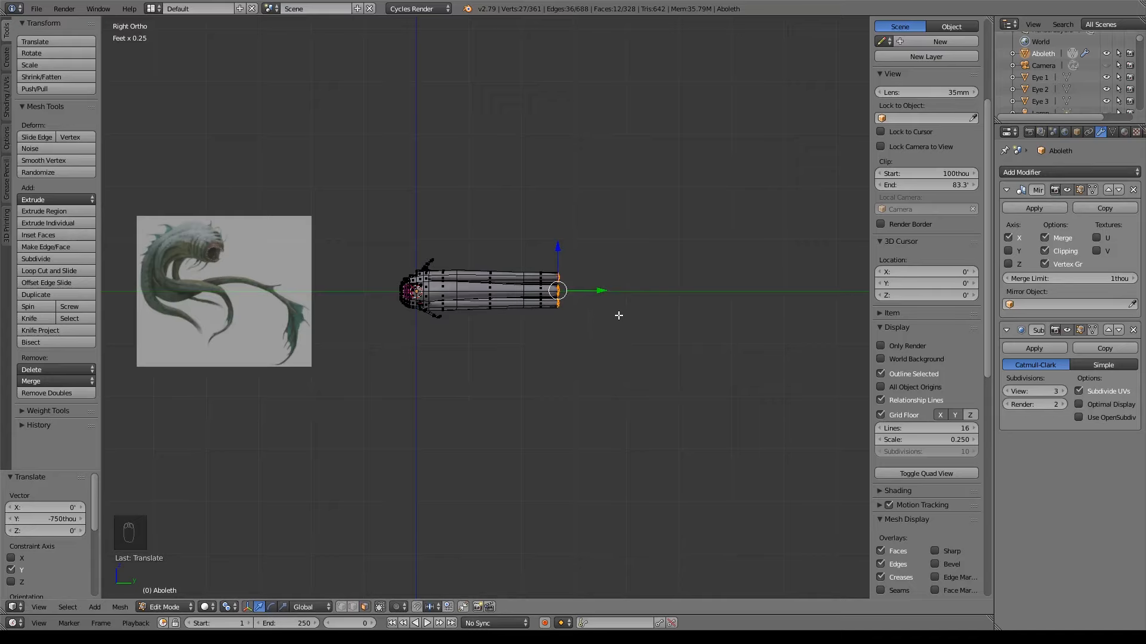
middle_click_drag(618, 315, 524, 325)
Step: Extrude the middle lobe's four end faces 3.9" along Y and scale them to 0.511 to taper the tentacle
scroll(503, 328, "up", 8)
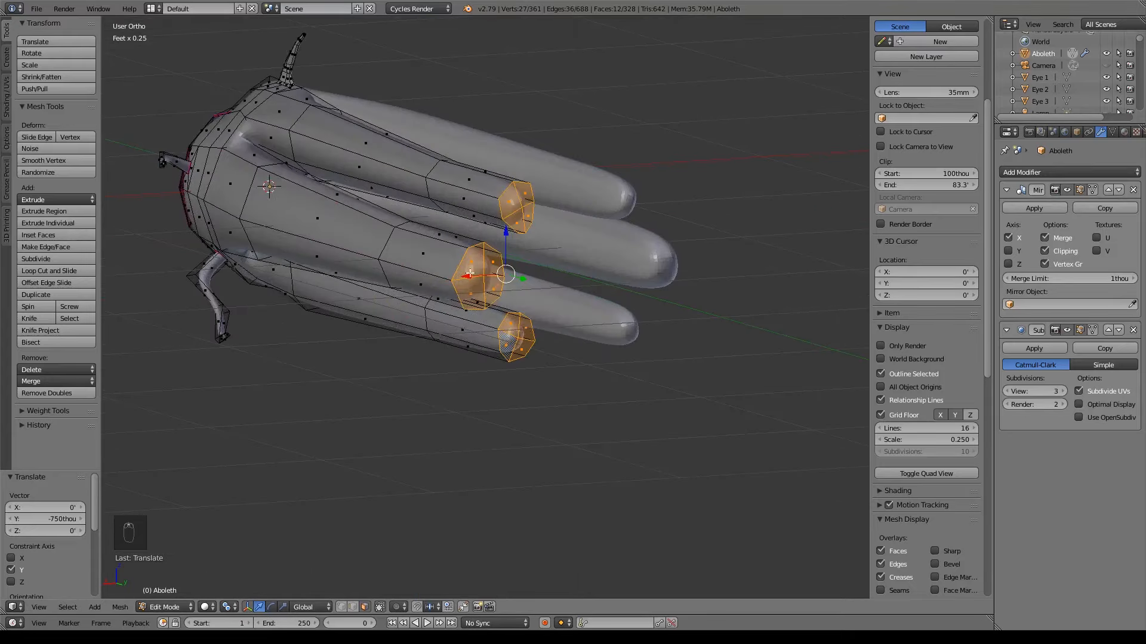
right_click(494, 262)
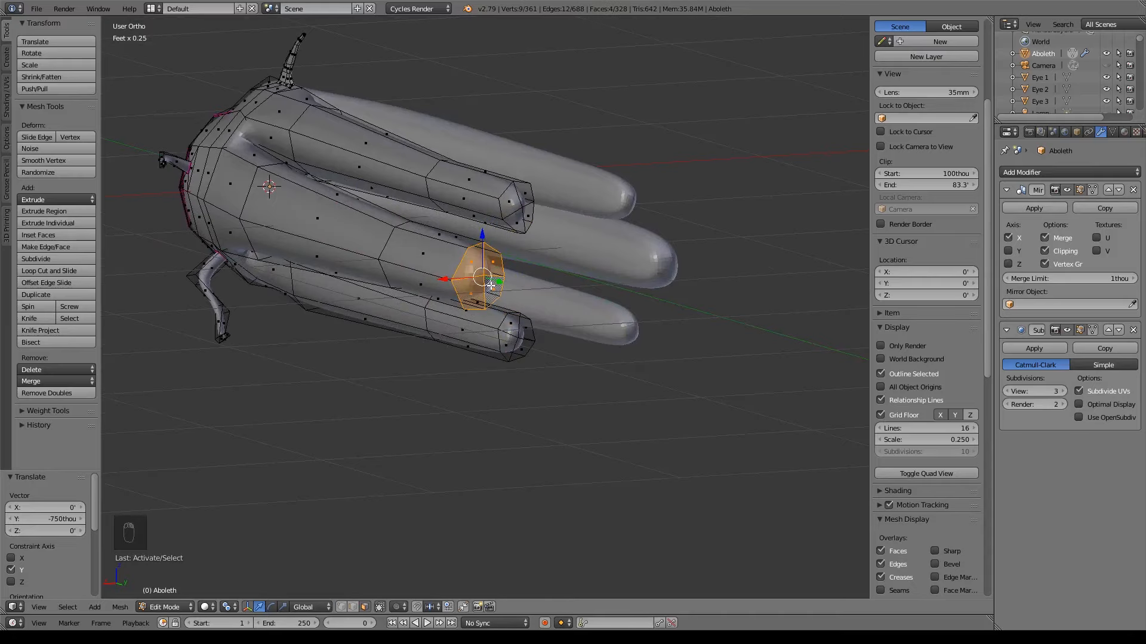
key("KP_3")
scroll(490, 285, "down", 5)
key("w")
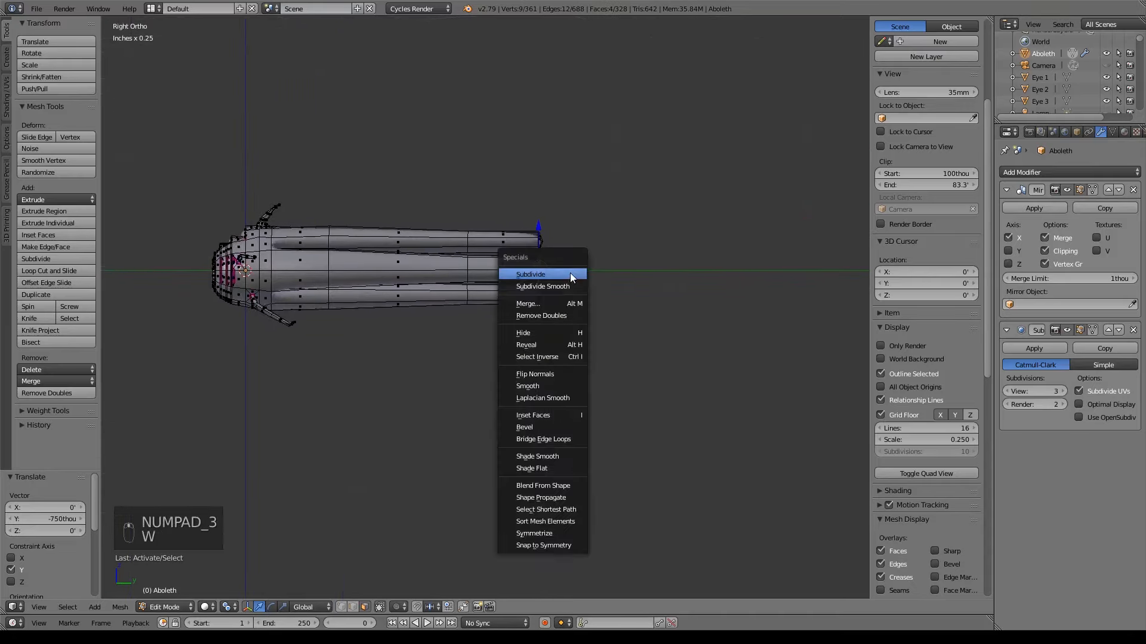
key("e")
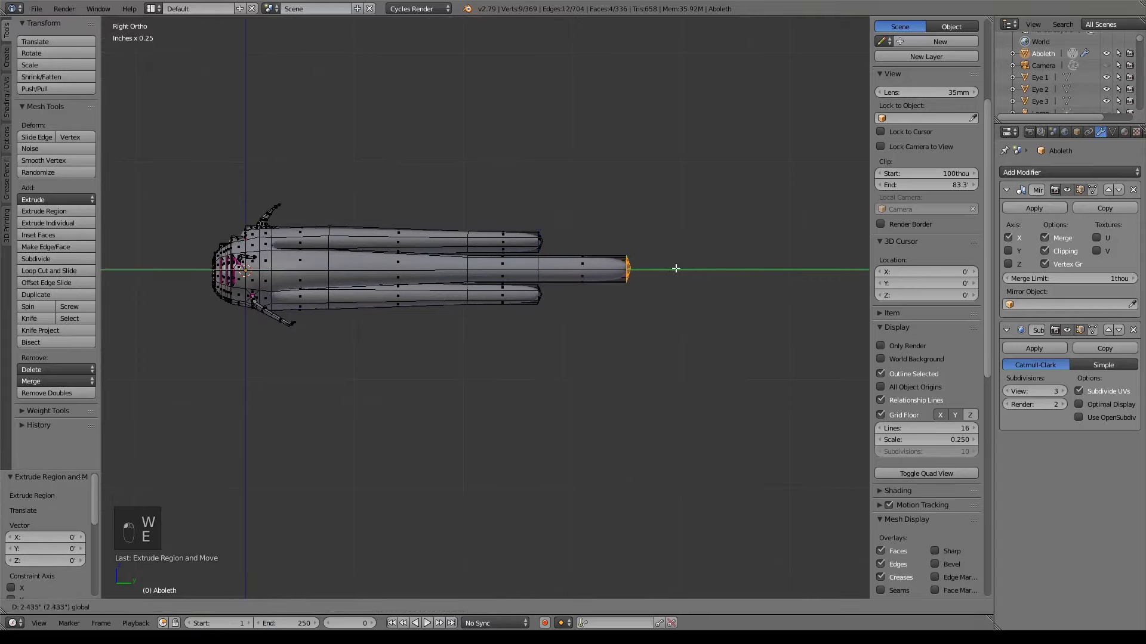
left_click(724, 270)
key("s")
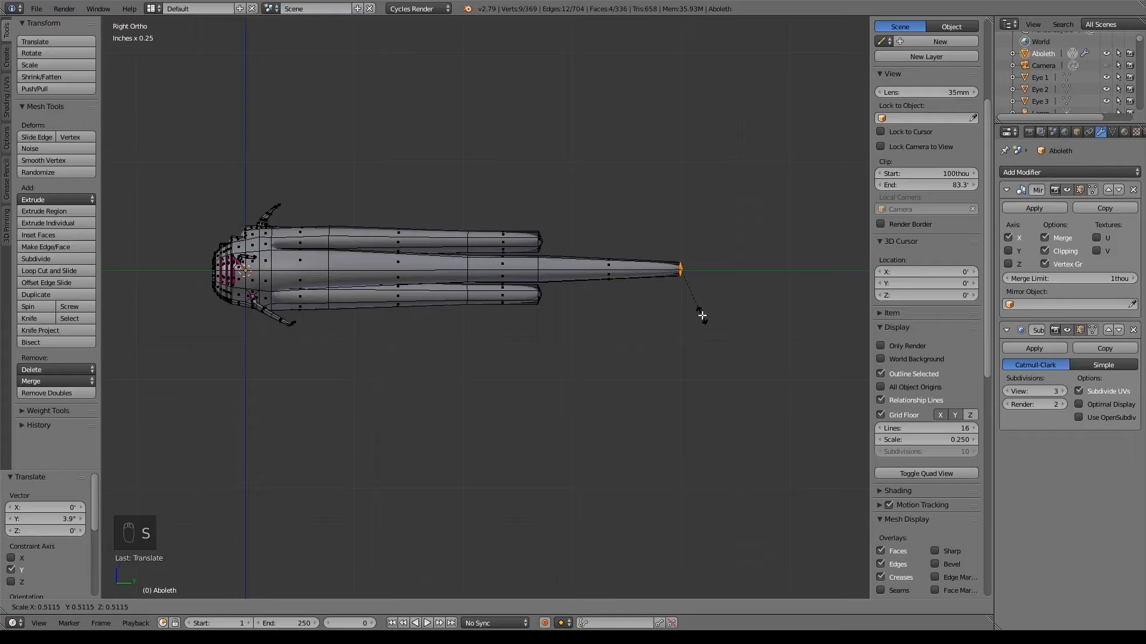
left_click(702, 316)
Step: Select the upper lobe's four end faces, extrude them 1.52" along Y and scale them to 0.751 to taper the tentacle
middle_click_drag(692, 313, 642, 319)
middle_click_drag(533, 260, 486, 265)
right_click(464, 257)
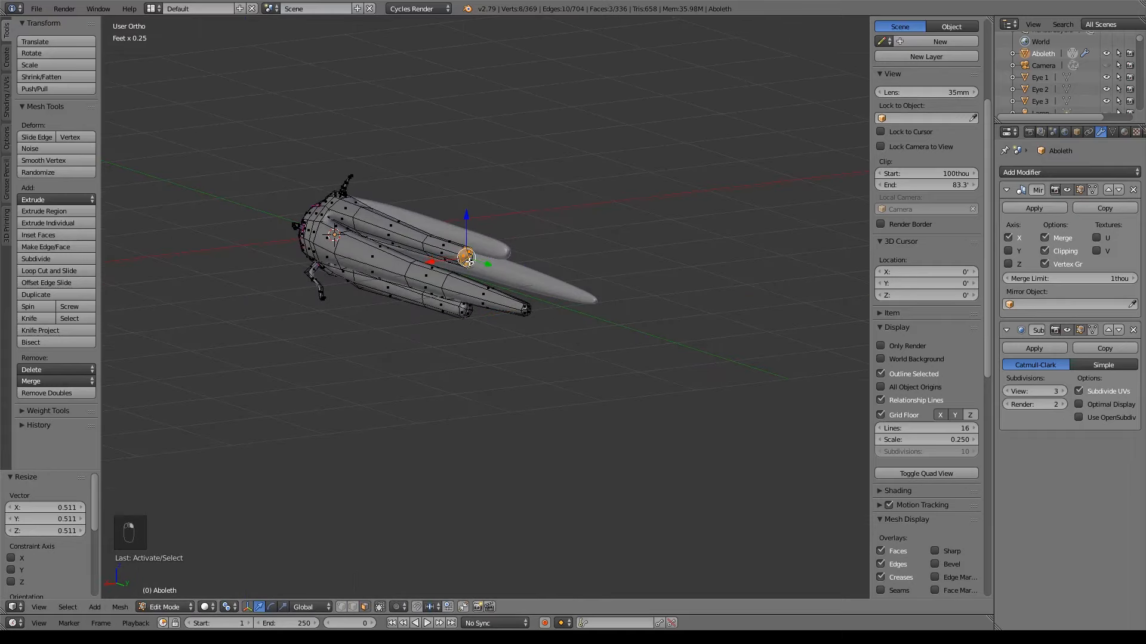
key("e")
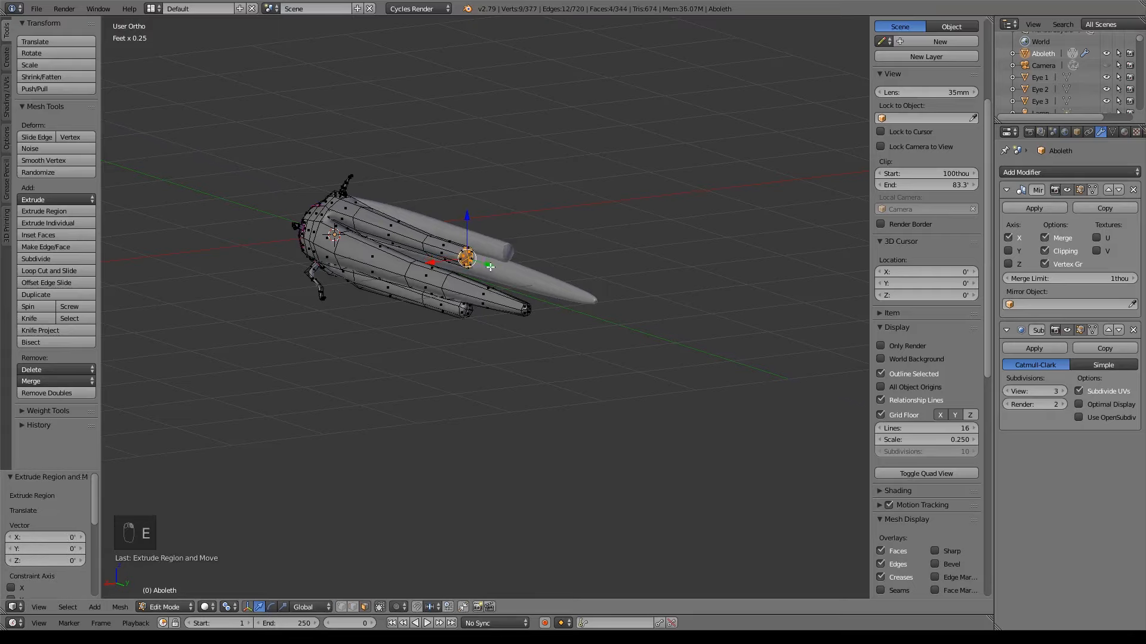
left_click(586, 325)
key("s")
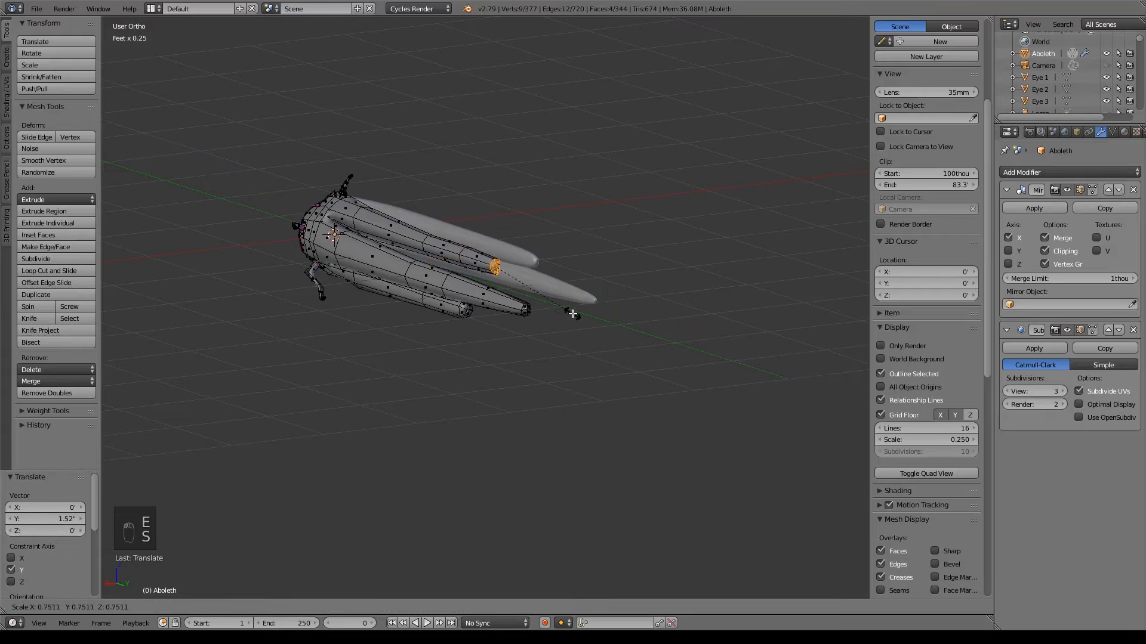
left_click(519, 358)
Step: In vertex select mode, select the edge loop just before the upper tentacle's new end section and scale it to 0.875
scroll(499, 445, "up", 3)
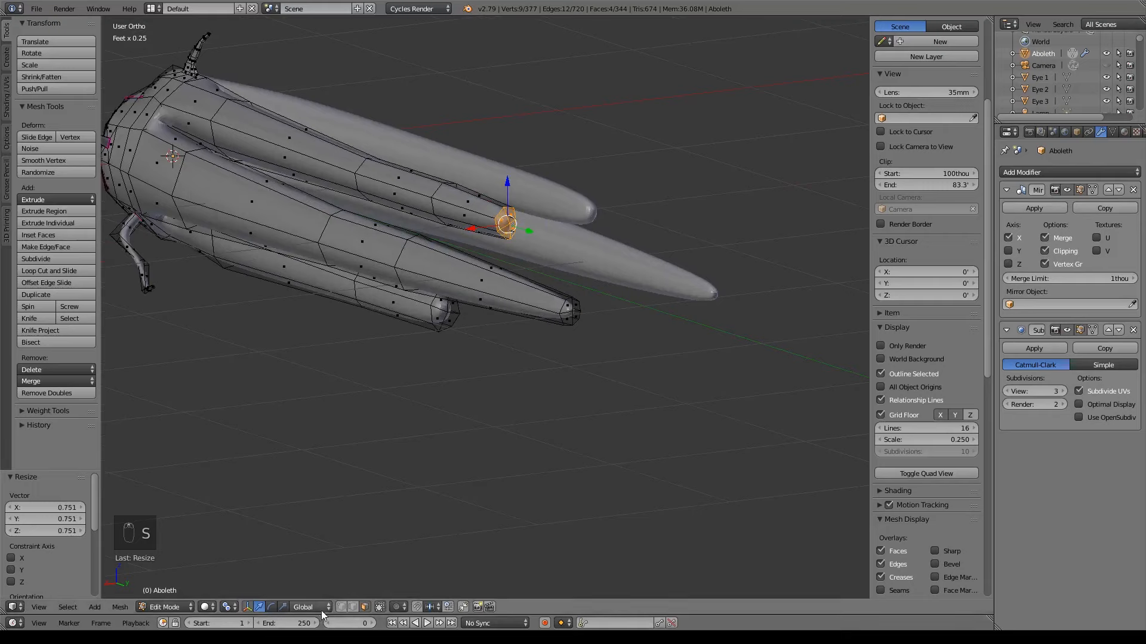
left_click(341, 607)
key("super")
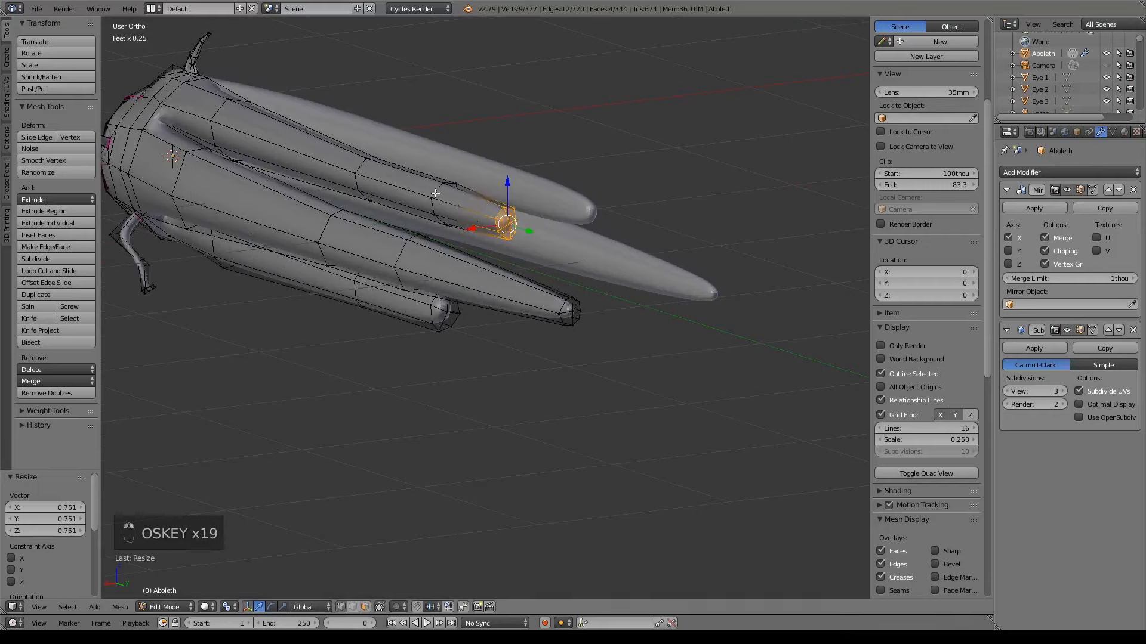
right_click(435, 193)
right_click(437, 190, "alt")
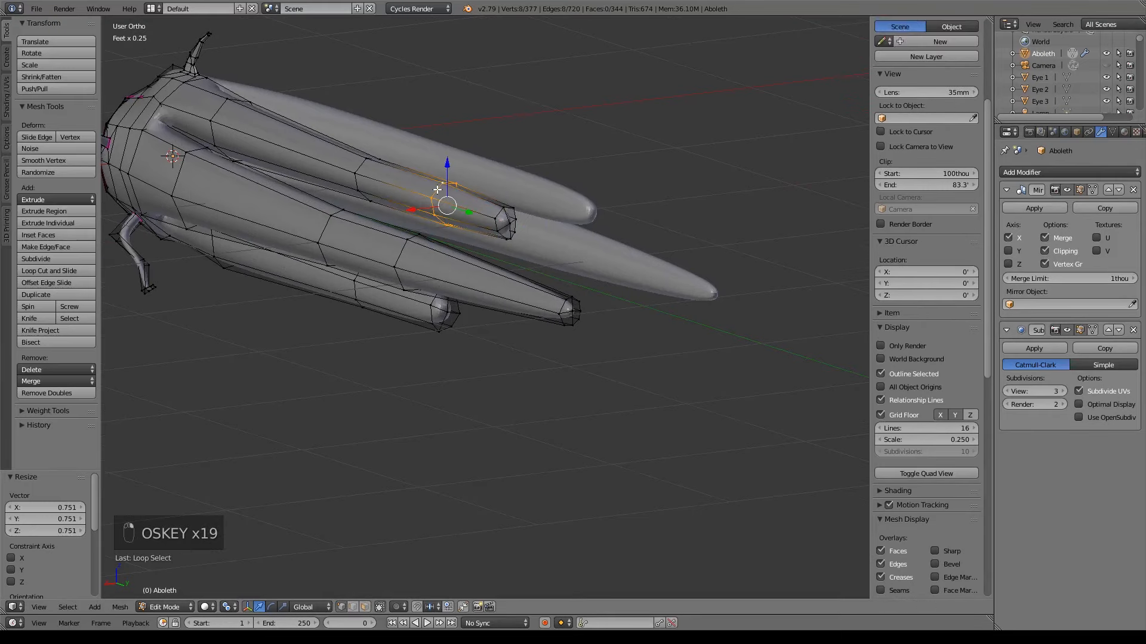
key("s")
left_click(626, 297)
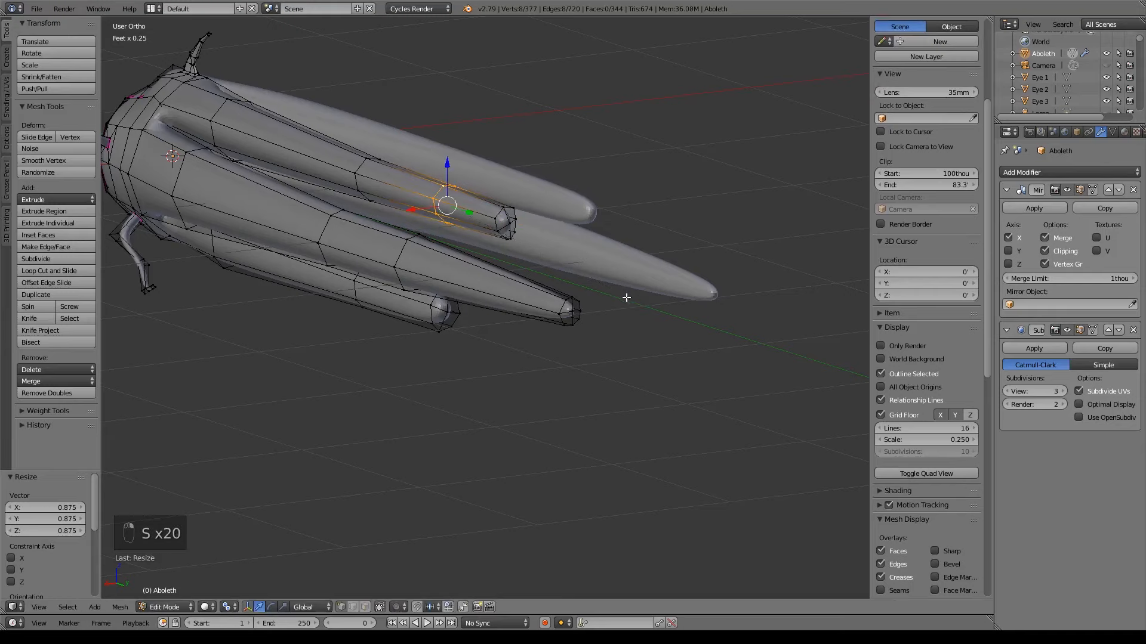
Step: Select all the vertices of the lower lobe's end cap and scale them to 0.667
right_click(431, 317, "alt")
middle_click_drag(540, 367, 504, 314)
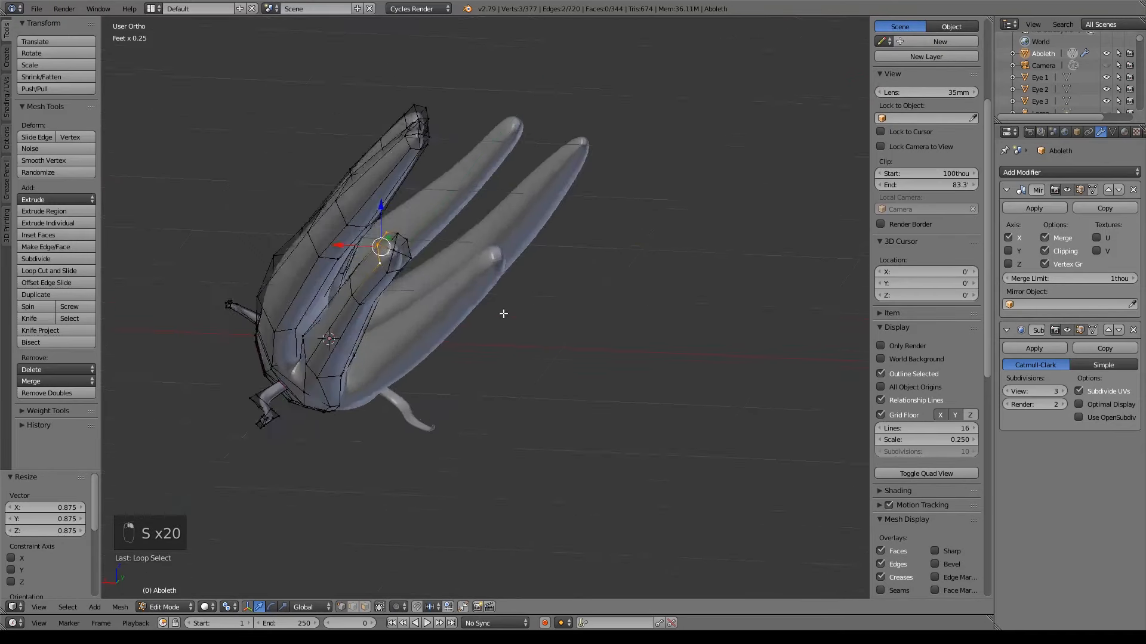
right_click(396, 232, "shift")
right_click(405, 239, "shift")
right_click(409, 256, "shift")
right_click(400, 269, "shift")
right_click(386, 271, "shift")
right_click(394, 249, "shift")
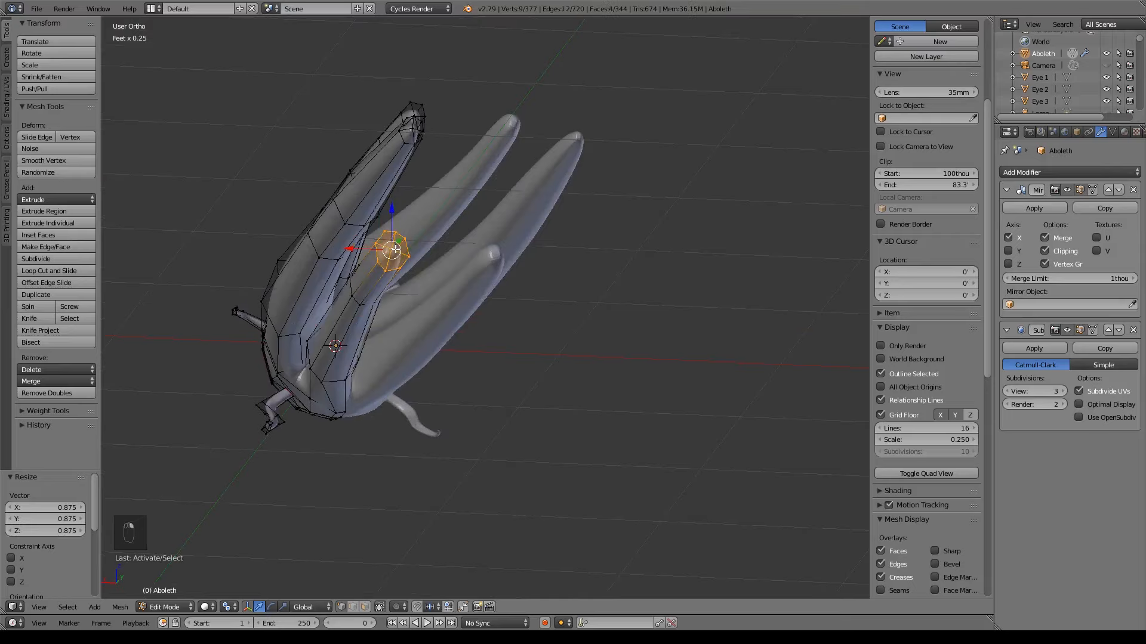
key("s")
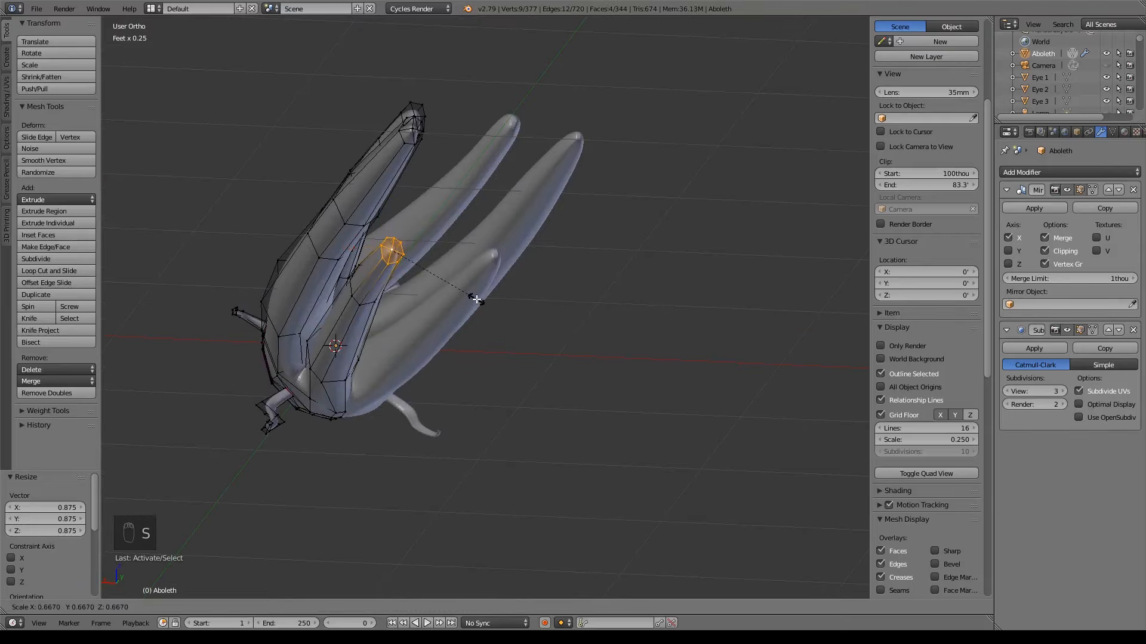
left_click(477, 299)
Step: Thin the lower lobe by scaling the edge loop nearest its tip to 0.914 and the next loop toward the body to 0.849
middle_click_drag(462, 313, 518, 338)
right_click(378, 279, "alt")
key("s")
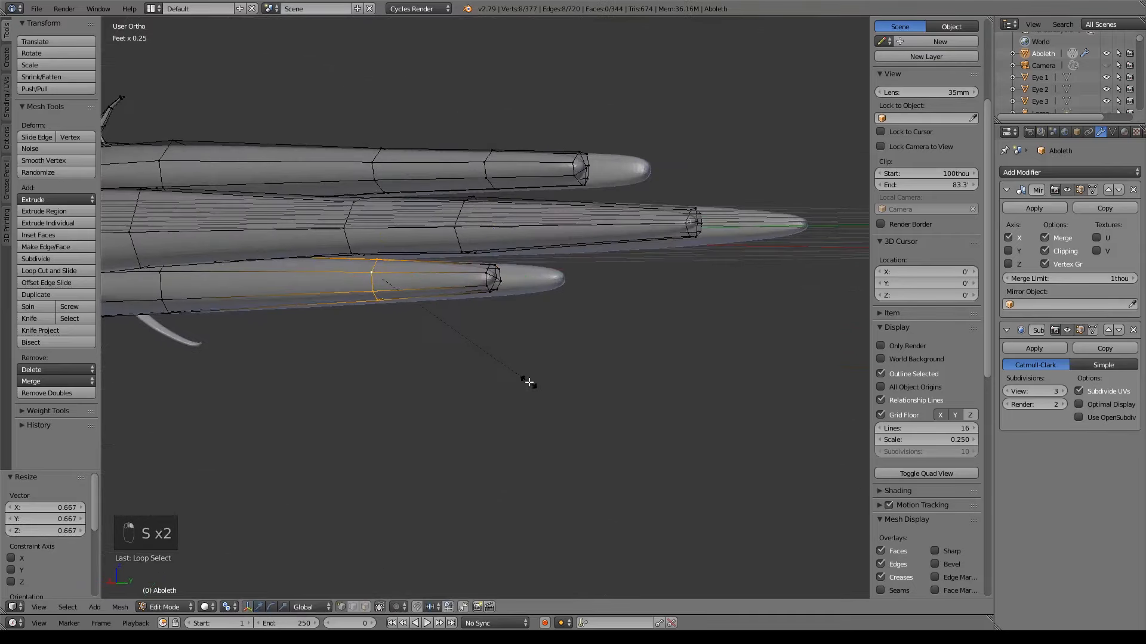
left_click(514, 378)
right_click(178, 293, "alt")
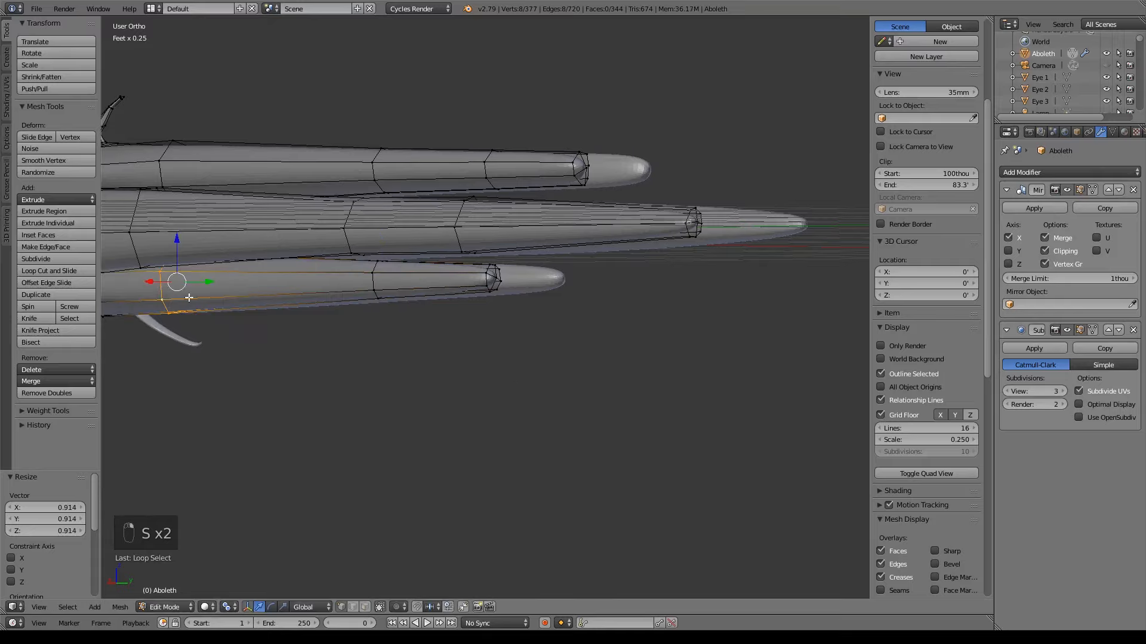
key("s")
left_click(350, 379)
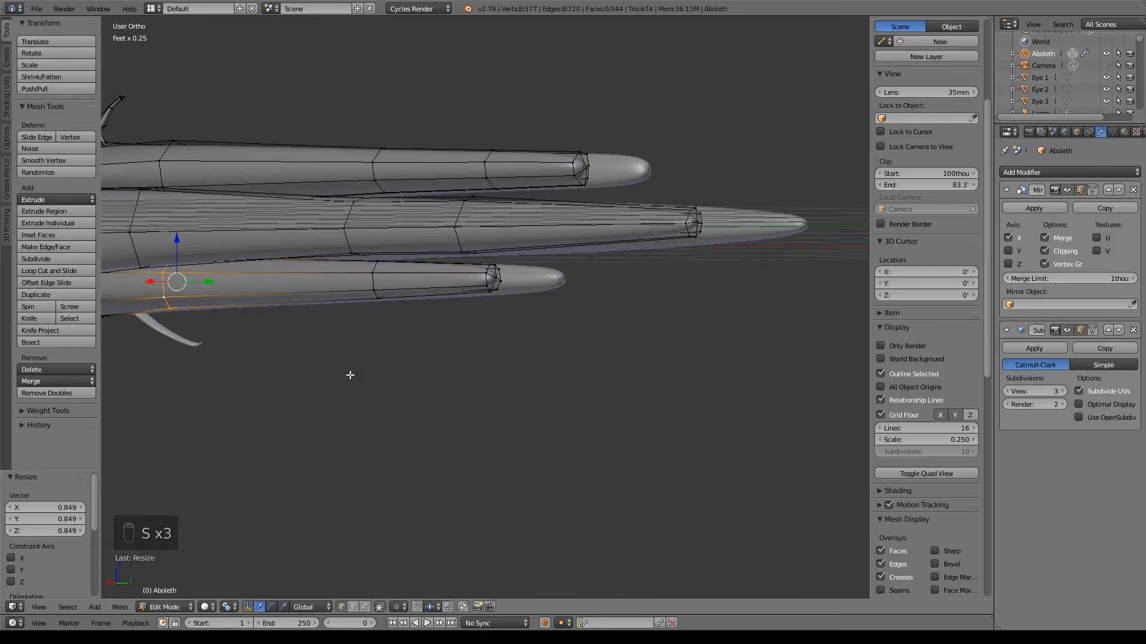
Step: Scale the middle lobe's edge loop at the start of its tapered end section to 0.839
scroll(392, 384, "down", 3)
middle_click_drag(392, 384, 607, 280)
right_click(608, 286, "alt")
key("s")
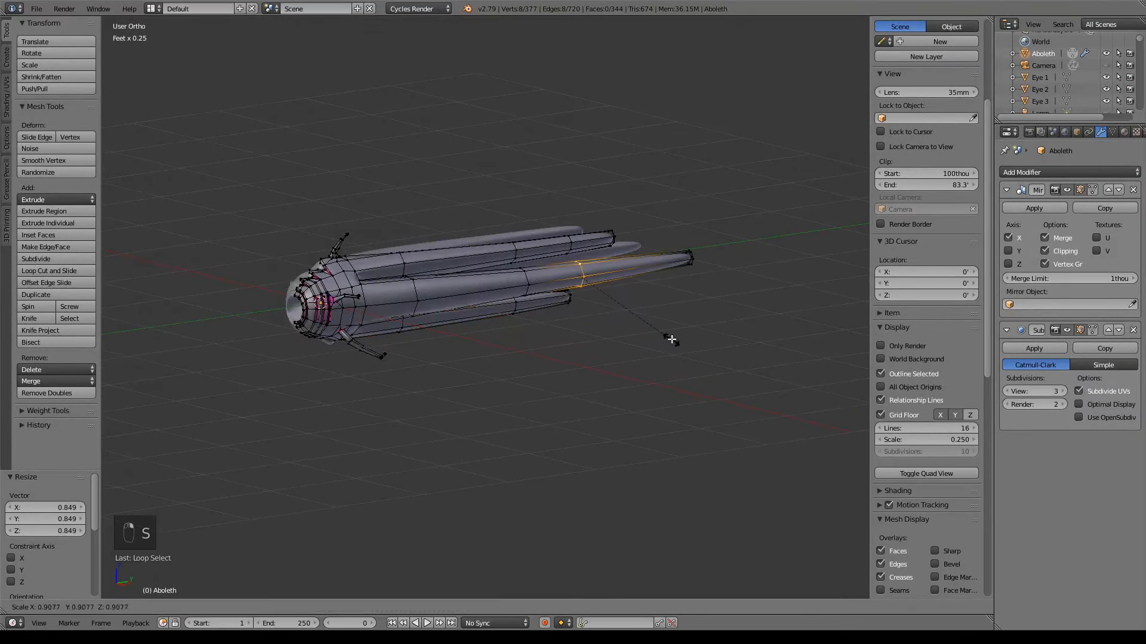
left_click(662, 335)
middle_click_drag(662, 335, 650, 374)
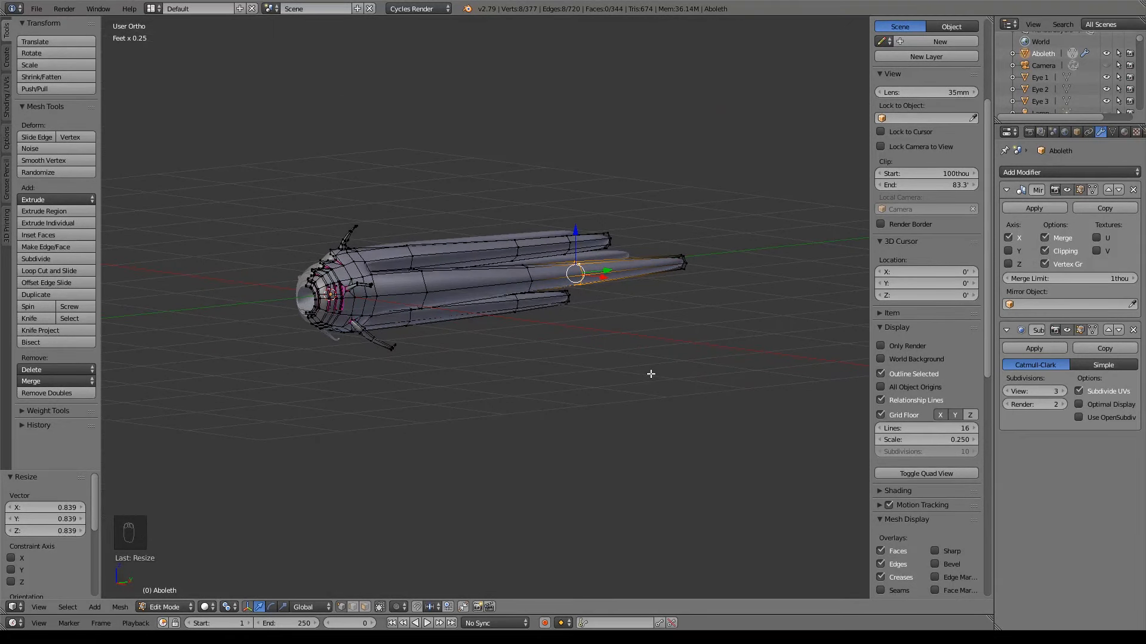
Step: Compare the tentacle lengths with the reference picture, then box-select the middle tentacle's tip and move it −519 thou along Y
key("KP_3")
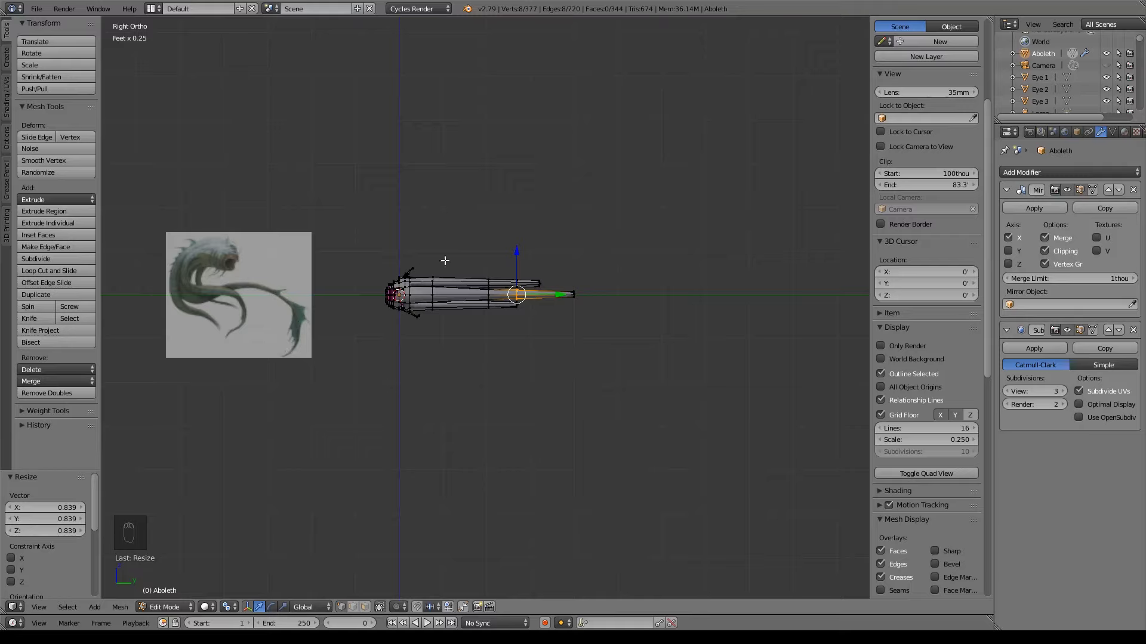
middle_click_drag(444, 261, 516, 331)
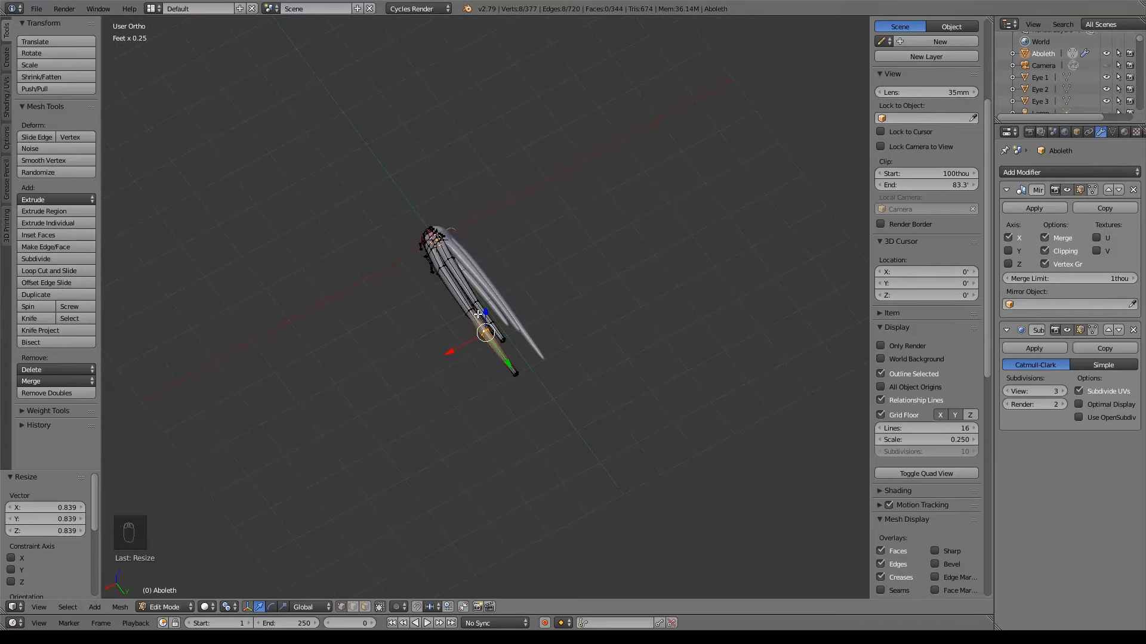
scroll(556, 364, "up", 5)
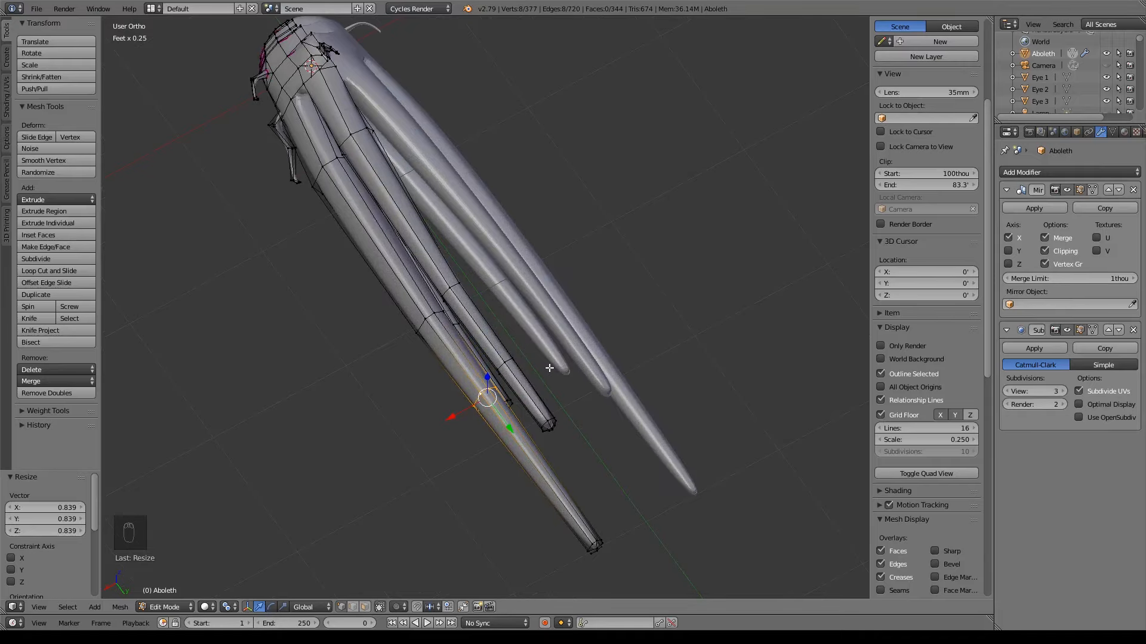
middle_click_drag(577, 483, 575, 435)
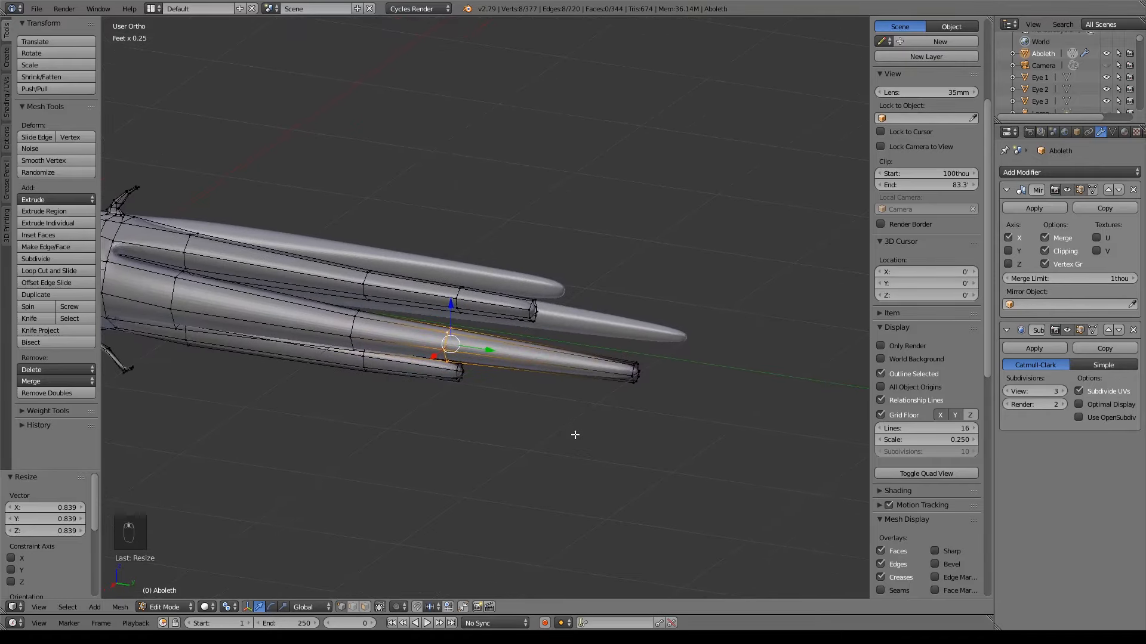
scroll(651, 405, "down", 2)
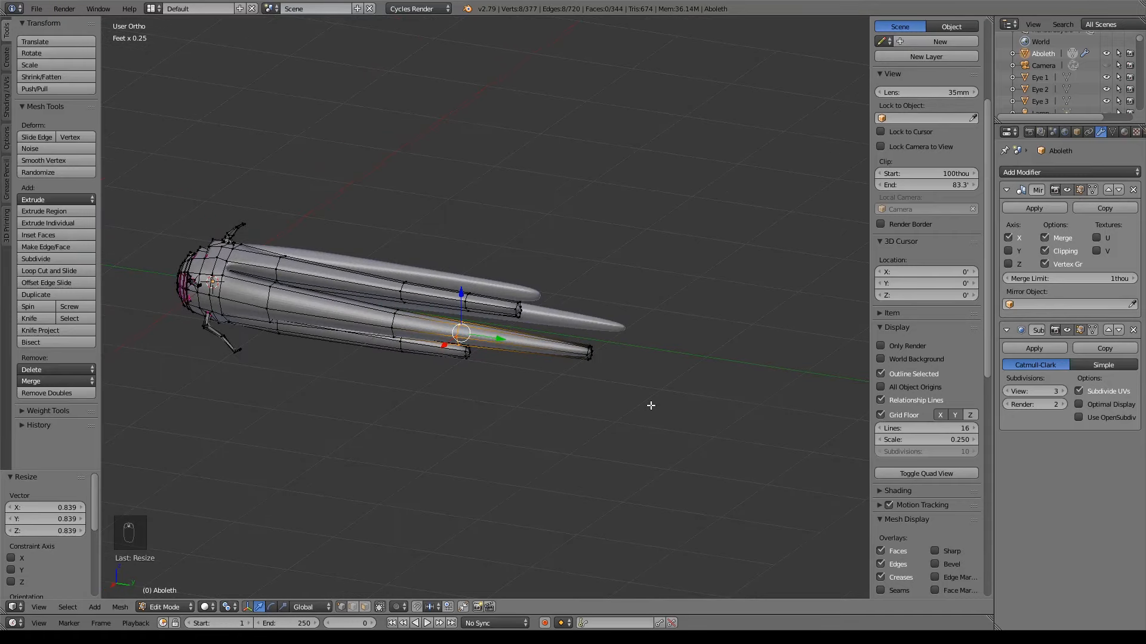
key("a")
key("b")
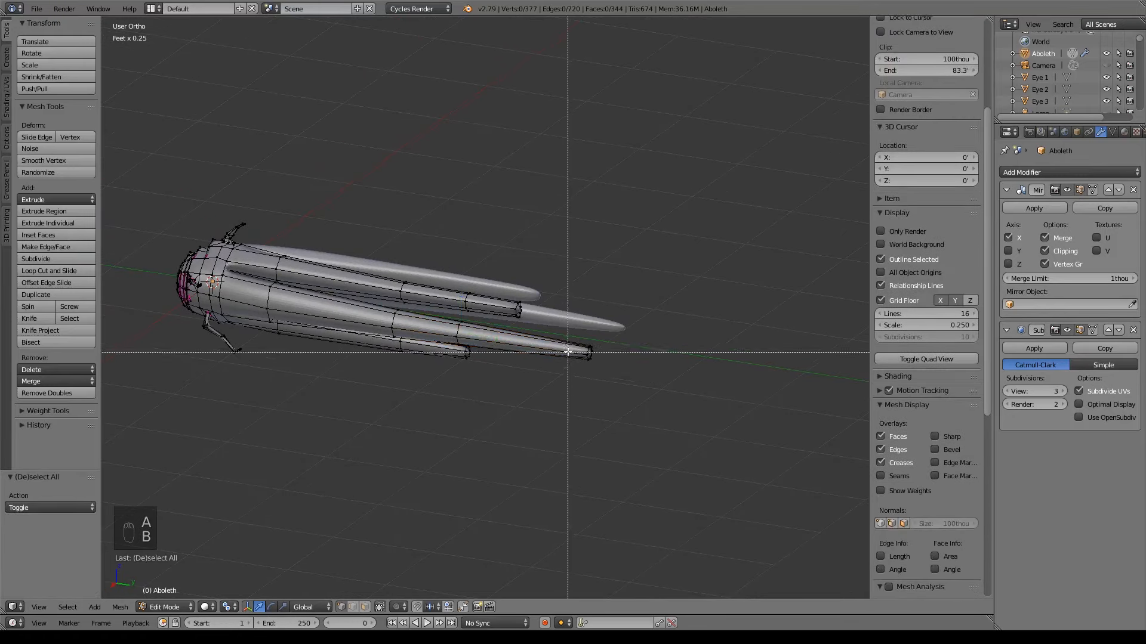
left_click_drag(568, 328, 611, 358)
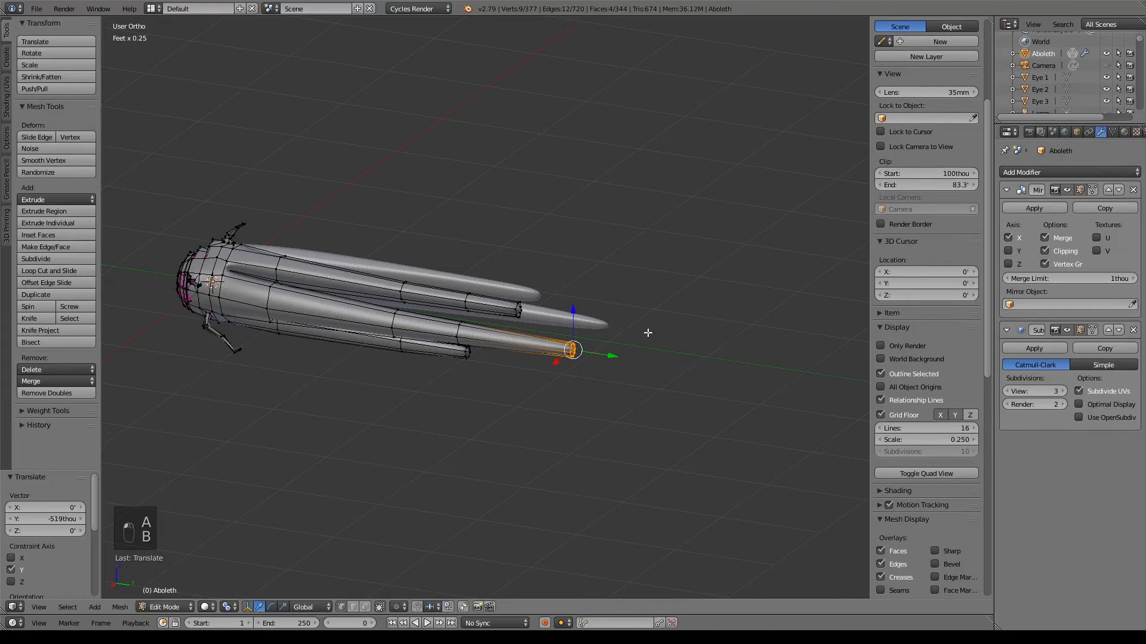
Step: Select the line of vertices along the upper lobe's inner side from the body to the tip and delete them
middle_click_drag(647, 333, 602, 374, "shift")
middle_click_drag(563, 381, 542, 394)
scroll(537, 360, "up", 4)
right_click(527, 230)
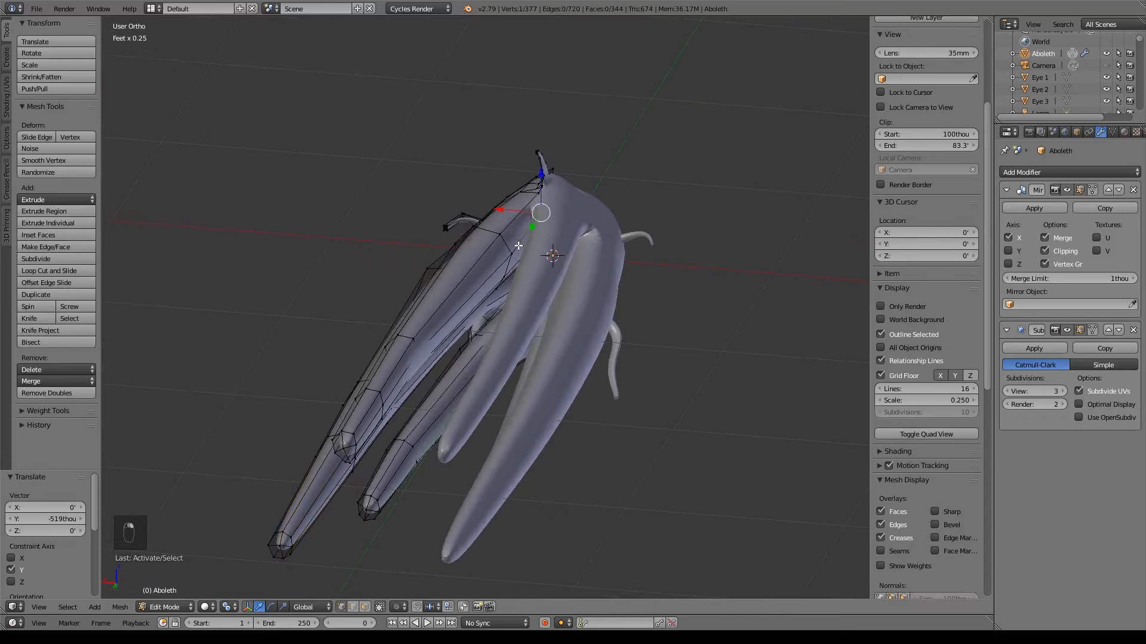
right_click(378, 409, "ctrl")
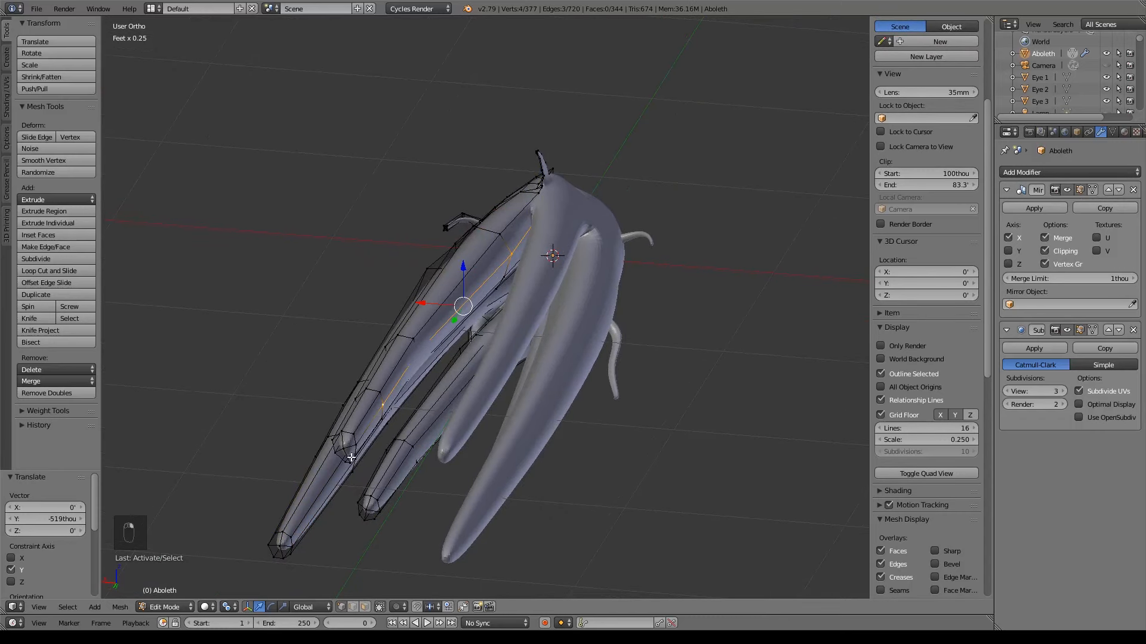
key("x")
left_click(559, 476)
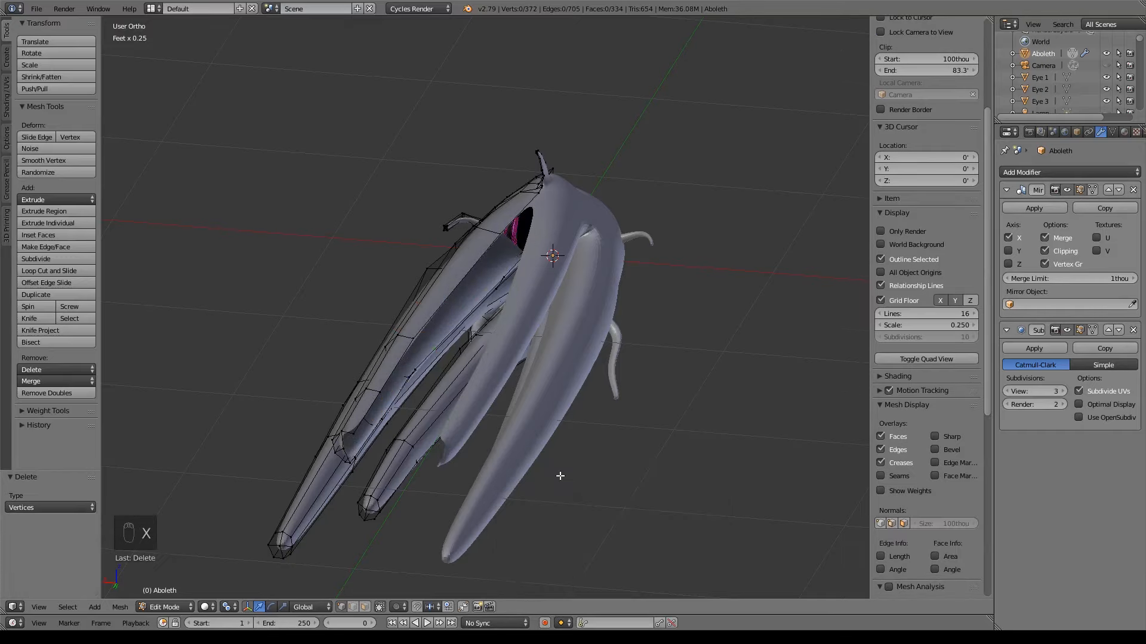
Step: Try to select the open boundary loop at the upper lobe's cut tip, and undo that loop selection
middle_click_drag(552, 315, 479, 228)
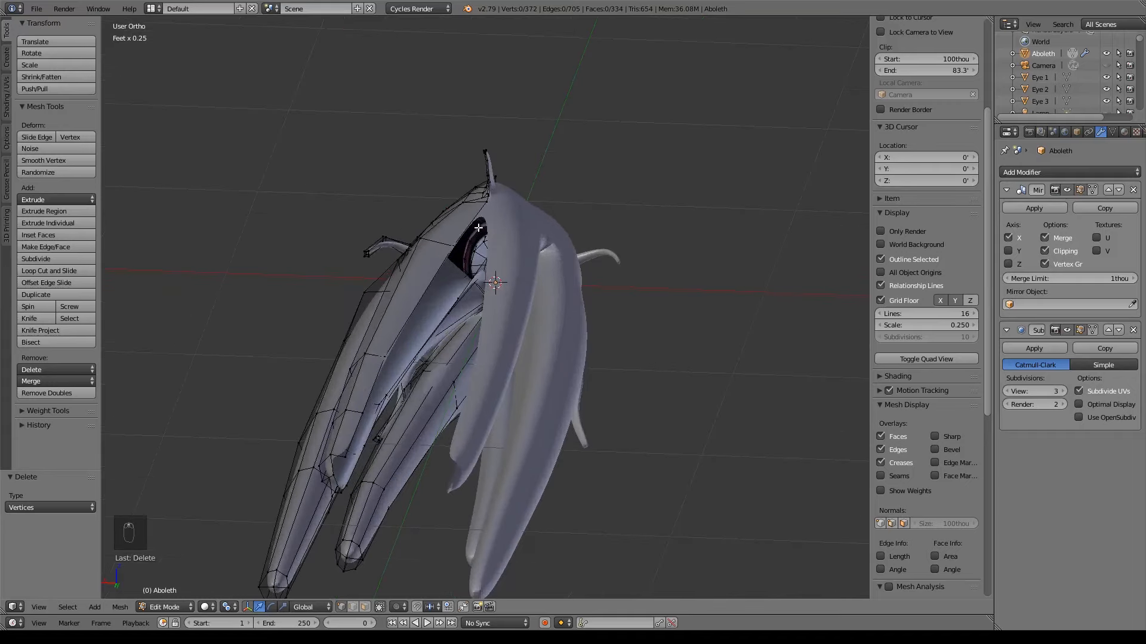
middle_click_drag(367, 480, 429, 427)
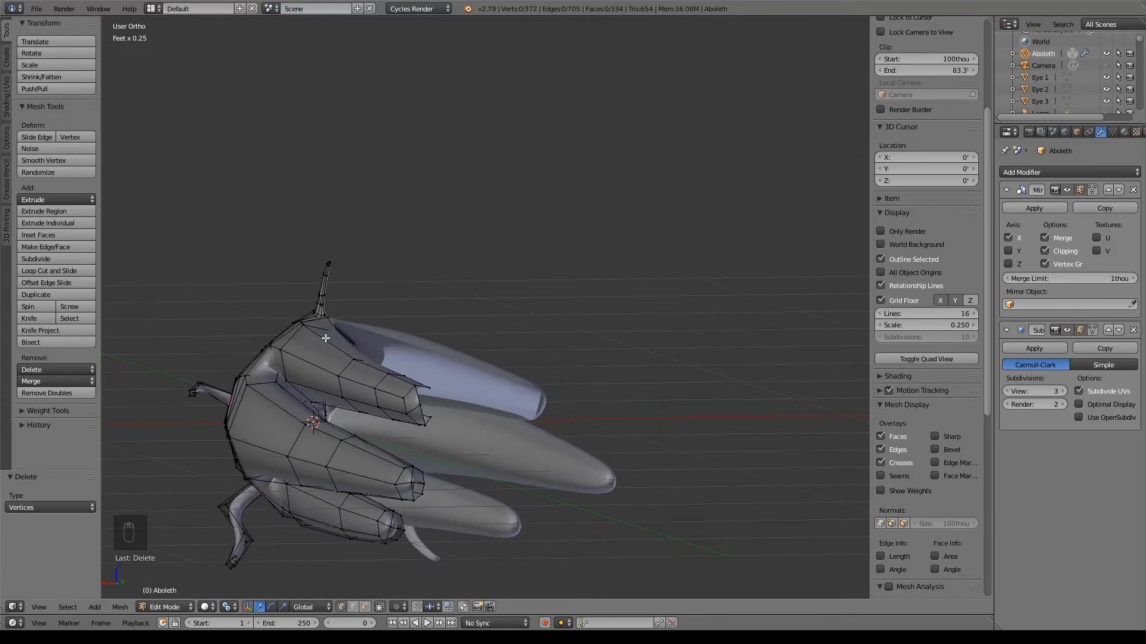
middle_click_drag(311, 327, 422, 328)
scroll(450, 322, "up", 4)
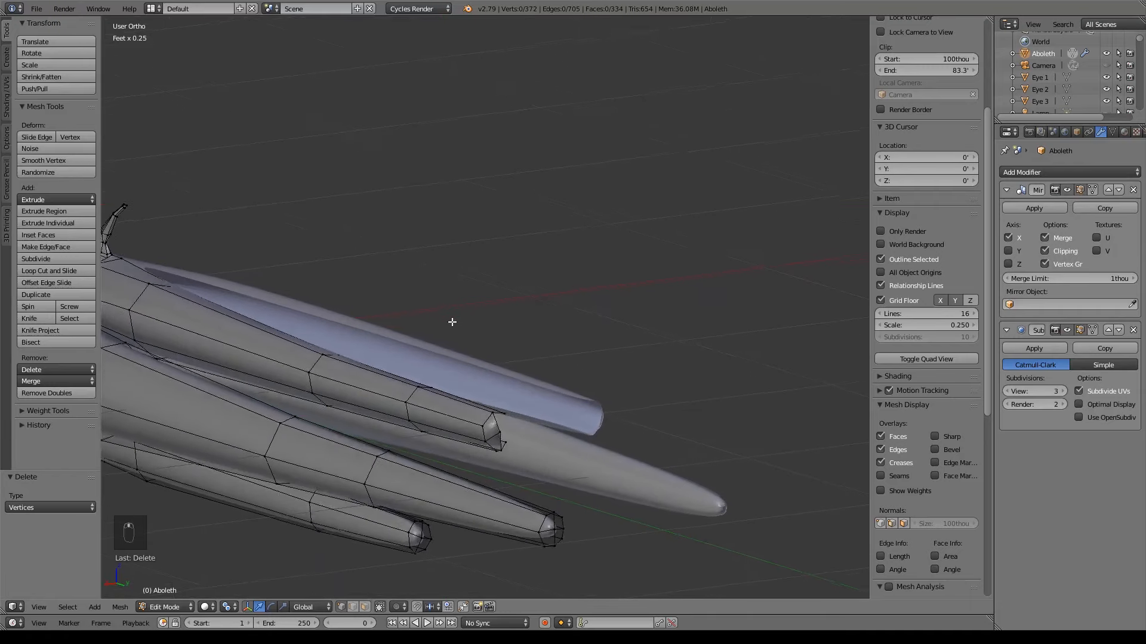
right_click(503, 416, "alt")
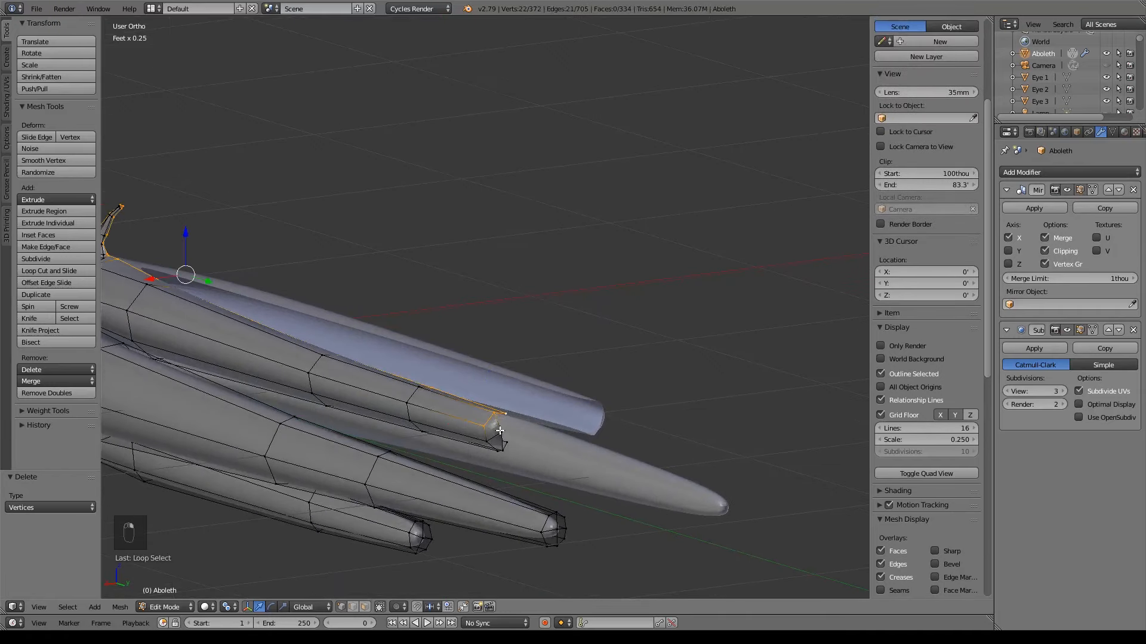
key("ctrl+z")
key("ctrl+z")
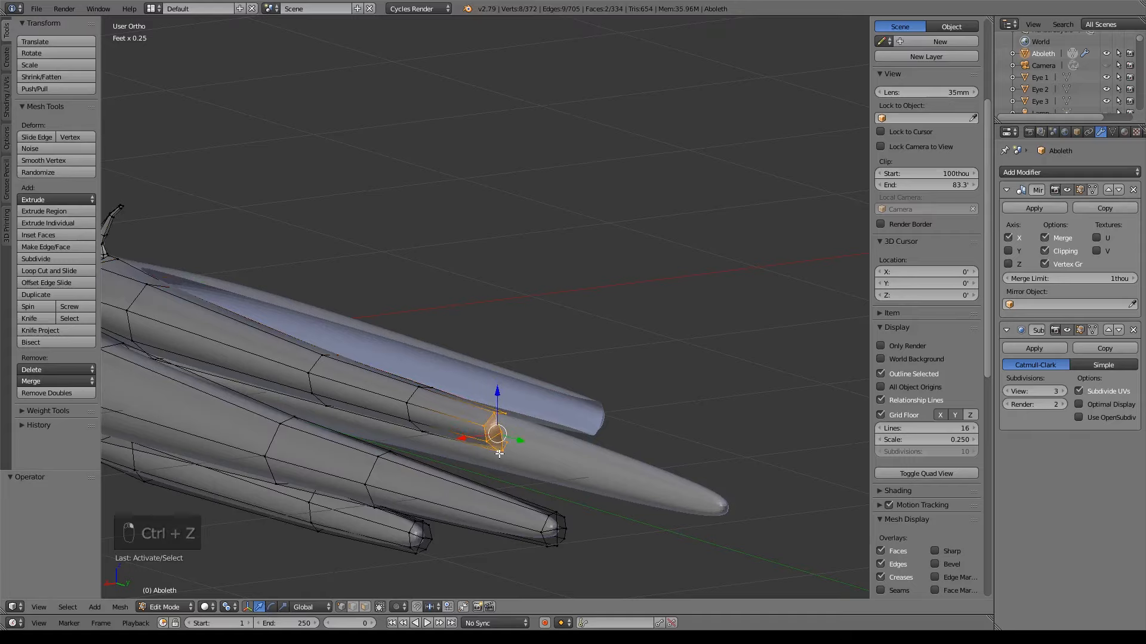
Step: Select the vertex rings along the creature's uppermost tentacle, from the ring near the body out to the tip
key("KP_3")
scroll(567, 465, "down", 3)
key("z")
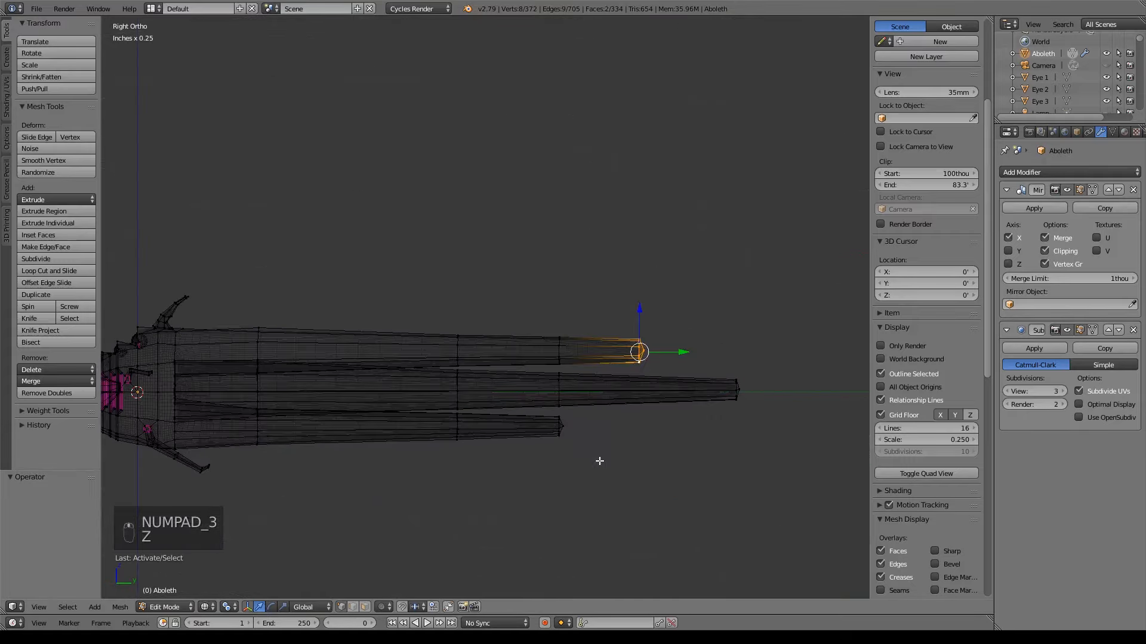
key("b")
left_click_drag(366, 308, 634, 376)
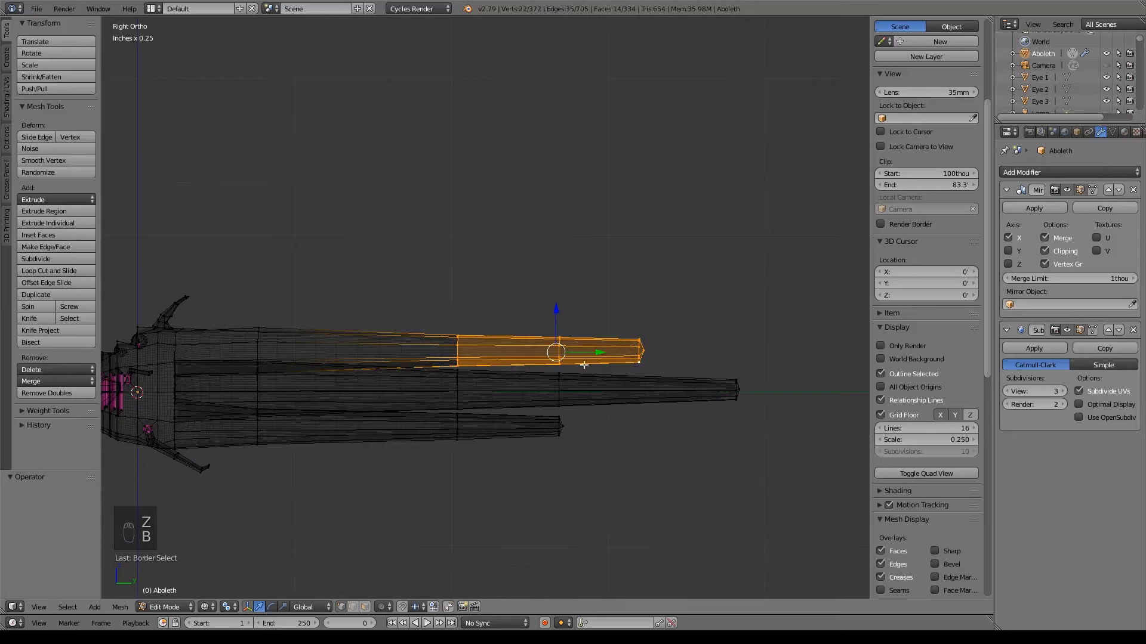
key("b")
left_click_drag(246, 314, 275, 373)
Step: Drop the stray body vertices from the selection and shift the upper tentacle along X by -234 thou, plus a further -53.4 thou
middle_click_drag(370, 350, 364, 320)
scroll(418, 394, "up", 8)
right_click(426, 493, "shift")
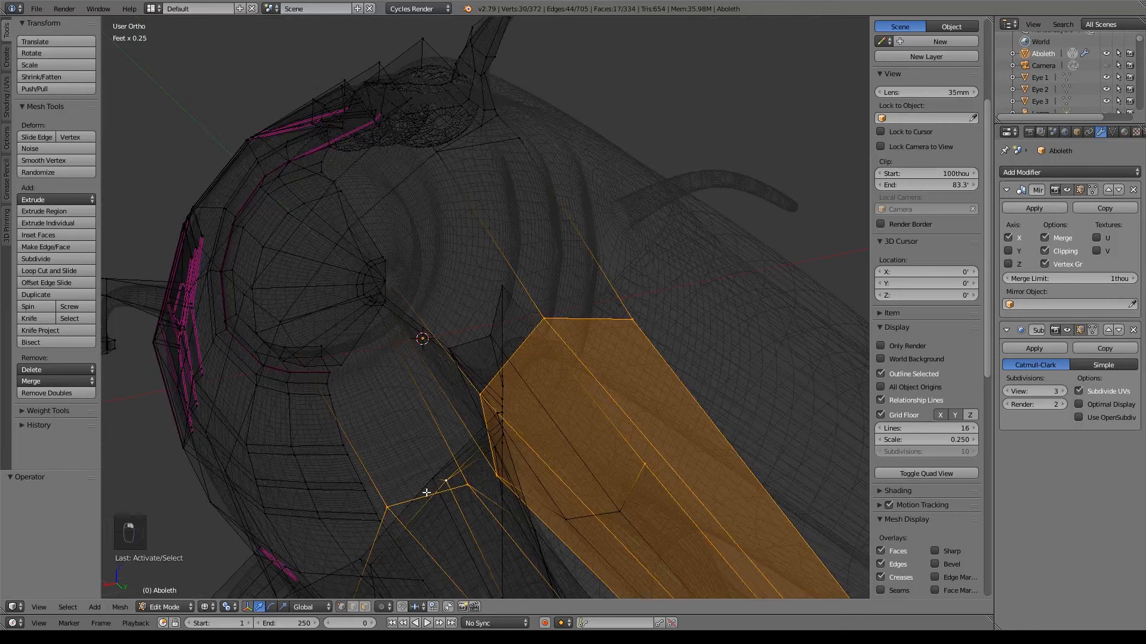
key("b")
middle_click_drag(358, 450, 574, 316)
right_click(488, 453, "shift")
right_click(540, 445, "shift")
scroll(495, 454, "down", 3)
left_click_drag(529, 376, 568, 369)
key("z")
middle_click_drag(568, 369, 606, 351)
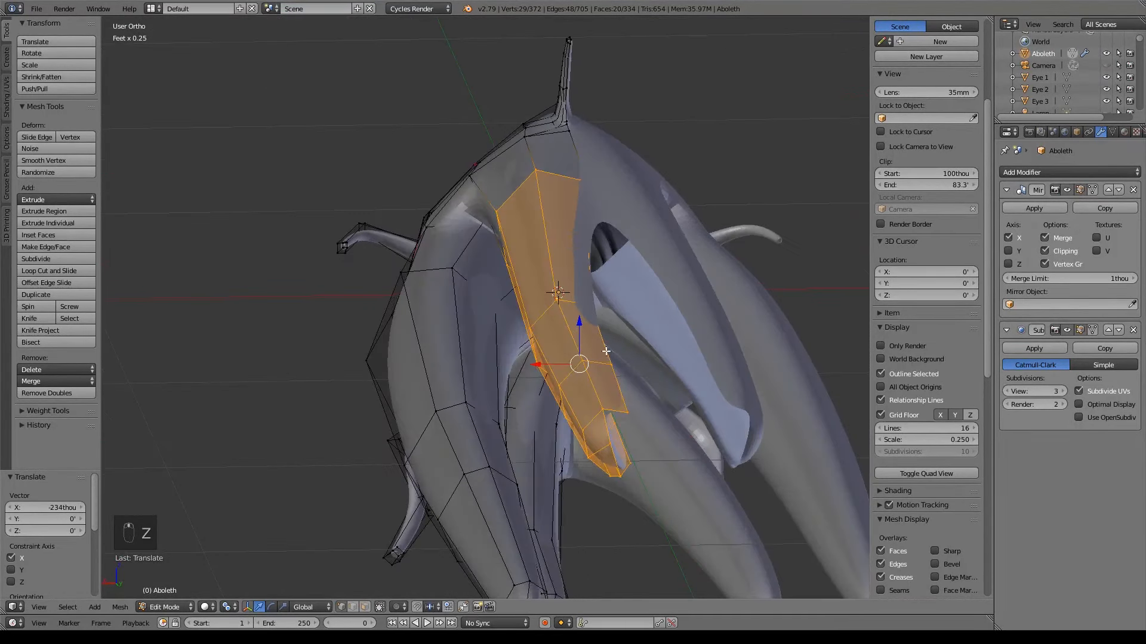
left_click_drag(540, 365, 550, 369)
Step: Deselect the vertices nearest the body and move the outer rings of the upper tentacle -97.6 thou along X
right_click(544, 168, "shift")
right_click(510, 210, "shift")
middle_click_drag(520, 285, 526, 279)
right_click(437, 295, "shift")
key("z")
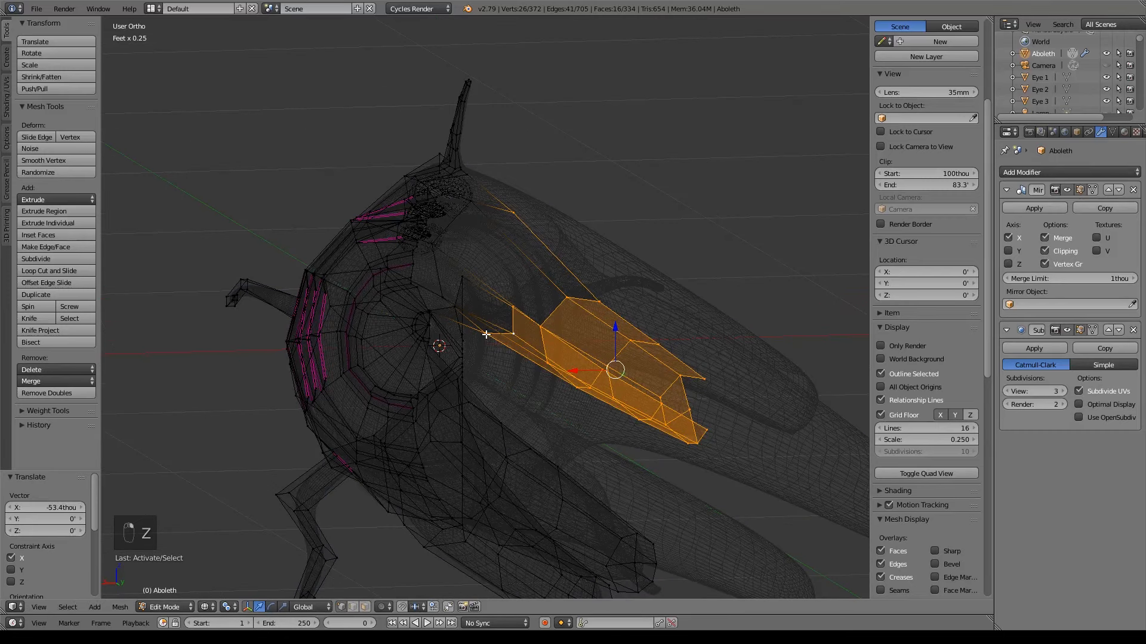
key("b")
middle_click_drag(448, 251, 520, 366)
key("b")
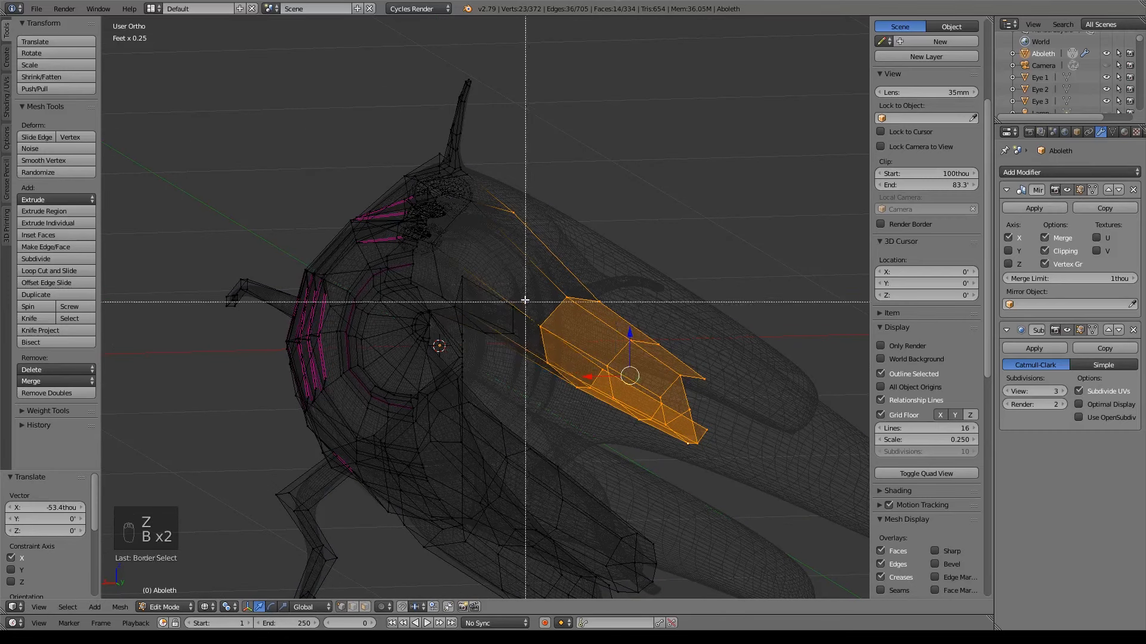
middle_click_drag(498, 196, 547, 223)
left_click_drag(595, 383, 609, 383)
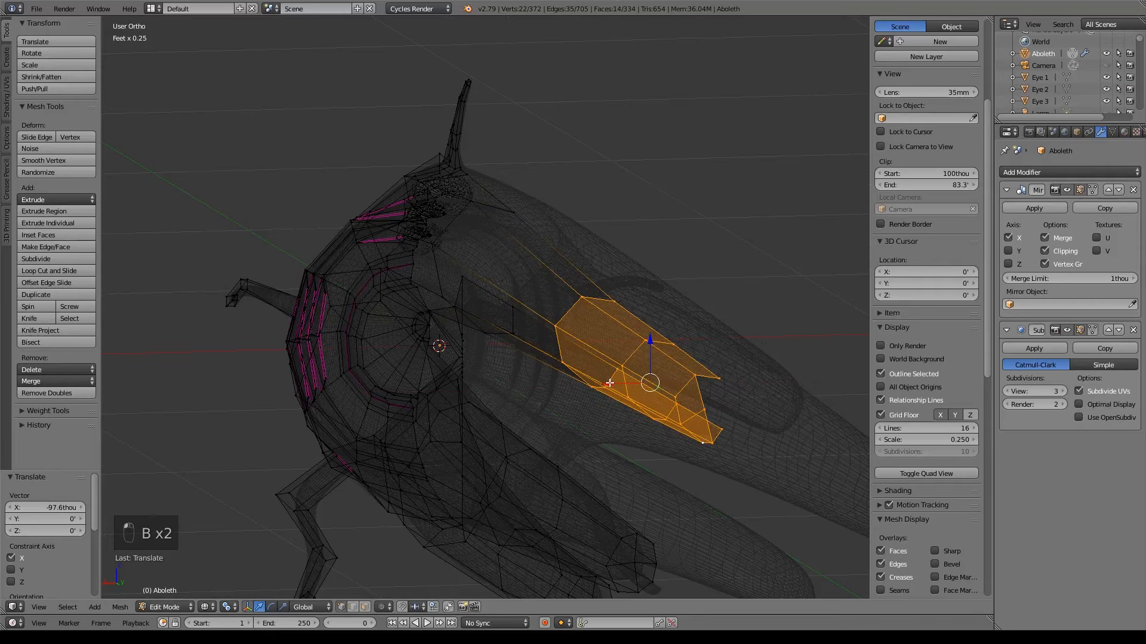
Step: Shift the same outer rings of the upper tentacle a little further along X toward the mirror plane
key("z")
middle_click_drag(710, 341, 615, 399)
left_click_drag(531, 430, 556, 439)
middle_click_drag(555, 439, 681, 387)
Step: Deselect the innermost of the selected rings and move the rest of the upper tentacle -38.3 thou along X
key("z")
key("b")
left_click_drag(523, 124, 600, 314)
key("b")
middle_click_drag(512, 127, 616, 303)
middle_click_drag(682, 320, 647, 323)
left_click_drag(599, 305, 605, 309)
Step: Narrow the selection to the upper tentacle's tip vertices and move them -48.2 thou along X
key("z")
mouse_move(621, 325)
middle_mouse_down()
mouse_move(641, 326)
mouse_move(635, 348)
middle_mouse_up()
key("z")
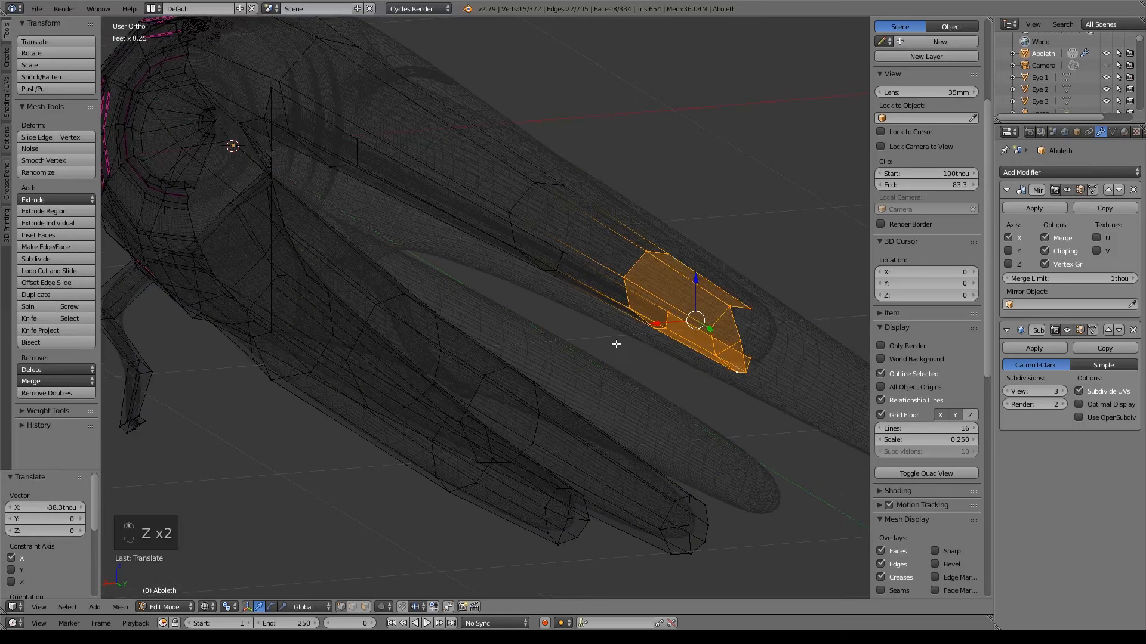
key("b")
left_click_drag(602, 192, 681, 357)
middle_click_drag(681, 357, 682, 357)
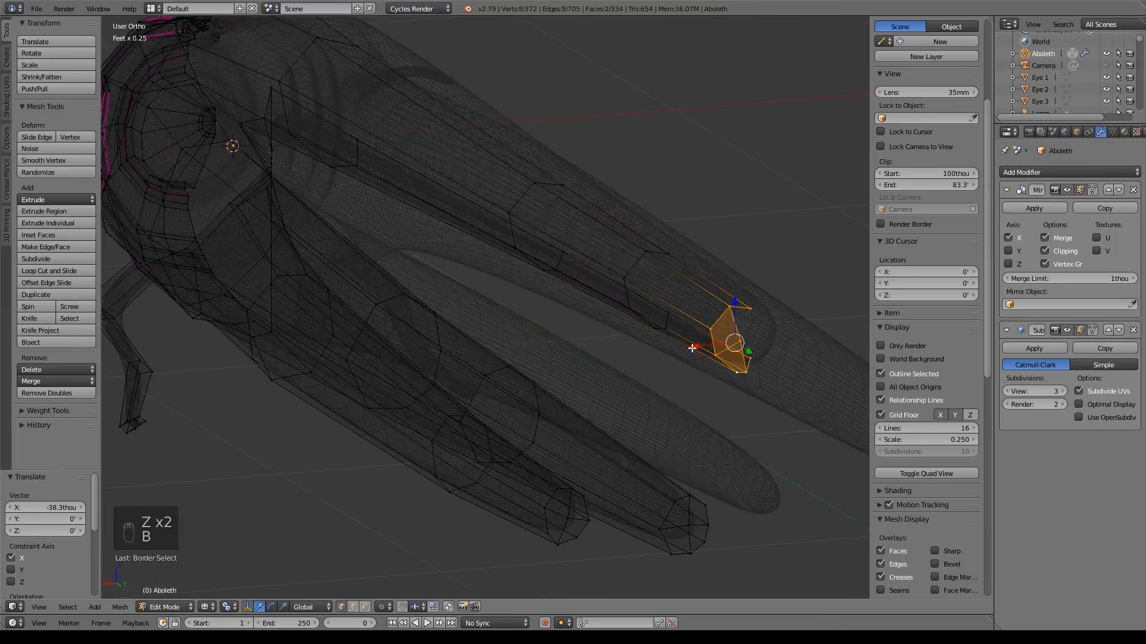
left_click_drag(692, 348, 700, 348)
key("z")
middle_click_drag(771, 349, 734, 343)
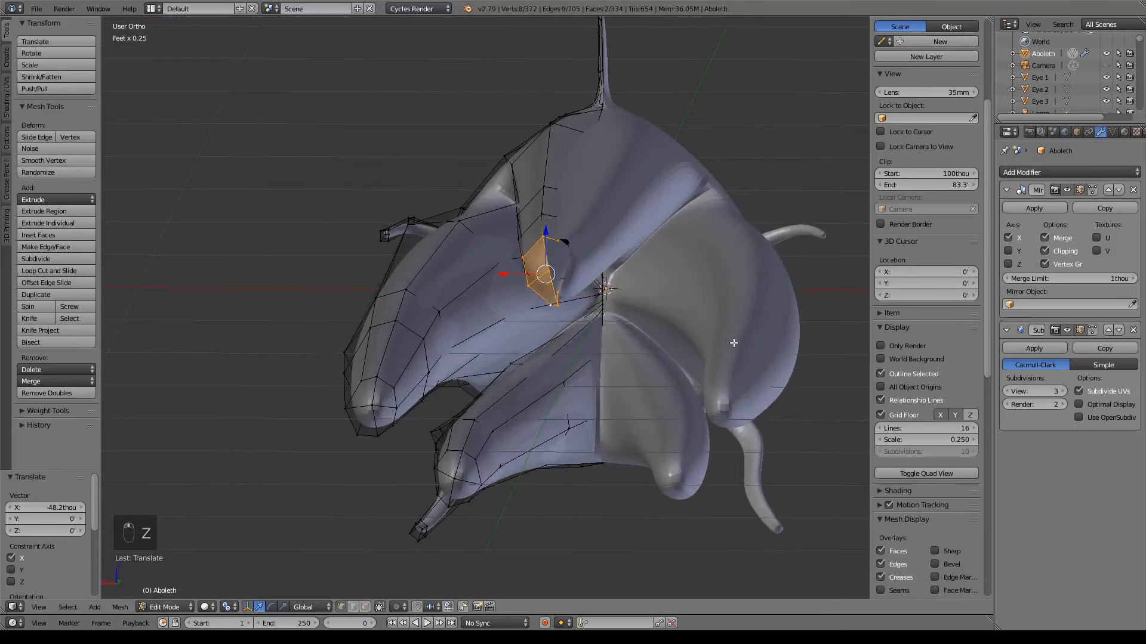
Step: Raise the tentacle tip's centre-edge vertex 53.2 thou along Z and the row of centre-edge vertices behind it 122 thou
scroll(685, 349, "up", 3)
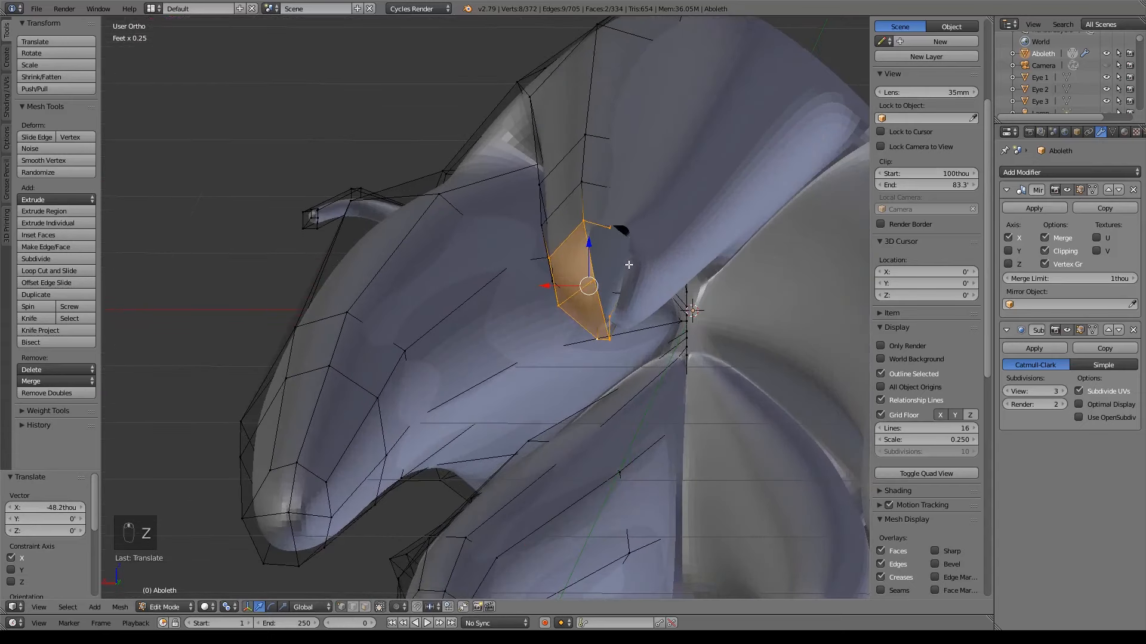
right_click(608, 228)
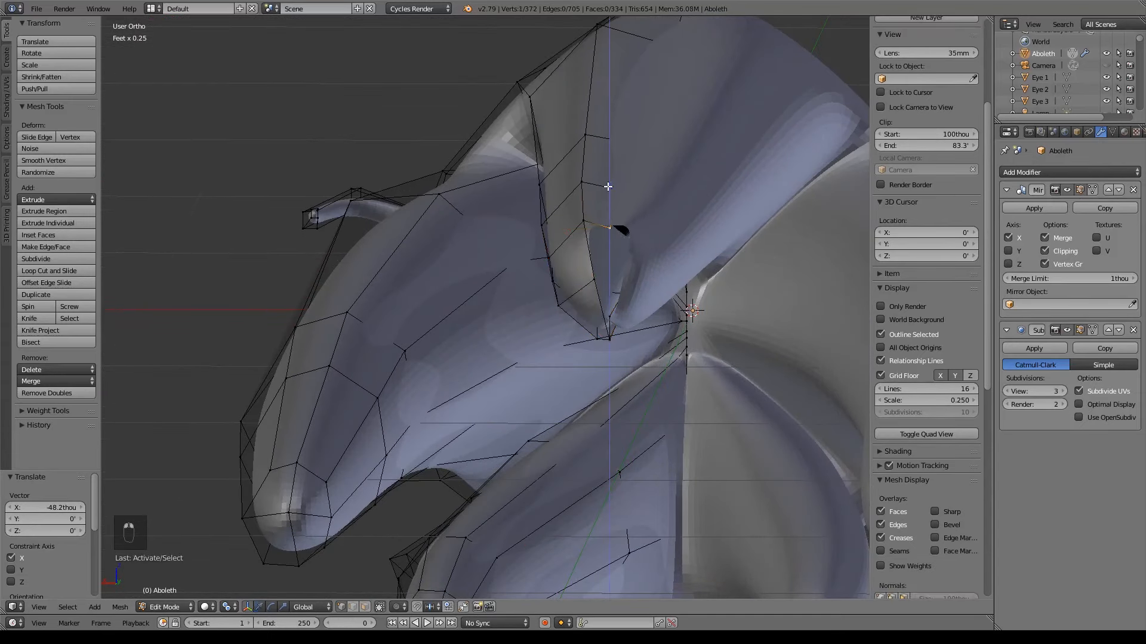
key("ctrl+space")
left_click_drag(607, 187, 608, 172)
middle_click_drag(637, 190, 615, 275)
right_click(577, 295, "shift")
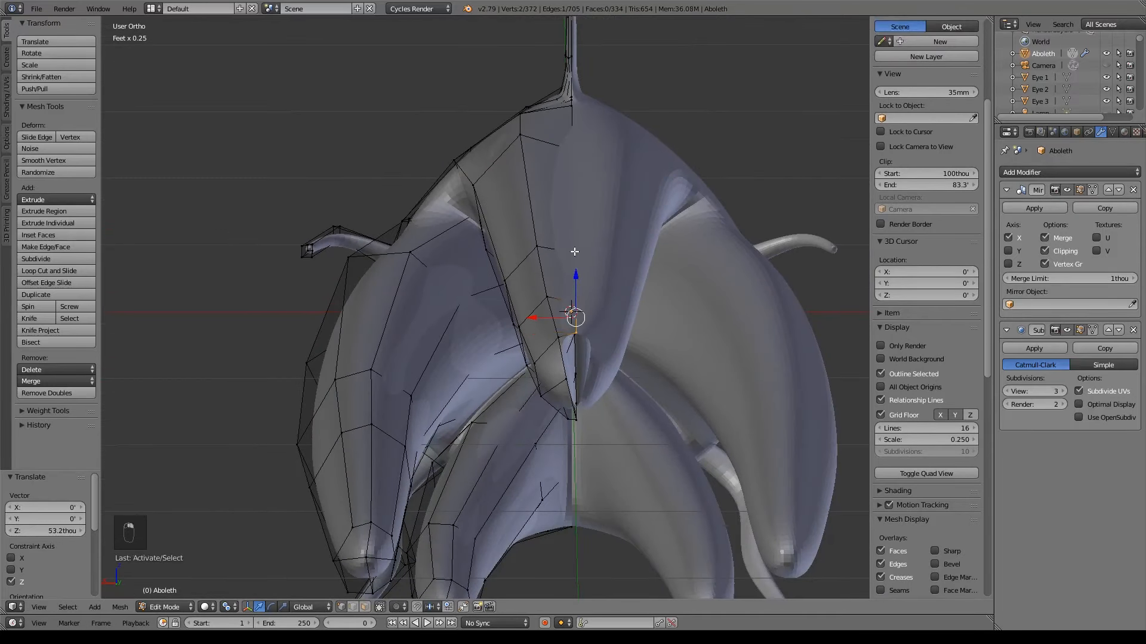
left_click_drag(577, 219, 578, 196)
Step: Move the three vertices beside the centre edge above the gap by 38.2, -1.18 and 25.5 thou in X, Y and Z
mouse_move(634, 289)
middle_mouse_down()
mouse_move(639, 271)
mouse_move(641, 290)
middle_mouse_up()
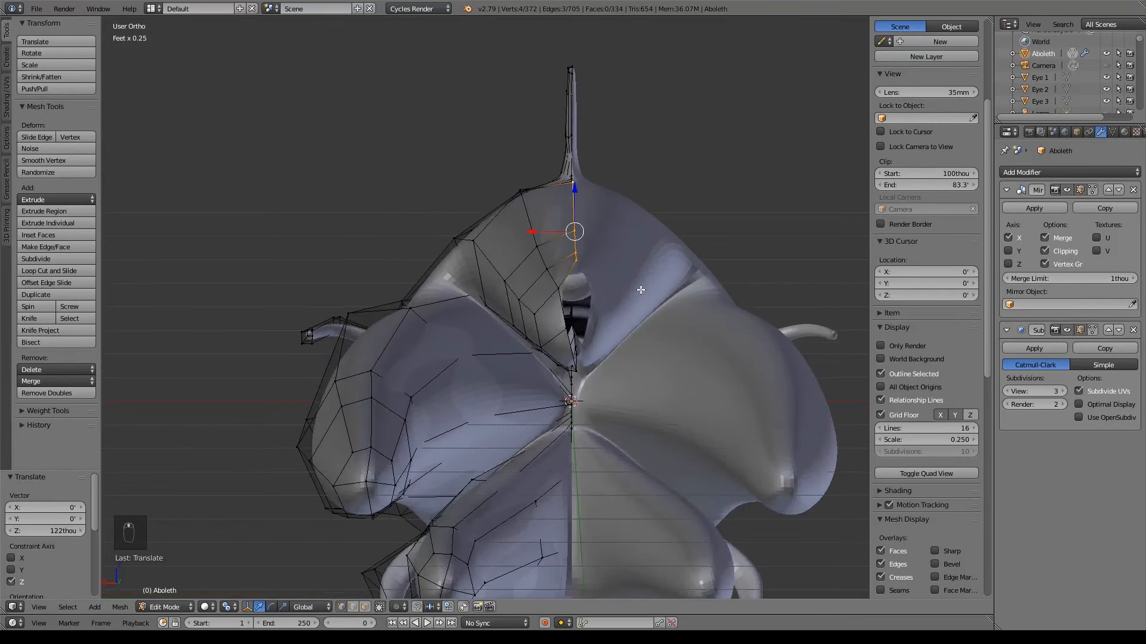
right_click(575, 288)
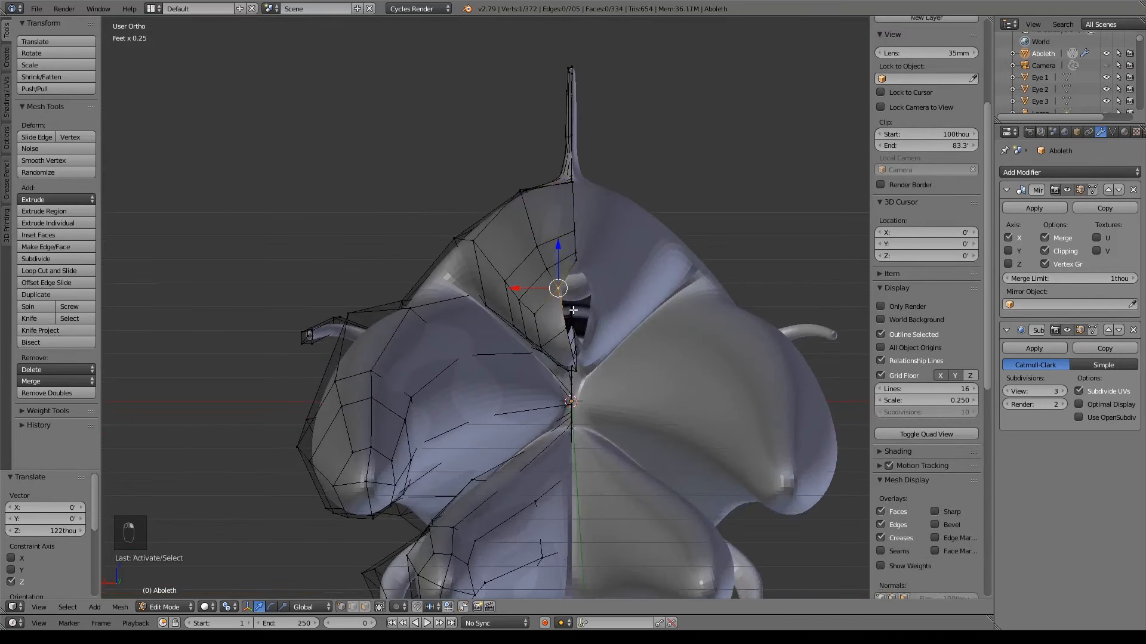
right_click(548, 268, "shift")
right_click(541, 245, "shift")
key("g")
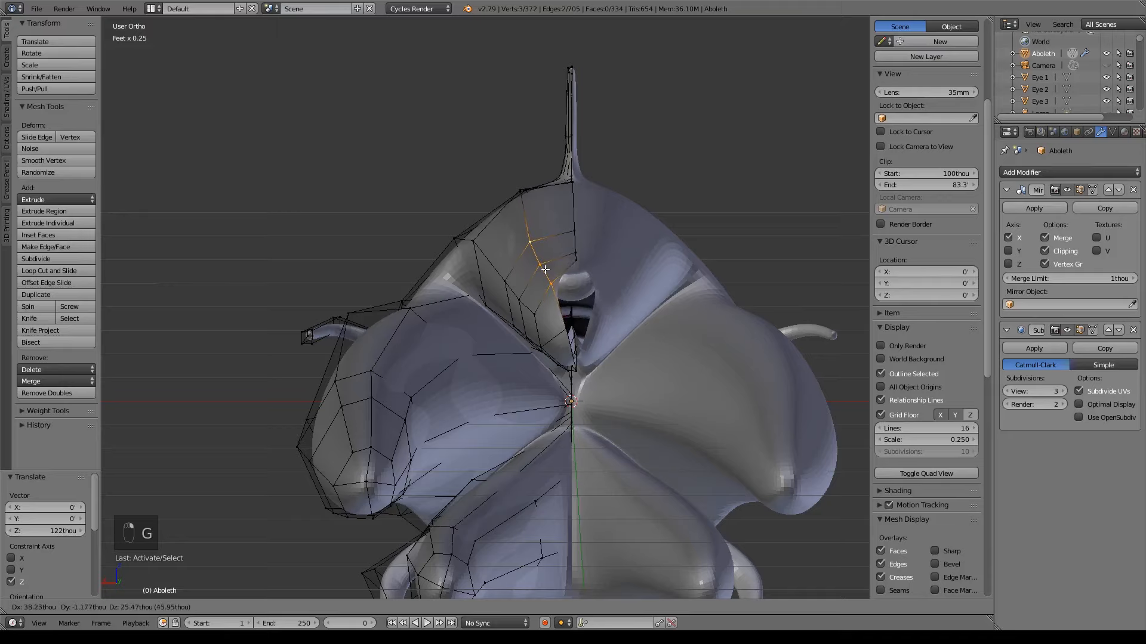
left_click(546, 270)
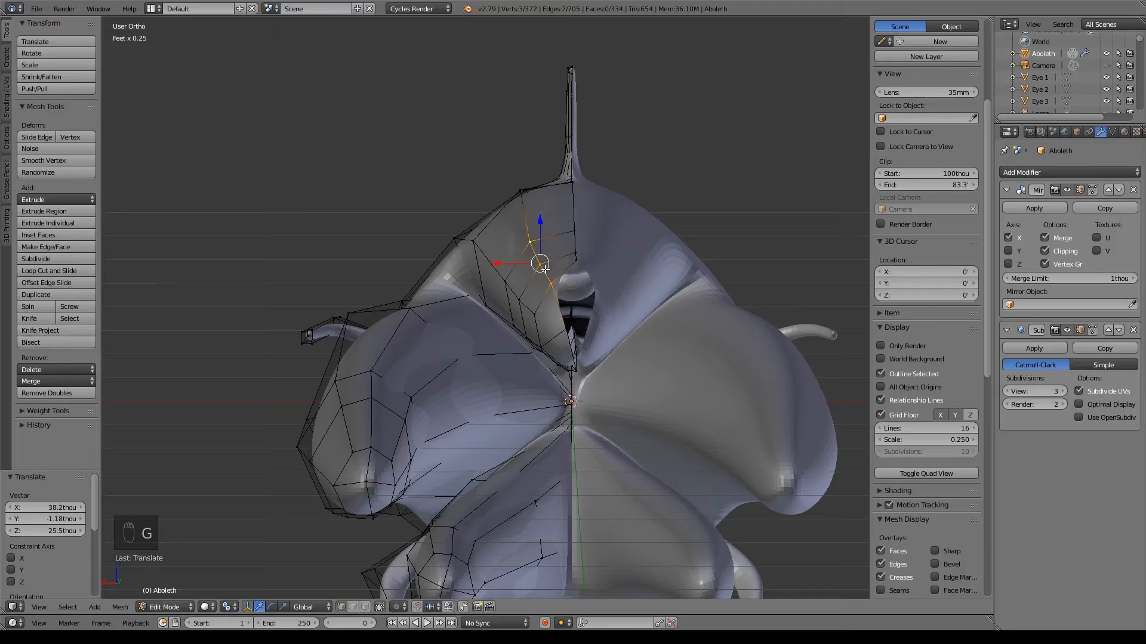
Step: Move the vertex at the bottom of the tentacle-tip gap -82.8 thou along X
right_click(578, 373)
mouse_move(536, 371)
left_mouse_down()
mouse_move(553, 373)
mouse_move(540, 375)
left_mouse_up()
scroll(540, 375, "up", 5)
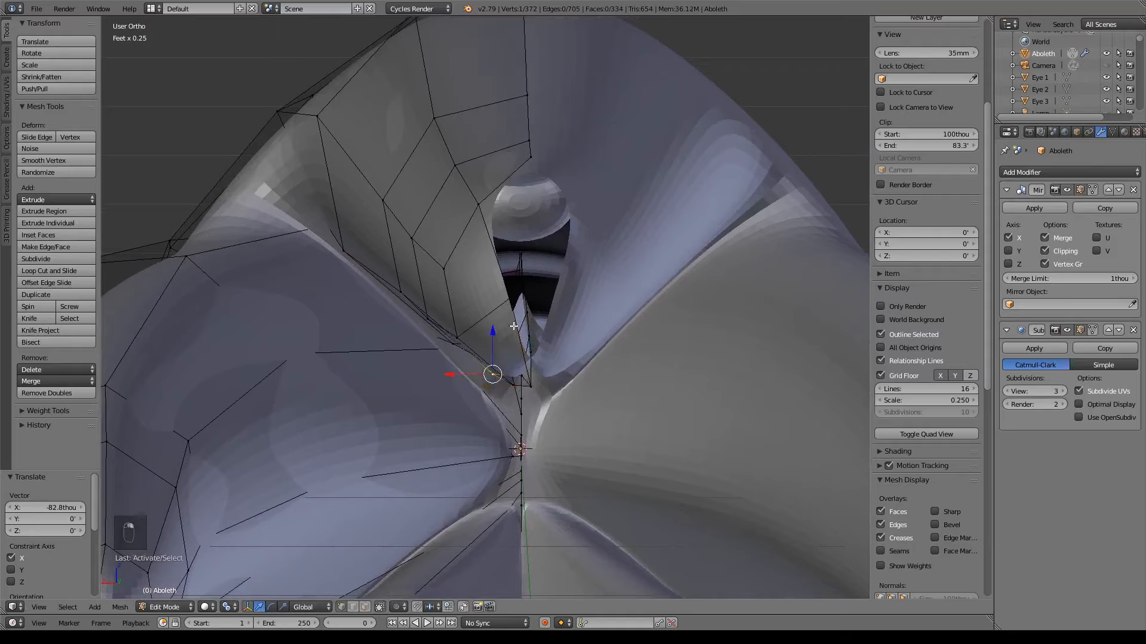
Step: Extrude the vertex on the side edge of the tentacle-tip gap along X to the centre line
right_click(513, 289)
key("e")
key("x")
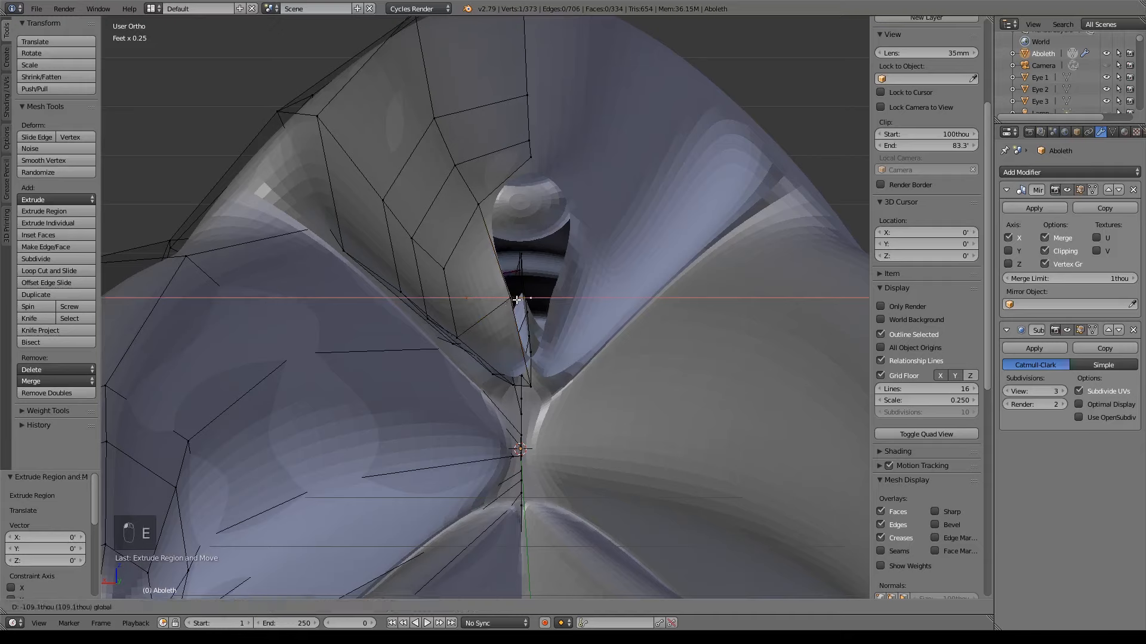
left_click(564, 316)
Step: Fill the upper part of the tentacle-tip gap with a four-vertex face reaching the centre line
right_click(508, 296, "shift")
right_click(480, 204, "shift")
right_click(532, 159, "shift")
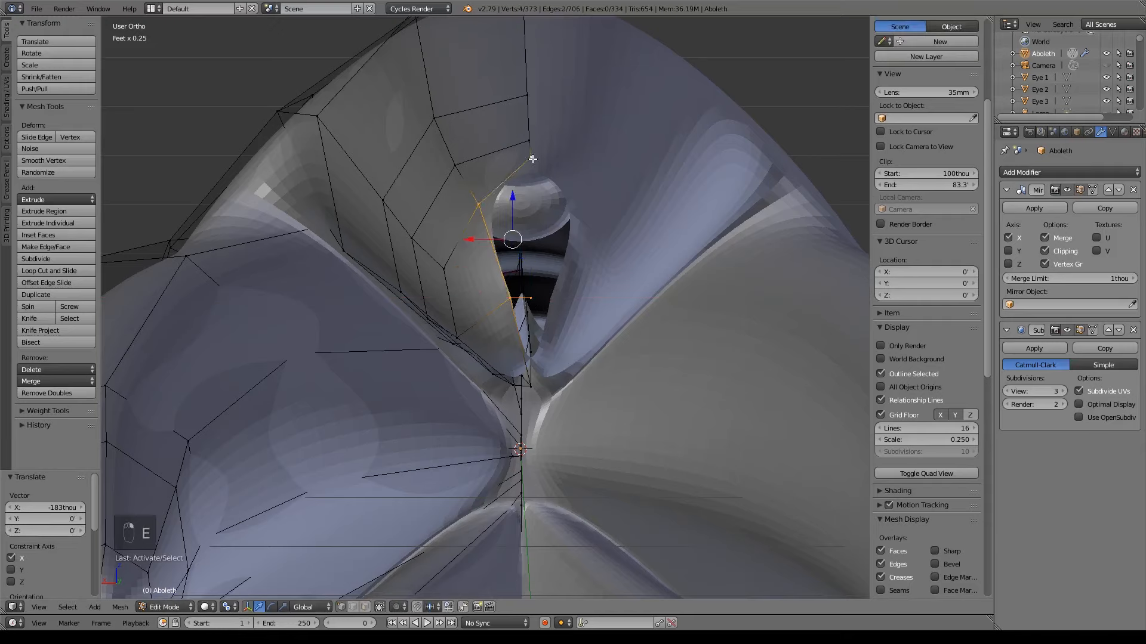
key("f")
Step: Close the remaining lower gap at the tentacle tip with a triangular face
right_click(511, 299)
right_click(530, 385, "shift")
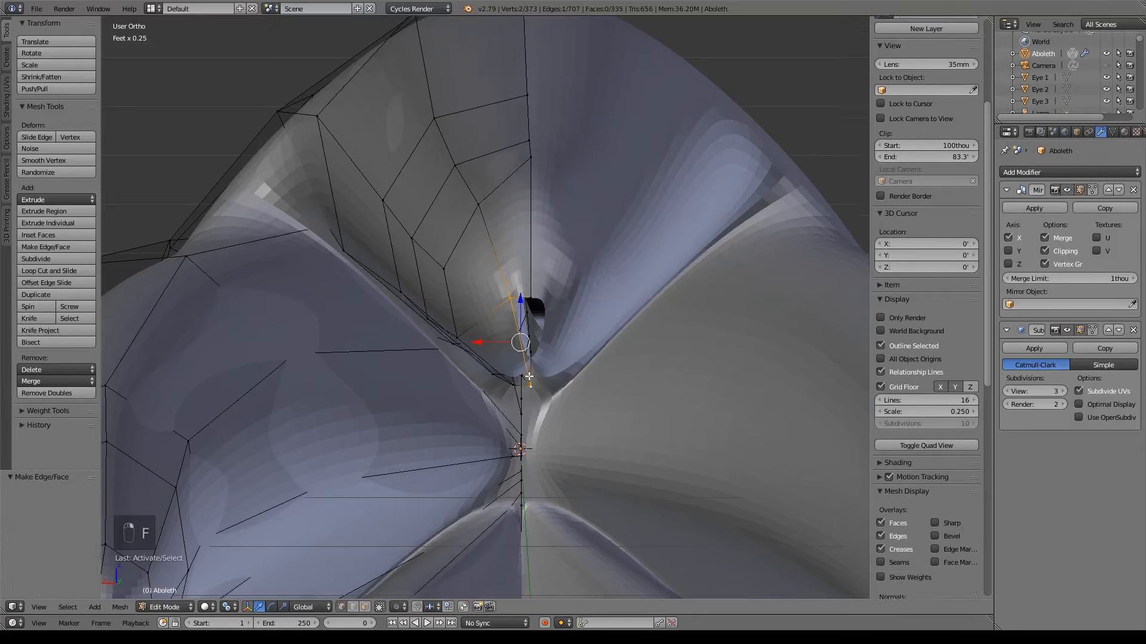
right_click(534, 298, "shift")
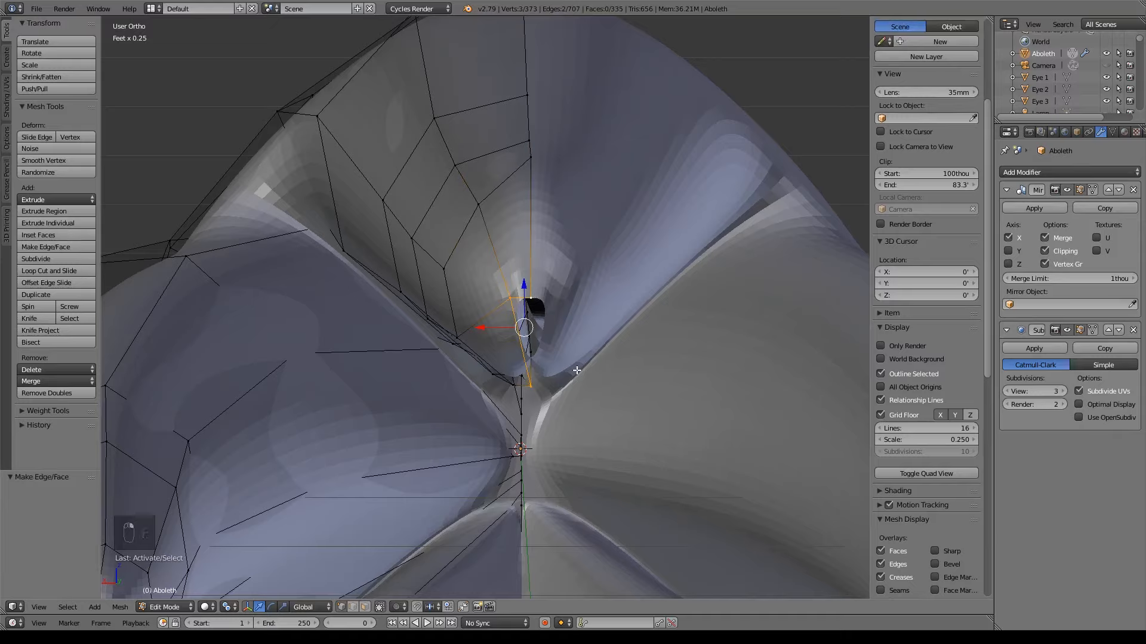
key("f")
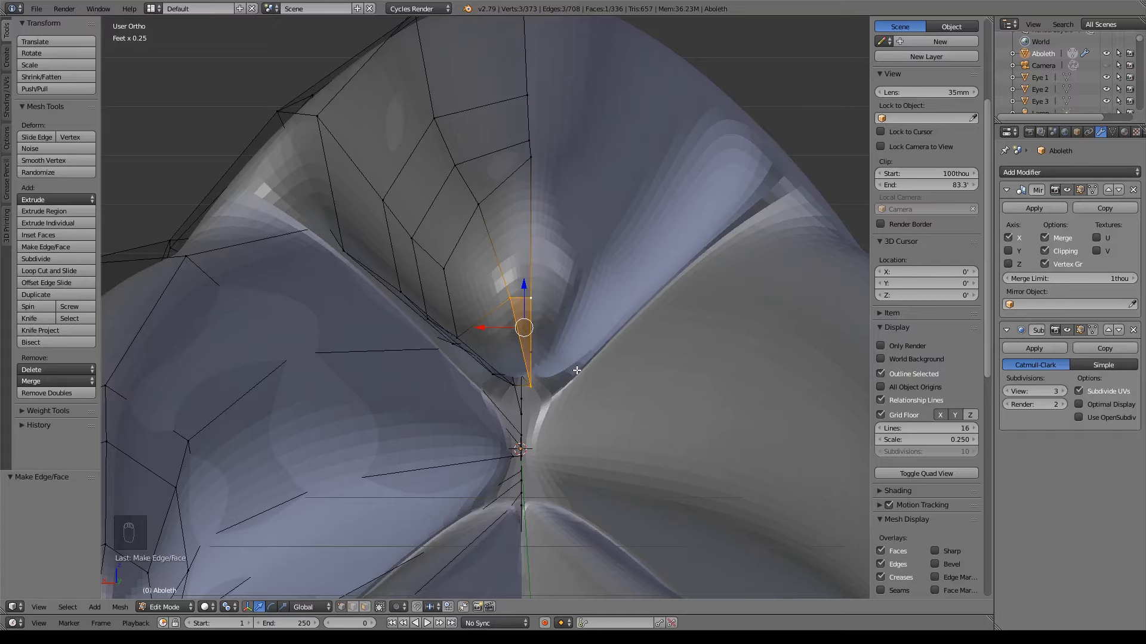
Step: In wireframe, move the vertex beside the centre line just below the lowest eye -118 thou along X
middle_click_drag(576, 371, 566, 367)
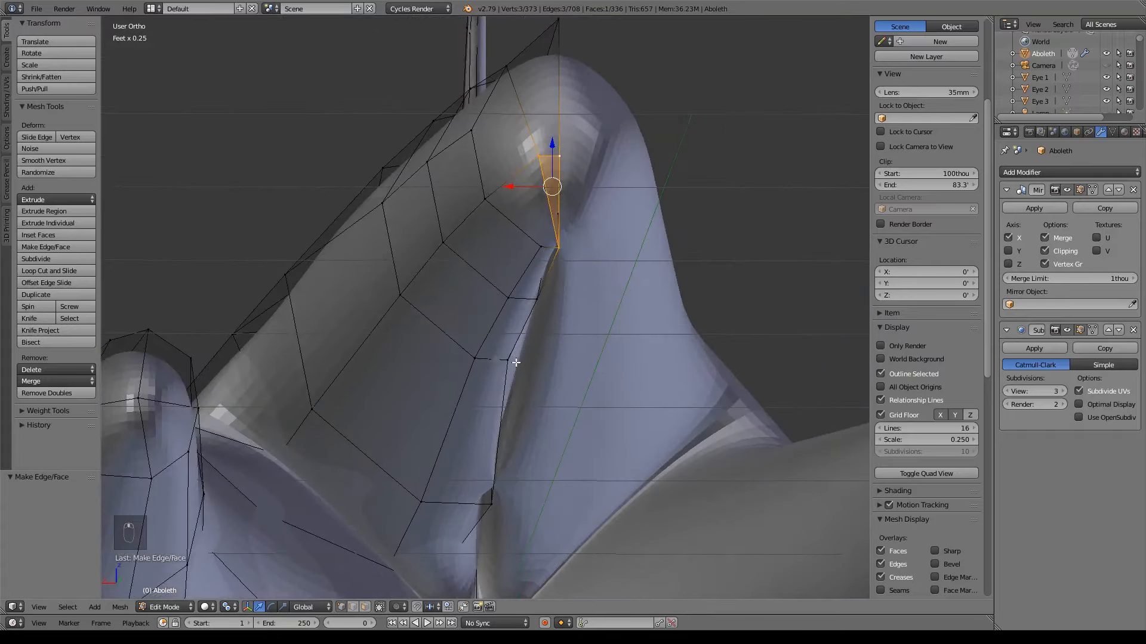
middle_click_drag(556, 447, 567, 335)
key("z")
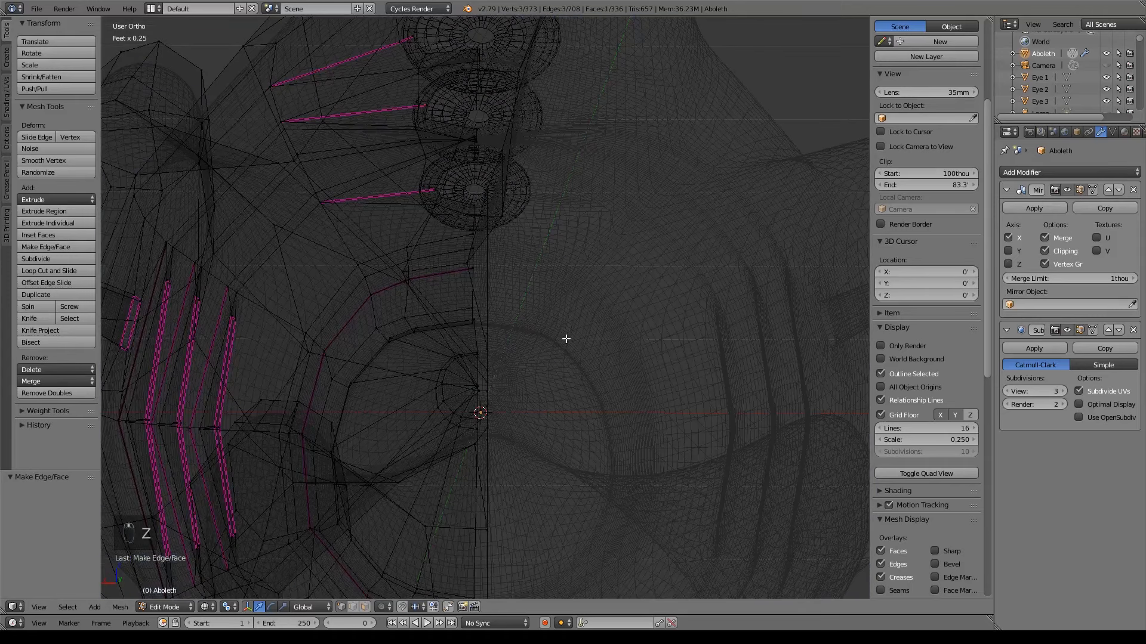
scroll(564, 339, "up", 3)
middle_click_drag(484, 234, 491, 309, "shift")
right_click(454, 290)
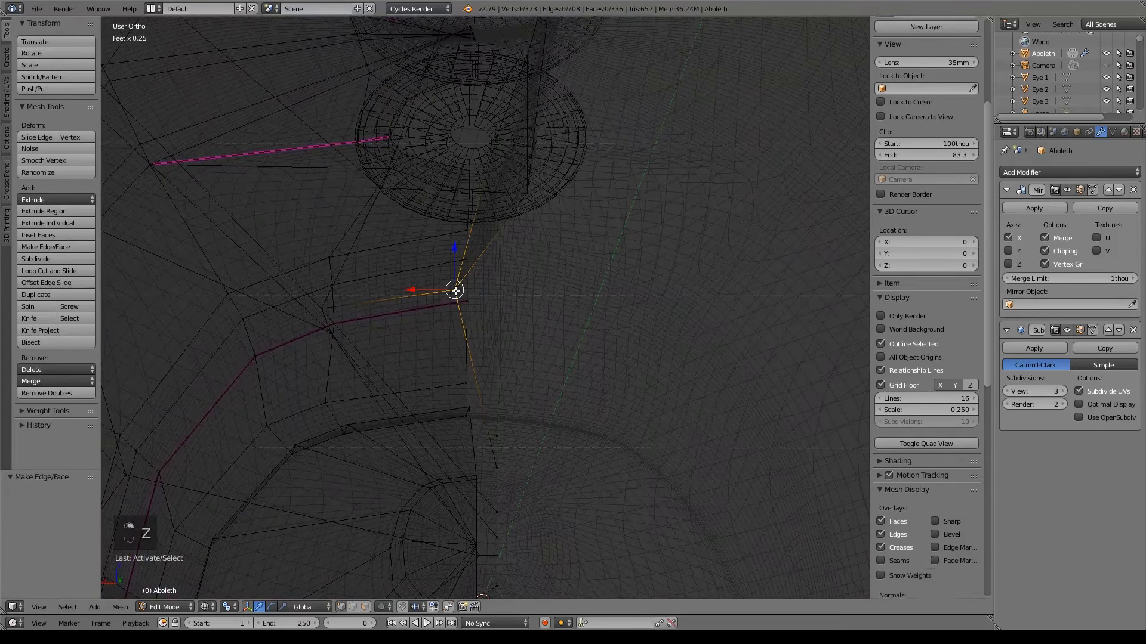
left_click_drag(424, 291, 469, 292)
Step: Turn off the subdivision modifier's viewport display and frame the moved vertex to examine the mesh around it
scroll(562, 248, "up", 5)
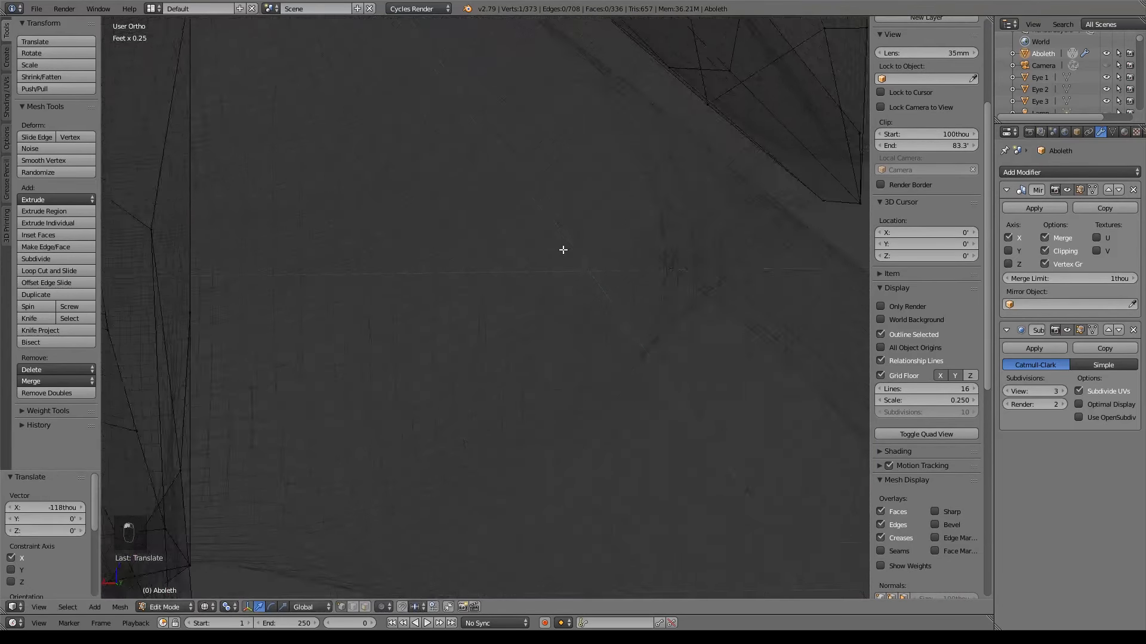
middle_click_drag(548, 251, 549, 279)
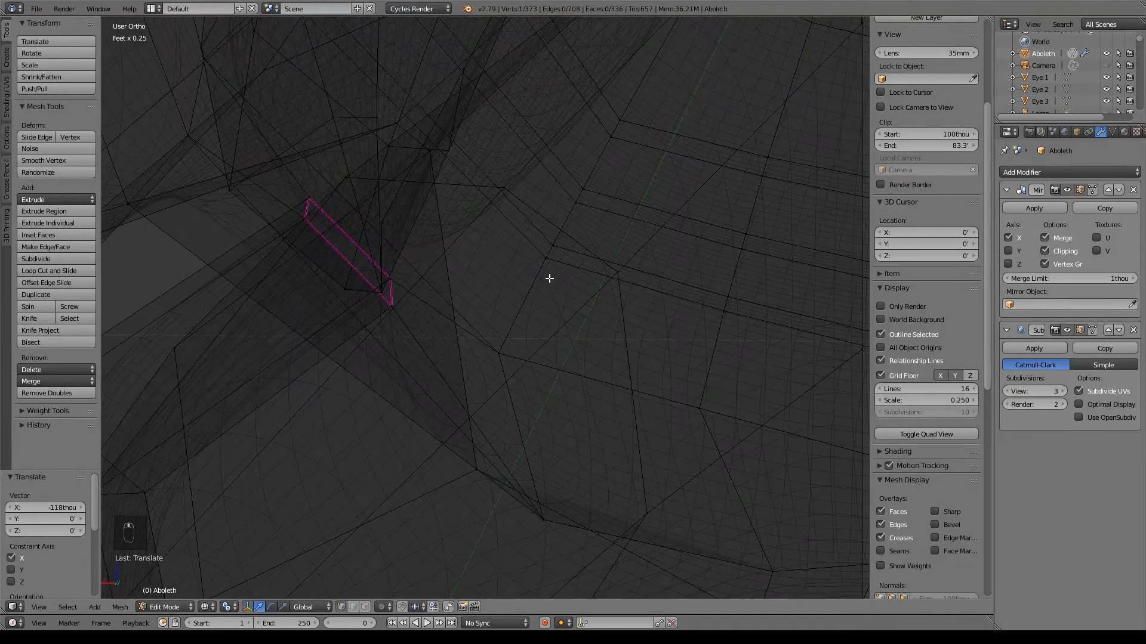
key("KP_Decimal")
key("z")
key("z")
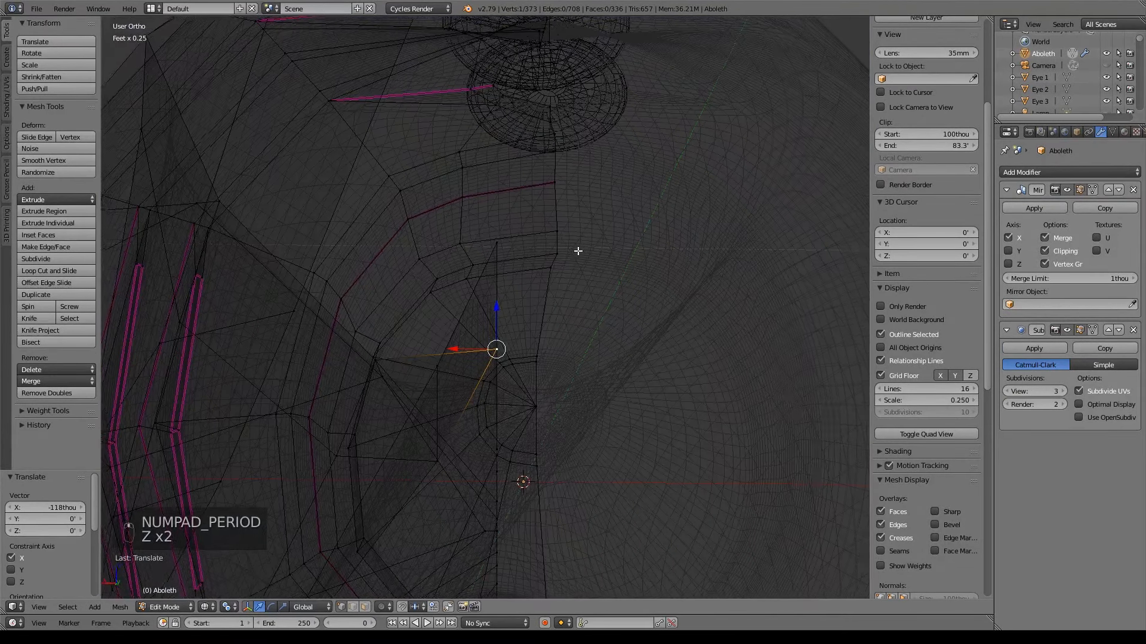
left_click(1067, 330)
scroll(562, 316, "up", 3)
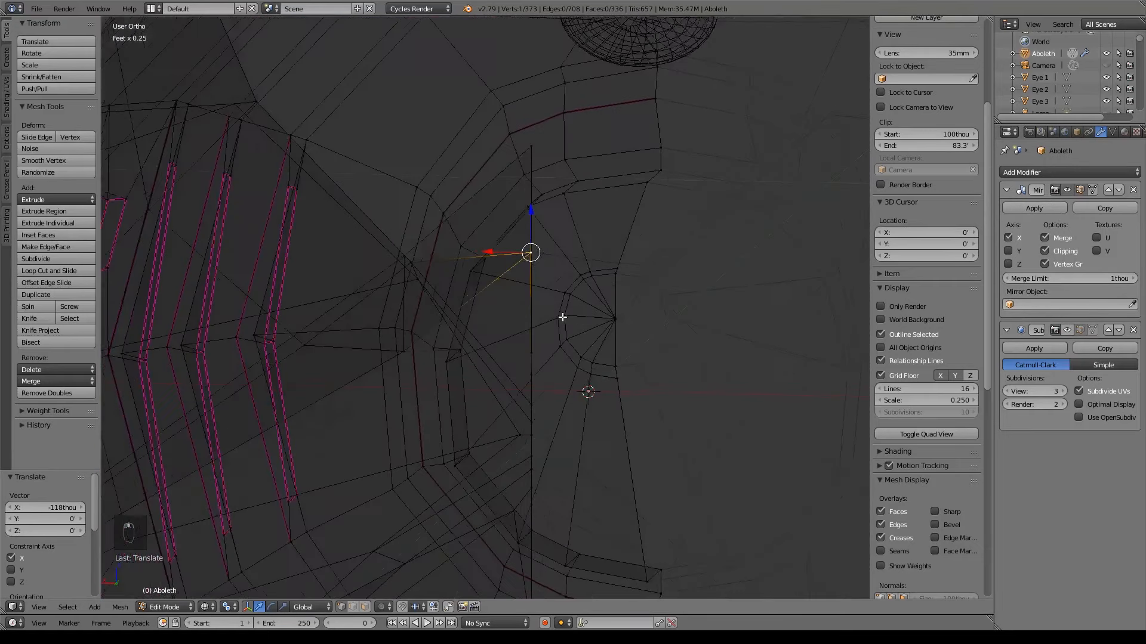
mouse_move(562, 317)
middle_mouse_down()
mouse_move(519, 328)
mouse_move(595, 360)
middle_mouse_up()
key("z")
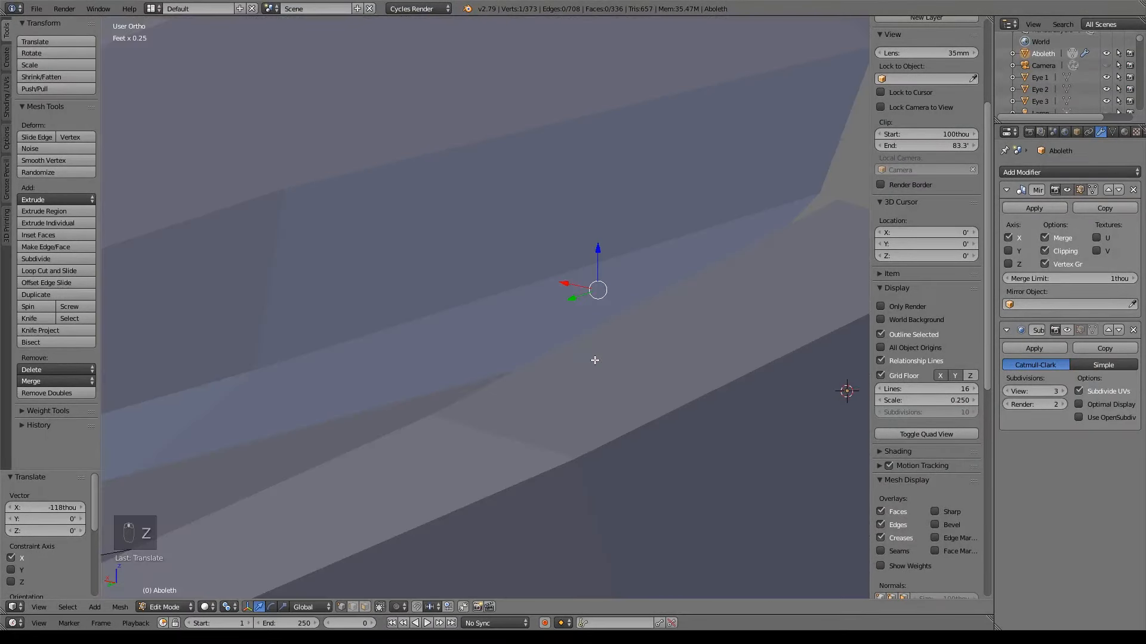
key("z")
Step: Select the two vertices of the long stray edge beneath the upper tentacle and delete them
right_click(597, 191)
middle_click_drag(597, 191, 631, 227)
right_click(545, 305, "shift")
middle_click_drag(346, 425, 626, 241, "shift")
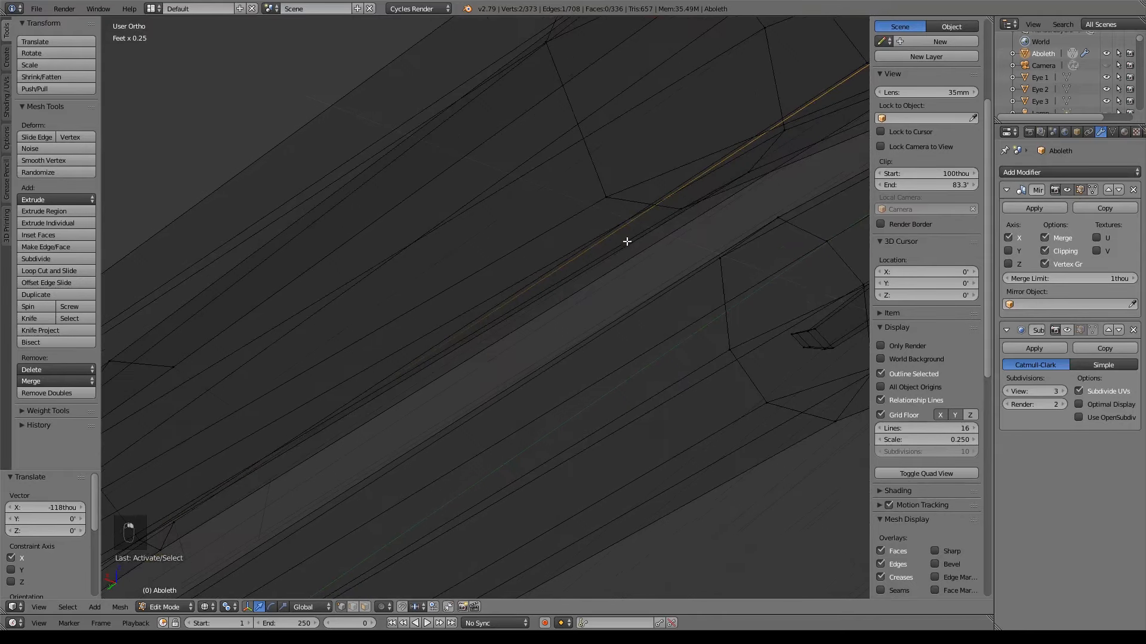
middle_click_drag(335, 454, 592, 280, "shift")
scroll(591, 279, "down", 3)
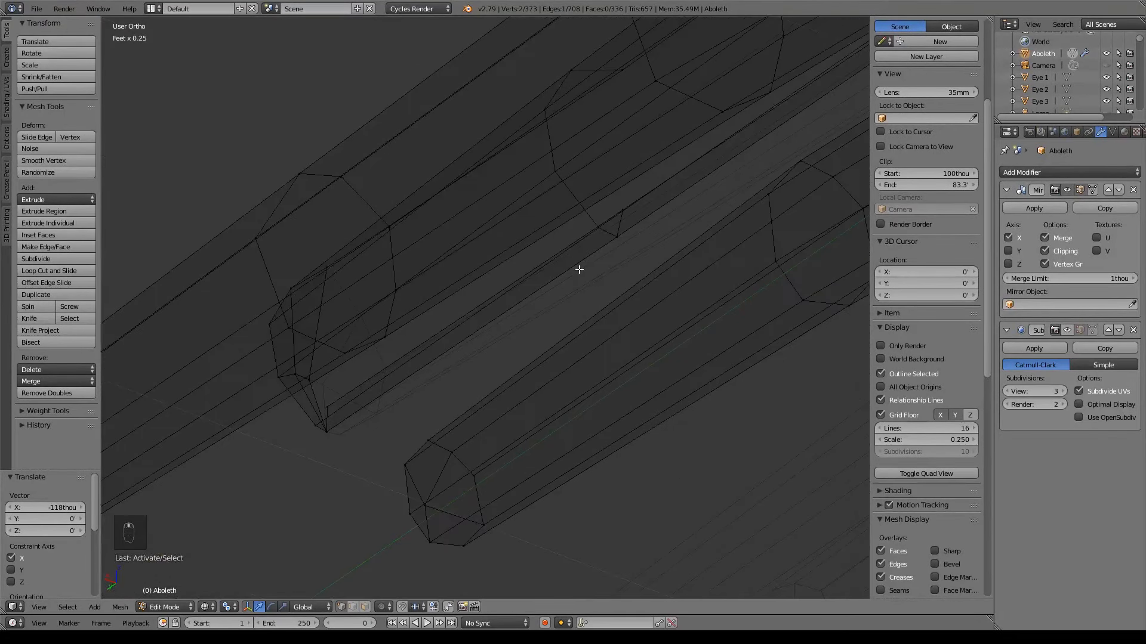
key("z")
mouse_move(490, 349)
middle_mouse_down()
mouse_move(529, 316)
mouse_move(496, 340)
mouse_move(520, 379)
mouse_move(674, 211)
mouse_move(616, 325)
mouse_move(645, 286)
mouse_move(468, 486)
middle_mouse_up()
key("x")
left_click(499, 338)
Step: Delete one more stray vertex near the tentacle's underside and return to solid shading framed on the model
key("z")
right_click(647, 156)
key("x")
left_click(666, 231)
key("z")
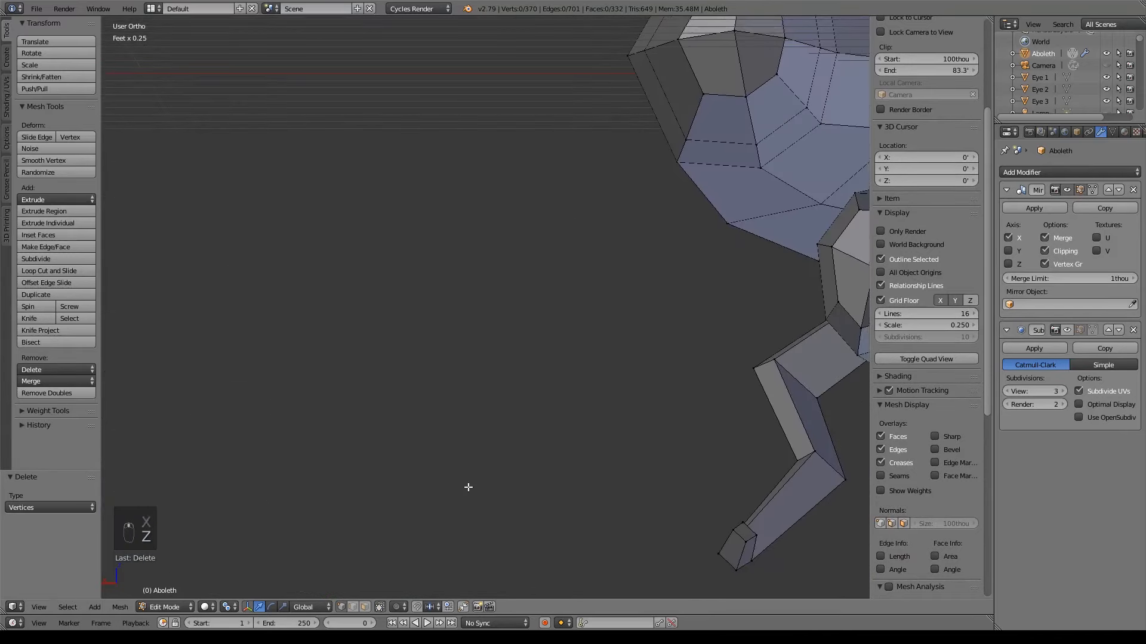
key("KP_Decimal")
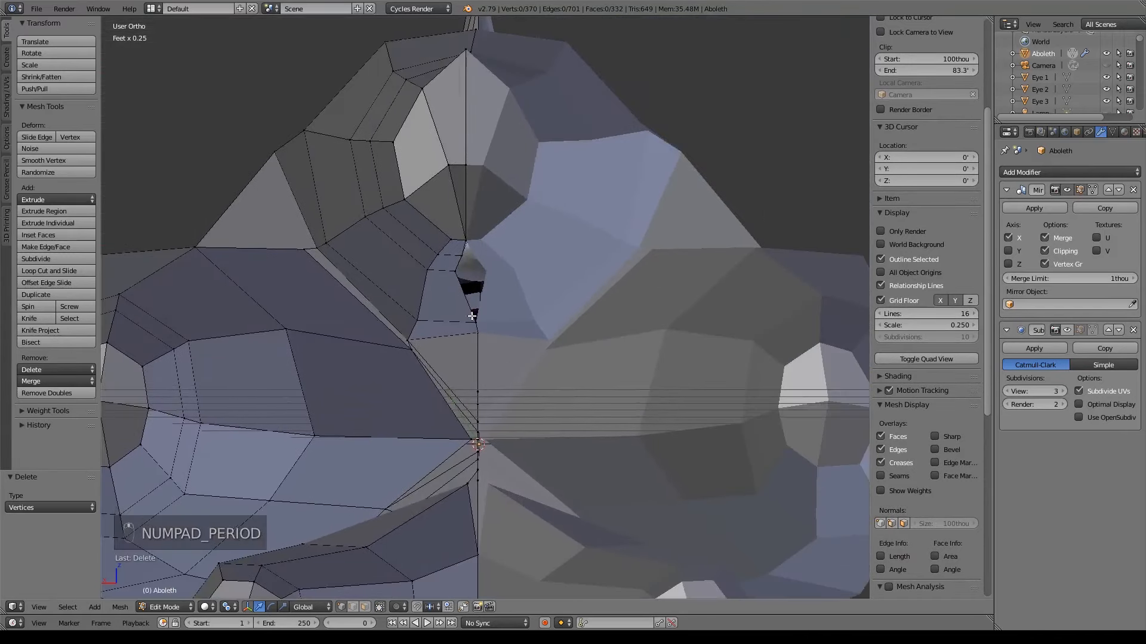
Step: Move the vertex on the edge of the hole beside the centre line 83 thou along X
right_click(457, 275)
left_click_drag(440, 271, 417, 243)
right_click(462, 257)
right_click(467, 242)
mouse_move(587, 210)
middle_mouse_down()
mouse_move(575, 222)
mouse_move(619, 302)
middle_mouse_up()
key("z")
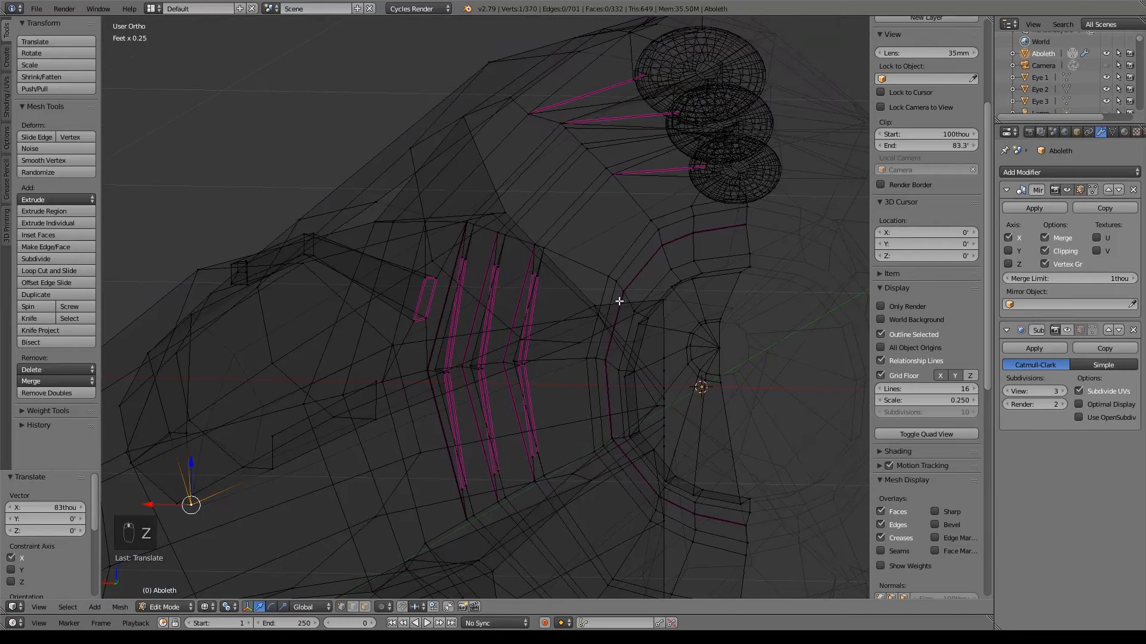
key("z")
middle_click_drag(697, 49, 641, 177)
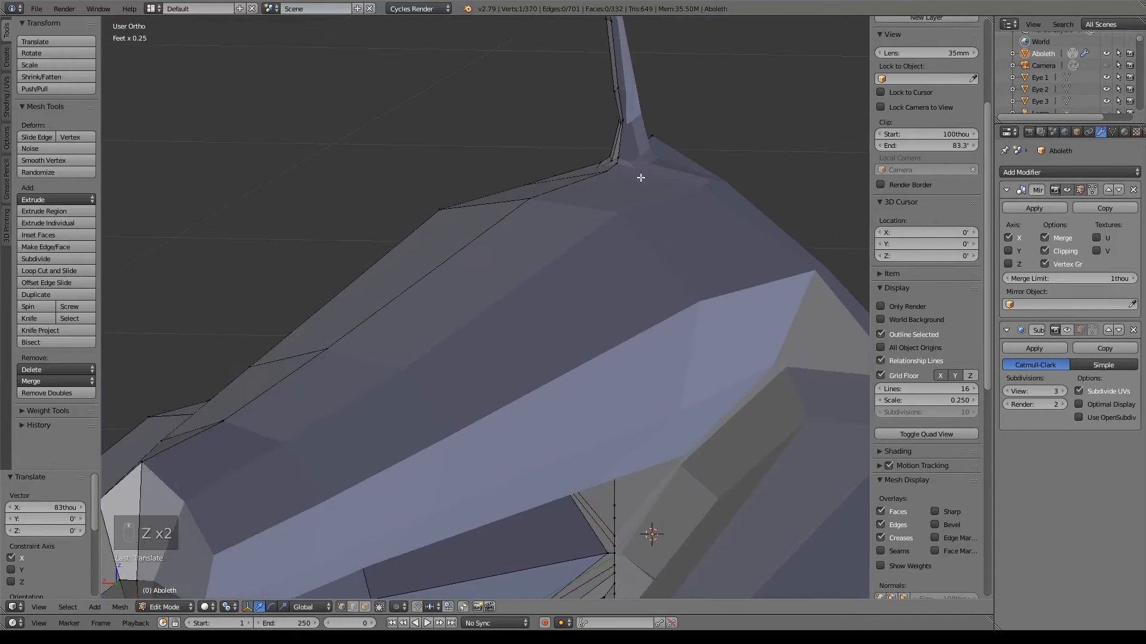
Step: In wireframe, delete the stray vertex near the centre line just beneath the gill slits
key("KP_Decimal")
key("z")
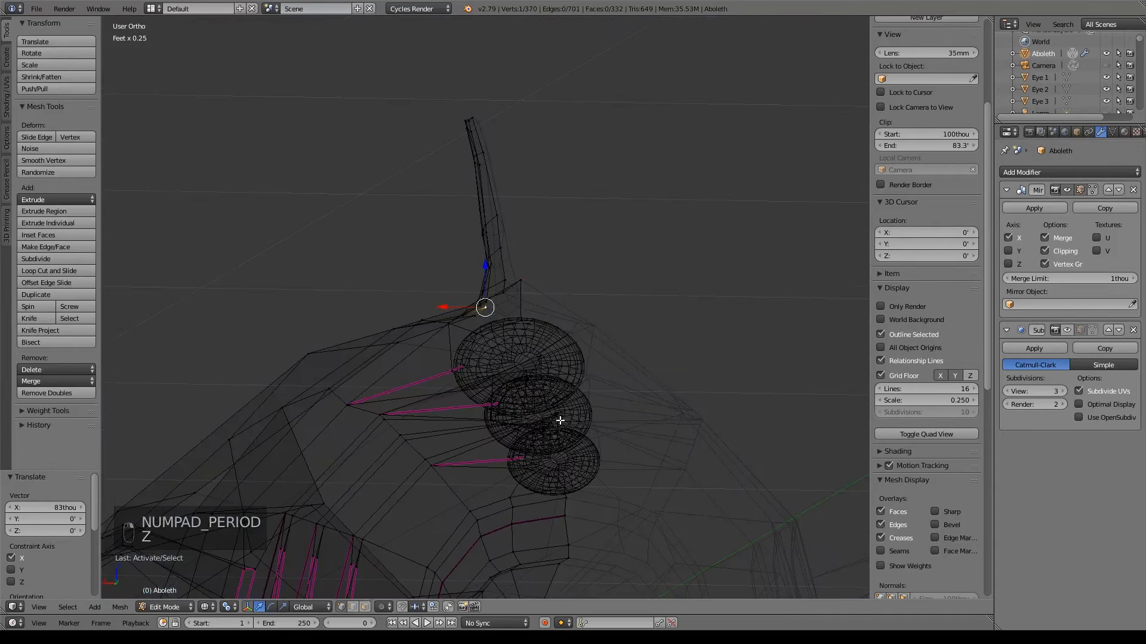
middle_click_drag(558, 422, 582, 318, "shift")
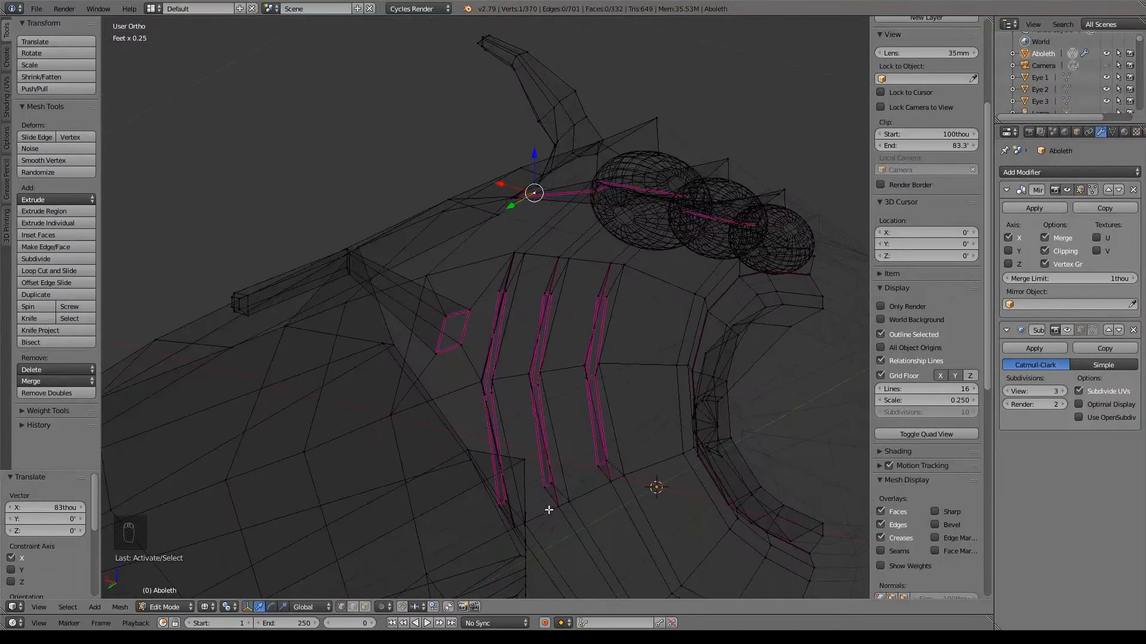
middle_click_drag(548, 508, 559, 405, "shift")
left_click_drag(511, 425, 609, 431)
key("x")
left_click(549, 419)
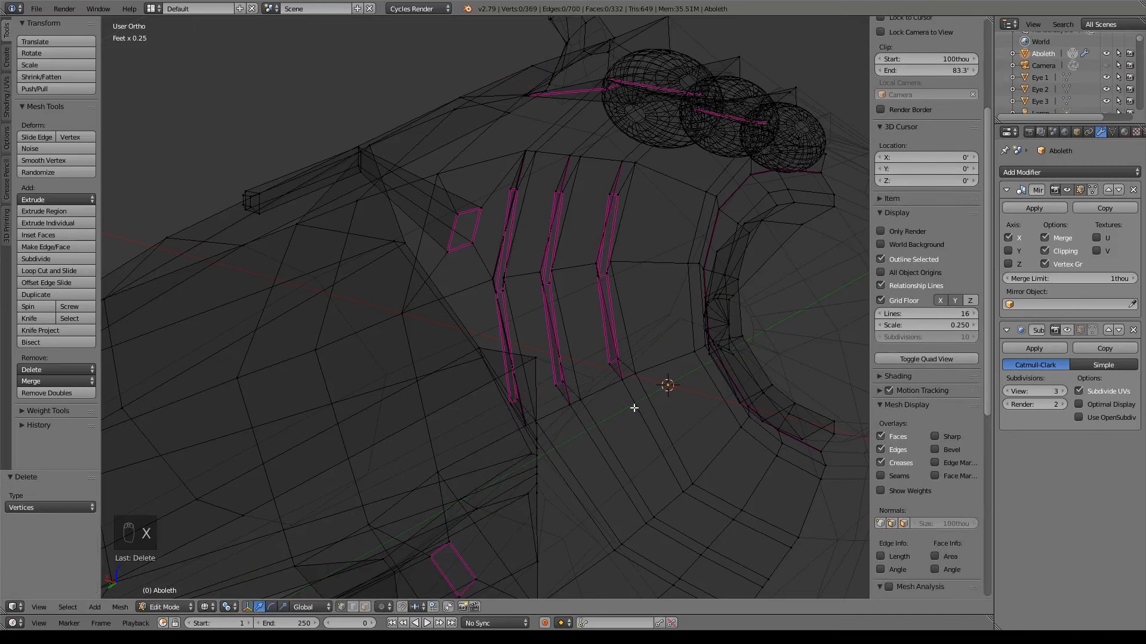
Step: Move the centre-line vertex beneath the gill slits -106 thou along Z
right_click(541, 353)
key("g")
key("z")
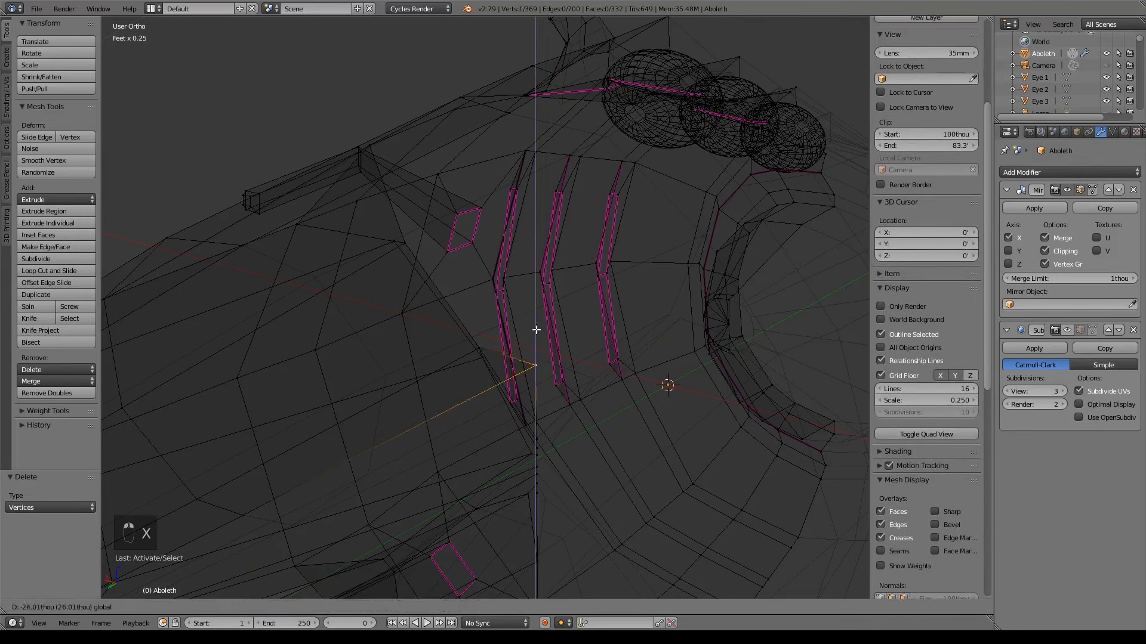
left_click(528, 353)
middle_click_drag(527, 354, 605, 356)
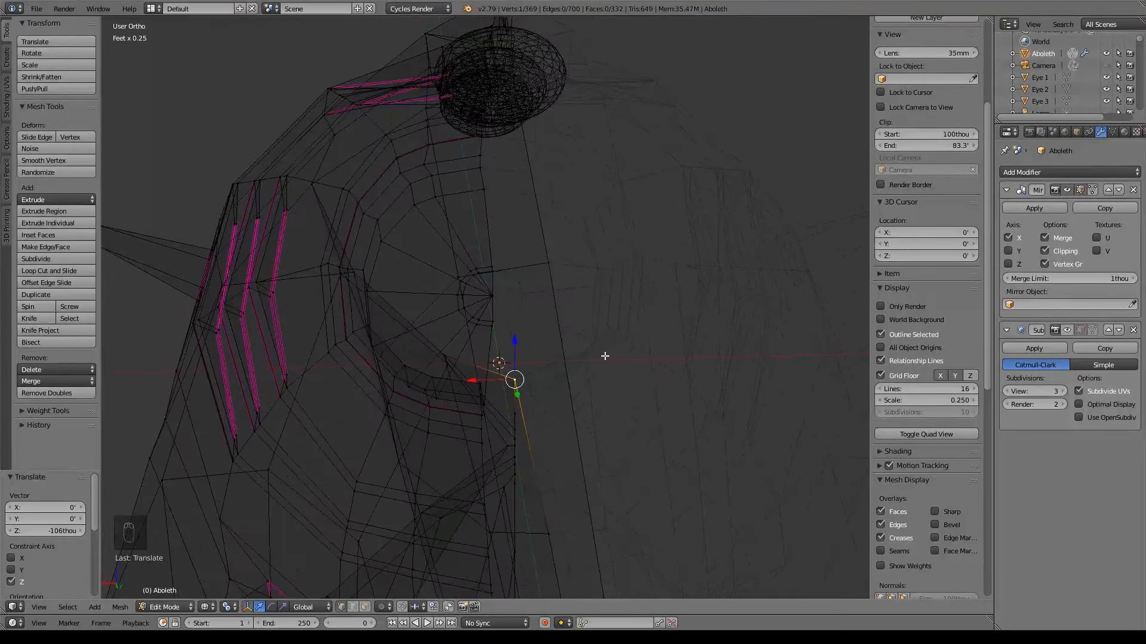
right_click(310, 184)
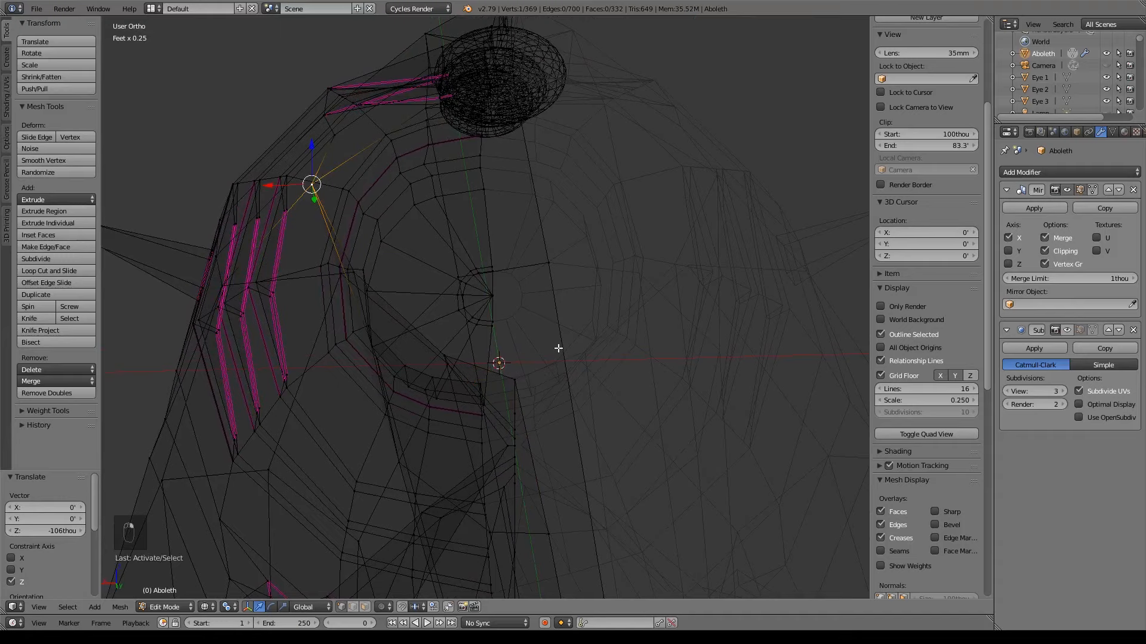
Step: Extrude the upper tentacle's four end faces along Y well past the middle tentacle's tip and scale the new end to 0.521
key("z")
scroll(558, 349, "down", 5)
mouse_move(626, 524)
middle_mouse_down("shift")
mouse_move(616, 373)
mouse_move(656, 370)
mouse_move(467, 455)
mouse_move(536, 405)
middle_mouse_up("shift")
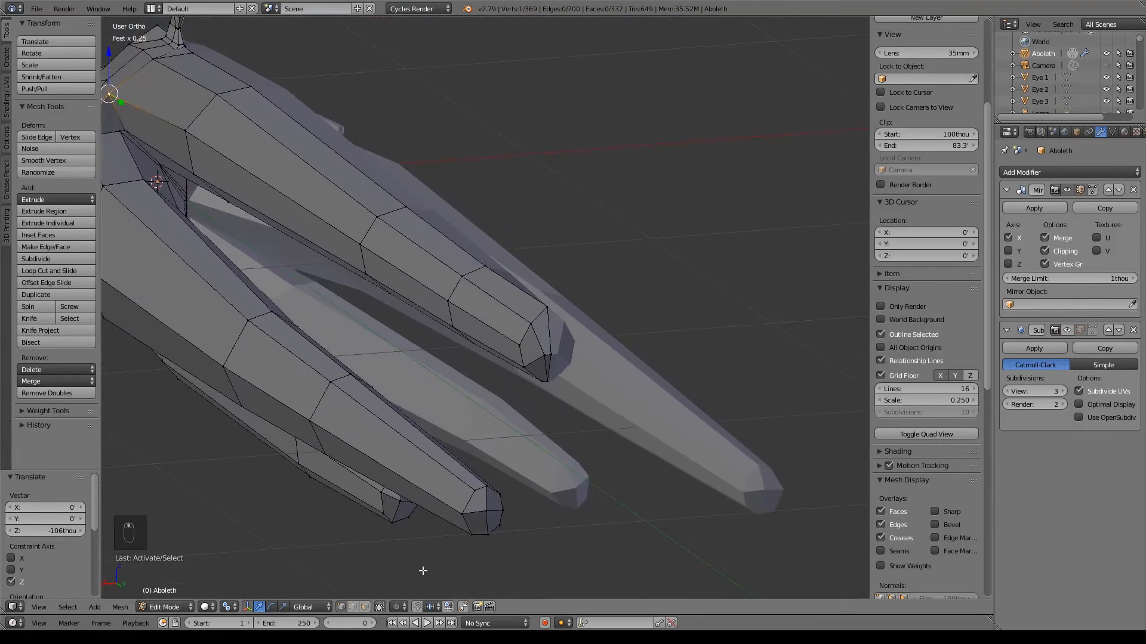
left_click(364, 607)
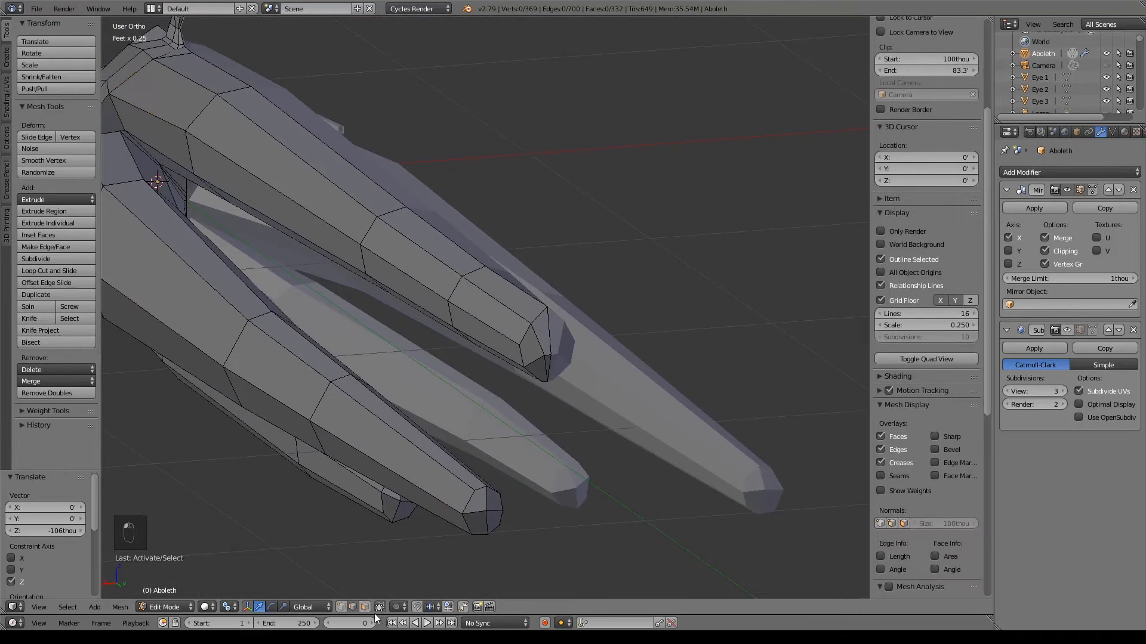
right_click(547, 337)
right_click(530, 348, "shift")
right_click(544, 367, "shift")
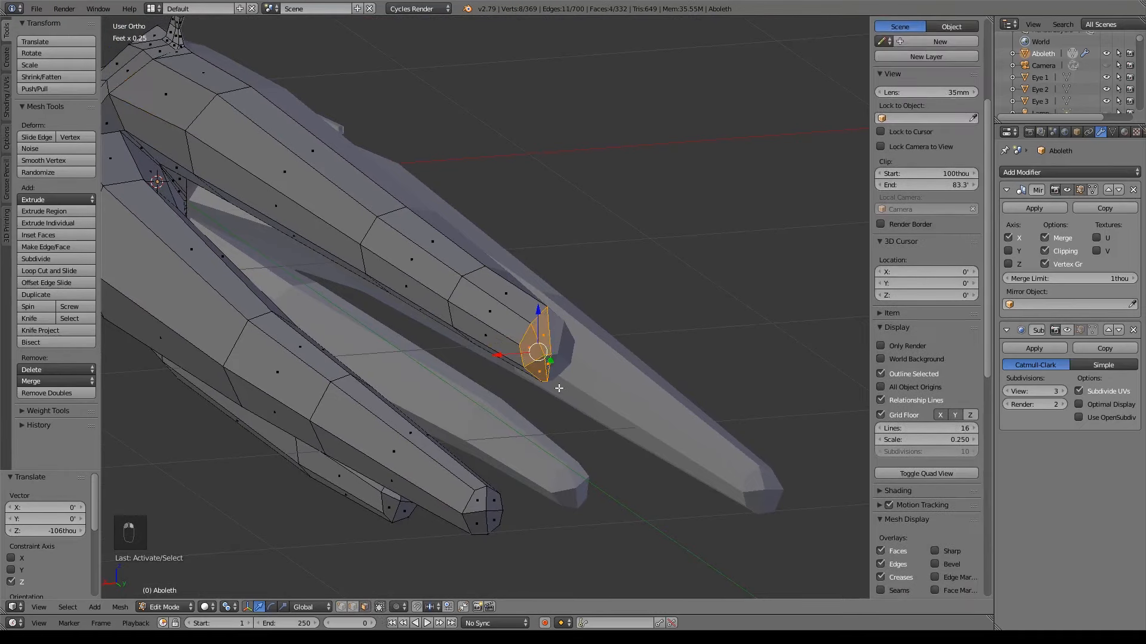
key("KP_3")
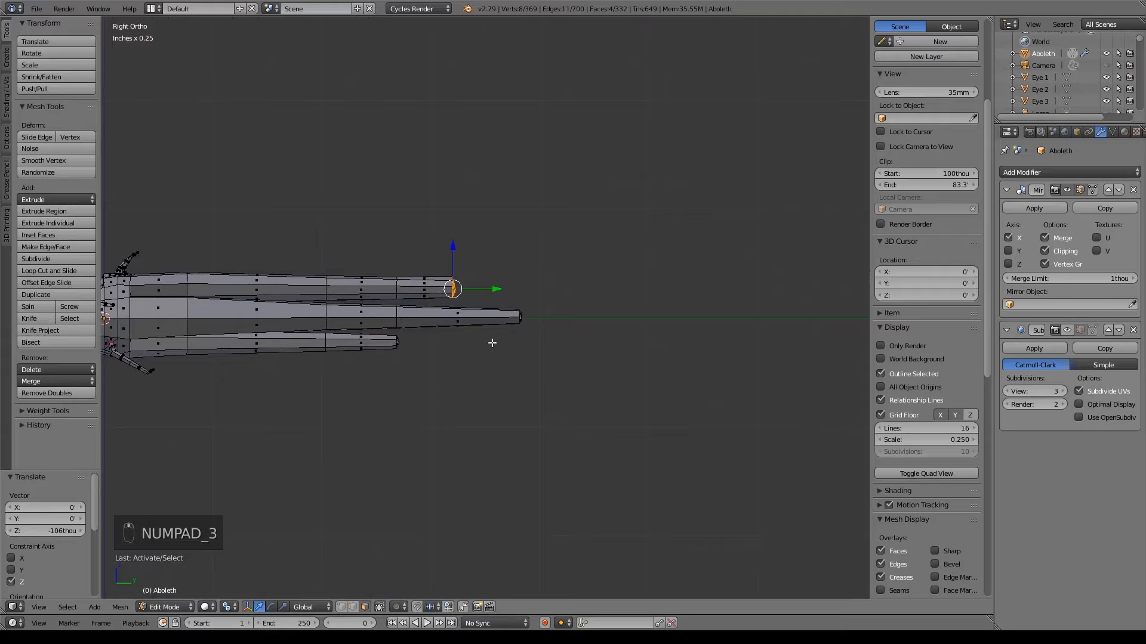
key("e")
left_click_drag(499, 290, 700, 288)
left_click(700, 288)
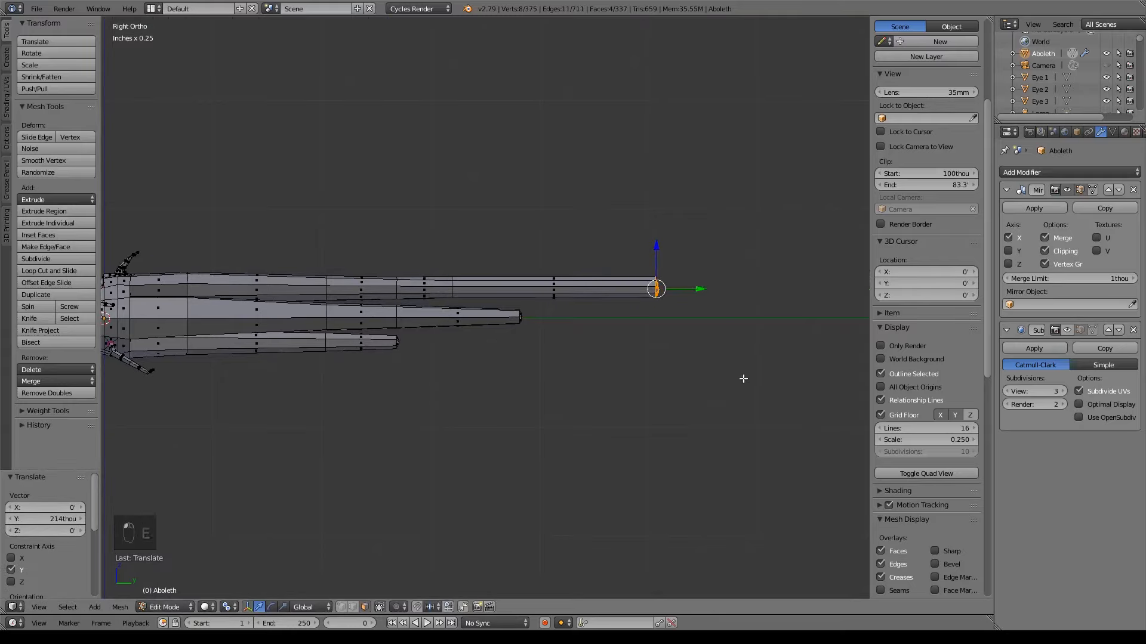
key("s")
left_click(700, 339)
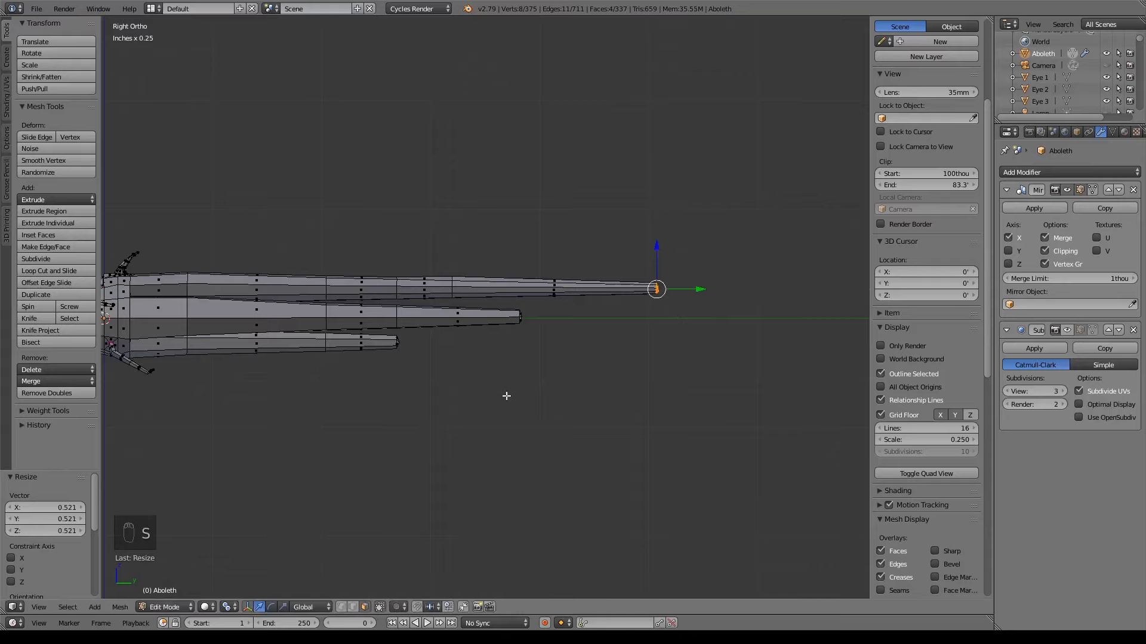
Step: Set up a loop cut with 2 cuts across the newly extruded end section of the upper tentacle
middle_click_drag(506, 397, 532, 389, "shift")
scroll(531, 388, "down", 4)
middle_click_drag(270, 420, 481, 412, "shift")
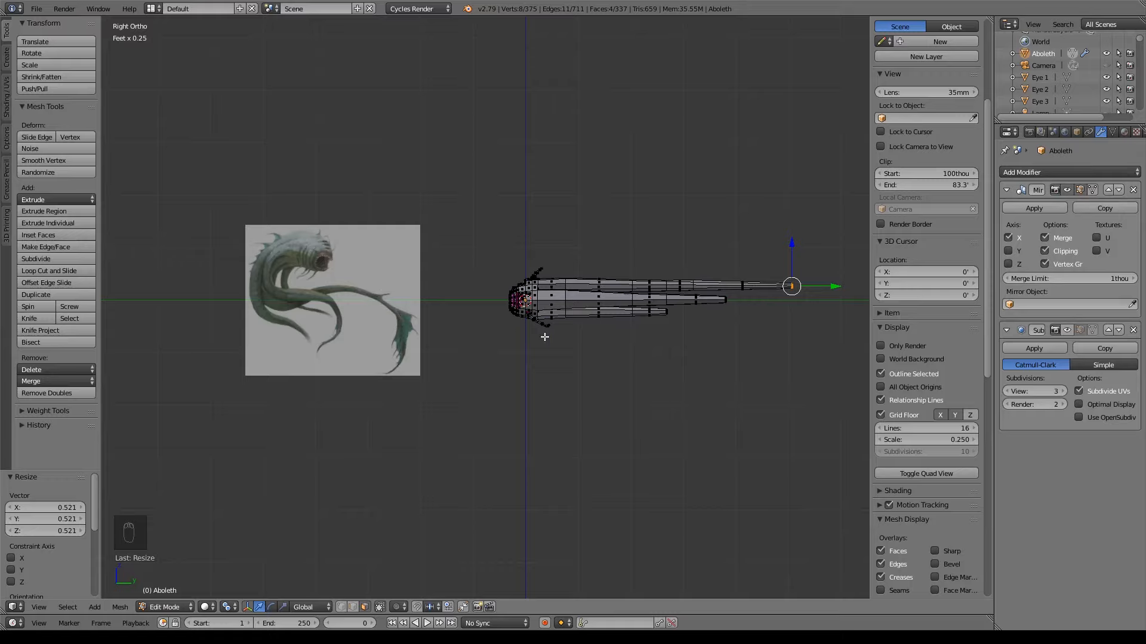
middle_click_drag(675, 349, 461, 380, "shift")
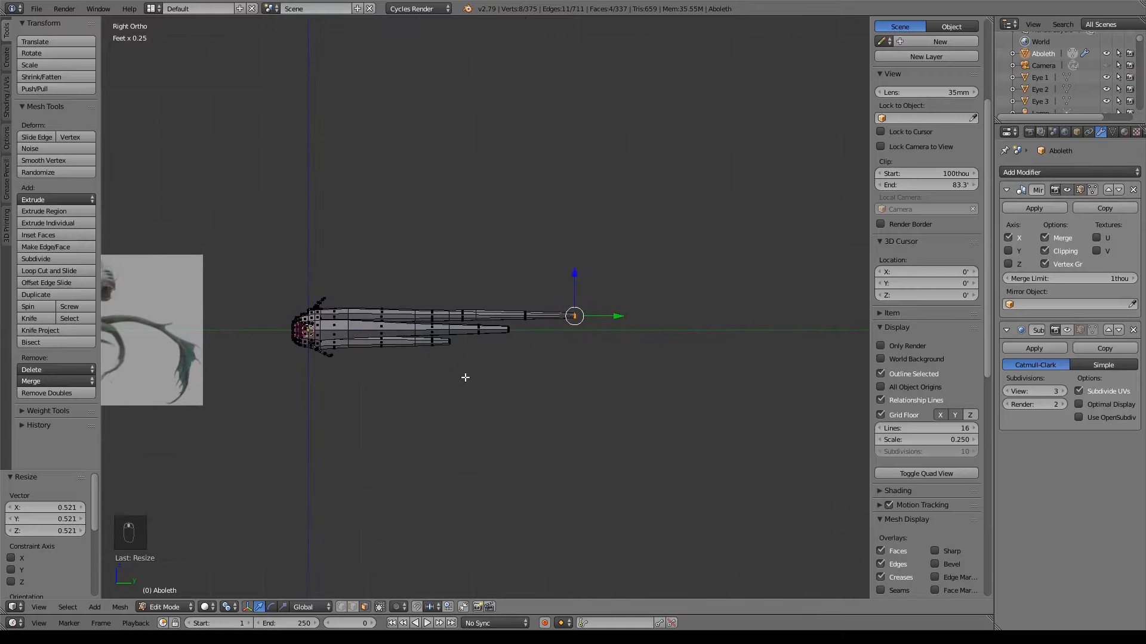
scroll(575, 372, "up", 7)
middle_click_drag(620, 377, 593, 361, "shift")
key("ctrl+r")
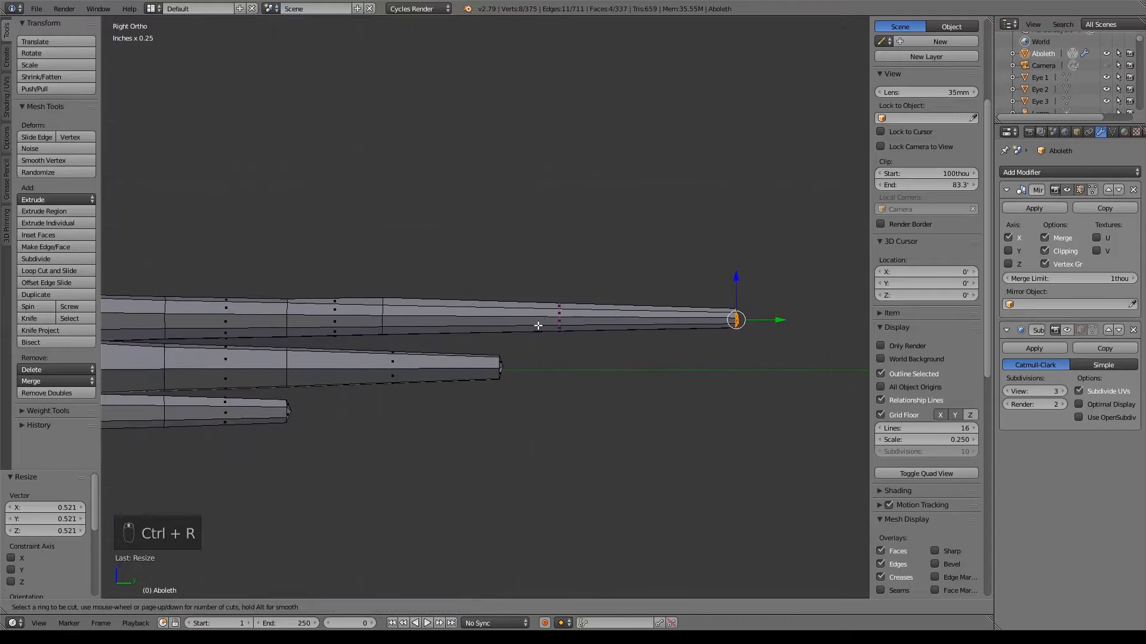
scroll(567, 305, "up", 1)
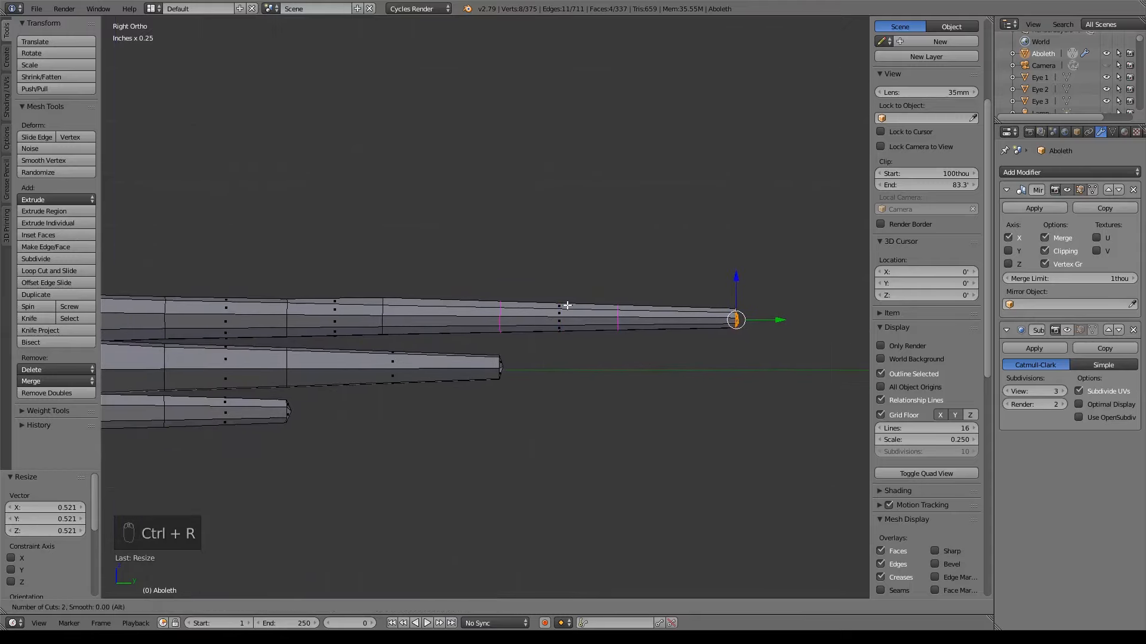
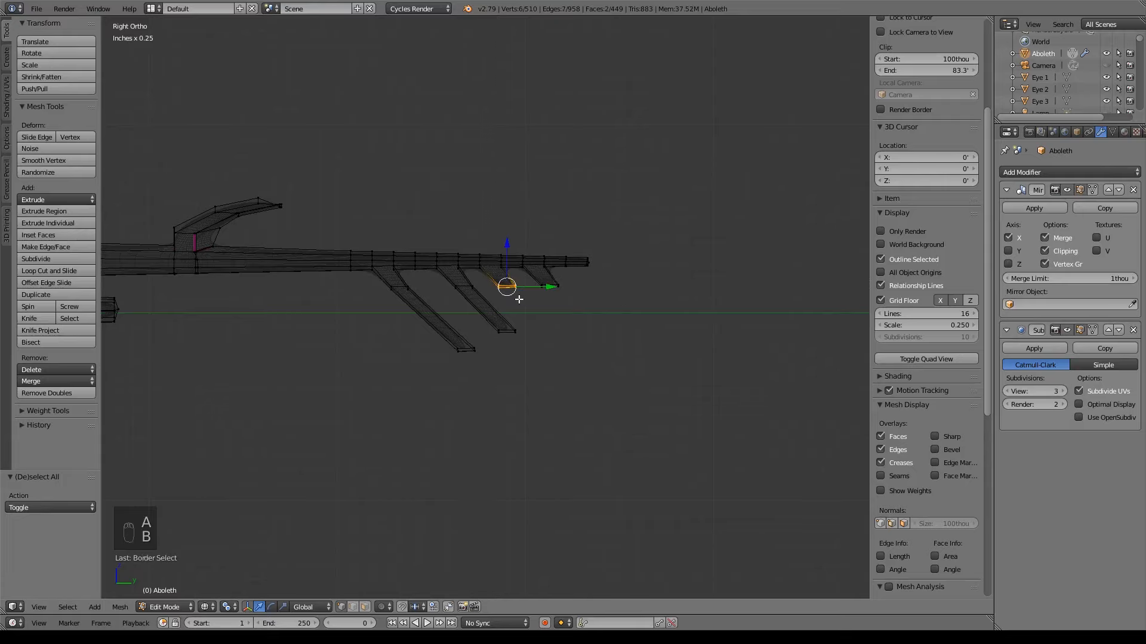
Step: Extrude the third tail spine's end, then move it 381 thou along Y and -419 thou along Z
key("e")
left_click(510, 320)
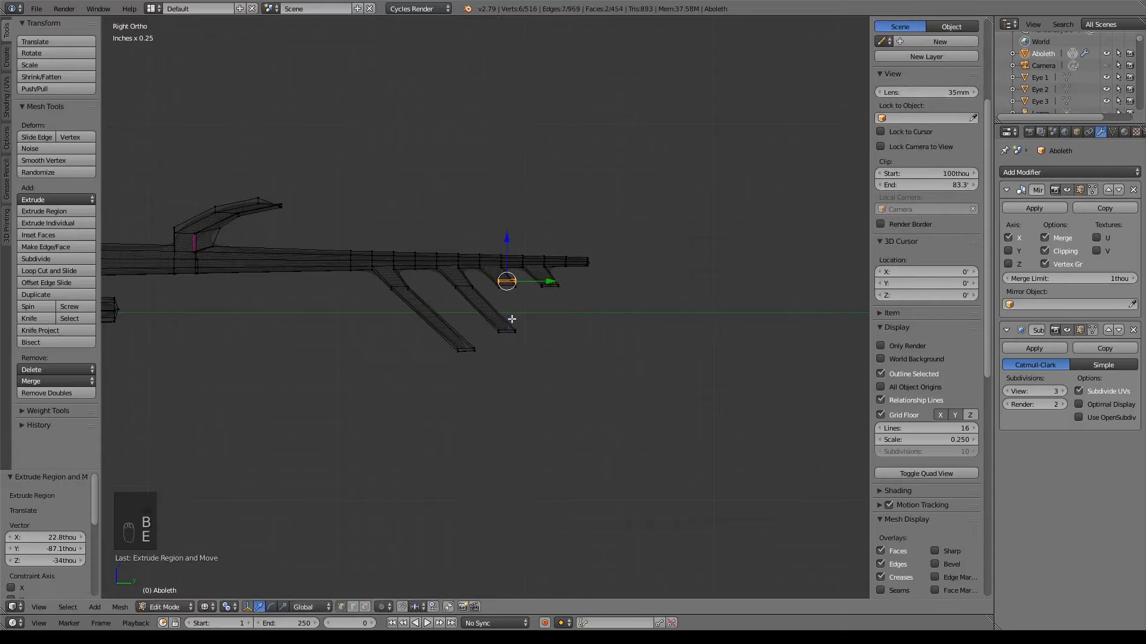
key("g")
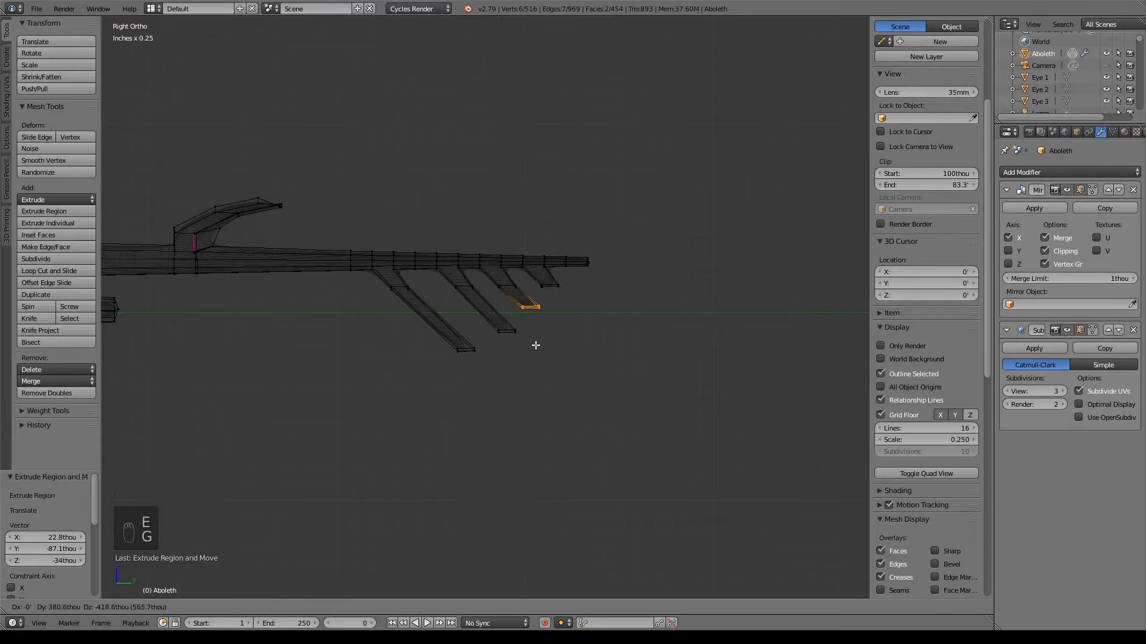
left_click(536, 345)
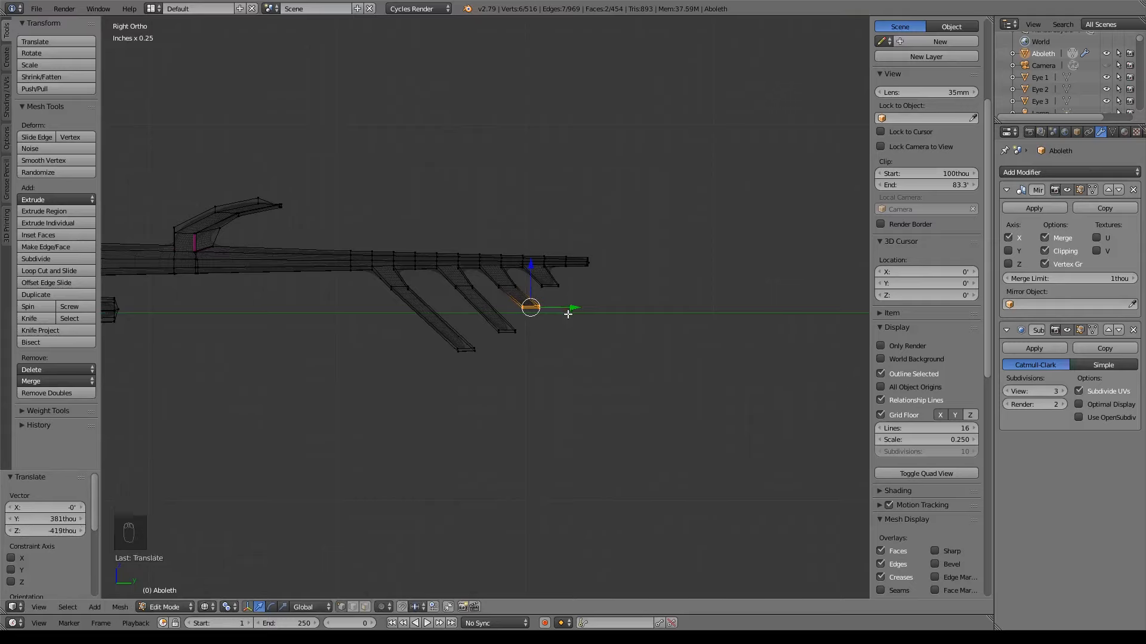
key("e")
key("ctrl+z")
Step: Extrude the end of the short spine nearest the tail tip and move it 304 thou along Y and -105 thou along Z
key("a")
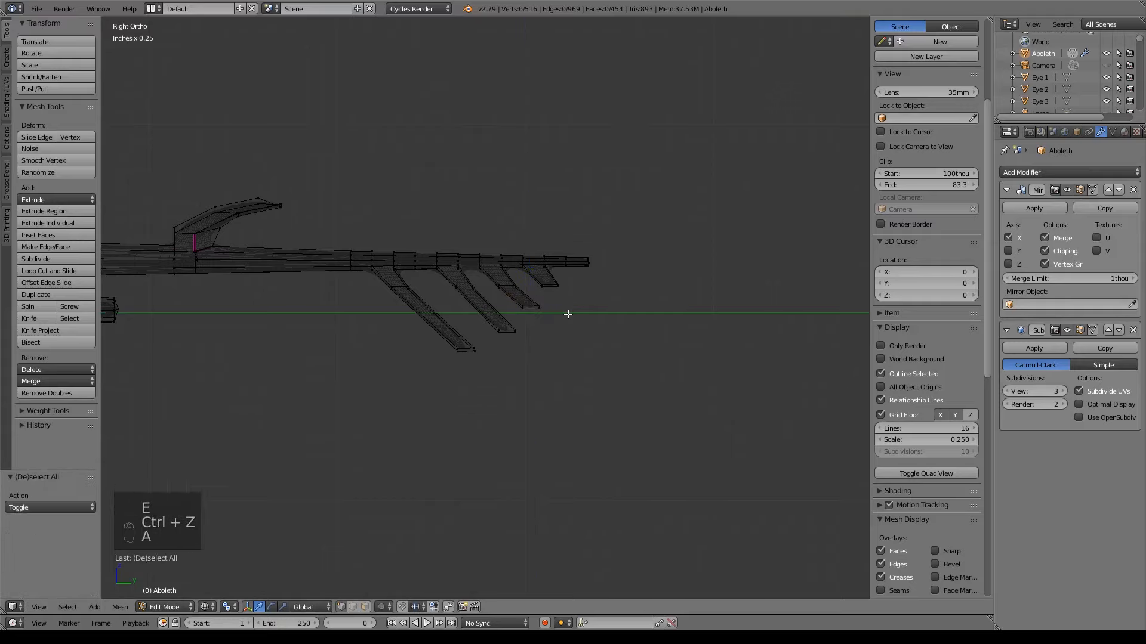
key("b")
left_click_drag(538, 281, 552, 290)
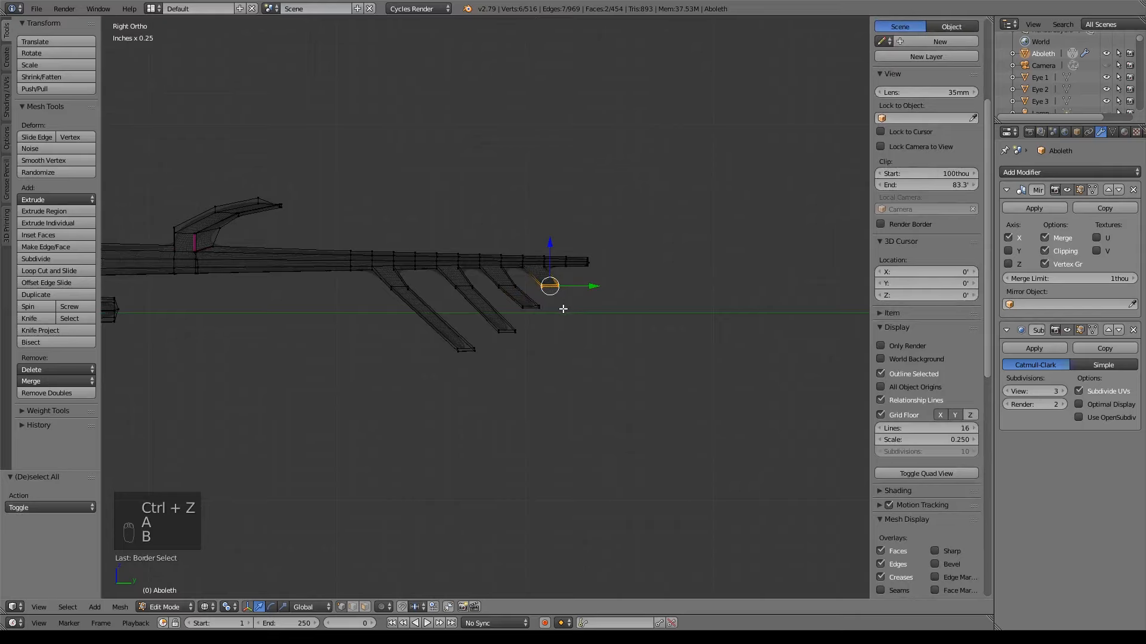
key("e")
key("g")
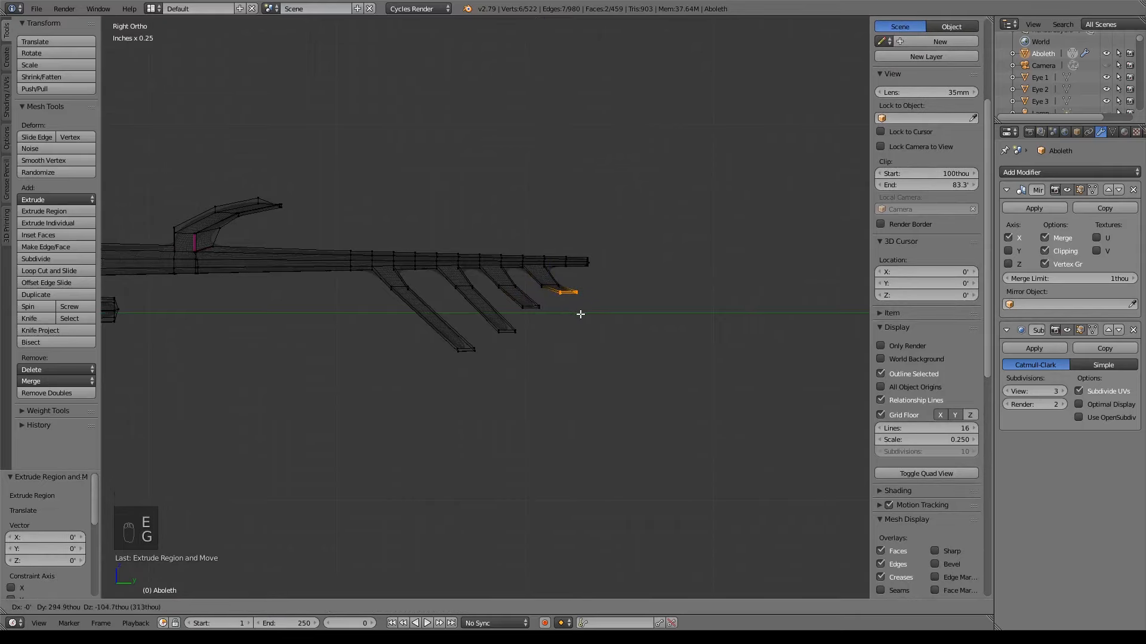
left_click(581, 315)
Step: Select the edge loop running along the tail and around its spines, and display the mesh in wireframe
scroll(618, 325, "up", 4)
key("z")
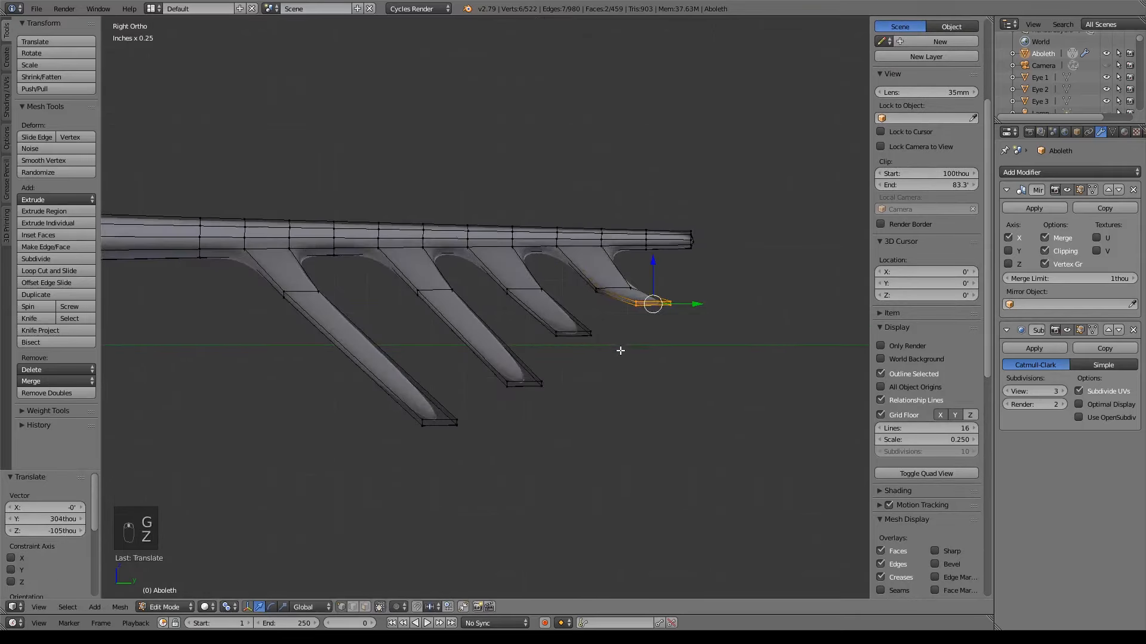
middle_click_drag(619, 370, 544, 373)
scroll(567, 300, "up", 3)
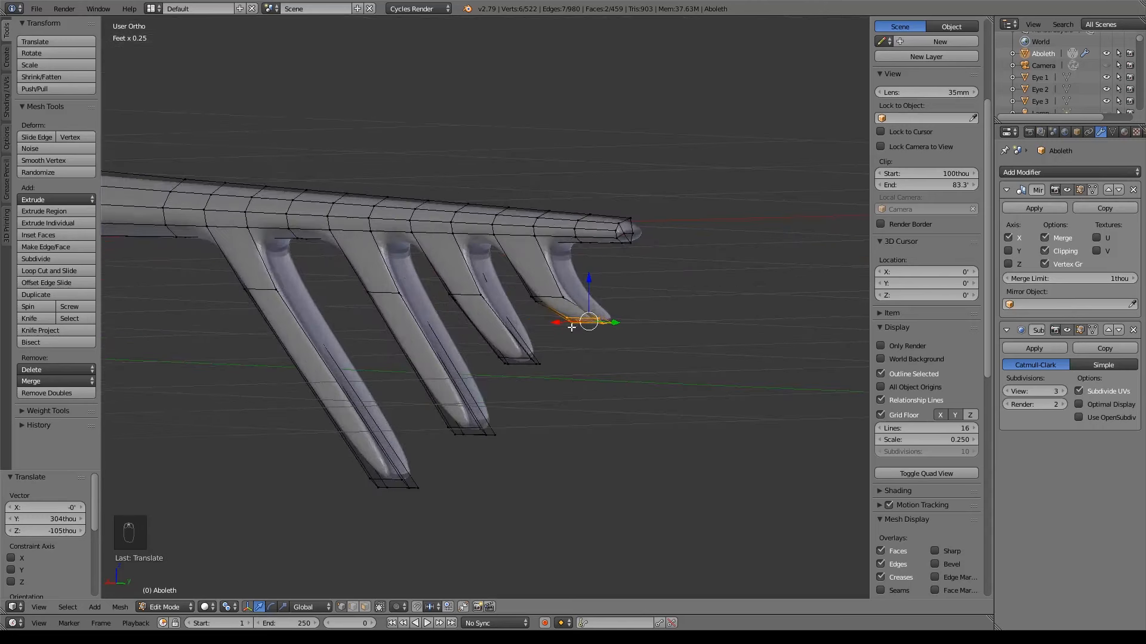
right_click(619, 250, "alt")
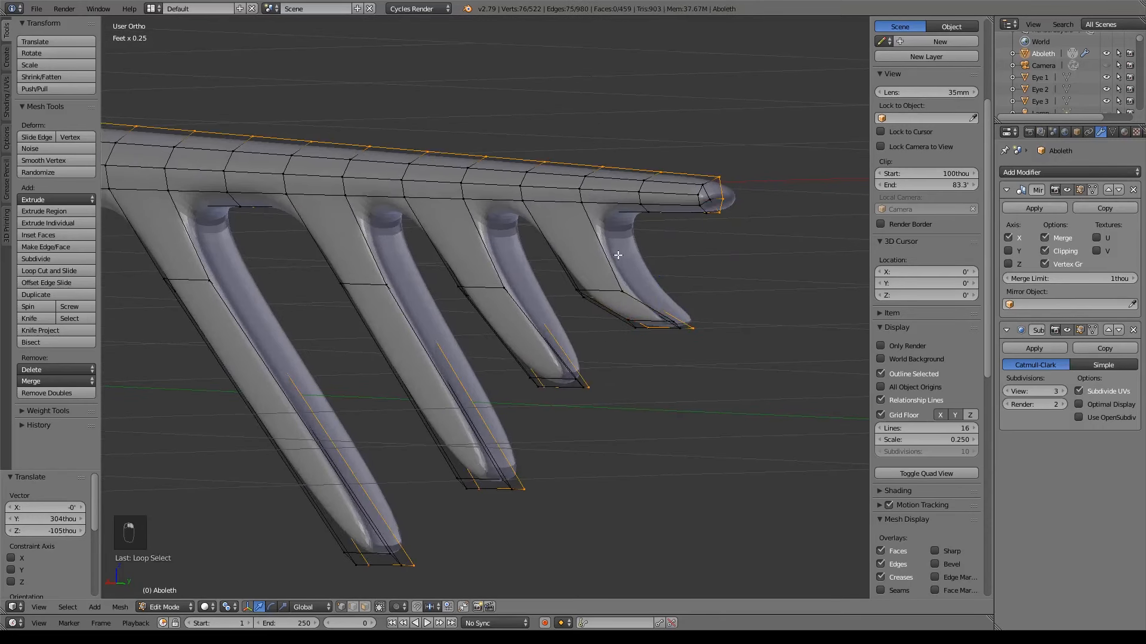
key("z")
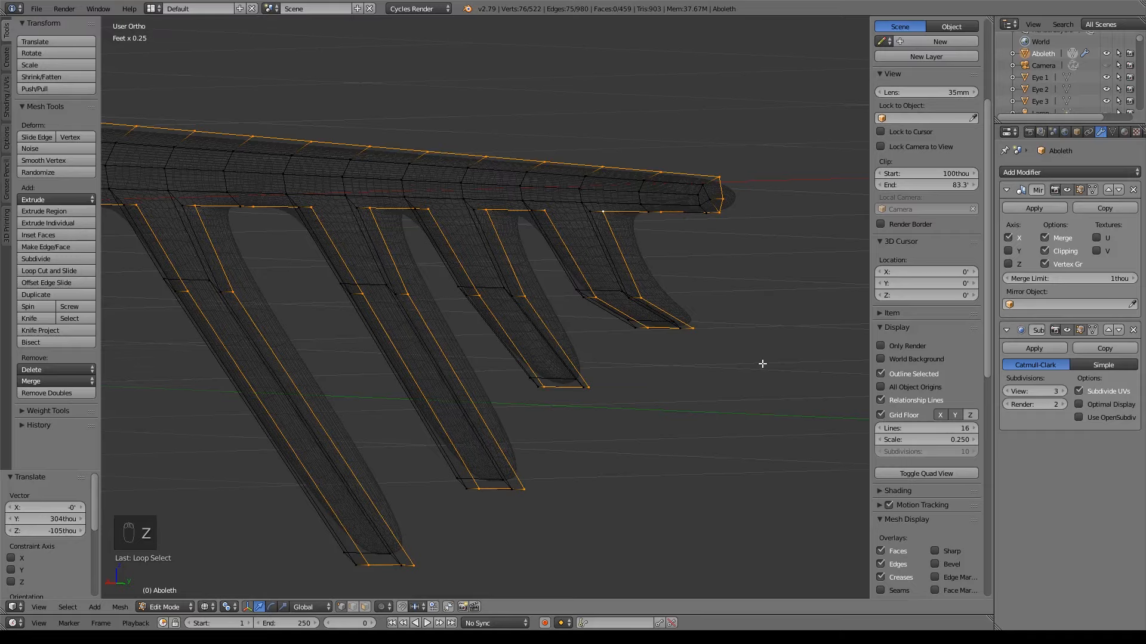
Step: In the right side view, deselect the loop's vertices along the top of the body and tail, including the upper fin
scroll(762, 364, "down", 10)
key("KP_3")
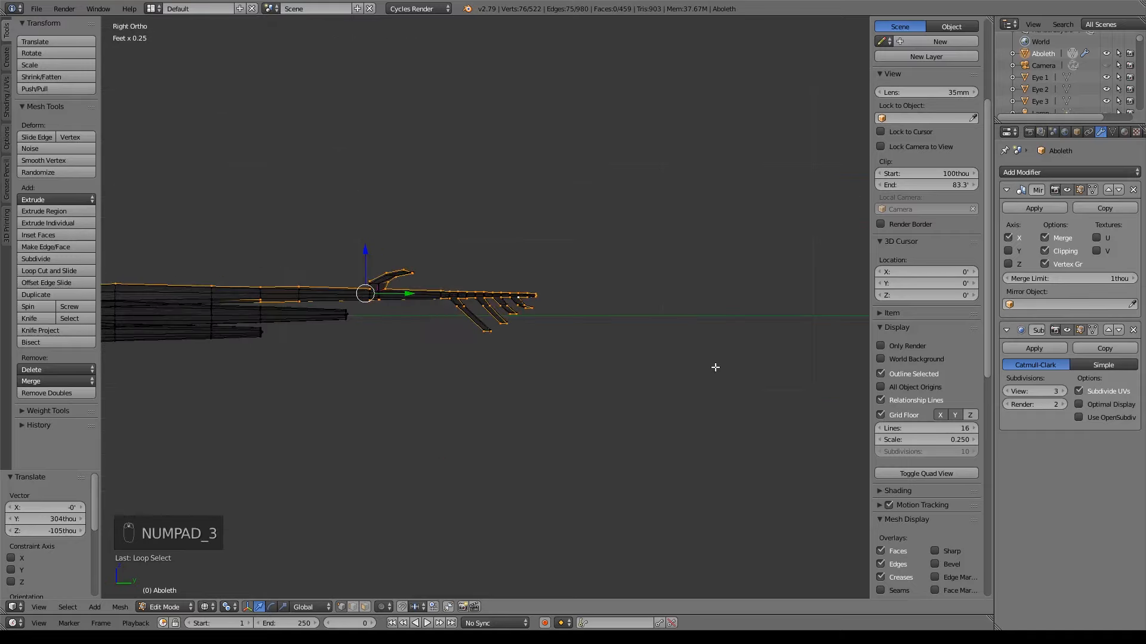
middle_click_drag(475, 363, 657, 345, "shift")
key("b")
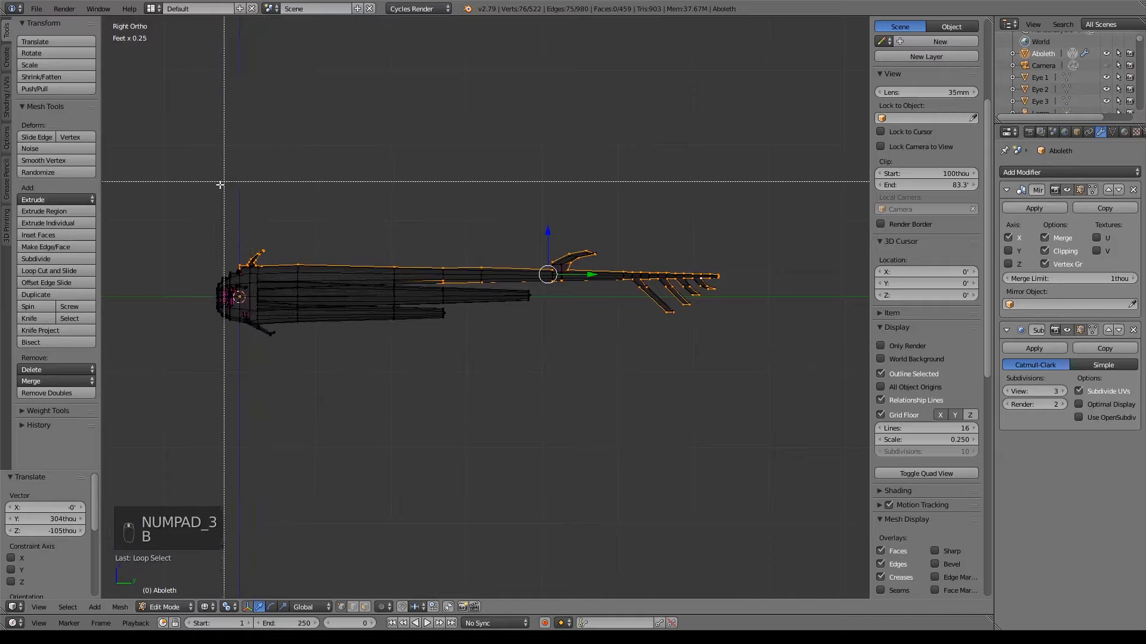
left_click_drag(205, 191, 741, 253)
middle_click_drag(741, 253, 757, 275)
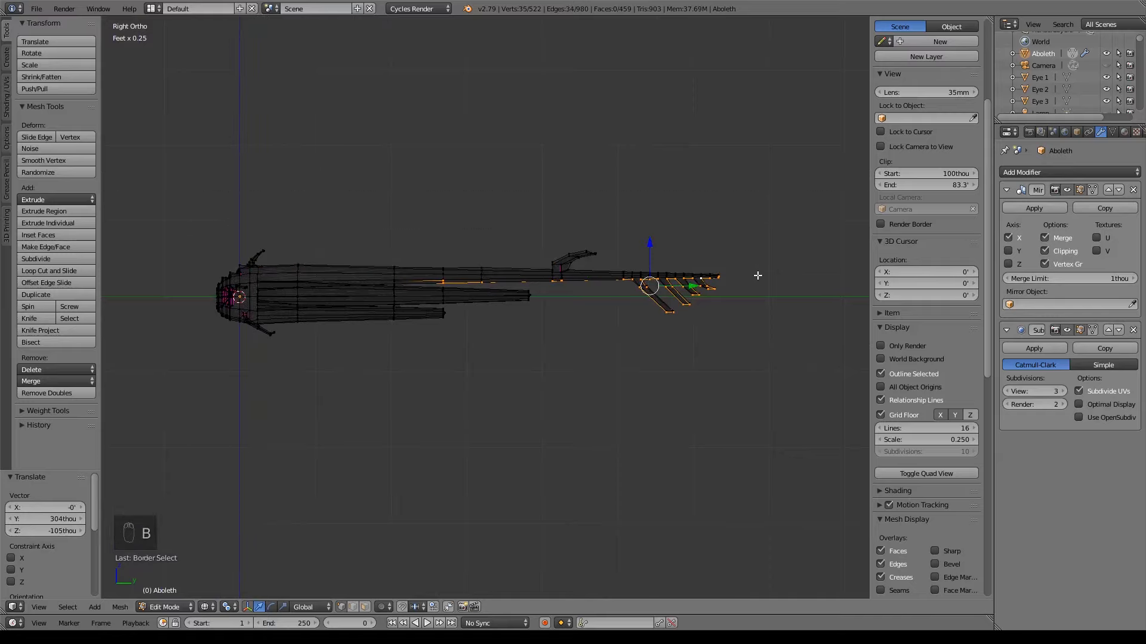
Step: Deselect the loop's underside vertices ahead of the spines and the vertices at the first spine's front joint
key("b")
middle_click_drag(361, 219, 642, 315)
scroll(715, 336, "up", 5)
middle_click_drag(728, 334, 292, 313, "shift")
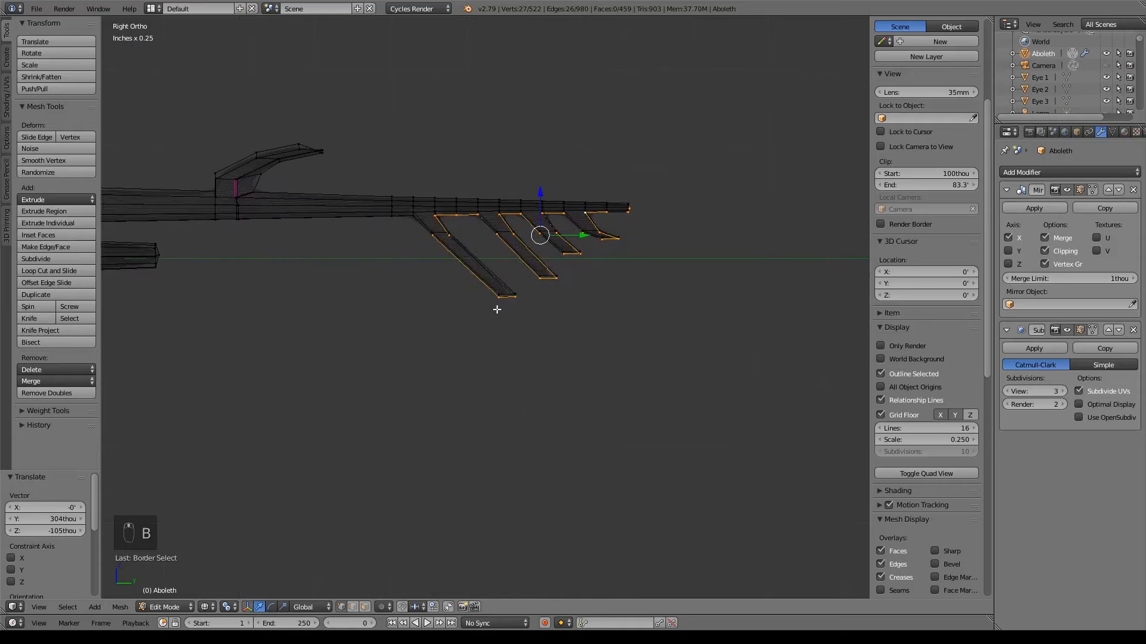
middle_click_drag(497, 310, 484, 345, "shift")
scroll(487, 354, "up", 2)
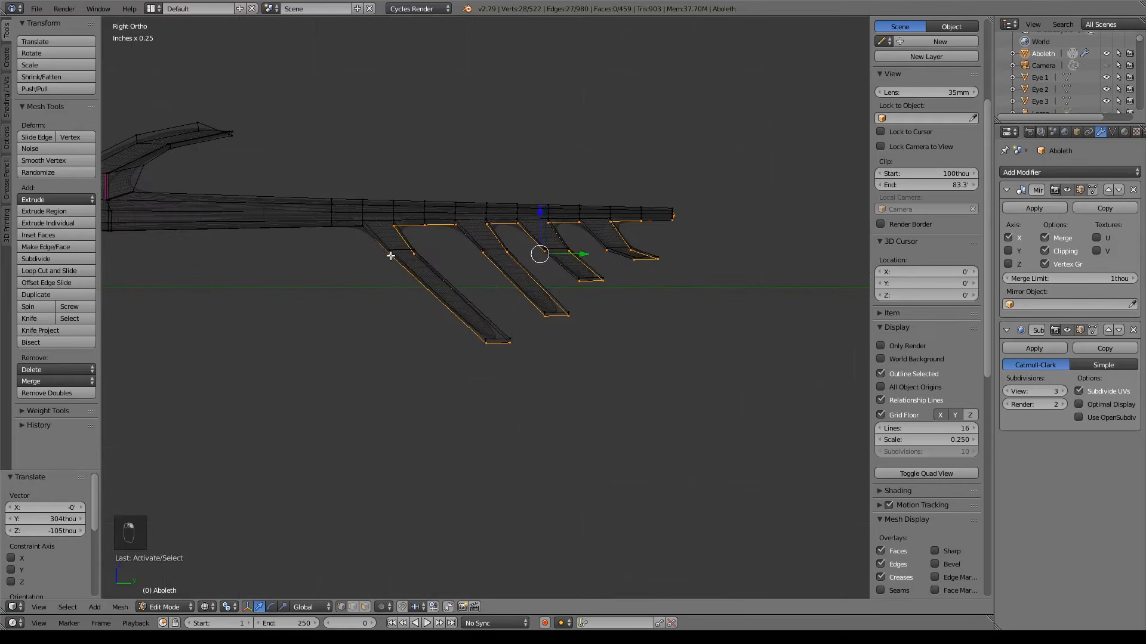
key("b")
middle_click_drag(361, 244, 399, 271)
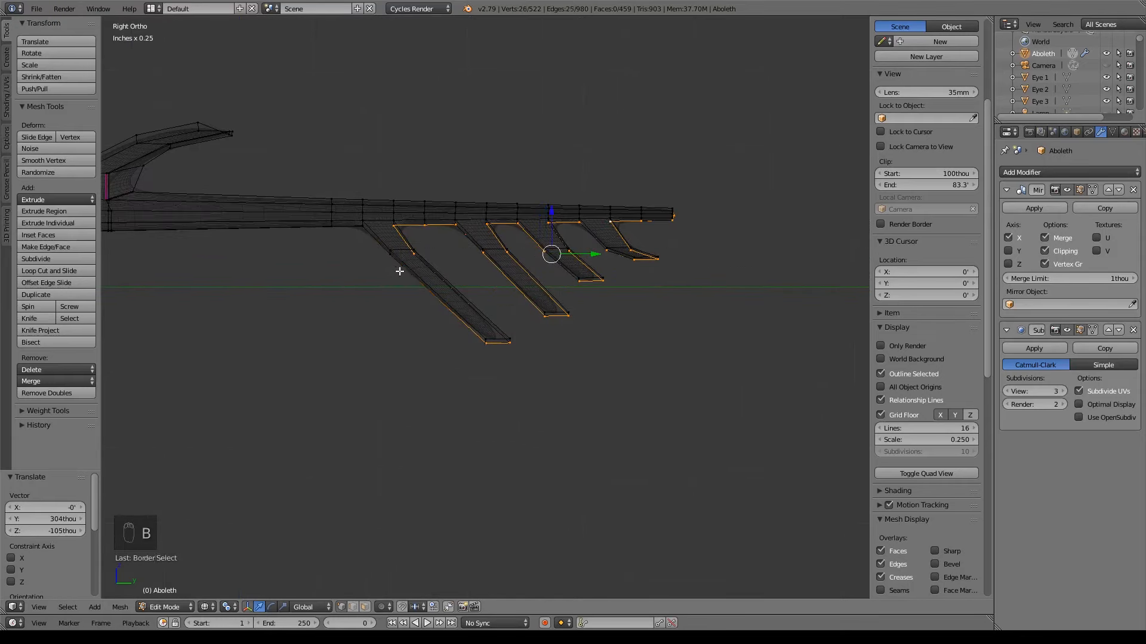
Step: Deselect the underside vertex between the first two spines and the front tip vertices of both those spines
key("b")
middle_click_drag(422, 189, 503, 223)
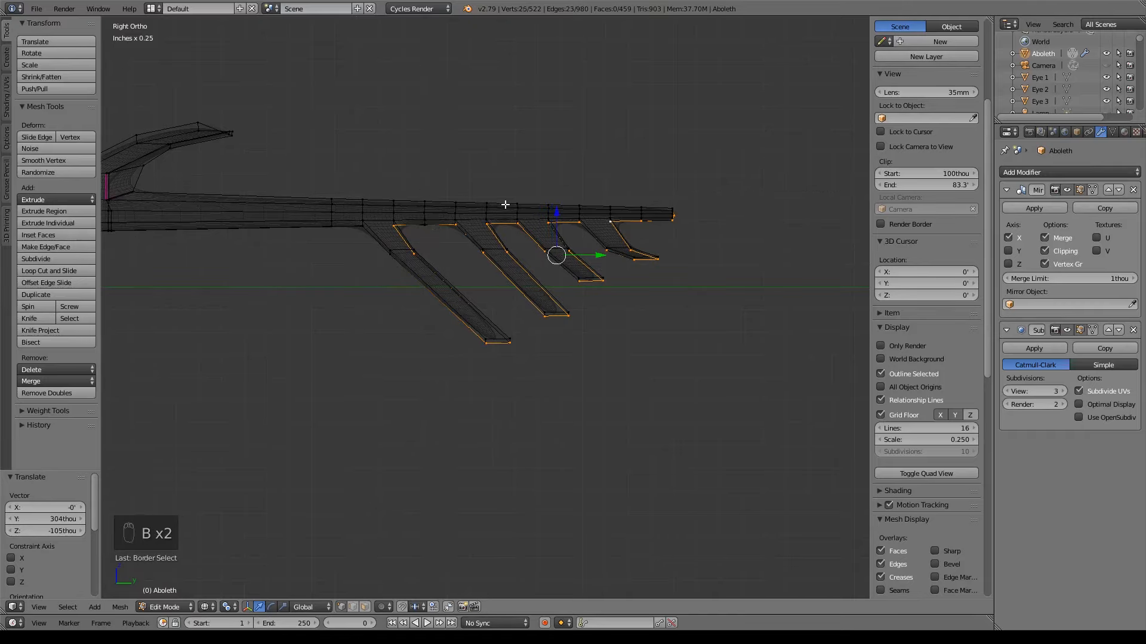
key("b")
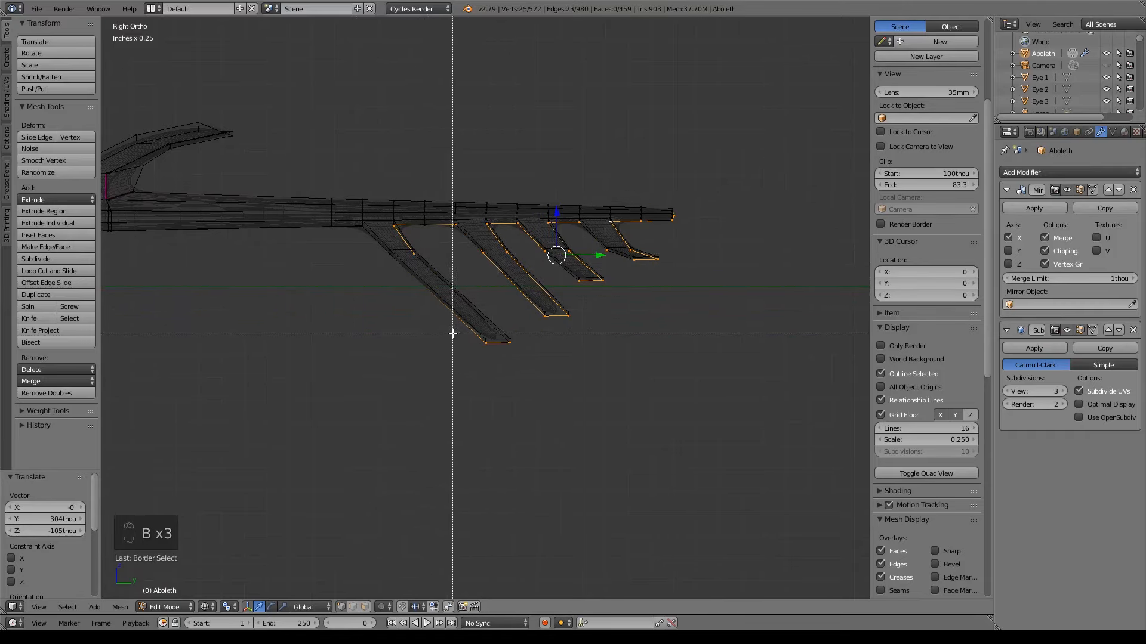
middle_click_drag(452, 333, 499, 374)
middle_click_drag(582, 353, 535, 379, "shift")
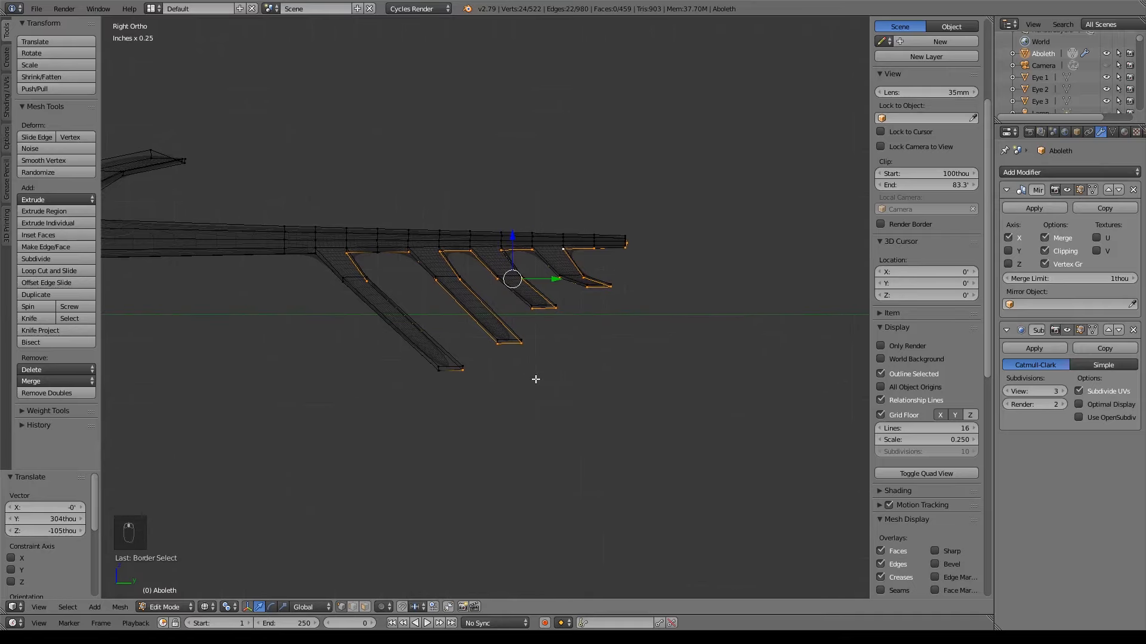
key("b")
middle_click_drag(494, 335, 513, 364)
Step: Deselect the second spine's front joint vertex and the tail's underside vertices just ahead of and behind that spine
key("b")
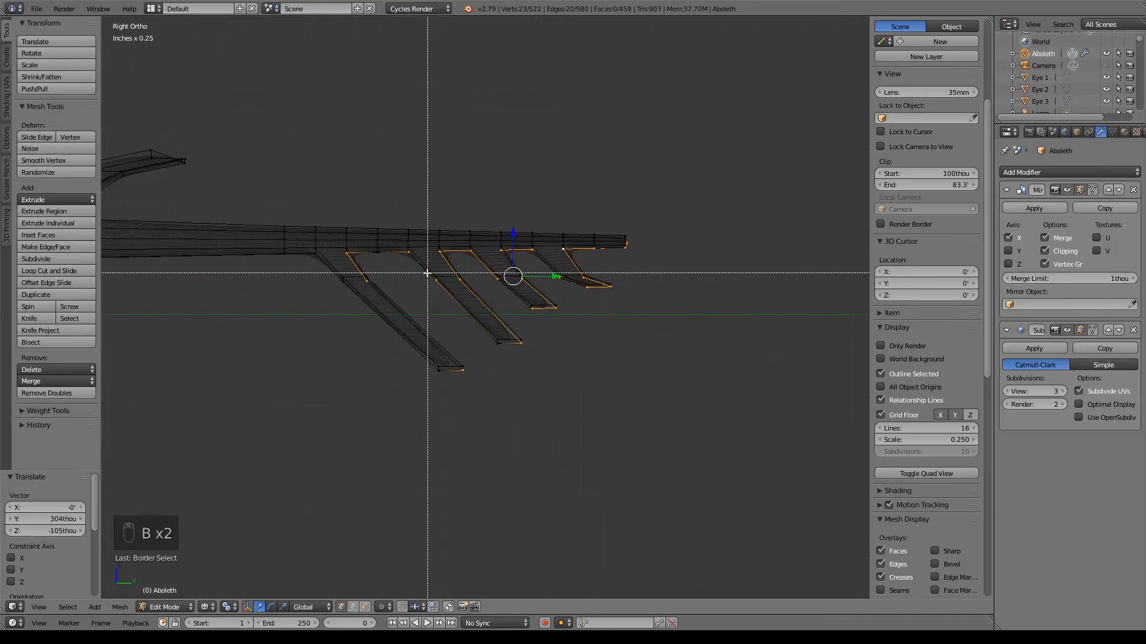
middle_click_drag(511, 274, 447, 293)
key("b")
middle_click_drag(388, 225, 430, 287)
key("b")
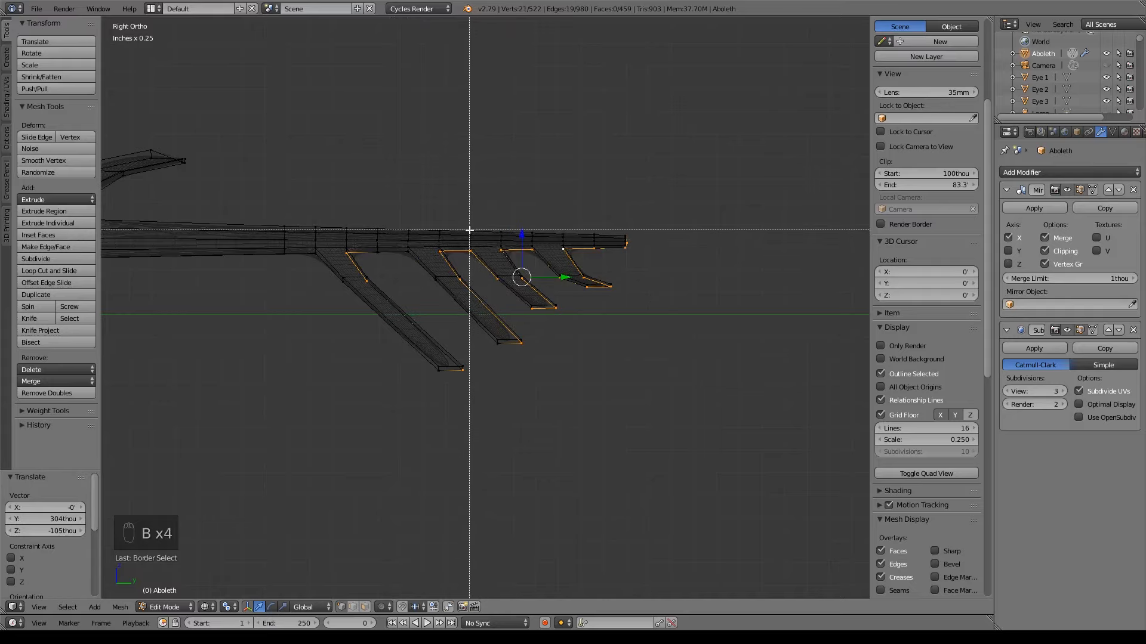
middle_click_drag(469, 230, 496, 280)
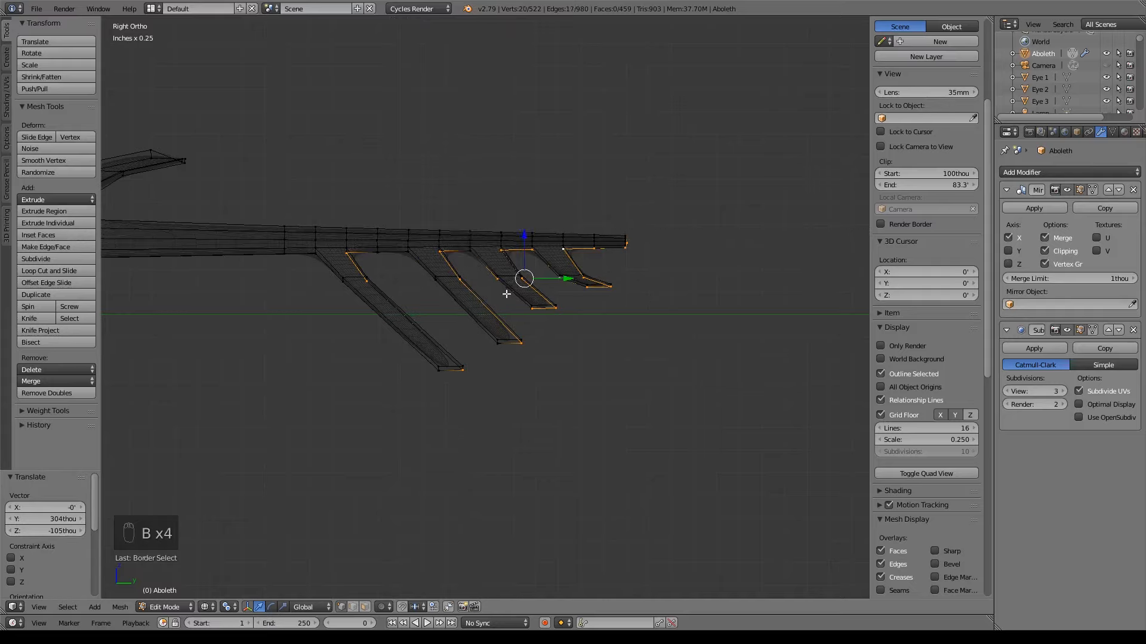
Step: Deselect the front joint and tip vertices of the third and fourth spines, plus the underside vertices beside them and at the tail end
key("b")
key("b")
middle_click_drag(595, 303, 576, 328, "shift")
key("b")
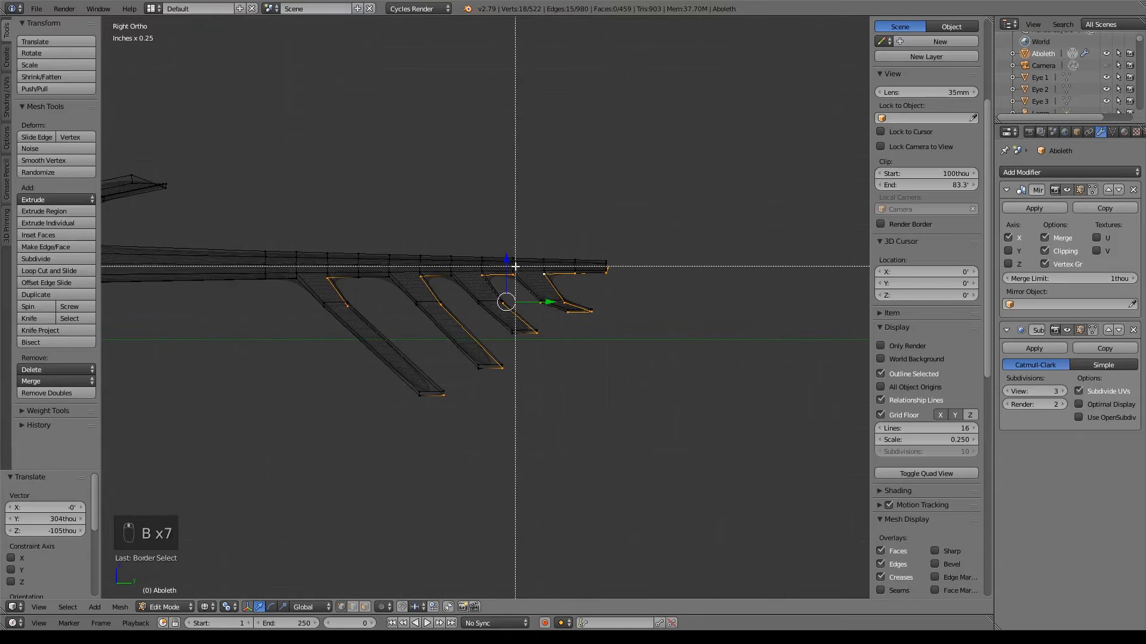
left_click_drag(512, 266, 538, 302)
middle_click_drag(541, 306, 542, 307)
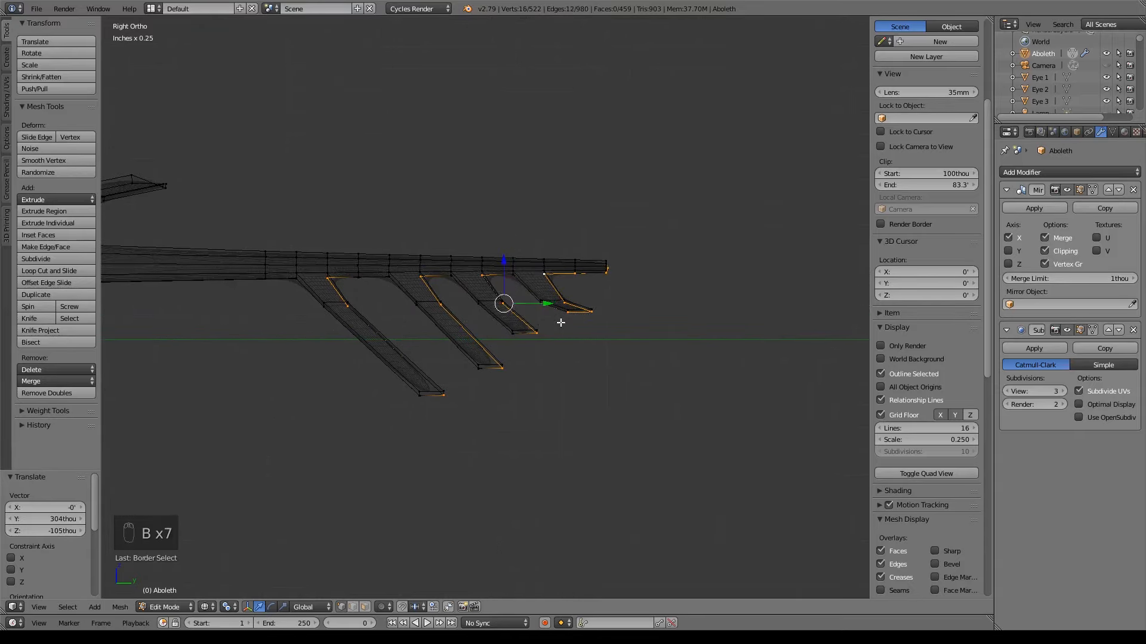
key("b")
left_click_drag(561, 313, 572, 323)
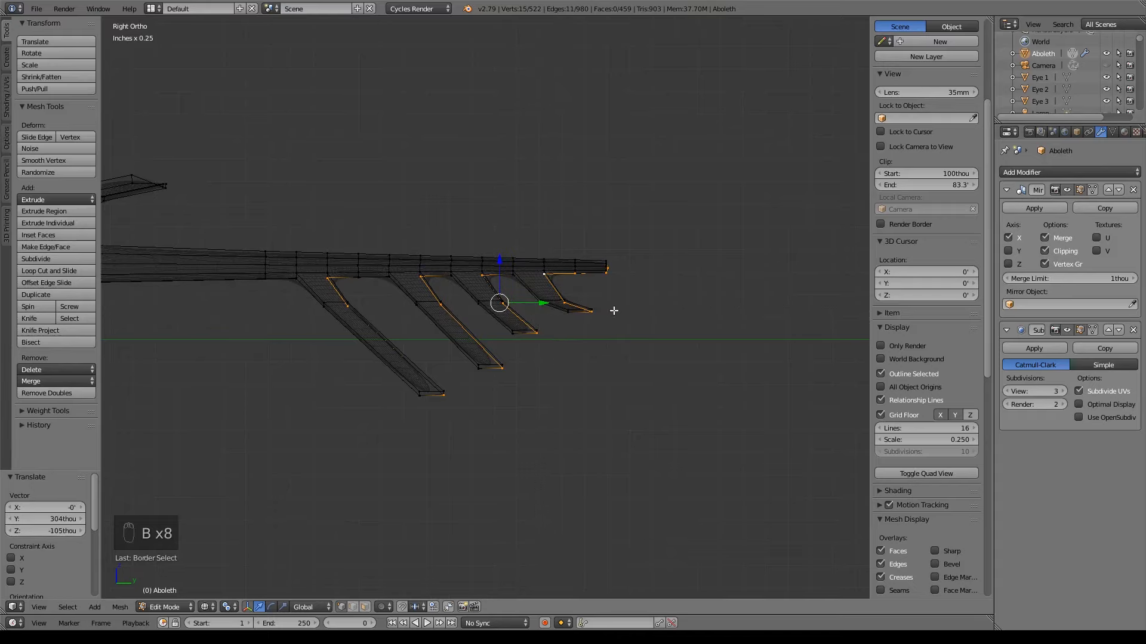
key("b")
middle_click_drag(568, 238, 628, 285)
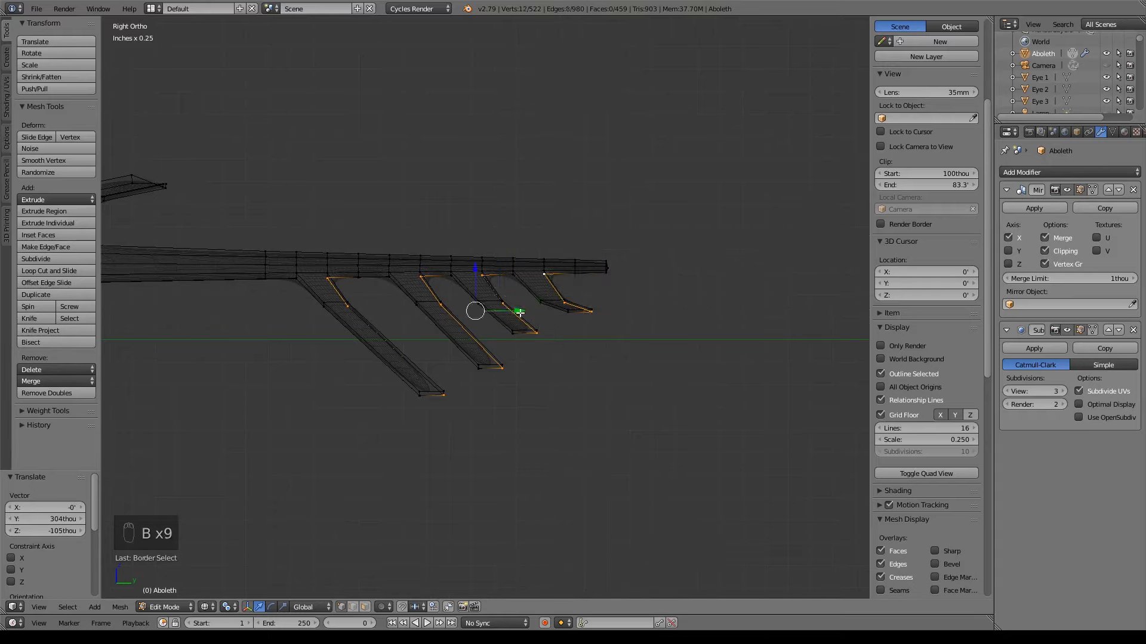
Step: Move the selected rear edges of all four spines 119 thou along Y
key("g")
key("y")
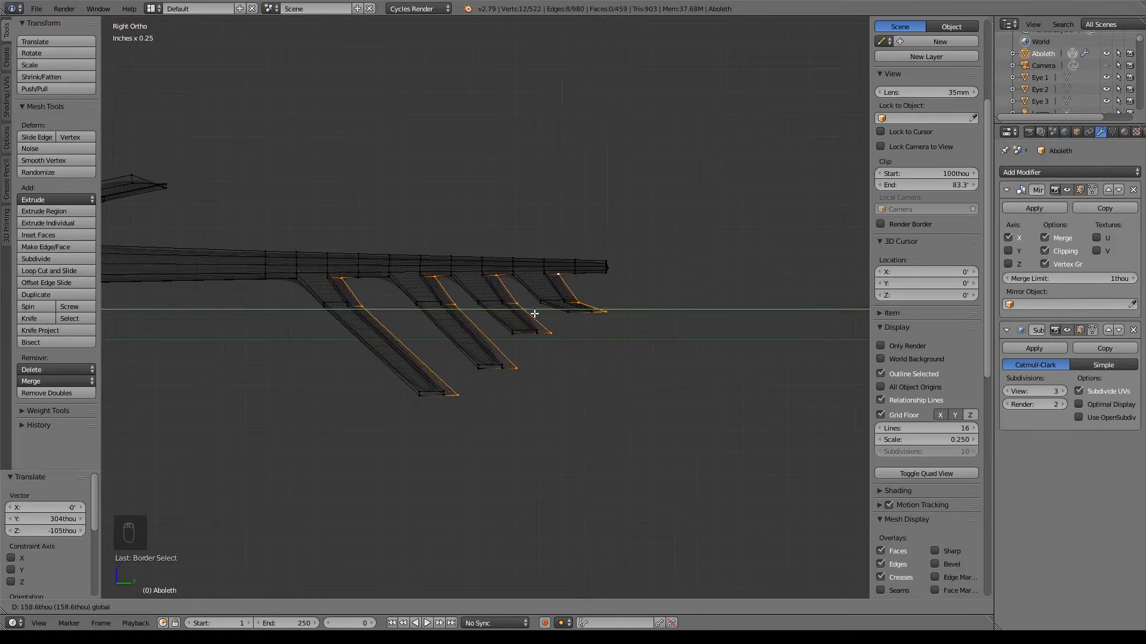
left_click(531, 314)
Step: Move the first spine's rear joint vertices toward the spine's rear edge and slightly upward in the wireframe view
scroll(332, 371, "up", 5)
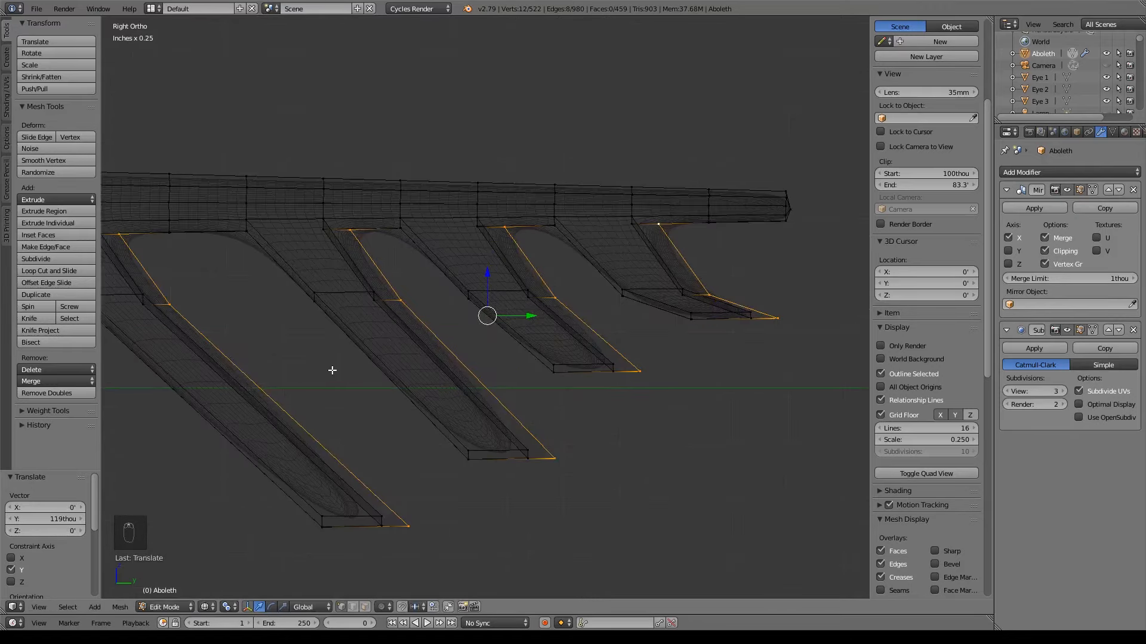
scroll(479, 334, "up", 3)
key("z")
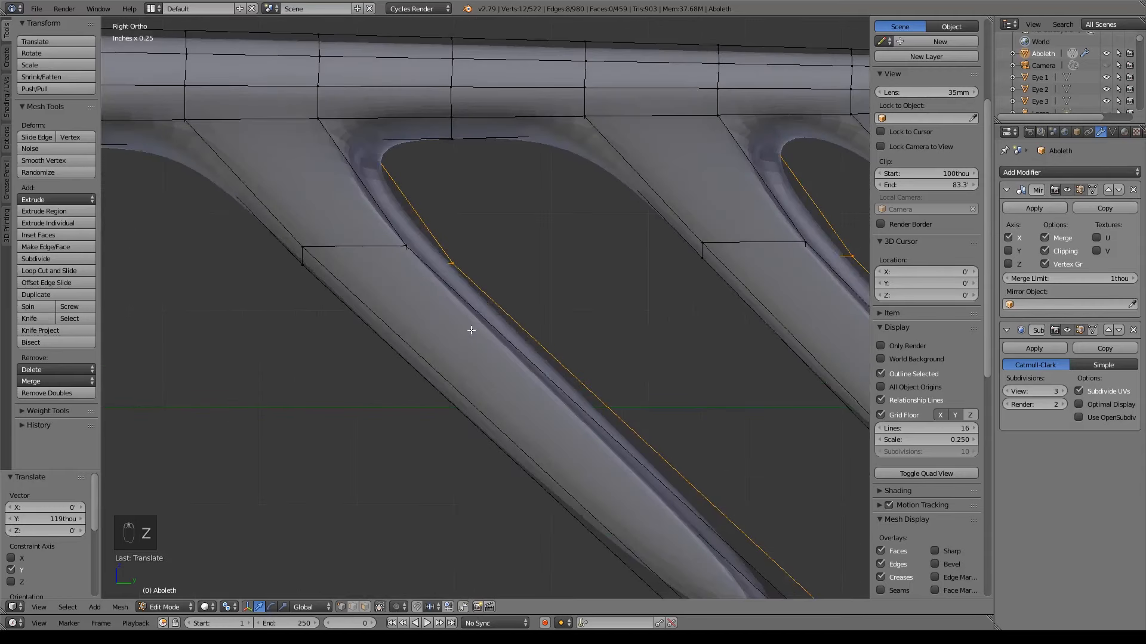
key("z")
right_click(411, 267)
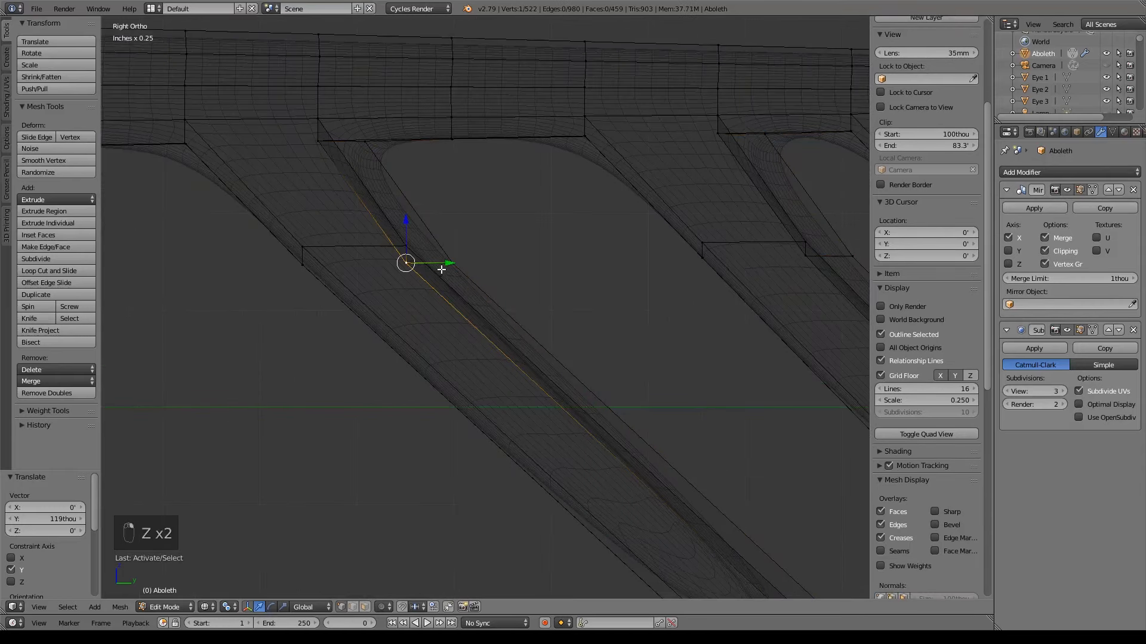
key("g")
key("g")
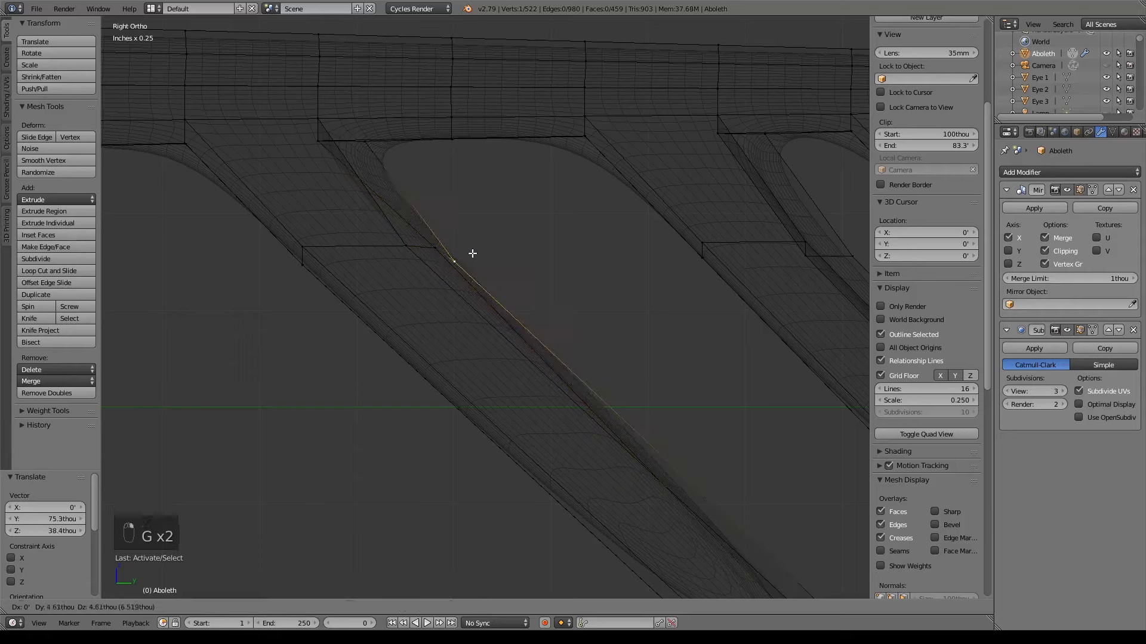
key("g")
left_click(438, 242)
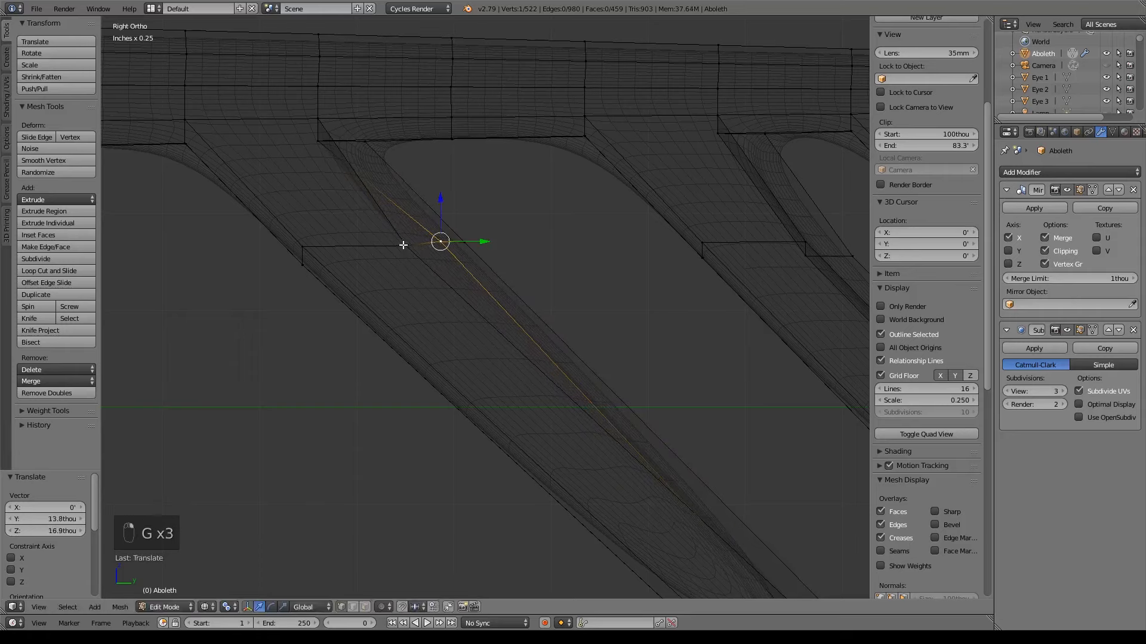
Step: Move the first spine's front joint vertex 29.2 thou in Y, -30.7 in Z, and its rear root vertex 70.7 thou in Y, 16.9 in Z
key("g")
left_click(316, 258)
right_click(322, 141)
key("g")
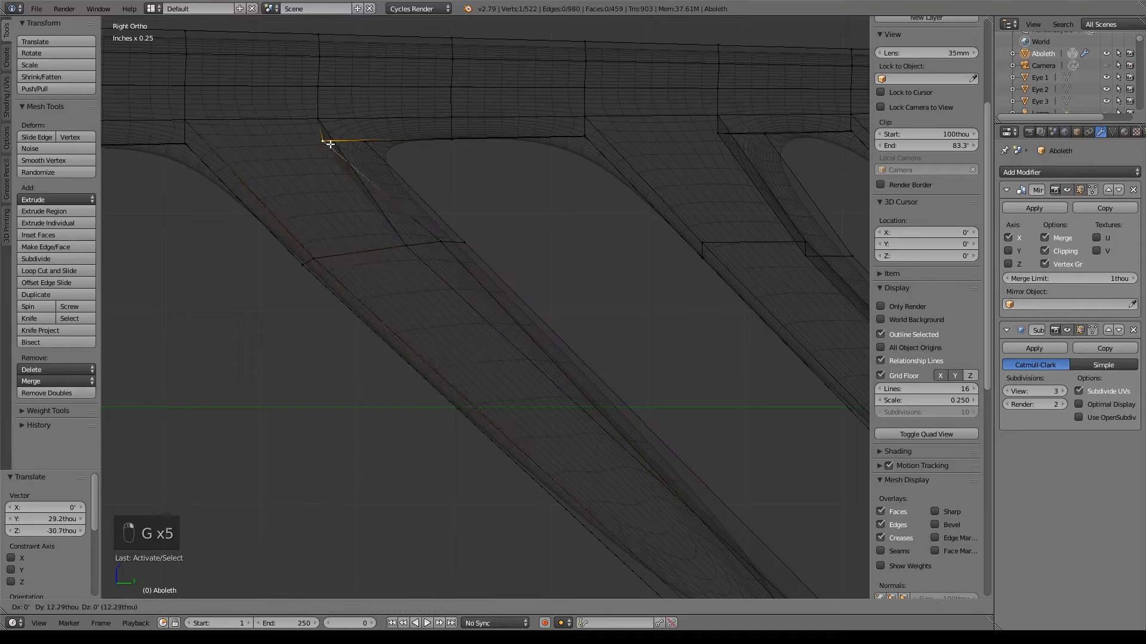
left_click(347, 138)
Step: Move the second spine's rear root and joint vertices 78.4 thou in Y, 21.5 in Z, and its tip vertex 61.5 in Y, 29.2 in Z
middle_click_drag(678, 188, 365, 179, "shift")
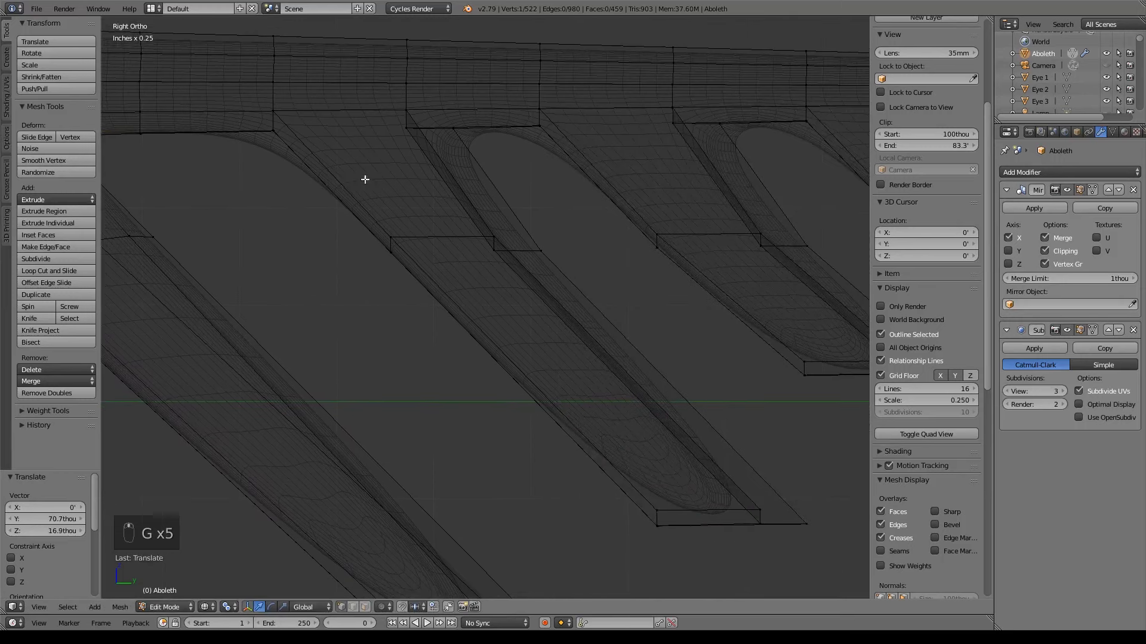
right_click(494, 250, "shift")
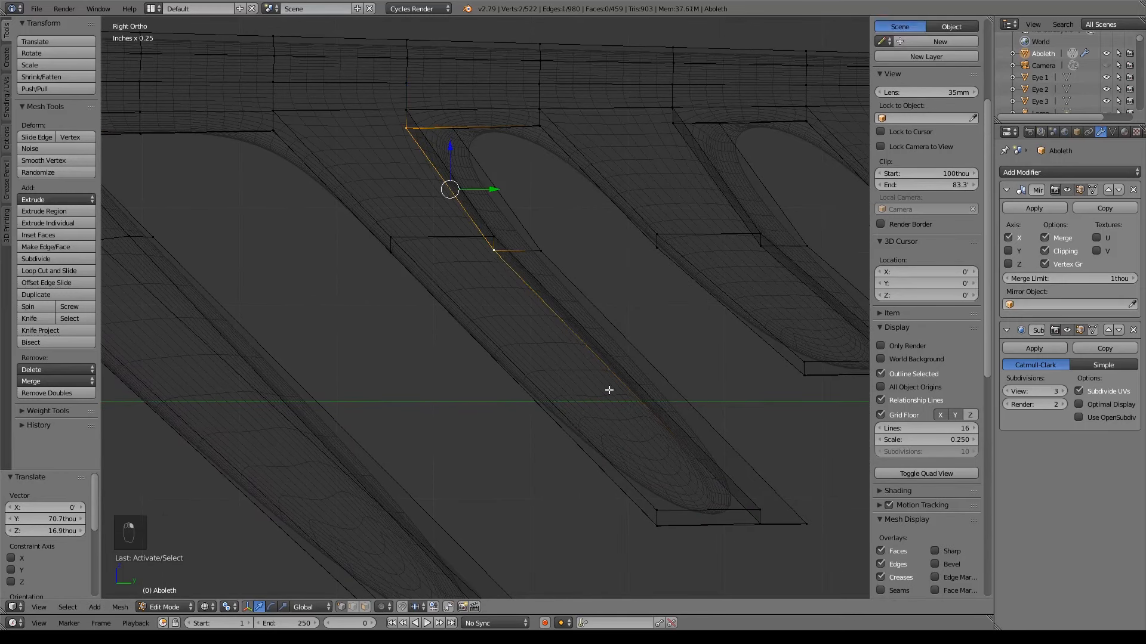
key("g")
left_click(673, 404)
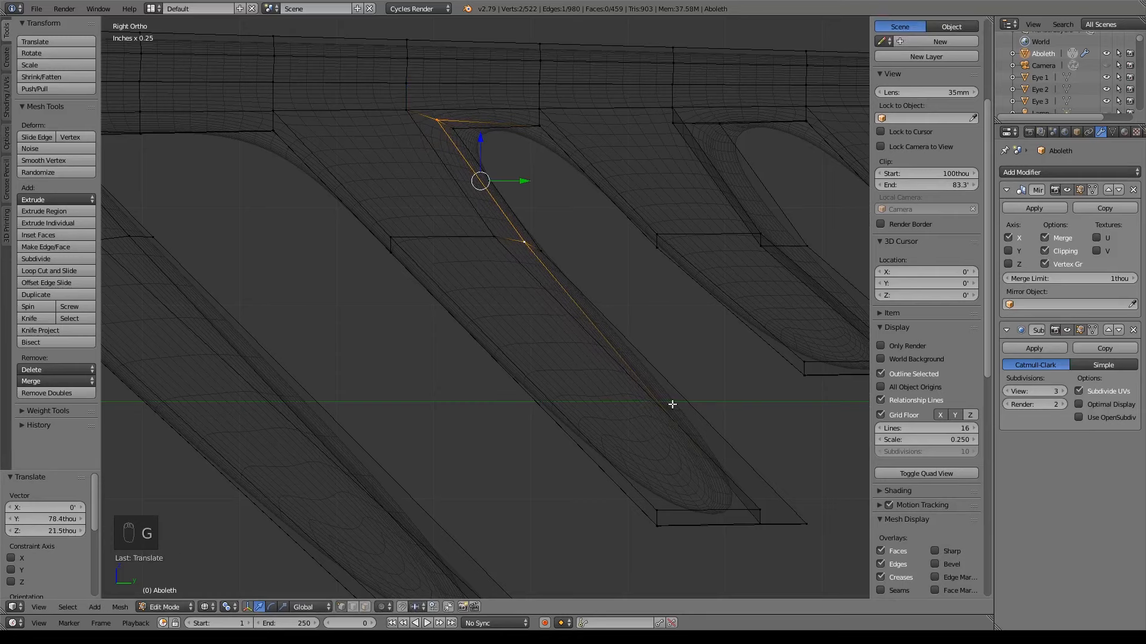
right_click(766, 521)
key("g")
left_click(790, 511)
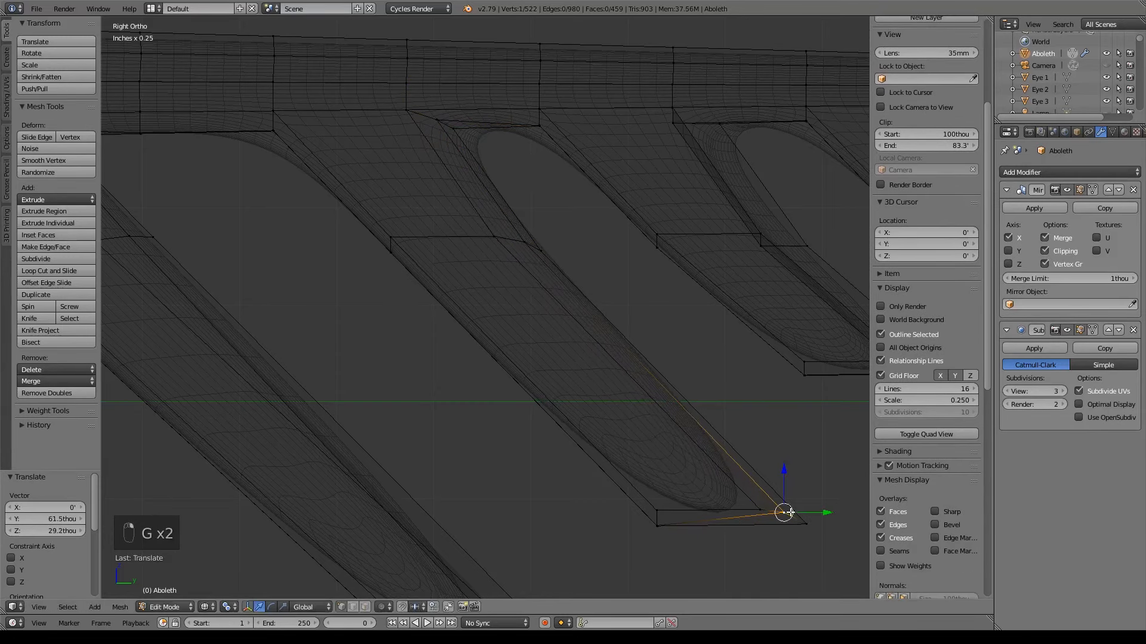
Step: Move the first spine's inner rear tip vertex 63 thou along Y and 16.9 thou along Z
middle_click_drag(693, 486, 613, 263, "shift")
right_click(427, 420)
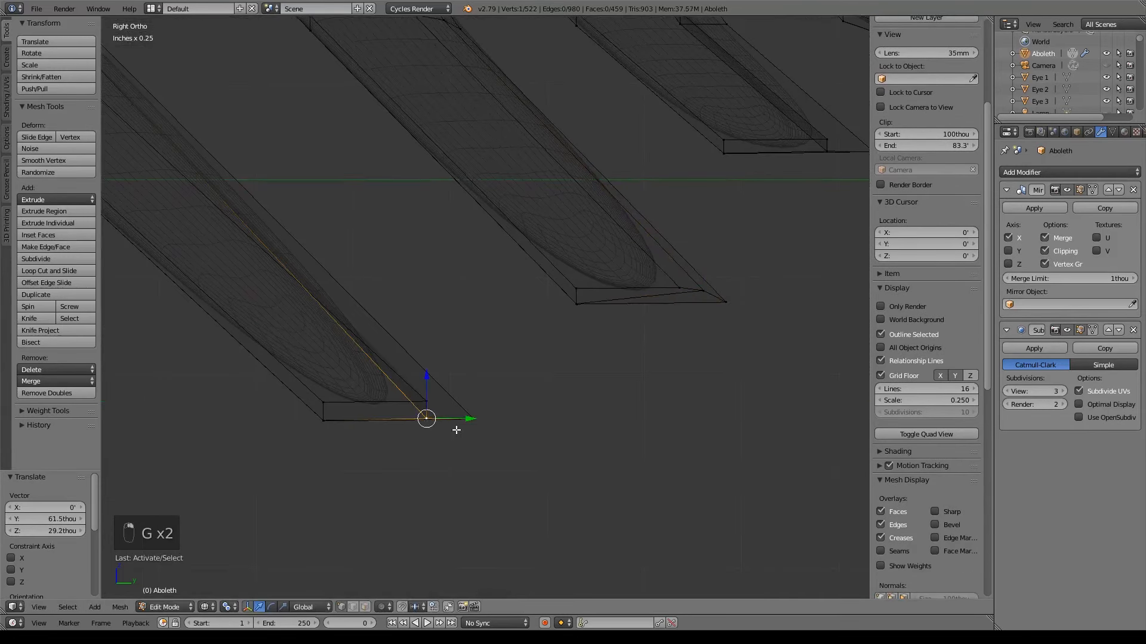
key("g")
left_click(481, 423)
Step: Move the third spine's rear root vertex 66.1 thou and its rear joint vertex 70.7 thou along Y, each 21.5 thou along Z
middle_click_drag(712, 282, 668, 318, "shift")
middle_click_drag(800, 168, 537, 396, "shift")
right_click(288, 164)
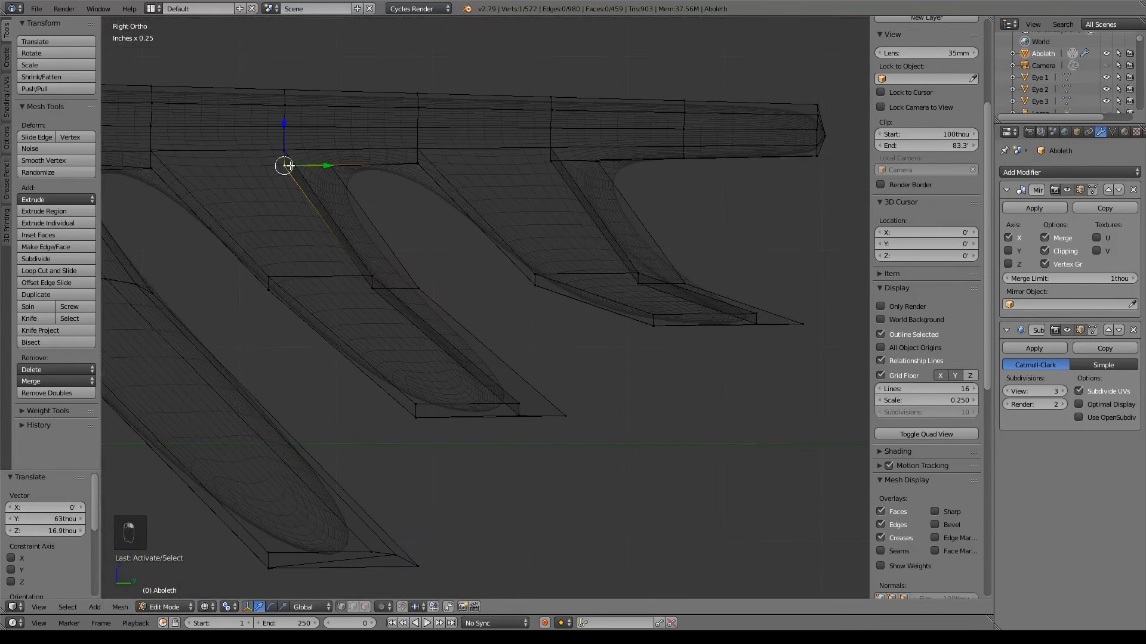
key("g")
left_click(316, 158)
key("g")
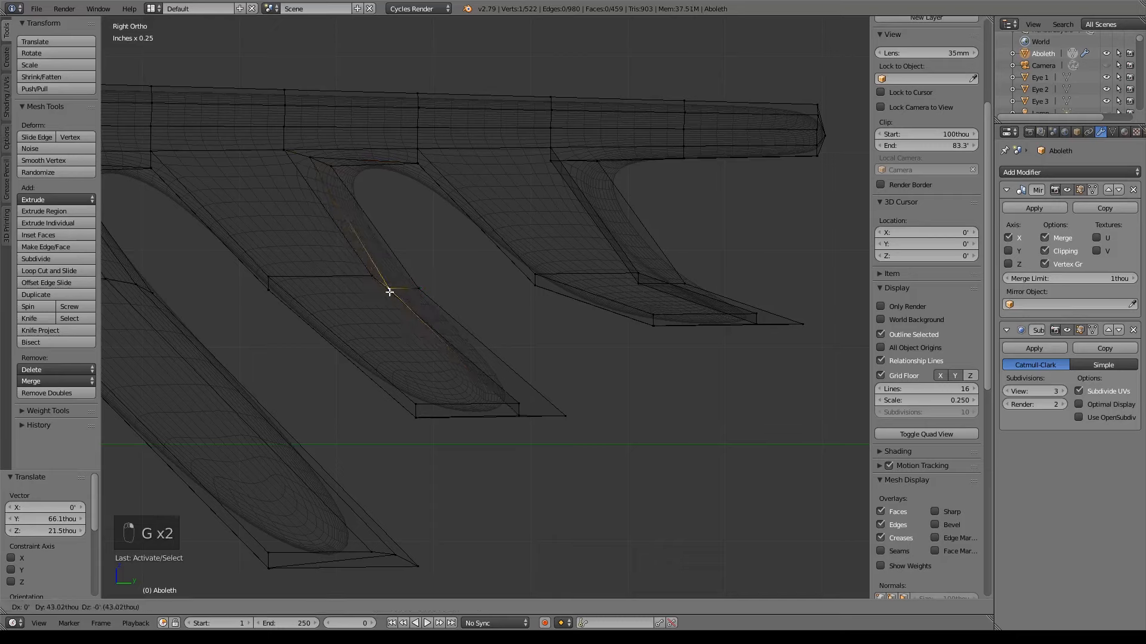
left_click(399, 284)
Step: Move the third spine's inner rear tip vertex 63 thou along Y and 27.7 thou along Z
right_click(519, 414)
key("g")
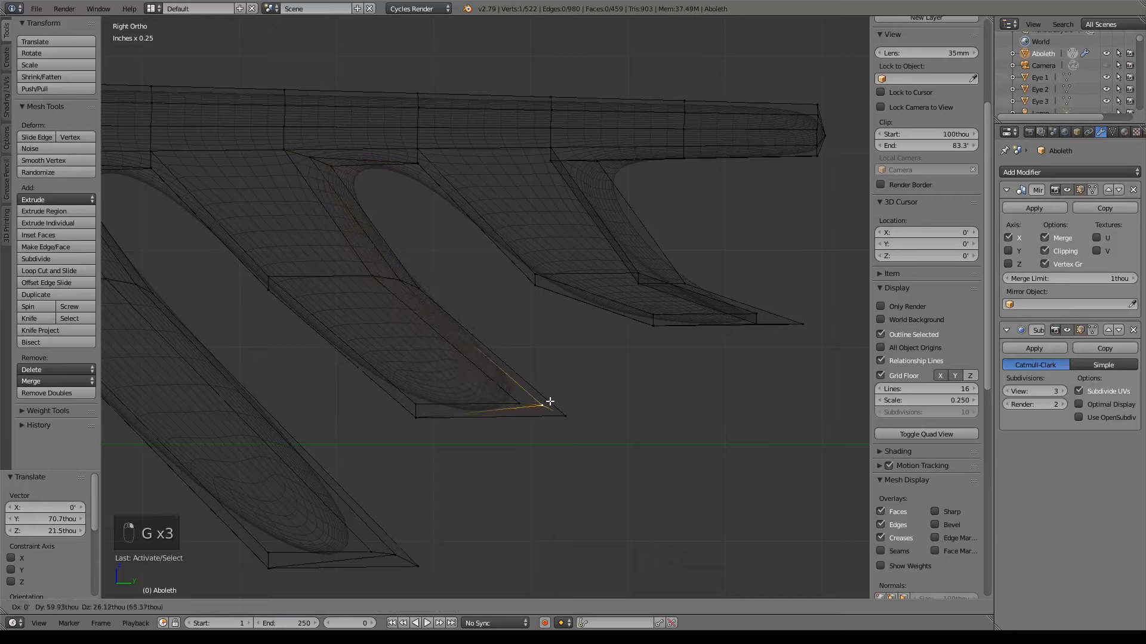
left_click(549, 403)
Step: Move the fourth spine's rear root and joint vertices 73.8 thou in Y, 16.9 in Z, and its tip vertex 50.7 in Y, 16.9 in Z
right_click(640, 282)
right_click(550, 160, "shift")
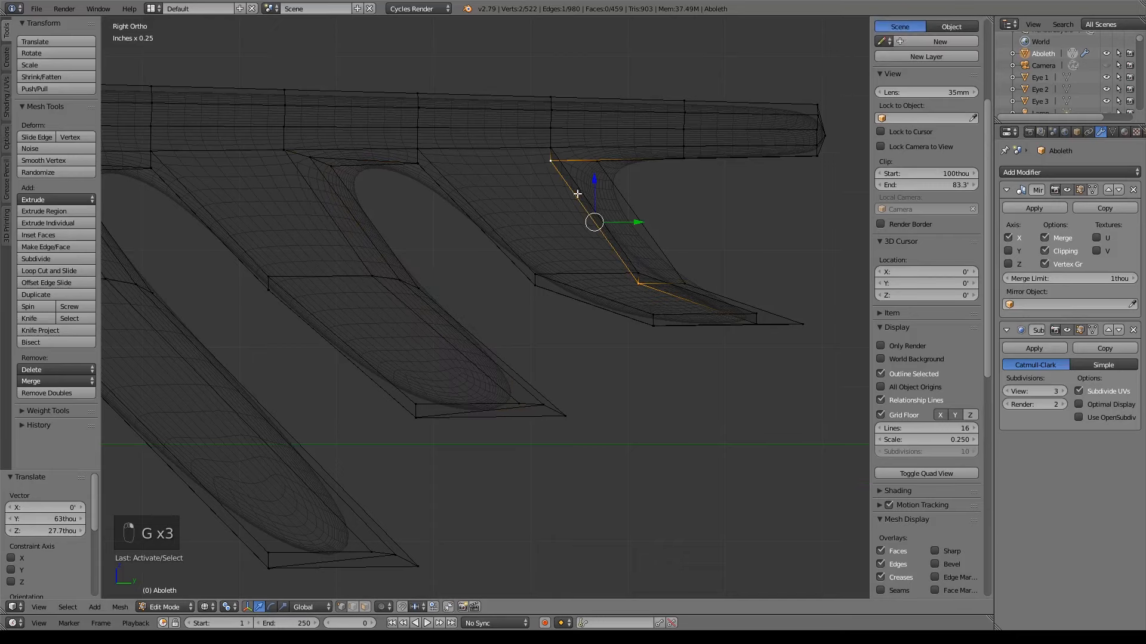
key("g")
left_click(660, 209)
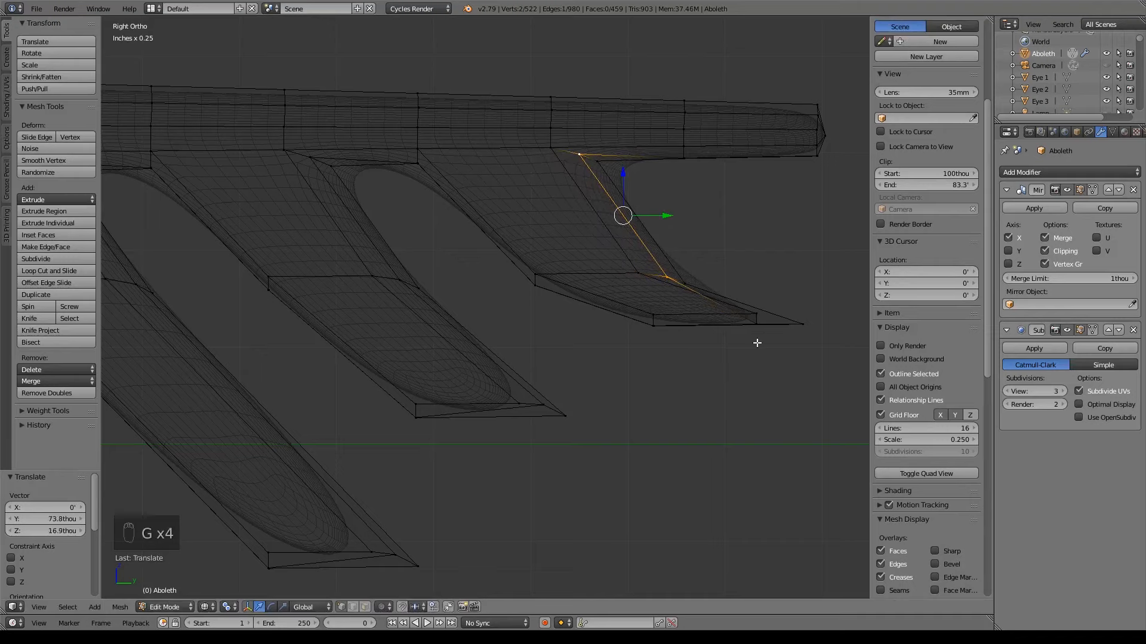
right_click(756, 323)
key("g")
left_click(785, 320)
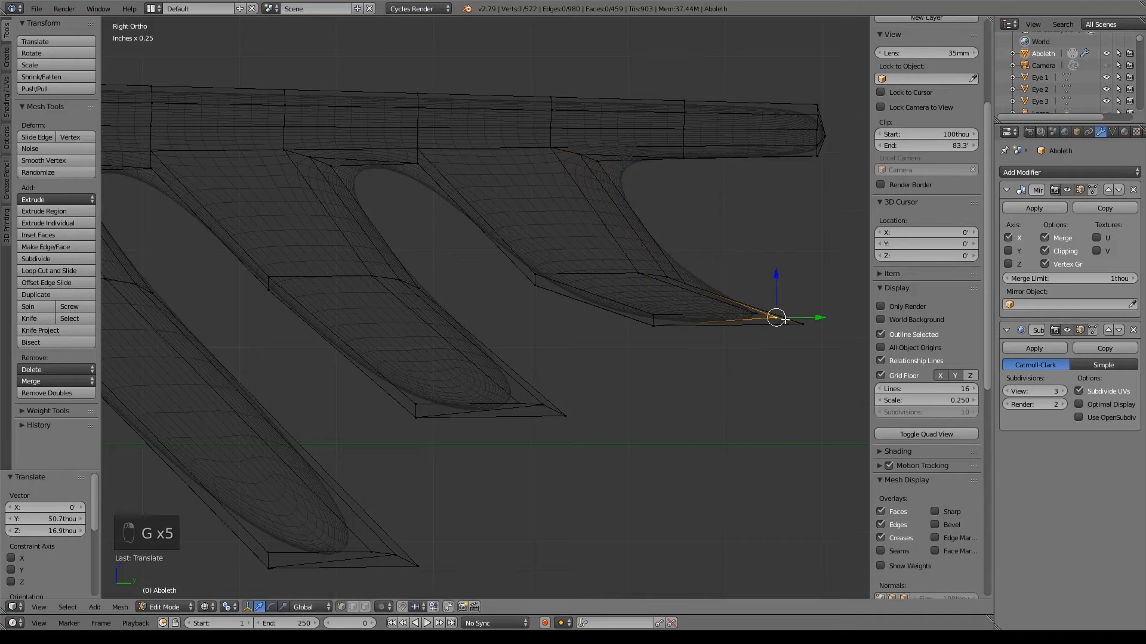
Step: Display the mesh shaded and select the two top faces of the tail just ahead of the first and second lower spines
scroll(579, 323, "down", 5)
middle_click_drag(537, 335, 688, 368, "shift")
middle_click_drag(418, 319, 611, 351, "shift")
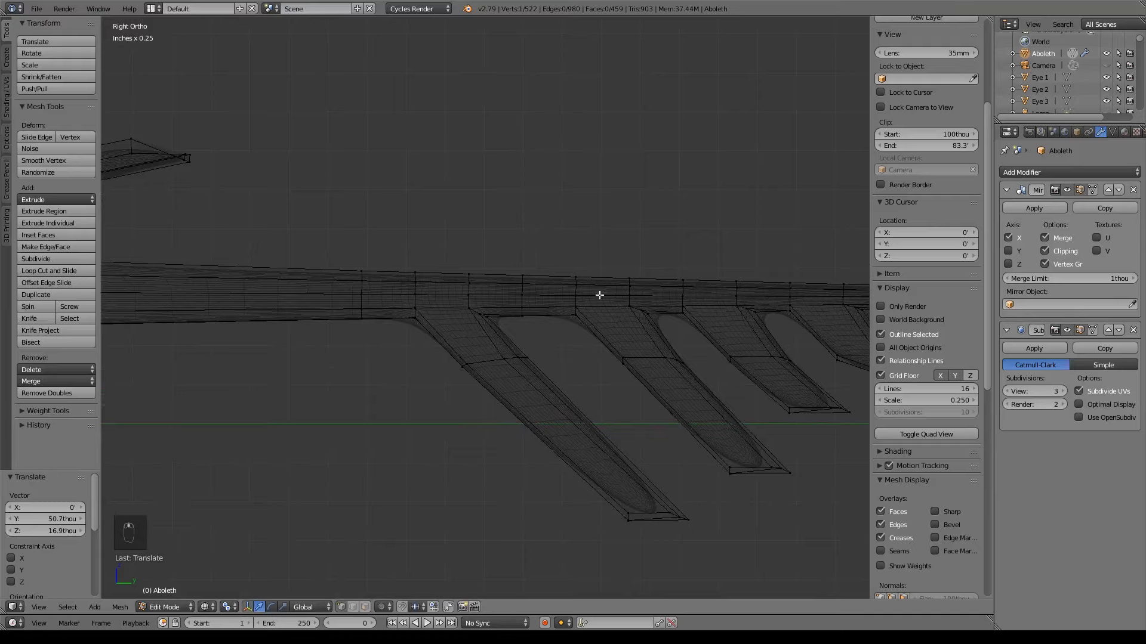
scroll(412, 349, "down", 13)
middle_click_drag(310, 343, 455, 327, "shift")
scroll(426, 345, "up", 7)
scroll(675, 351, "up", 8)
mouse_move(778, 367)
middle_mouse_down()
mouse_move(716, 251)
mouse_move(619, 256)
middle_mouse_up()
key("z")
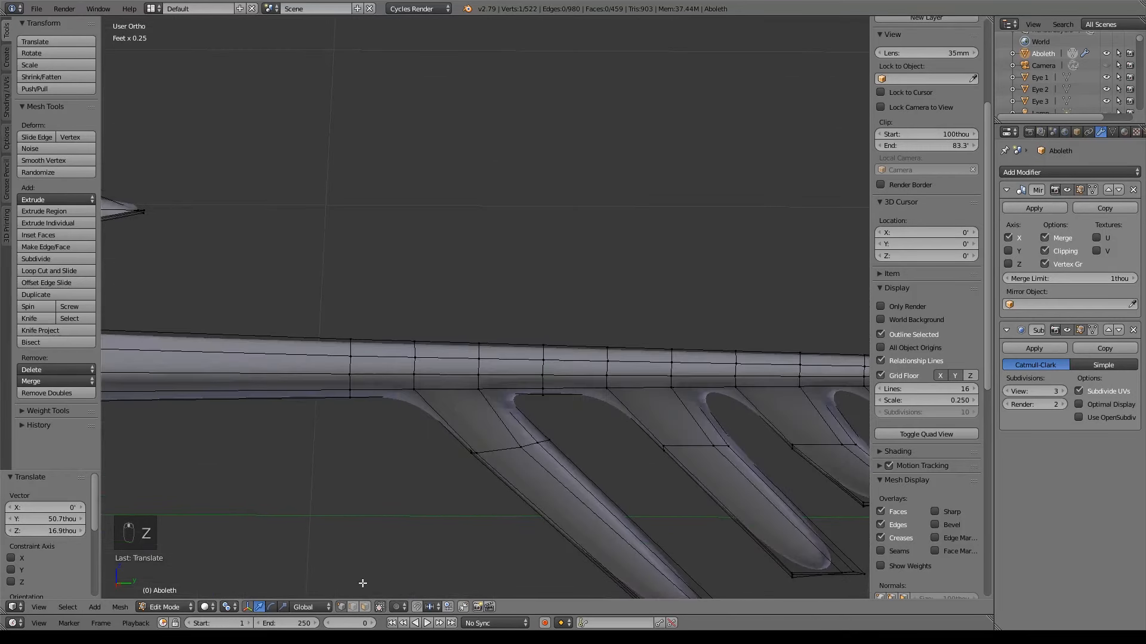
middle_click_drag(438, 391, 407, 451)
right_click(348, 352)
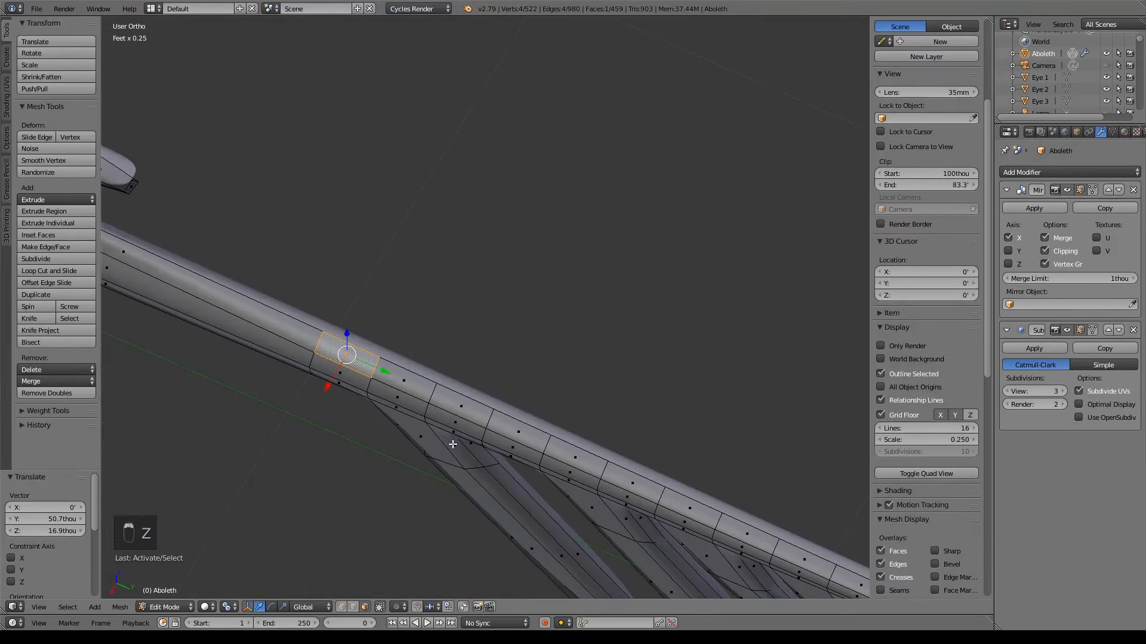
middle_click_drag(576, 429, 508, 327, "shift")
right_click(459, 318, "shift")
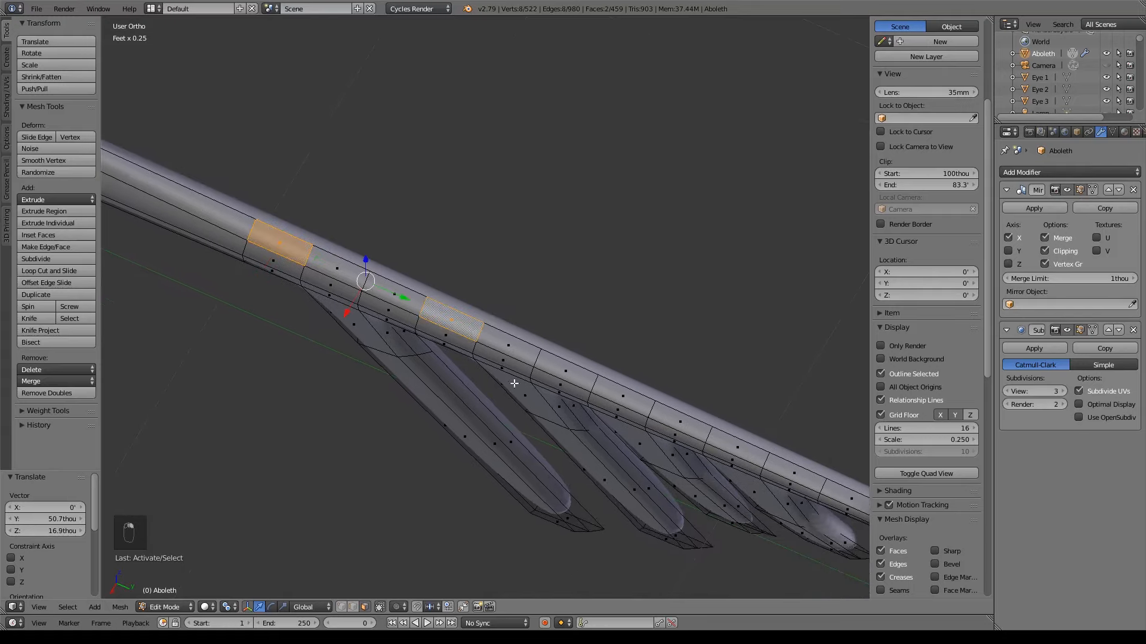
Step: In the right side view, extrude the two top faces and move them 360 thou along Y and 389 thou along Z
key("KP_3")
middle_click_drag(480, 281, 502, 320, "shift")
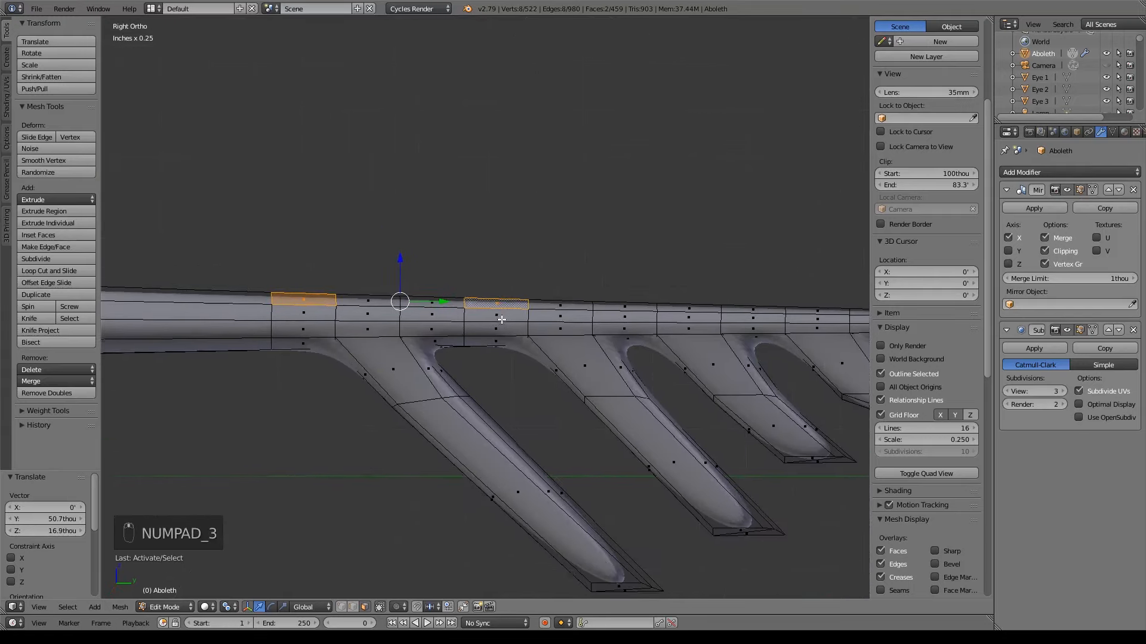
key("e")
right_click(508, 327)
key("g")
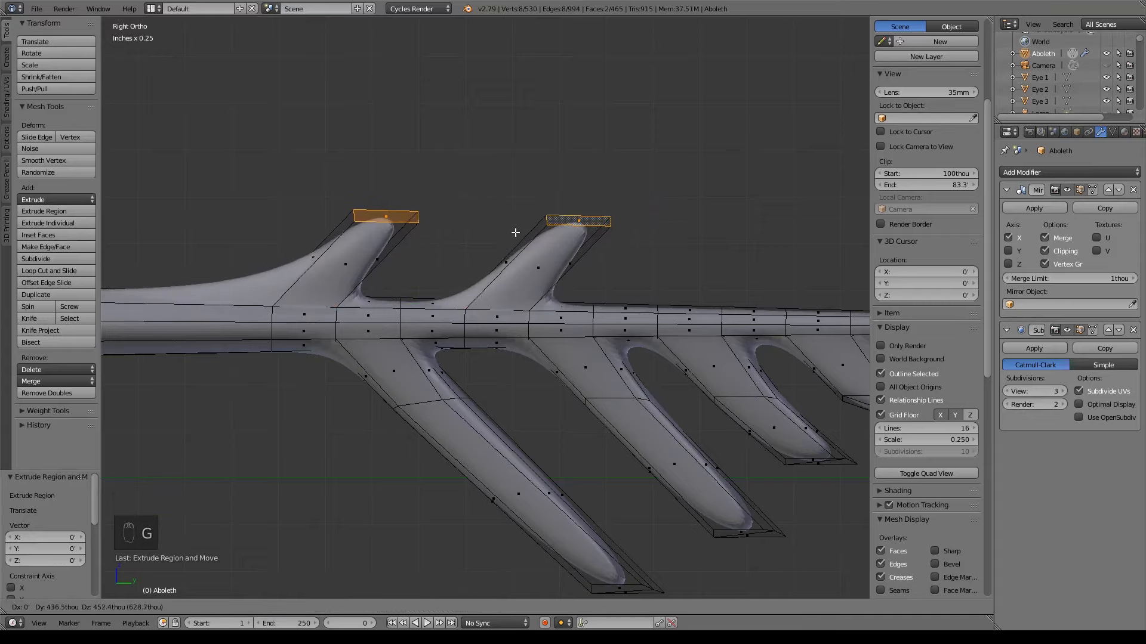
left_click(501, 246)
Step: Extrude the two upper spine end faces again and move them 1.47" along Y and 89.2 thou along Z
key("e")
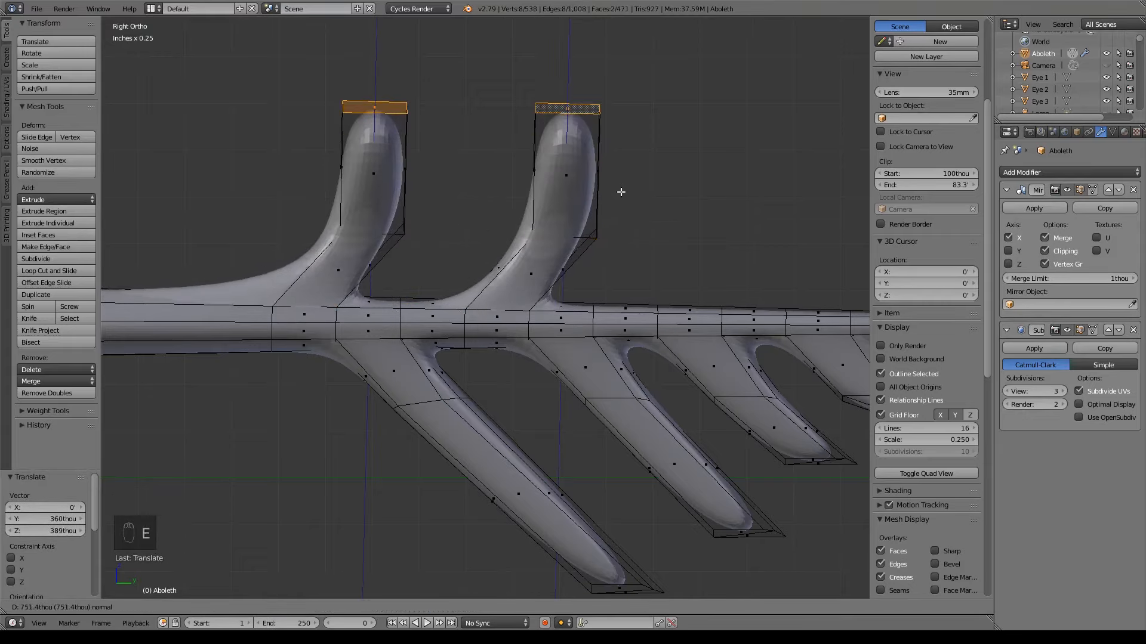
left_click(618, 187)
key("g")
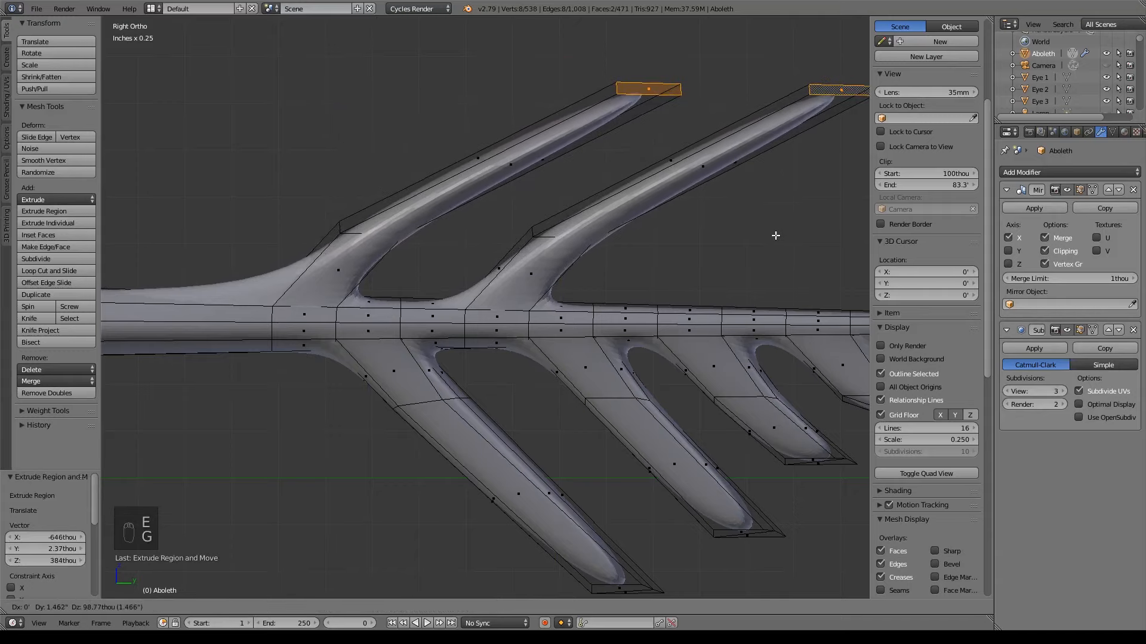
left_click(778, 237)
middle_click_drag(678, 294, 603, 282, "shift")
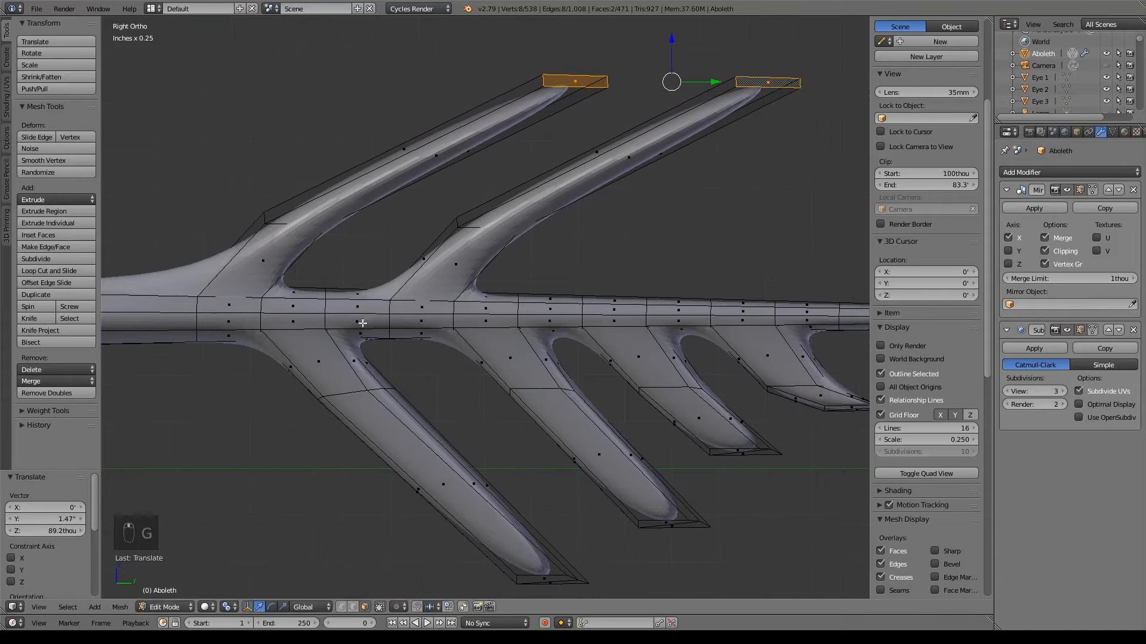
Step: Switch to vertex selection and crease the tail's edge loop just ahead of the first upper spine by a factor of 0.803
middle_click_drag(282, 357, 526, 328, "shift")
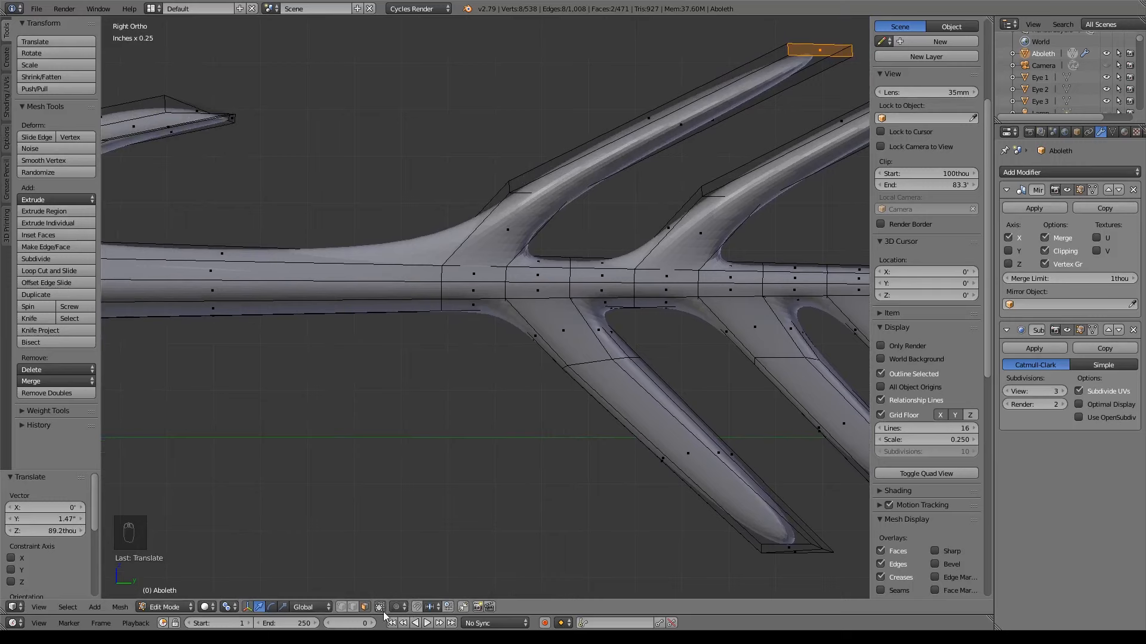
left_click(342, 606)
middle_click_drag(453, 337, 491, 382)
key("z")
right_click(472, 310)
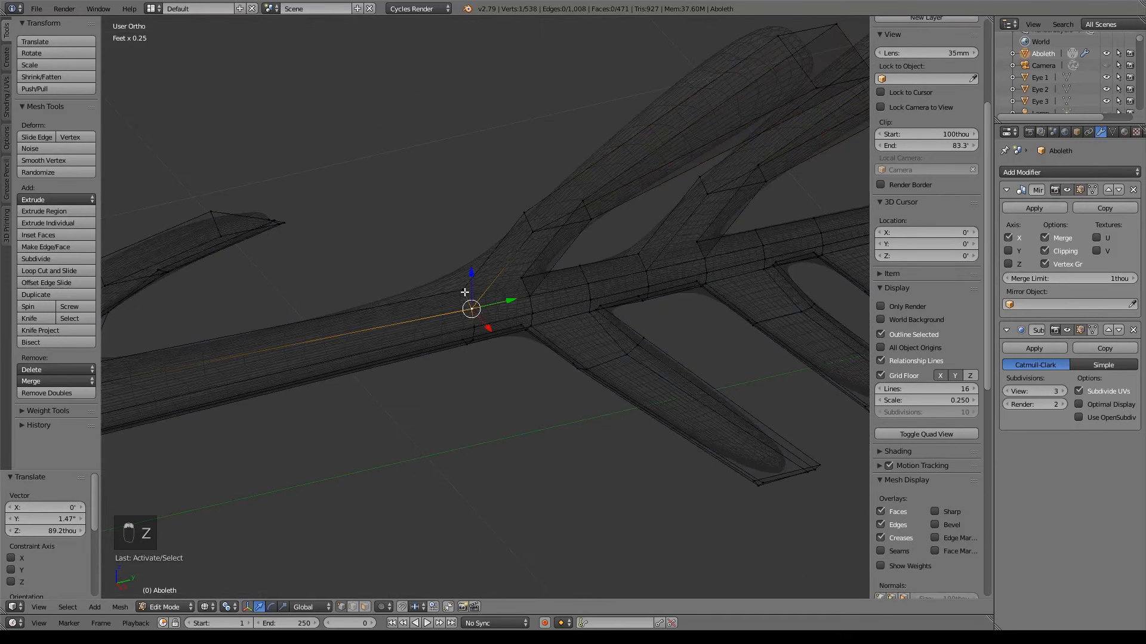
right_click(464, 290, "shift")
key("shift+e")
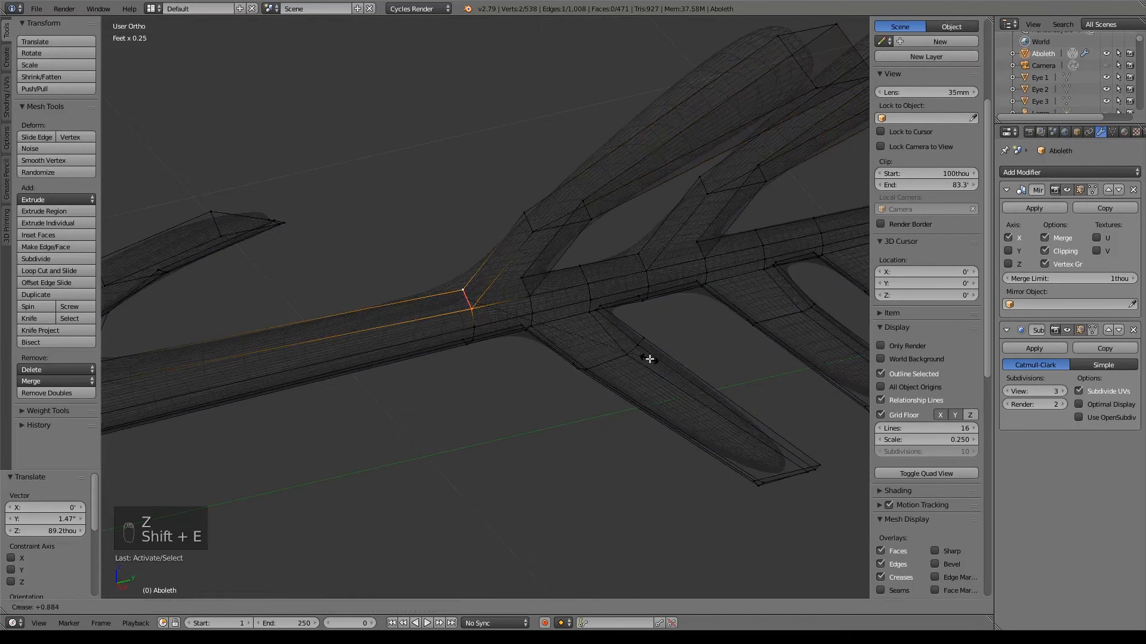
left_click(573, 348)
right_click(504, 333, "alt")
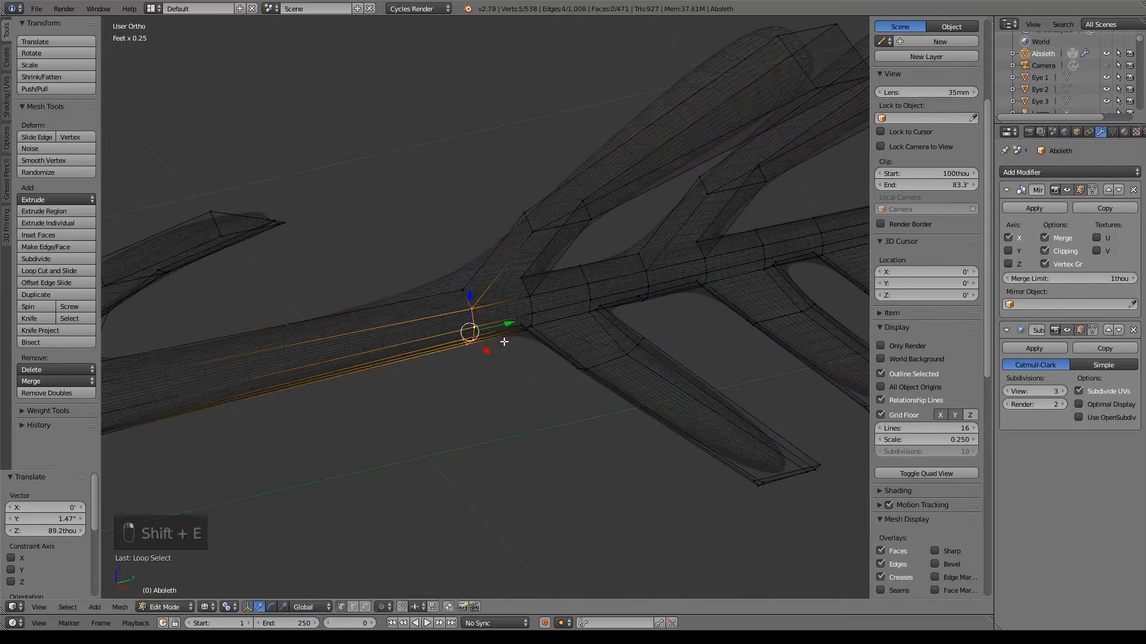
right_click(463, 290, "shift")
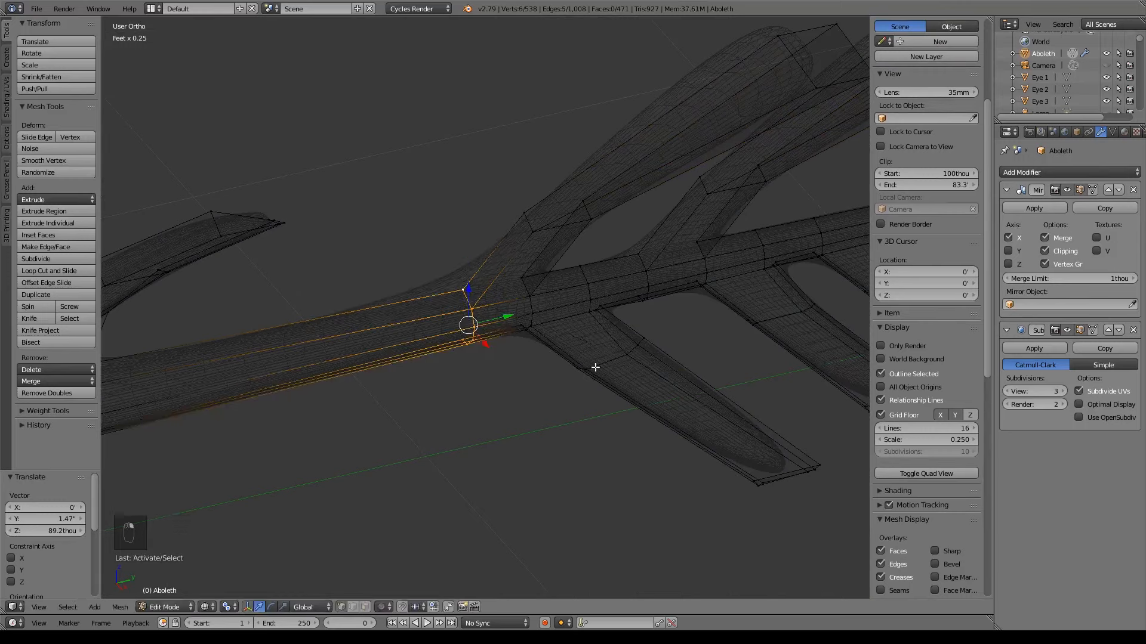
key("shift+e")
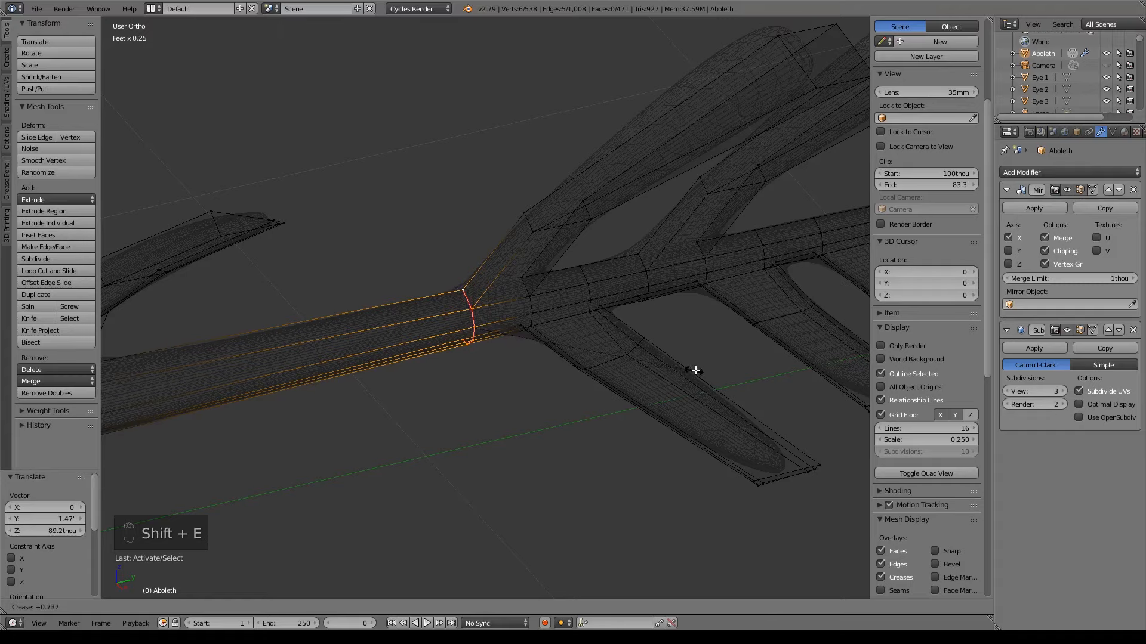
left_click(703, 371)
Step: In shaded display, select the outer tip vertices of both upper spines and move them -363 thou along X
key("z")
mouse_move(621, 376)
middle_mouse_down()
mouse_move(572, 339)
mouse_move(632, 315)
mouse_move(565, 366)
mouse_move(585, 337)
mouse_move(522, 303)
mouse_move(455, 305)
mouse_move(448, 333)
middle_mouse_up()
middle_click_drag(429, 343, 517, 296, "shift")
right_click(382, 266)
right_click(382, 305, "shift")
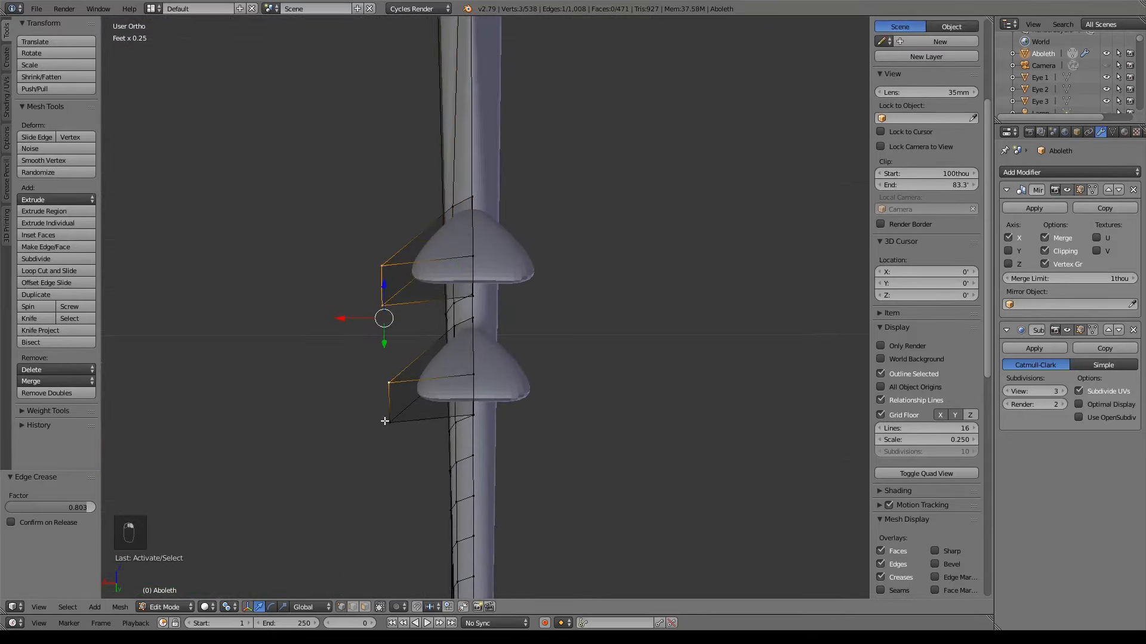
left_click_drag(343, 345, 417, 342)
Step: Move the first upper spine's rear tip vertex on the centreline along Z
right_click(474, 298)
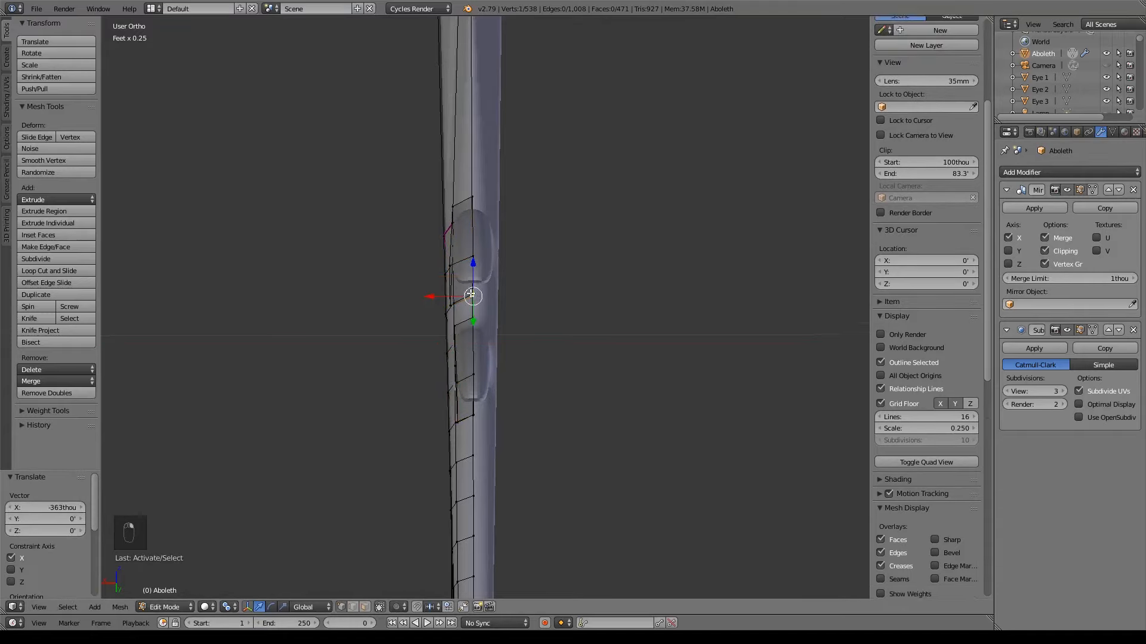
left_click_drag(475, 266, 475, 281)
middle_click_drag(475, 280, 512, 231)
Step: Undo the last four changes and clear the mesh selection
key("ctrl+z")
key("ctrl+z")
key("ctrl+z")
key("ctrl+z")
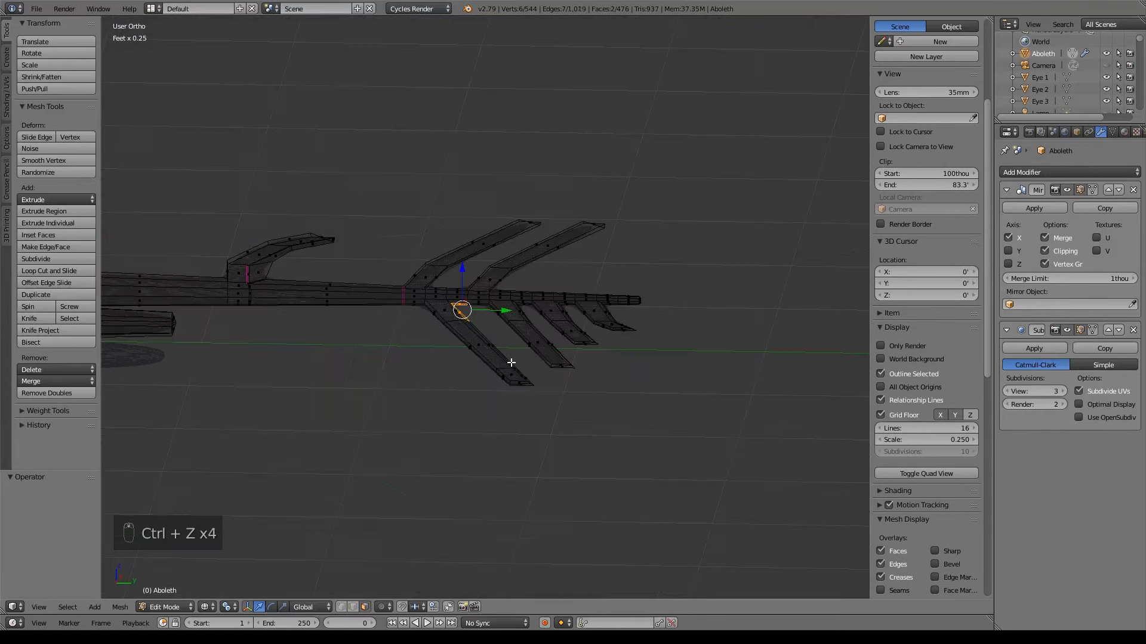
key("a")
middle_click_drag(545, 353, 613, 218)
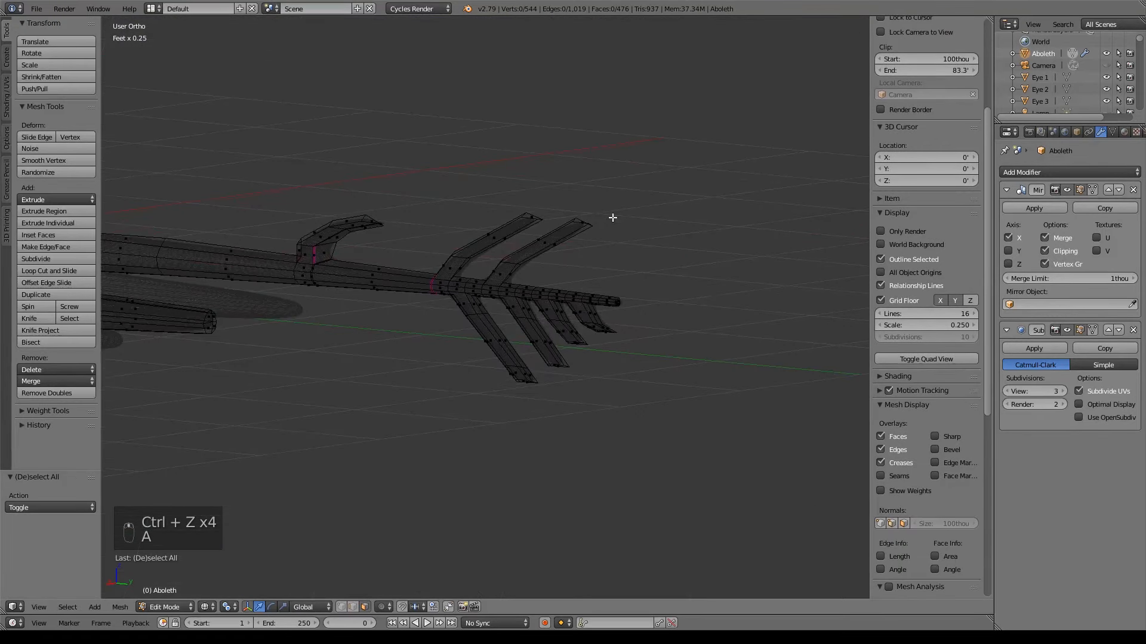
Step: Select the facing root faces of the first and second lower spines and join them with Bridge Edge Loops
scroll(609, 347, "up", 10)
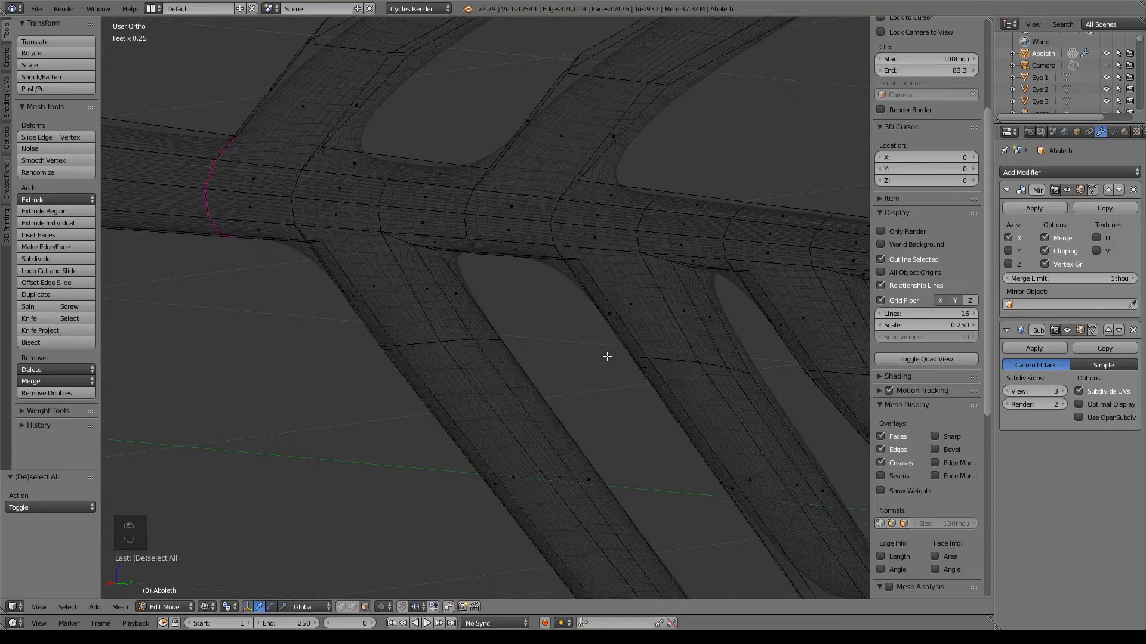
middle_click_drag(639, 387, 548, 206, "shift")
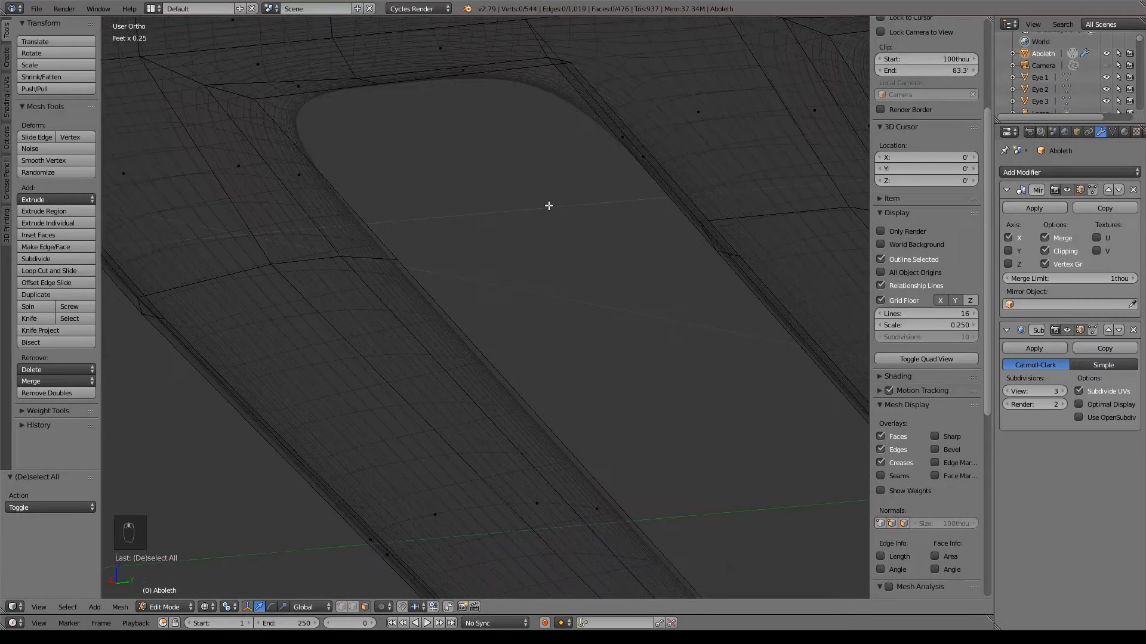
right_click(296, 169)
middle_click_drag(442, 246, 532, 241)
right_click(503, 183, "shift")
middle_click_drag(503, 184, 455, 270)
key("space")
type("br")
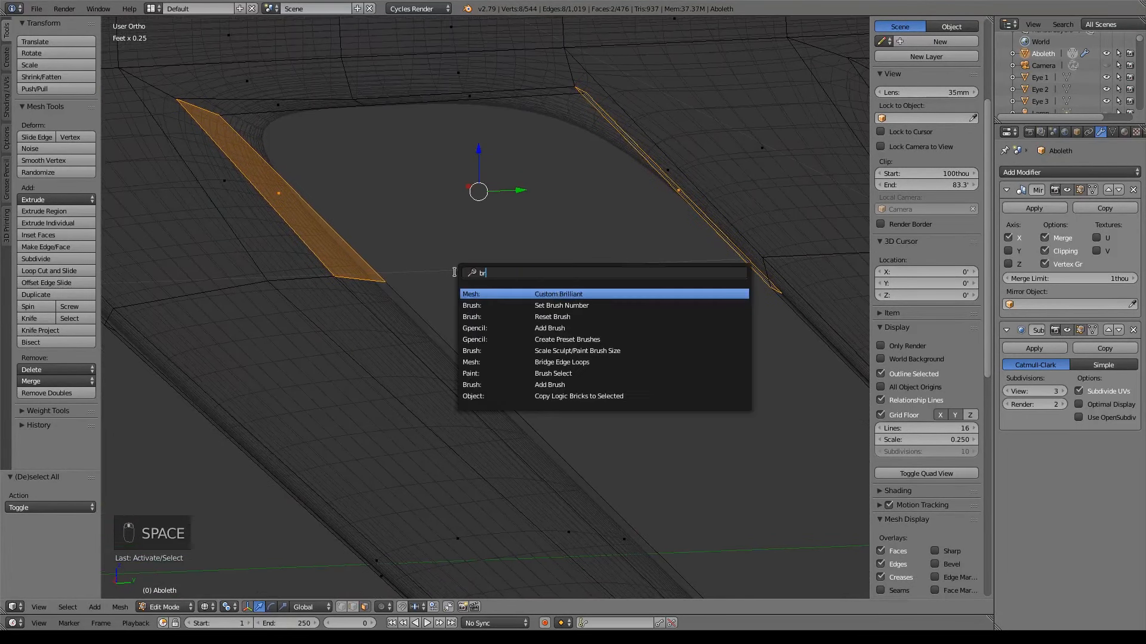
type("id")
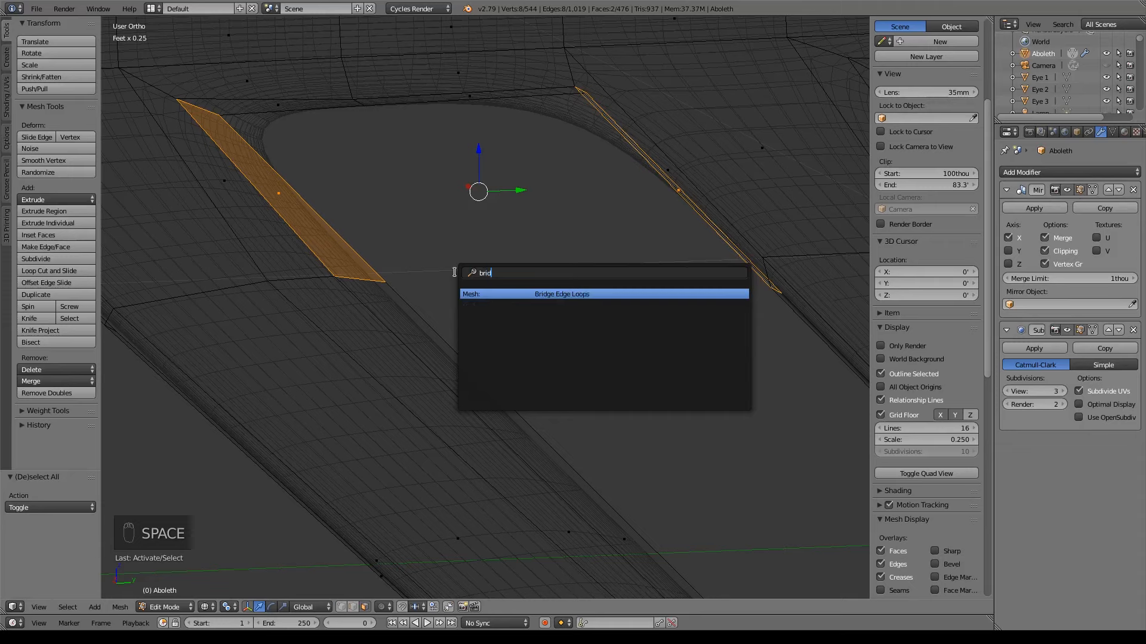
key("Return")
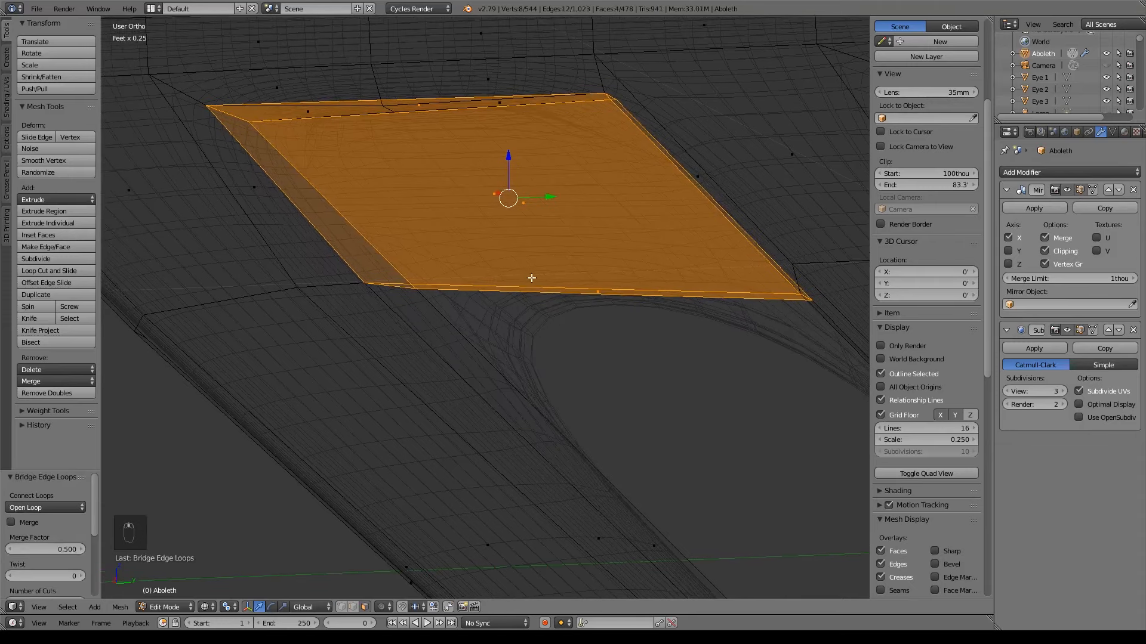
Step: Add one loop cut across the new bridge, slid by about 0.16 to line up with the tail's edge loop above
scroll(477, 274, "down", 3)
key("z")
key("z")
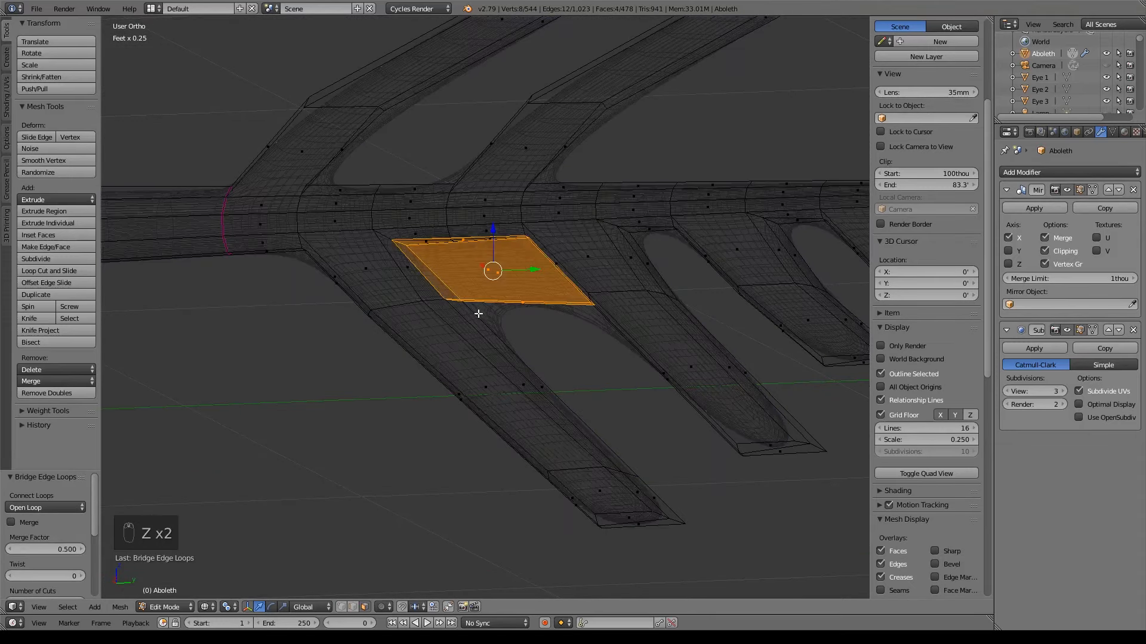
scroll(482, 317, "up", 5)
mouse_move(453, 156)
middle_mouse_down("shift")
mouse_move(548, 320)
mouse_move(604, 322)
mouse_move(458, 212)
middle_mouse_up("shift")
scroll(518, 326, "up", 3)
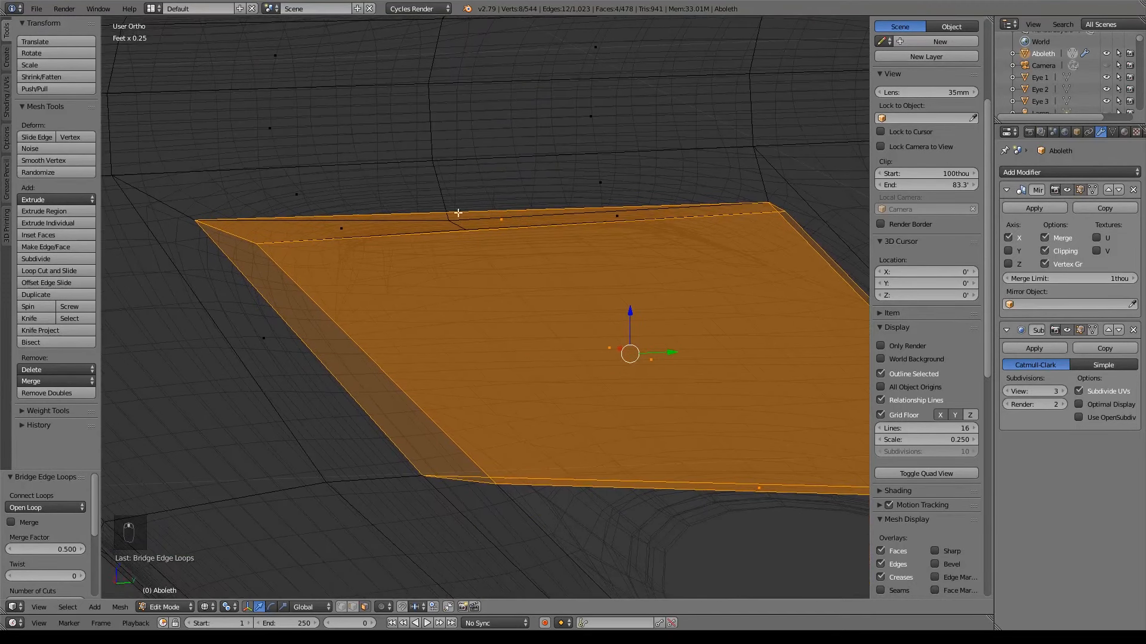
middle_click_drag(635, 313, 619, 301, "shift")
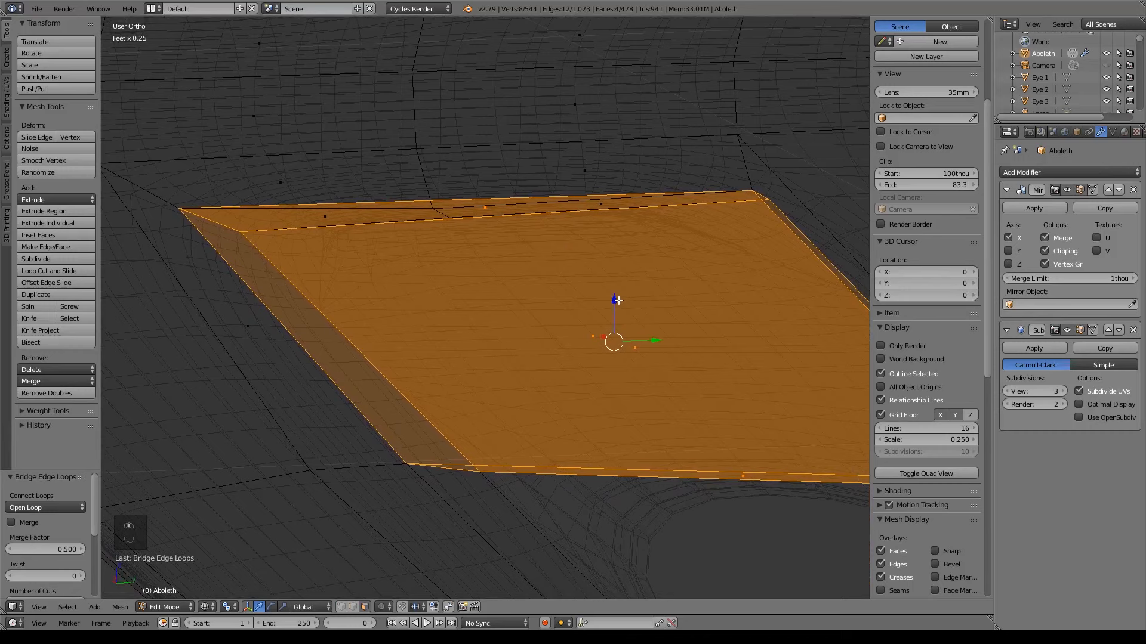
key("ctrl+r")
left_click(556, 230)
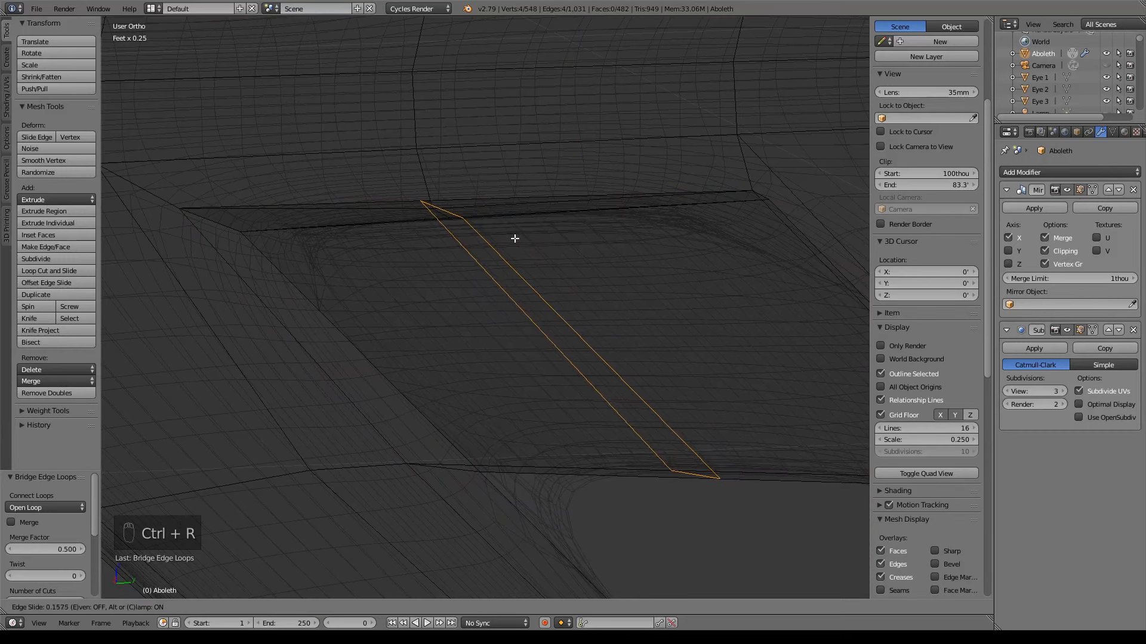
left_click(516, 238)
Step: Switch to face selection and delete the four overlapping faces between the bridge's upper edge and the tail's underside
scroll(549, 313, "up", 2)
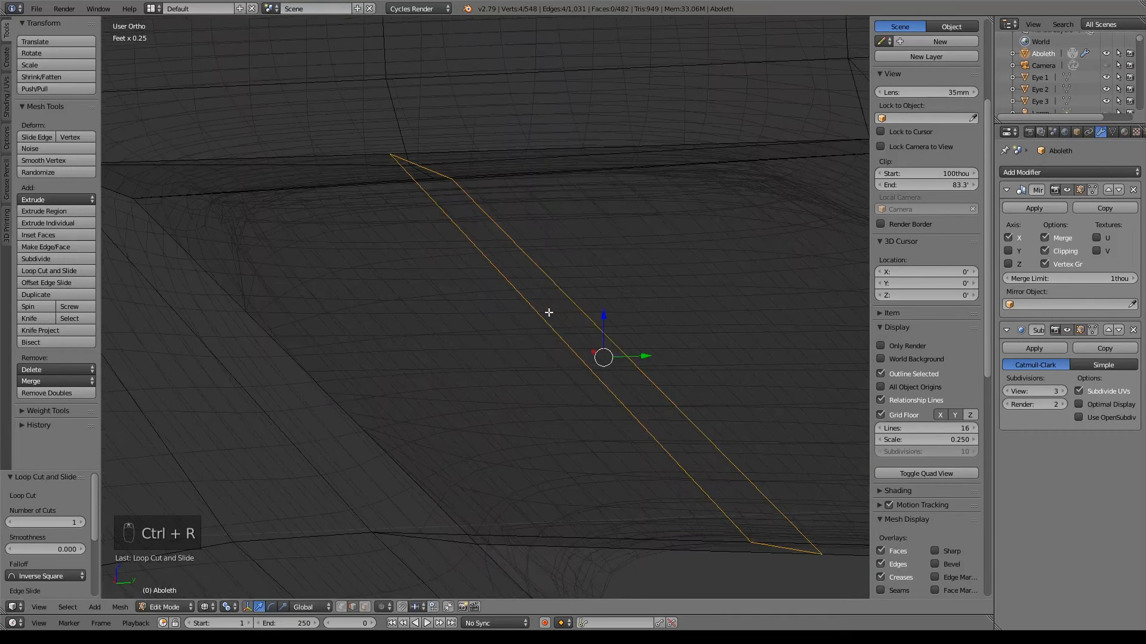
left_click(367, 604)
right_click(266, 179)
right_click(263, 175, "shift")
right_click(652, 159, "shift")
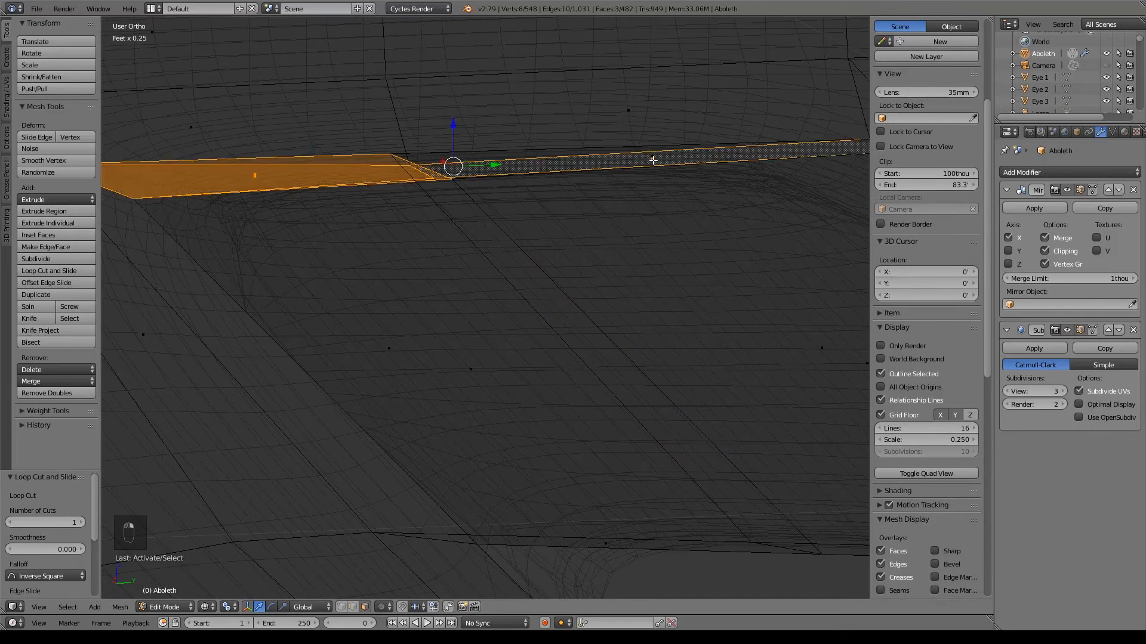
right_click(655, 151, "shift")
key("x")
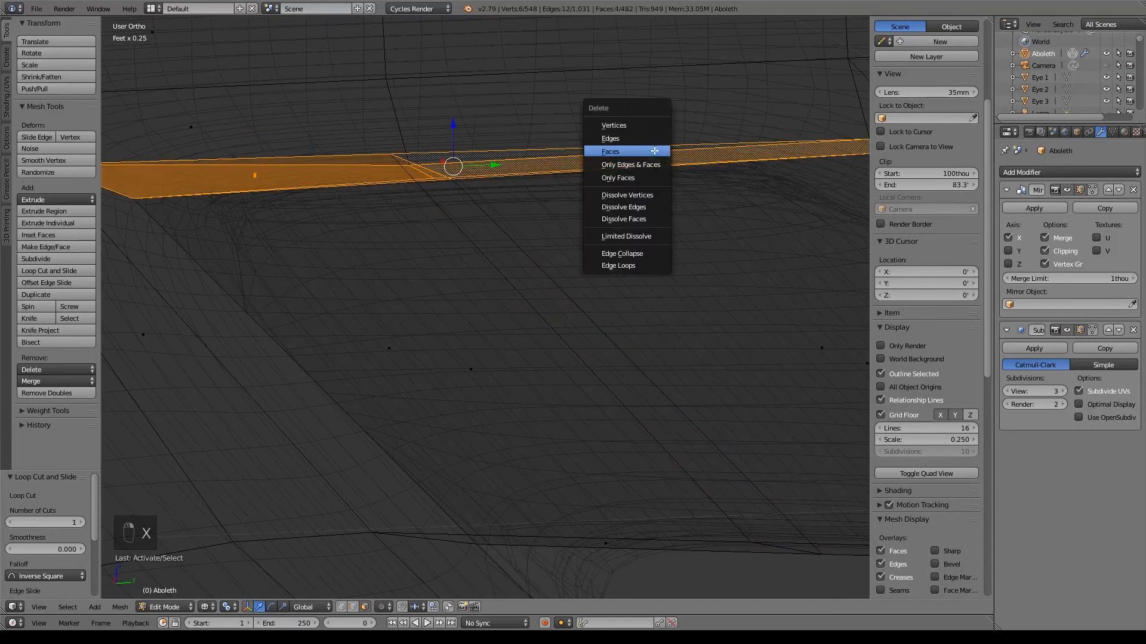
left_click(657, 154)
Step: In vertex selection, merge the bridge cut's outer upper vertex into the adjacent tail vertex using At First
scroll(530, 223, "up", 2, "ctrl")
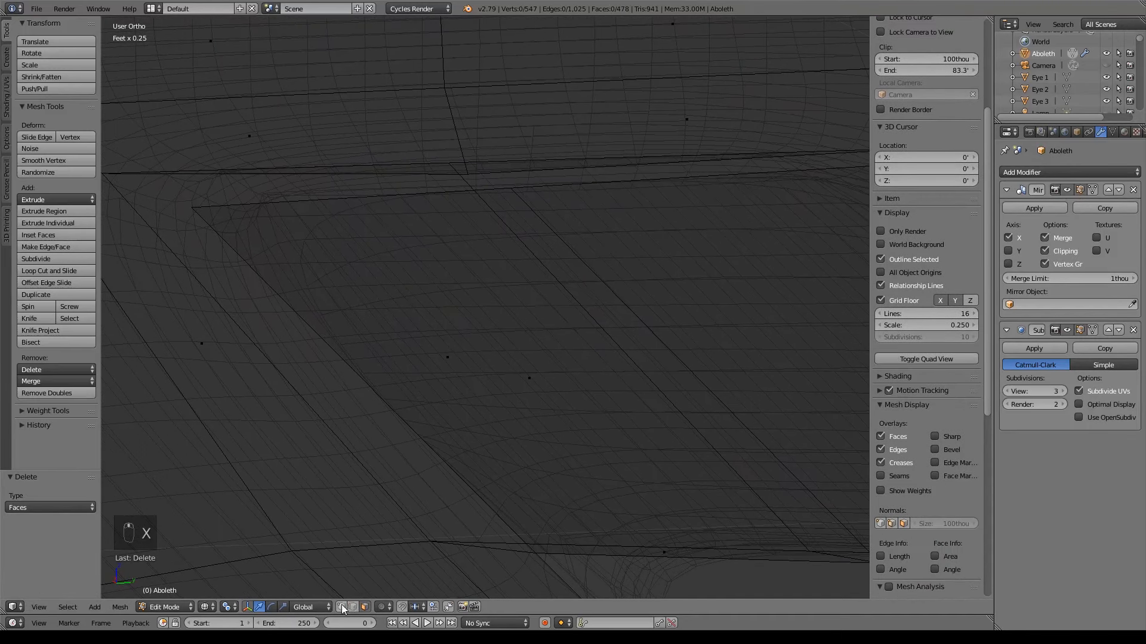
key("z")
right_click(471, 177)
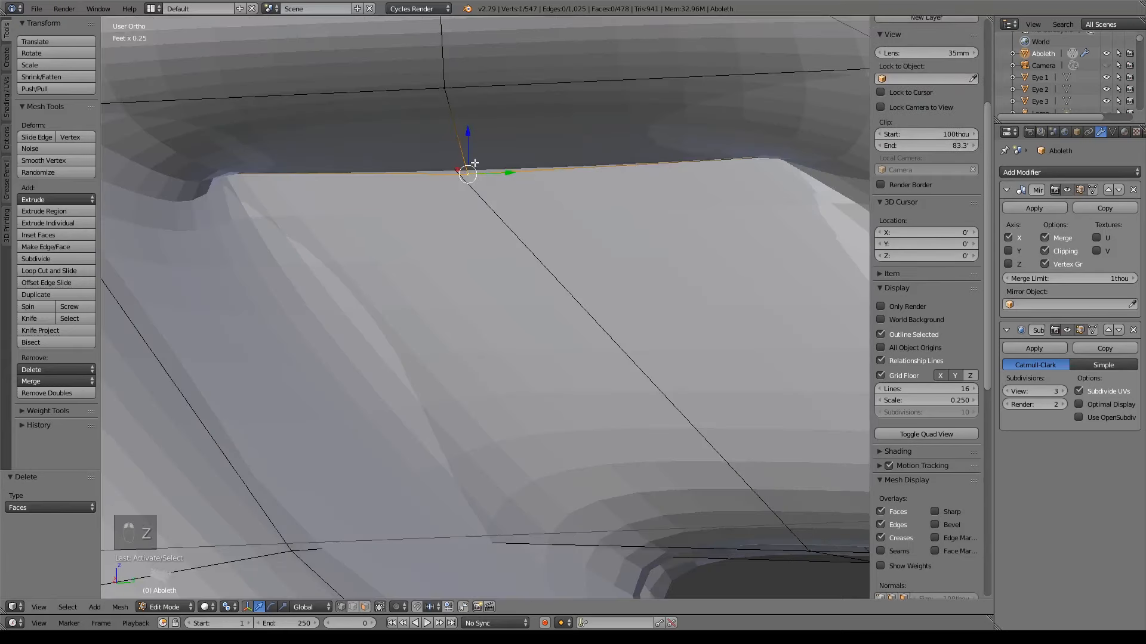
key("shift+z")
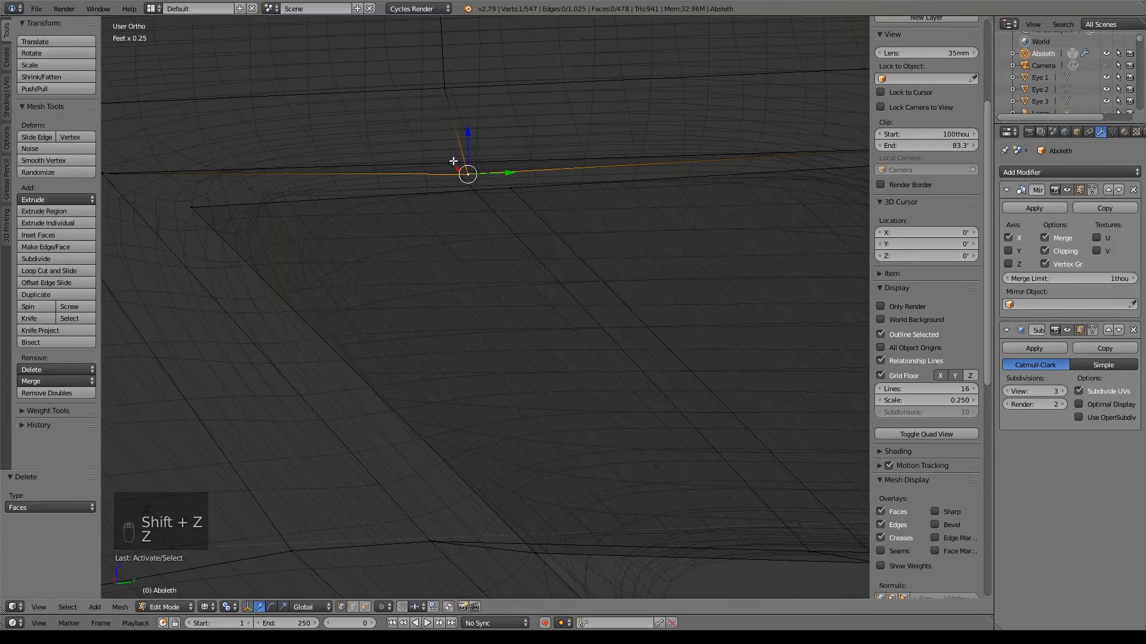
right_click(530, 221, "shift")
key("alt+m")
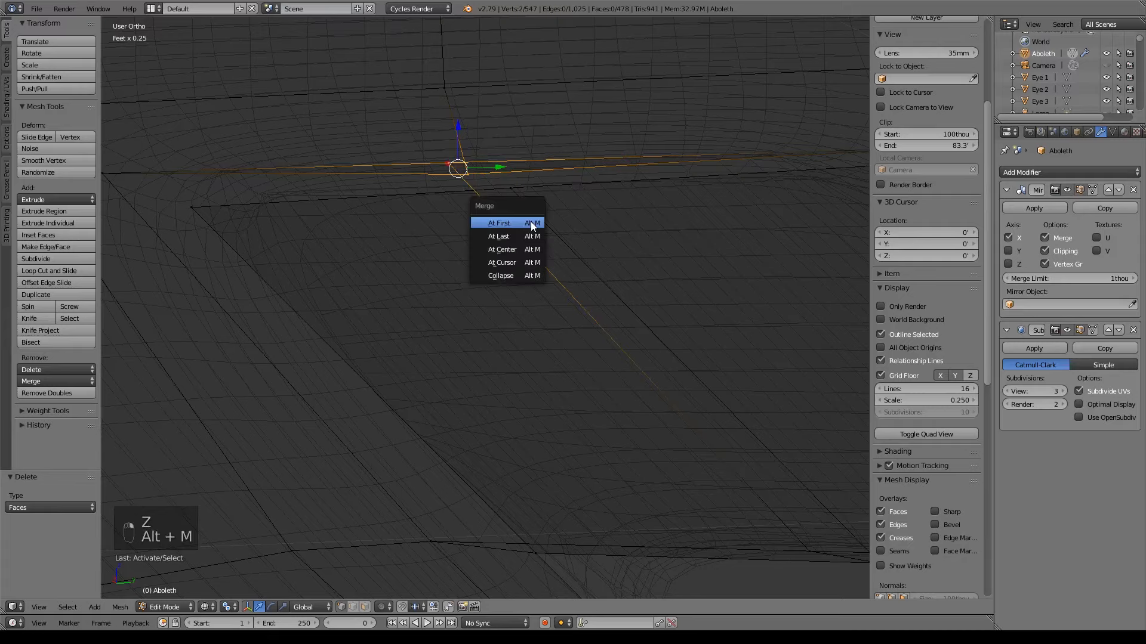
left_click(531, 221)
key("z")
middle_click_drag(617, 216, 540, 212)
scroll(596, 220, "down", 4)
middle_click_drag(731, 258, 601, 206, "shift")
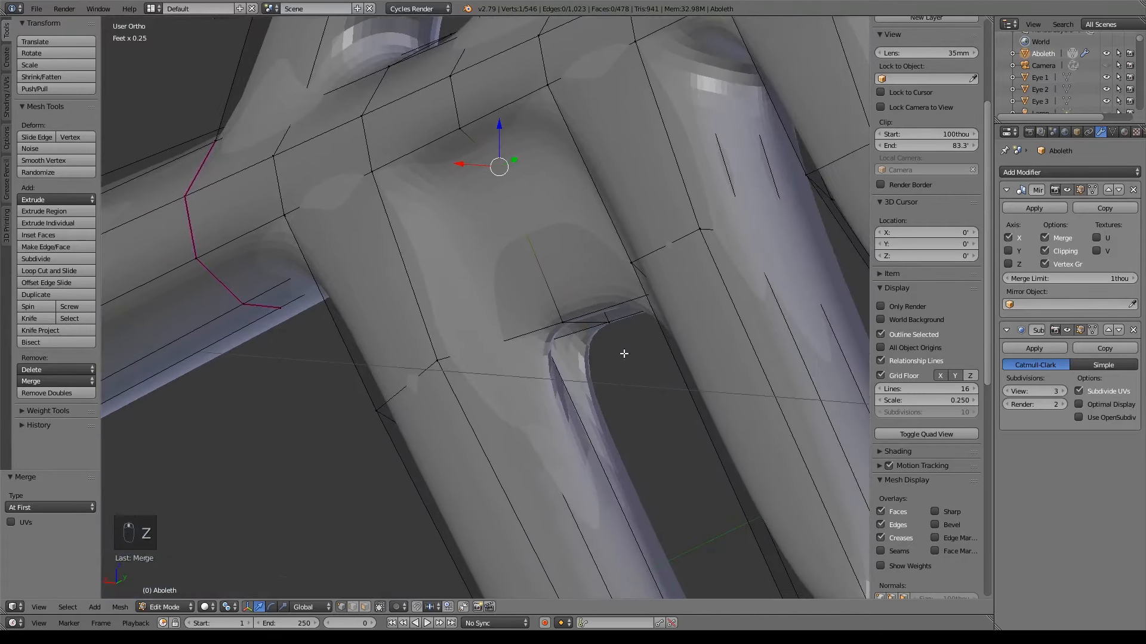
Step: In face selection, delete the two inner faces of the bridge between the first and second lower spines
scroll(603, 244, "up", 6)
key("z")
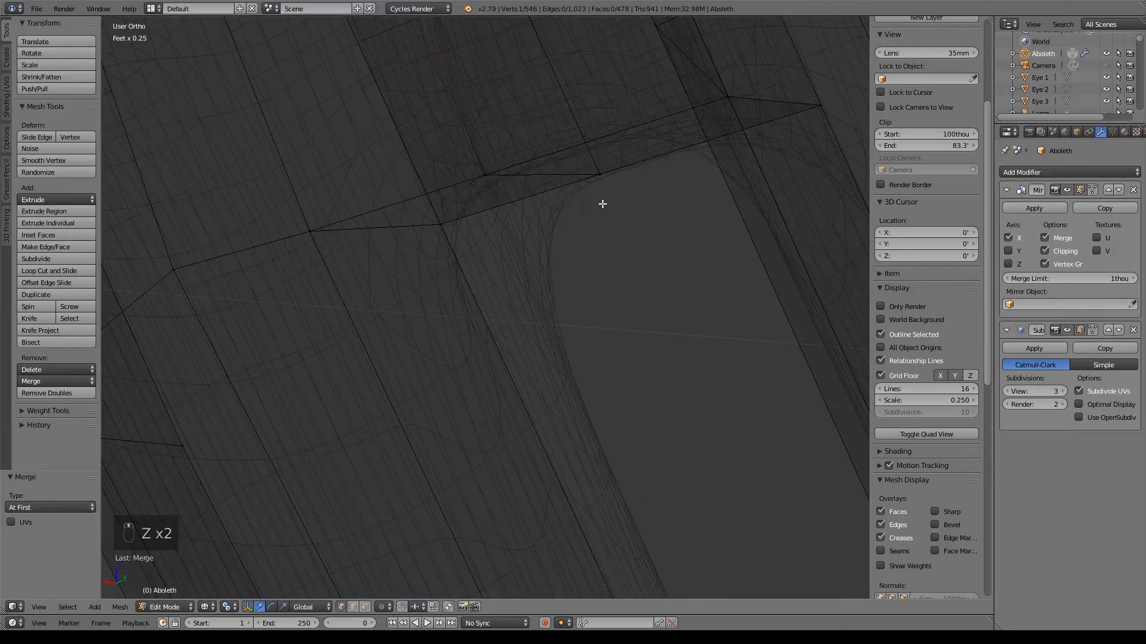
middle_click_drag(602, 204, 666, 280)
middle_click_drag(610, 220, 380, 574, "shift")
scroll(605, 318, "down", 3)
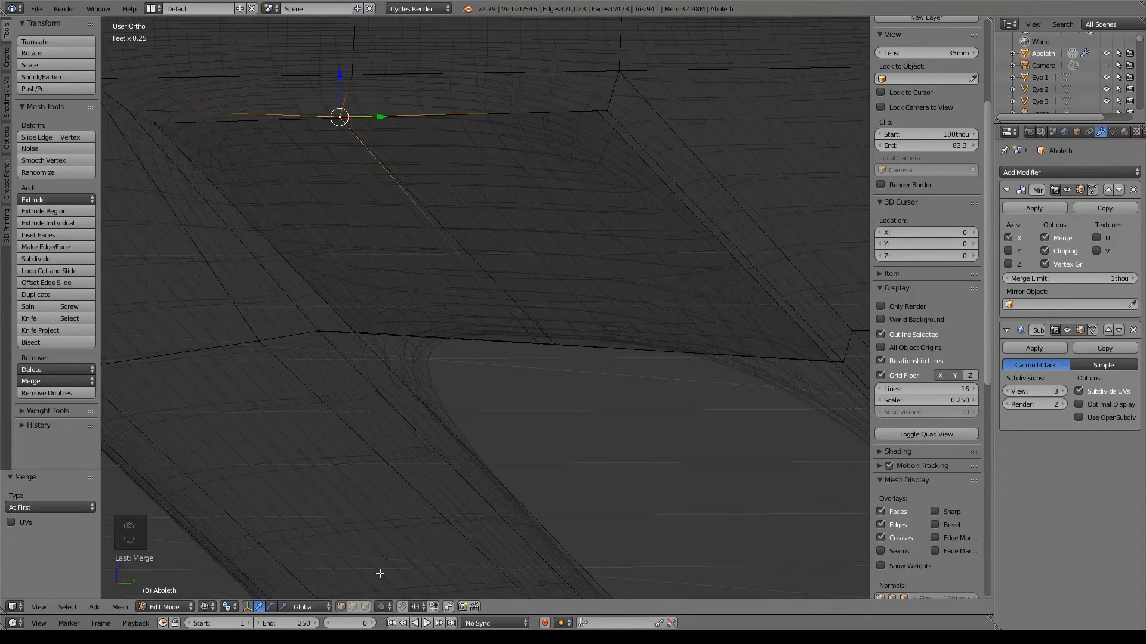
left_click(364, 606)
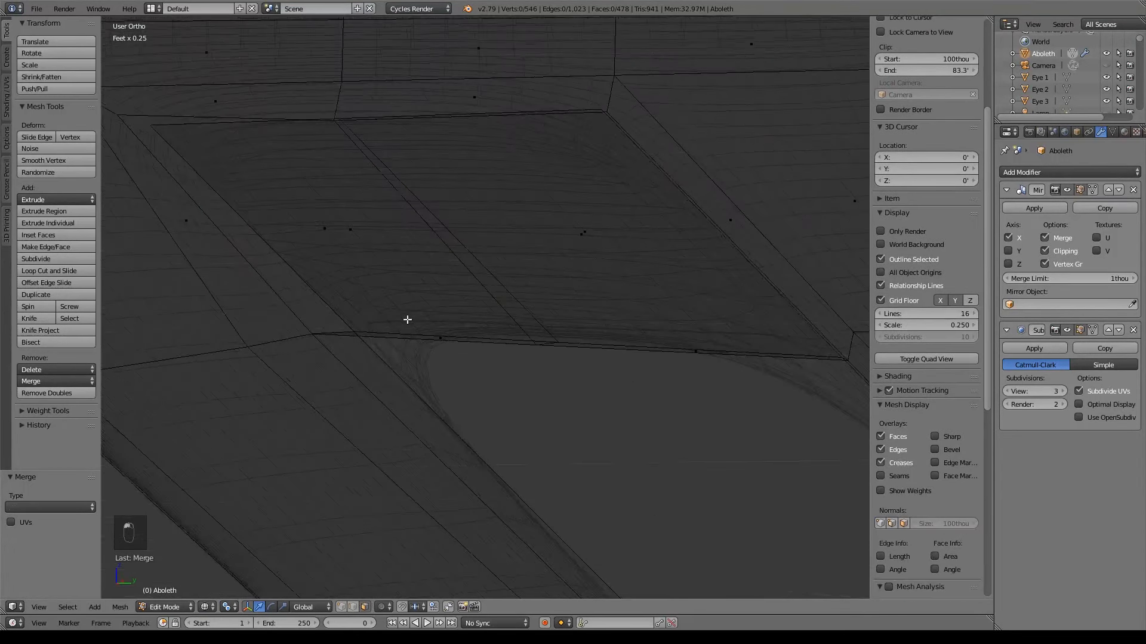
right_click(410, 319)
middle_click_drag(570, 209, 509, 233)
right_click(562, 253, "shift")
key("x")
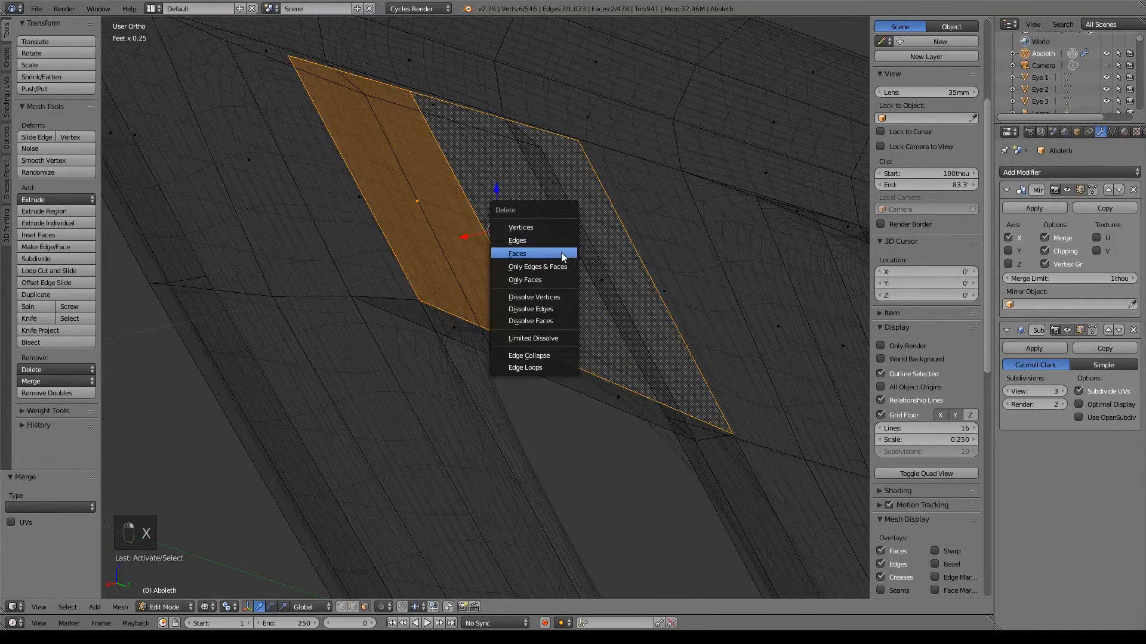
left_click(565, 251)
middle_click_drag(589, 376, 544, 520)
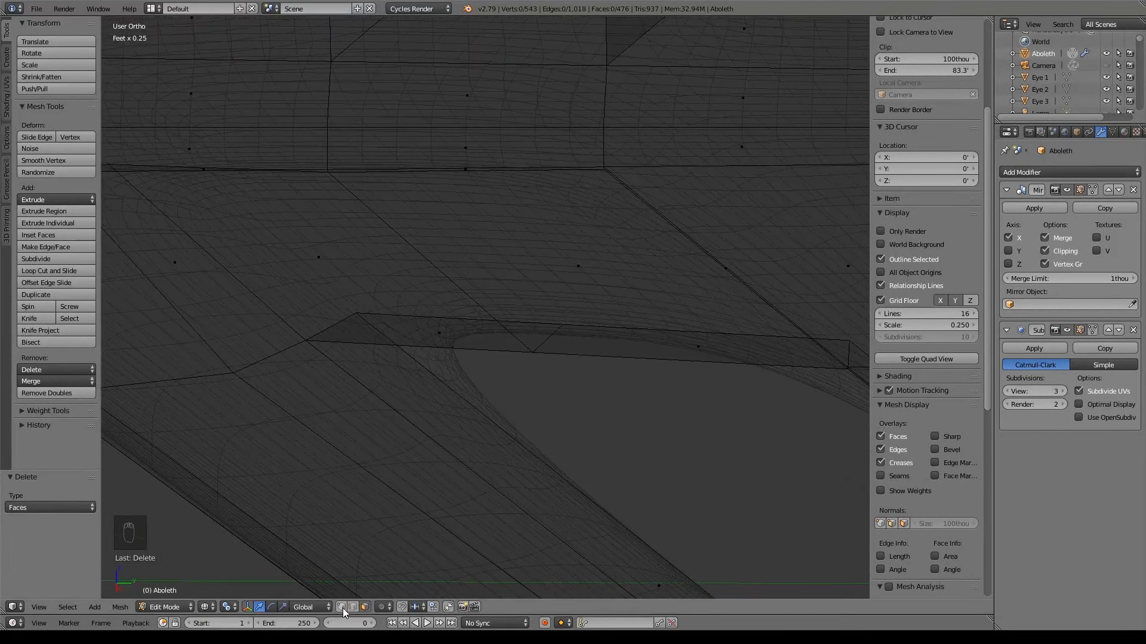
Step: Move the middle vertex on the first bridge's open inner lower edge -49.4 thou along X, toward the mirror plane
right_click(559, 329)
left_click_drag(562, 333, 567, 325)
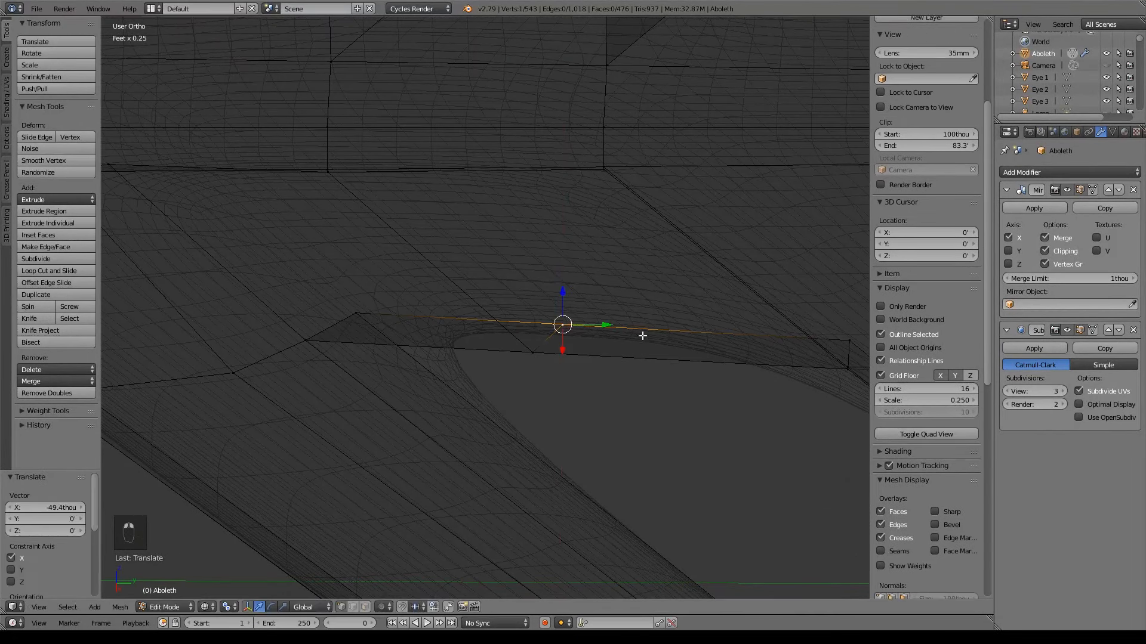
mouse_move(642, 335)
middle_mouse_down()
mouse_move(680, 320)
mouse_move(582, 298)
mouse_move(619, 259)
mouse_move(537, 179)
mouse_move(486, 214)
mouse_move(568, 212)
mouse_move(597, 303)
middle_mouse_up()
key("z")
key("z")
key("z")
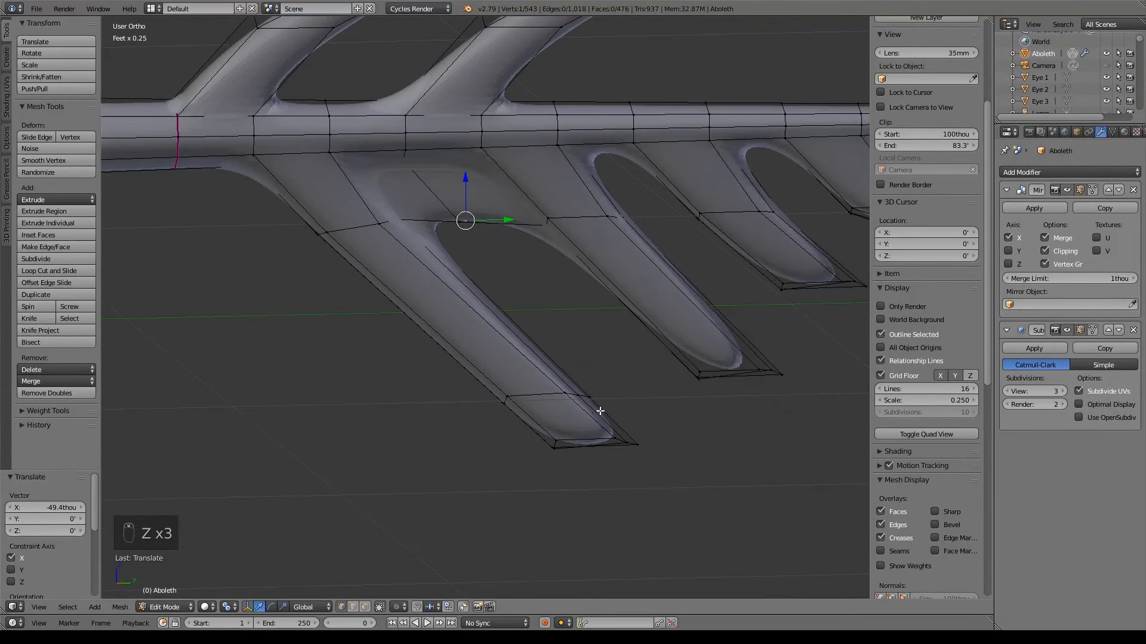
Step: Delete the edge loop that crosses the first lower spine near its tip
right_click(542, 398, "alt")
key("x")
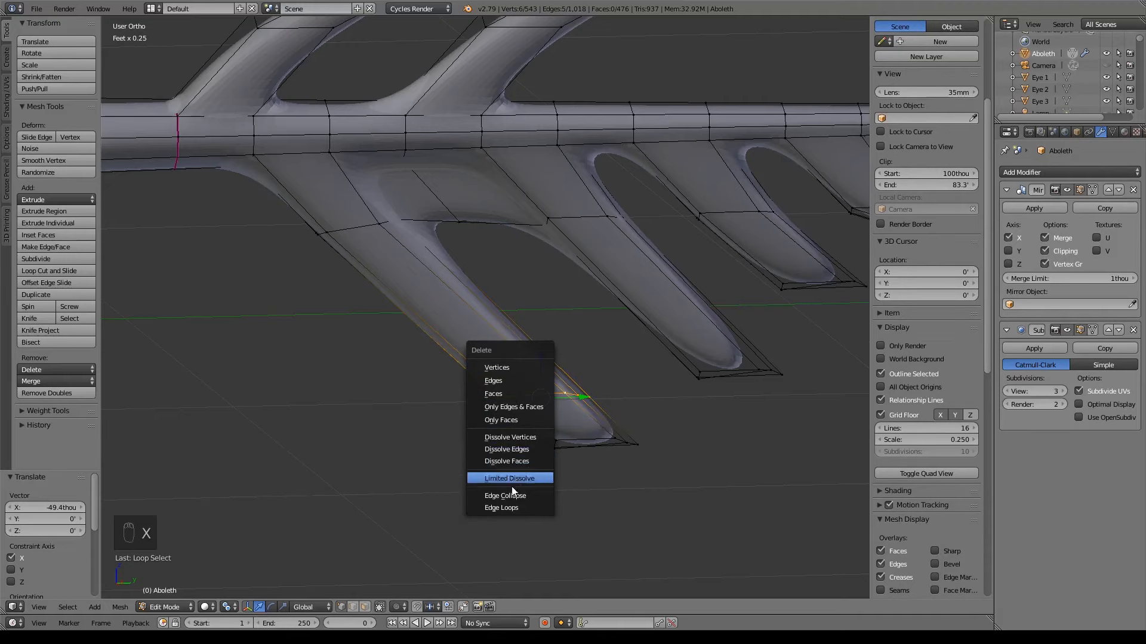
left_click(507, 509)
Step: Move the webbing's lower corner edge along the first lower spine toward its tip, by about 688 thou in Y and -698 thou in Z
mouse_move(623, 382)
middle_mouse_down()
mouse_move(586, 388)
mouse_move(524, 360)
mouse_move(400, 207)
middle_mouse_up()
key("z")
right_click(400, 207)
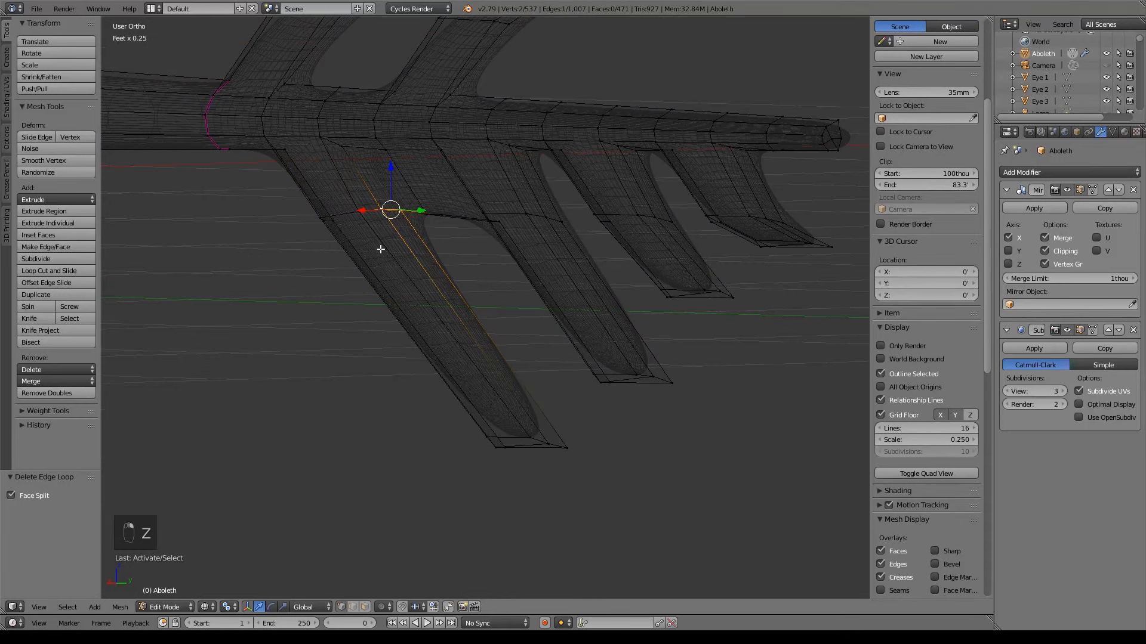
key("KP_3")
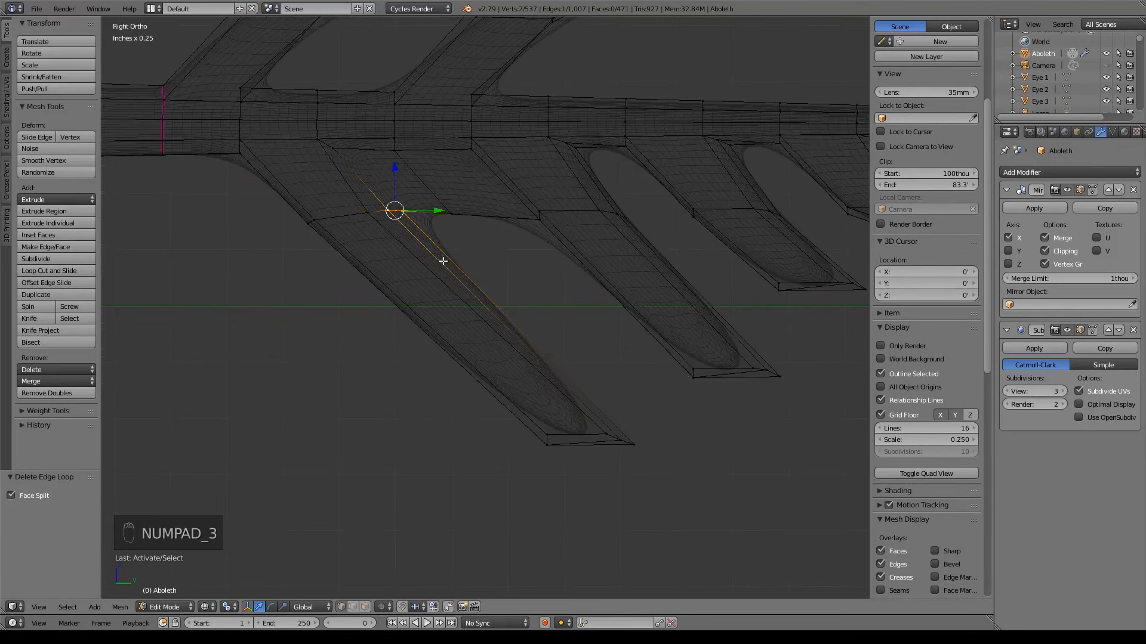
middle_click_drag(555, 303, 535, 264, "shift")
key("g")
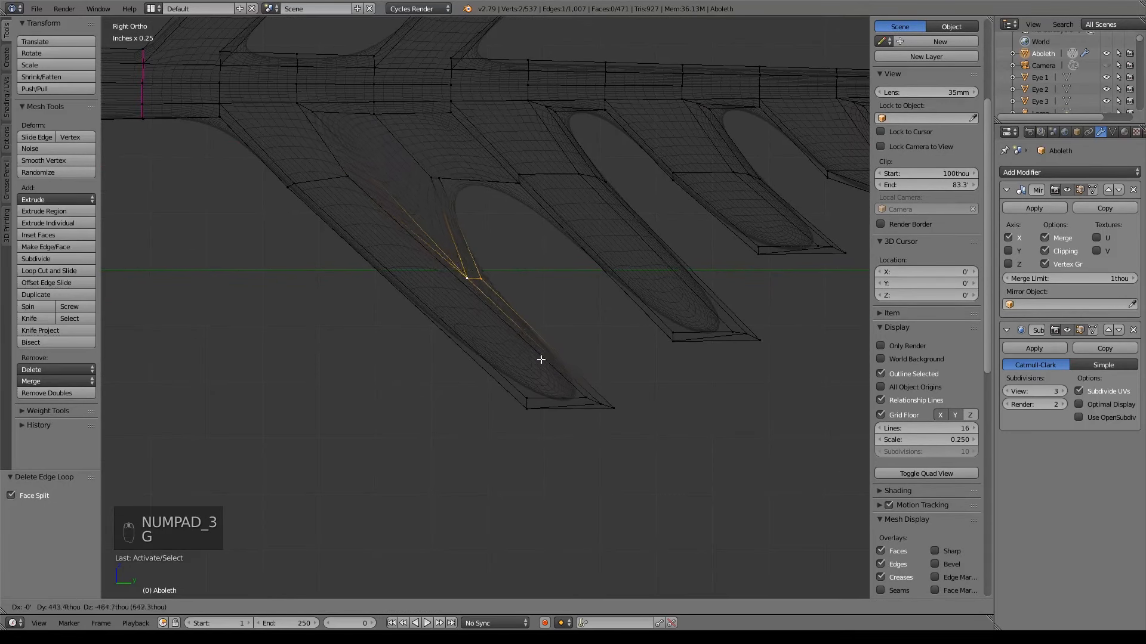
left_click(587, 404)
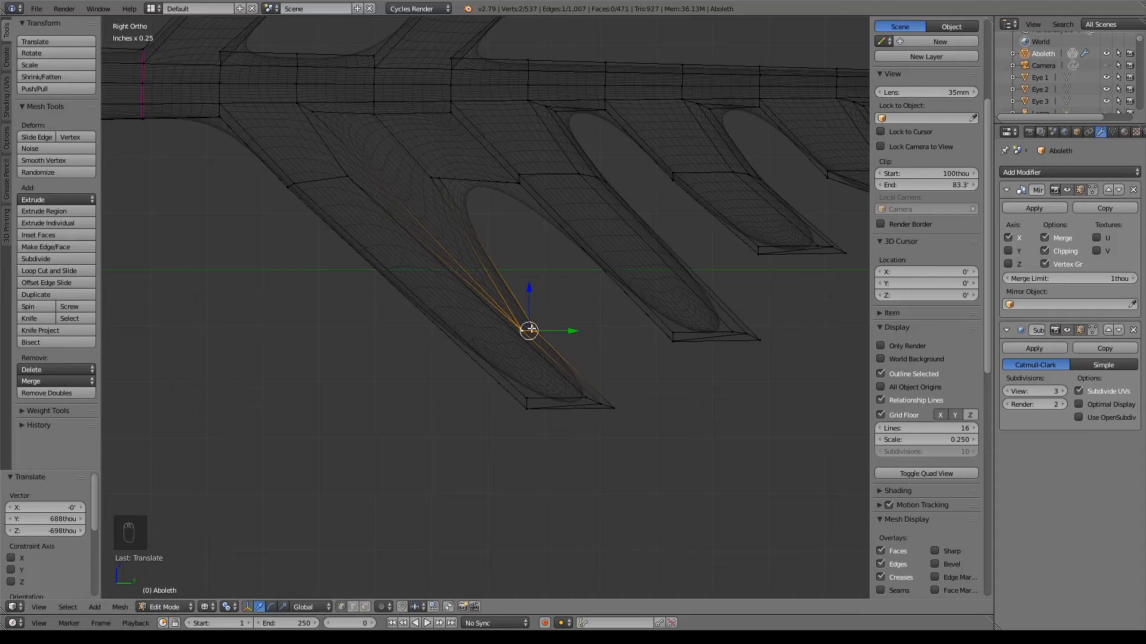
Step: Move the webbing's middle lower vertices outward by about 218 thou in Y and -258 thou in Z
key("a")
key("b")
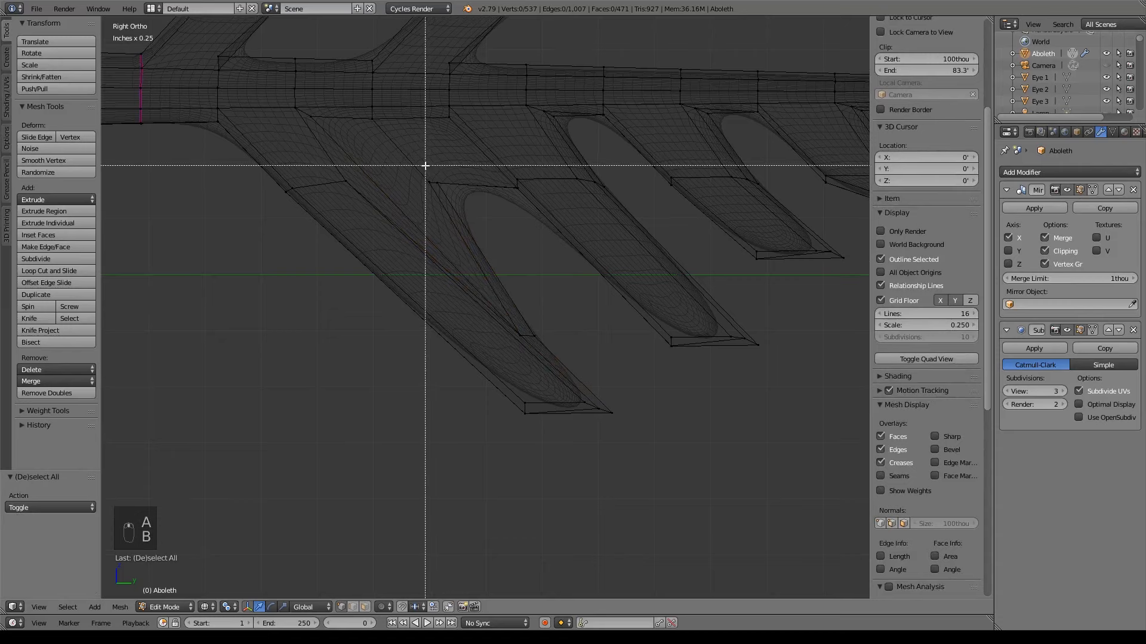
left_click_drag(422, 167, 452, 200)
key("g")
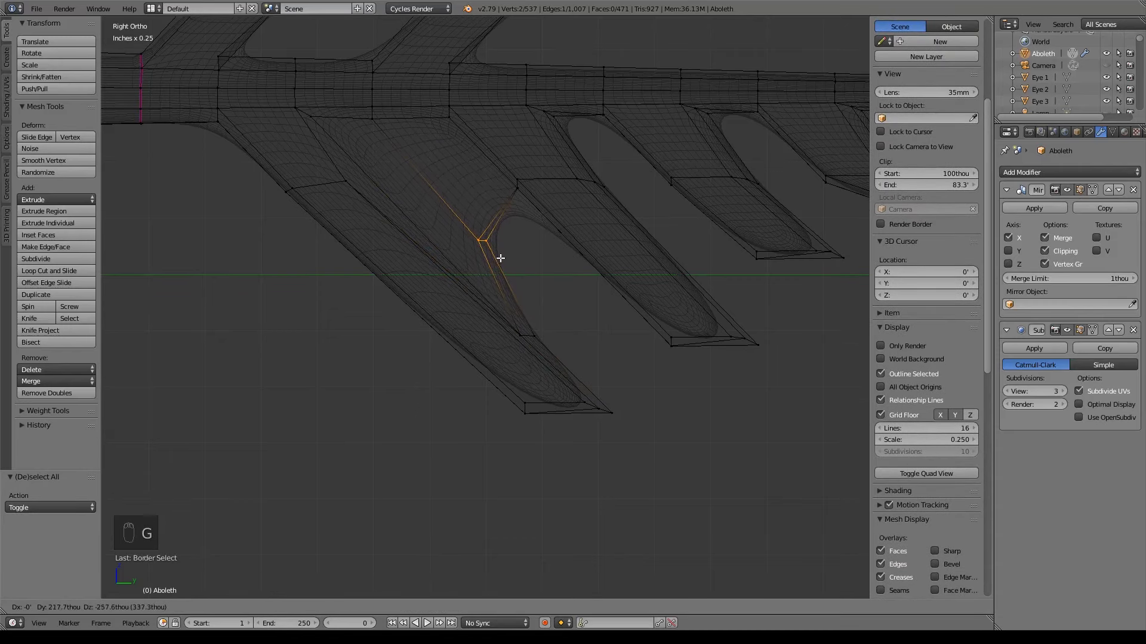
left_click(501, 257)
Step: Examine the tail fin webbing in the reference image and compare it with the modelled lower spines
scroll(483, 302, "down", 13)
middle_click_drag(297, 381, 509, 391, "shift")
middle_click_drag(340, 389, 526, 320, "shift")
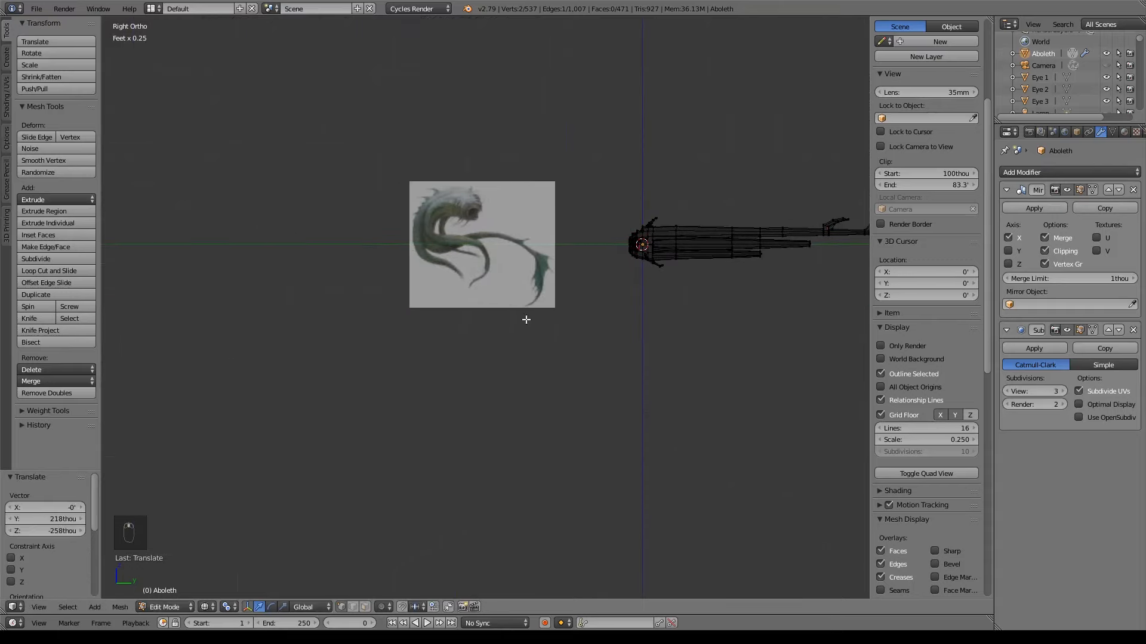
scroll(526, 320, "up", 10)
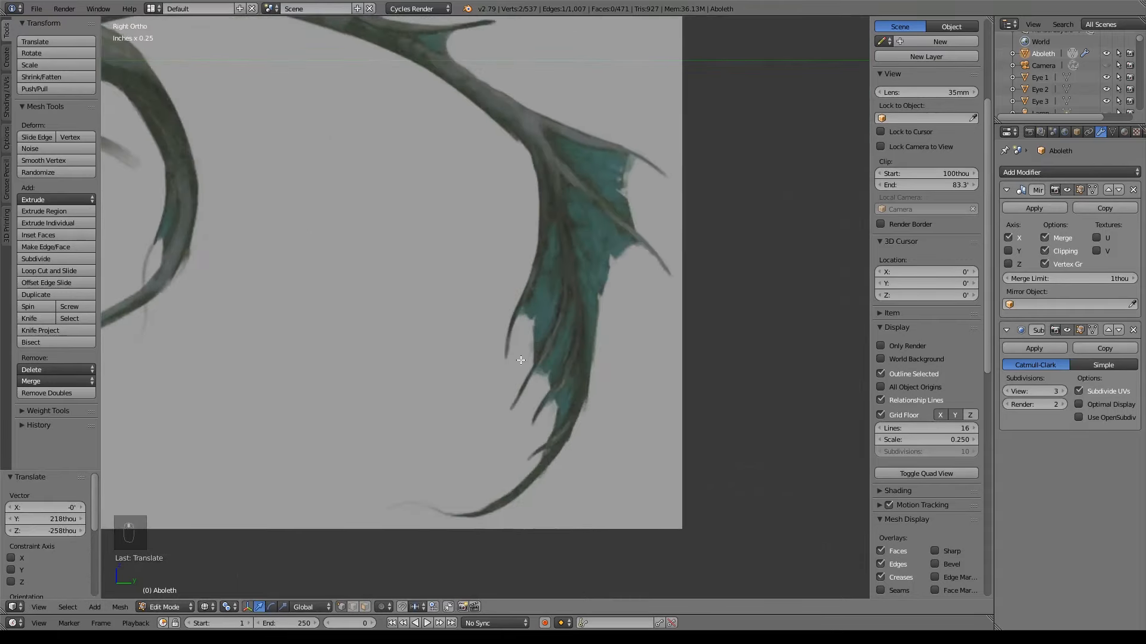
scroll(573, 349, "down", 7)
middle_click_drag(698, 303, 302, 305, "shift")
scroll(578, 311, "up", 1)
scroll(578, 312, "up", 5)
middle_click_drag(707, 197, 533, 310, "shift")
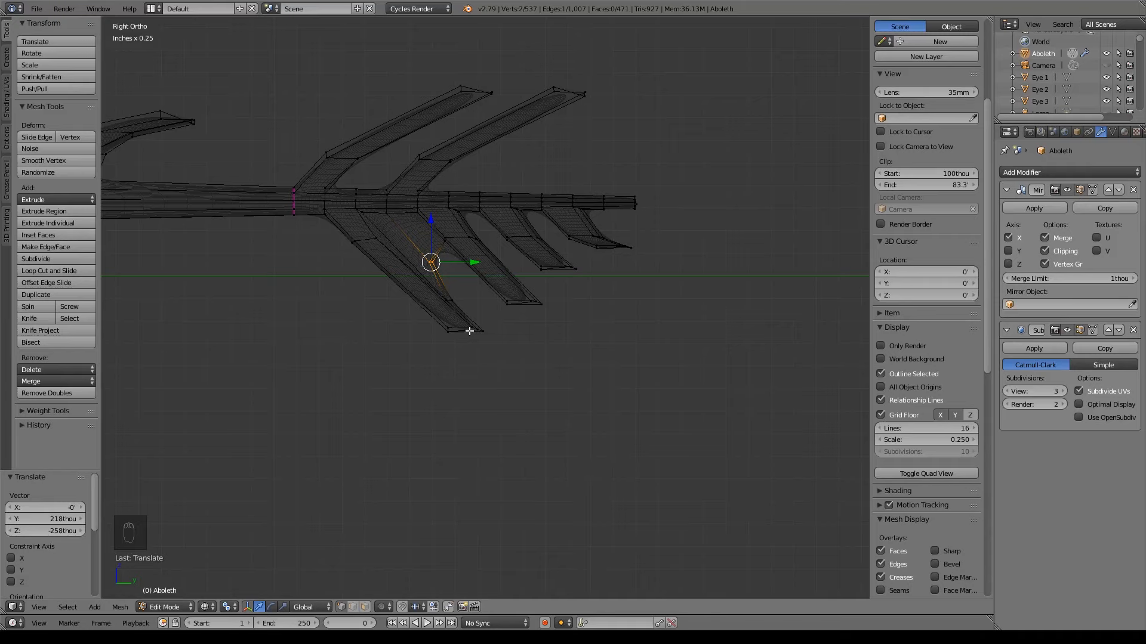
scroll(499, 349, "up", 5)
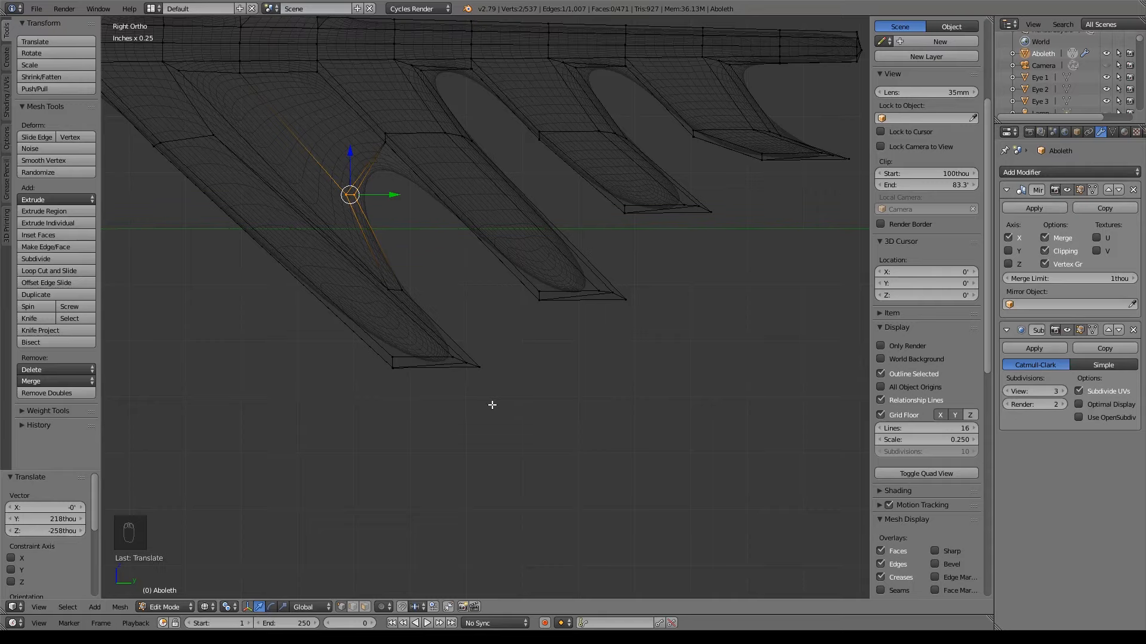
middle_click_drag(472, 319, 498, 337, "shift")
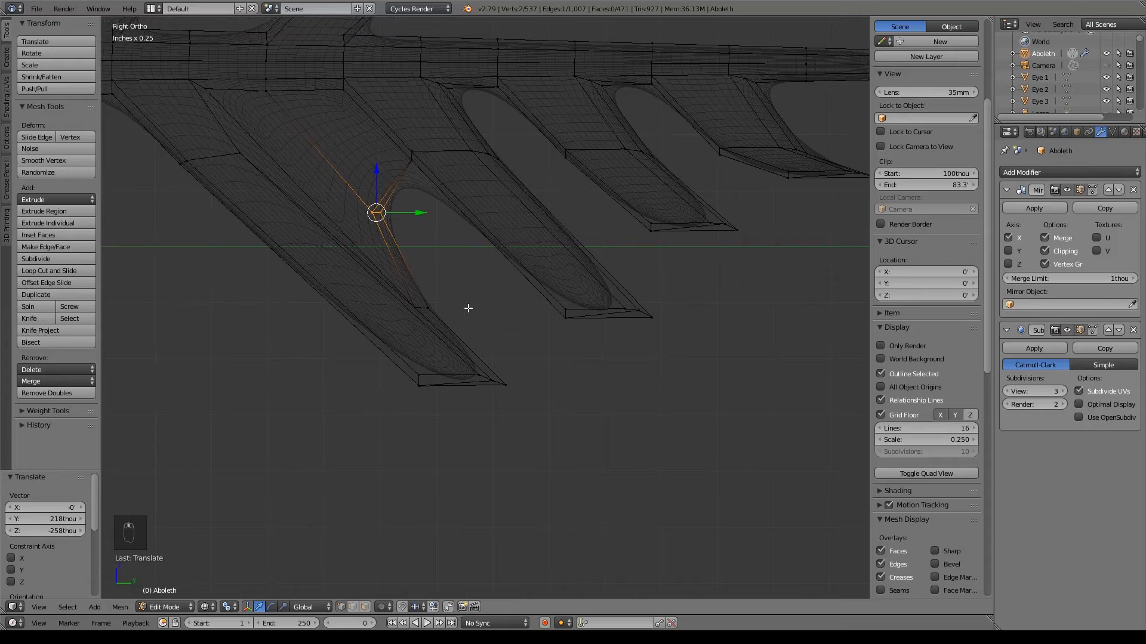
Step: Move the webbing's middle lower vertices further outward by about 295 thou in Y and -303 thou in Z
key("b")
key("g")
left_click(522, 370)
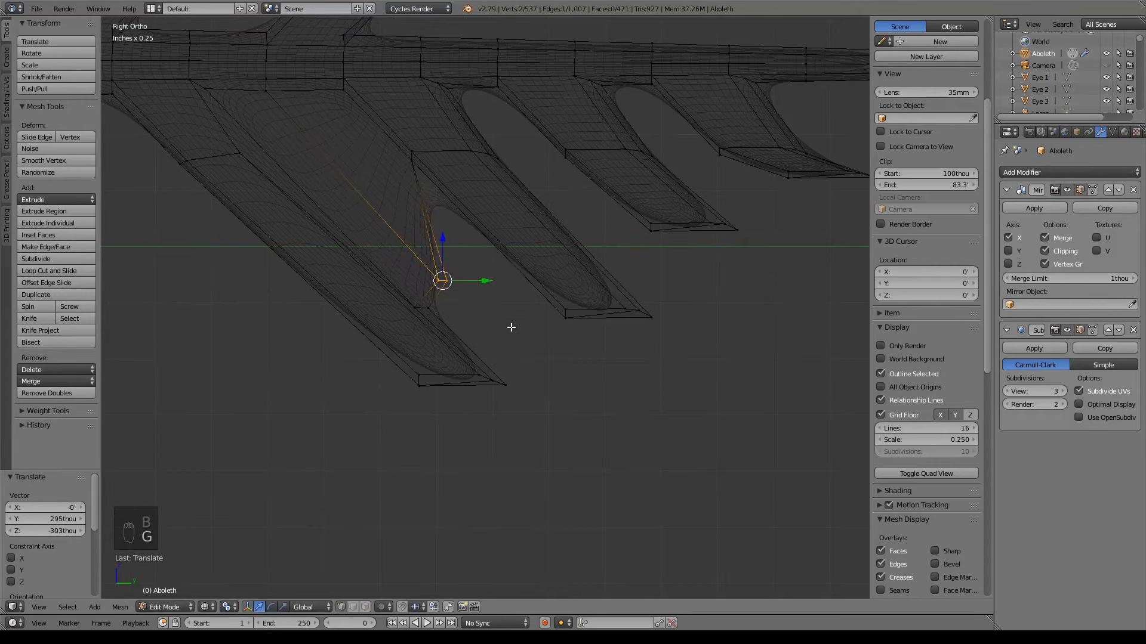
Step: Move the webbing's corner vertices along the second lower spine by about 374 thou in Y and -380 thou in Z
key("a")
key("b")
left_click_drag(403, 152, 431, 175)
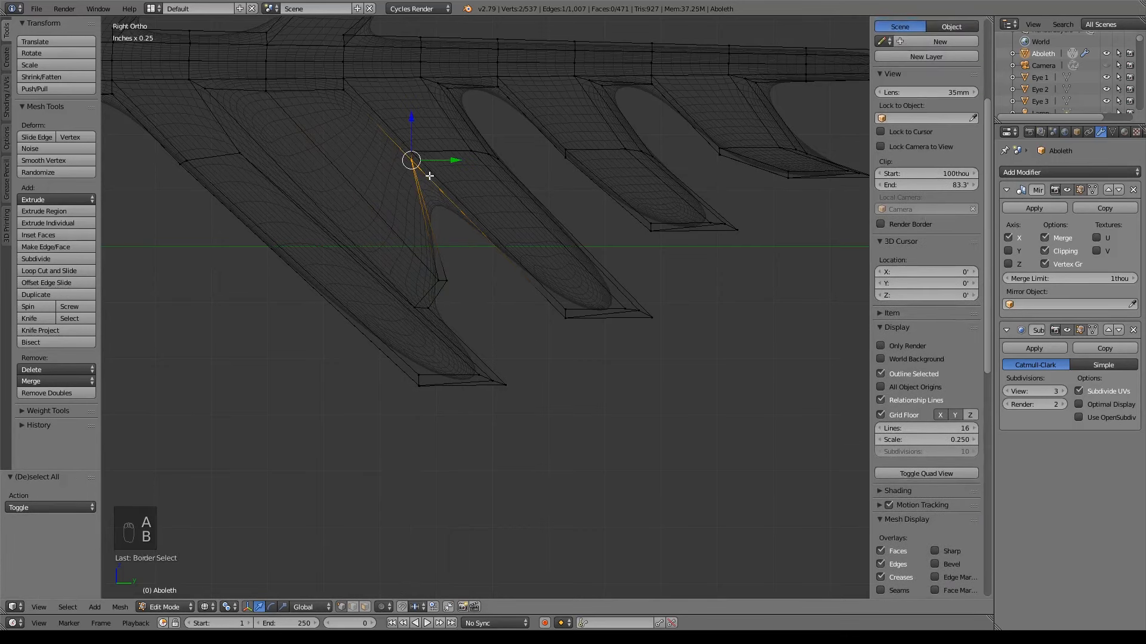
key("g")
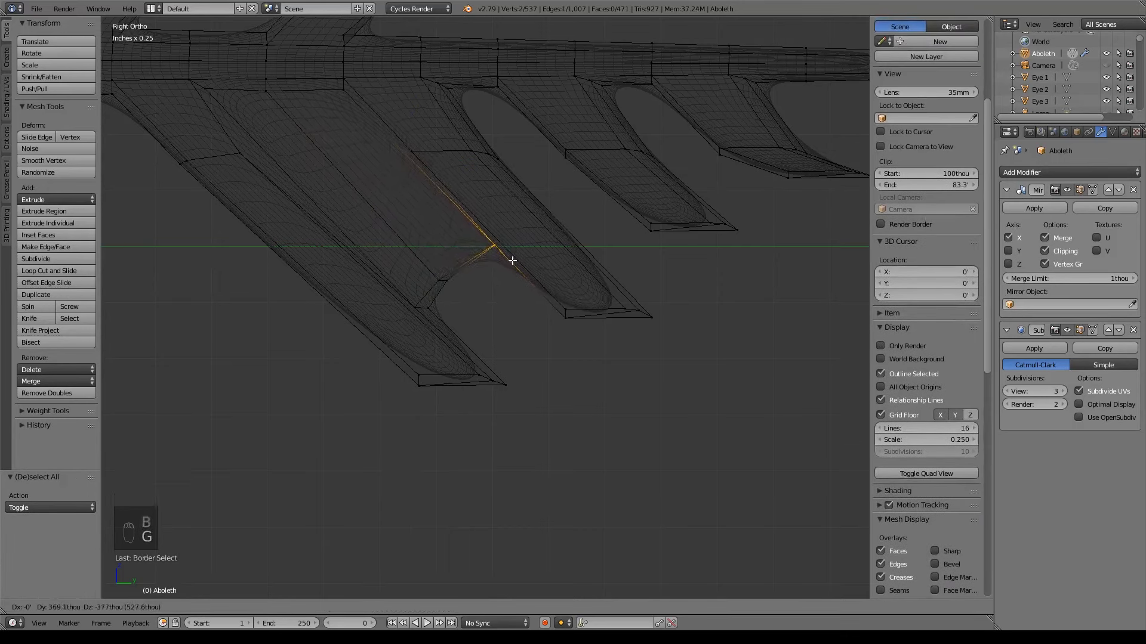
left_click(513, 261)
Step: In face selection, bridge the facing upper side faces of the second and third lower spines with Bridge Edge Loops
middle_click_drag(592, 240, 525, 359, "shift")
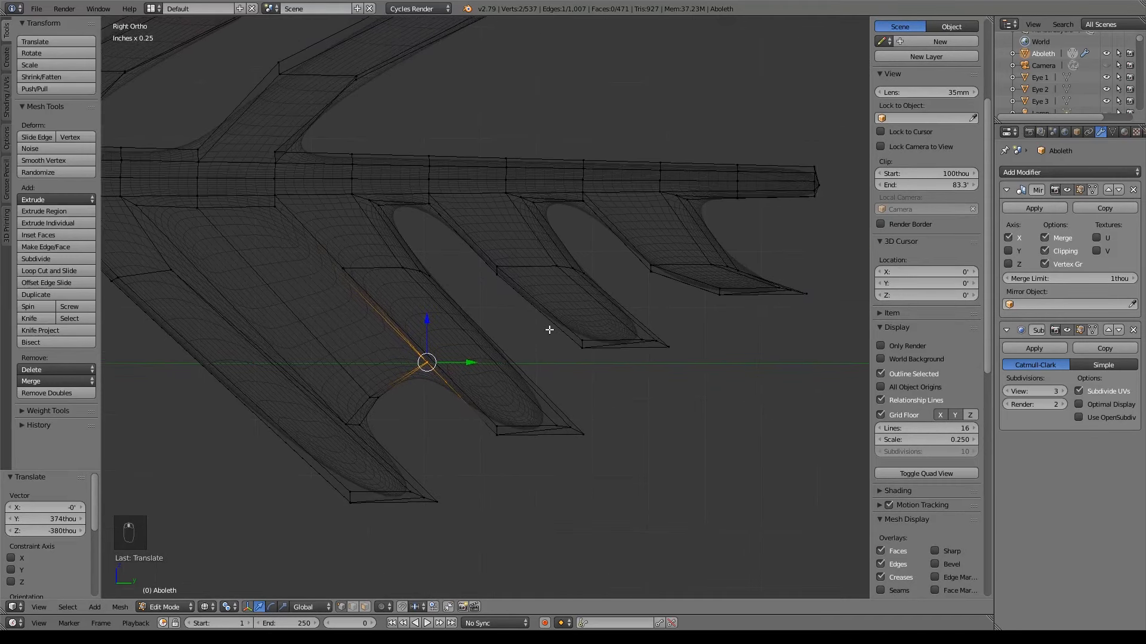
scroll(548, 330, "up", 4)
middle_click_drag(450, 280, 500, 472, "shift")
left_click(364, 606)
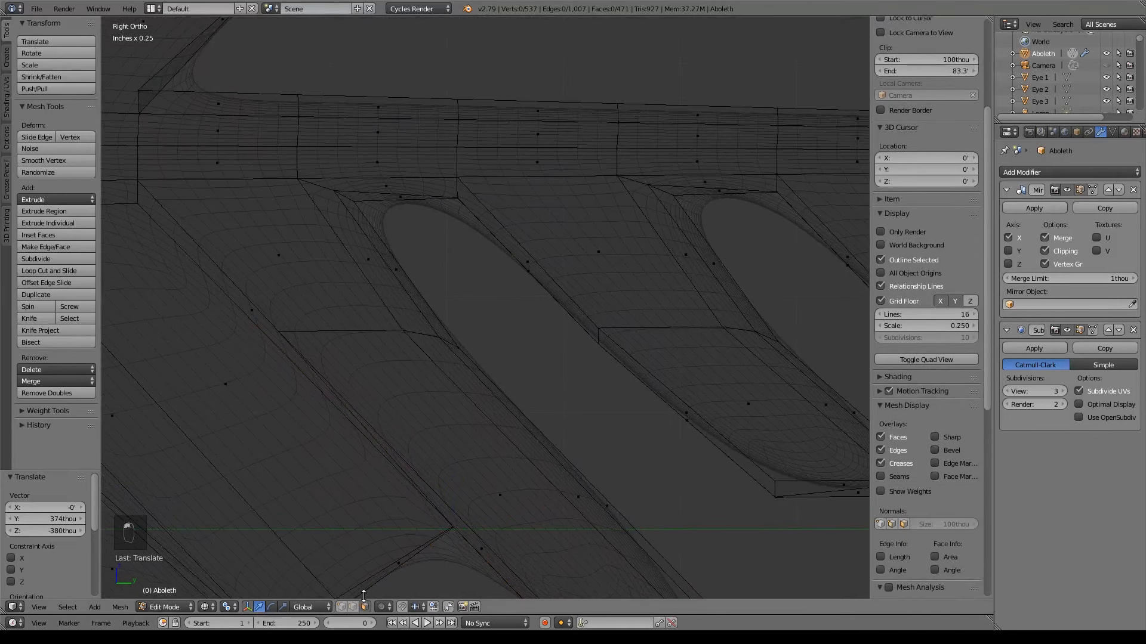
middle_click_drag(524, 412, 494, 415)
right_click(376, 270)
middle_click_drag(480, 312, 542, 312)
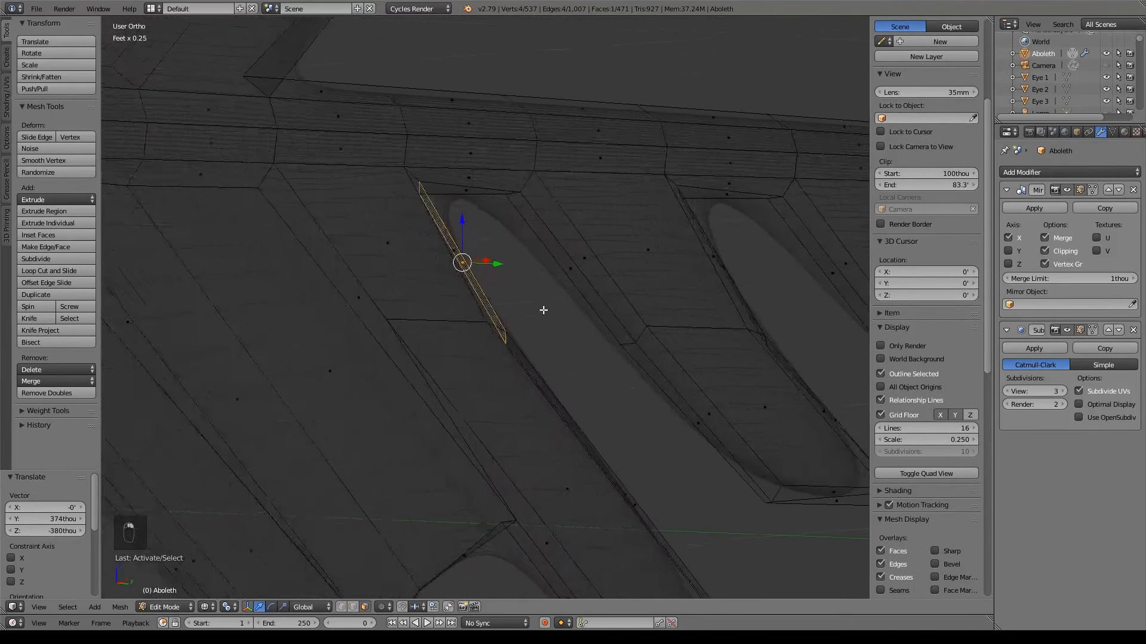
right_click(552, 251, "shift")
key("space")
key("Return")
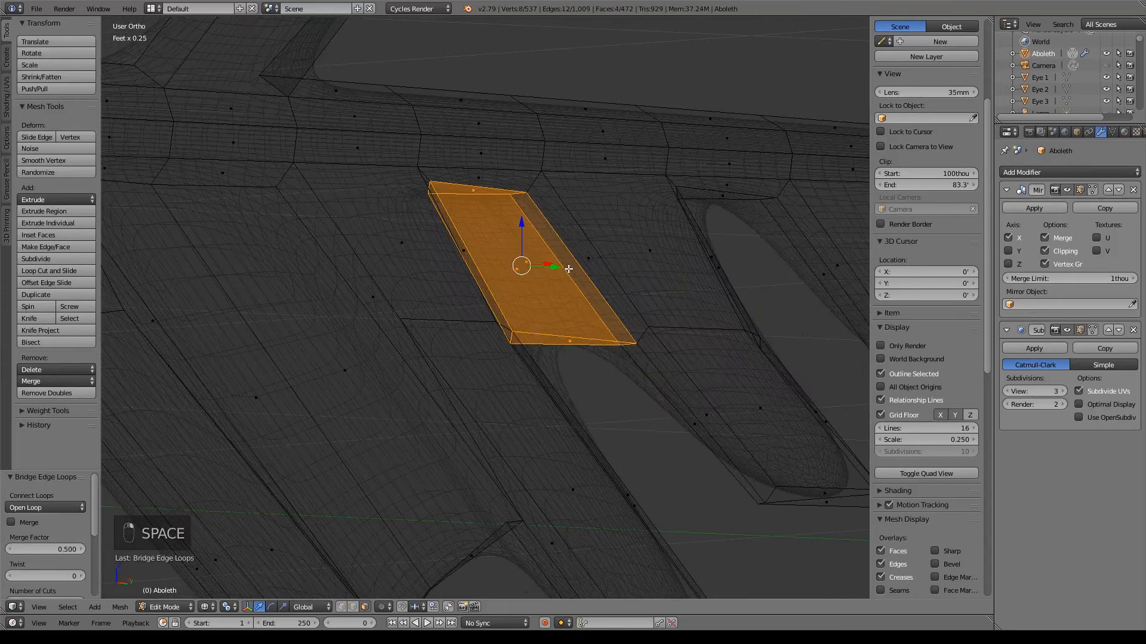
Step: Delete the new bridge's upper face beneath the tail and its large inner face
right_click(467, 187)
right_click(525, 264, "shift")
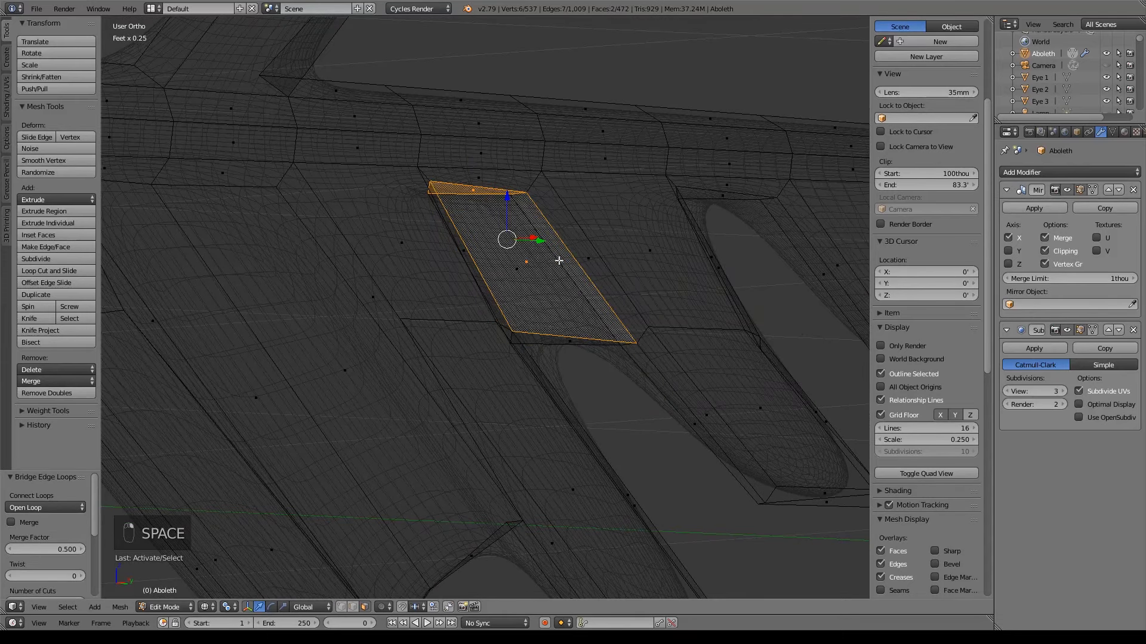
middle_click_drag(525, 264, 562, 314)
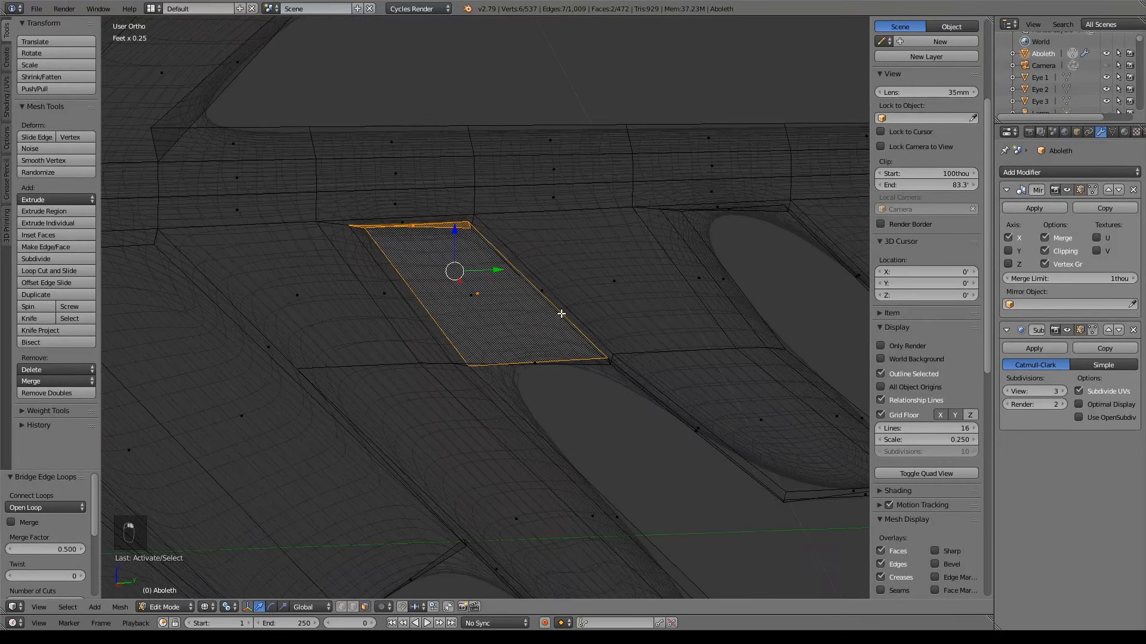
key("x")
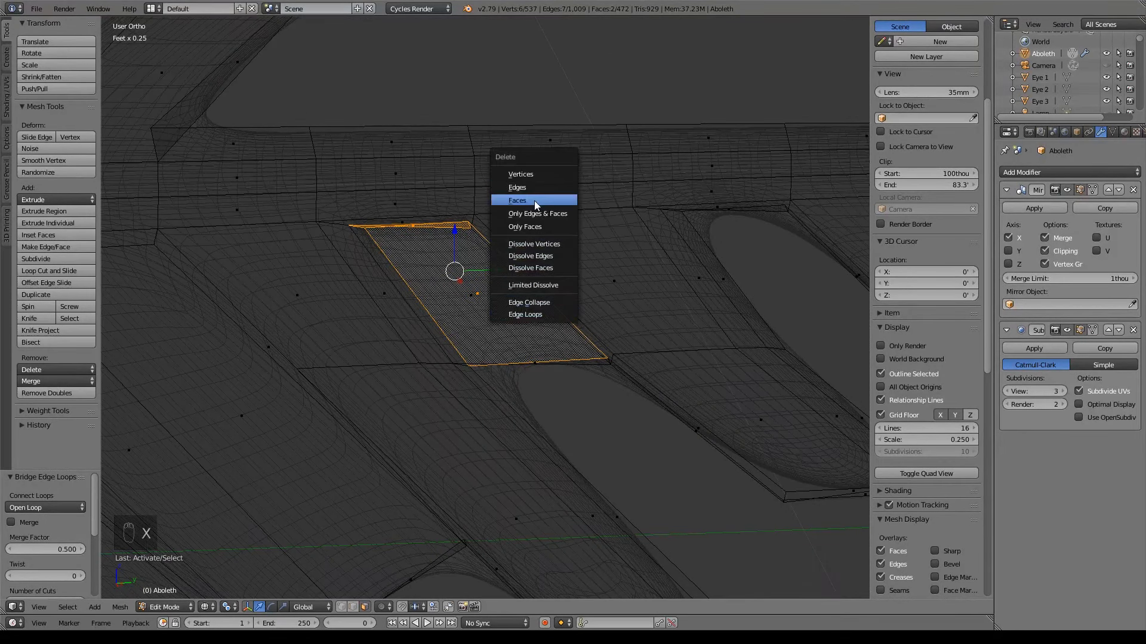
left_click(557, 195)
Step: Inspect the bridge between the second and third lower spines in solid and wireframe shading, checking its remaining large face
middle_click_drag(573, 280, 583, 244)
key("z")
scroll(493, 256, "up", 6)
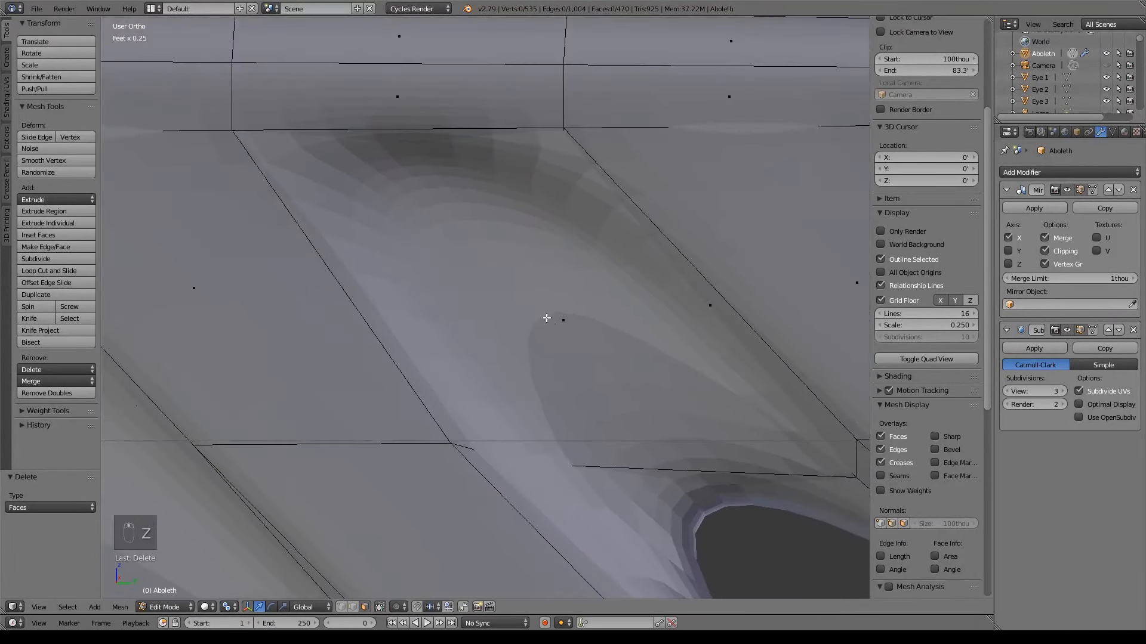
right_click(532, 296)
key("z")
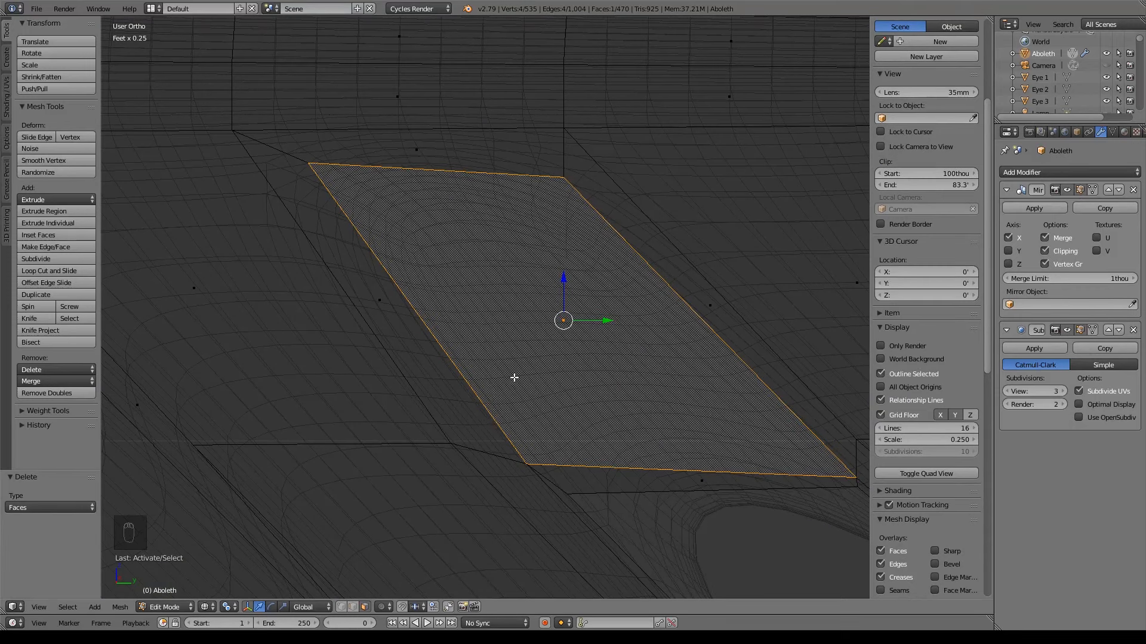
key("g")
key("z")
scroll(676, 380, "down", 4)
middle_click_drag(673, 379, 504, 214, "shift")
key("z")
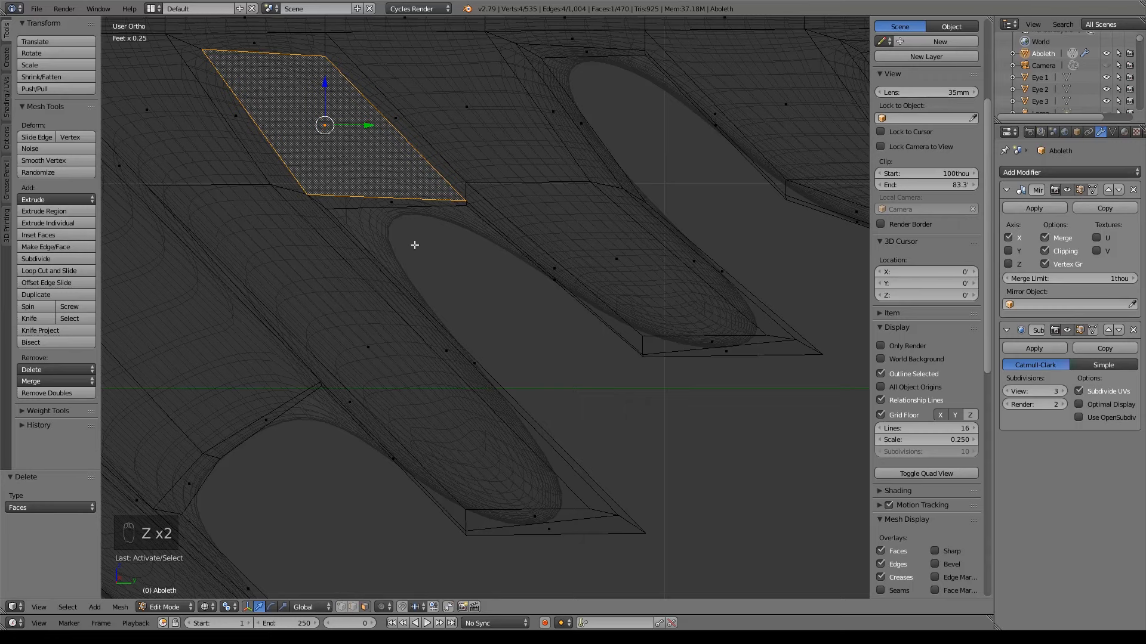
right_click(391, 204)
key("g")
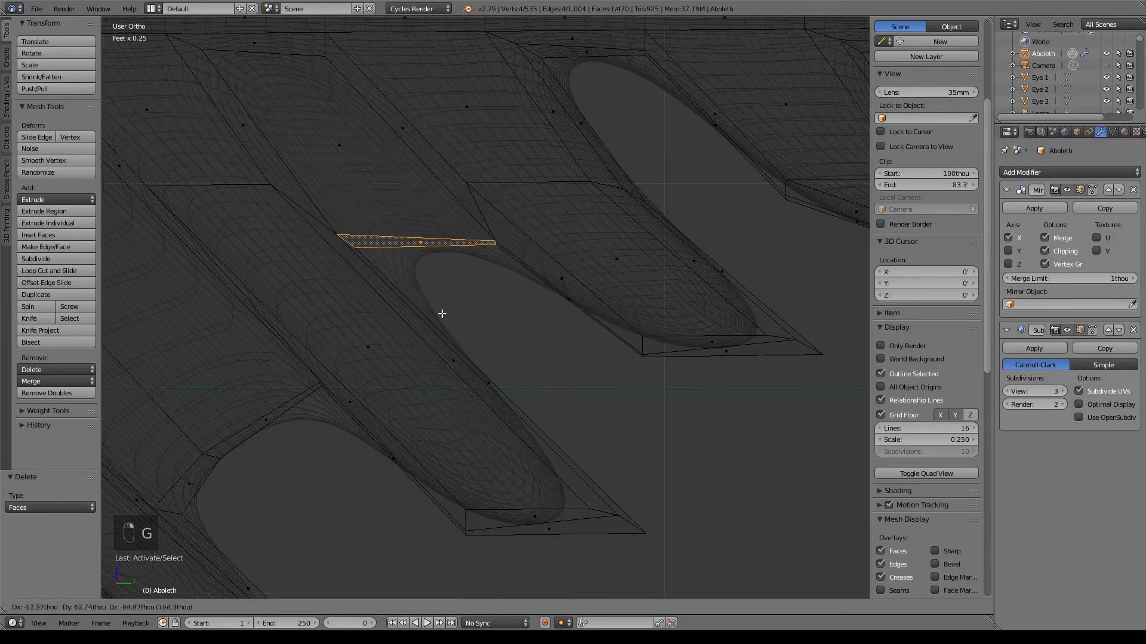
right_click(555, 387)
Step: Move the new webbing's lower corner vertices along the second lower spine toward its tip
key("a")
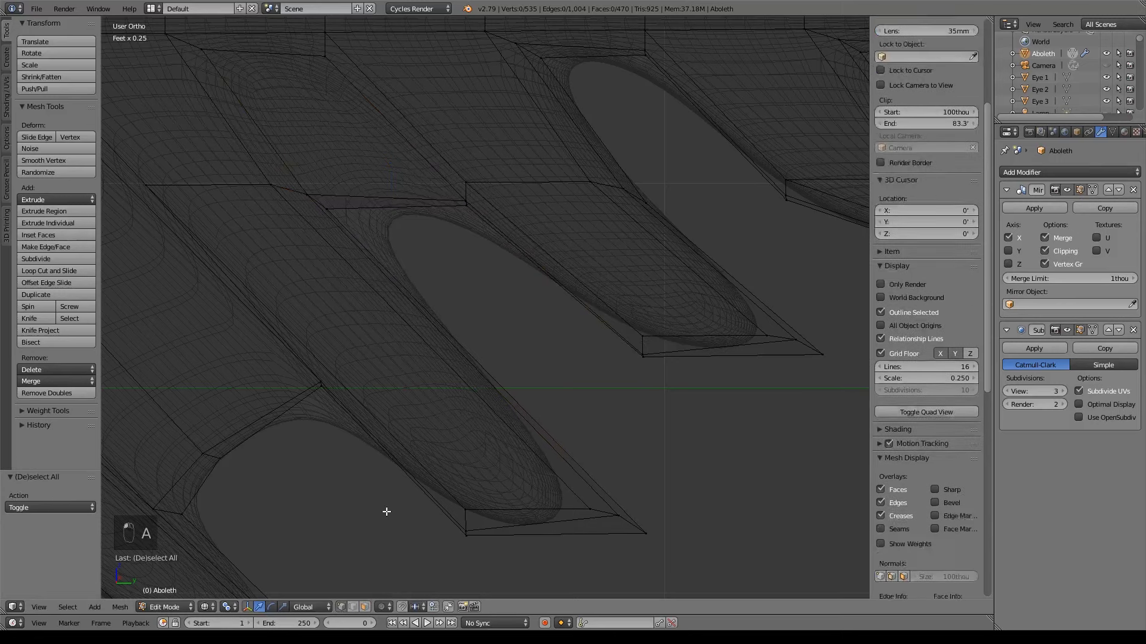
key("b")
left_click_drag(306, 181, 324, 210)
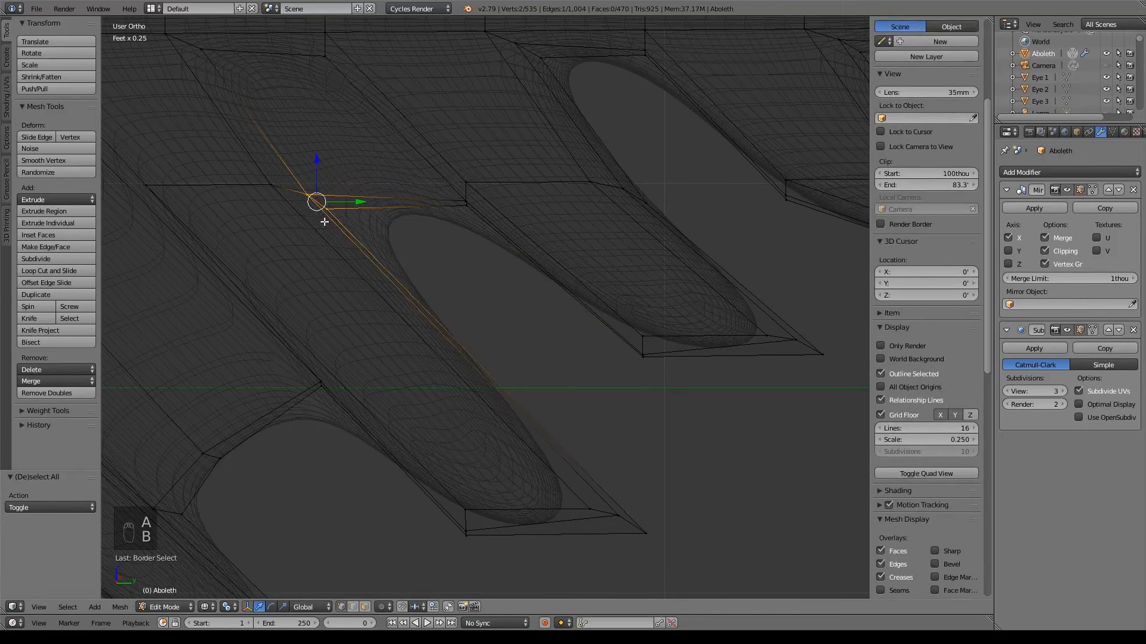
key("g")
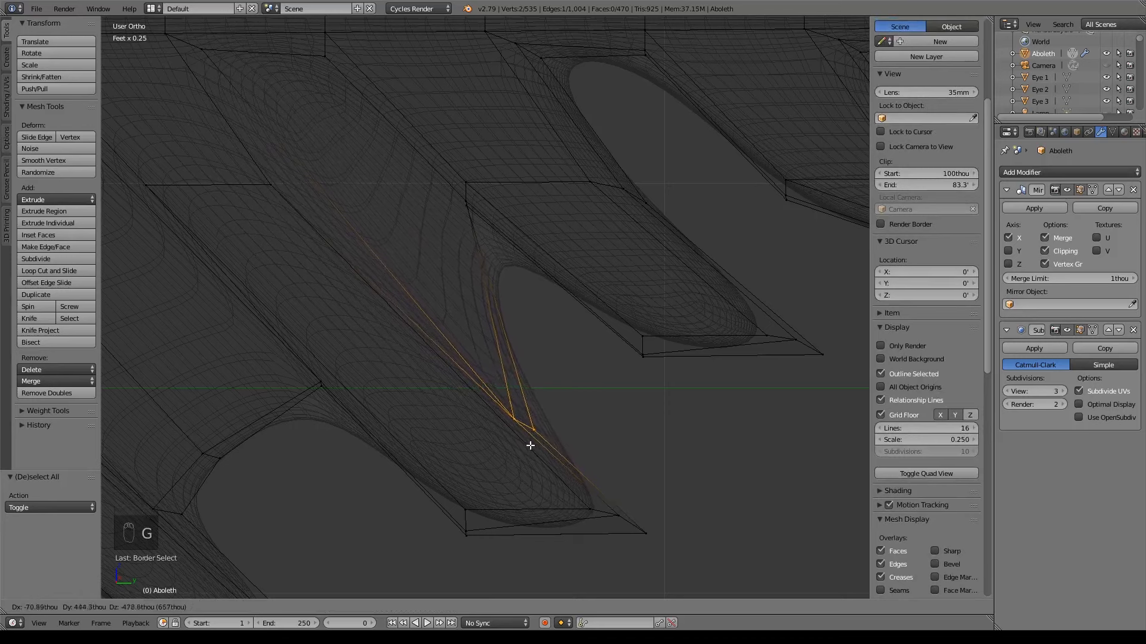
left_click(522, 432)
Step: Move the webbing's corner vertices along the third lower spine by about -16.7 thou in X, 182 thou in Y and -113 thou in Z
key("a")
key("b")
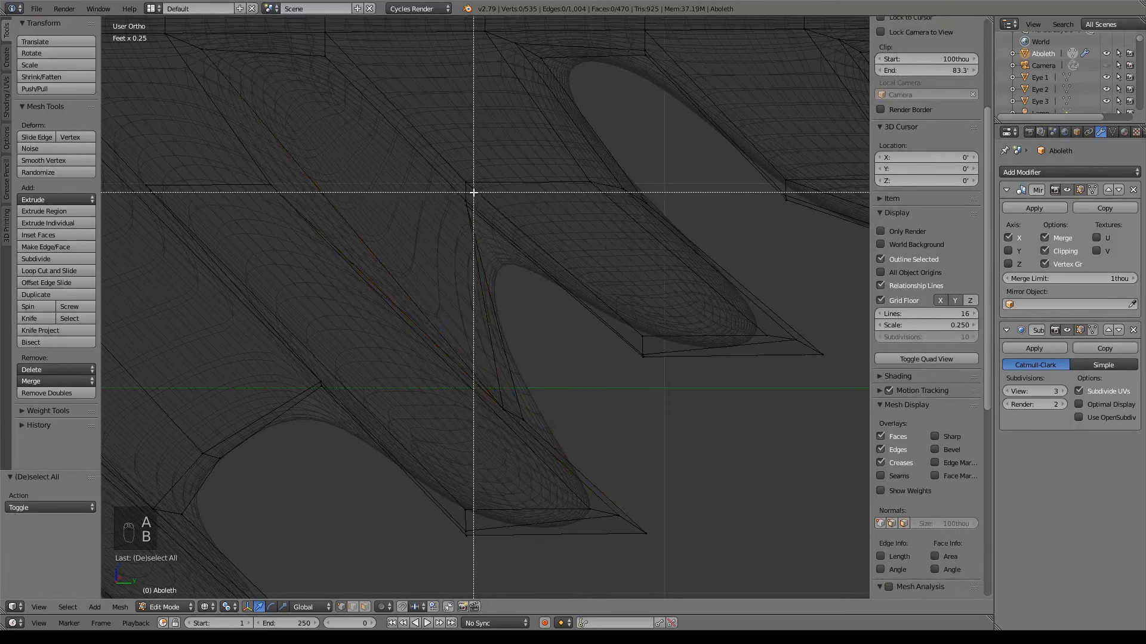
left_click_drag(457, 180, 494, 220)
key("g")
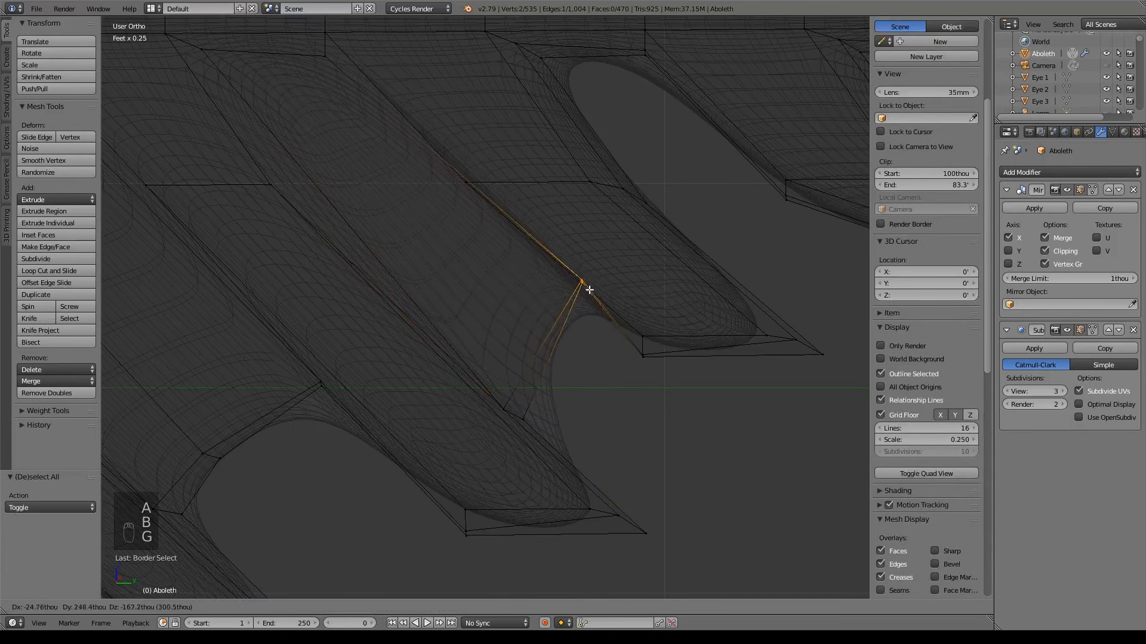
left_click(567, 270)
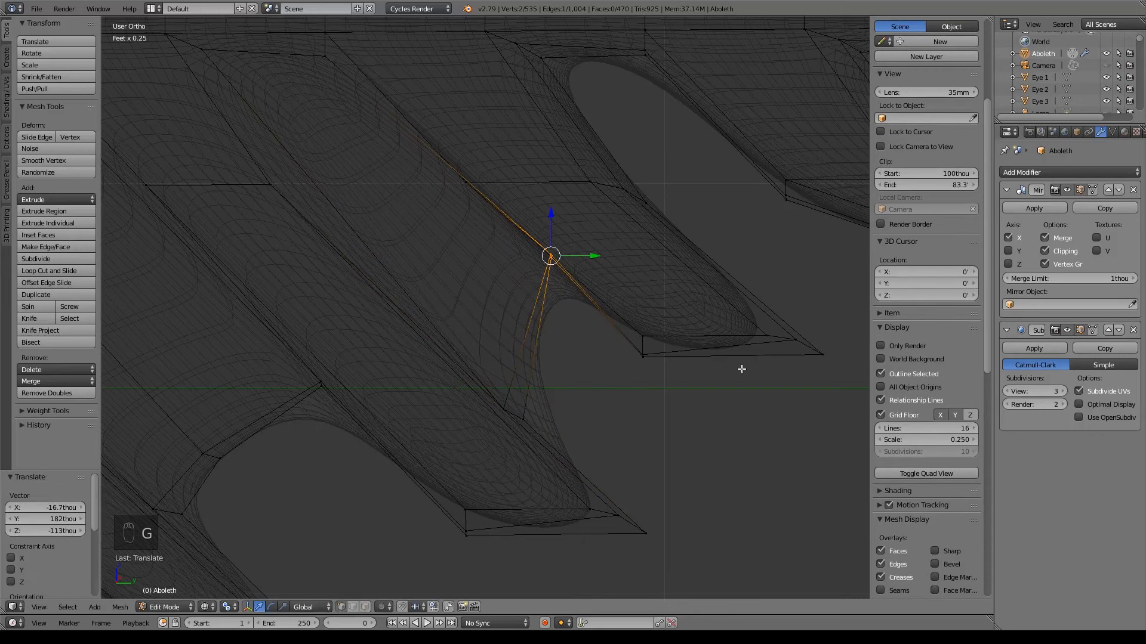
middle_click_drag(738, 370, 601, 413)
scroll(601, 413, "up", 2)
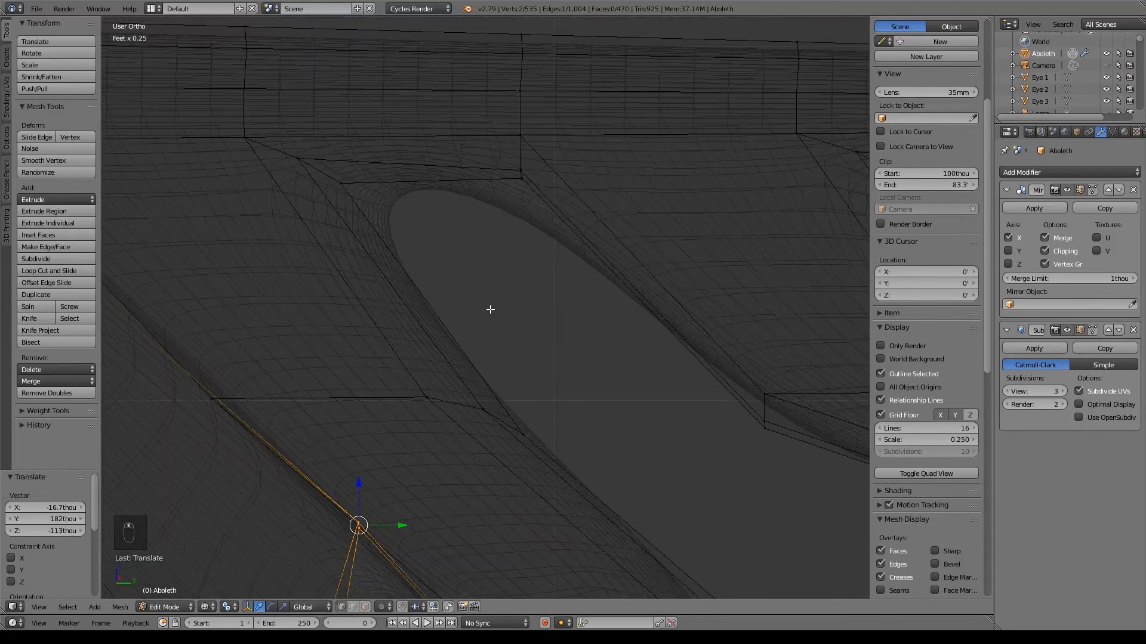
Step: Bridge the facing upper side faces of the third and fourth lower tail spines with Bridge Edge Loops
middle_click_drag(491, 309, 515, 322, "shift")
left_click(363, 607)
left_click(422, 287)
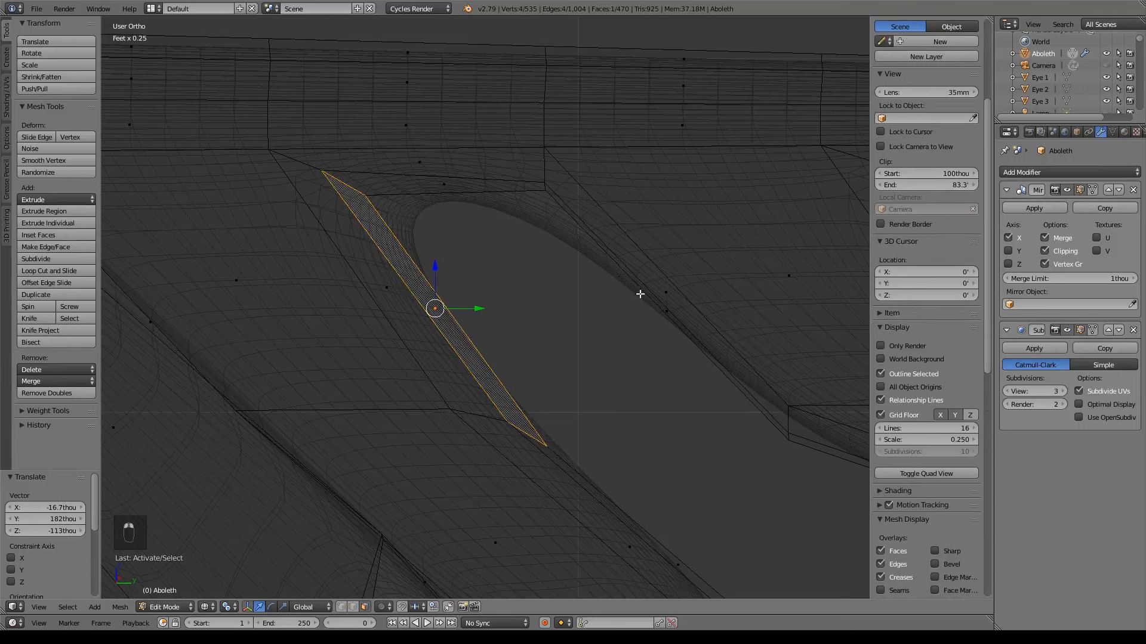
left_click(654, 294, "shift")
left_click(660, 301, "shift")
left_click(663, 306, "shift")
key("space")
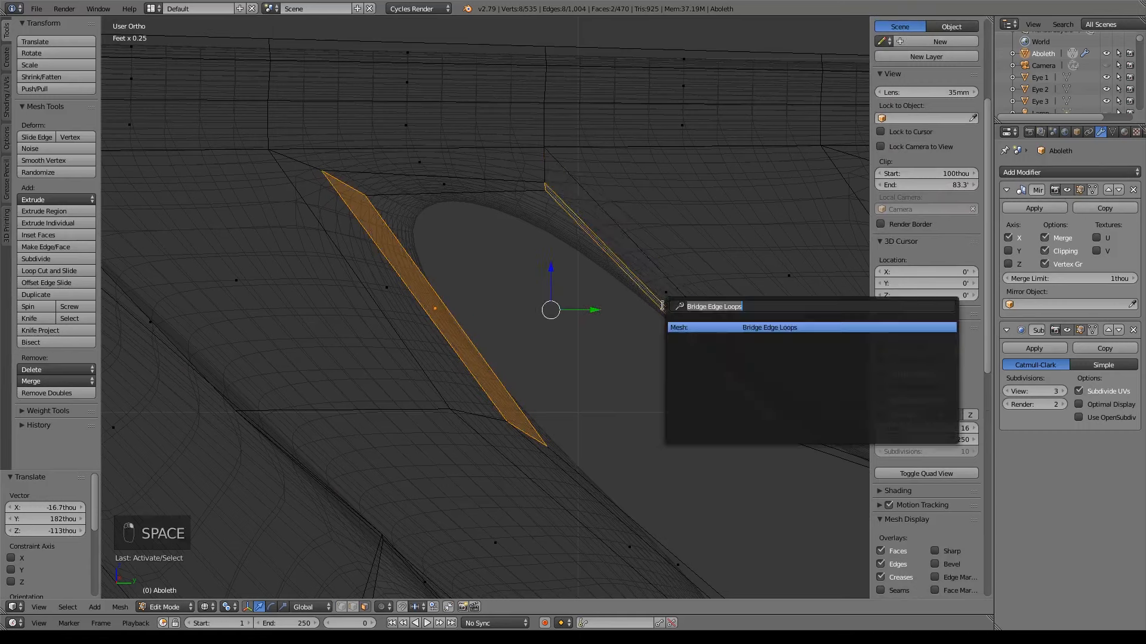
key("Return")
Step: Delete the new bridge's upper face beneath the tail and its large inner face
right_click(446, 185)
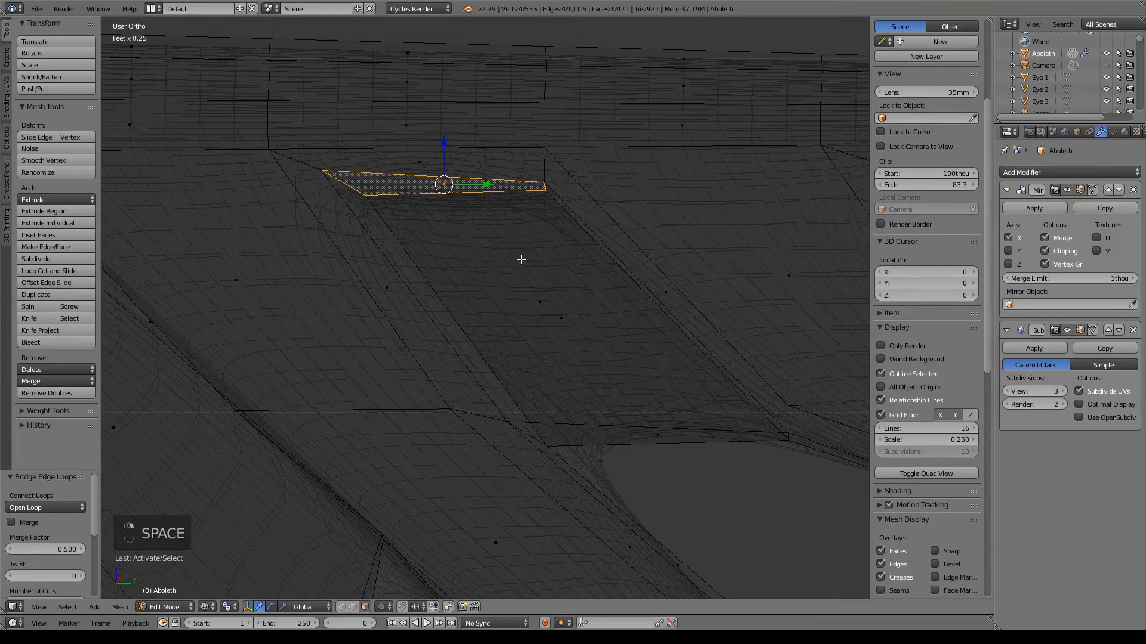
right_click(537, 296, "shift")
middle_click_drag(581, 294, 524, 341)
key("x")
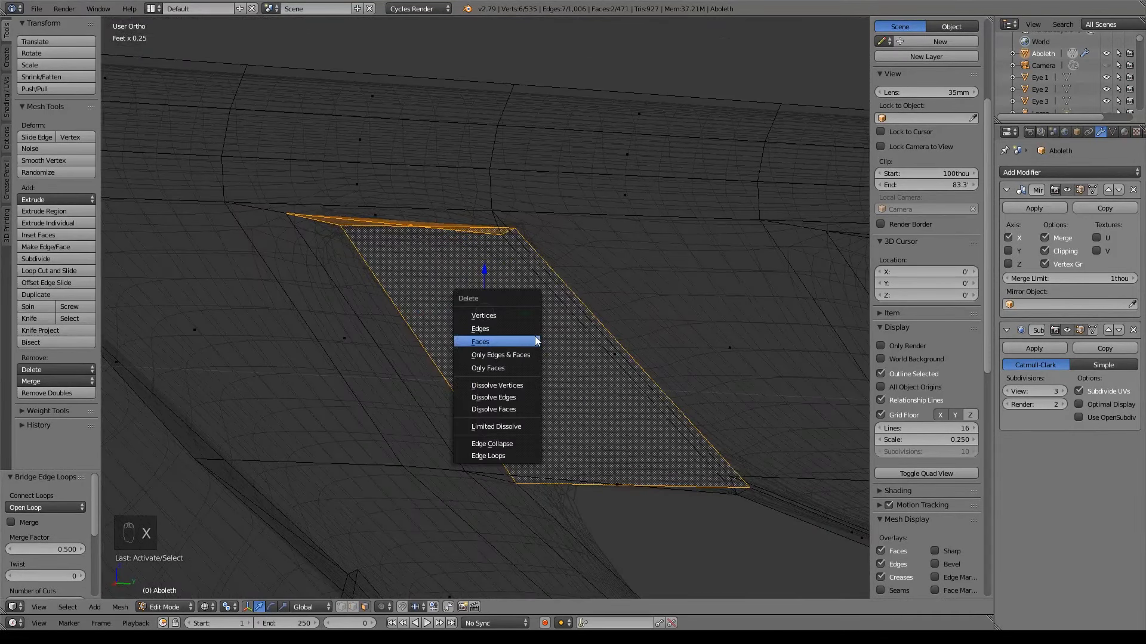
left_click(517, 343)
Step: In right side view, move the new webbing's two lower corner vertices toward the spine tip by 150 thou in Y and -139 thou in Z
middle_click_drag(606, 343, 529, 207)
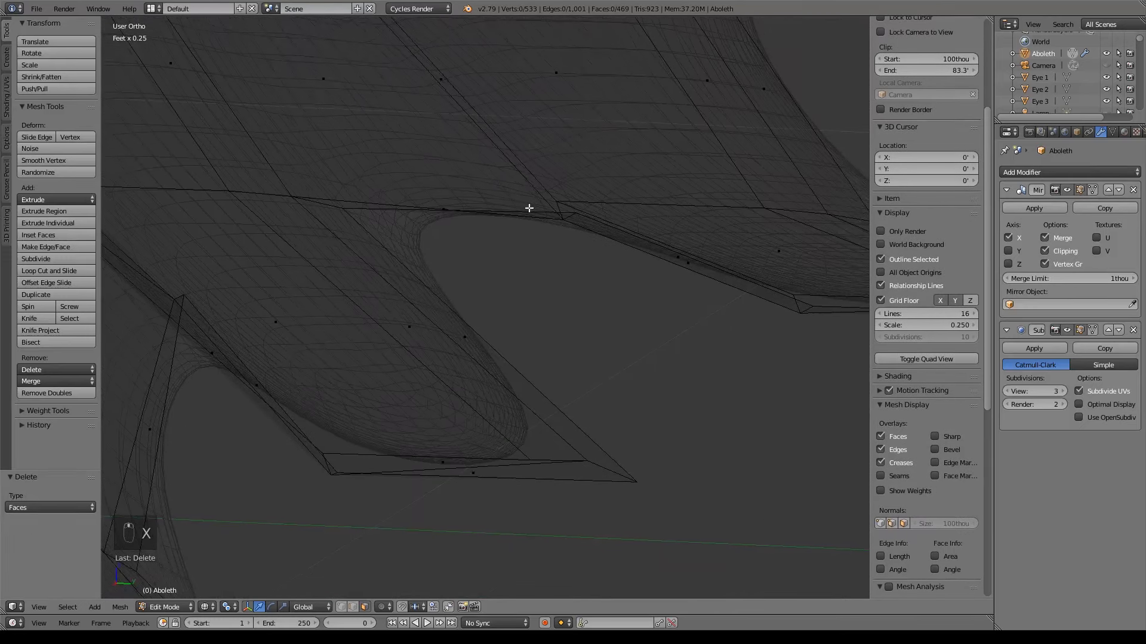
key("KP_1")
key("KP_3")
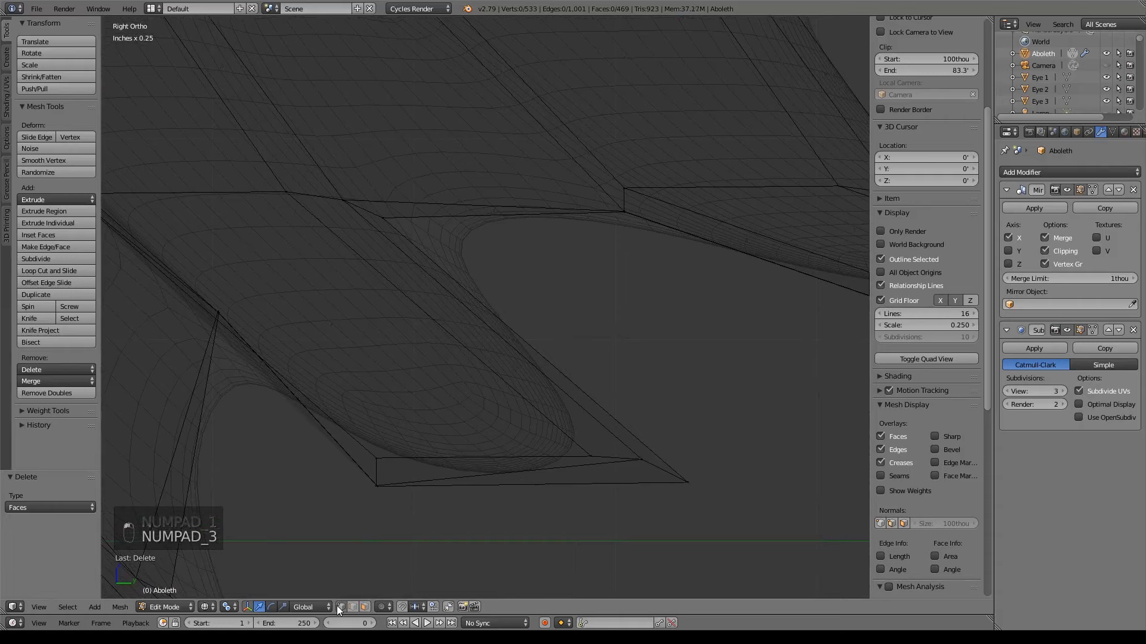
key("b")
left_click_drag(365, 206, 411, 239)
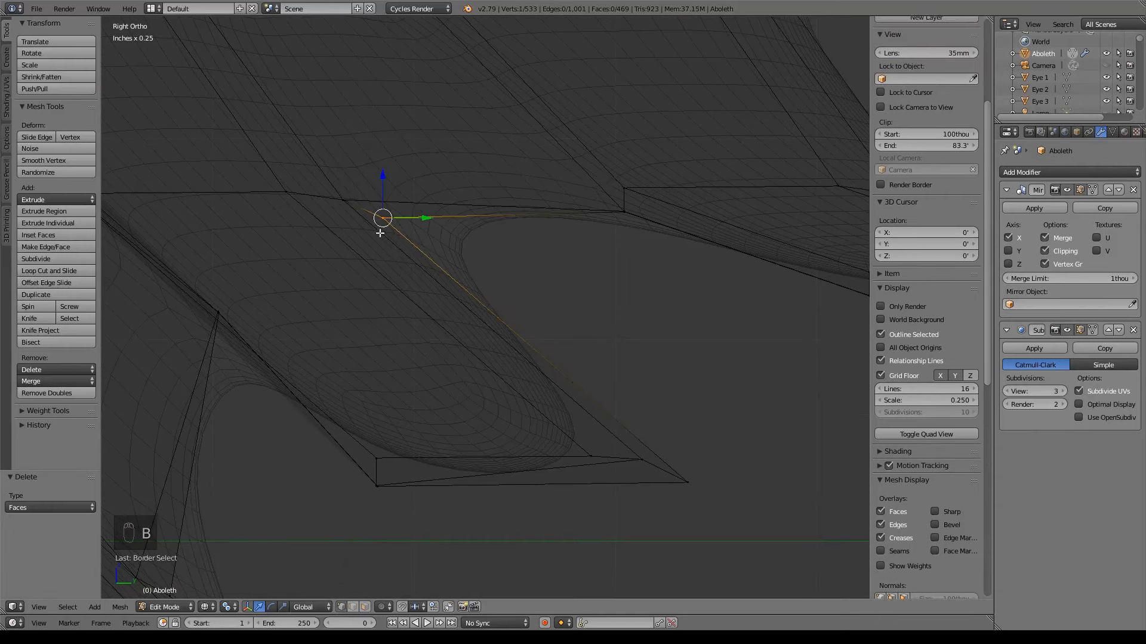
key("b")
left_click_drag(334, 180, 439, 234)
key("g")
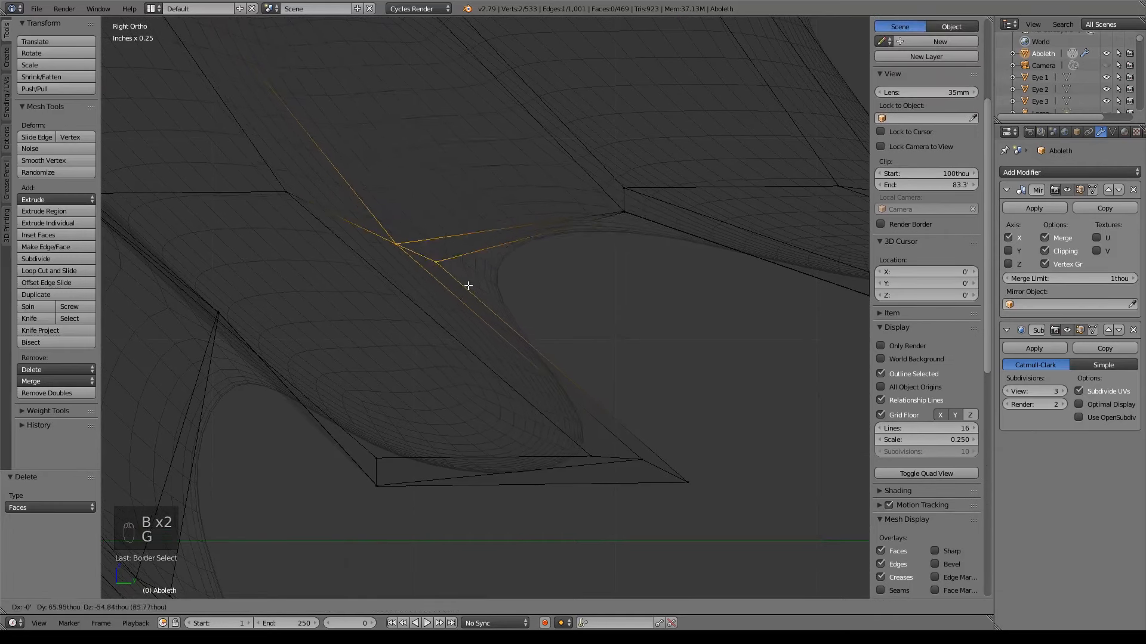
left_click(528, 345)
middle_click_drag(632, 342, 414, 389, "shift")
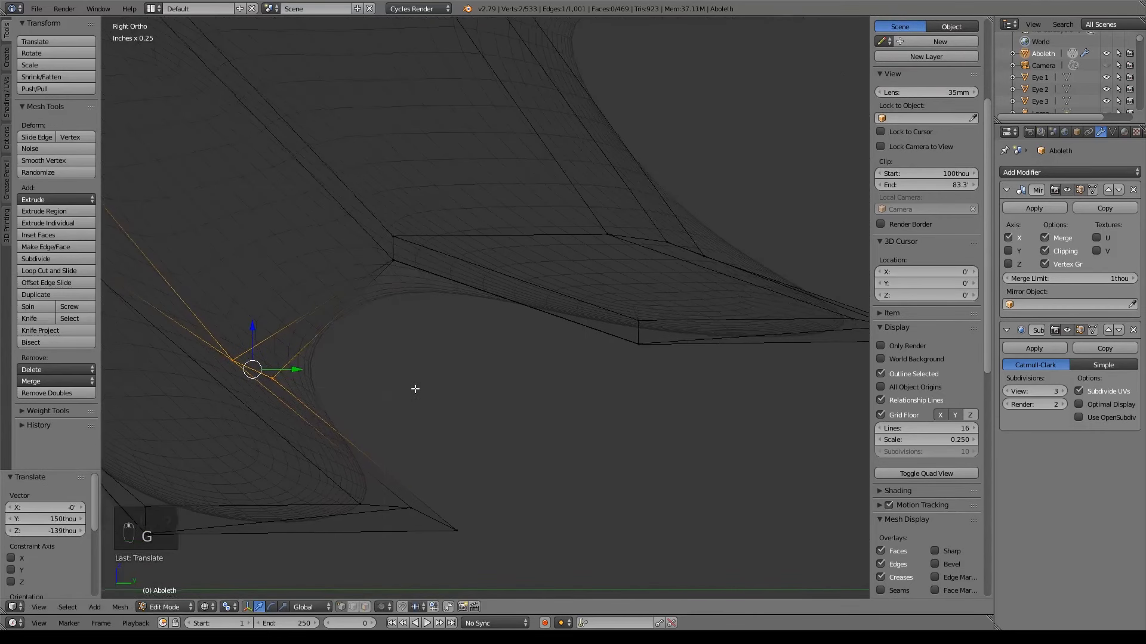
Step: Try to bridge the tail's underside face behind the fourth lower spine with that spine's adjoining rear face
scroll(502, 395, "down", 5)
scroll(509, 399, "up", 8)
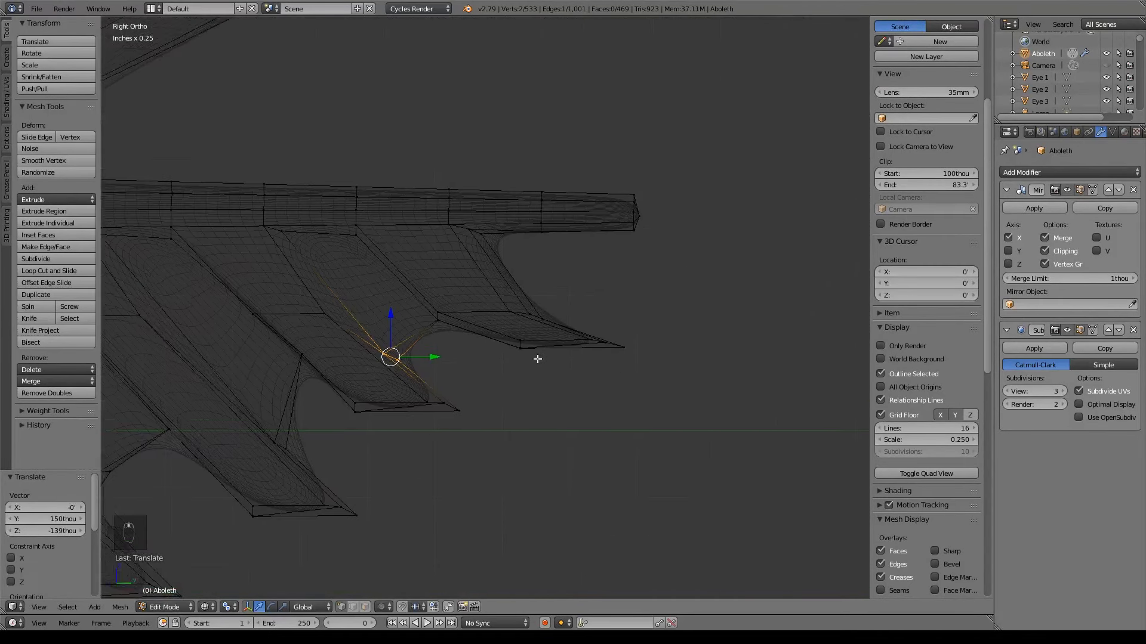
scroll(510, 400, "up", 1)
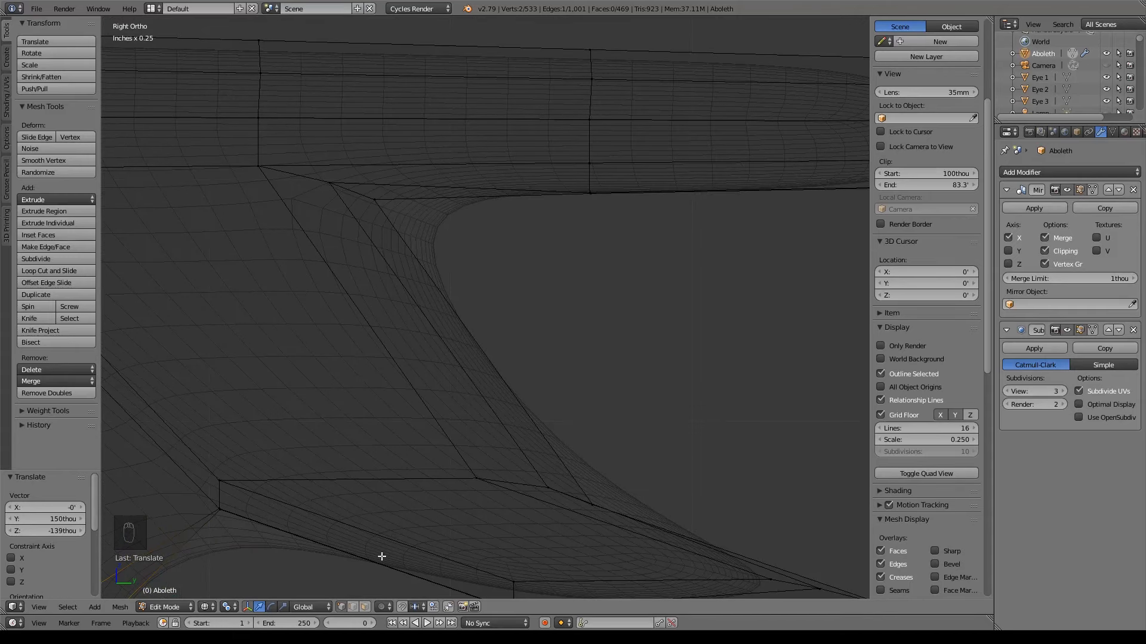
left_click(365, 607)
middle_click_drag(477, 282, 450, 281)
right_click(435, 193)
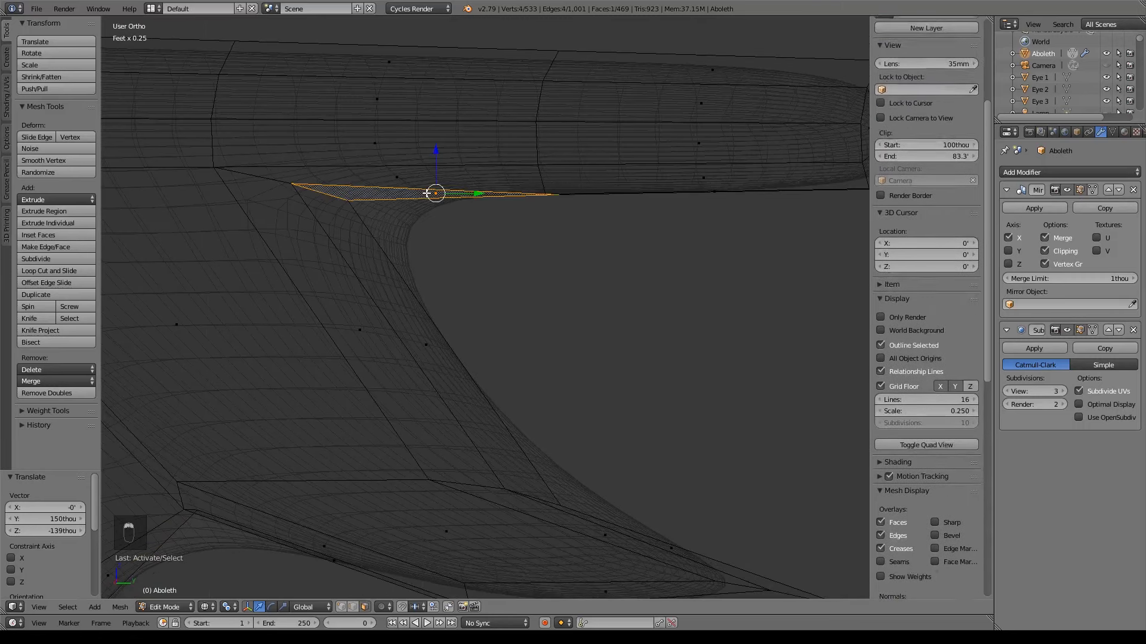
right_click(423, 353, "shift")
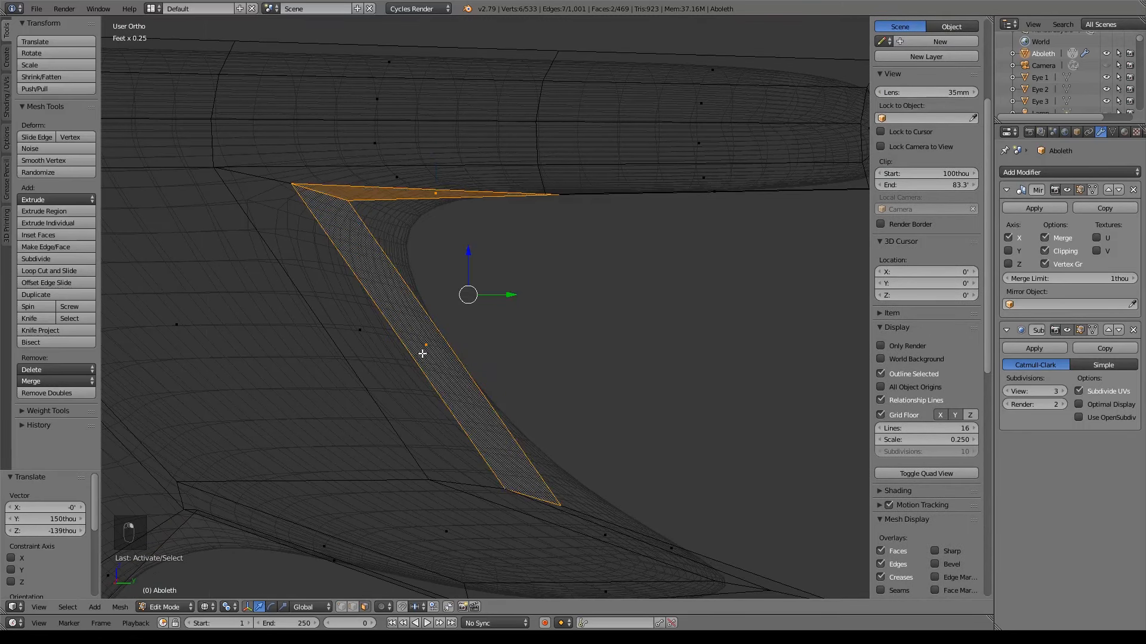
key("space")
key("Return")
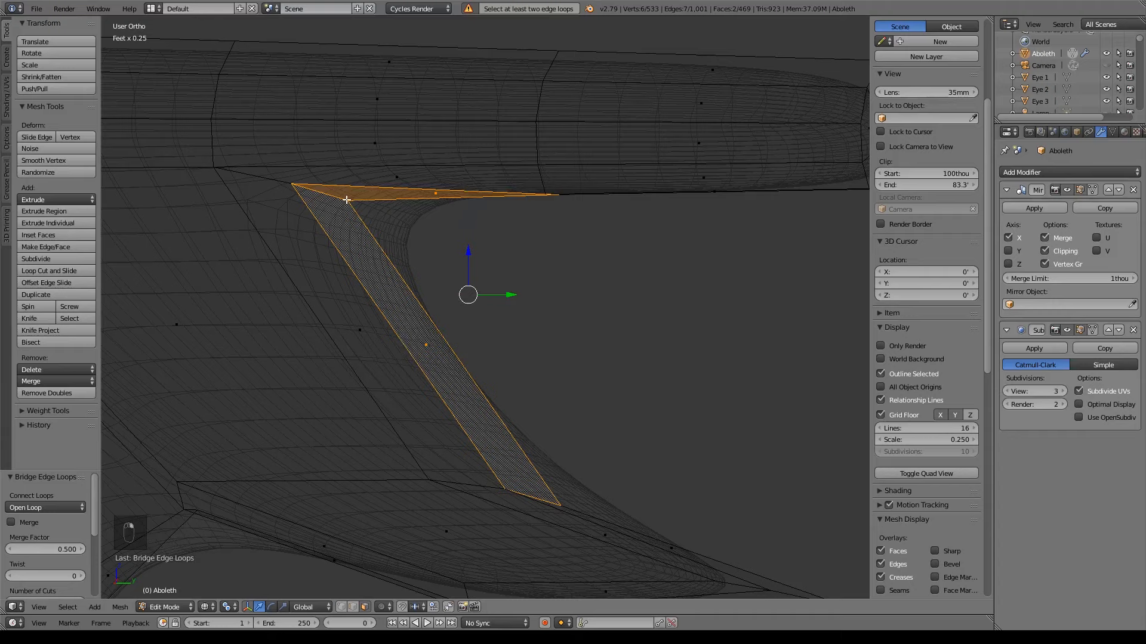
Step: Move the two corner vertices between the tail and the fourth lower spine by -36.8 thou in X, 170 thou in Y and -102 thou in Z
right_click(307, 180)
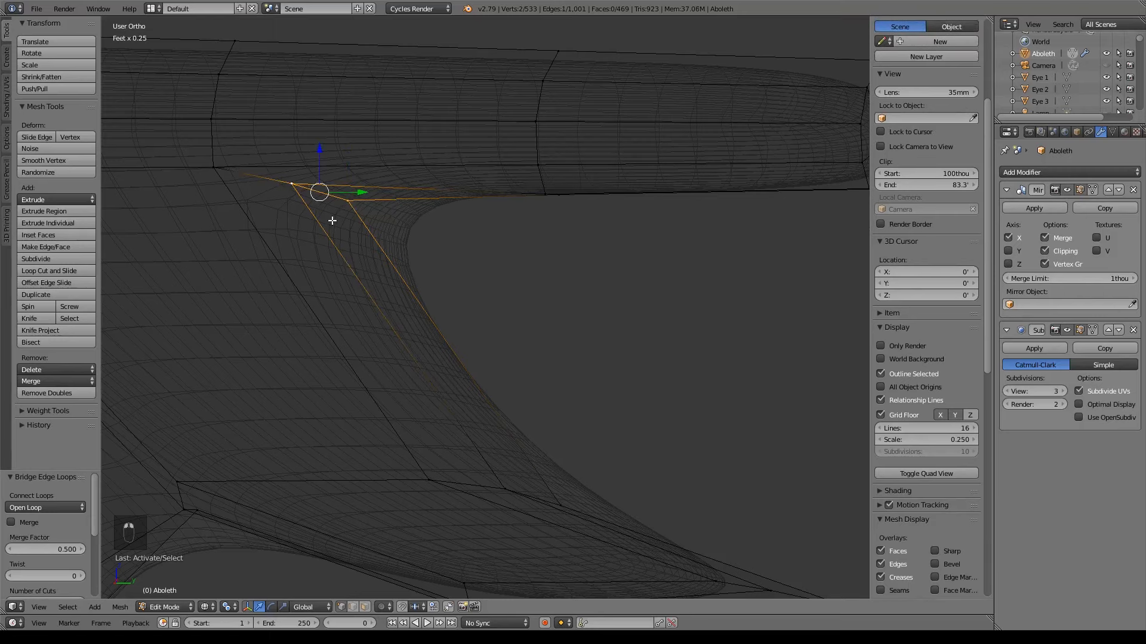
key("g")
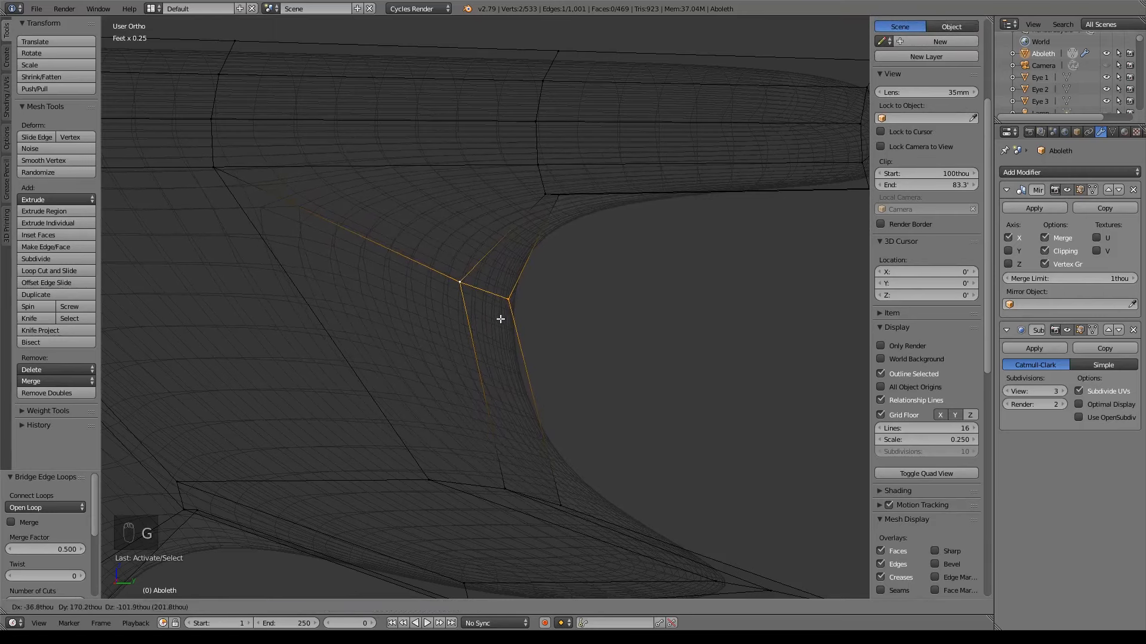
left_click(501, 320)
Step: Add one centred loop cut lengthwise along the tail's upper side, running around the upper fin spines
scroll(701, 410, "down", 5)
middle_click_drag(588, 414, 805, 410, "shift")
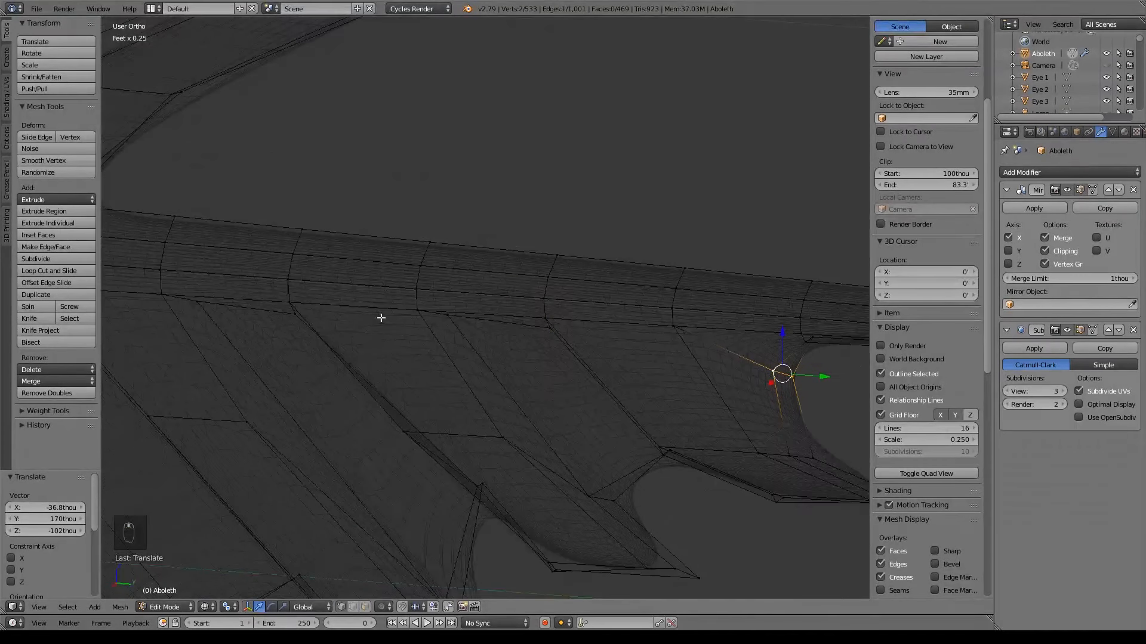
middle_click_drag(380, 318, 485, 376)
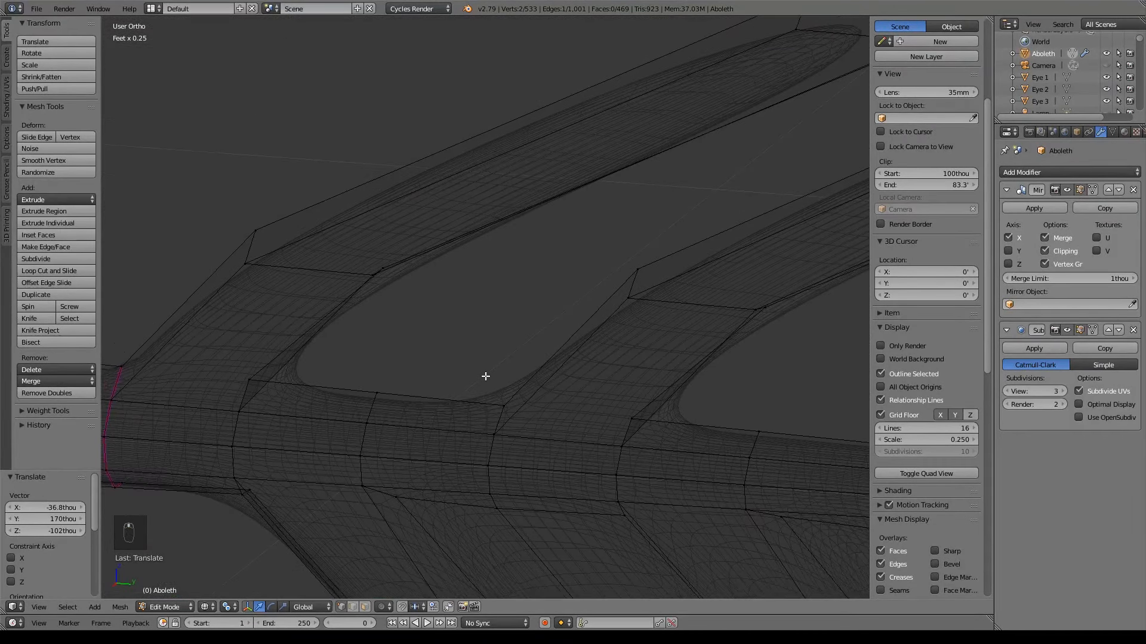
scroll(480, 380, "down", 3)
scroll(536, 360, "up", 5)
mouse_move(468, 364)
middle_mouse_down()
mouse_move(450, 363)
mouse_move(481, 369)
middle_mouse_up()
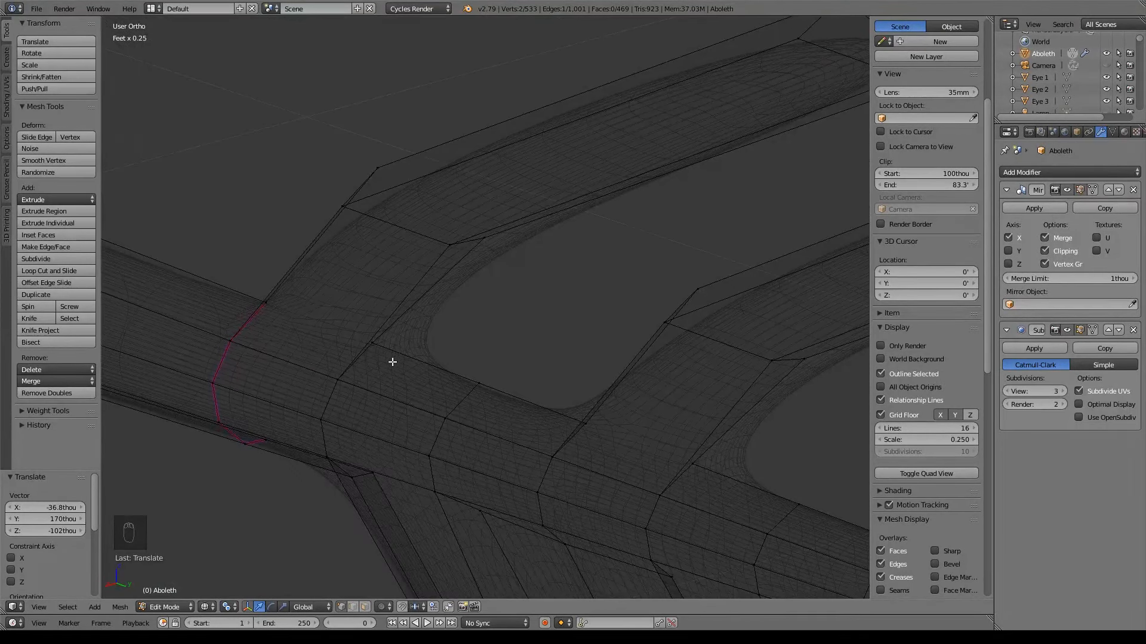
key("ctrl+r")
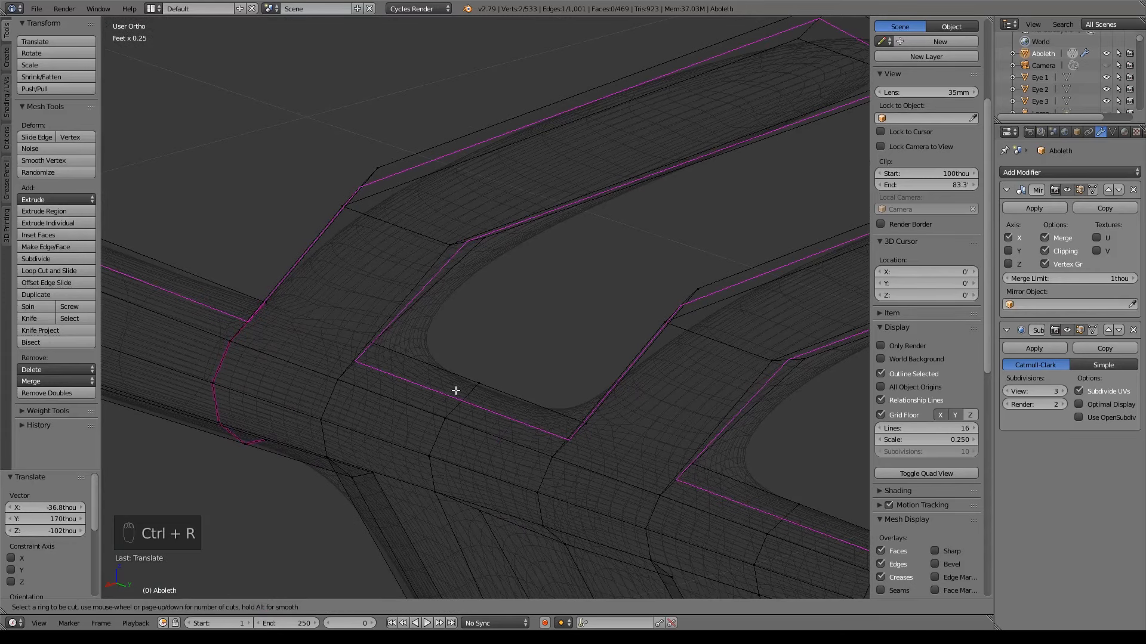
left_click(456, 391)
right_click(456, 390)
scroll(455, 389, "down", 7)
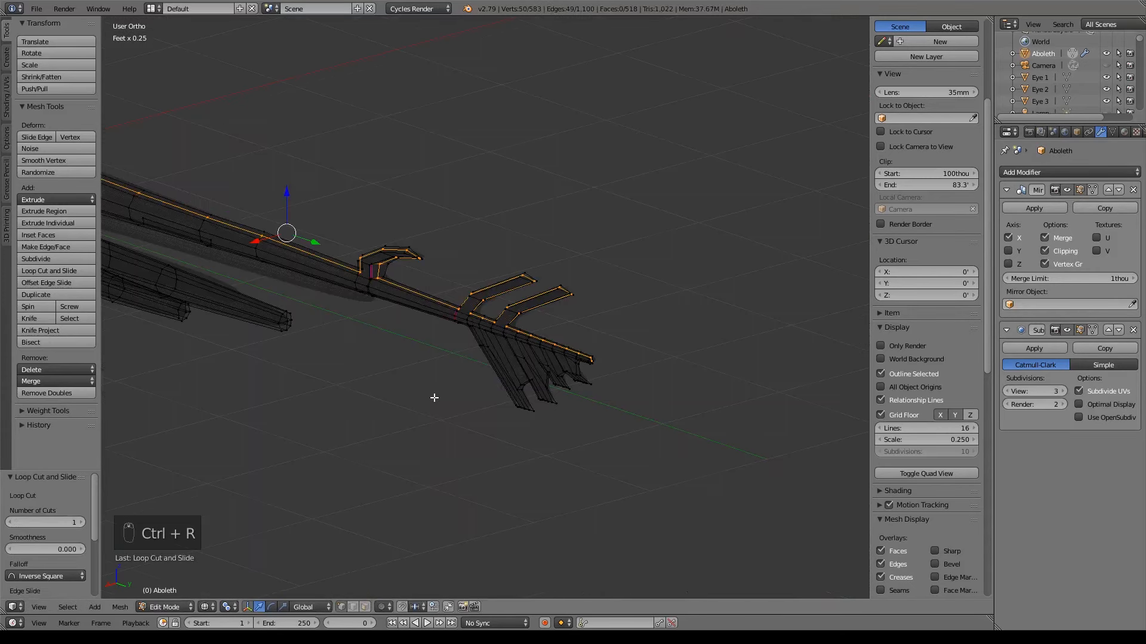
Step: Inspect the new edge loop along the body up to the eyes in solid shading
middle_click_drag(197, 283, 563, 353, "shift")
middle_click_drag(308, 283, 522, 355, "shift")
middle_click_drag(578, 159, 510, 350, "shift")
key("z")
middle_click_drag(776, 323, 474, 327, "shift")
scroll(474, 327, "down", 8)
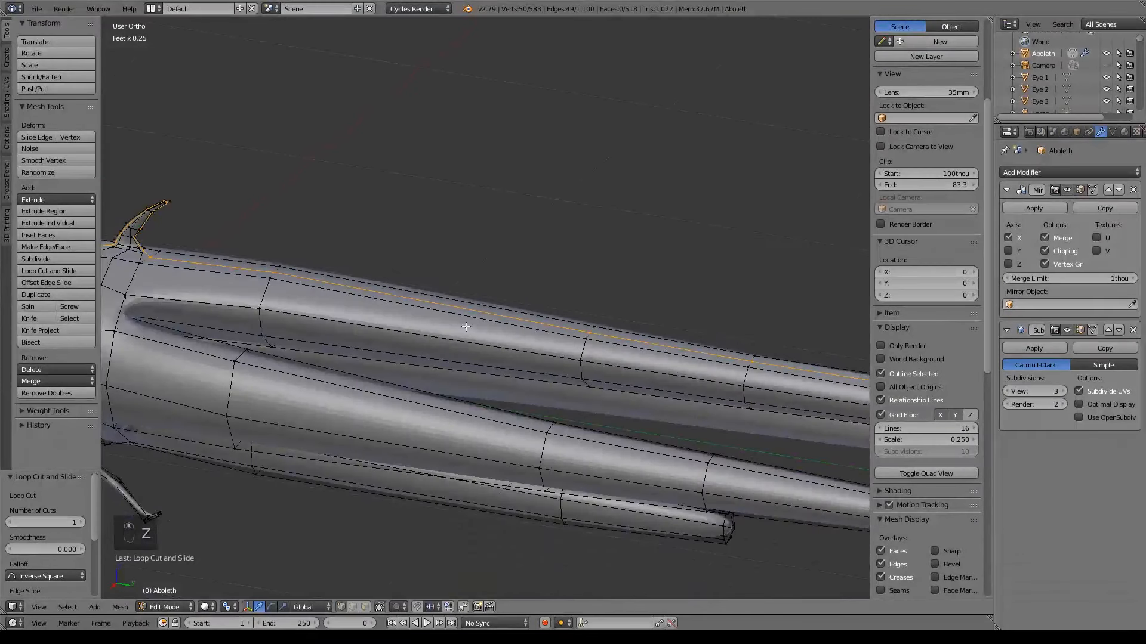
key("KP_Decimal")
middle_click_drag(375, 321, 310, 162, "shift")
scroll(553, 370, "up", 10)
middle_click_drag(634, 259, 466, 346, "shift")
middle_click_drag(469, 294, 647, 314)
middle_click_drag(279, 351, 556, 204, "shift")
scroll(579, 253, "up", 5)
middle_click_drag(535, 159, 516, 281, "shift")
Step: Move two of the new loop's vertices above the upper eye outward, shifting the inner one by 80 thou in X, 1.12 thou in Y and -28 thou in Z
right_click(518, 242)
left_click_drag(560, 242, 585, 236)
right_click(571, 275)
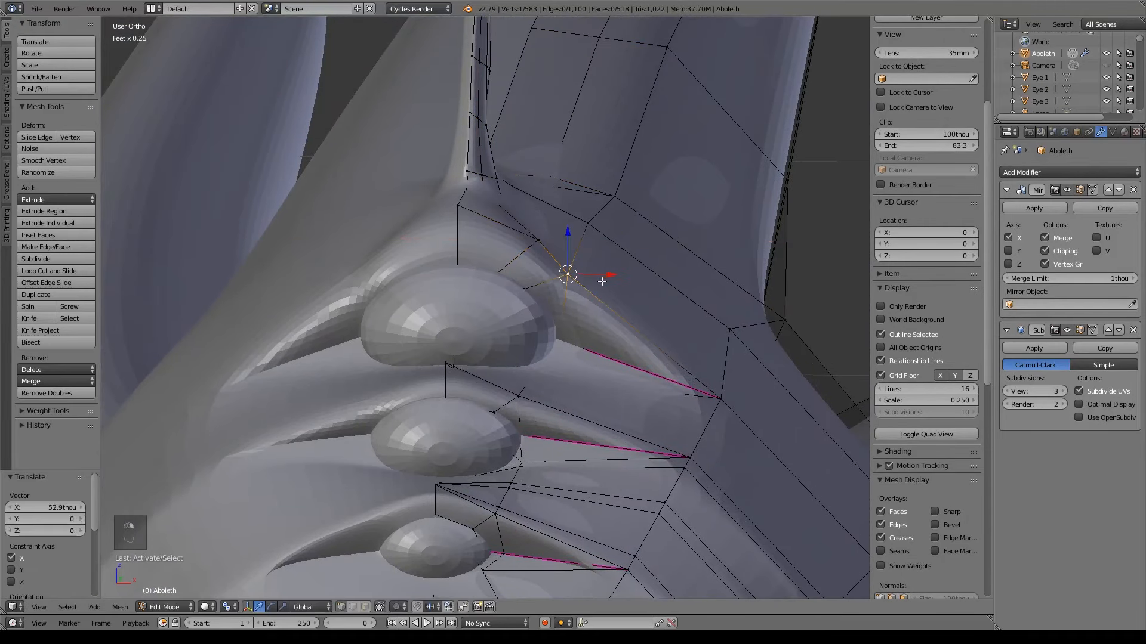
key("g")
left_click(567, 263)
key("g")
left_click(589, 252)
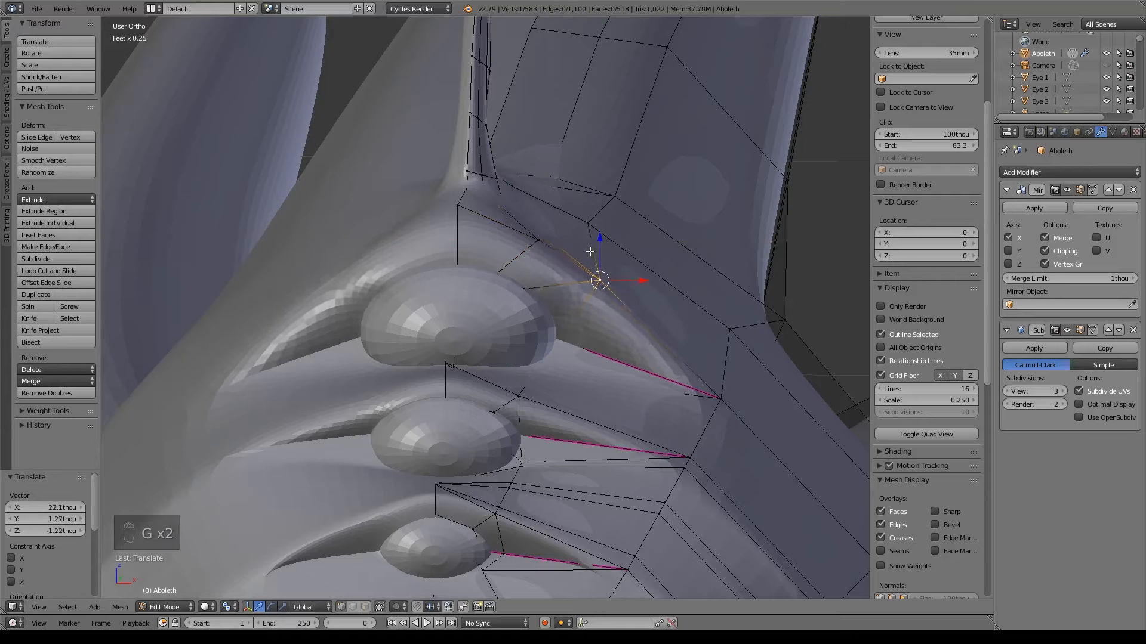
key("g")
left_click(577, 257)
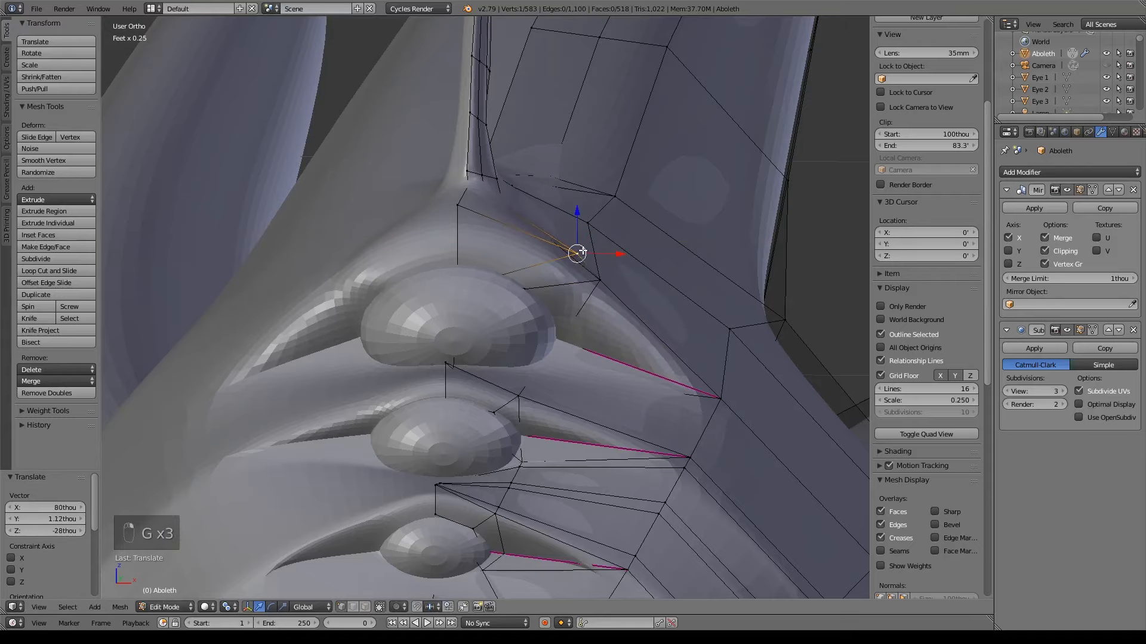
Step: Move the outer brow vertex beside the upper eye by 83.6 thou in X, 2.44 thou in Y and -20.7 thou in Z
key("g")
right_click(581, 253)
right_click(595, 275)
key("g")
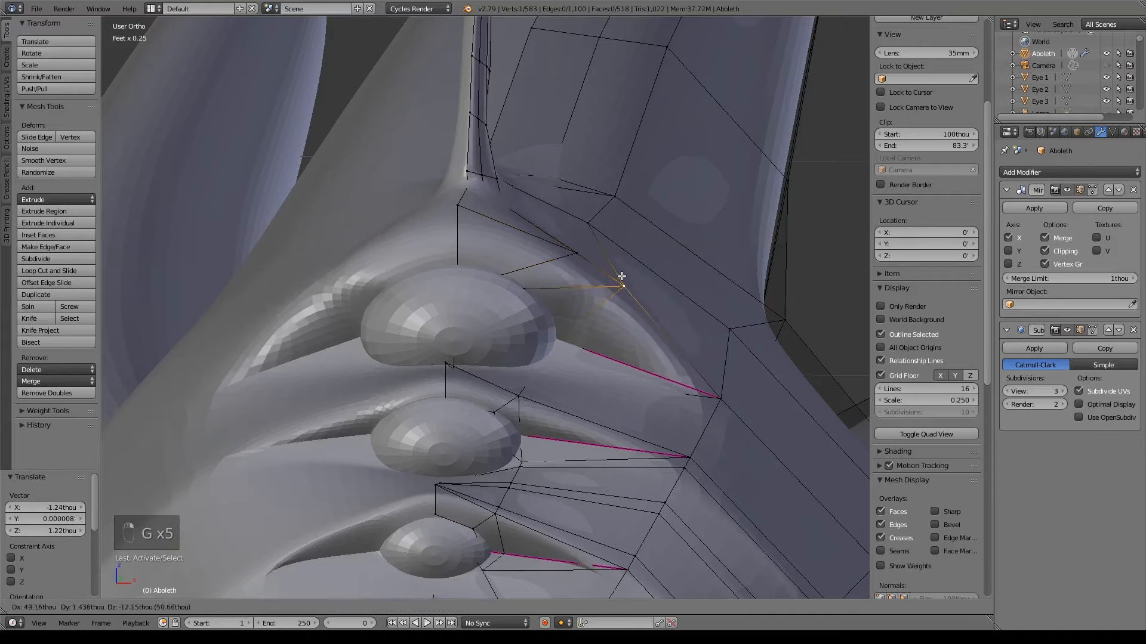
left_click(637, 280)
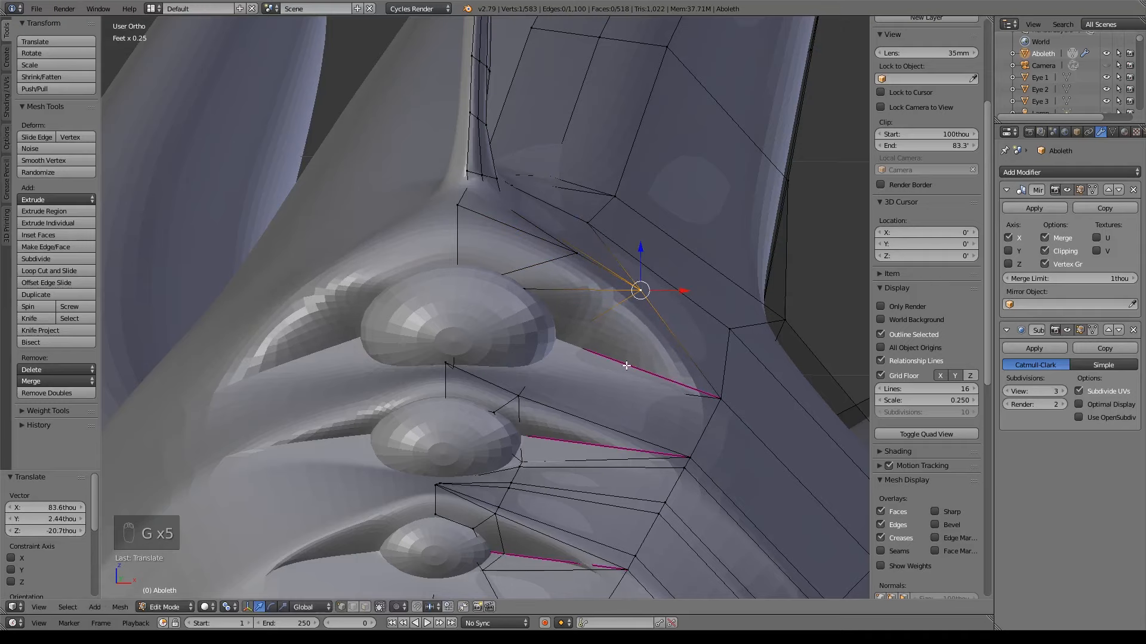
Step: Inspect the new edge loop from the head along the back to the base of the first dorsal spine
scroll(626, 366, "down", 5)
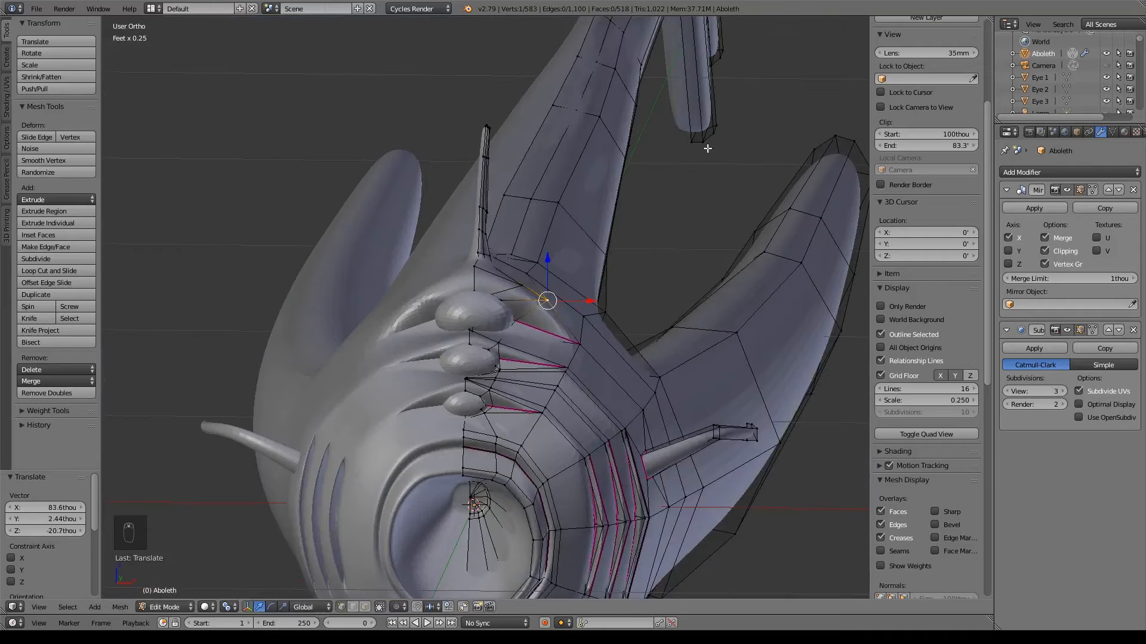
middle_click_drag(707, 148, 413, 368)
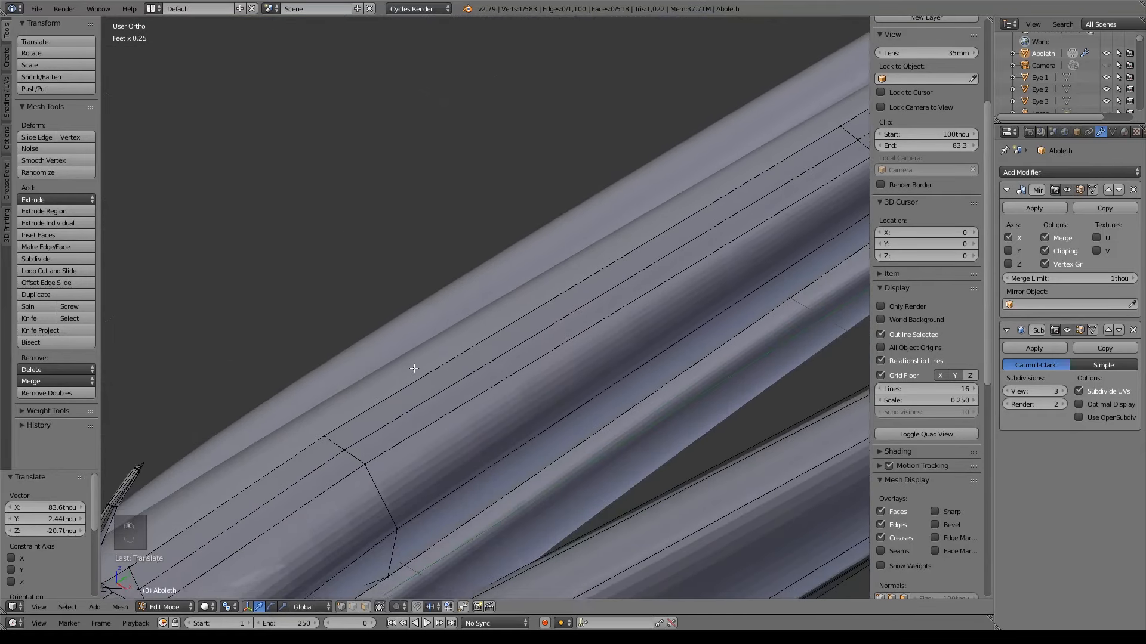
scroll(415, 372, "down", 4)
middle_click_drag(769, 203, 617, 289, "shift")
middle_click_drag(848, 161, 660, 286, "shift")
middle_click_drag(824, 203, 584, 355, "shift")
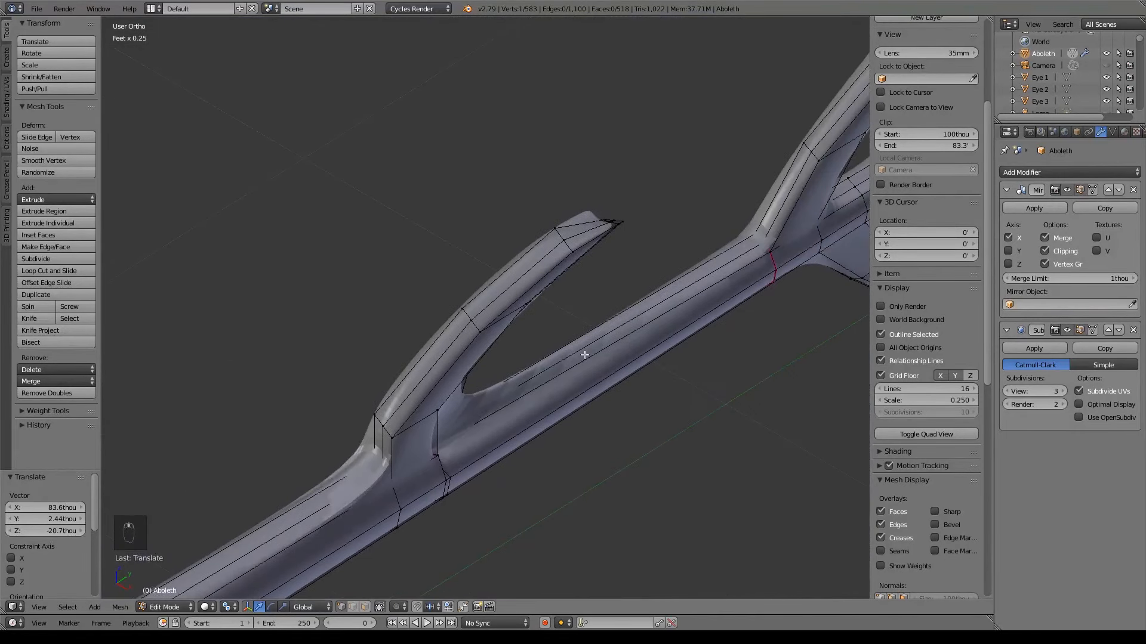
right_click(471, 396)
key("KP_Decimal")
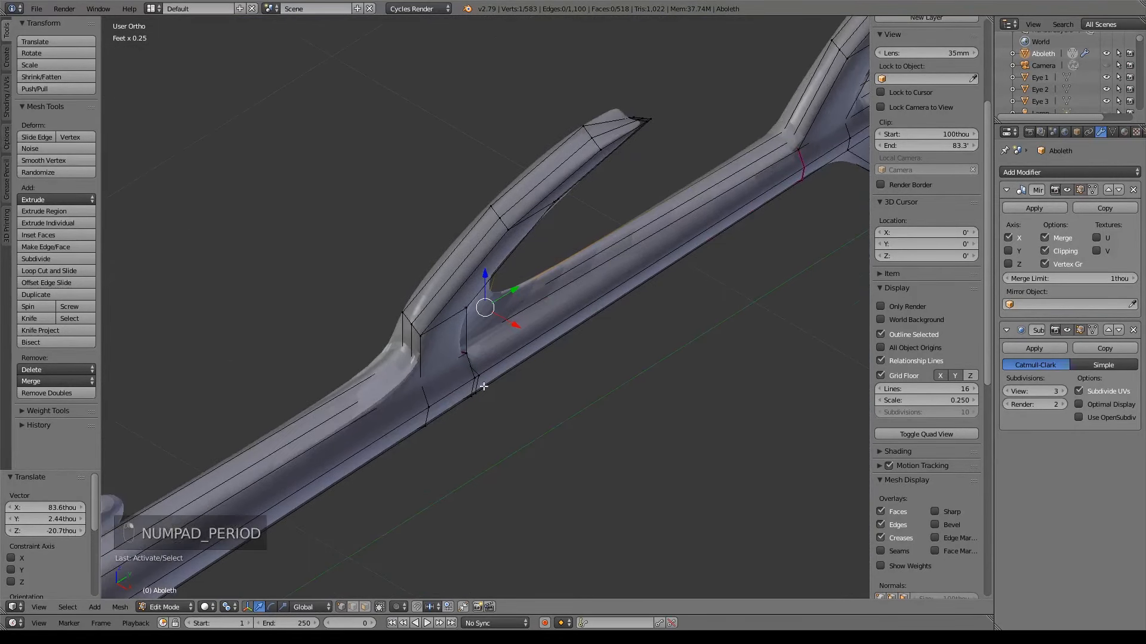
Step: Bridge the two facing faces at the bases of the tail's upper spines with Bridge Edge Loops
middle_click_drag(669, 227, 507, 401, "shift")
middle_click_drag(780, 188, 501, 382, "shift")
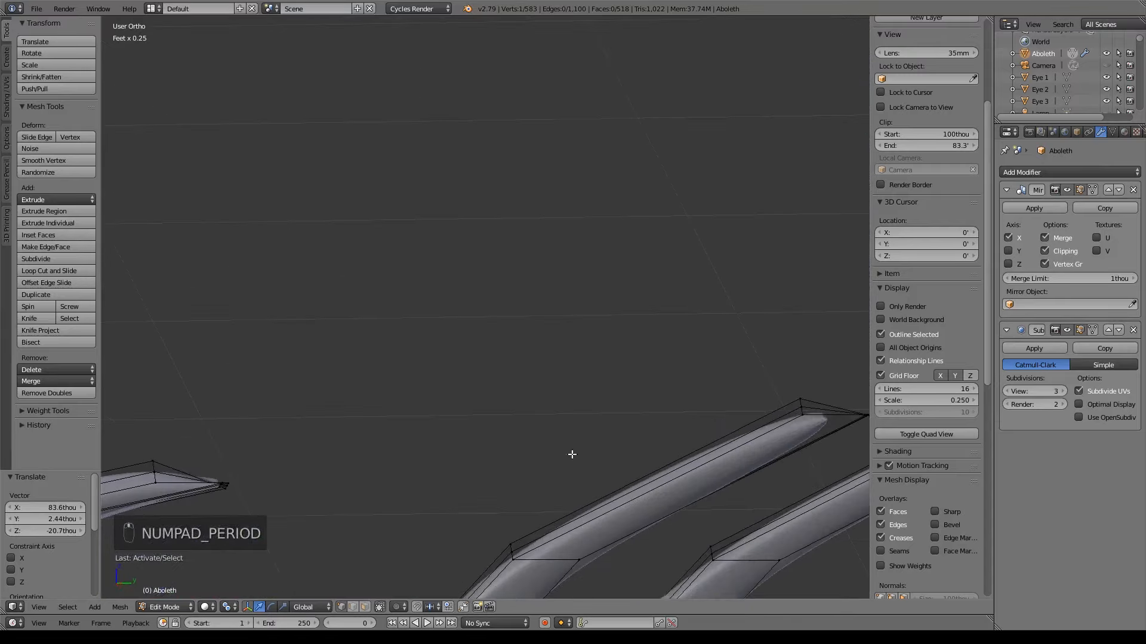
middle_click_drag(571, 455, 355, 176, "shift")
scroll(504, 307, "up", 4)
middle_click_drag(461, 303, 364, 480, "shift")
left_click(367, 610)
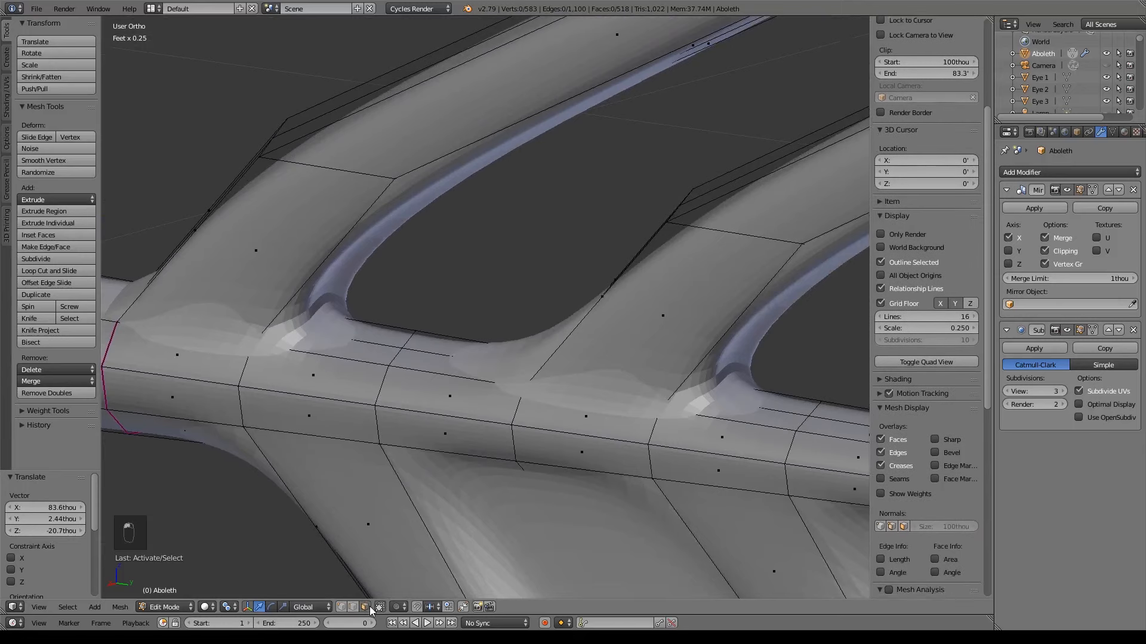
middle_click_drag(440, 341, 404, 350)
key("z")
middle_click_drag(541, 304, 496, 294, "shift")
right_click(545, 233)
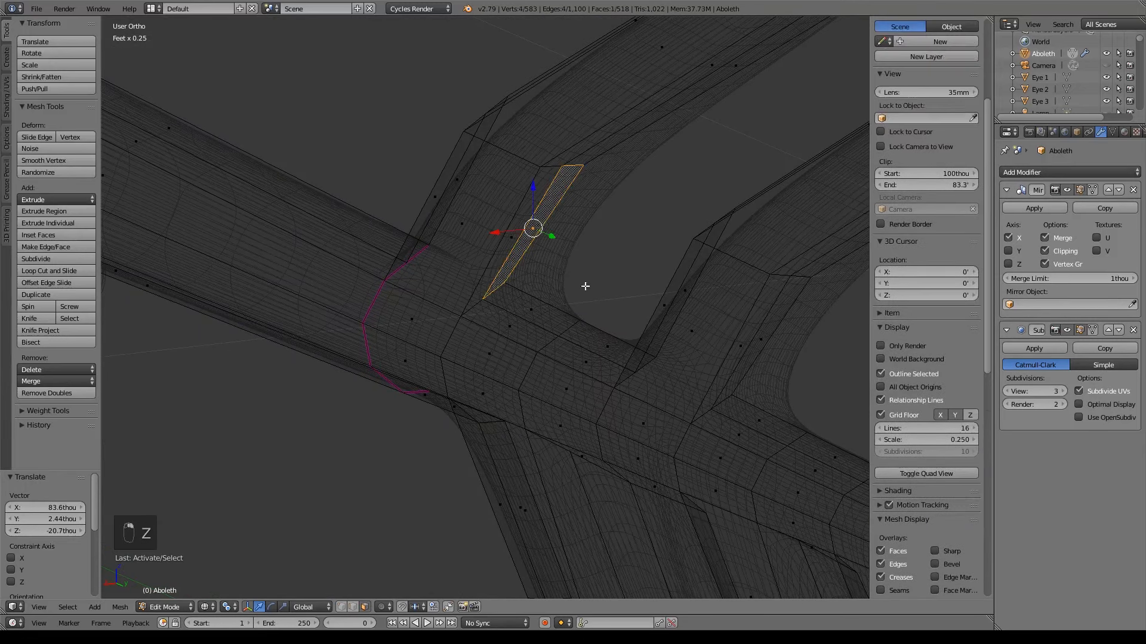
middle_click_drag(628, 326, 683, 324, "shift")
right_click(744, 290, "shift")
key("space")
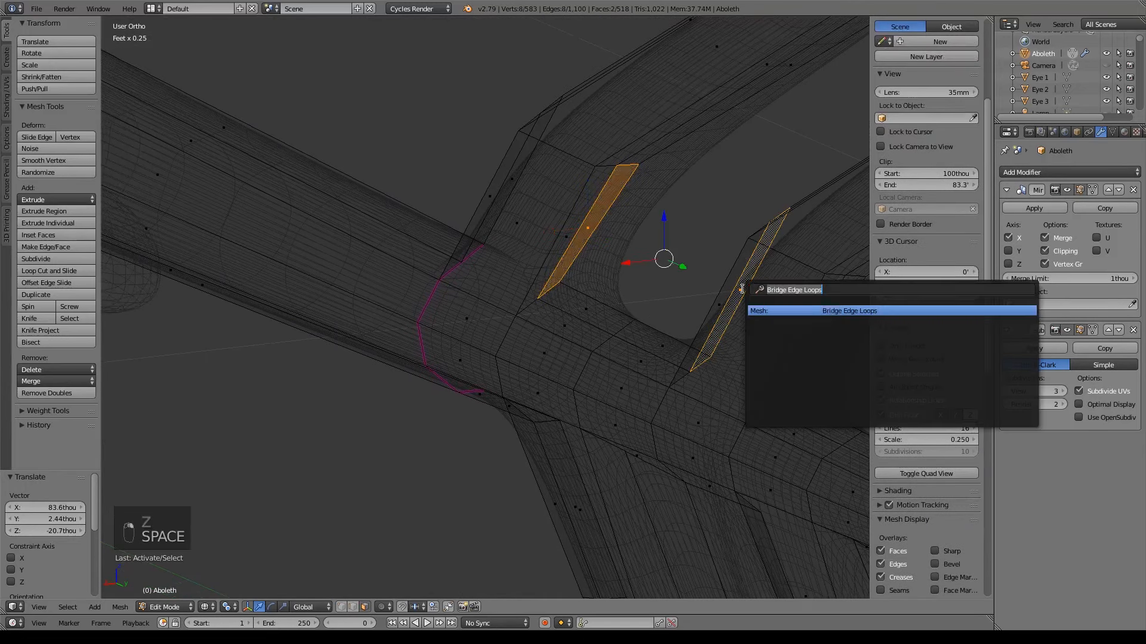
key("Return")
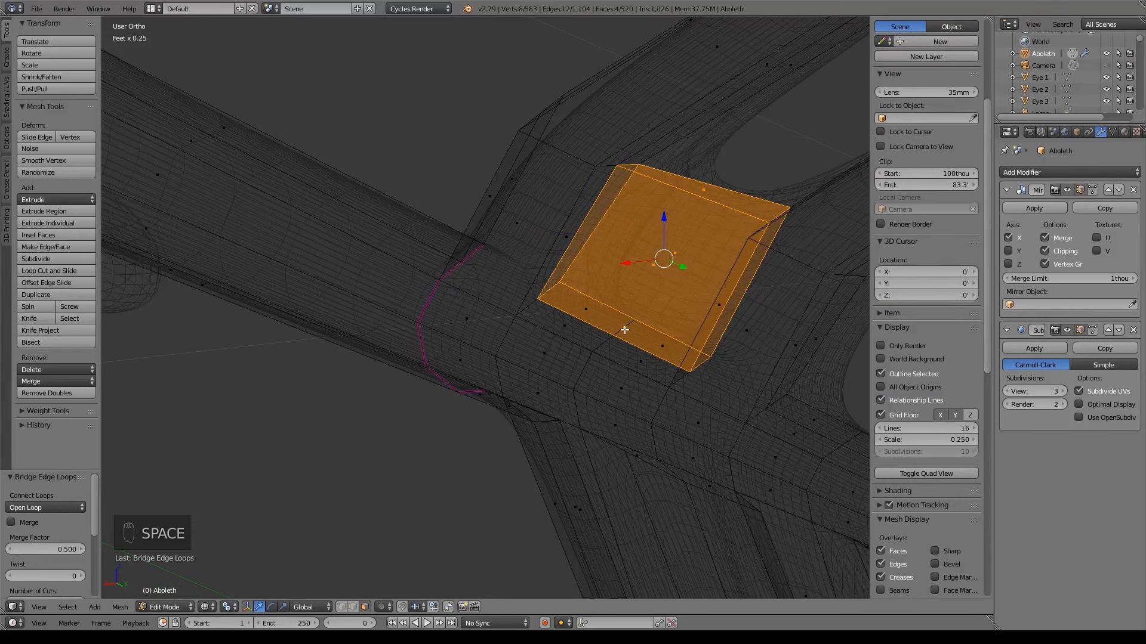
Step: Add a single centred loop cut through the new webbing between the two upper tail spines
key("ctrl+r")
left_click(686, 206)
right_click(686, 205)
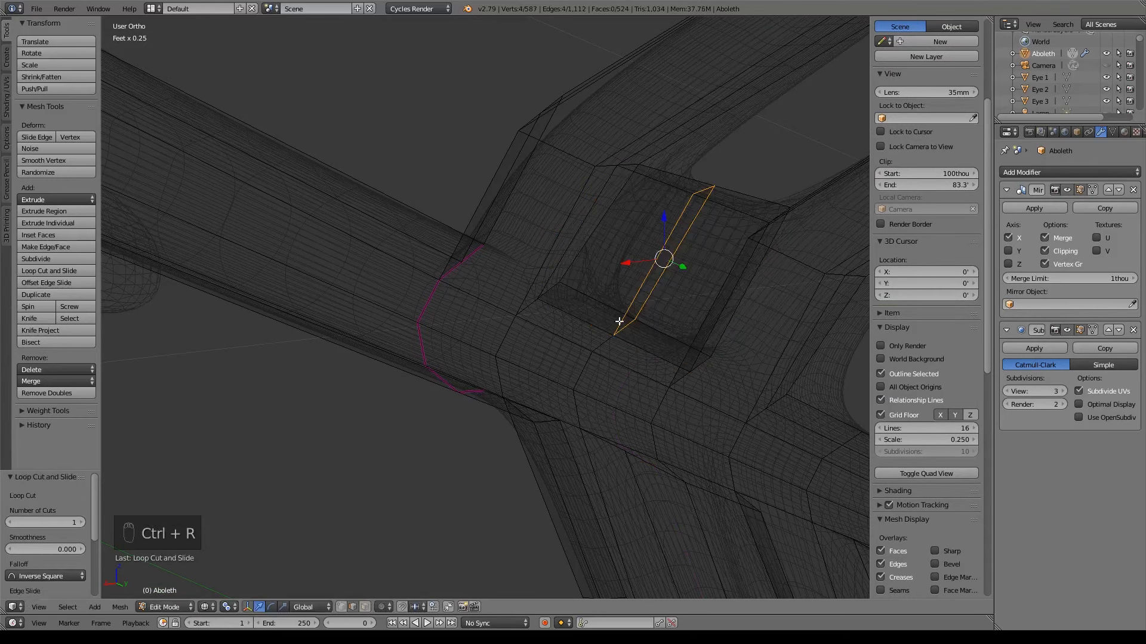
middle_click_drag(675, 349, 528, 342, "shift")
scroll(582, 345, "up", 2)
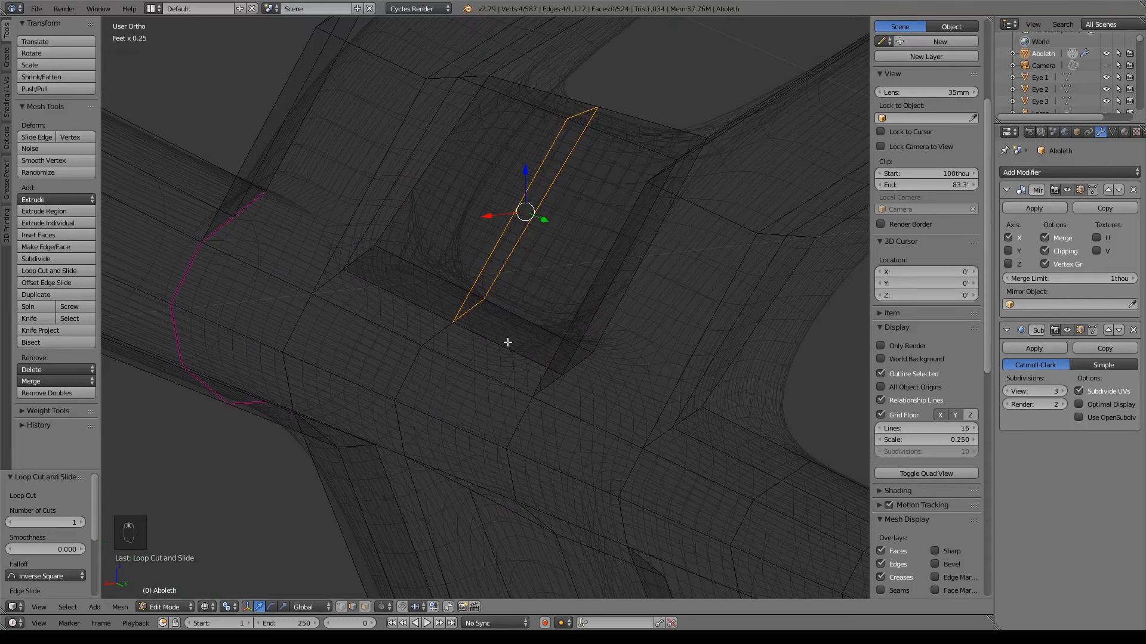
Step: Delete the four unwanted faces on the underside and inner side of the new upper webbing
left_click(364, 607)
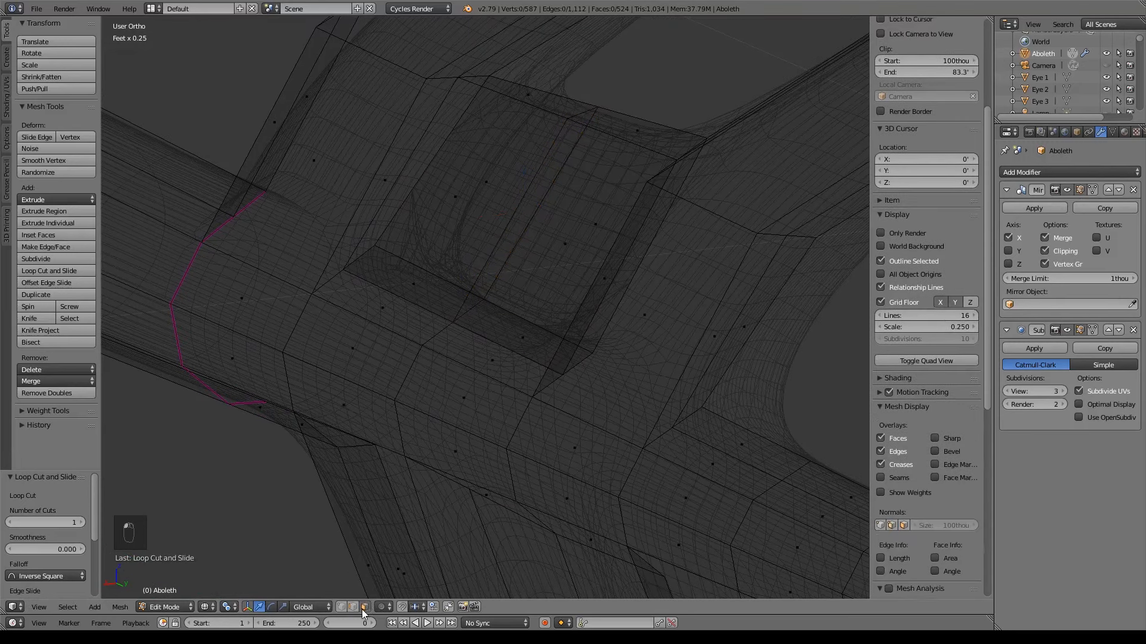
right_click(511, 327)
right_click(433, 290, "shift")
middle_click_drag(574, 214, 550, 215)
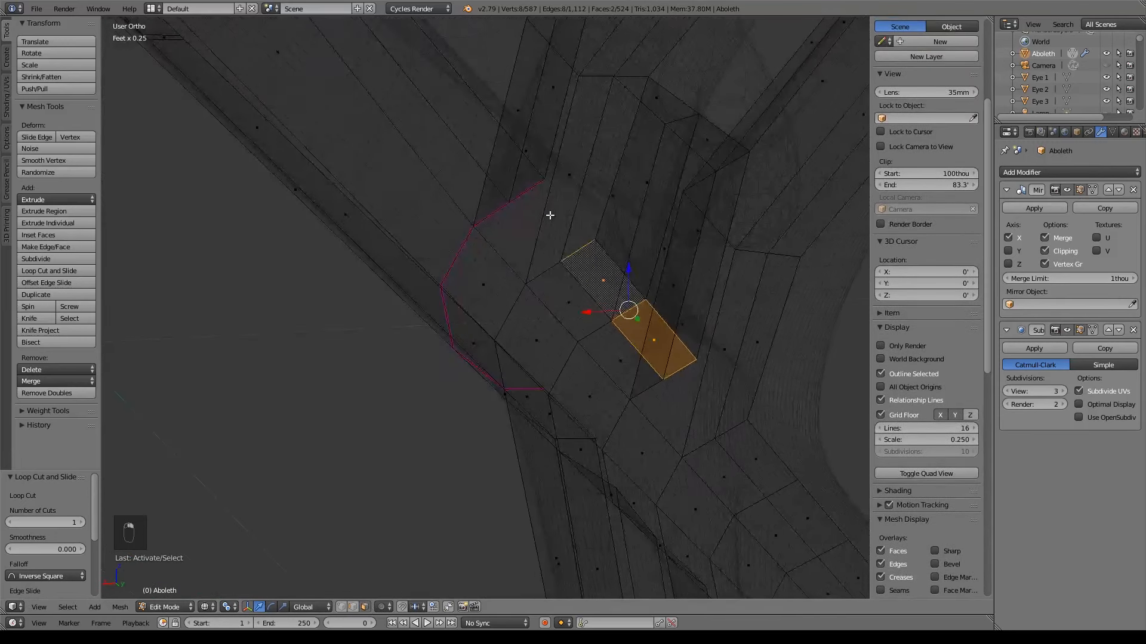
right_click(639, 182, "shift")
middle_click_drag(670, 213, 706, 217)
right_click(542, 213, "shift")
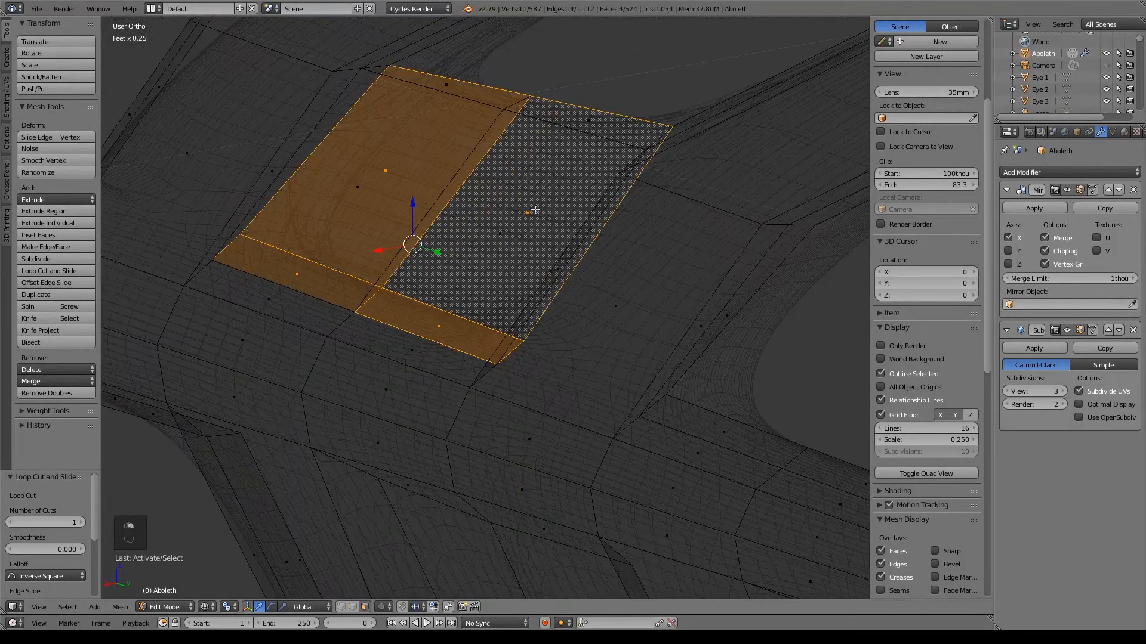
middle_click_drag(543, 213, 575, 228)
key("x")
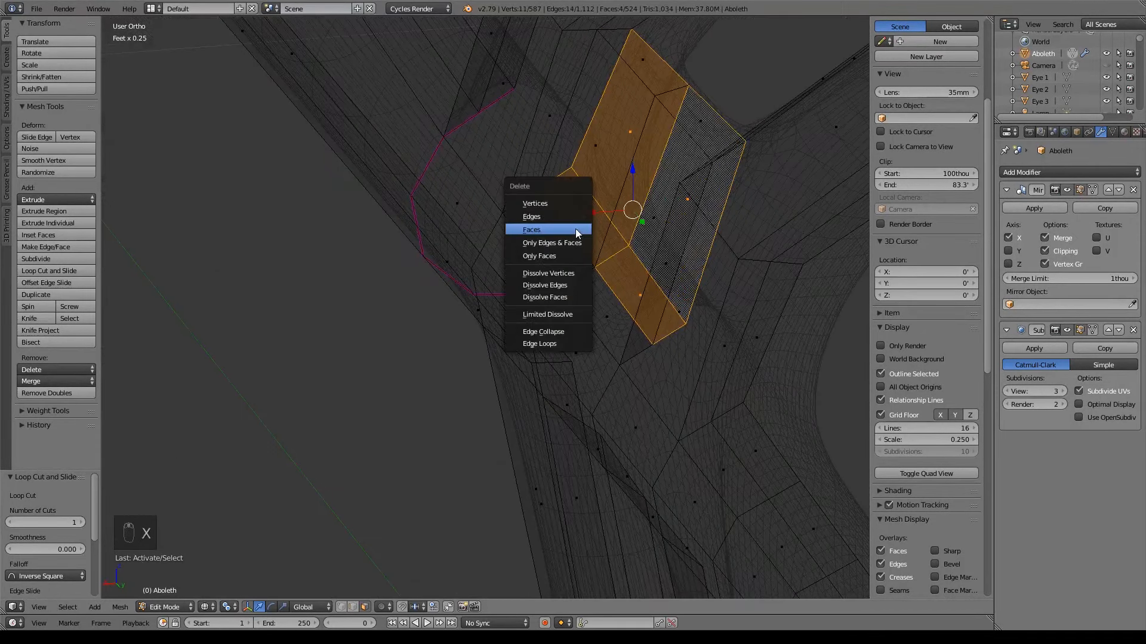
left_click(575, 229)
Step: Delete the two body faces lying directly beneath the new upper webbing
right_click(615, 294)
right_click(594, 228, "shift")
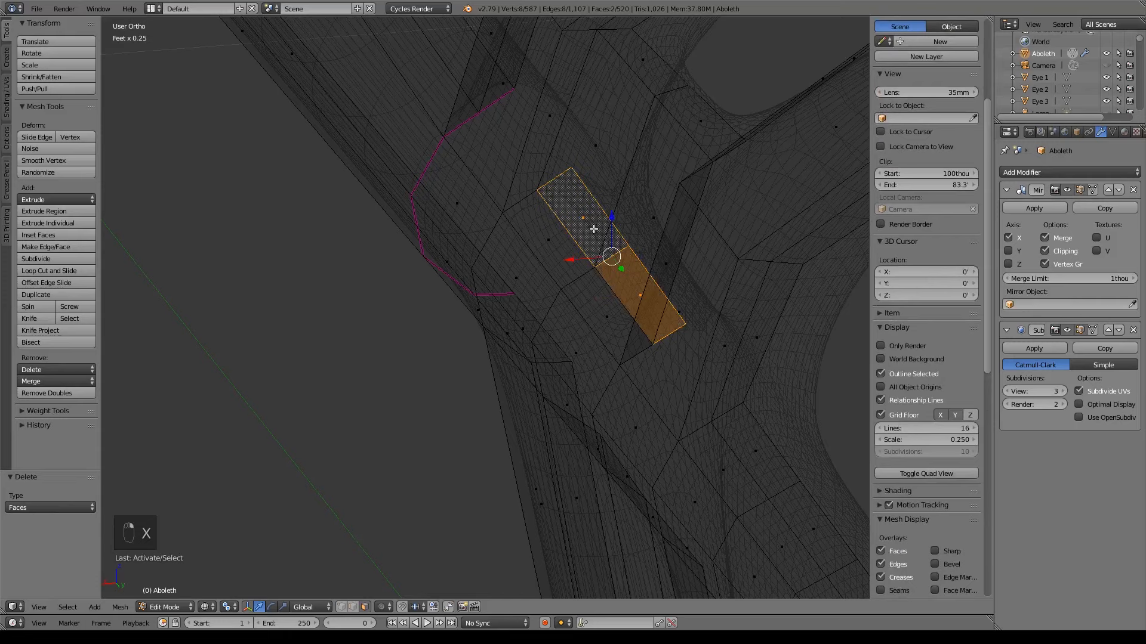
key("x")
left_click(623, 283)
scroll(624, 297, "up", 6)
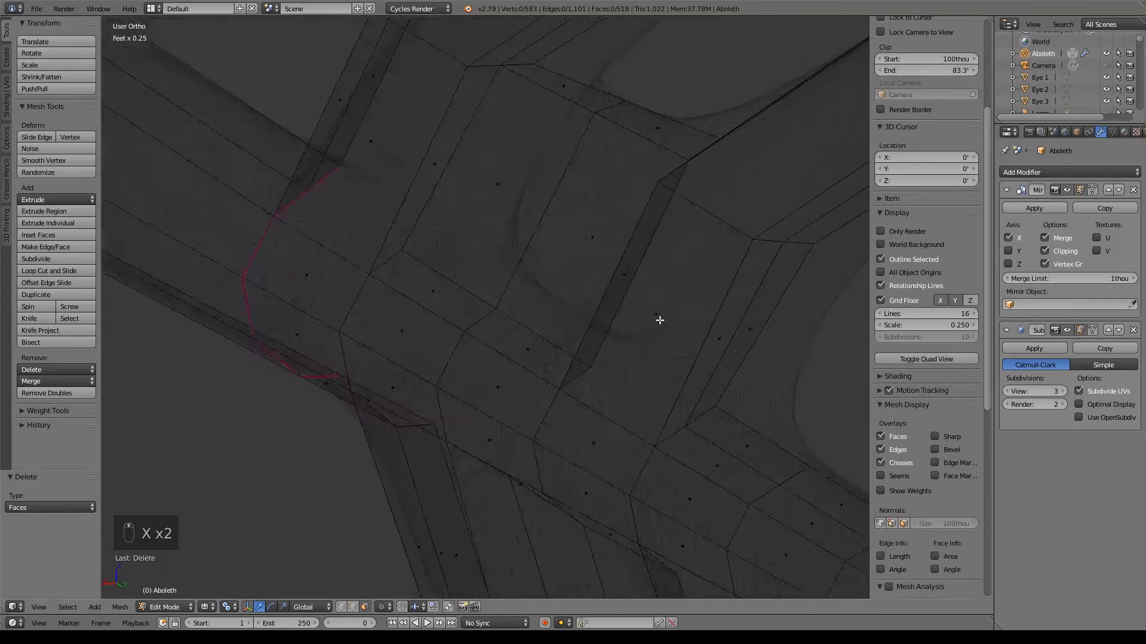
scroll(660, 335, "down", 5)
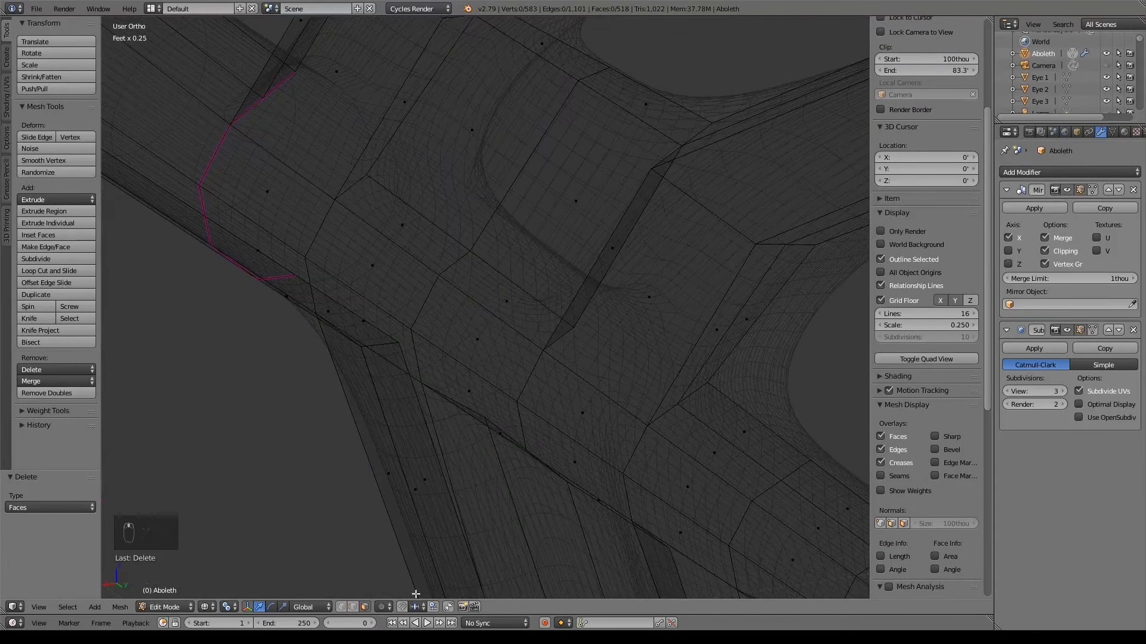
Step: Merge the two overlapping vertices at center where the webbing's middle loop meets the body
left_click(341, 607)
right_click(470, 251)
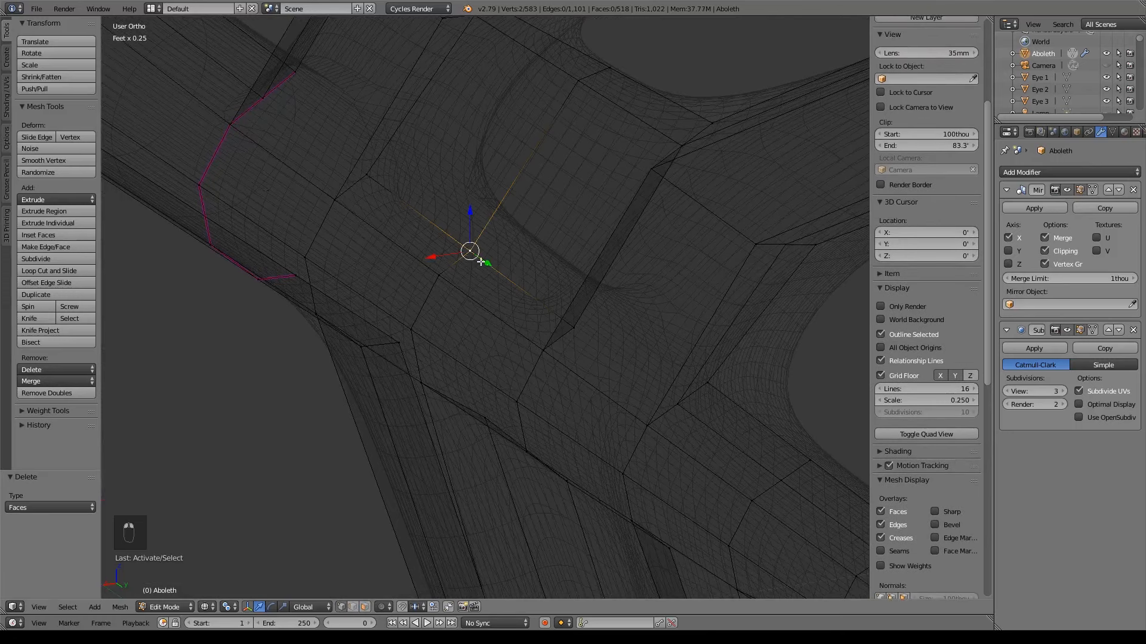
key("alt+m")
left_click(471, 295)
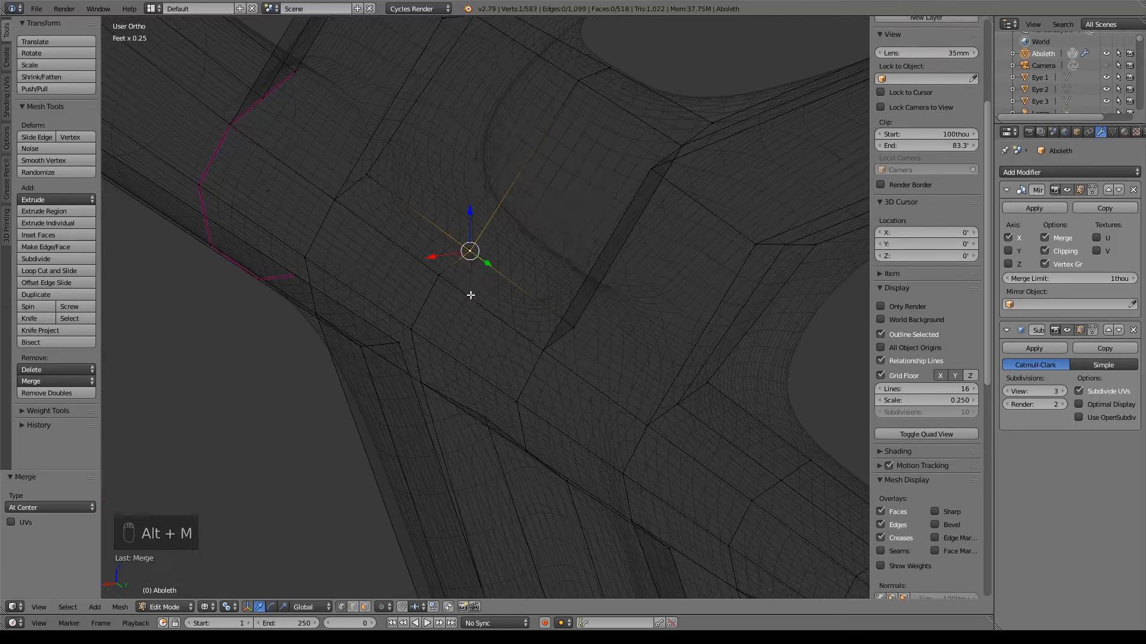
left_click(362, 606)
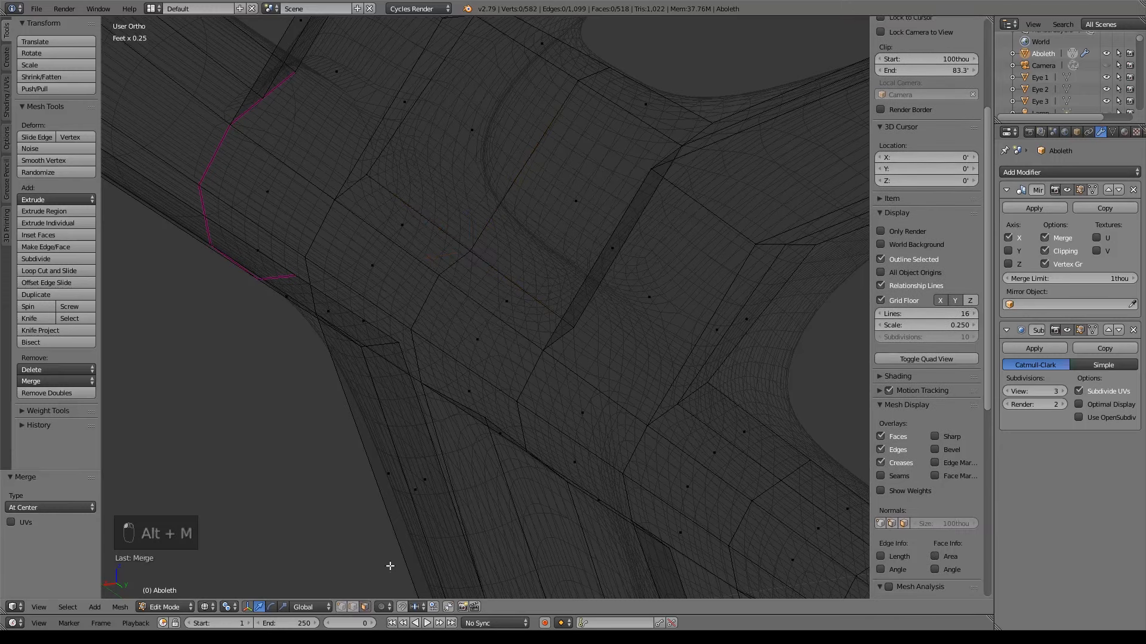
left_click(340, 608)
Step: Move the two vertices joining the webbing to the front upper spine's rear edge out toward that spine's tip in side view
middle_click_drag(554, 129, 481, 327, "shift")
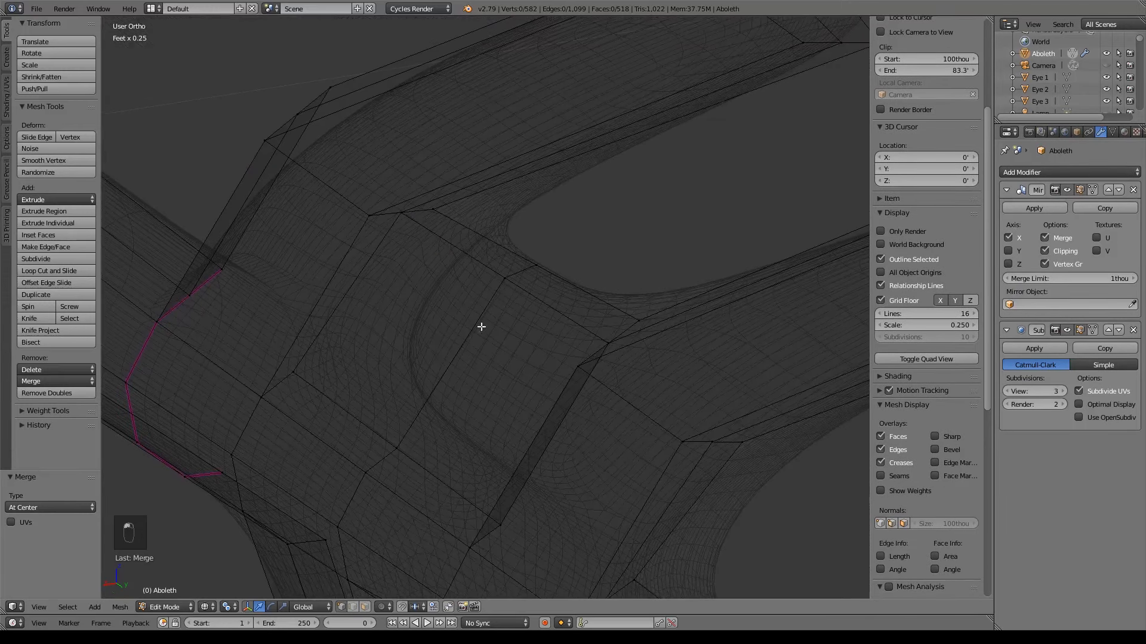
right_click(431, 208)
key("KP_1")
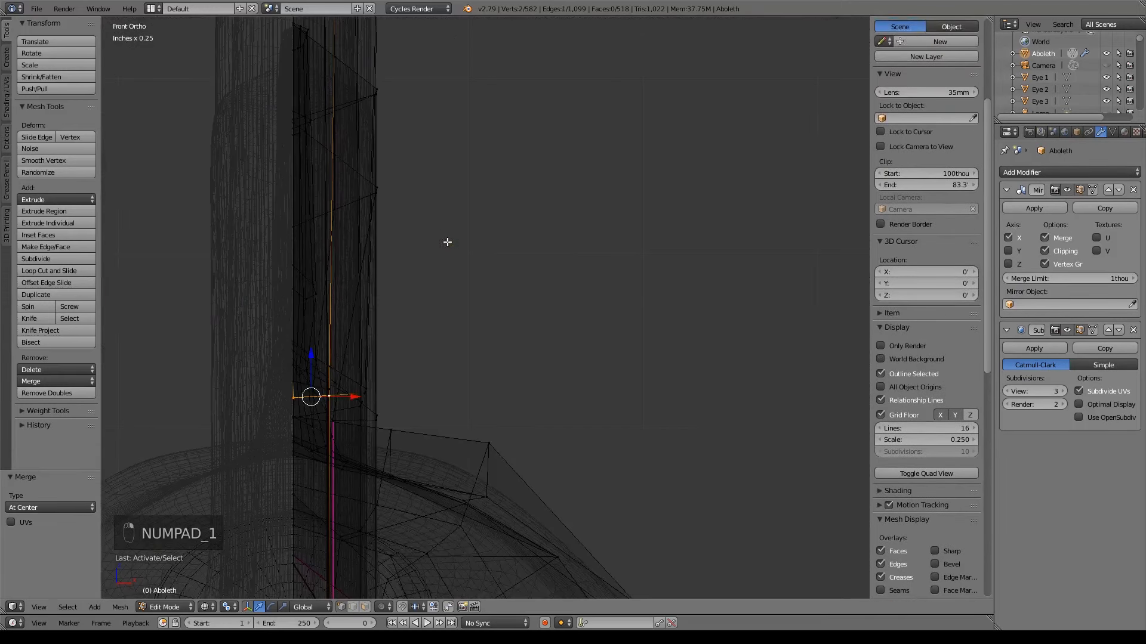
key("KP_3")
scroll(593, 351, "down", 5)
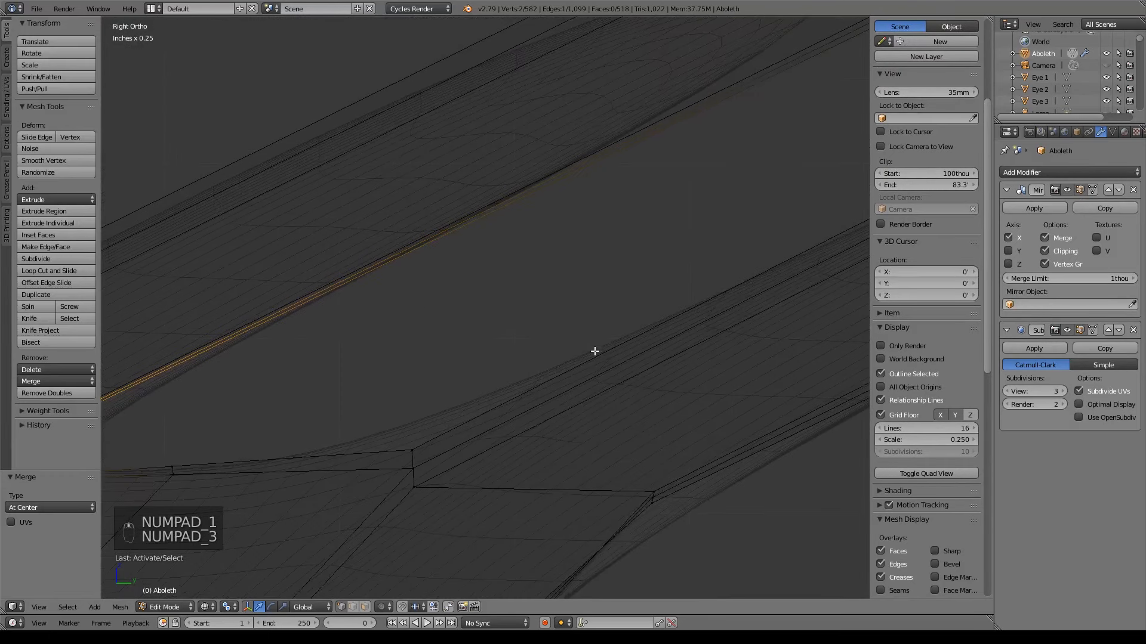
key("g")
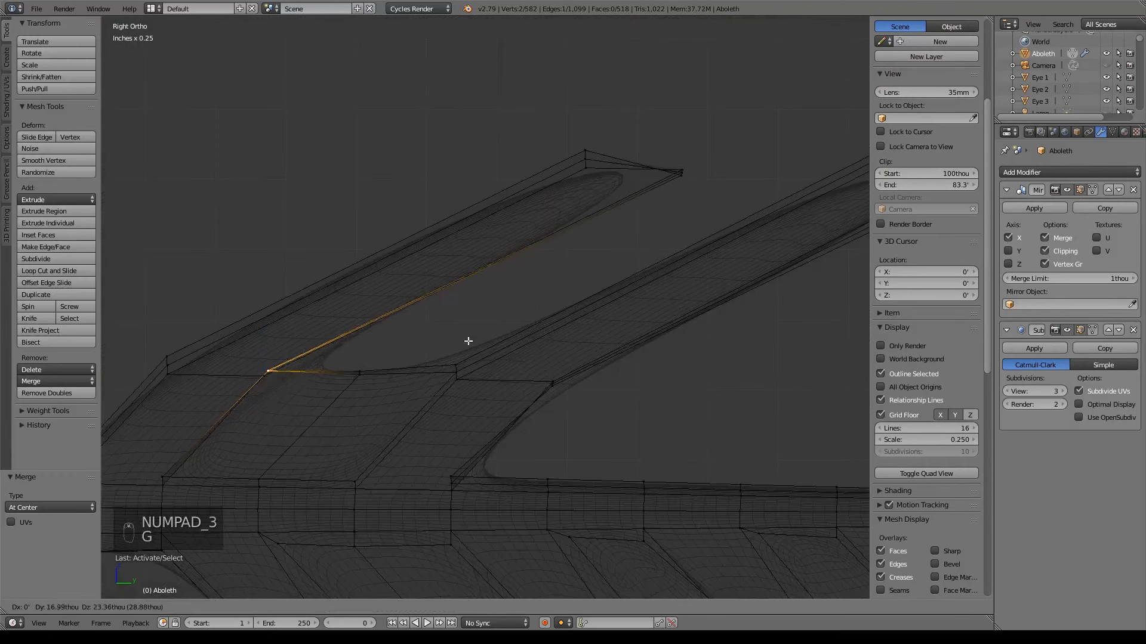
left_click(787, 186)
Step: Move the webbing's two middle outer-edge vertices up and back, just below the front upper spine's tip
key("a")
key("b")
left_click_drag(361, 361, 369, 383)
key("b")
key("g")
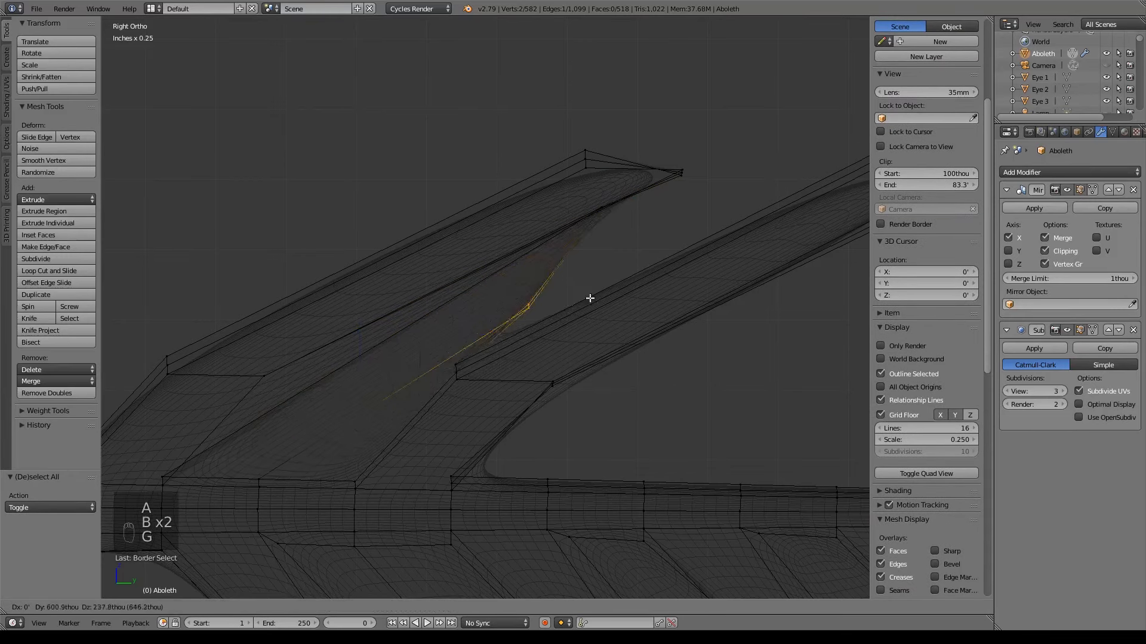
left_click(659, 230)
Step: Move the two vertices at the webbing's rear upper corner by 1.18" in Y and 592 thou in Z along the rear spine
key("a")
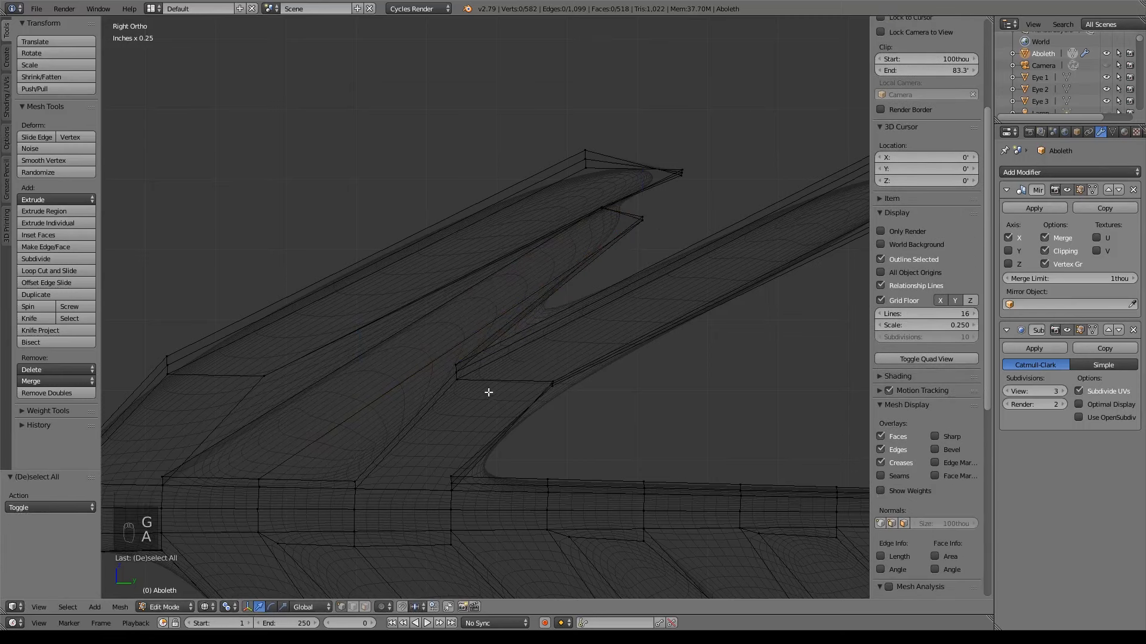
key("b")
left_click_drag(445, 354, 464, 373)
key("b")
key("g")
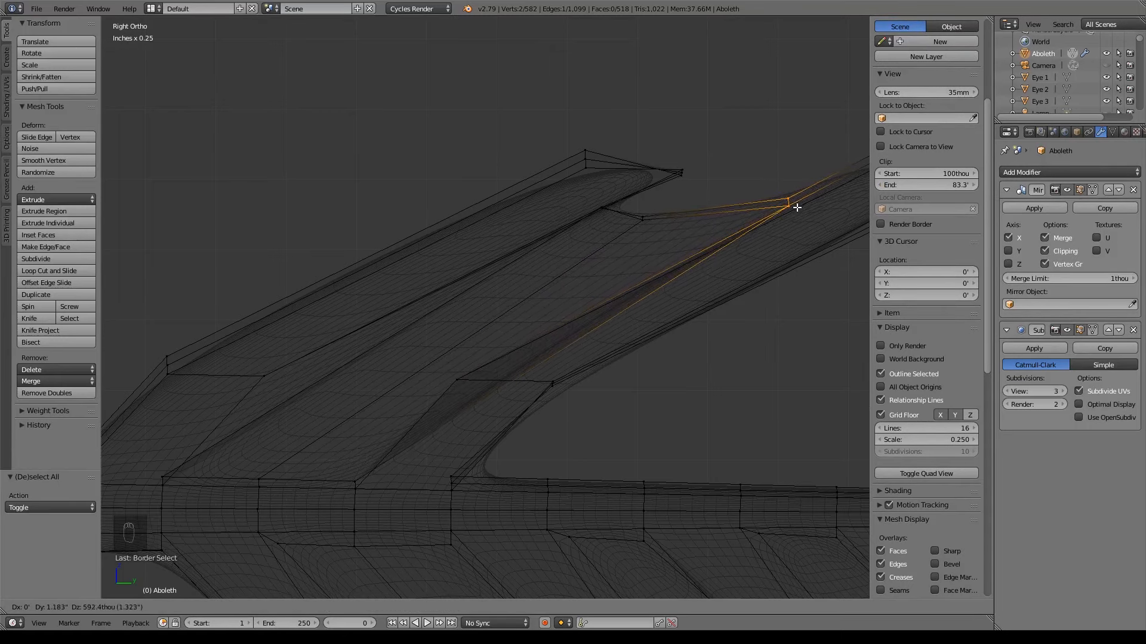
left_click(797, 207)
Step: Move the two vertices where the rear upper spine's back edge meets the body by 1.34" in Y and 586 thou in Z
middle_click_drag(675, 468, 366, 323, "shift")
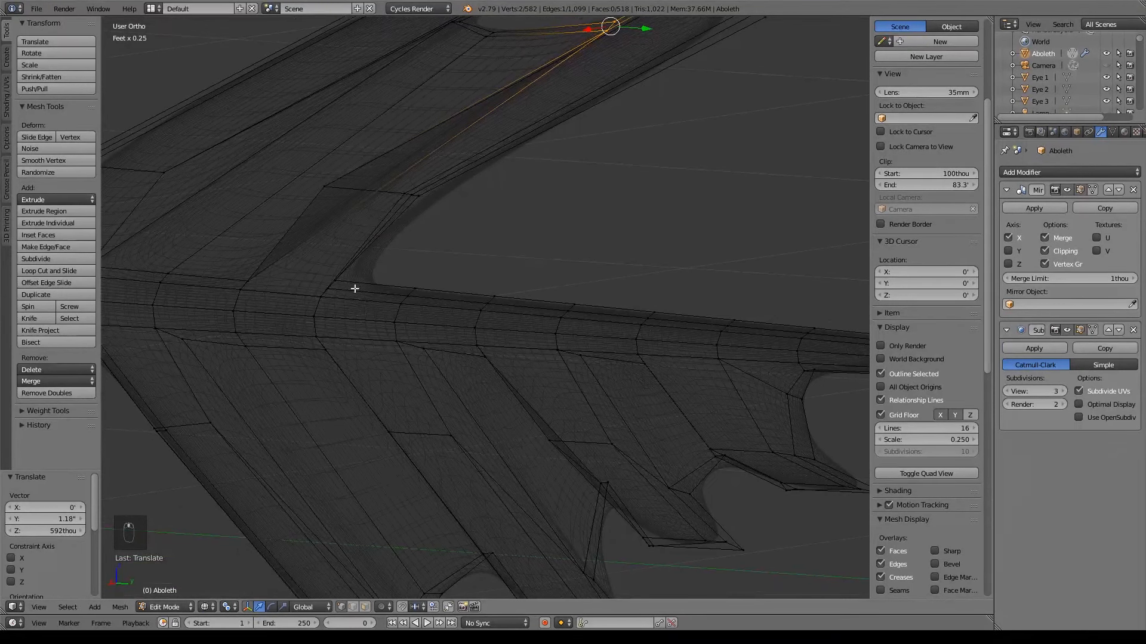
right_click(332, 286)
key("KP_3")
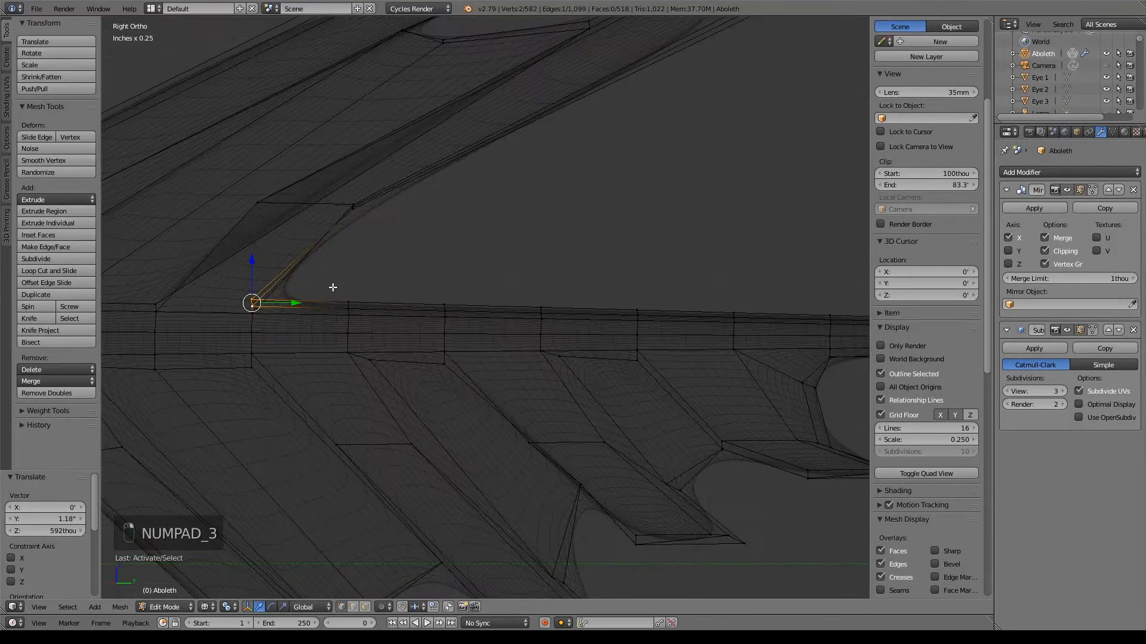
scroll(402, 277, "down", 4)
key("g")
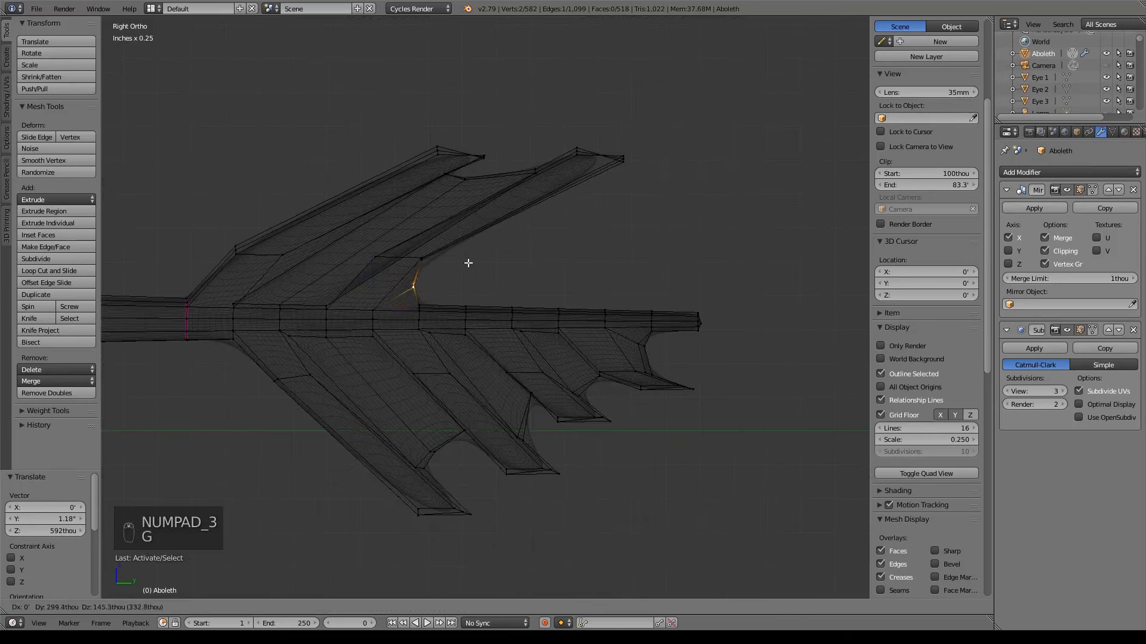
left_click(598, 209)
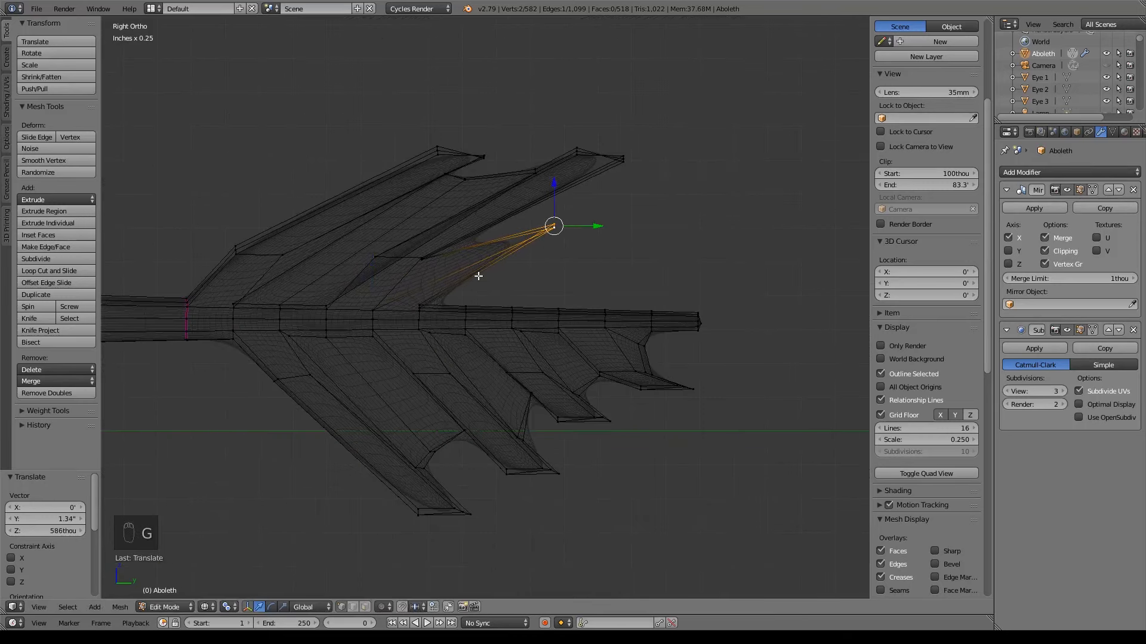
Step: Move the two vertices at the bend of the rear upper spine's back edge out toward the spine's tip
key("a")
middle_click_drag(498, 256, 435, 266)
right_click(475, 250)
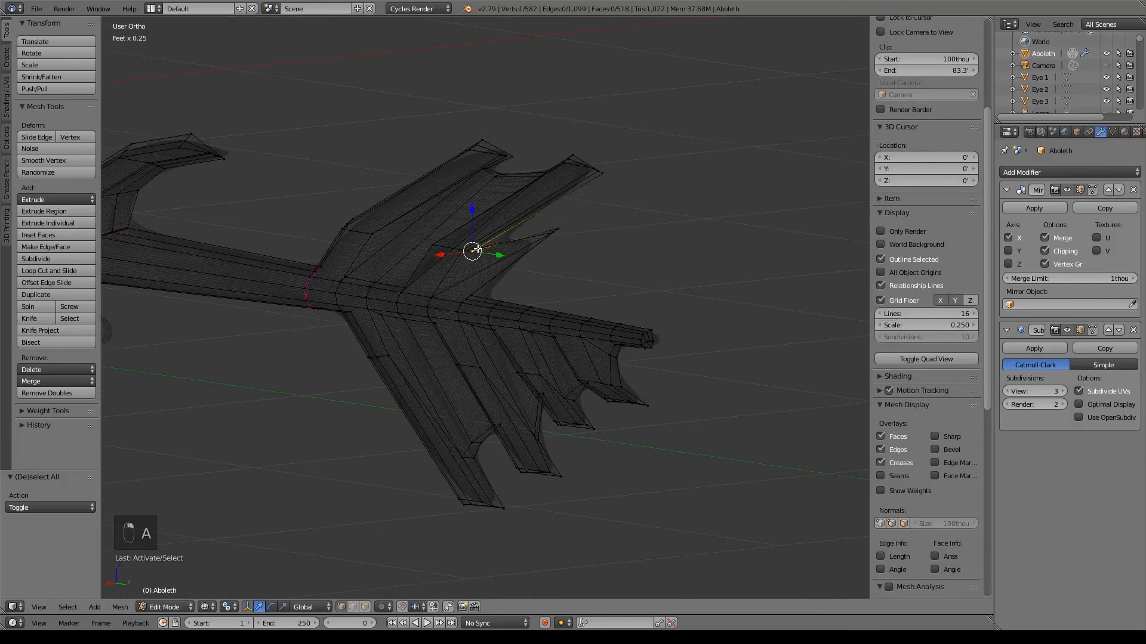
right_click(469, 251, "shift")
key("KP_3")
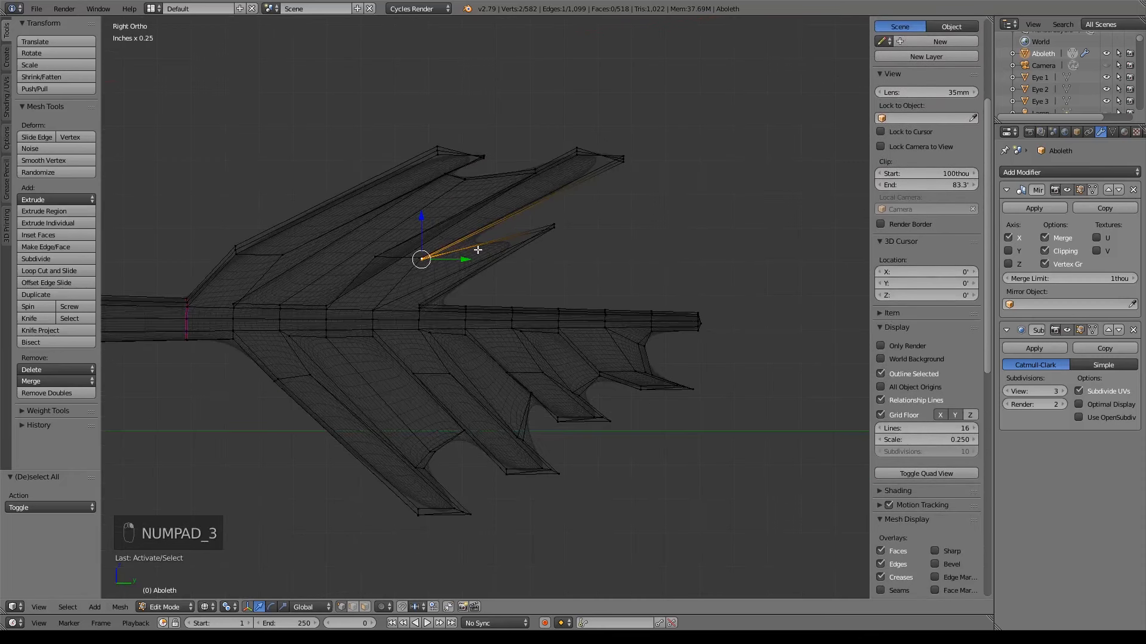
key("g")
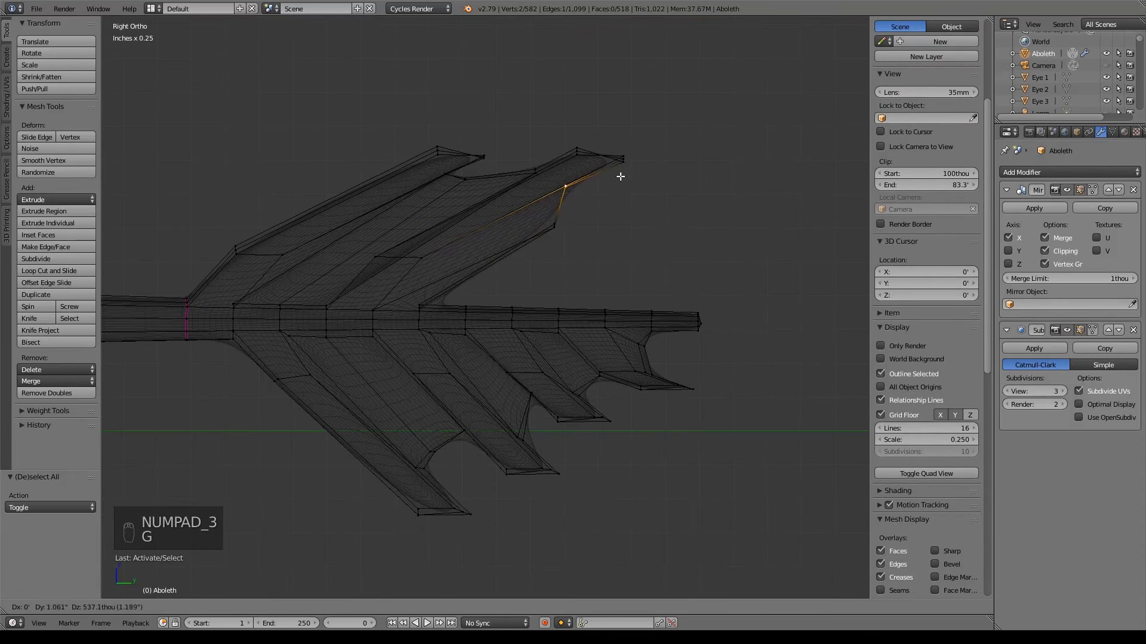
left_click(621, 159)
Step: Move the pointed outer vertices of the webbing behind the rear spine by -317 thou in Y and -96.9 thou in Z
key("a")
key("b")
left_click_drag(543, 220, 575, 266)
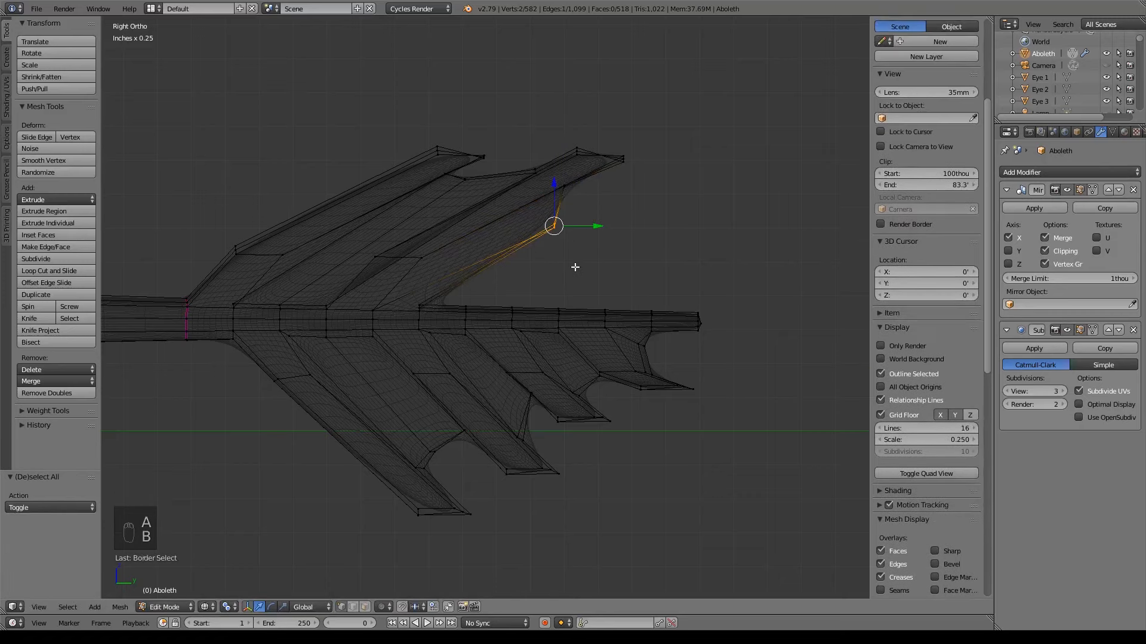
key("g")
left_click(520, 299)
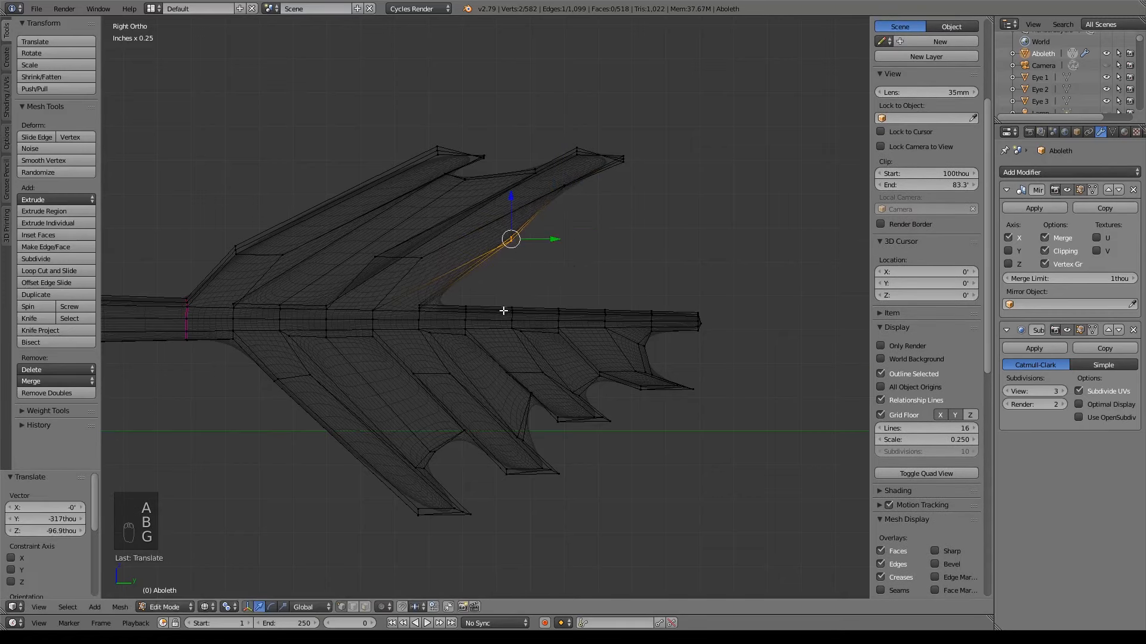
Step: Move the vertices at the lower end of the rear webbing's trailing edge 295 thou along Y on the body
key("a")
key("b")
left_click_drag(416, 299, 423, 307)
key("g")
key("y")
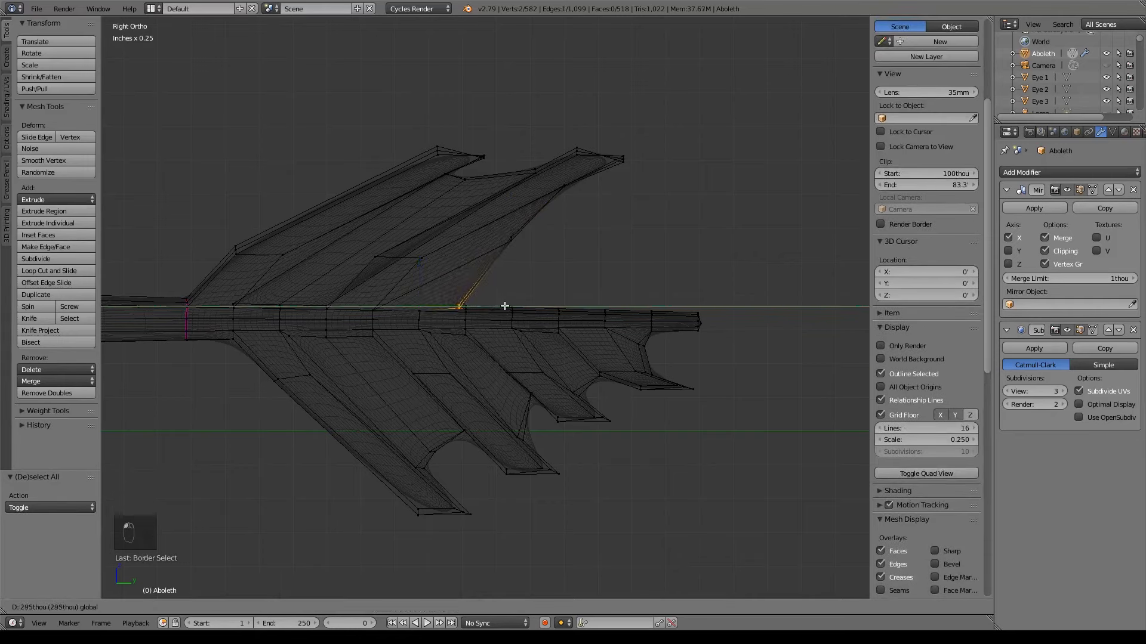
left_click_drag(504, 306, 482, 310)
Step: Move the four vertices at the rear webbing's lower corner 321 thou along Y, plus another 13.2 thou
key("b")
key("g")
key("y")
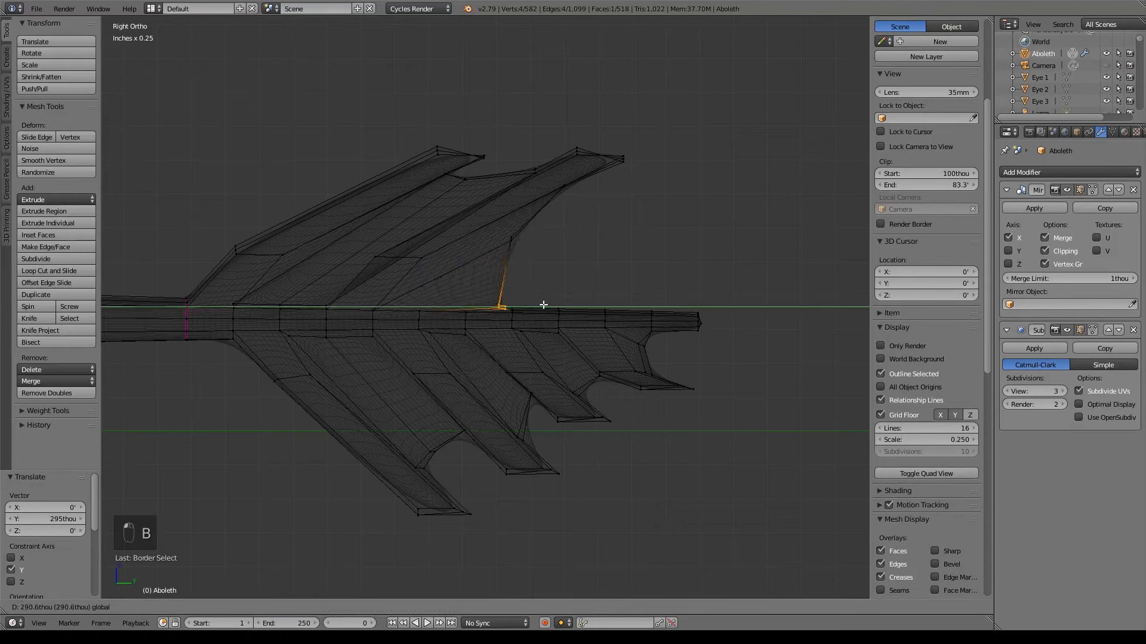
left_click(548, 305)
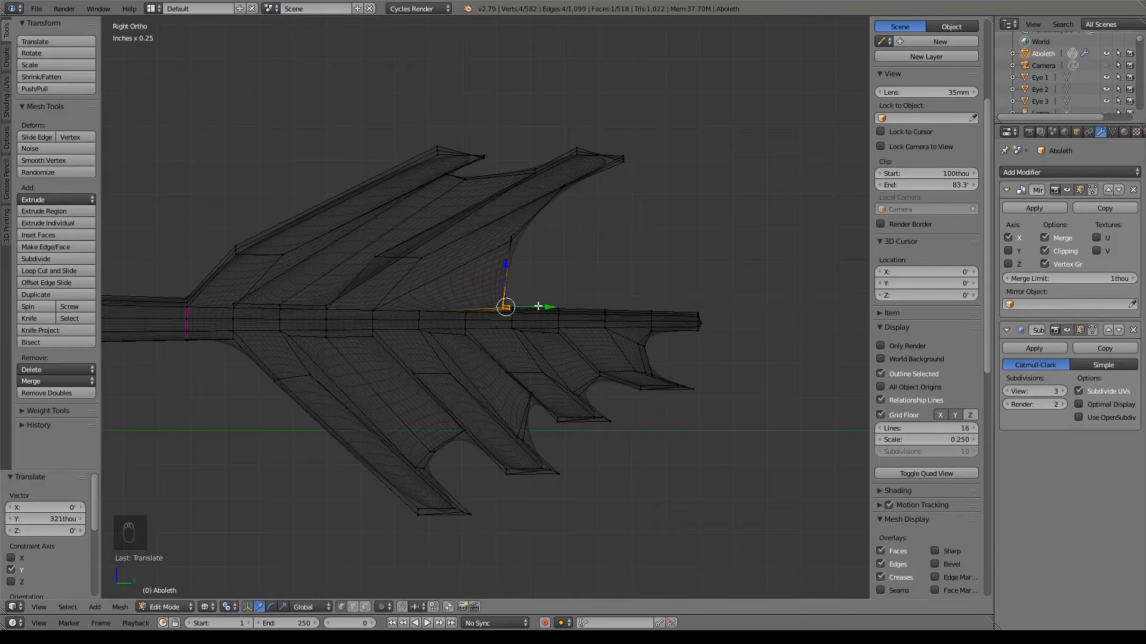
left_click_drag(522, 309, 554, 306)
Step: Add the neighbouring corner vertices to the selection and move all six 240 thou along Y, plus a further stretch toward the tail tip
scroll(542, 333, "up", 9)
right_click(626, 324, "shift")
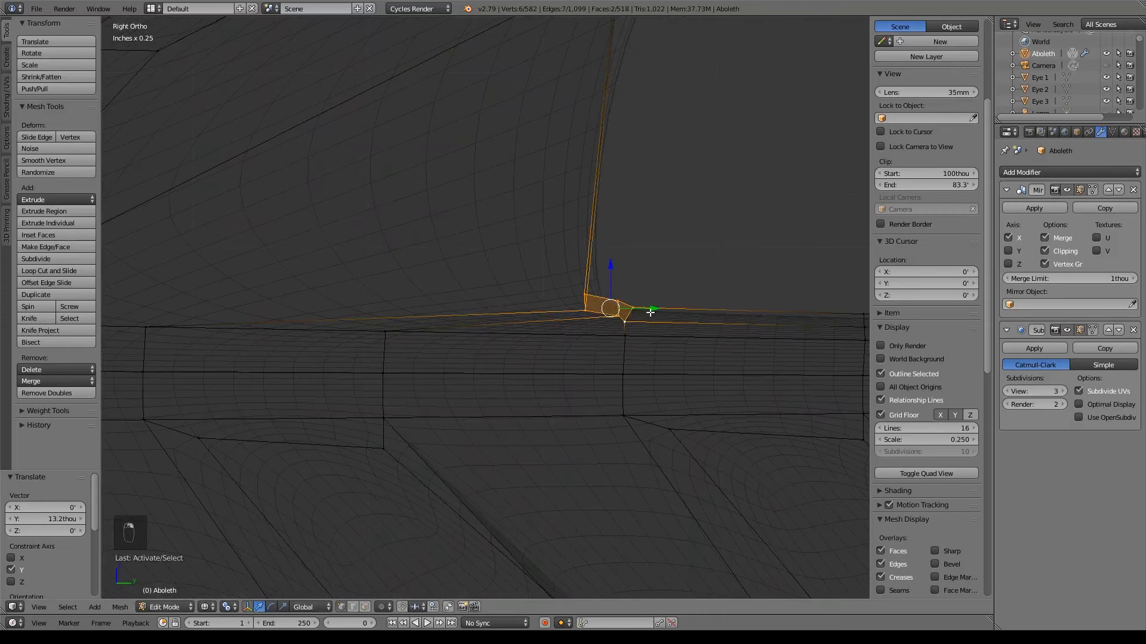
key("g")
key("y")
left_click(818, 308)
scroll(732, 322, "down", 6)
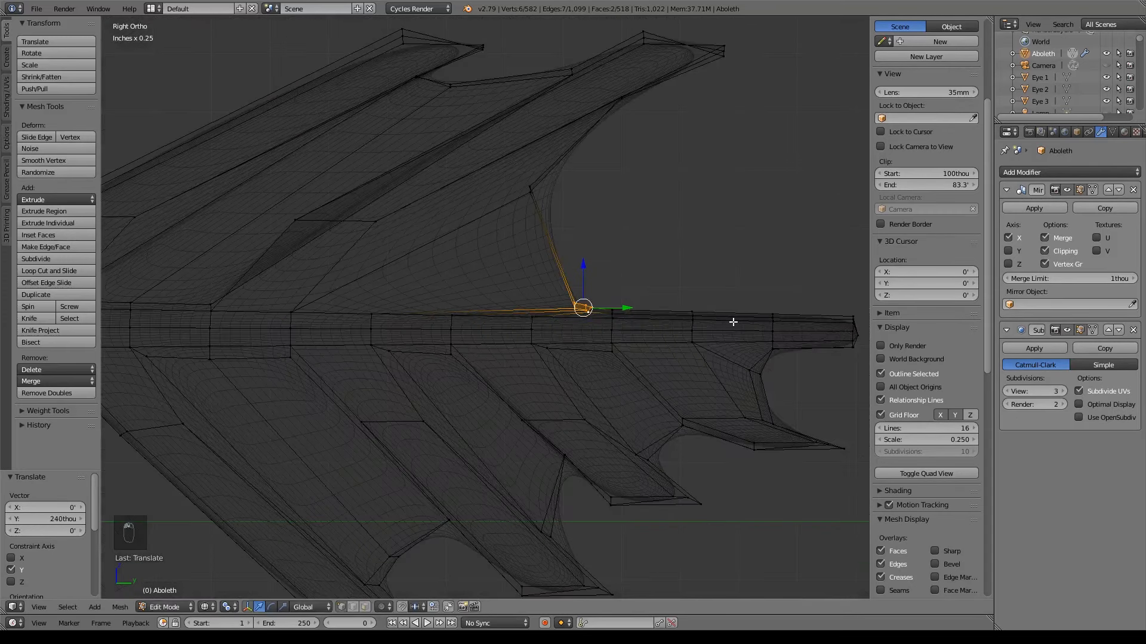
left_click_drag(628, 310, 704, 310)
key("b")
Step: Deselect the mesh, switch to solid shading and examine the smoothed tail fin in Object Mode
scroll(658, 320, "down", 5)
mouse_move(501, 388)
middle_mouse_down("shift")
mouse_move(637, 371)
mouse_move(500, 384)
mouse_move(680, 384)
mouse_move(633, 387)
middle_mouse_up("shift")
key("a")
key("z")
scroll(637, 370, "down", 3)
key("Tab")
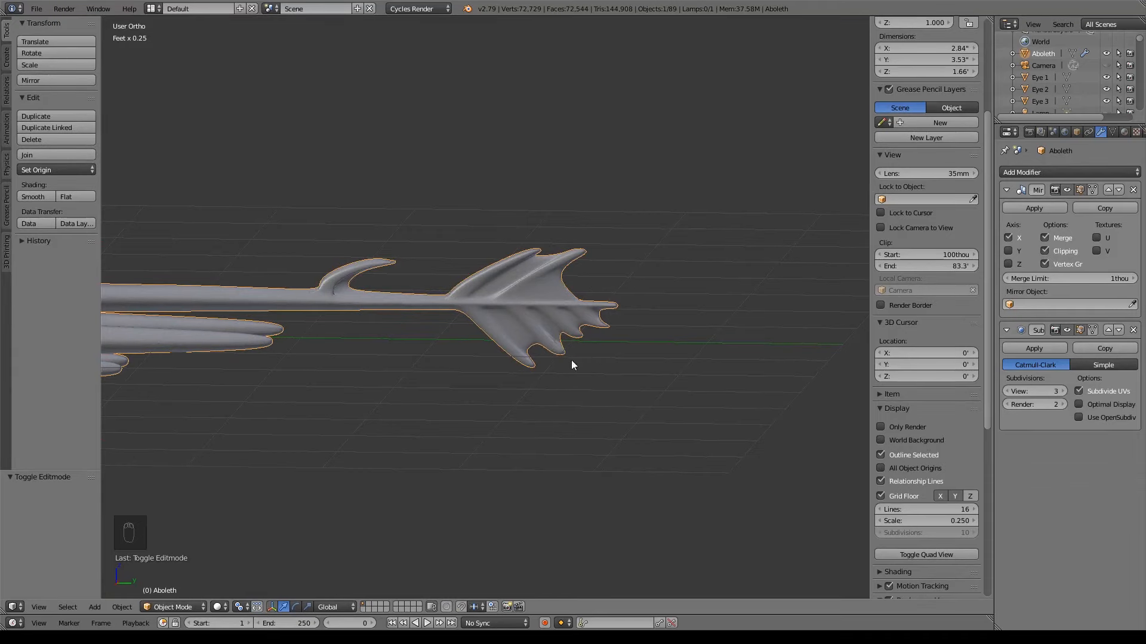
key("Tab")
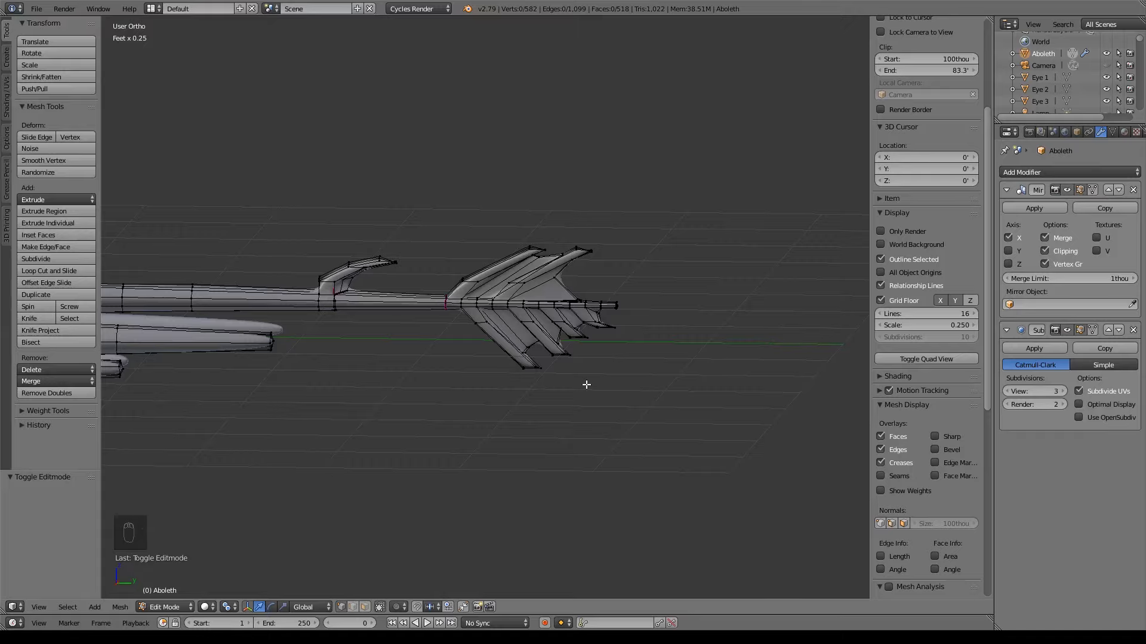
Step: Compare the Aboleth's body, tentacles and tail with the reference picture in the right orthographic view
scroll(545, 386, "down", 7)
middle_click_drag(389, 396, 629, 340, "shift")
key("KP_3")
scroll(550, 370, "up", 6)
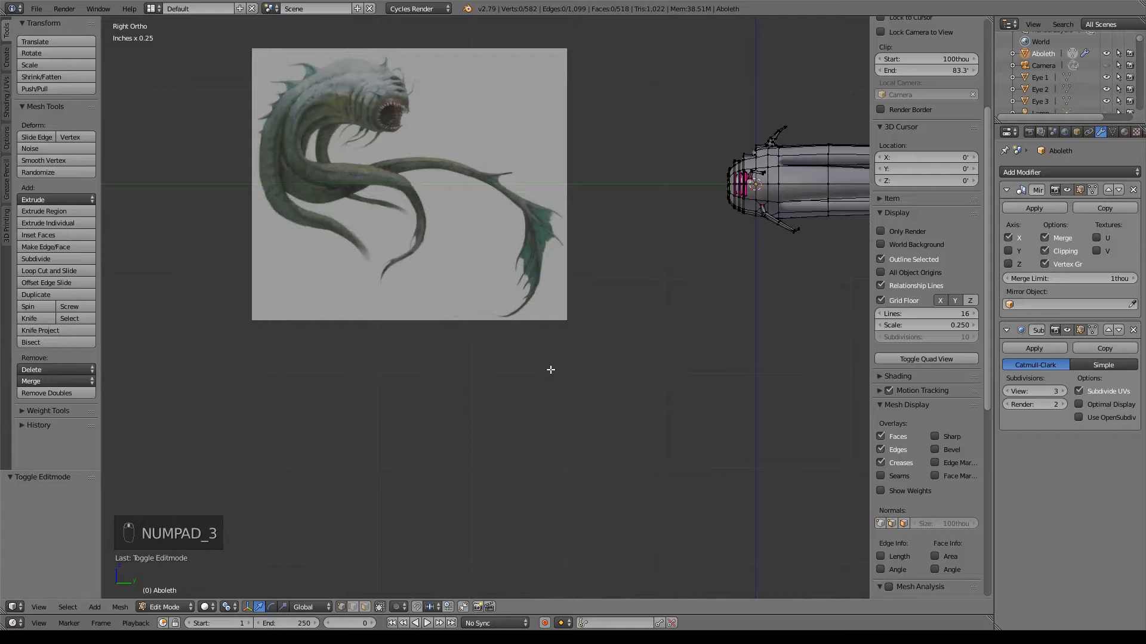
middle_click_drag(469, 267, 474, 273, "shift")
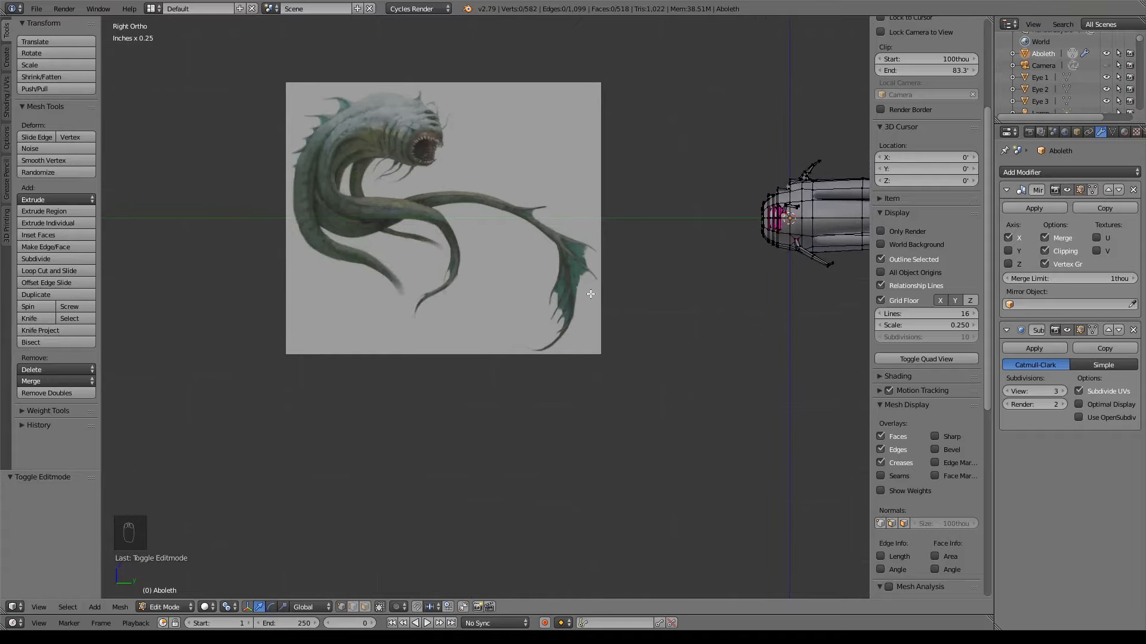
middle_click_drag(759, 287, 554, 273, "shift")
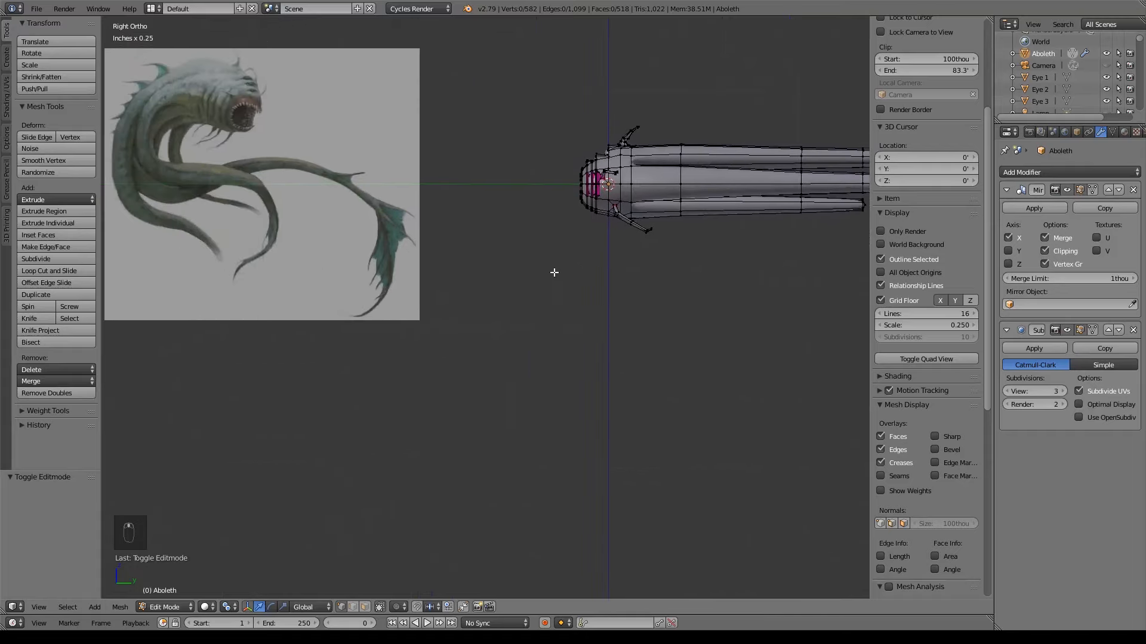
middle_click_drag(708, 270, 506, 280, "shift")
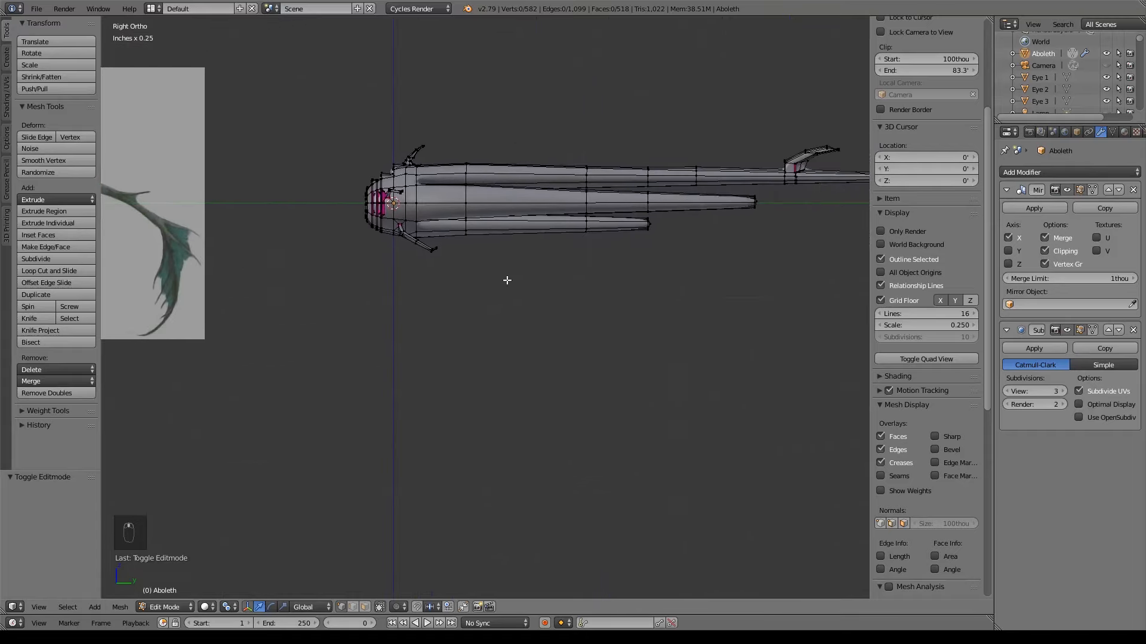
middle_click_drag(258, 290, 487, 294, "shift")
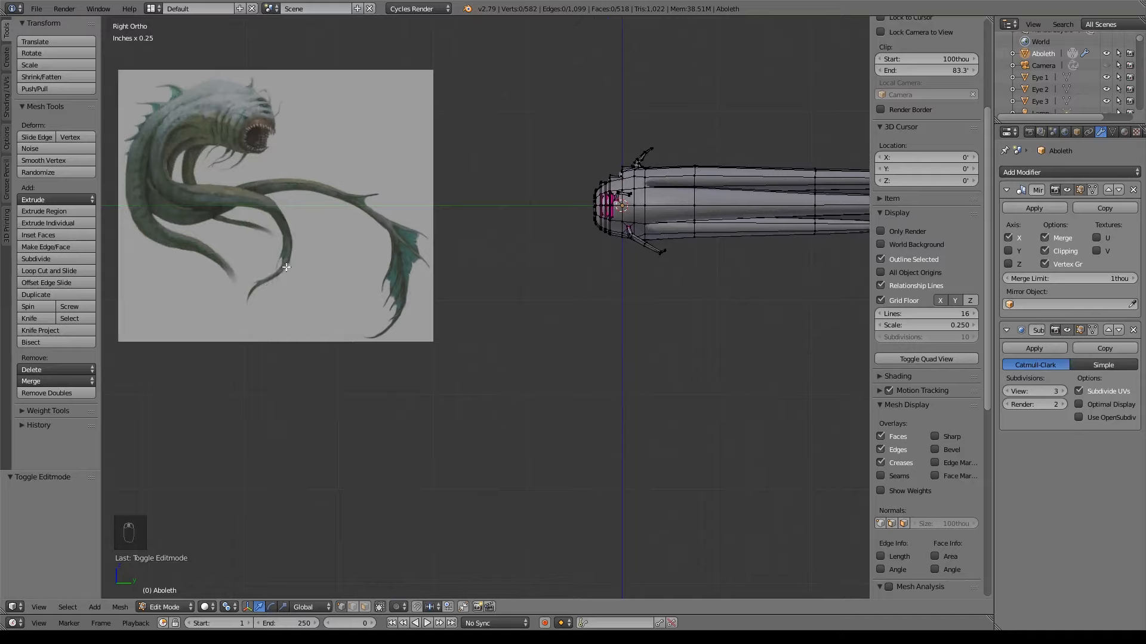
middle_click_drag(727, 254, 691, 239, "shift")
middle_click_drag(346, 254, 651, 266, "shift")
Step: Return to Object Mode, save the file and reveal all hidden objects
middle_click_drag(638, 210, 658, 312)
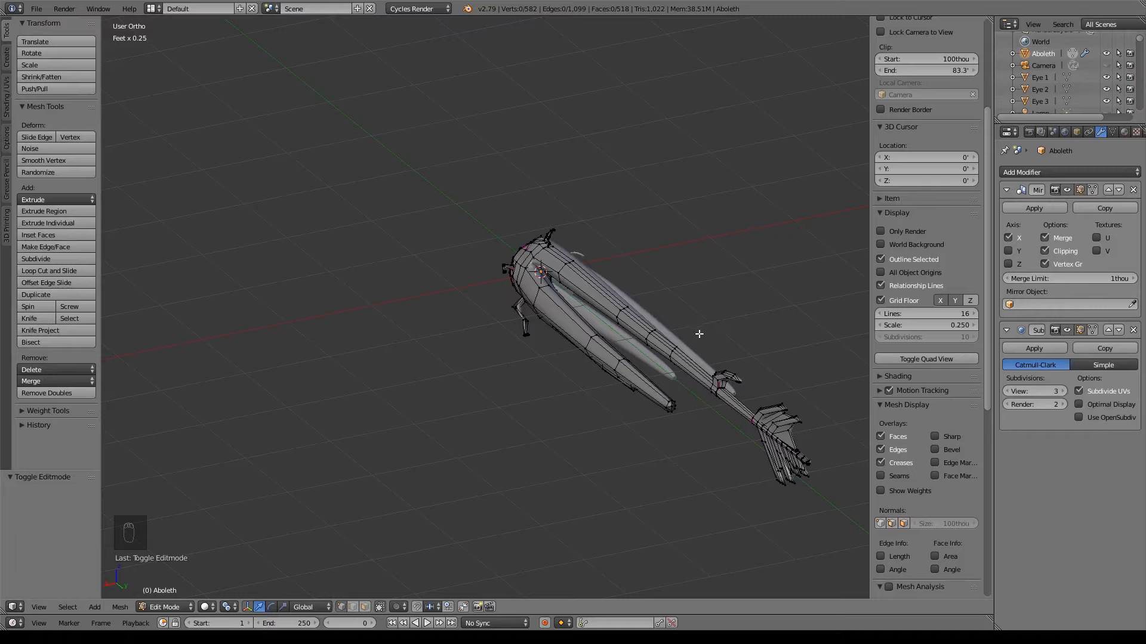
middle_click_drag(700, 334, 530, 328)
scroll(530, 329, "up", 5)
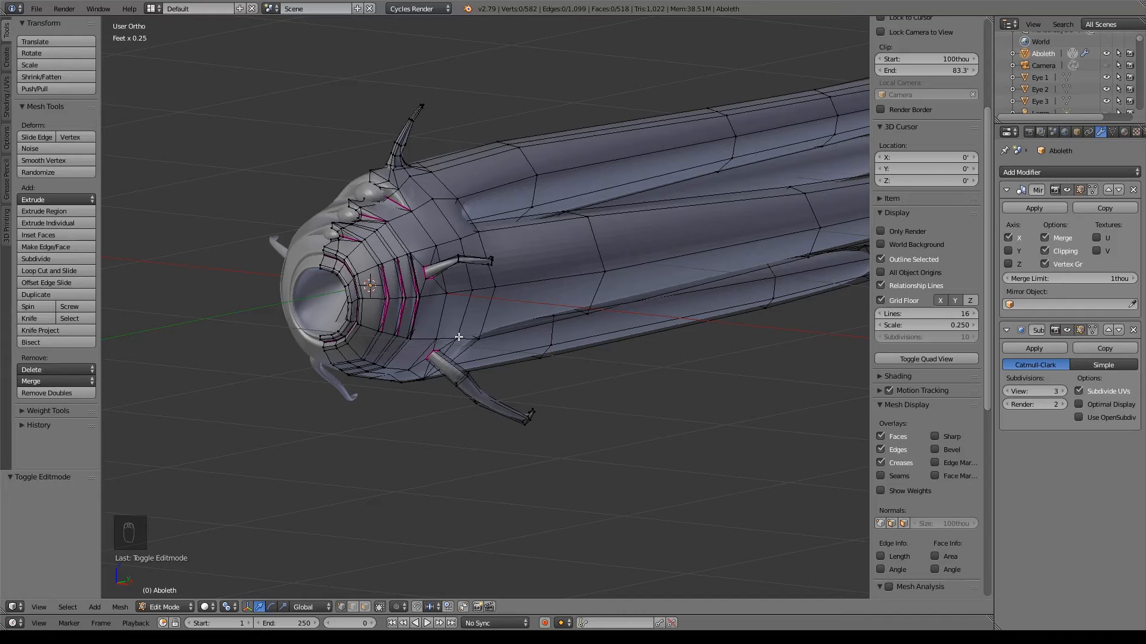
key("Tab")
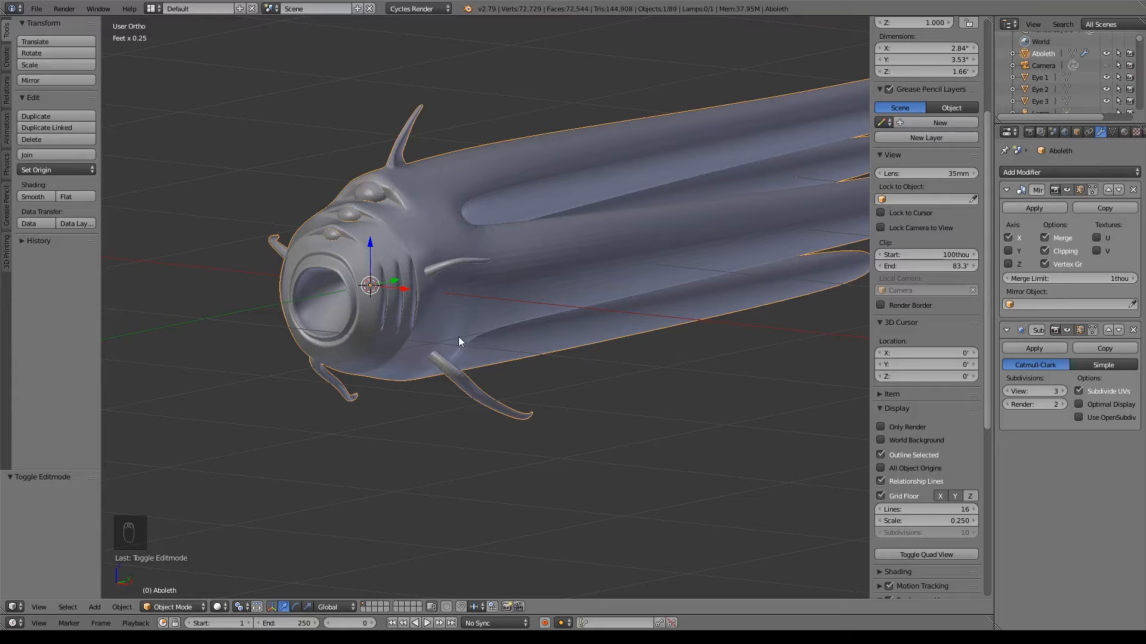
key("ctrl+s")
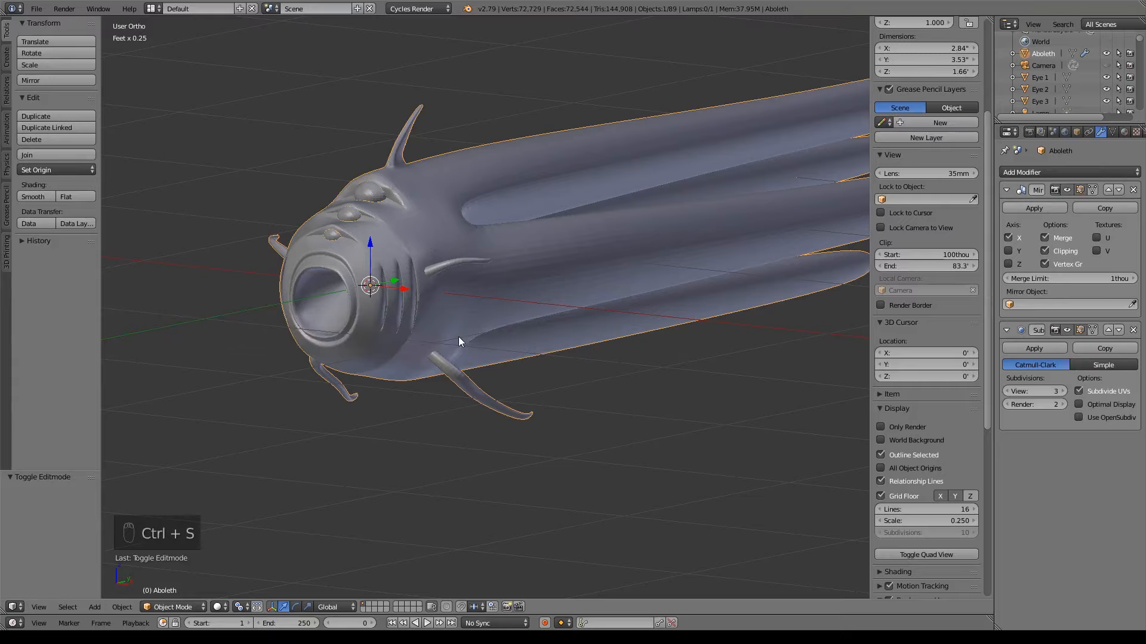
key("alt+h")
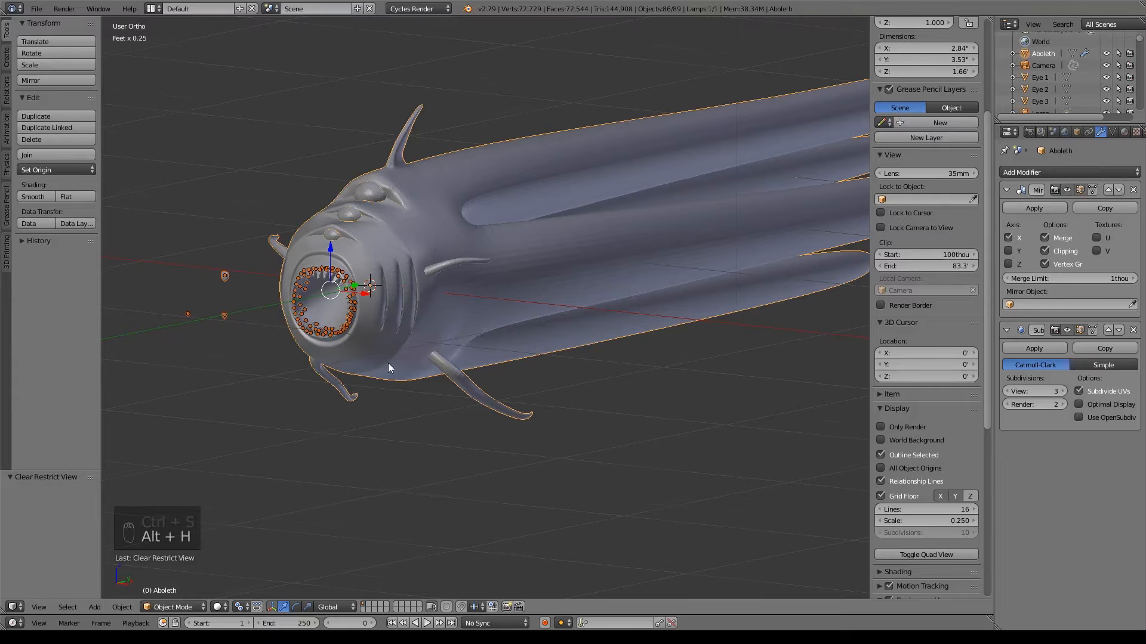
Step: Deselect everything and examine the teeth in the mouth and the overall shape of the Aboleth
middle_click_drag(387, 364, 471, 353, "shift")
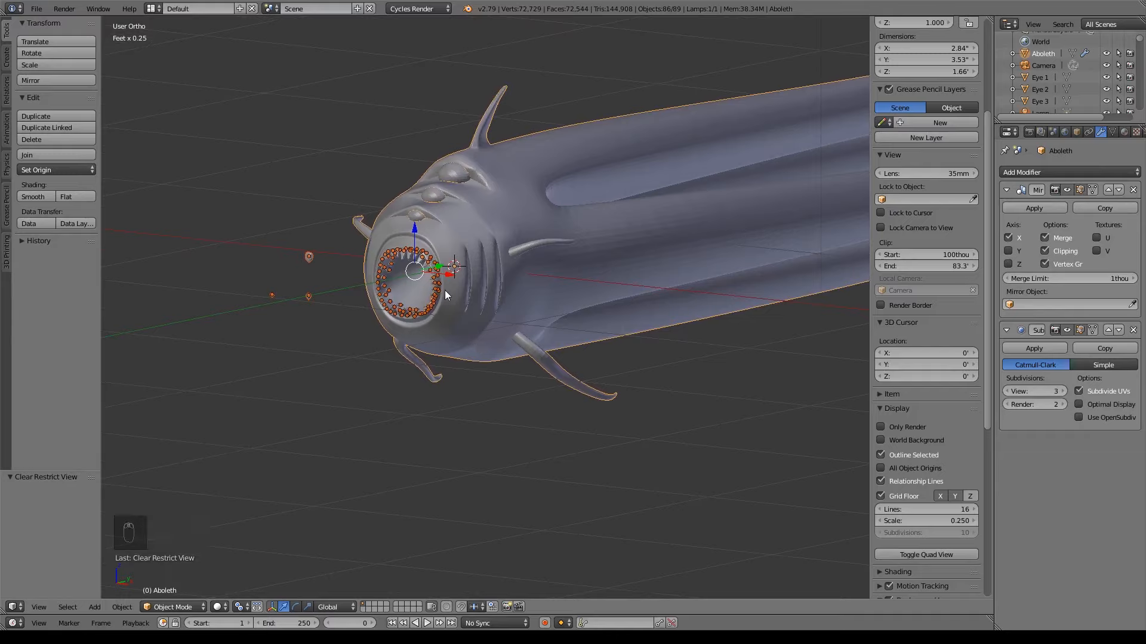
key("a")
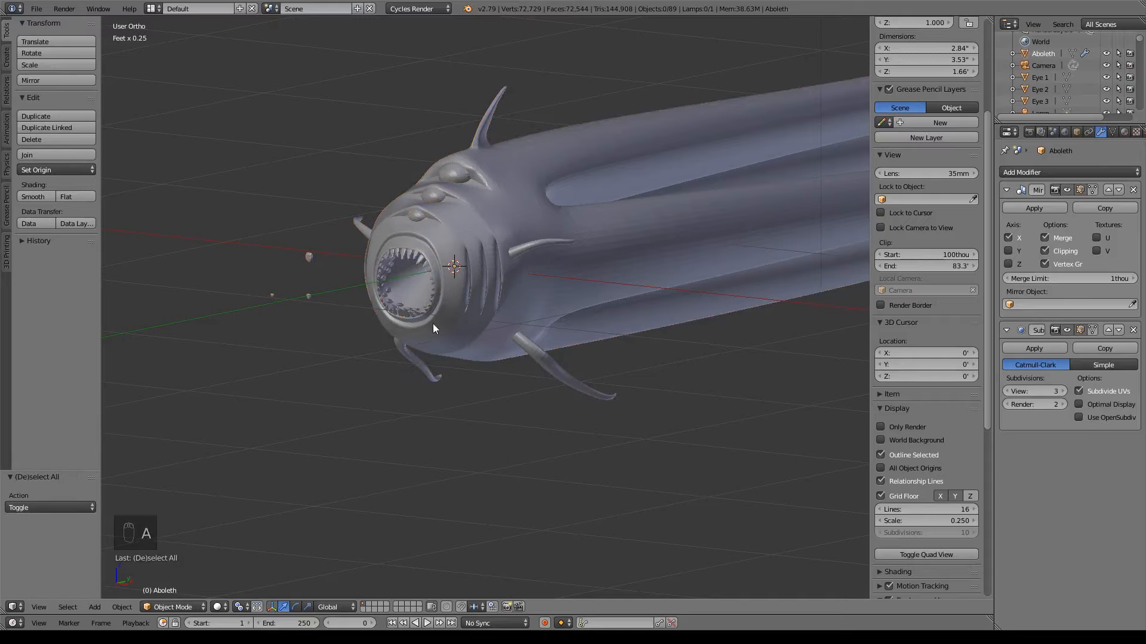
scroll(432, 323, "up", 5)
middle_click_drag(332, 294, 601, 327, "shift")
scroll(593, 329, "down", 1)
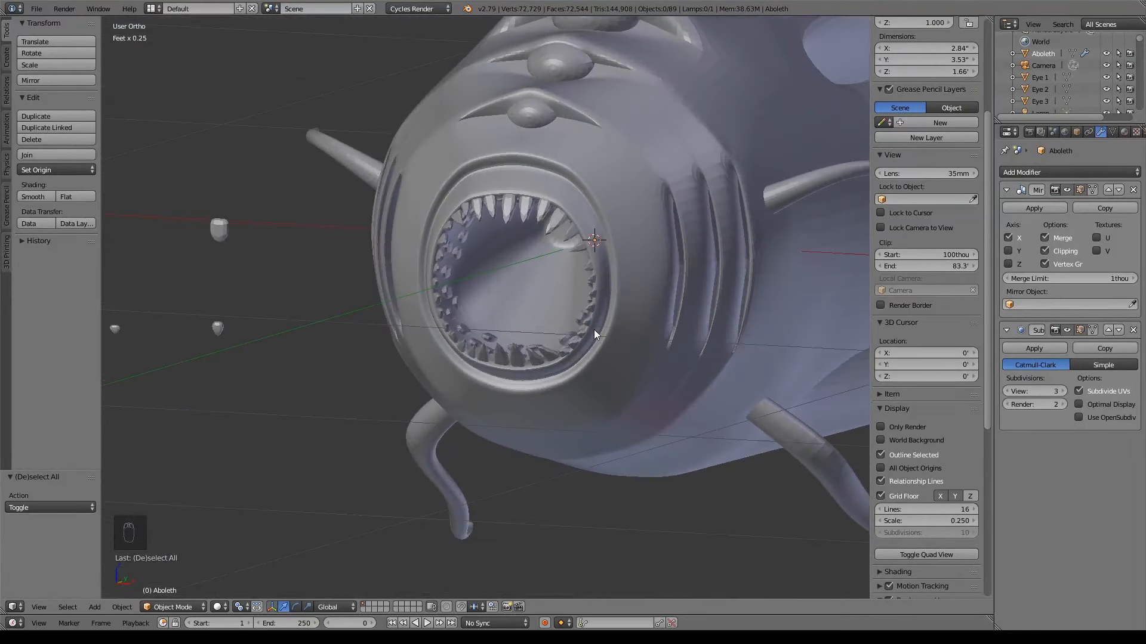
scroll(593, 329, "down", 4)
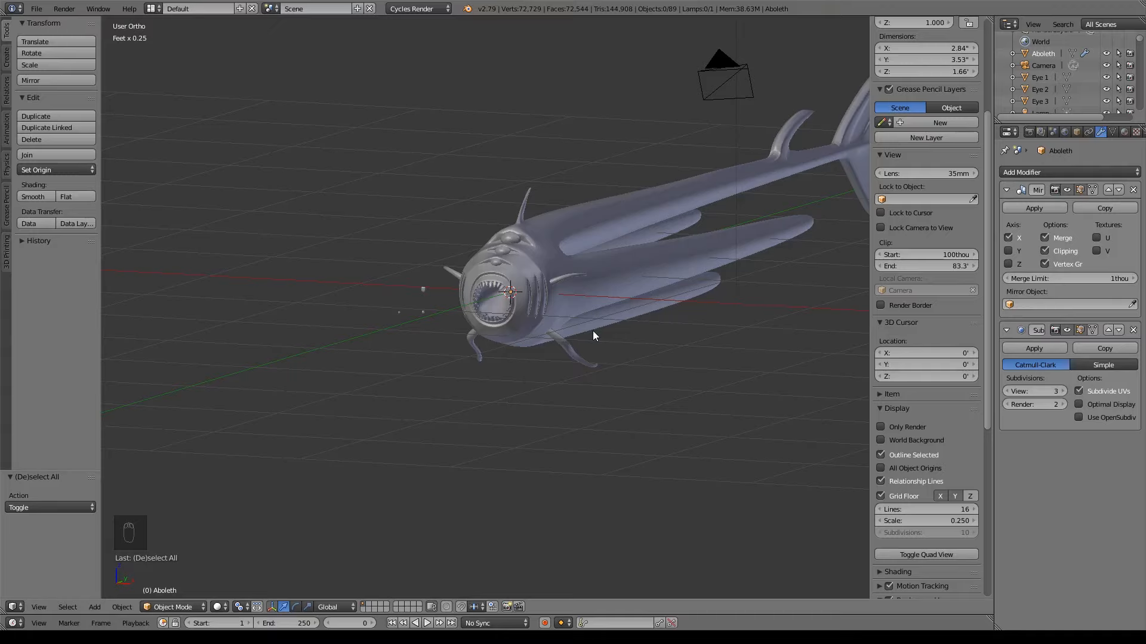
middle_click_drag(589, 274, 562, 317)
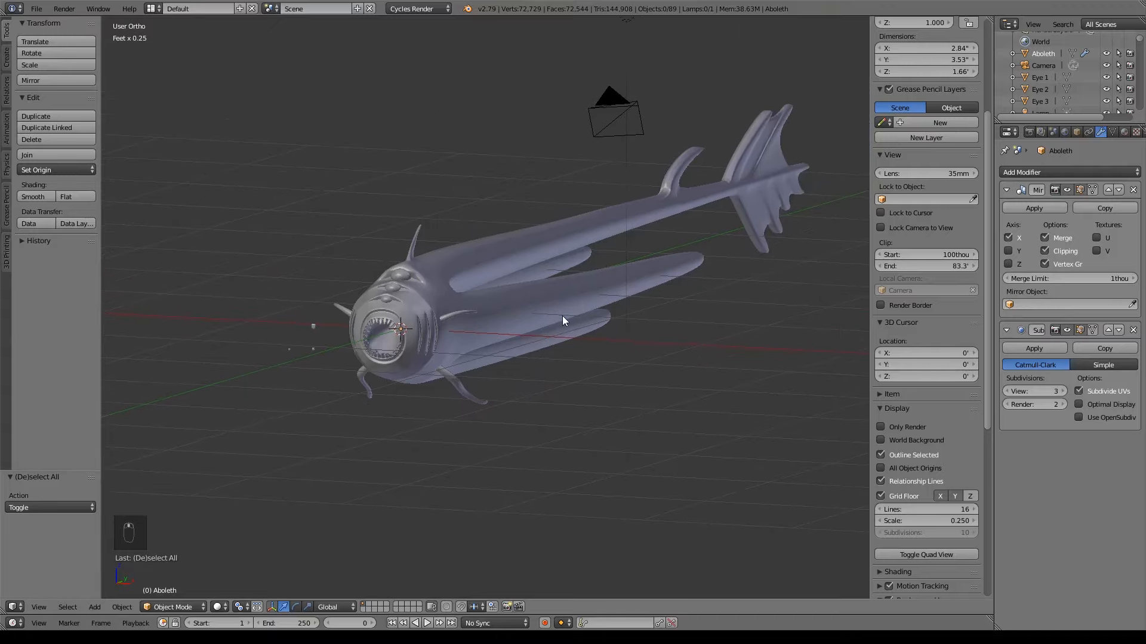